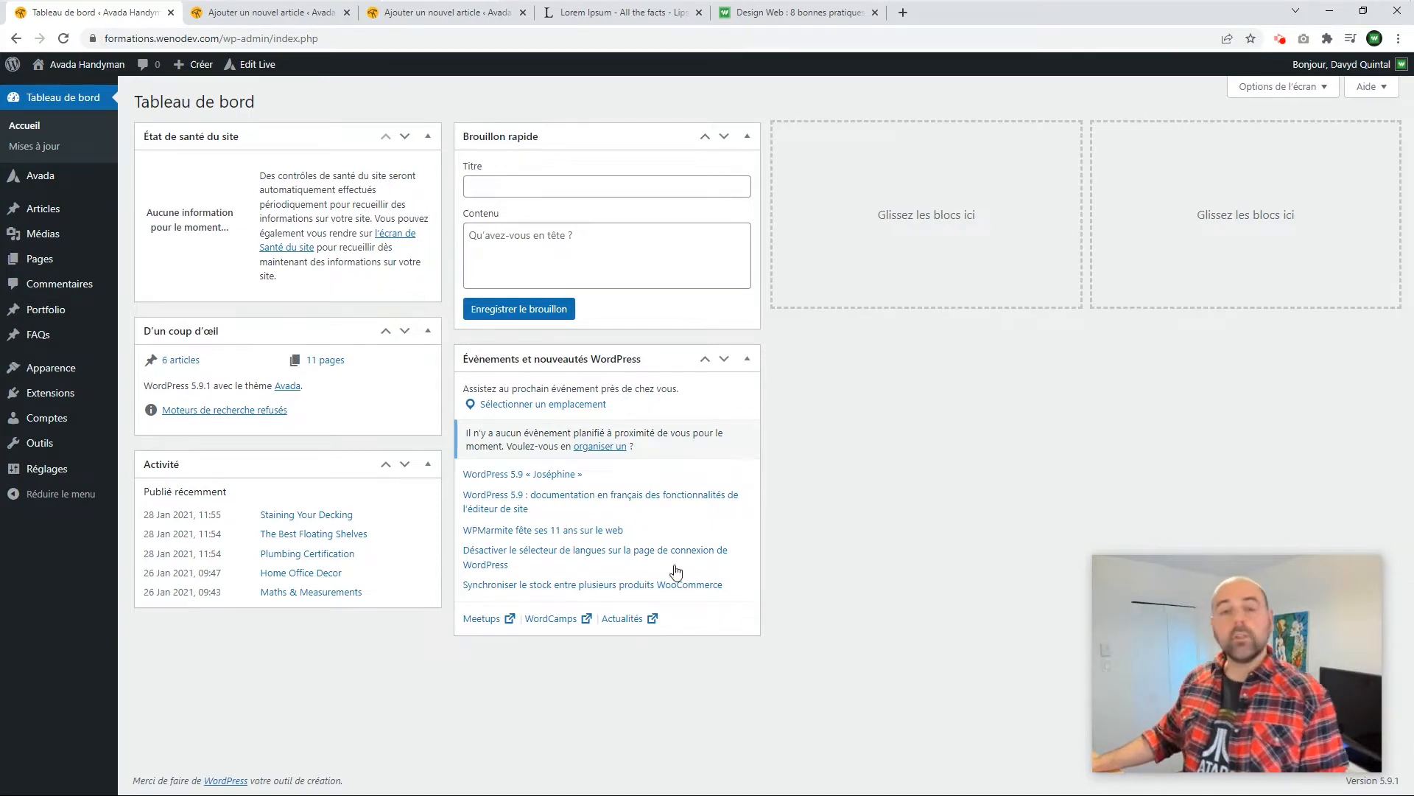
left_click(287, 14)
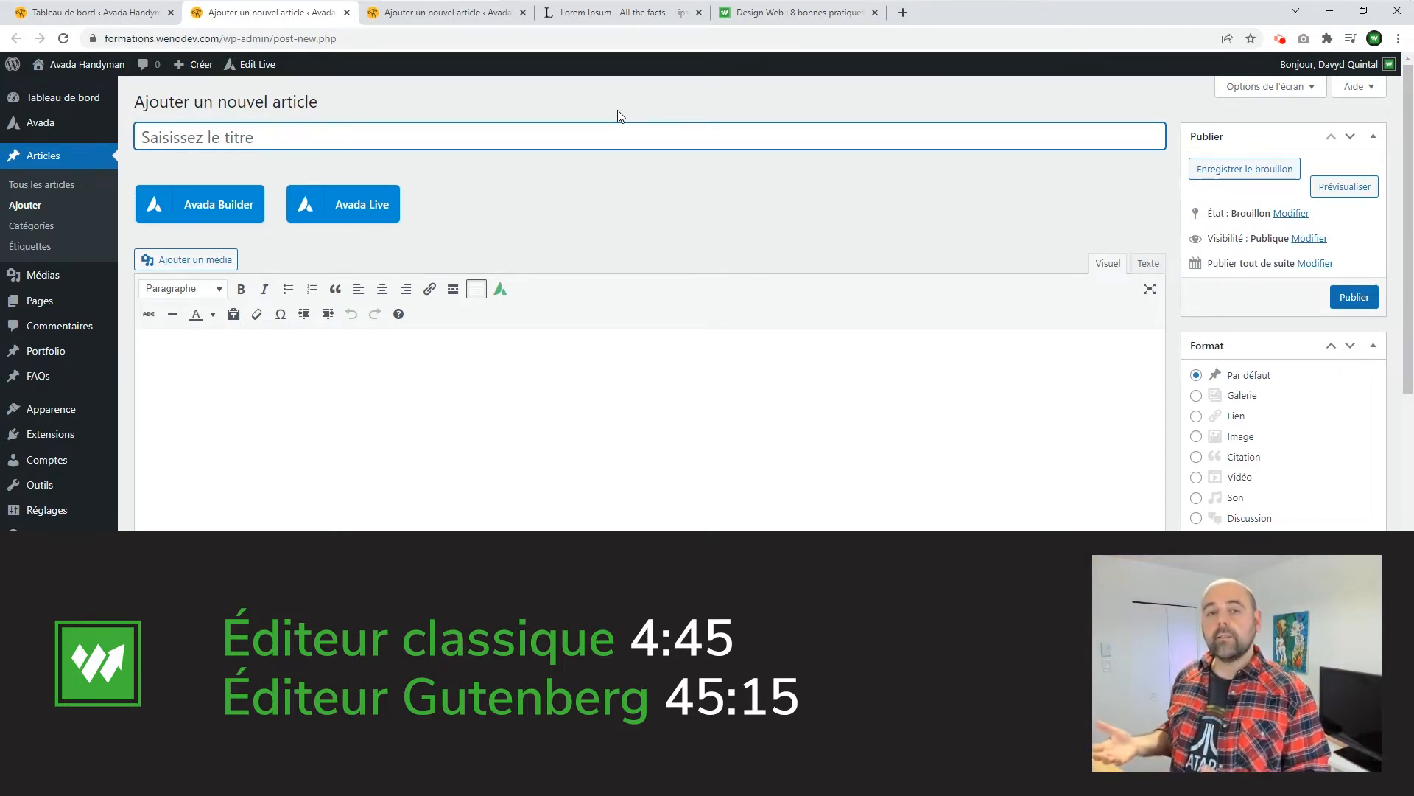
key("ctrl+Tab")
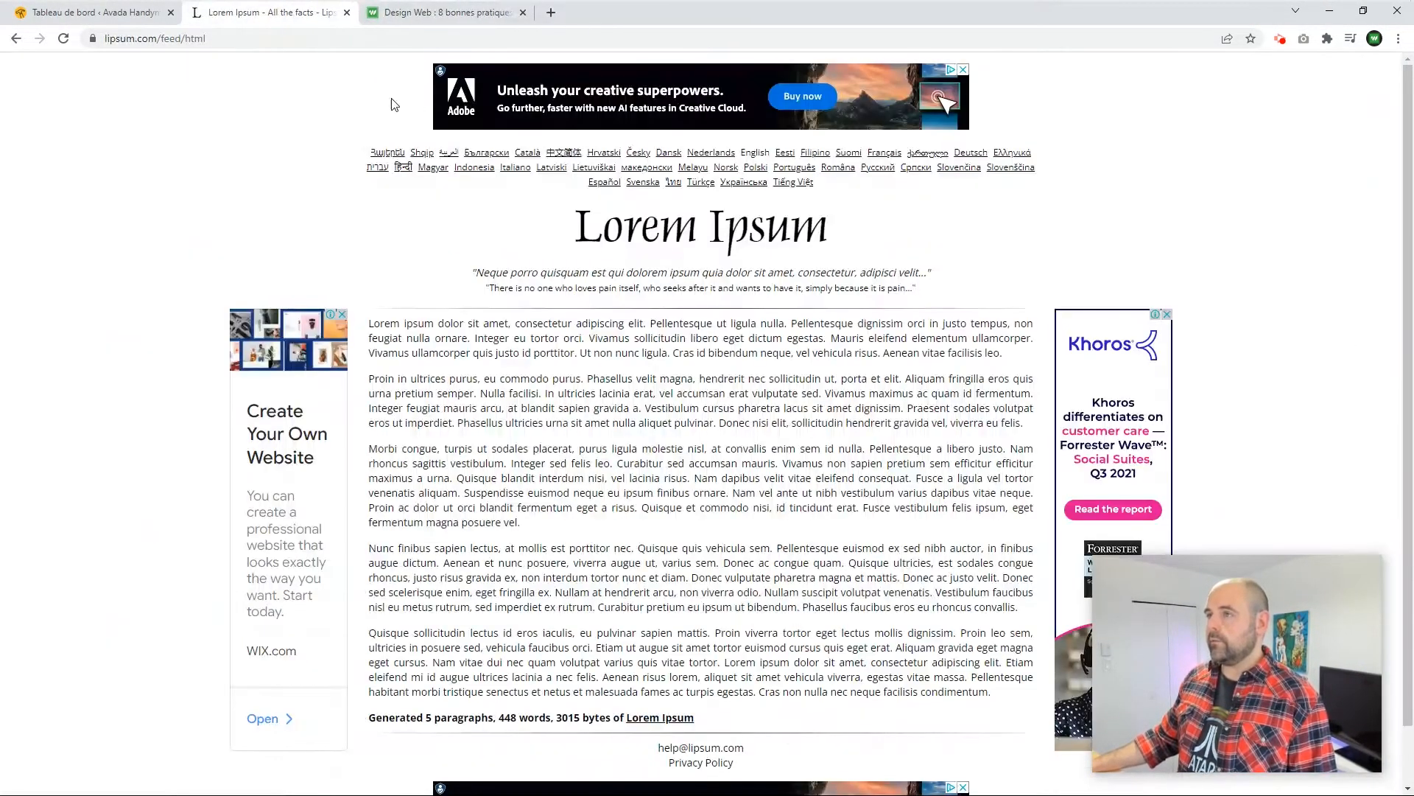
Step: Return to the site dashboard, display it in full screen, and open the list of all articles
left_click(103, 15)
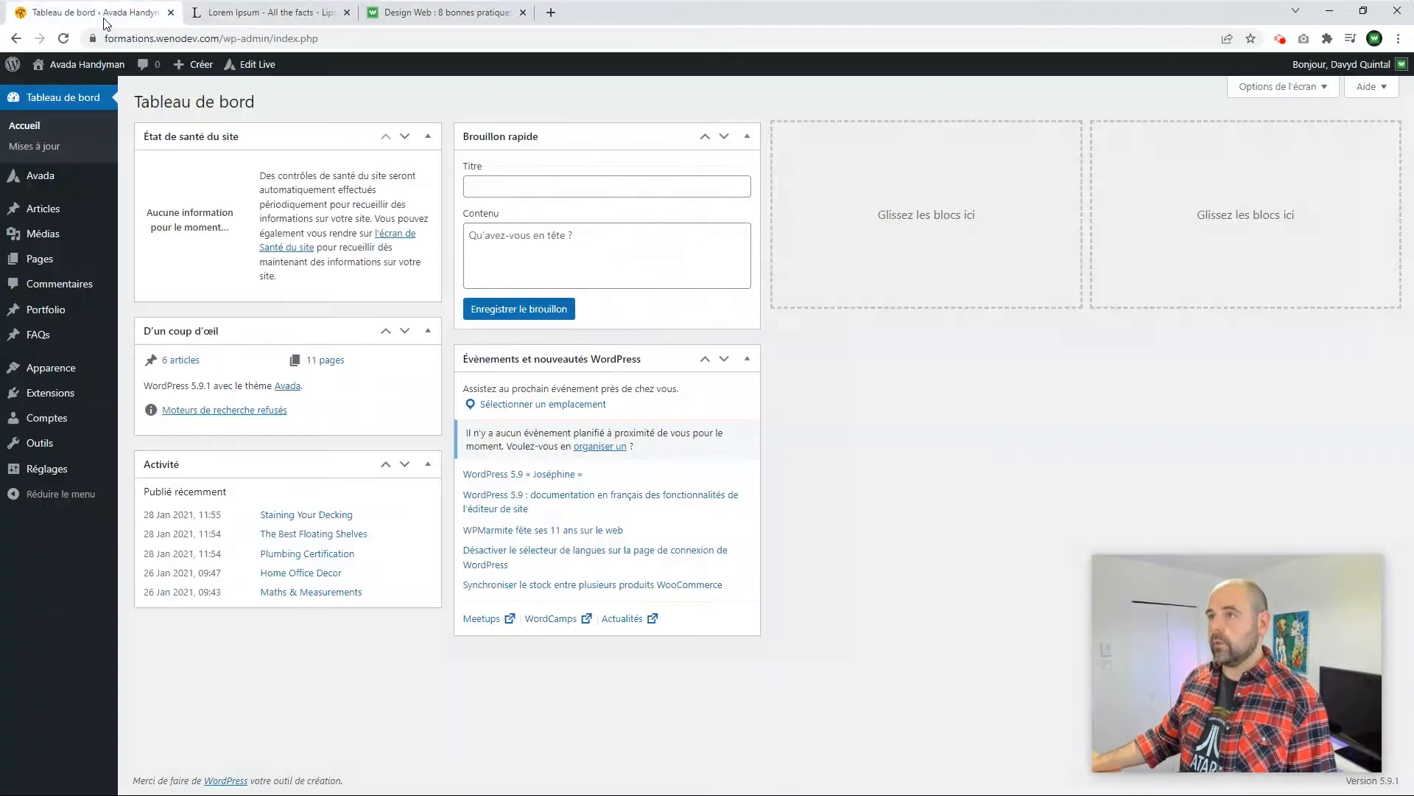
key("F11")
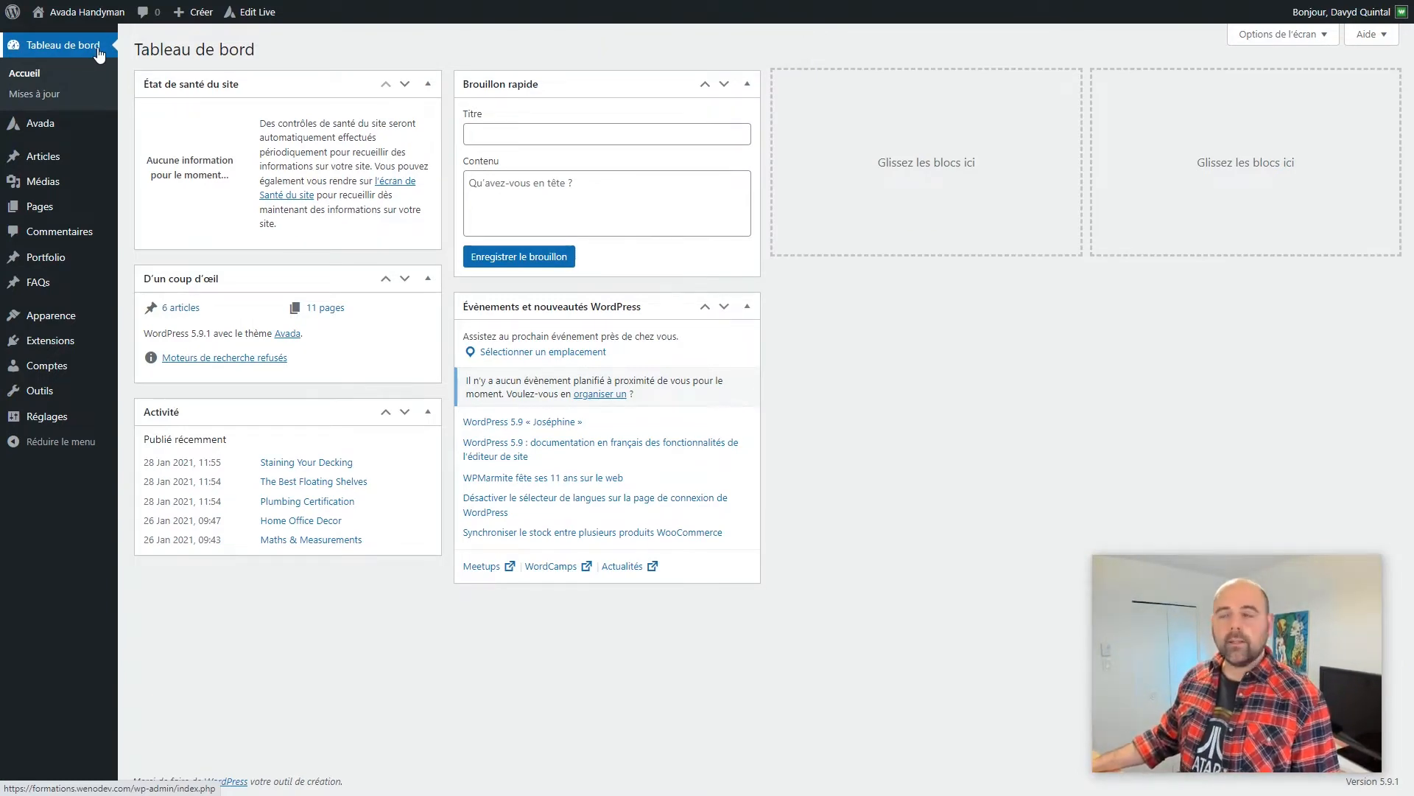
mouse_move(40, 161)
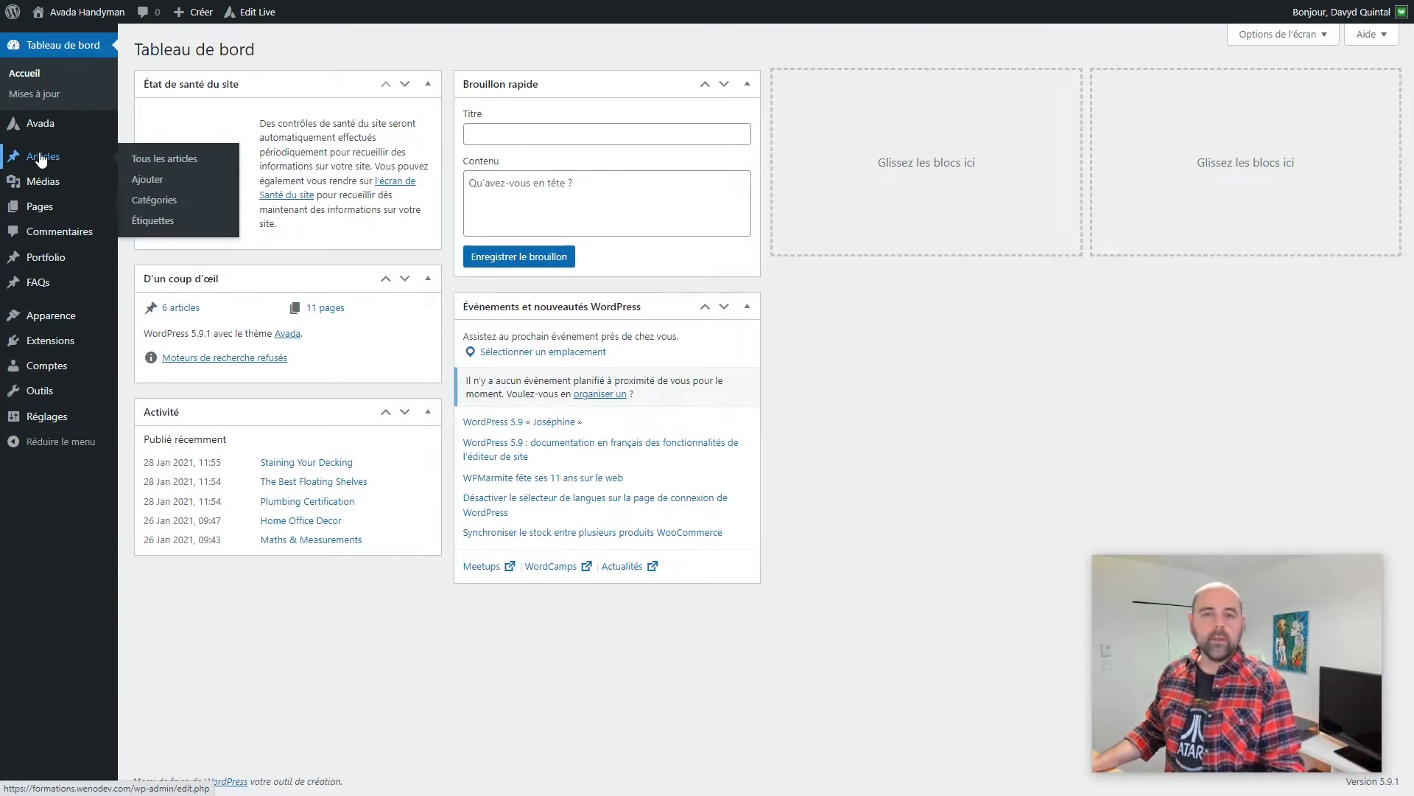
left_click(41, 156)
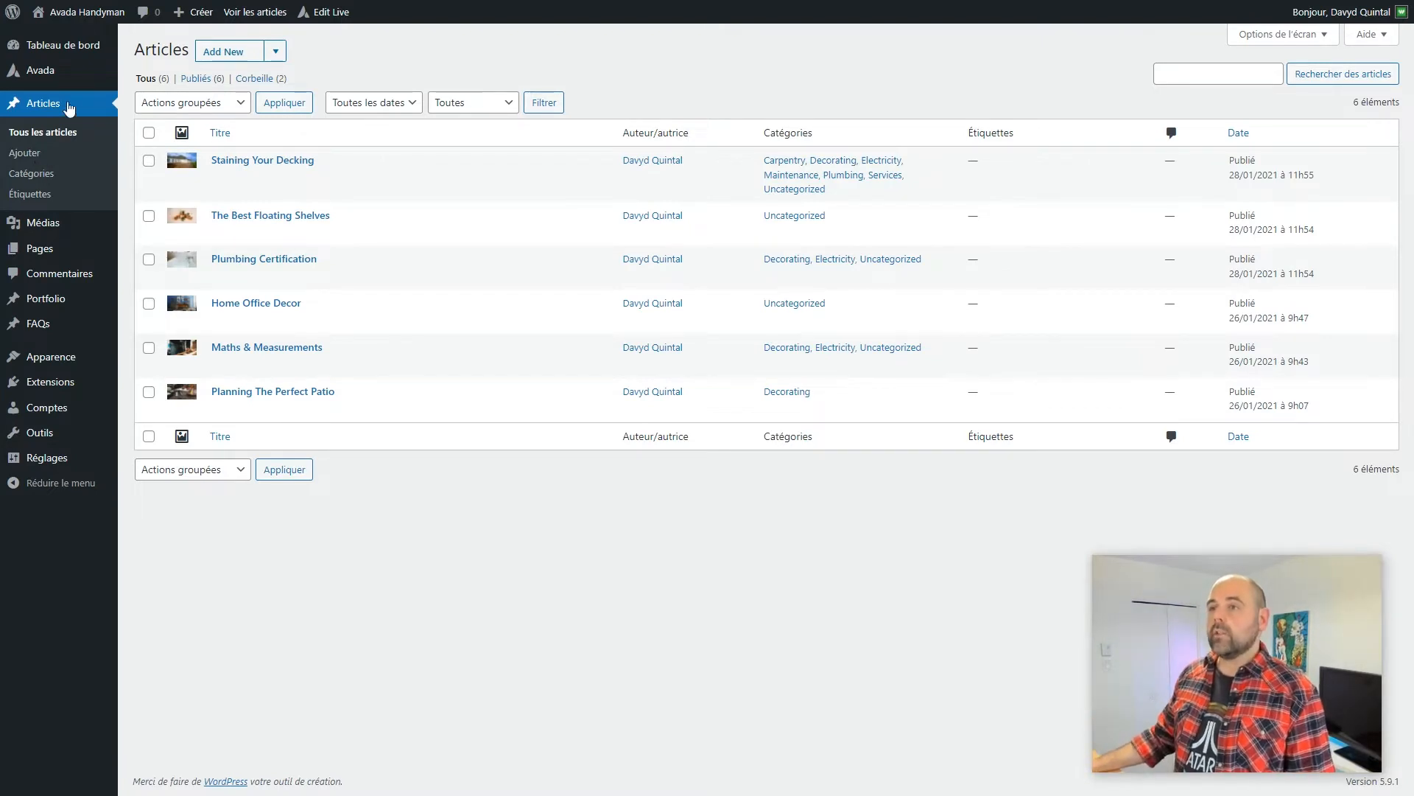
Step: Add a new article from the articles list, using the default classic editor
mouse_move(338, 237)
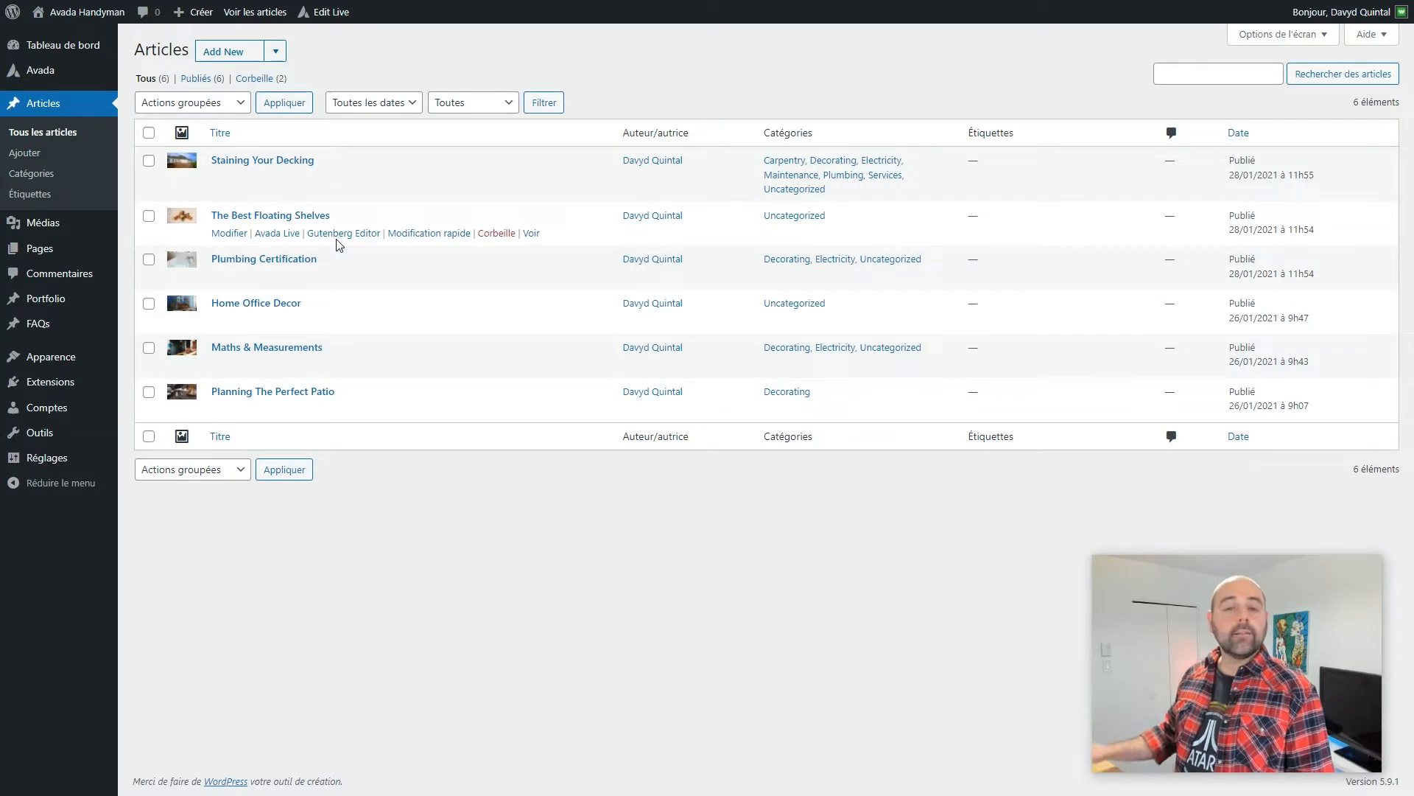
mouse_move(352, 369)
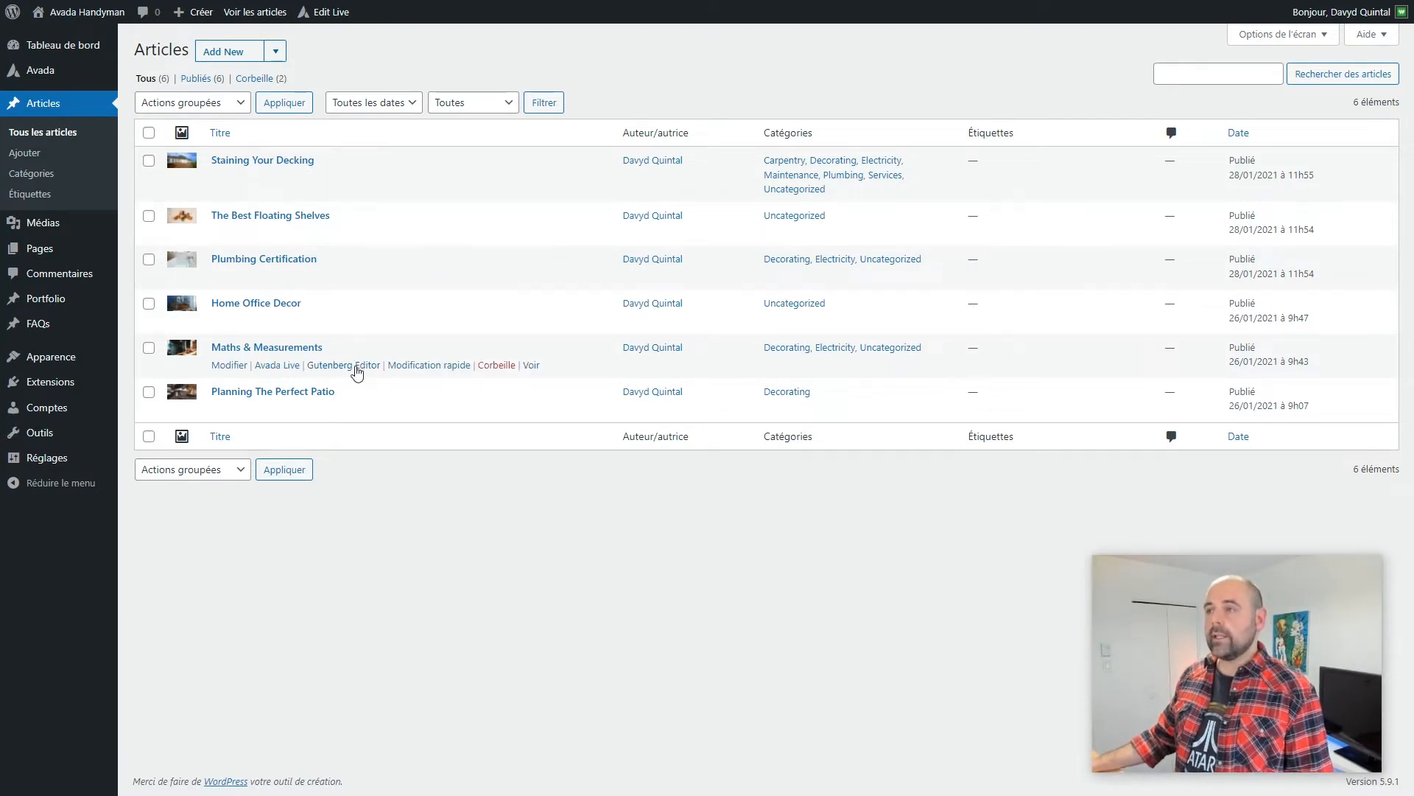
mouse_move(367, 420)
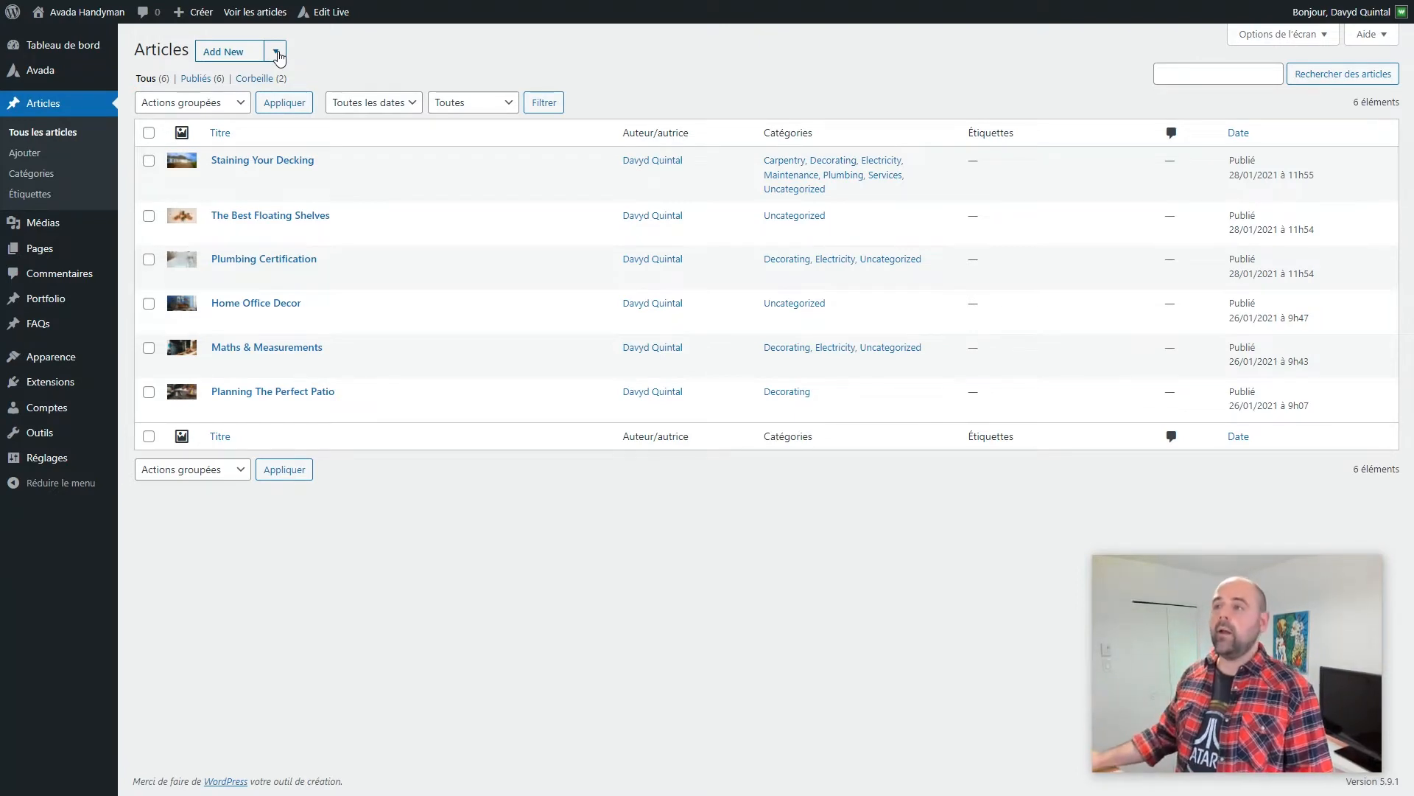
left_click(277, 54)
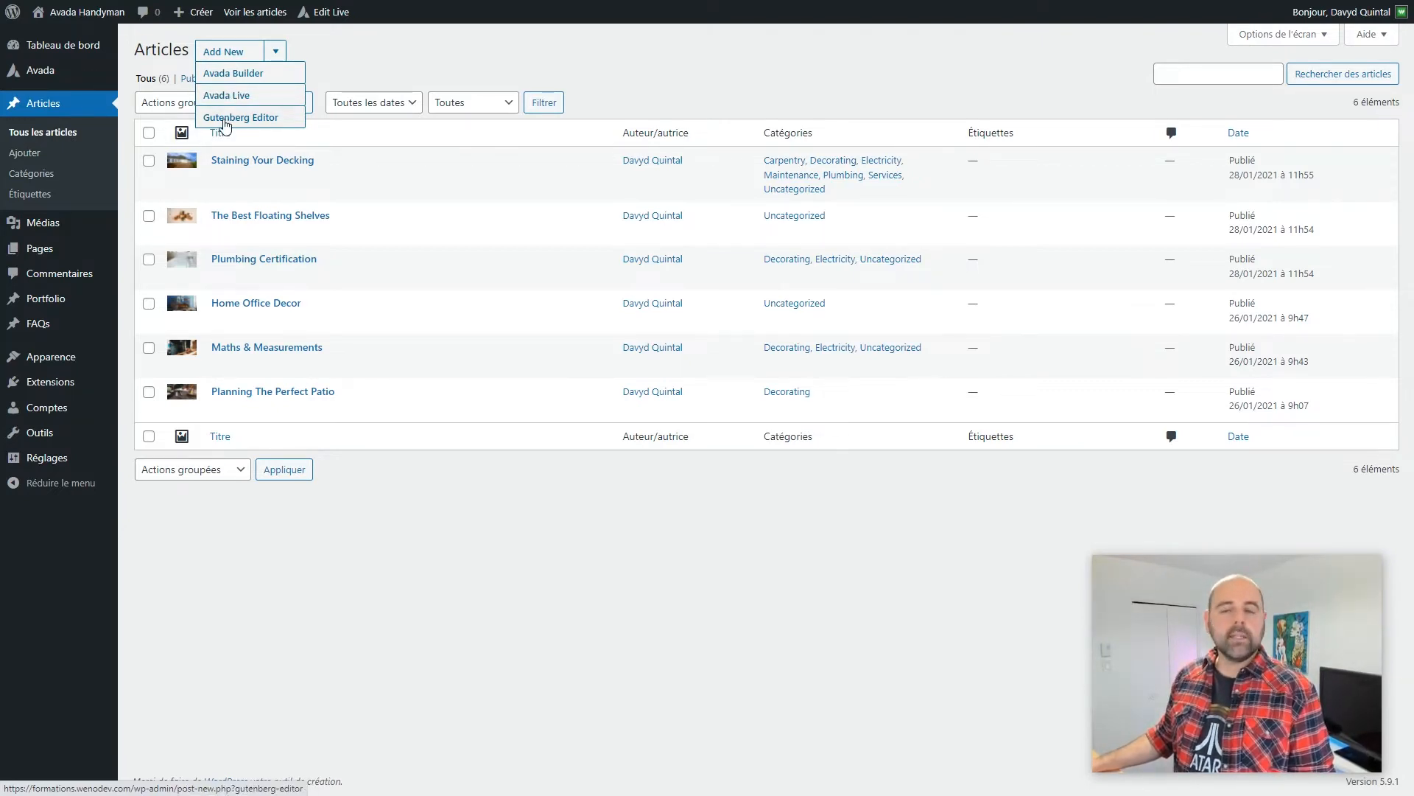
left_click(228, 53)
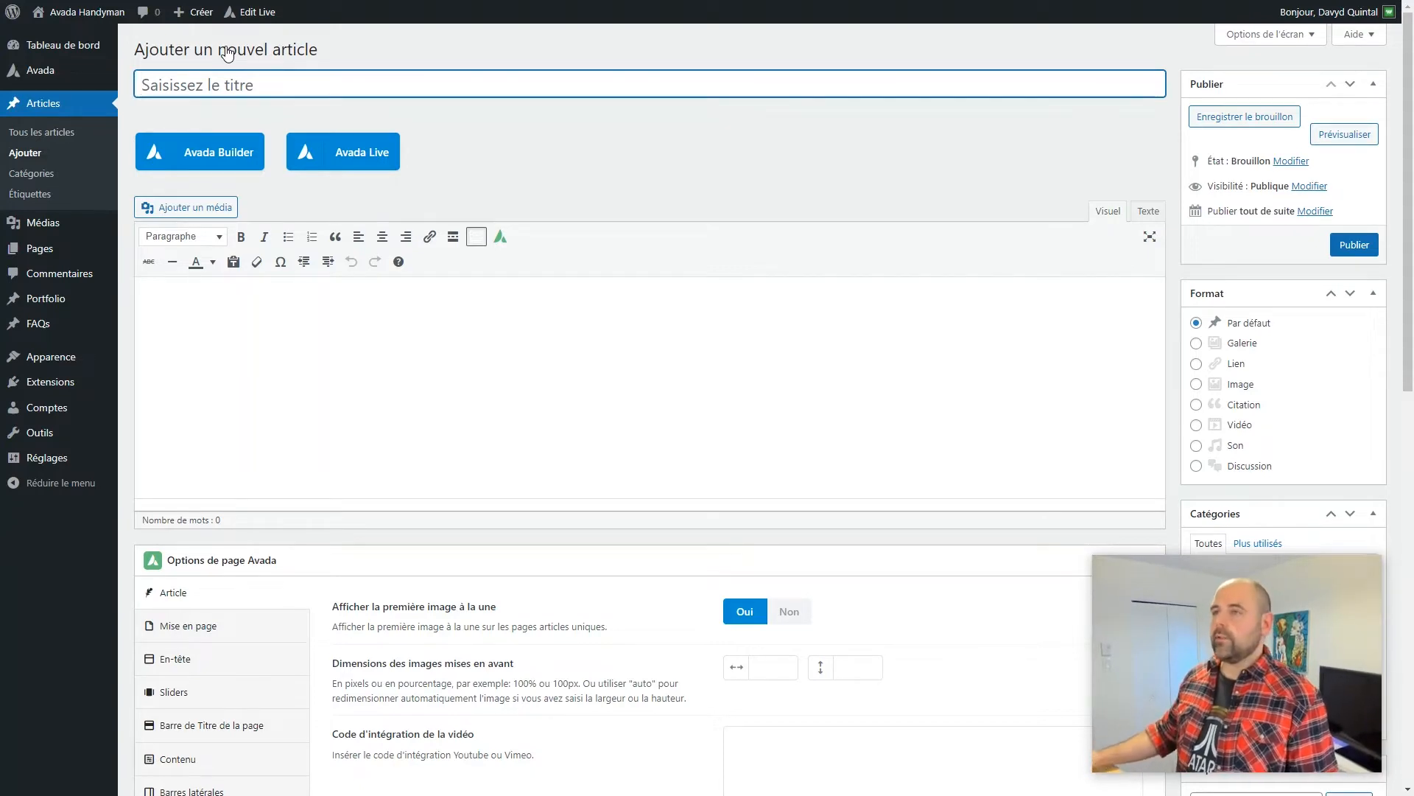
Step: Title the new article "Mon premier article de blogue!!!" and leave the title field so its permalink is generated
type("Mon premier")
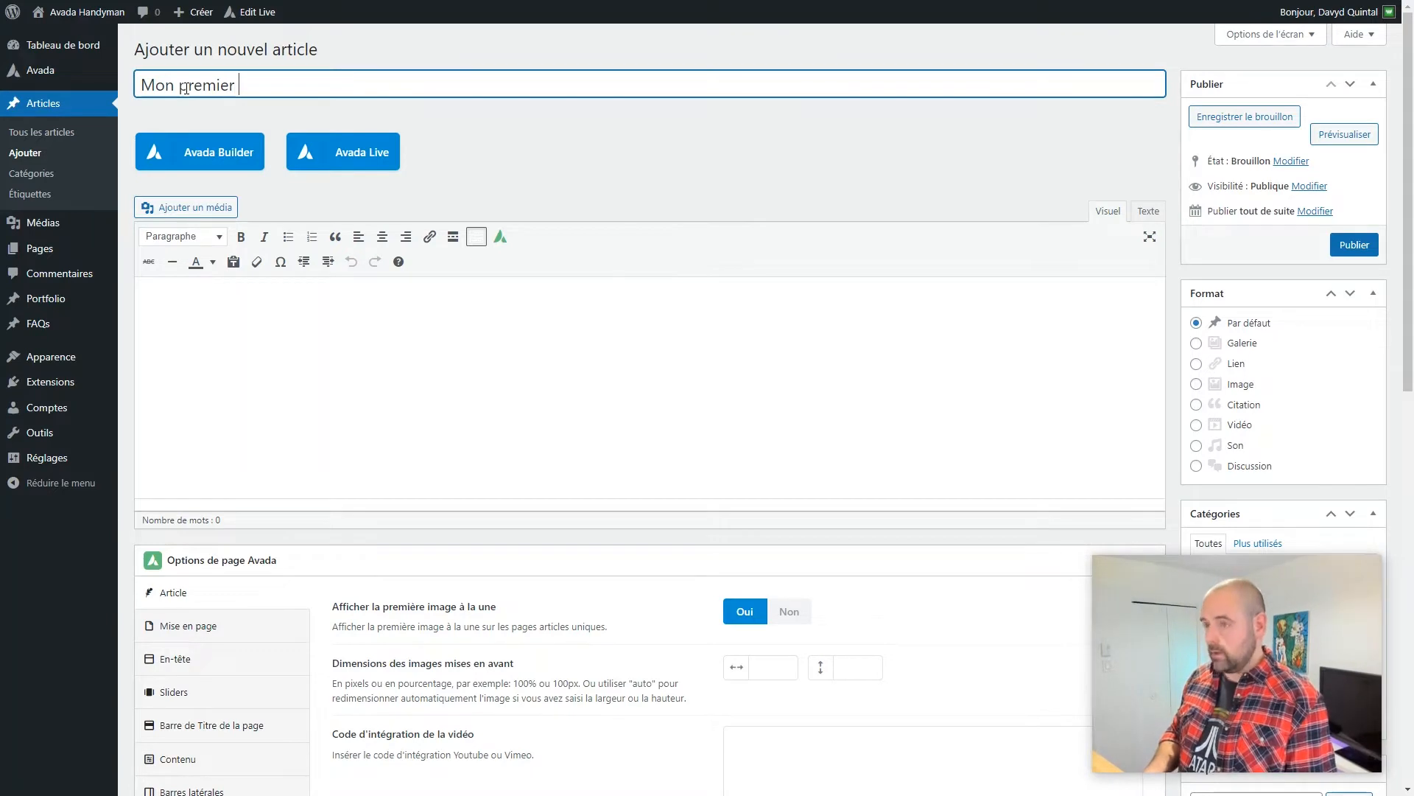
type(" artile d")
key("BackSpace")
key("BackSpace")
key("BackSpace")
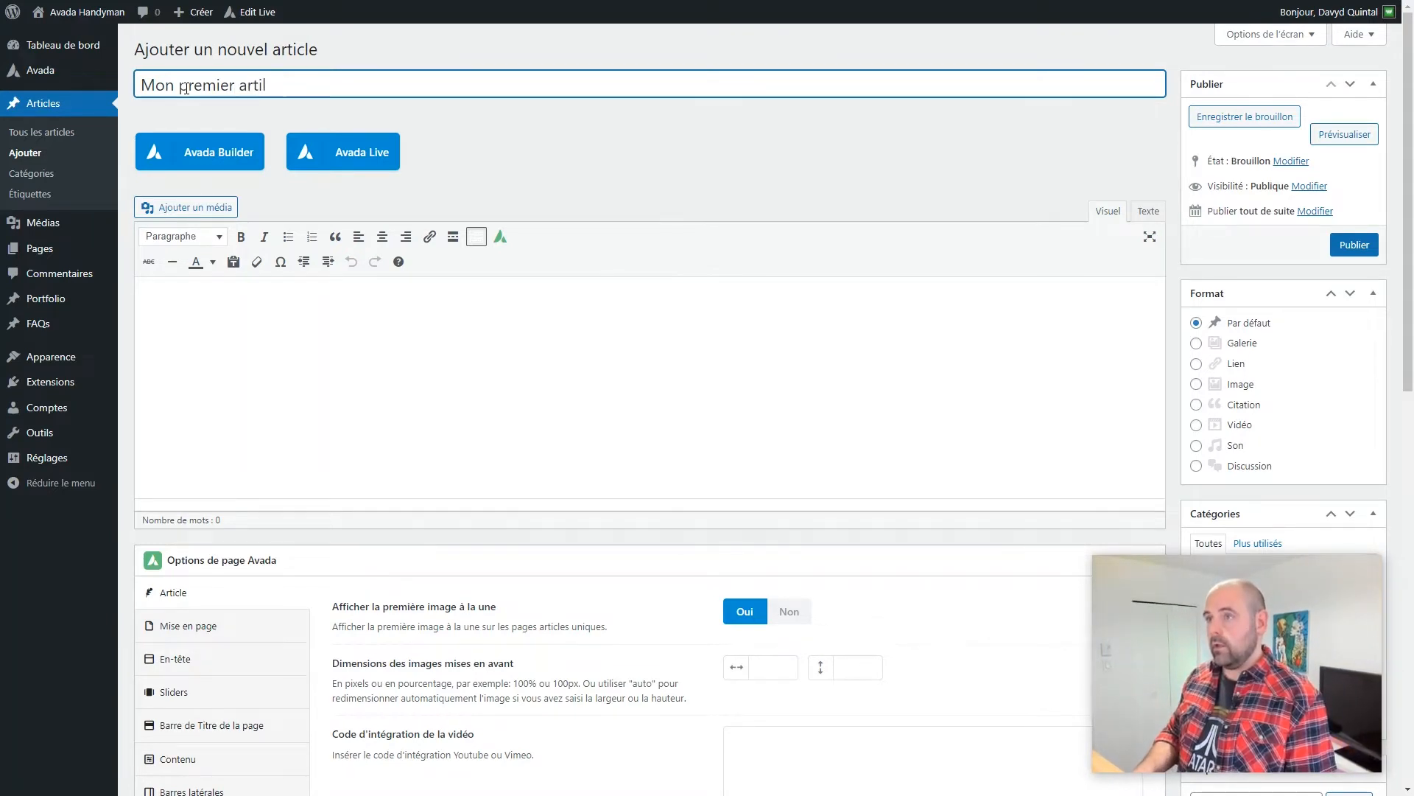
type("cle de blogue!!!")
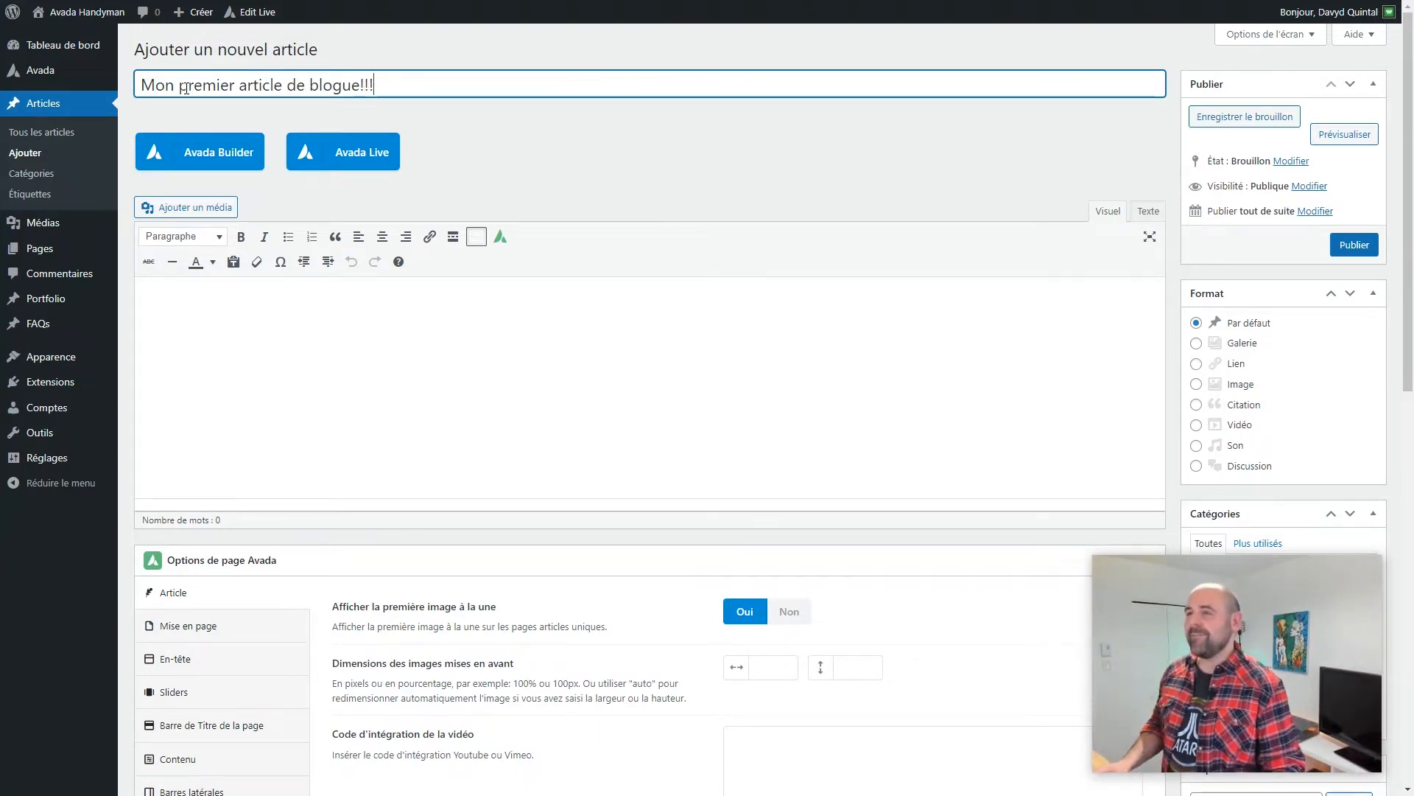
left_click(587, 142)
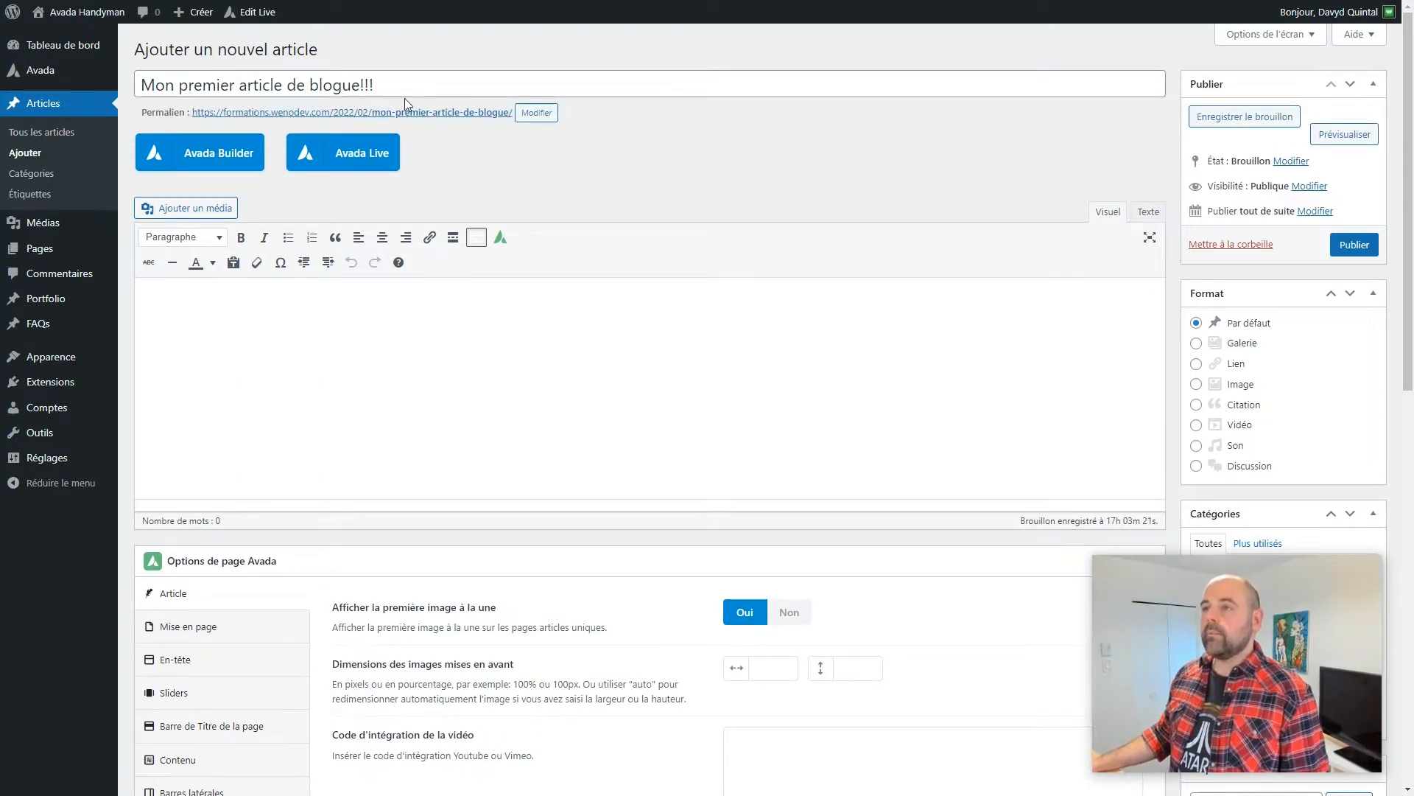
left_click_drag(148, 83, 493, 125)
left_click_drag(142, 114, 184, 114)
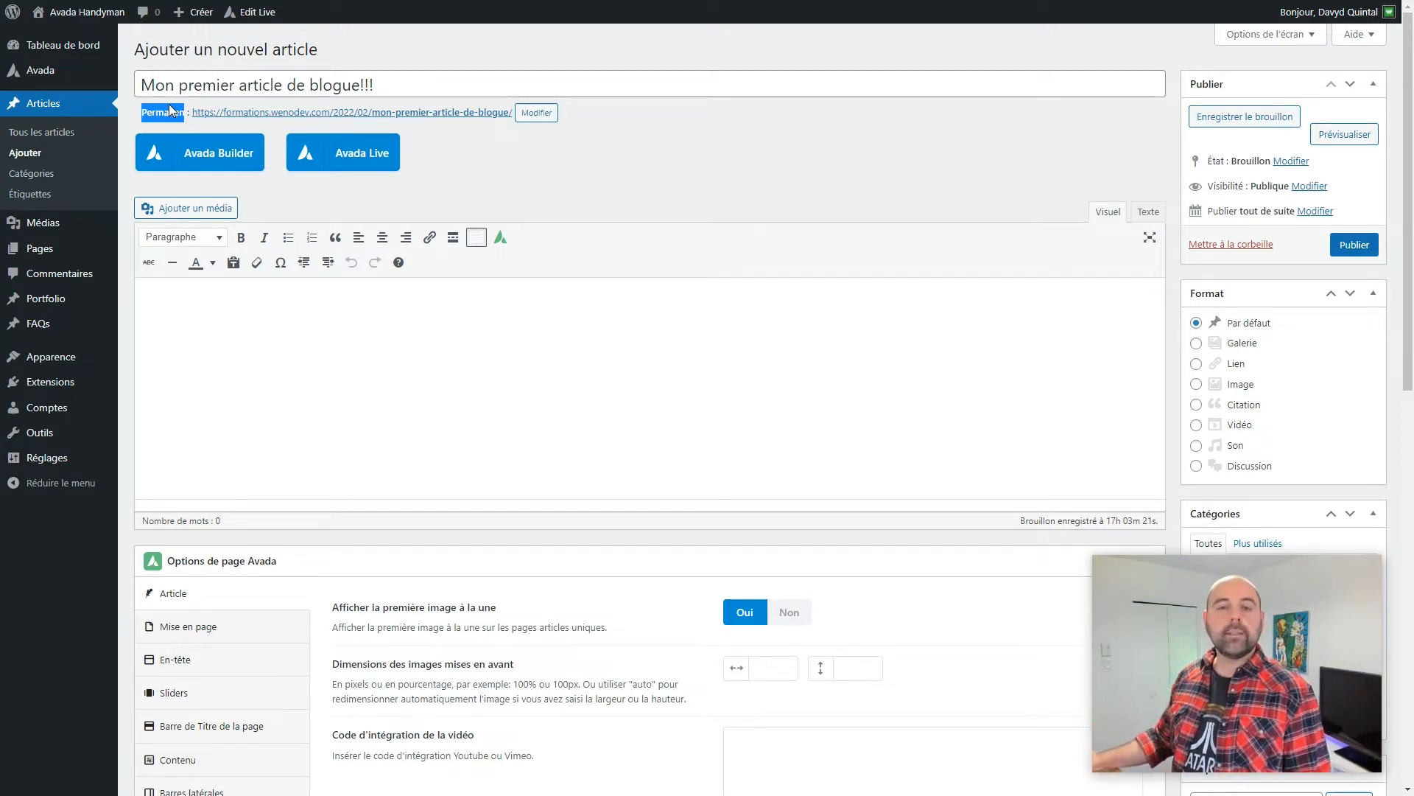
left_click(511, 150)
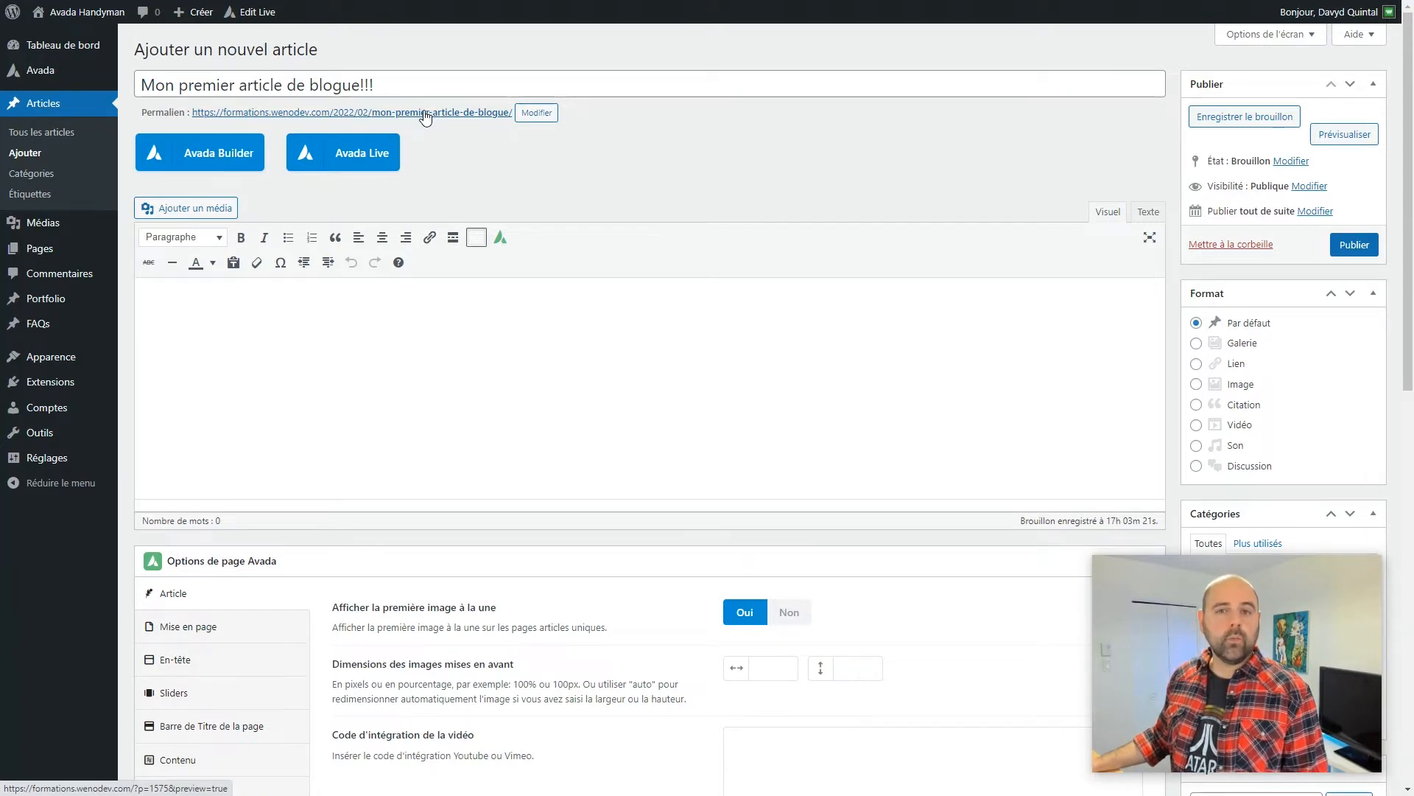
Step: Extend the article's permalink slug to "mon-premier-article-de-blogue-cette-annee" and confirm it
left_click(536, 113)
key("End")
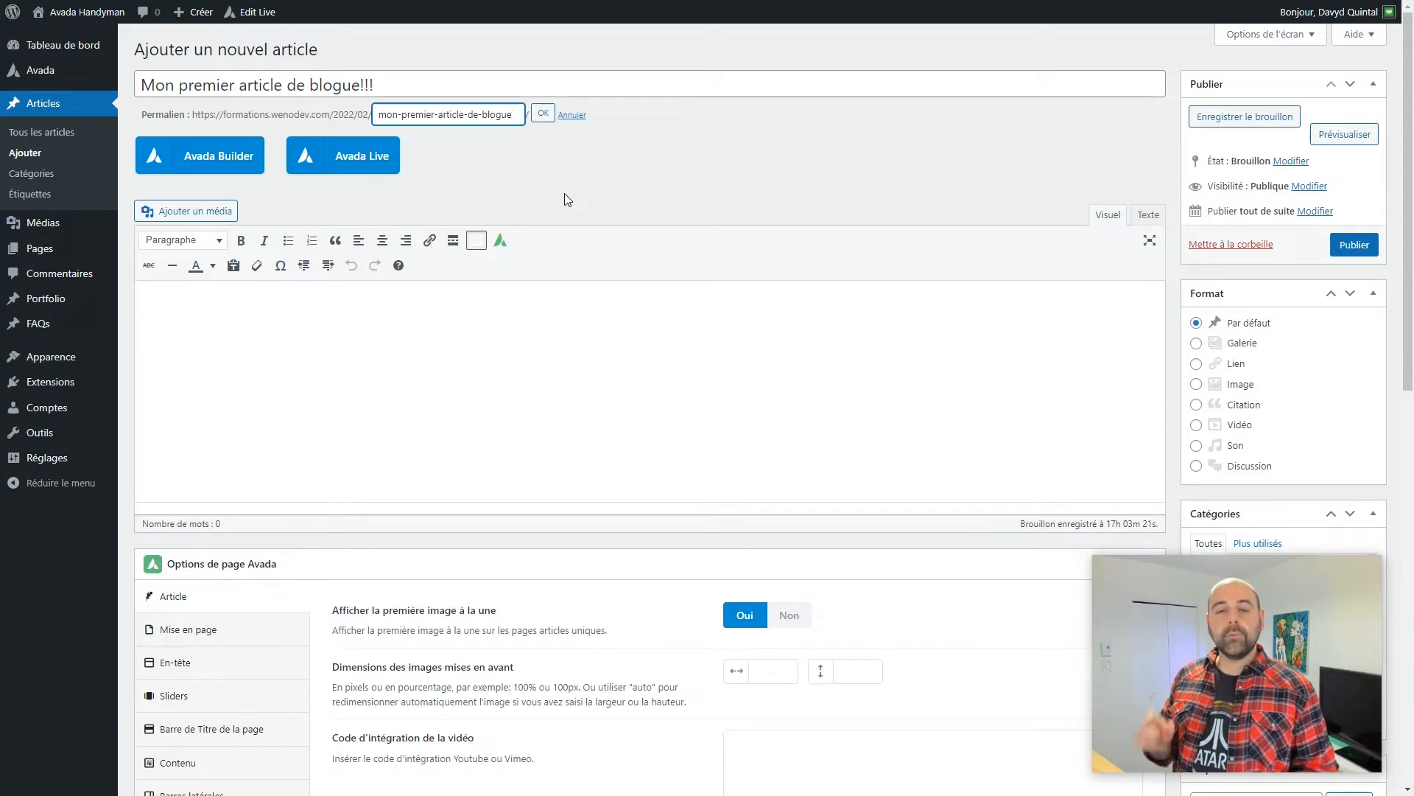
left_click(465, 118)
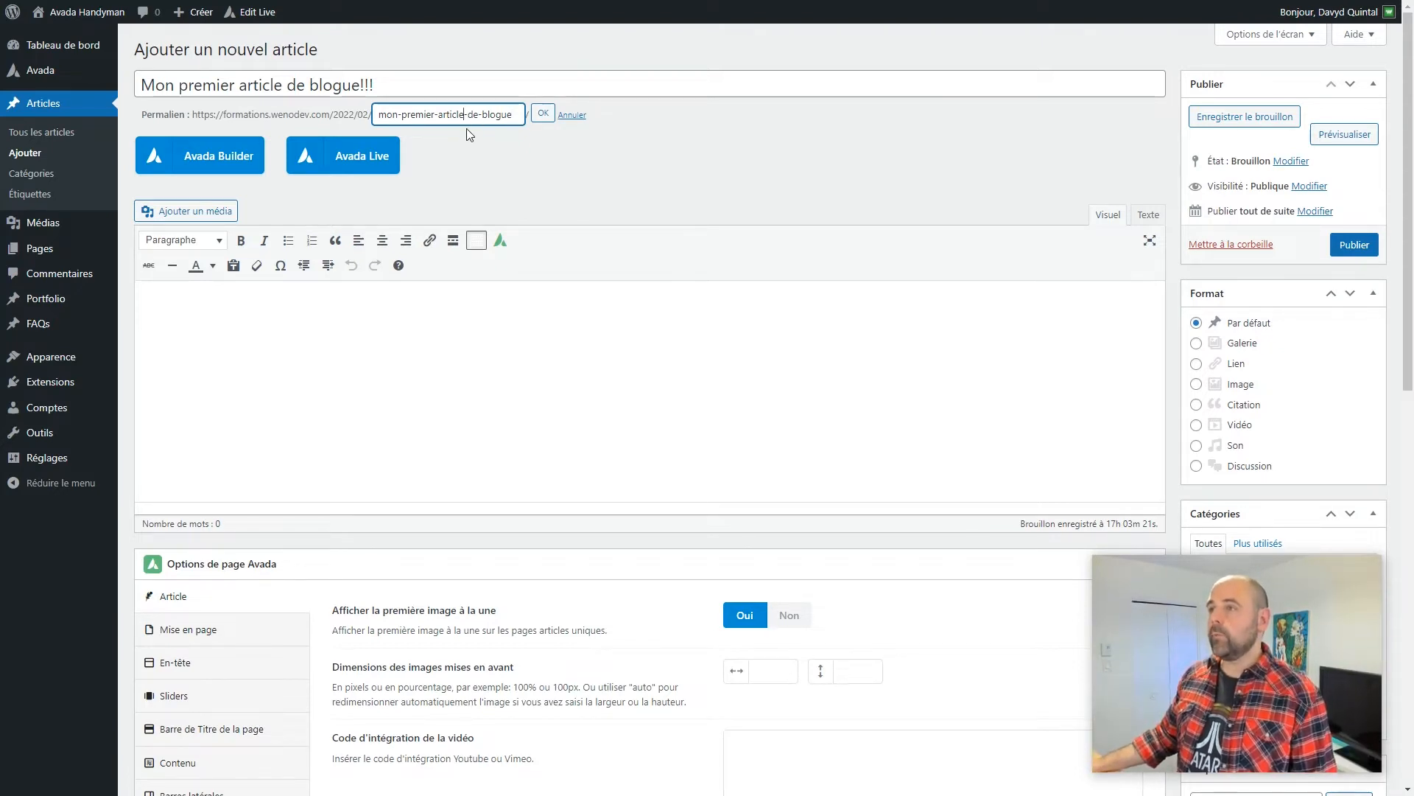
type("-")
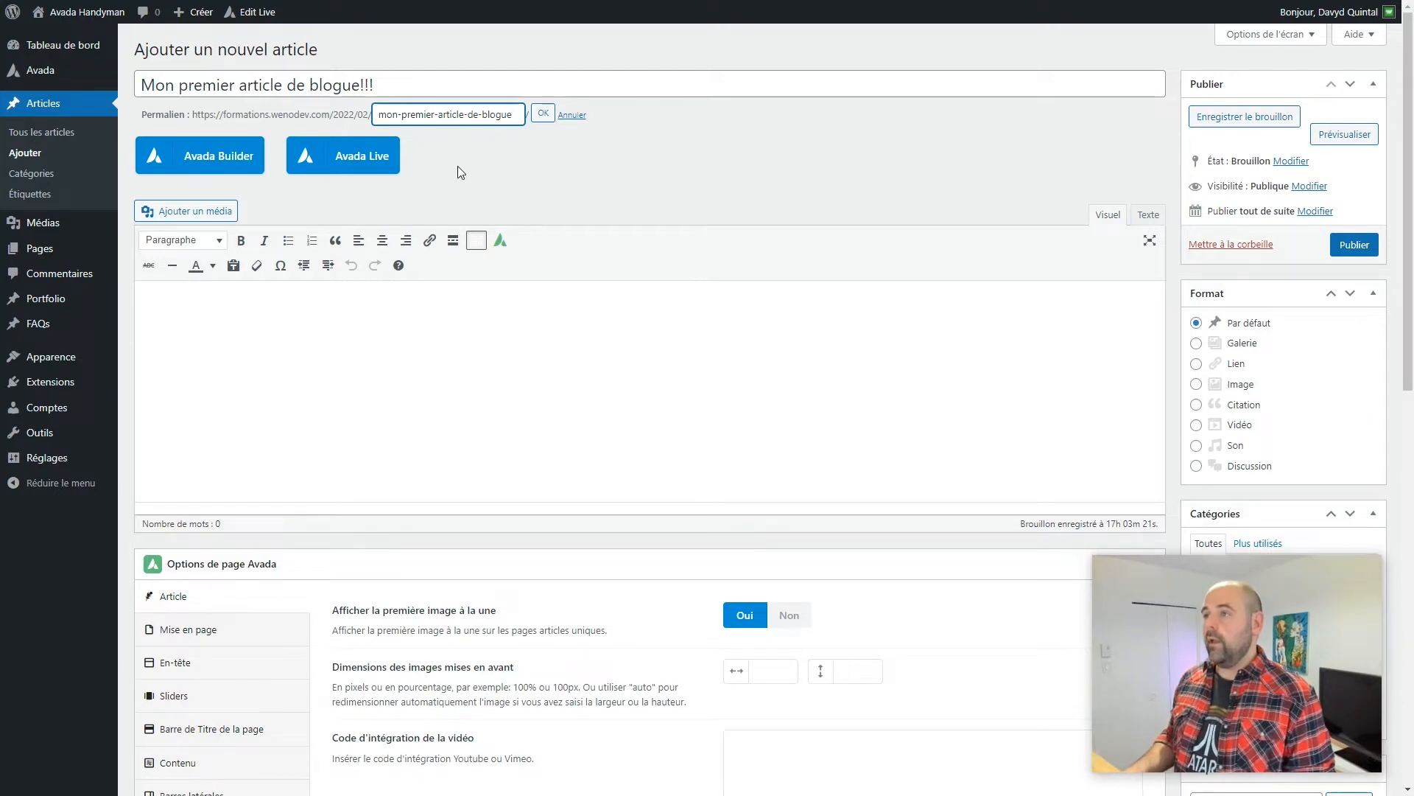
type("-cet")
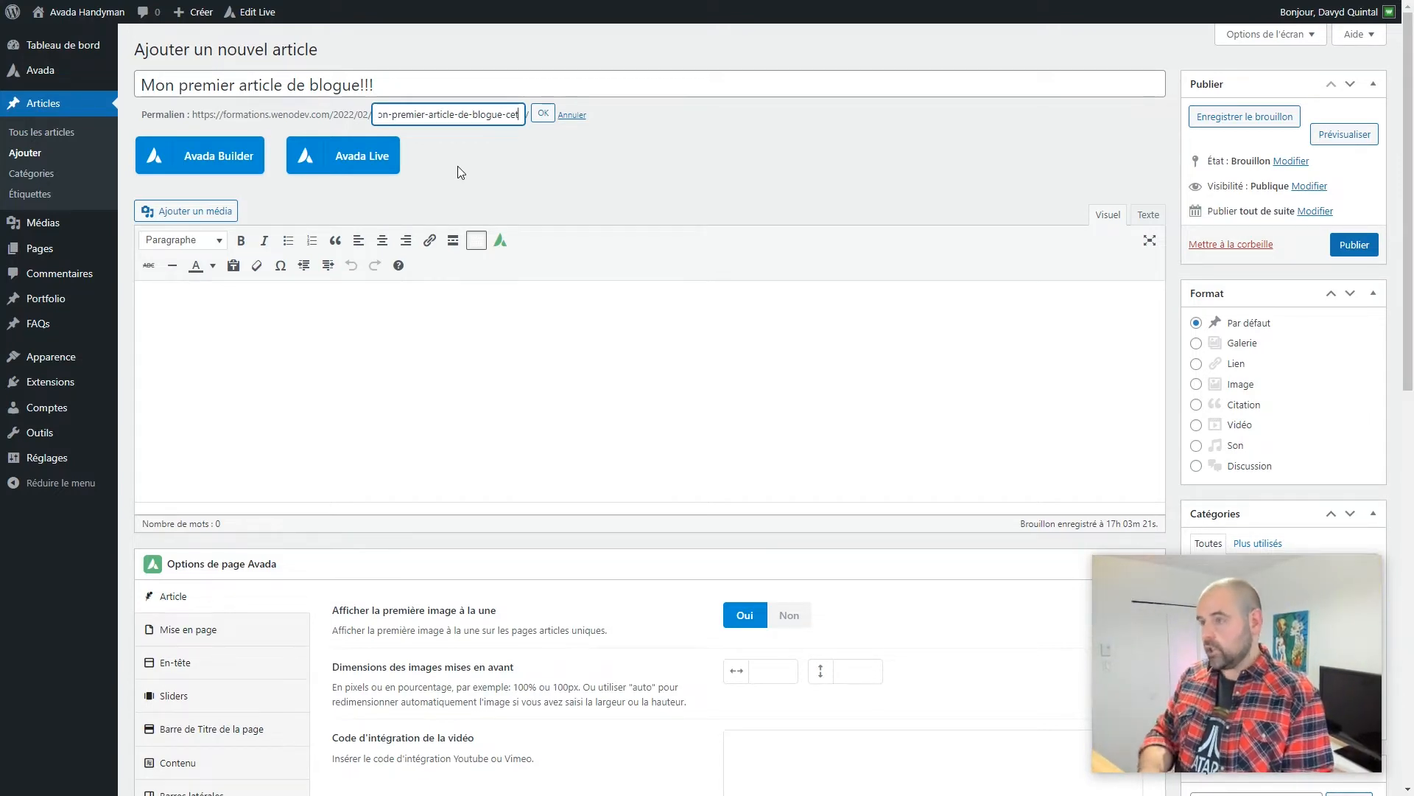
type("te-annee")
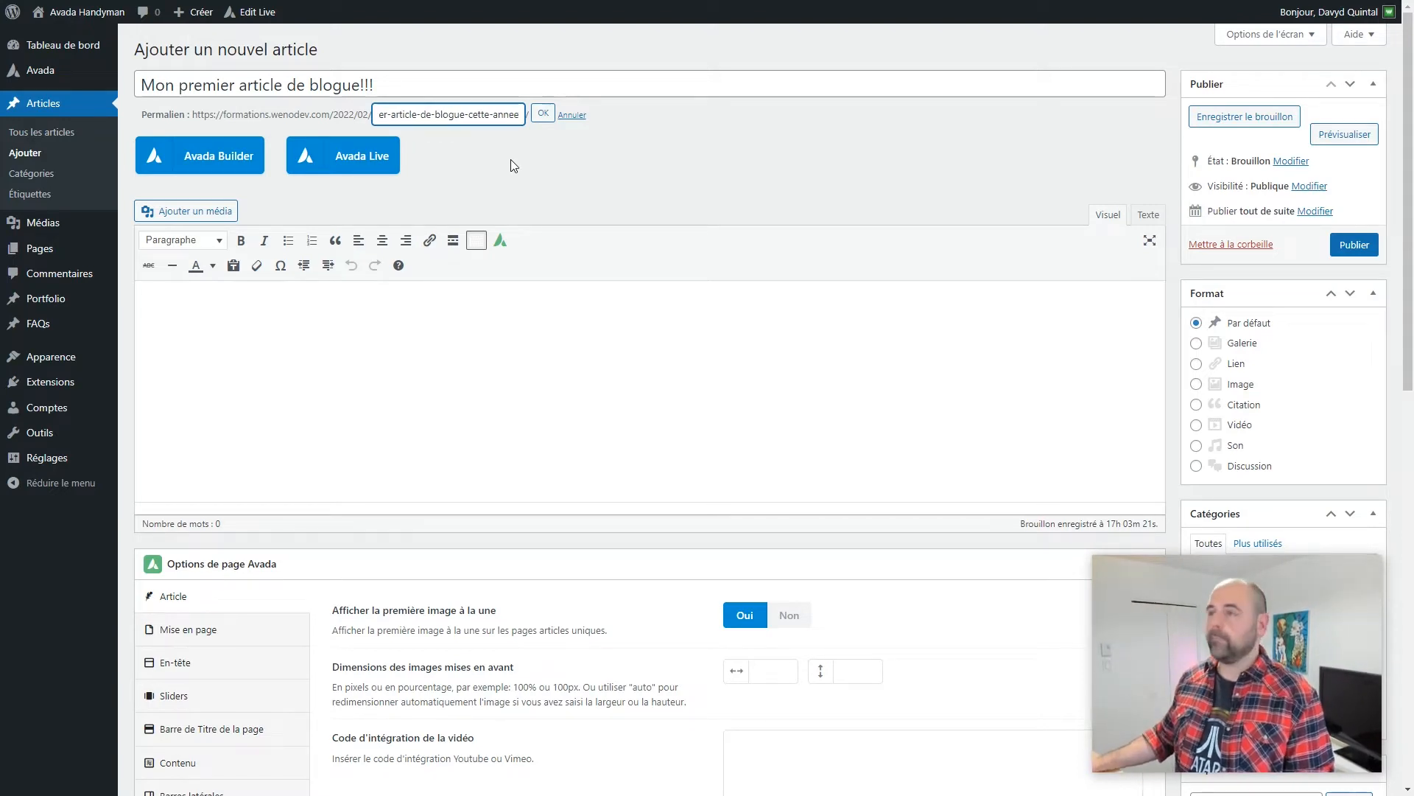
left_click(542, 115)
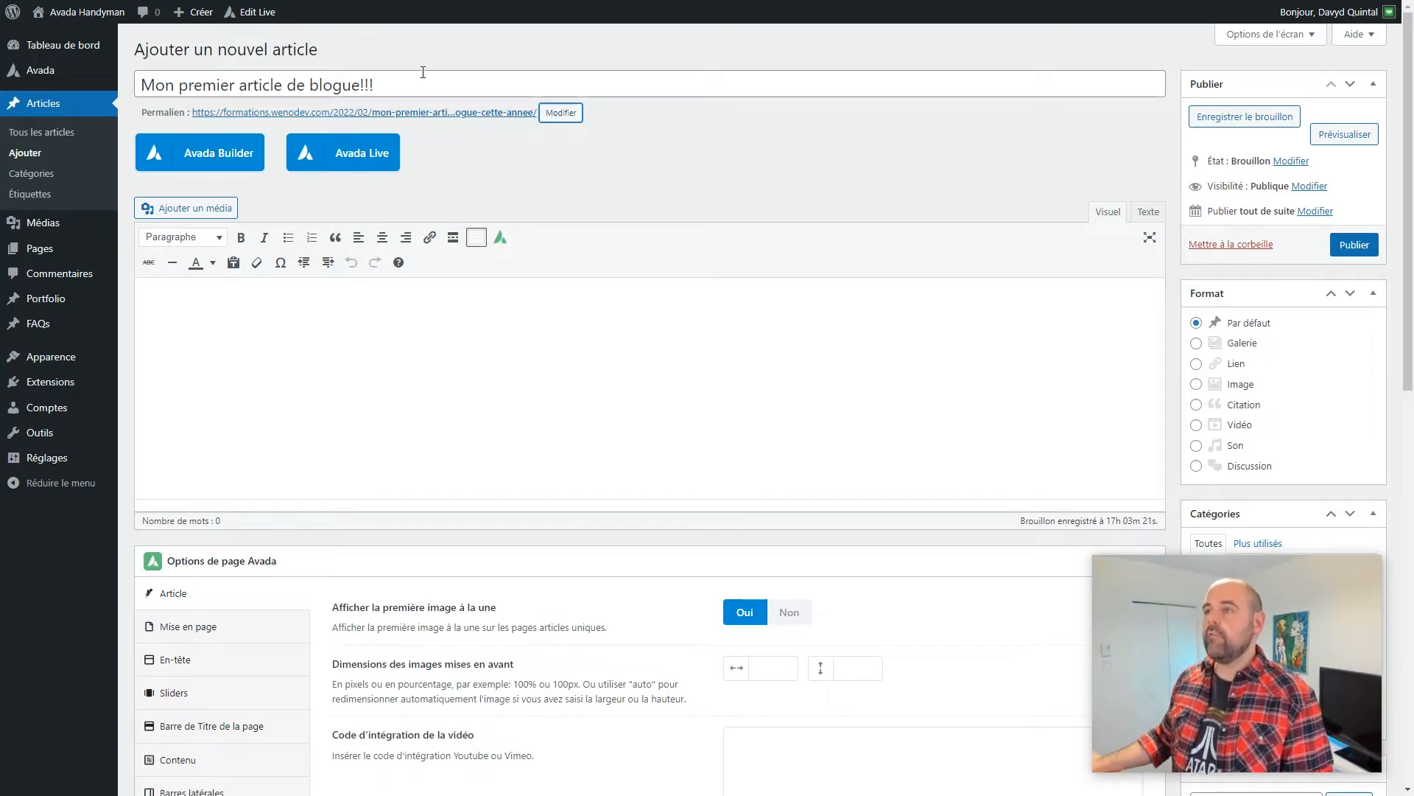
Step: Change the article's title to "Mon premier article de l'année"
left_click(398, 84)
key("Left")
key("Left")
key("Left")
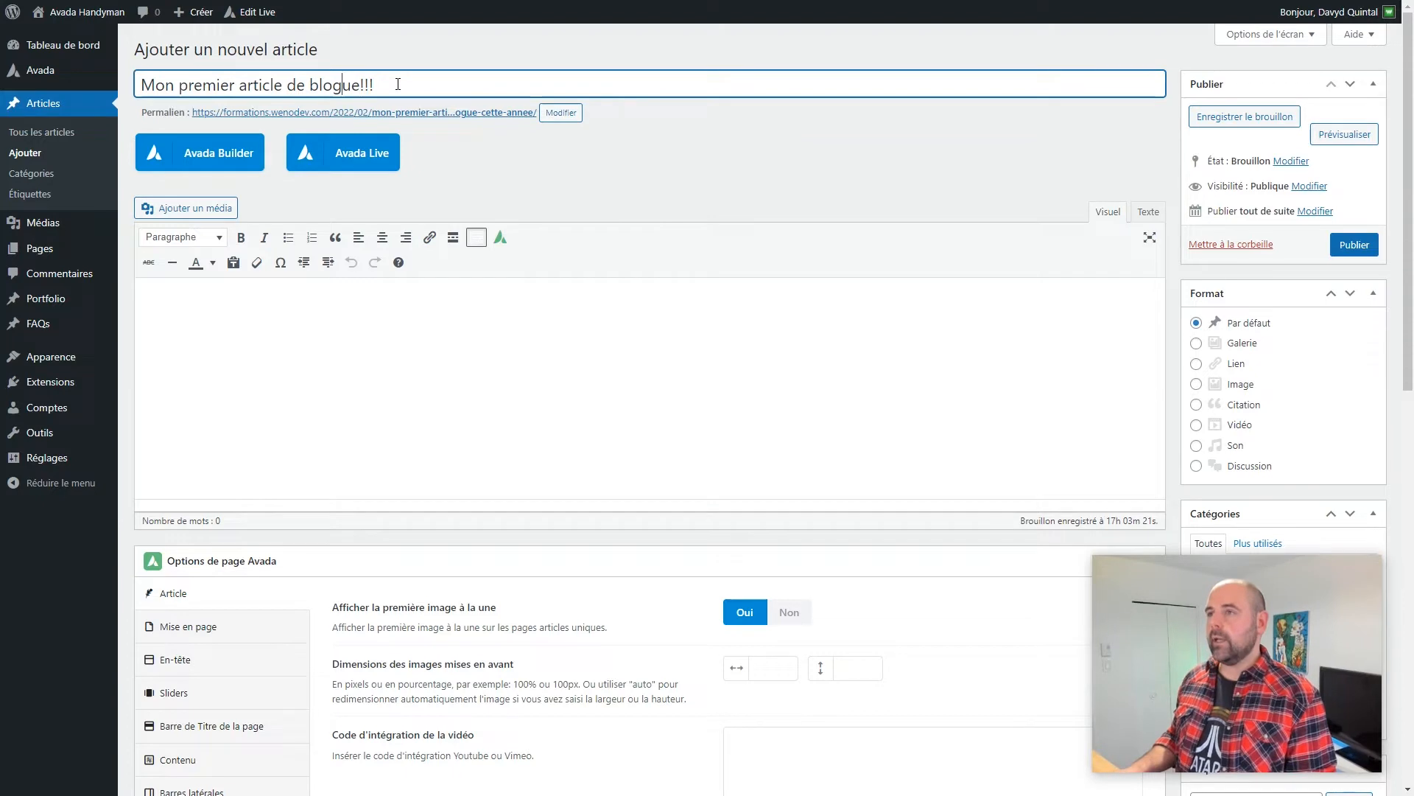
key("ctrl+shift+Left")
key("BackSpace")
key("BackSpace")
key("BackSpace")
type("e l'année")
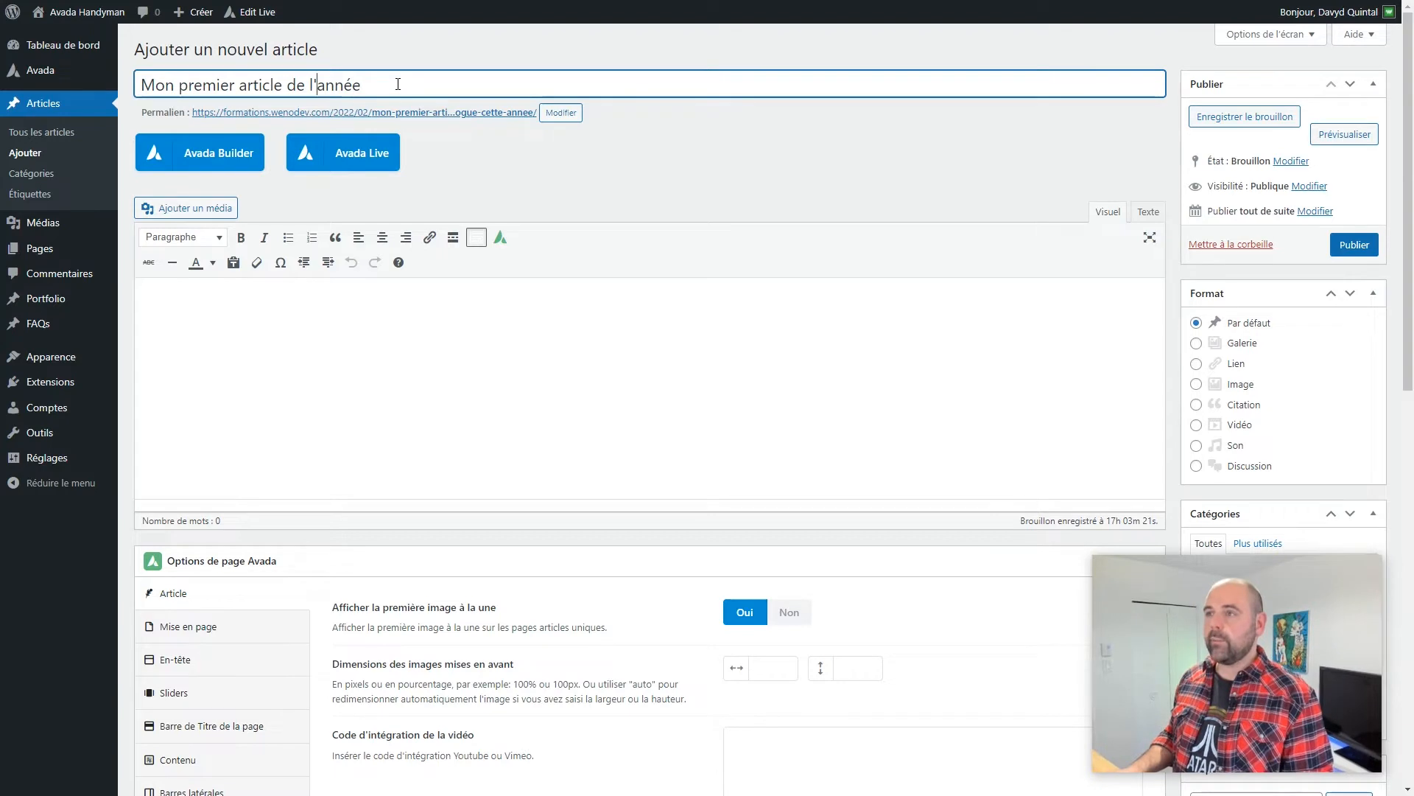
key("Right")
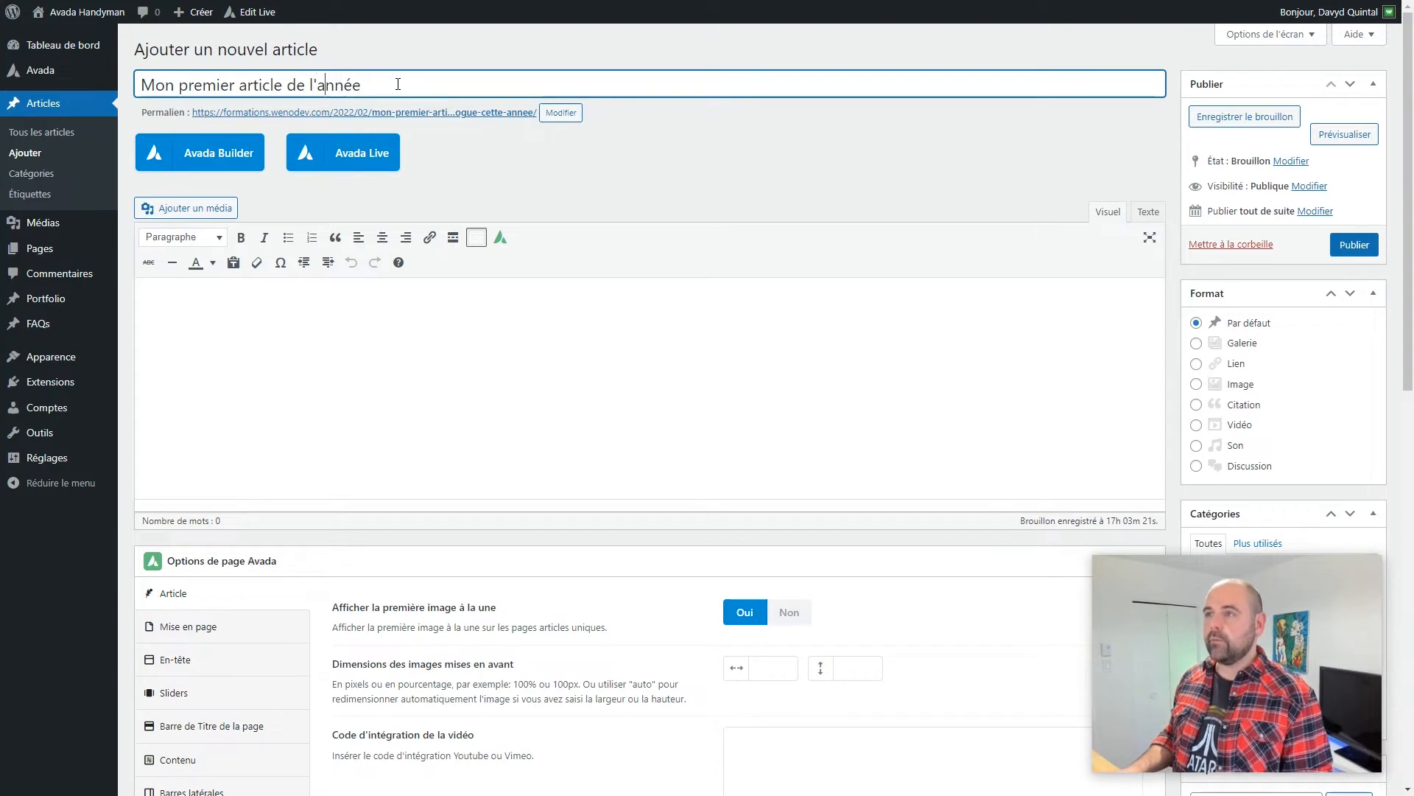
Step: Copy the full article title and replace the permalink slug with it, confirming the change
key("ctrl+a")
key("ctrl+c")
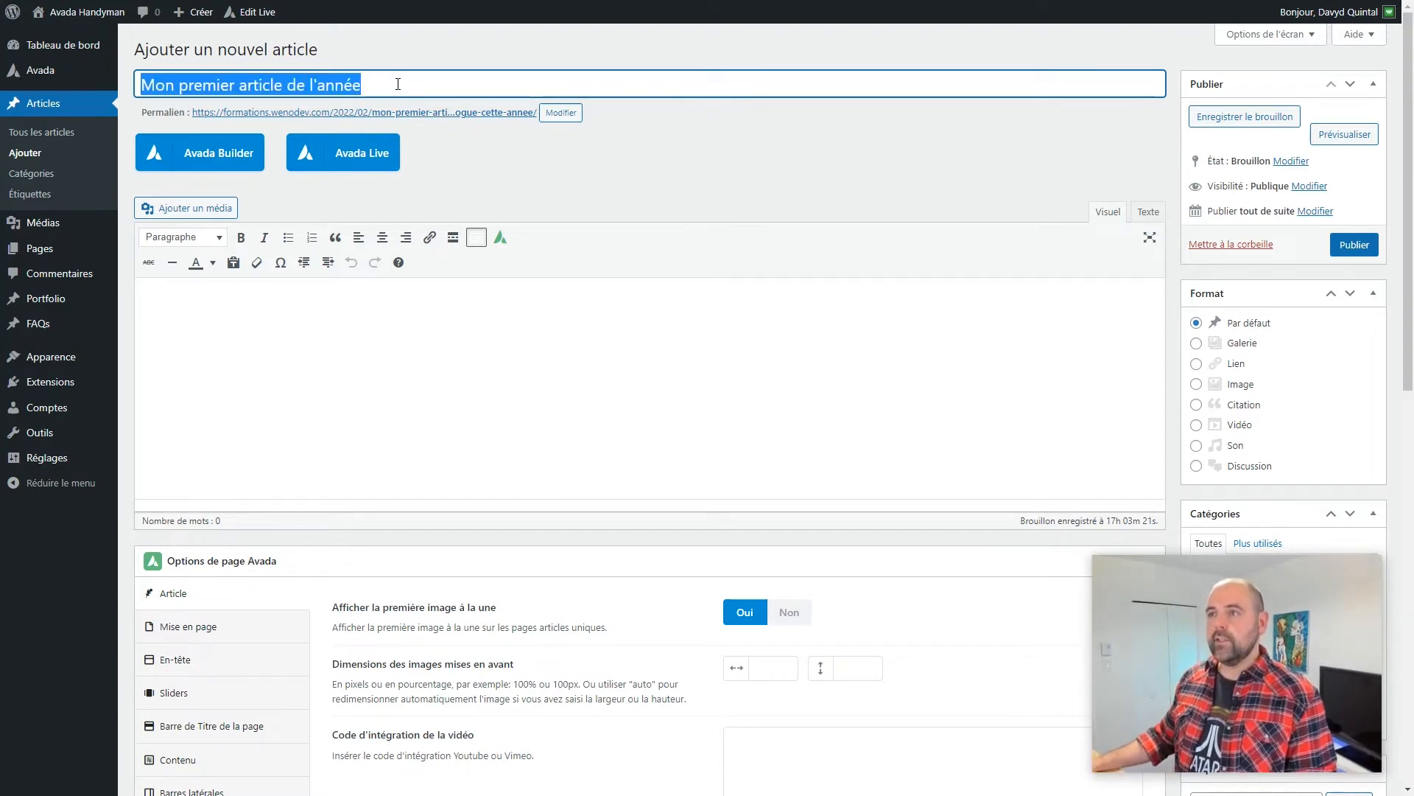
left_click(543, 111)
triple_click(488, 115)
key("BackSpace")
key("ctrl+v")
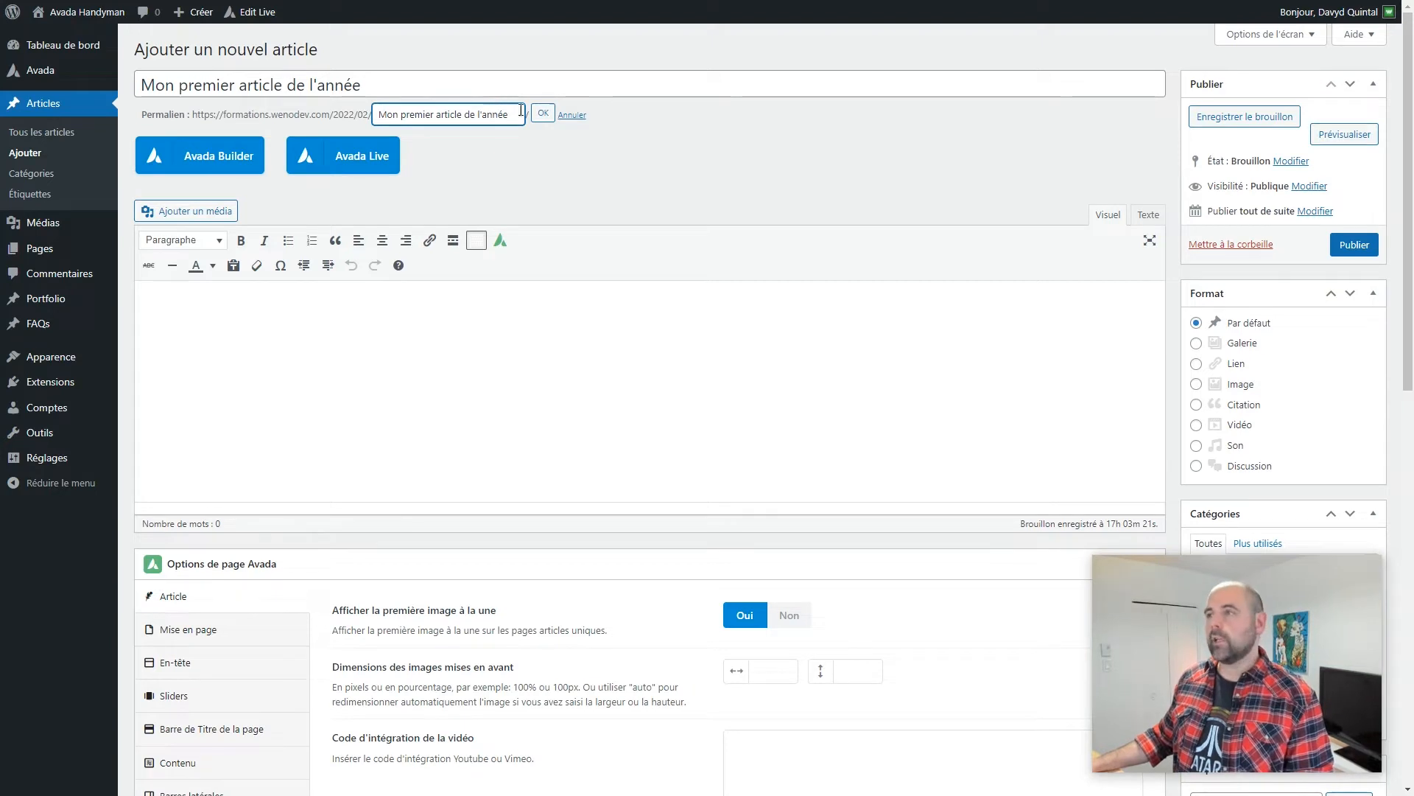
left_click(543, 113)
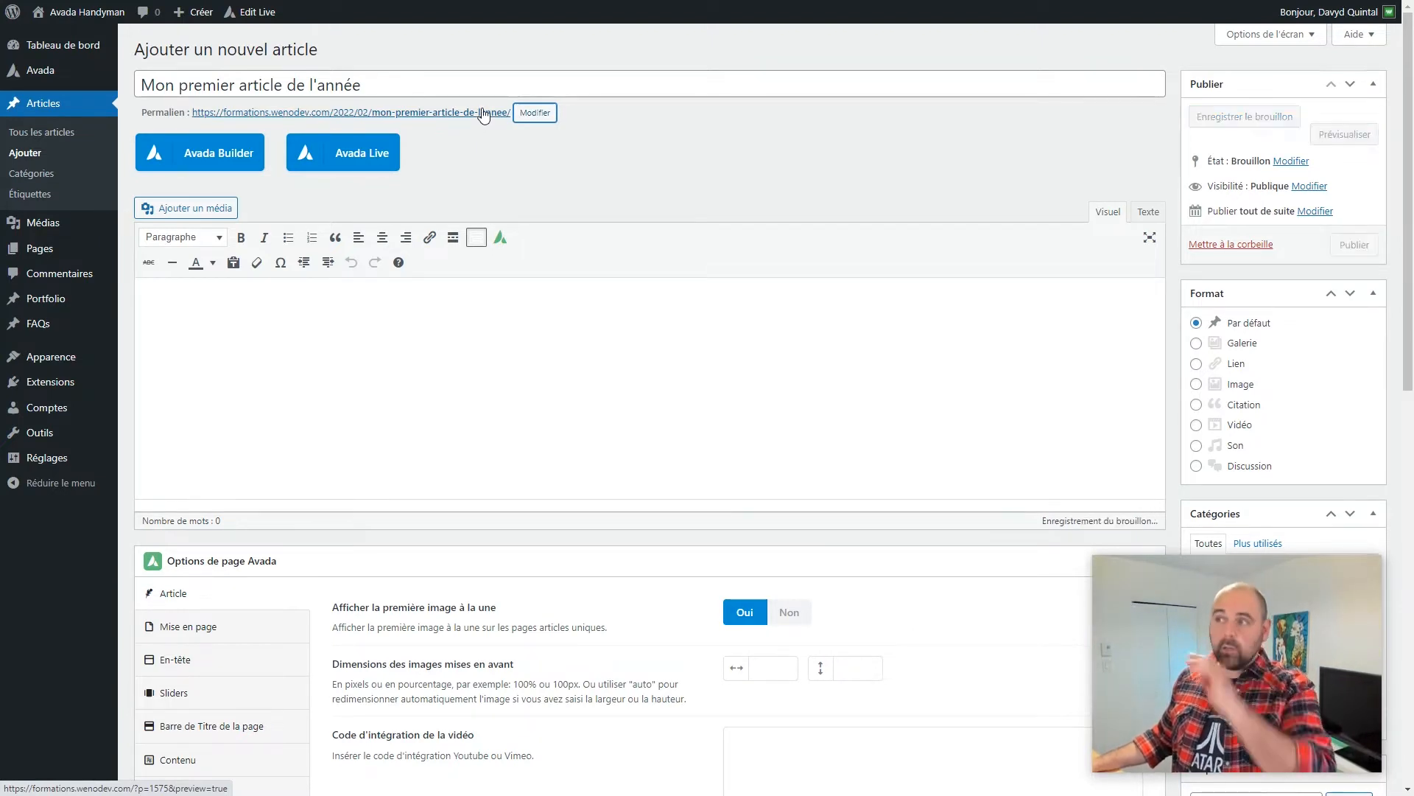
Step: Insert a hyphen after the "l" in the permalink slug, making it "mon-premier-article-de-l-annee", and confirm it
left_click(532, 112)
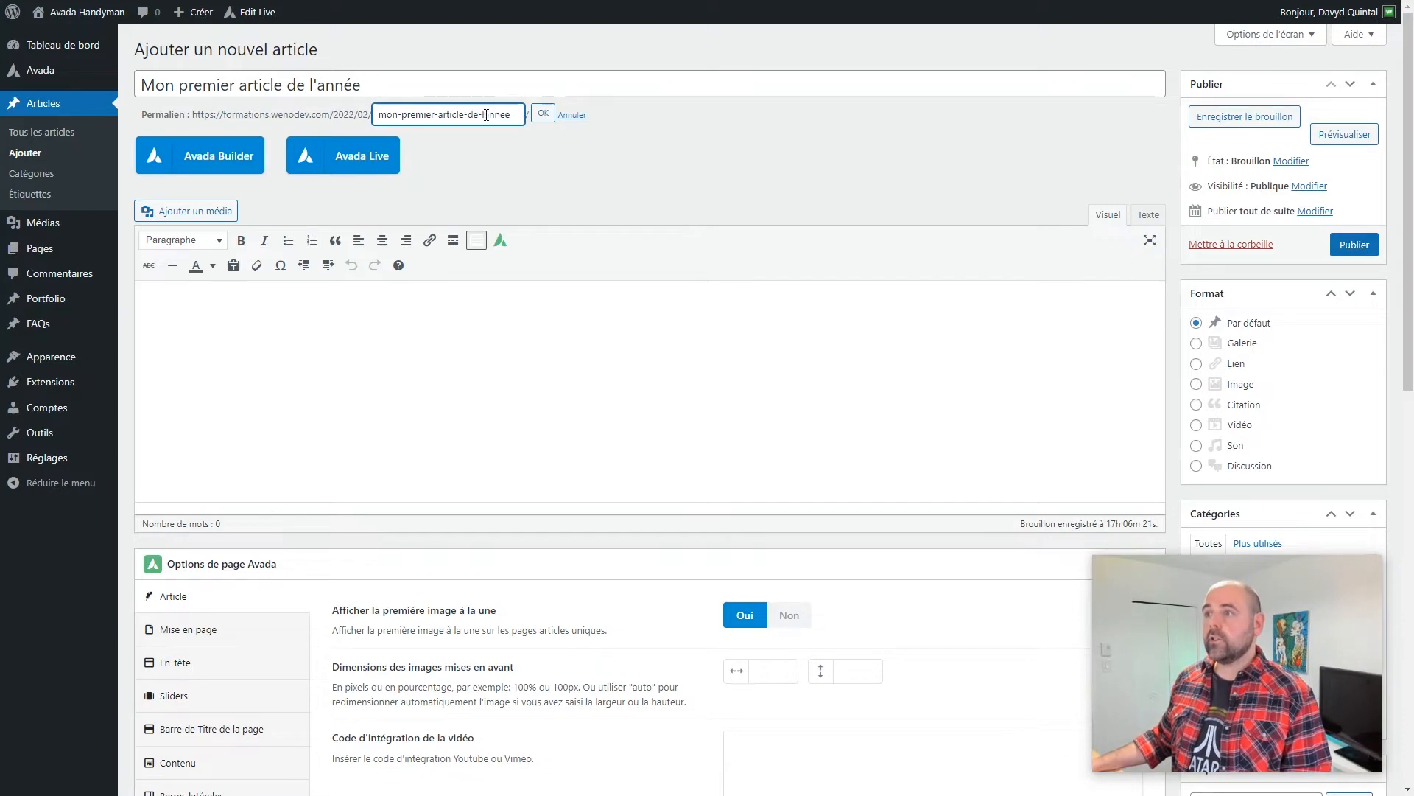
type("-")
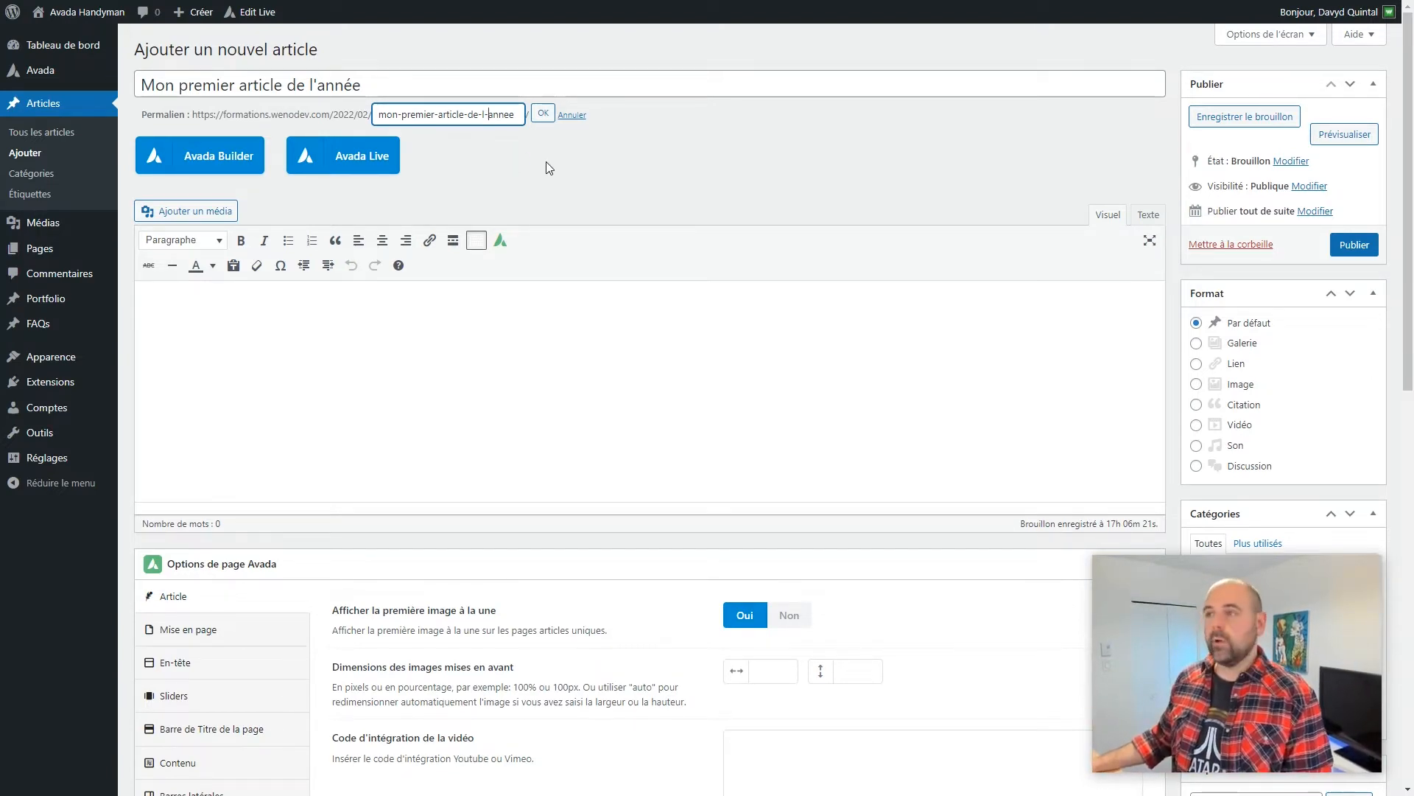
left_click(539, 115)
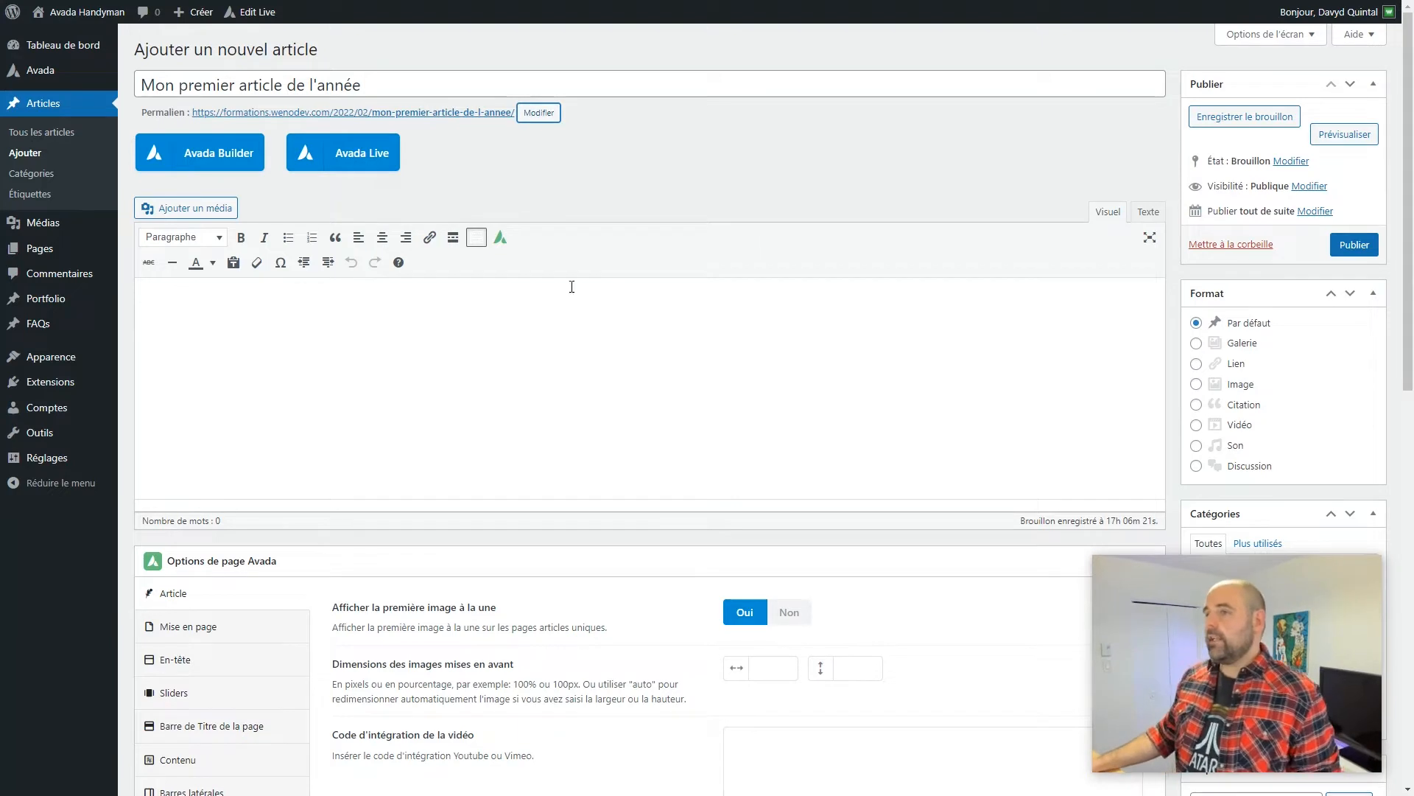
Step: Hide and redisplay the editor's second row of formatting tools, and place the cursor in the empty article body
left_click(477, 237)
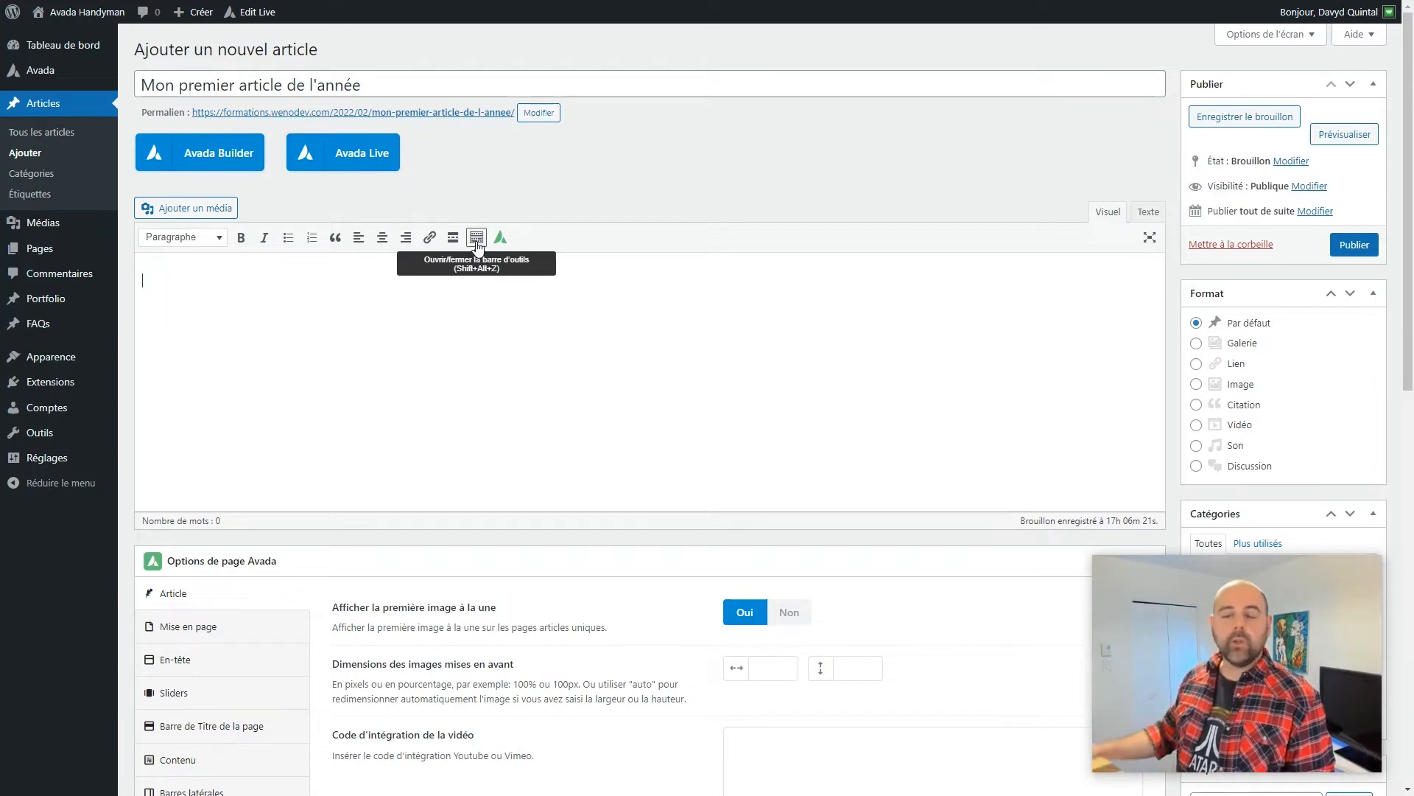
left_click(477, 238)
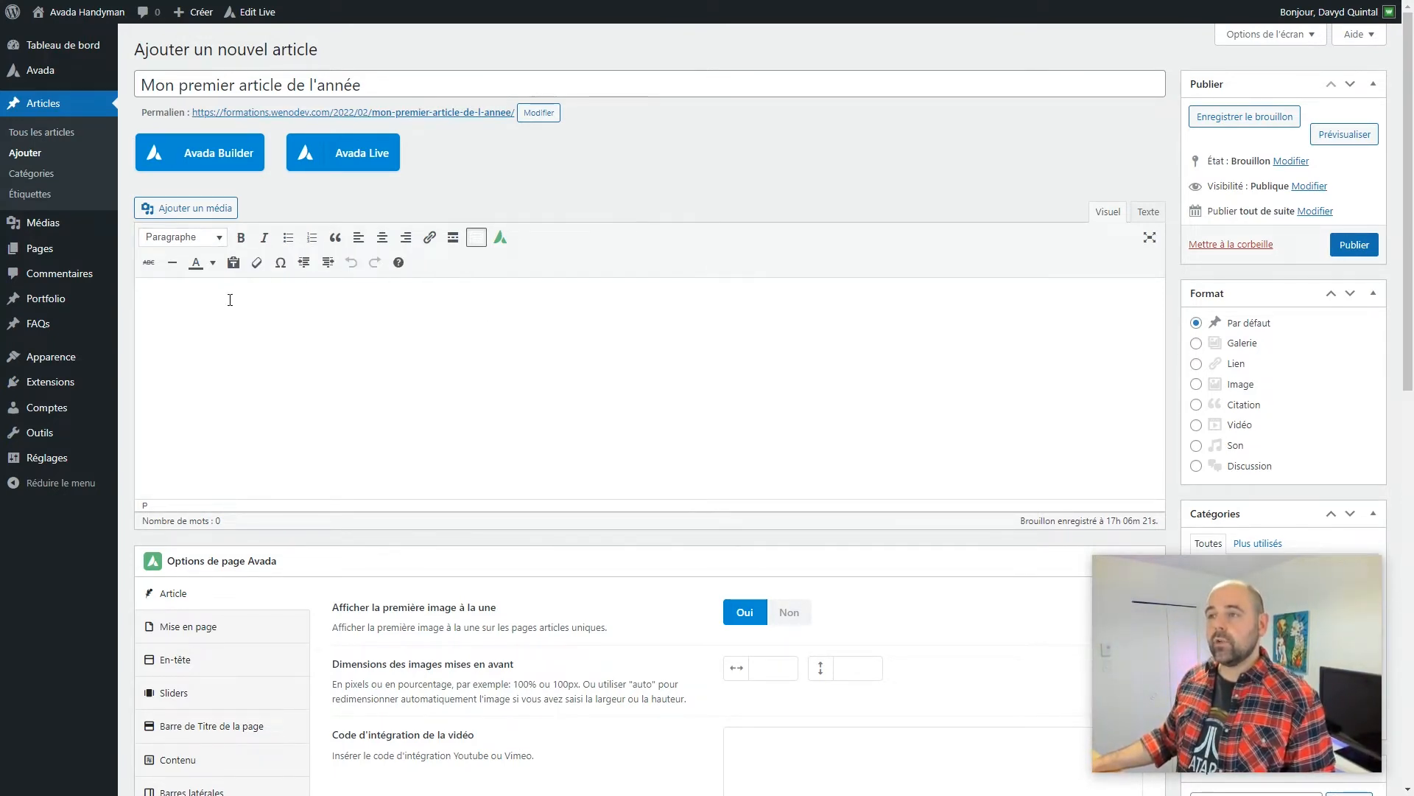
left_click(348, 308)
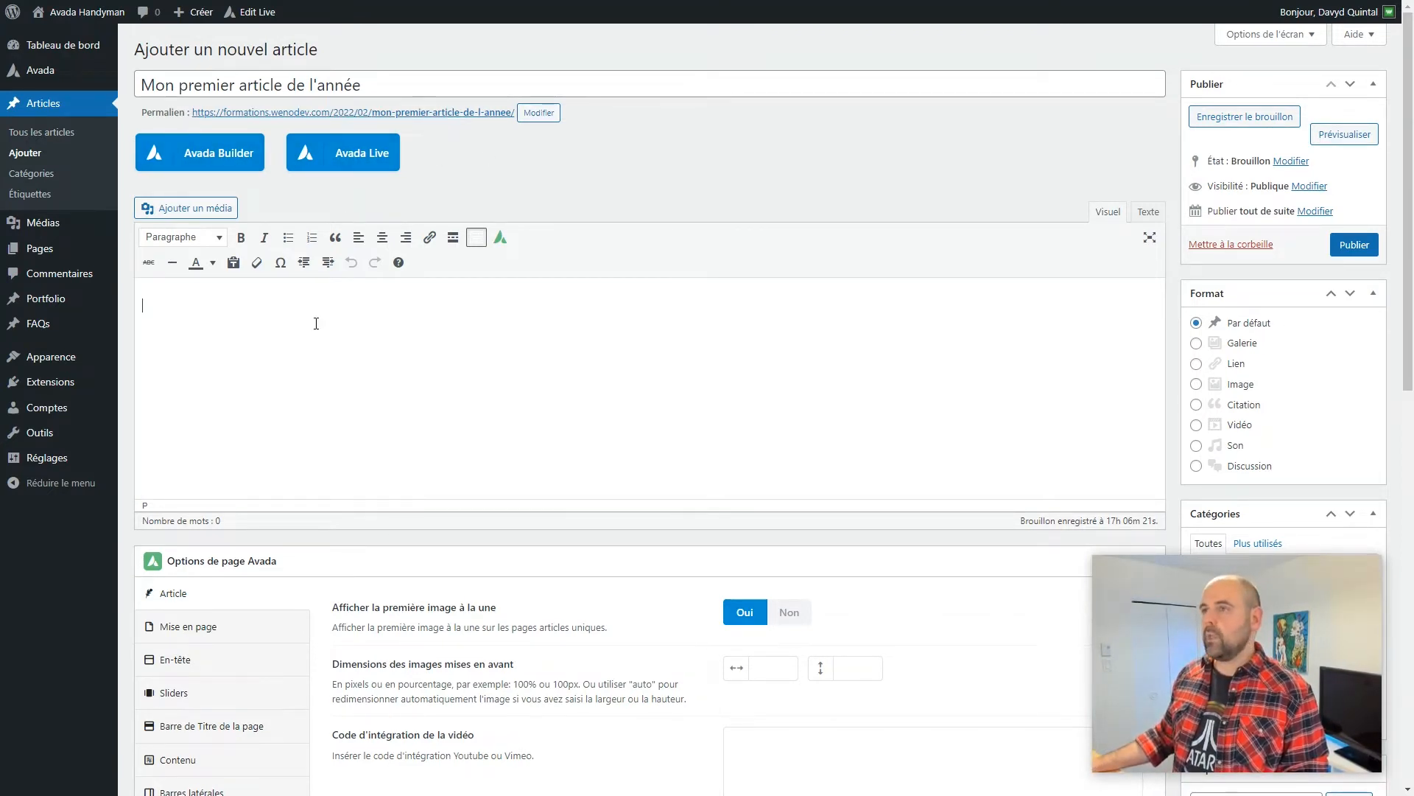
Step: Copy the five generated paragraphs from the Lorem Ipsum browser page and return to the article's empty body
key("ctrl+Tab")
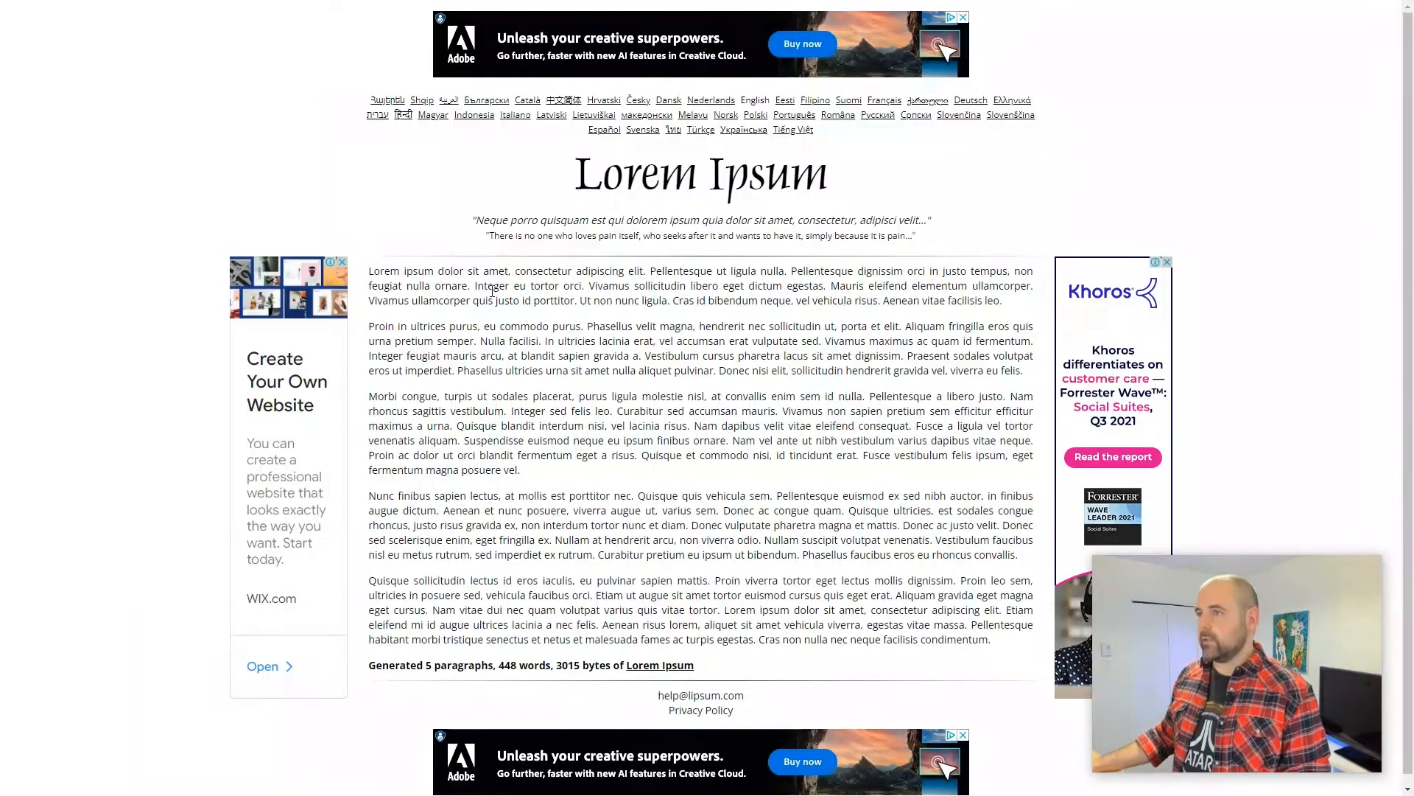
left_click_drag(371, 274, 1003, 646)
key("ctrl+c")
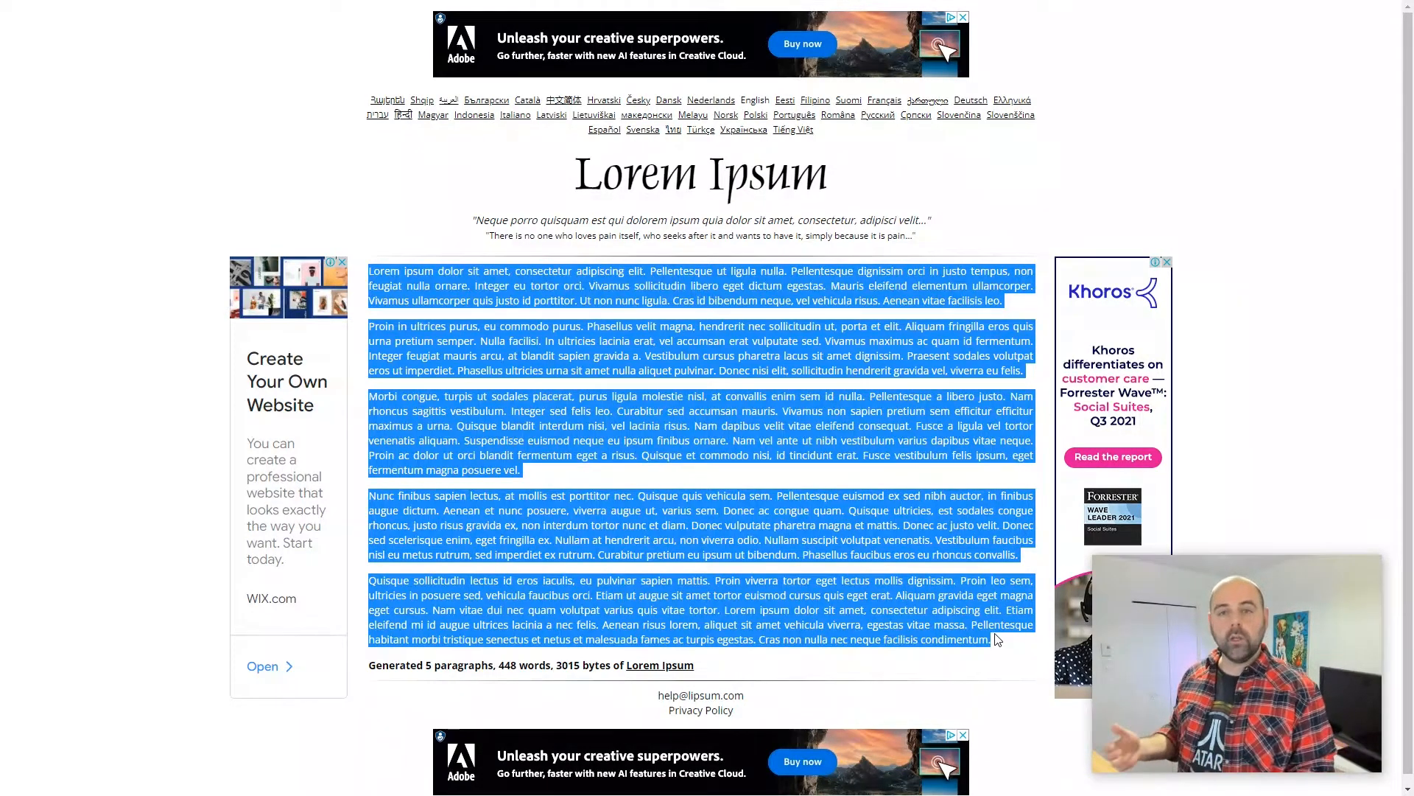
left_click(685, 443)
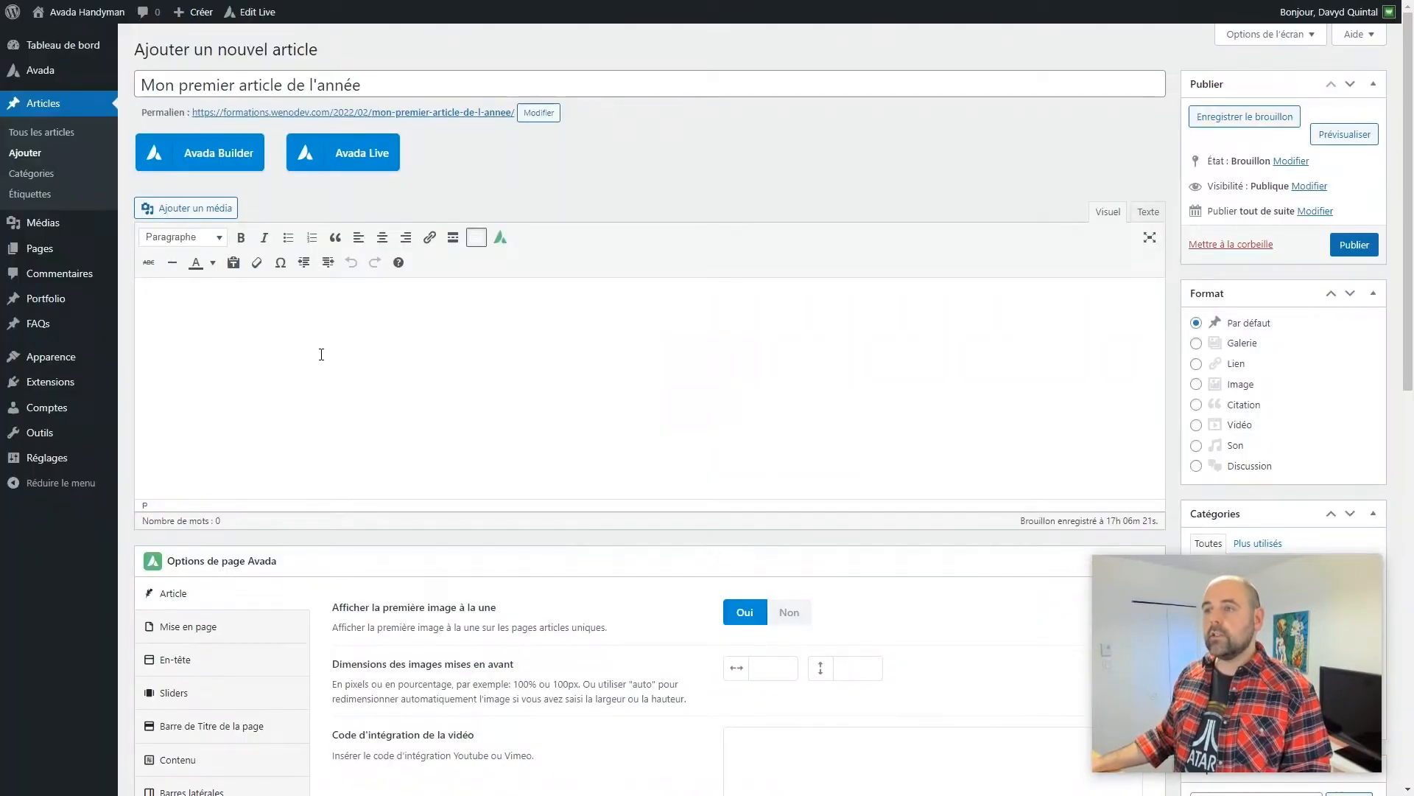
left_click(319, 353)
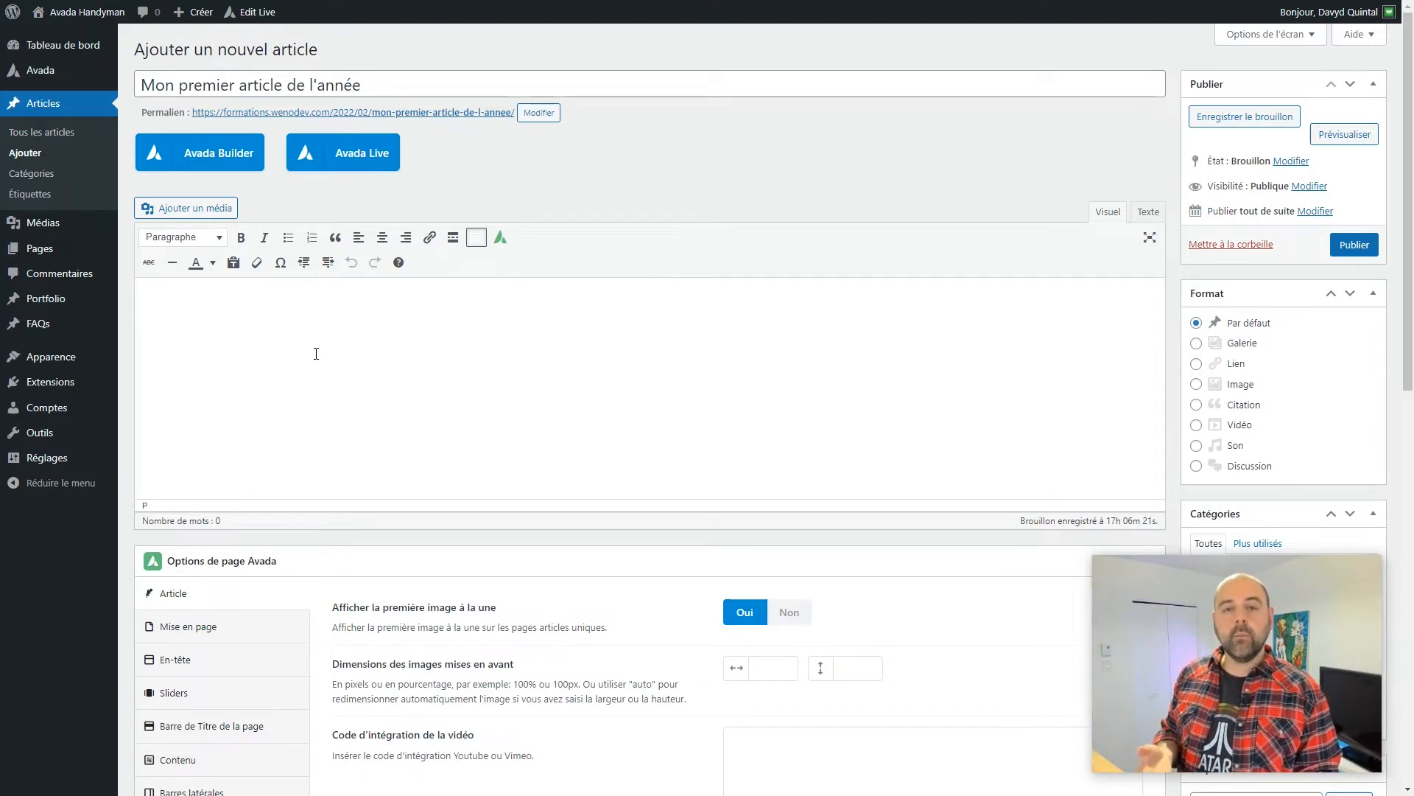
left_click(316, 353)
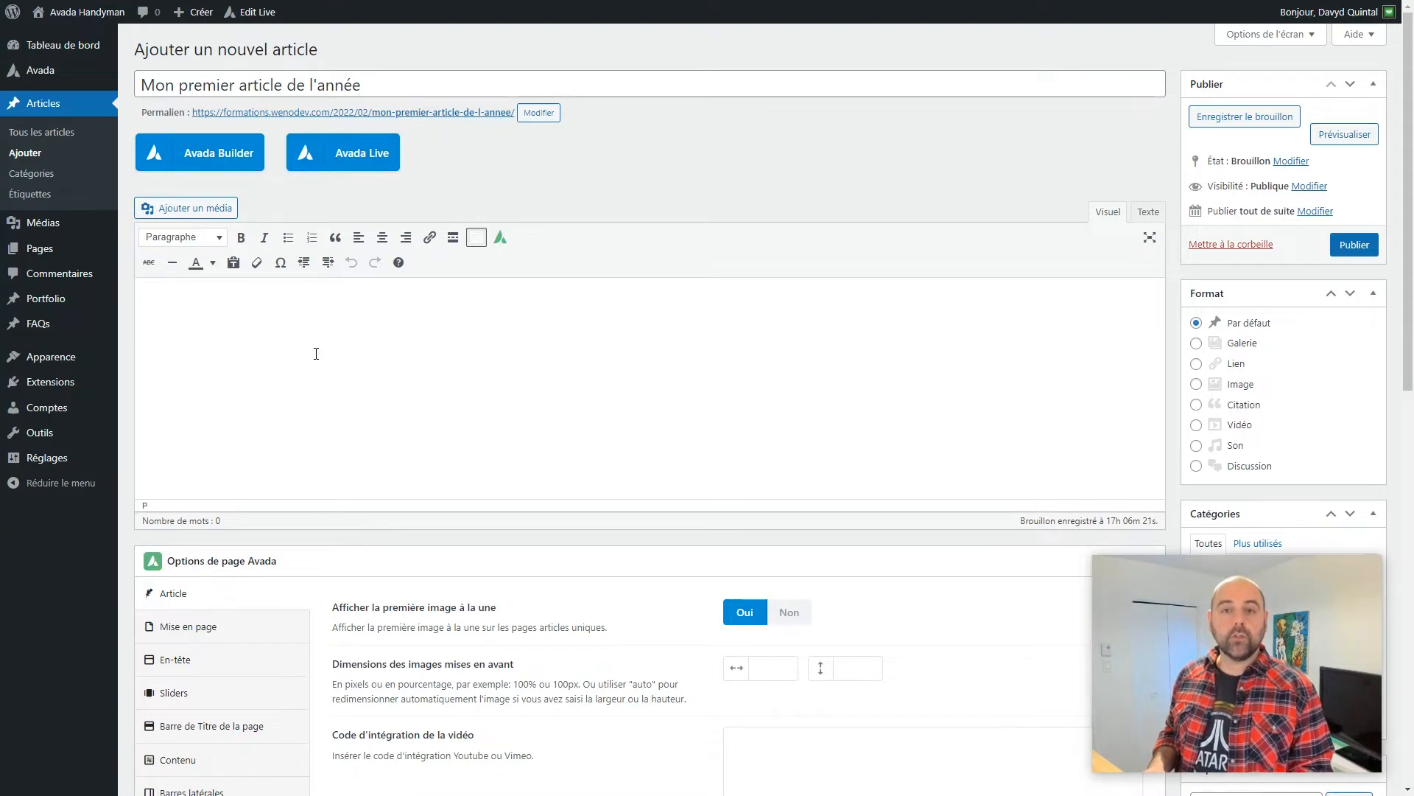
key("ctrl+Tab")
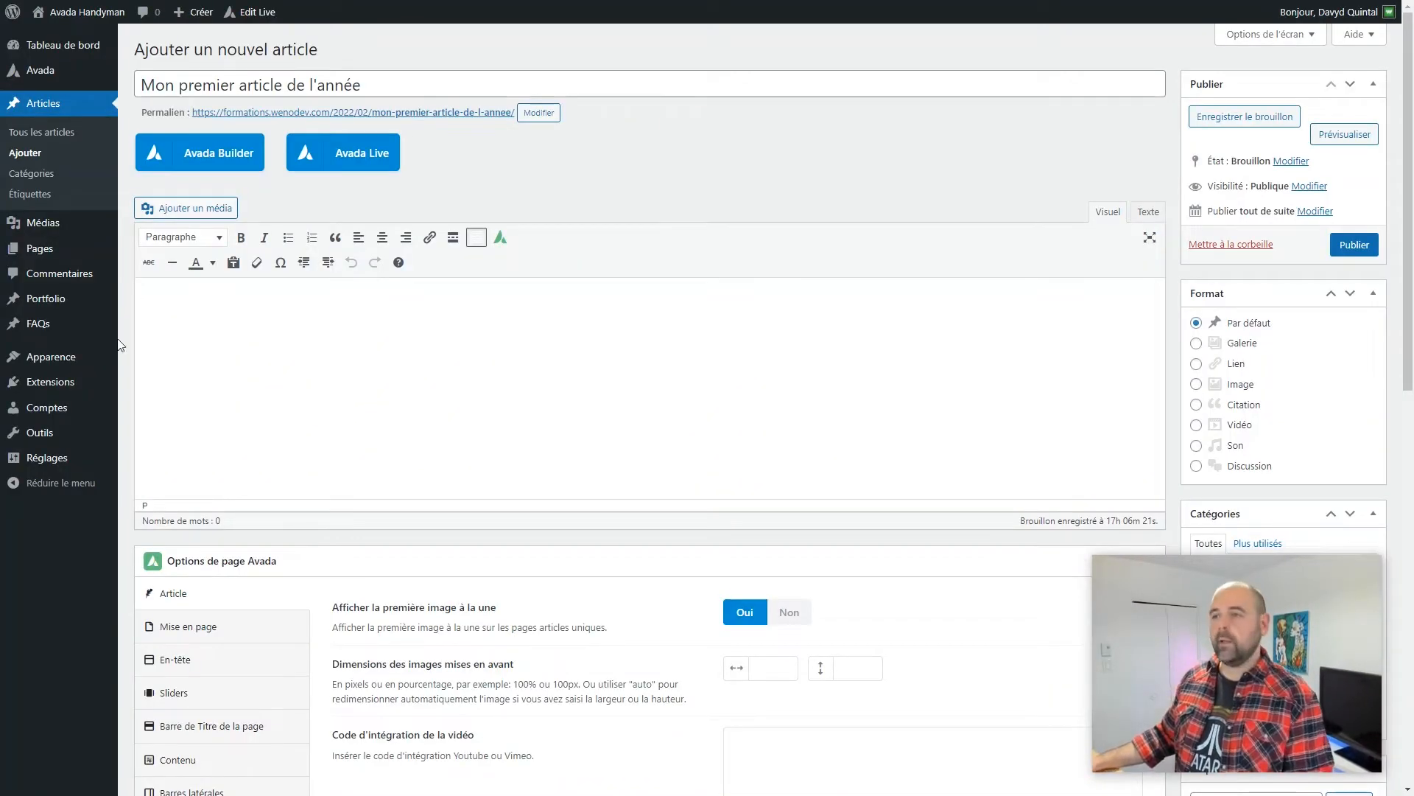
Step: Enable the editor's paste-as-text mode, dismiss its notice, and paste the copied Lorem Ipsum paragraphs into the article body
right_click(166, 302)
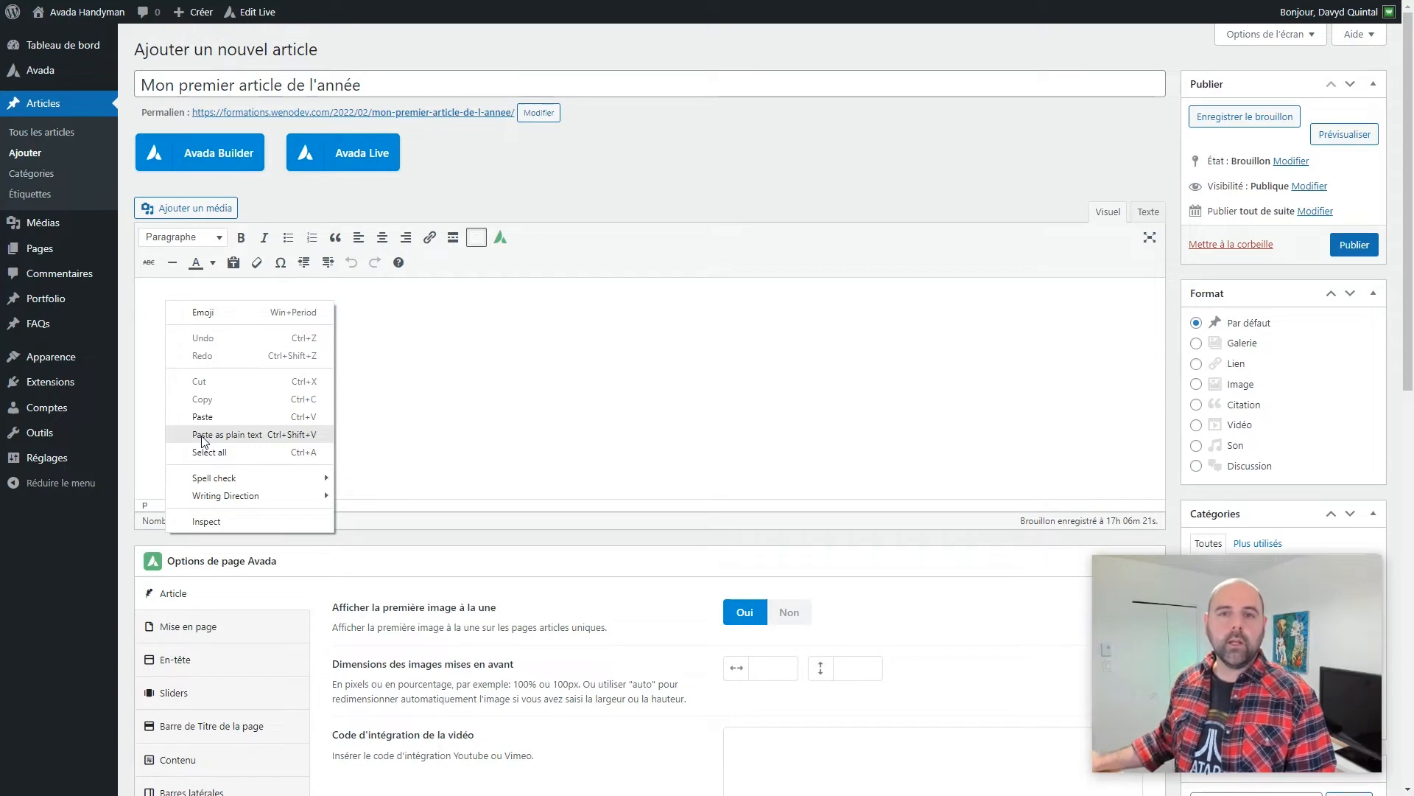
left_click(444, 356)
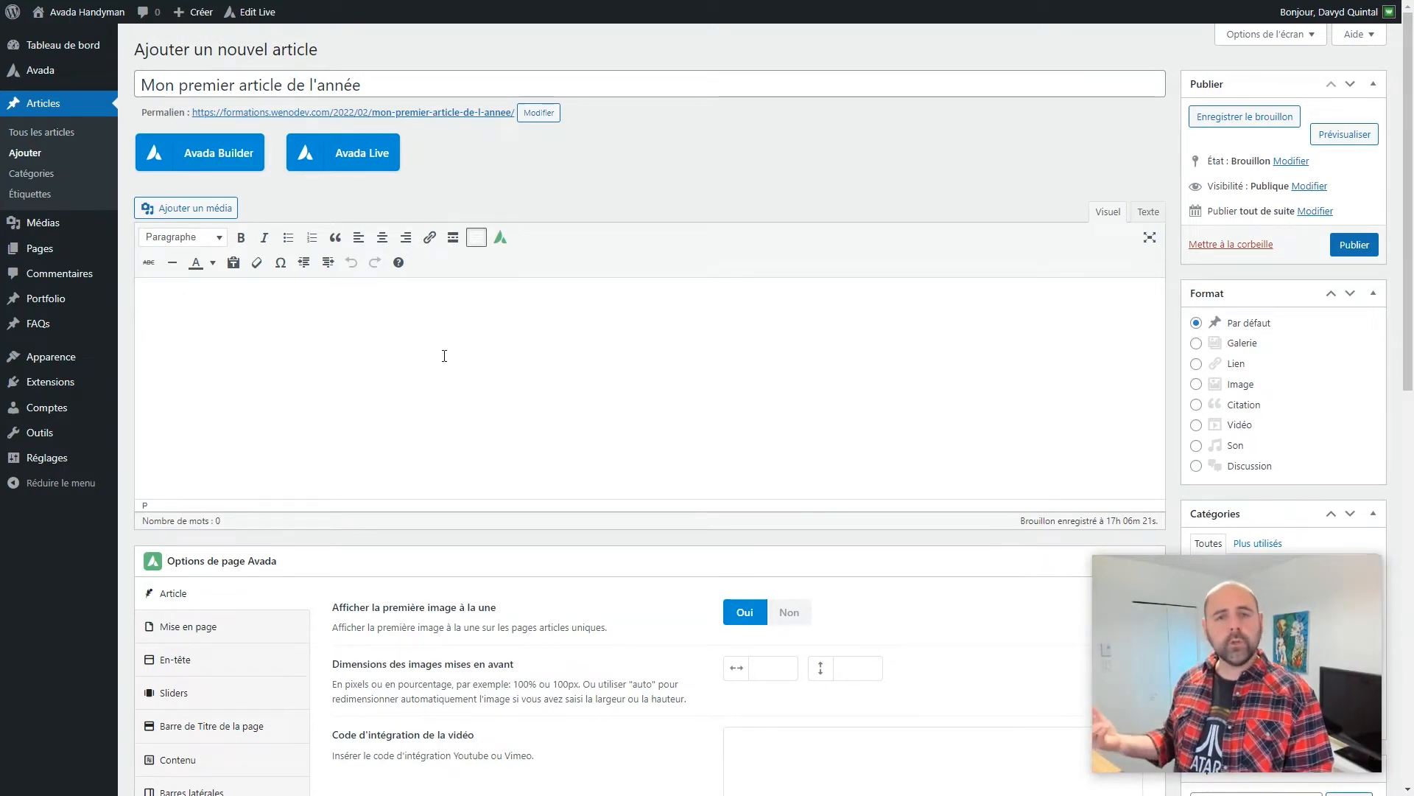
left_click(233, 264)
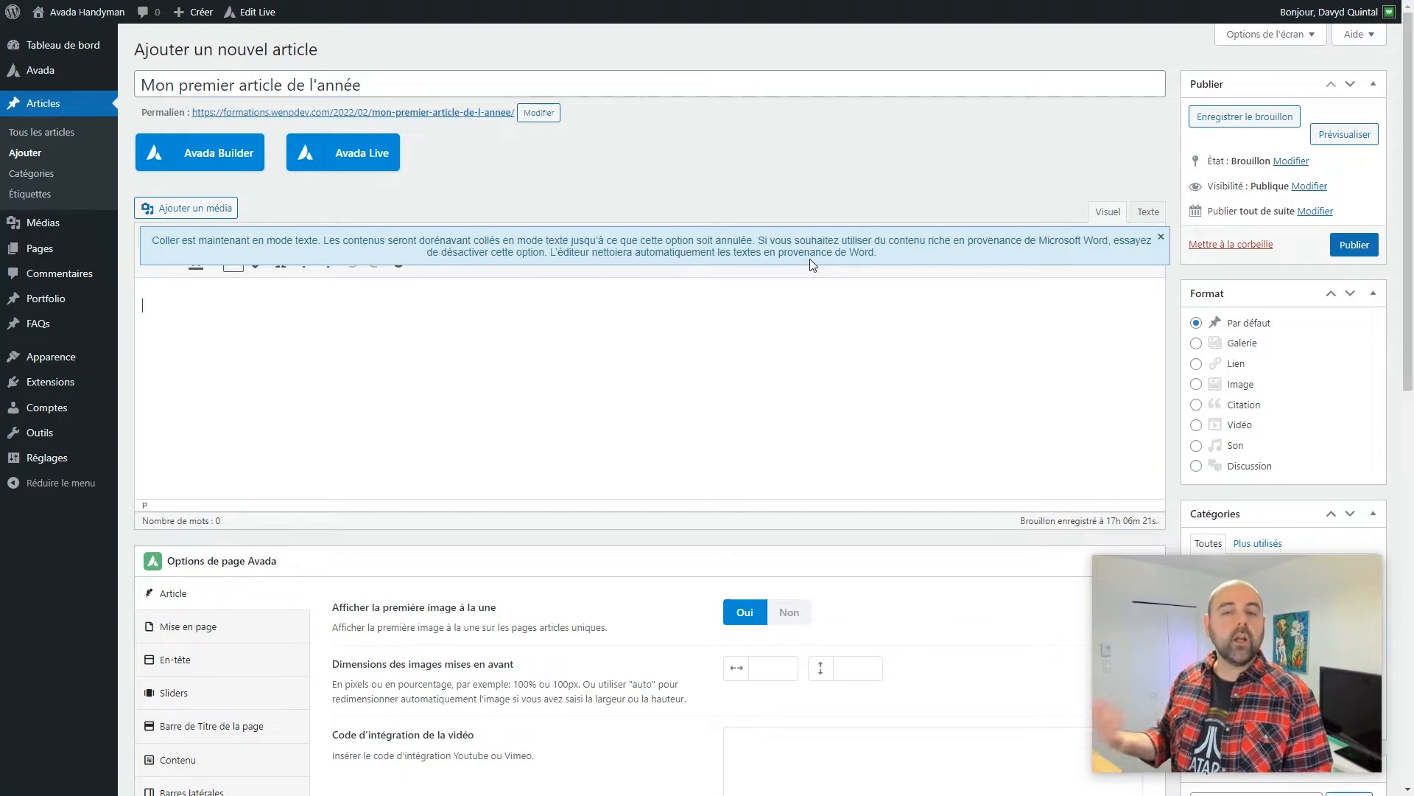
left_click(1161, 237)
right_click(156, 307)
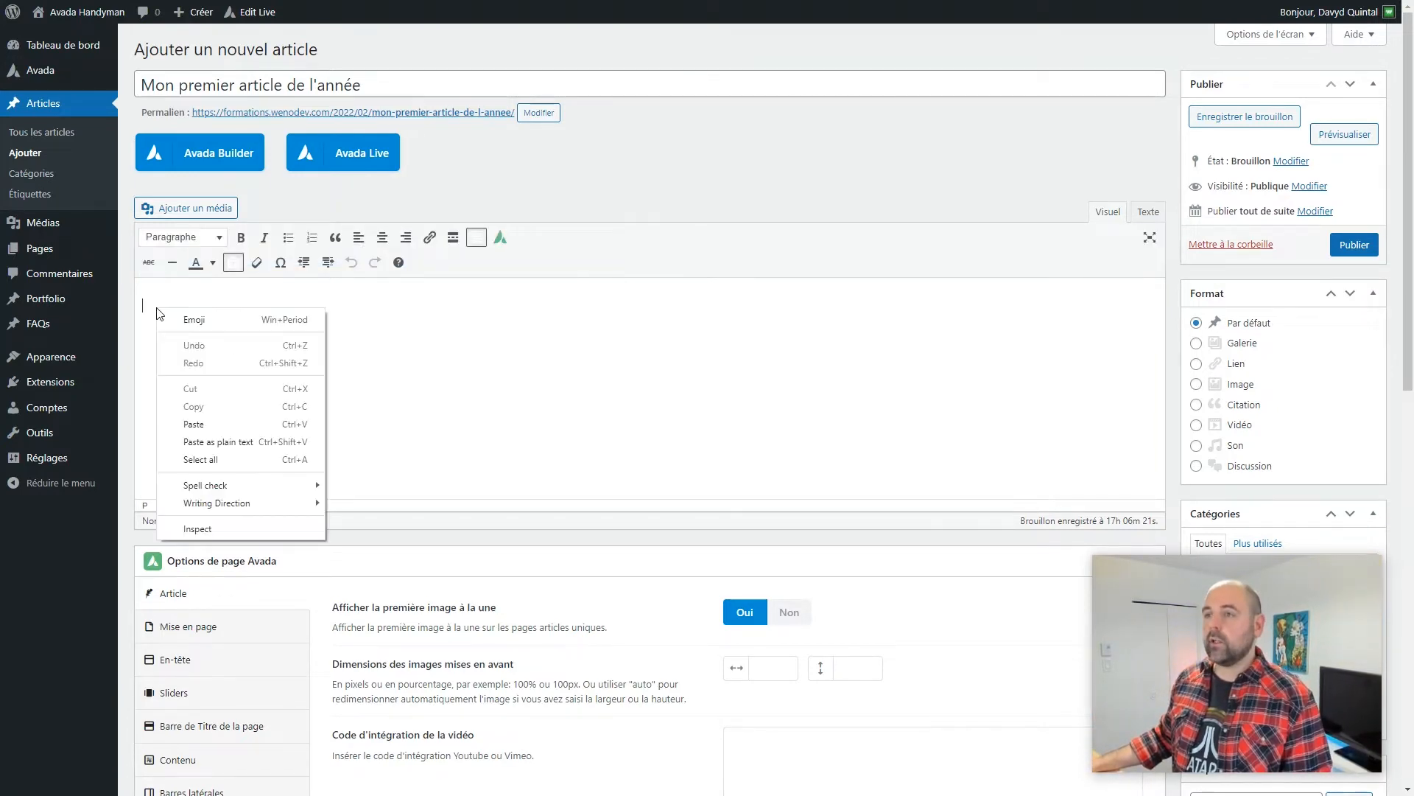
left_click(400, 326)
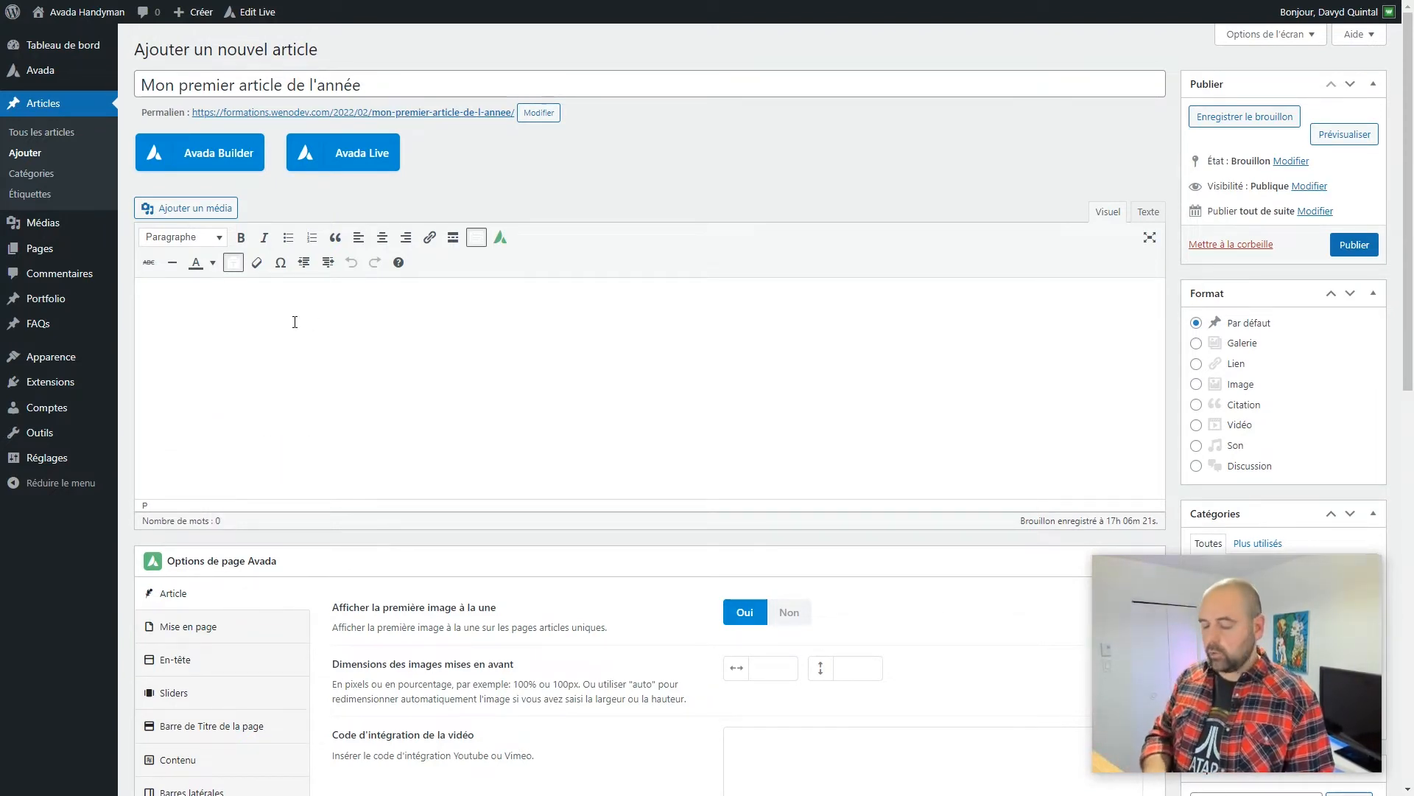
key("ctrl+v")
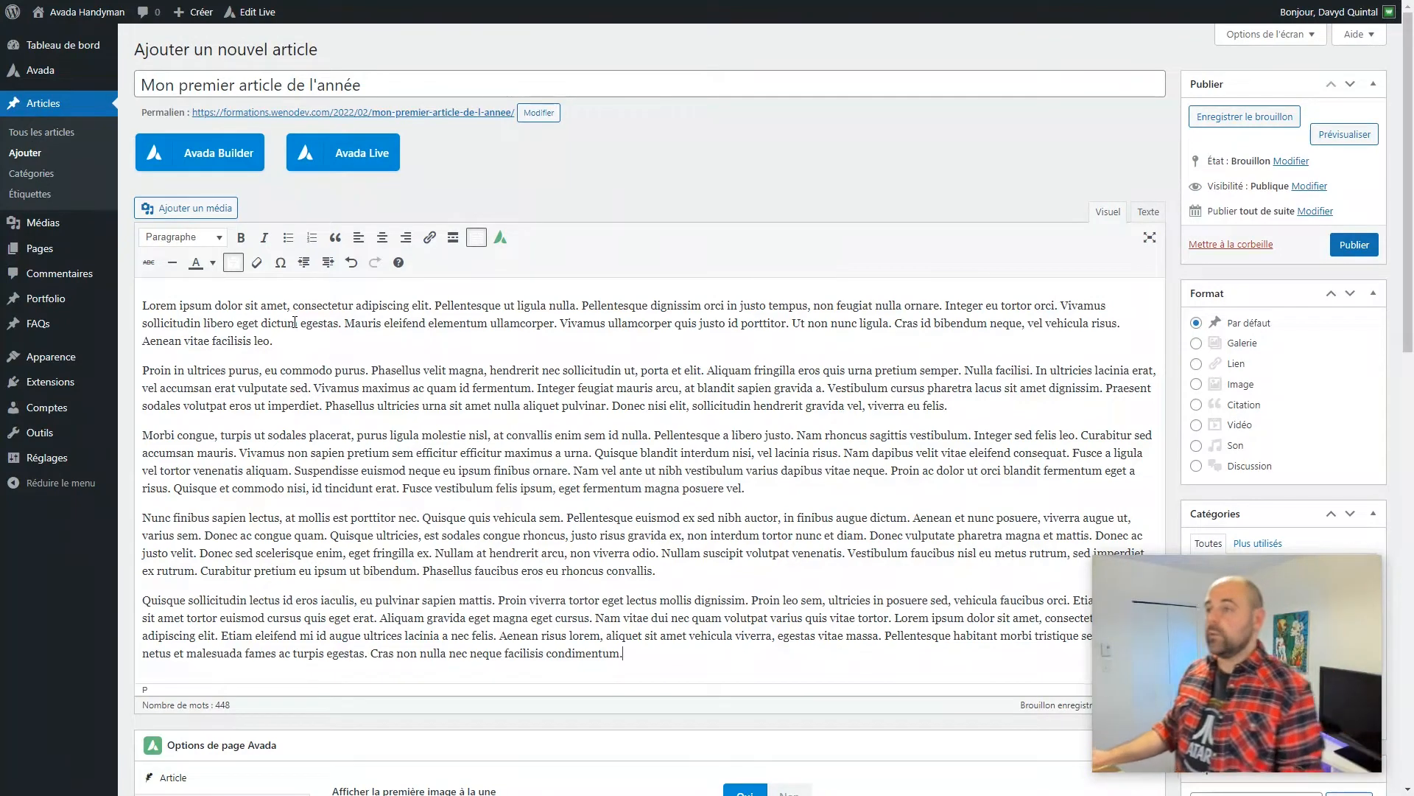
Step: Add a new line reading "Le premier sous-titre!" after the first paragraph of the article
left_click(283, 342)
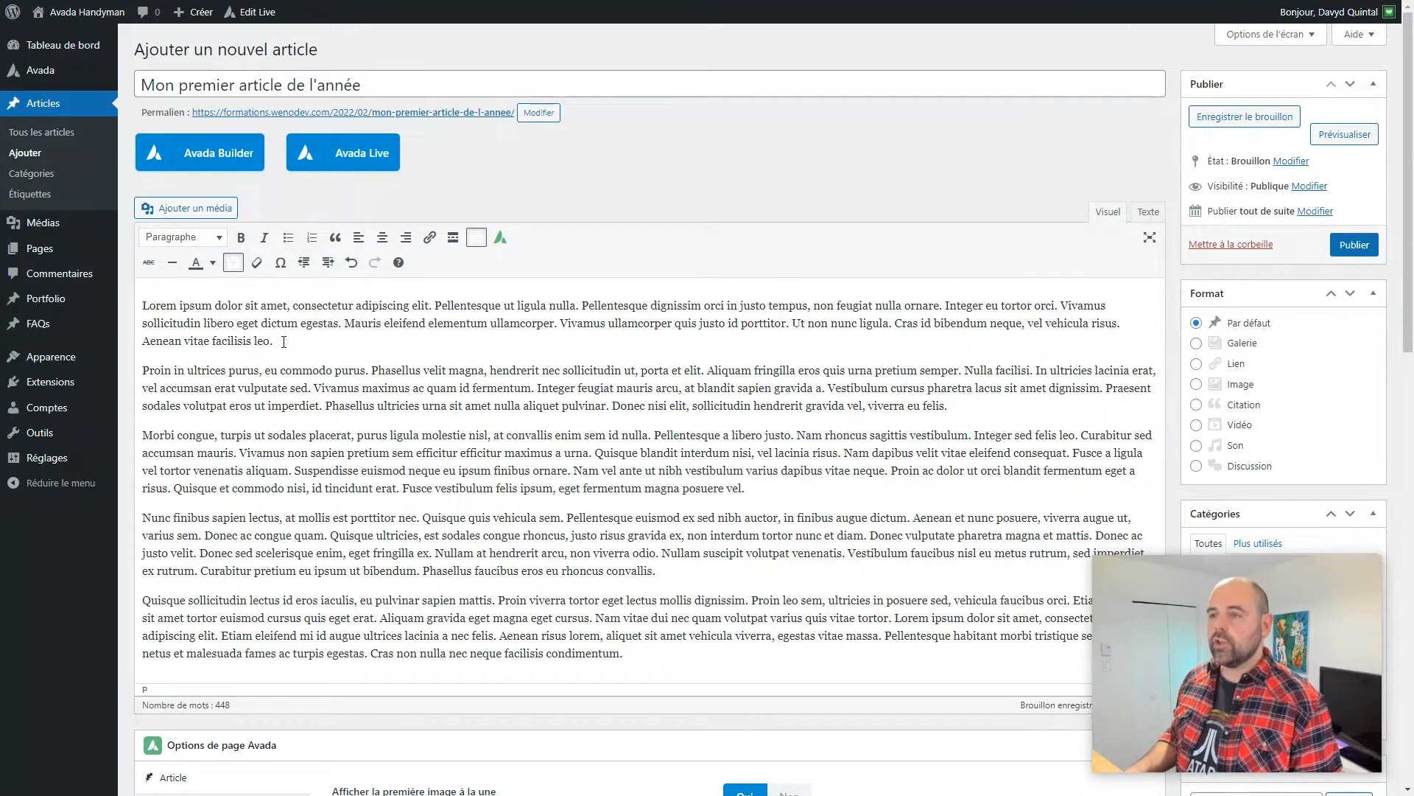
key("Return")
type("Le")
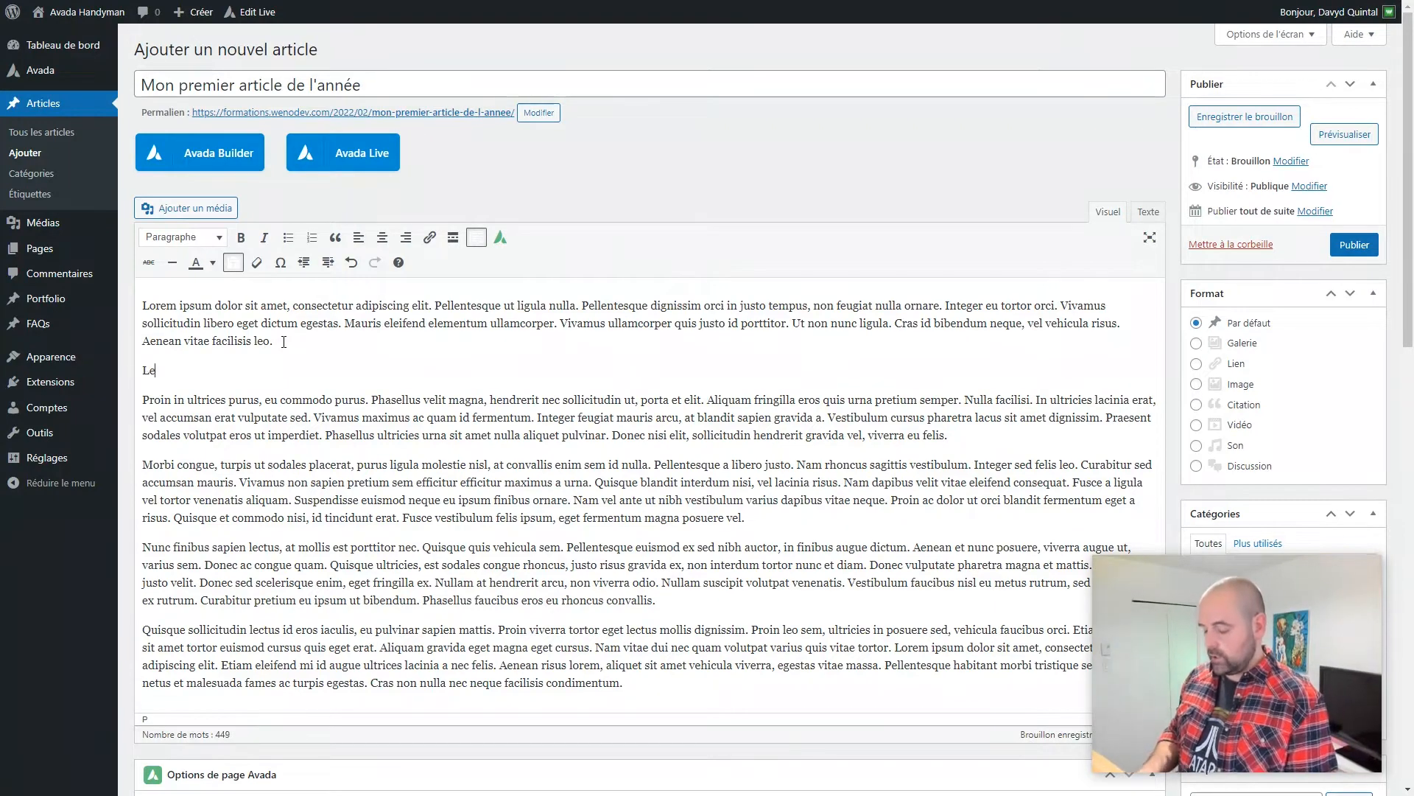
type(" premier ")
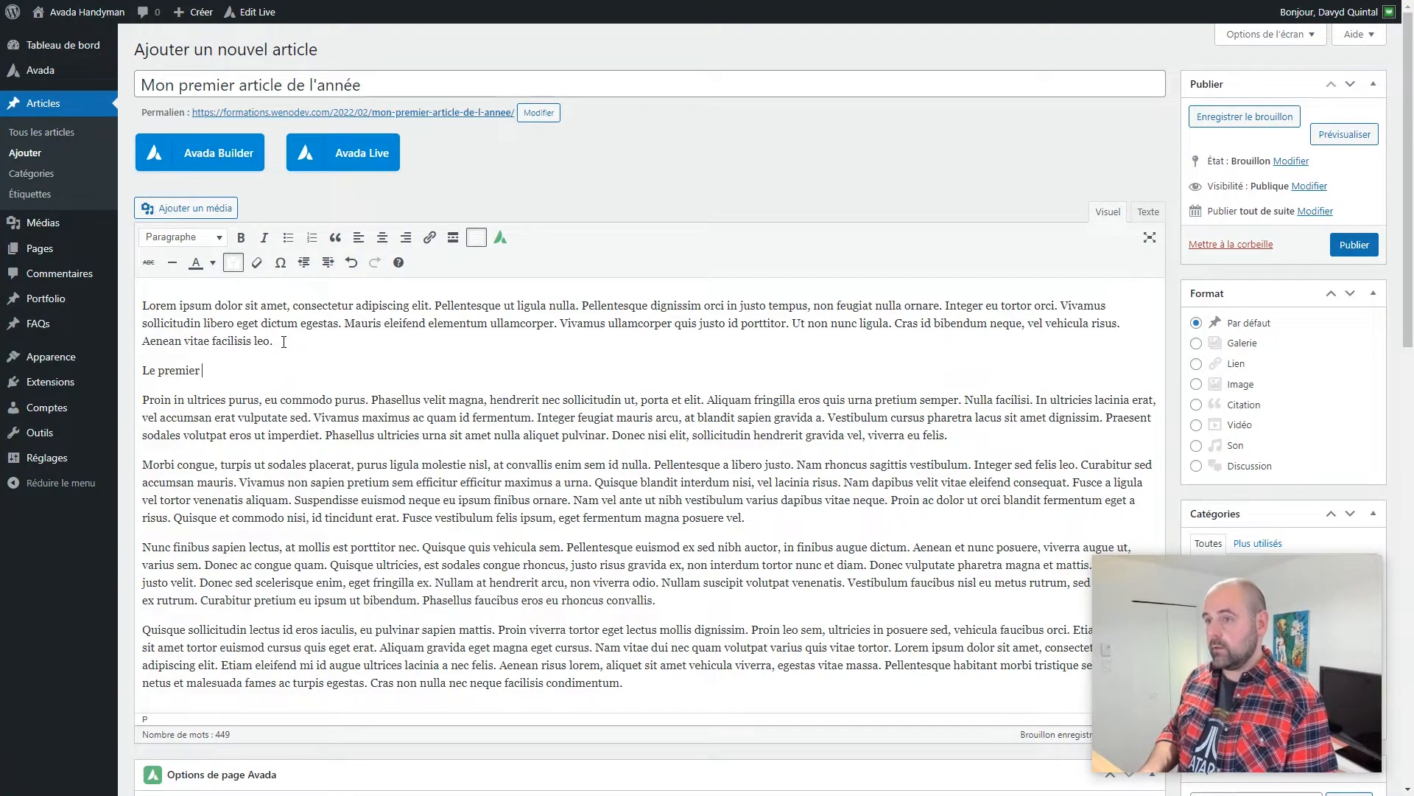
type("sous-titre!")
type("t")
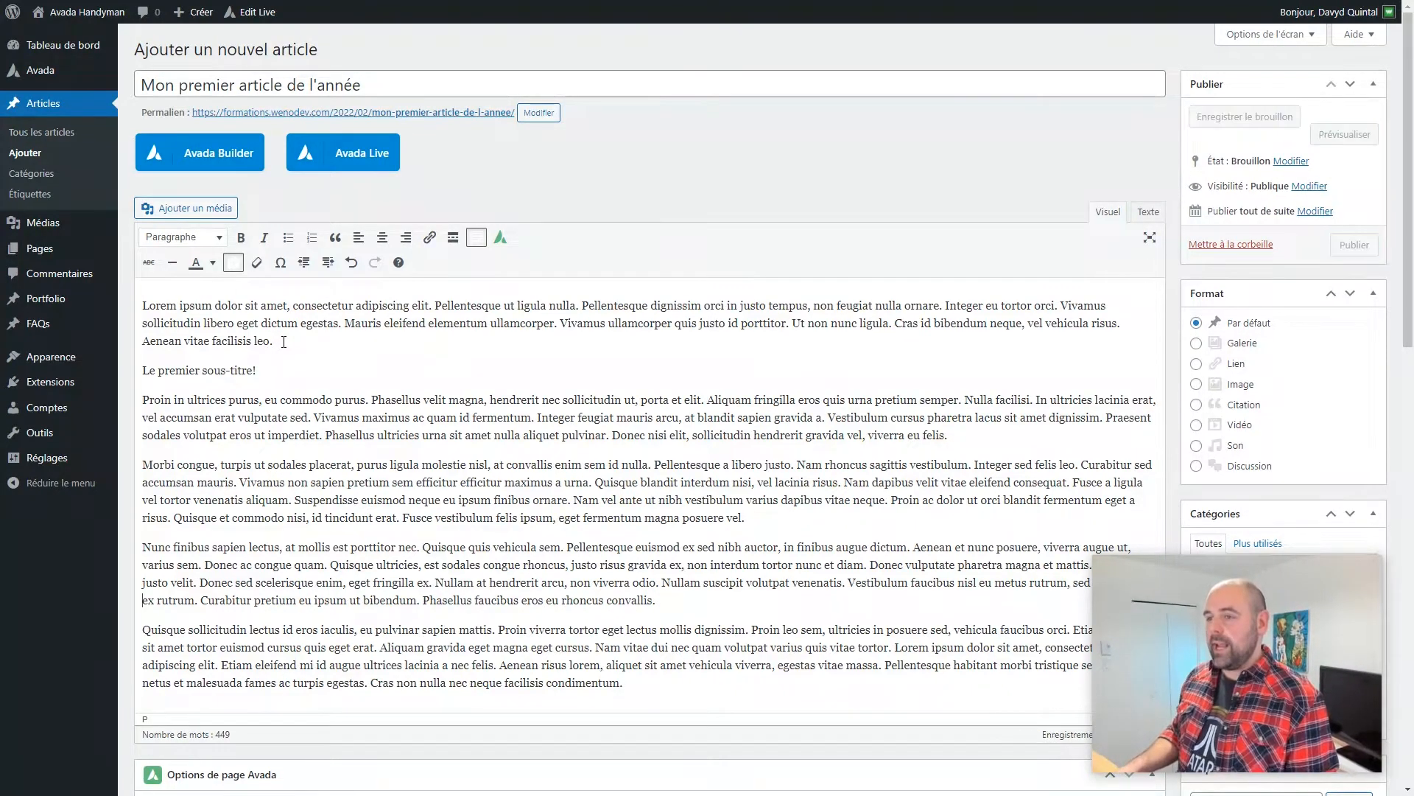
Step: Insert the line "Mon sous-titre de conclusion" between the fourth and last Lorem Ipsum paragraphs
key("Return")
type("Mo")
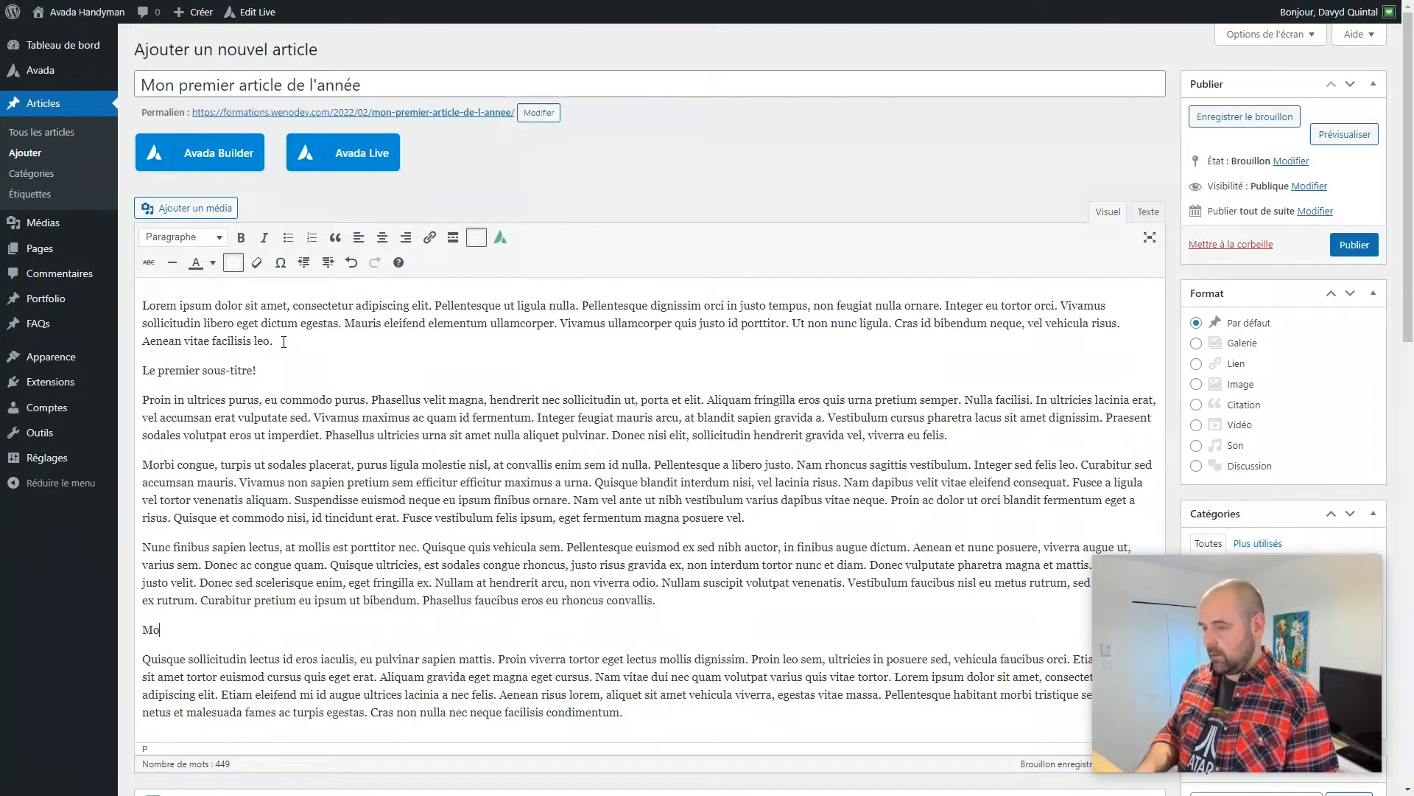
type("n sous-t")
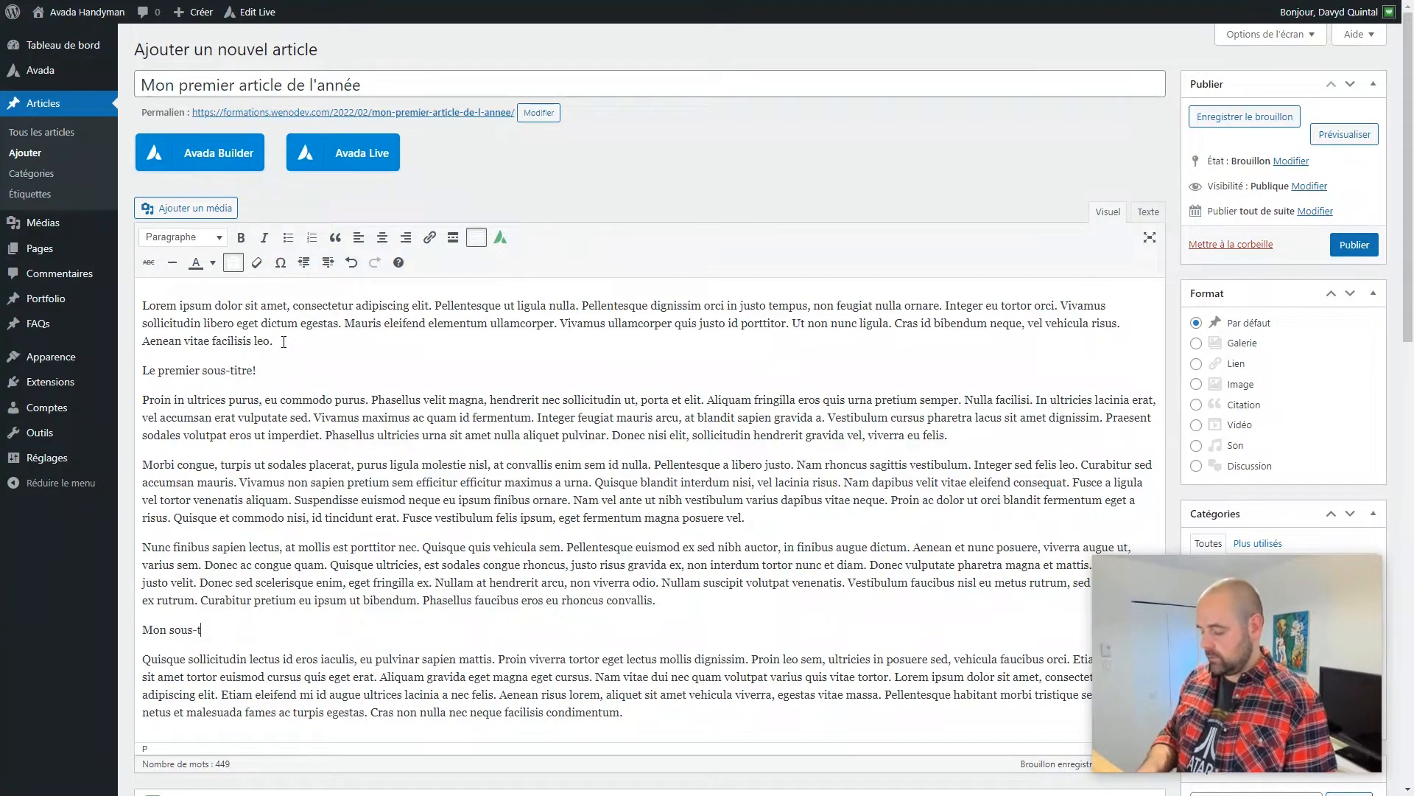
type("utre de con")
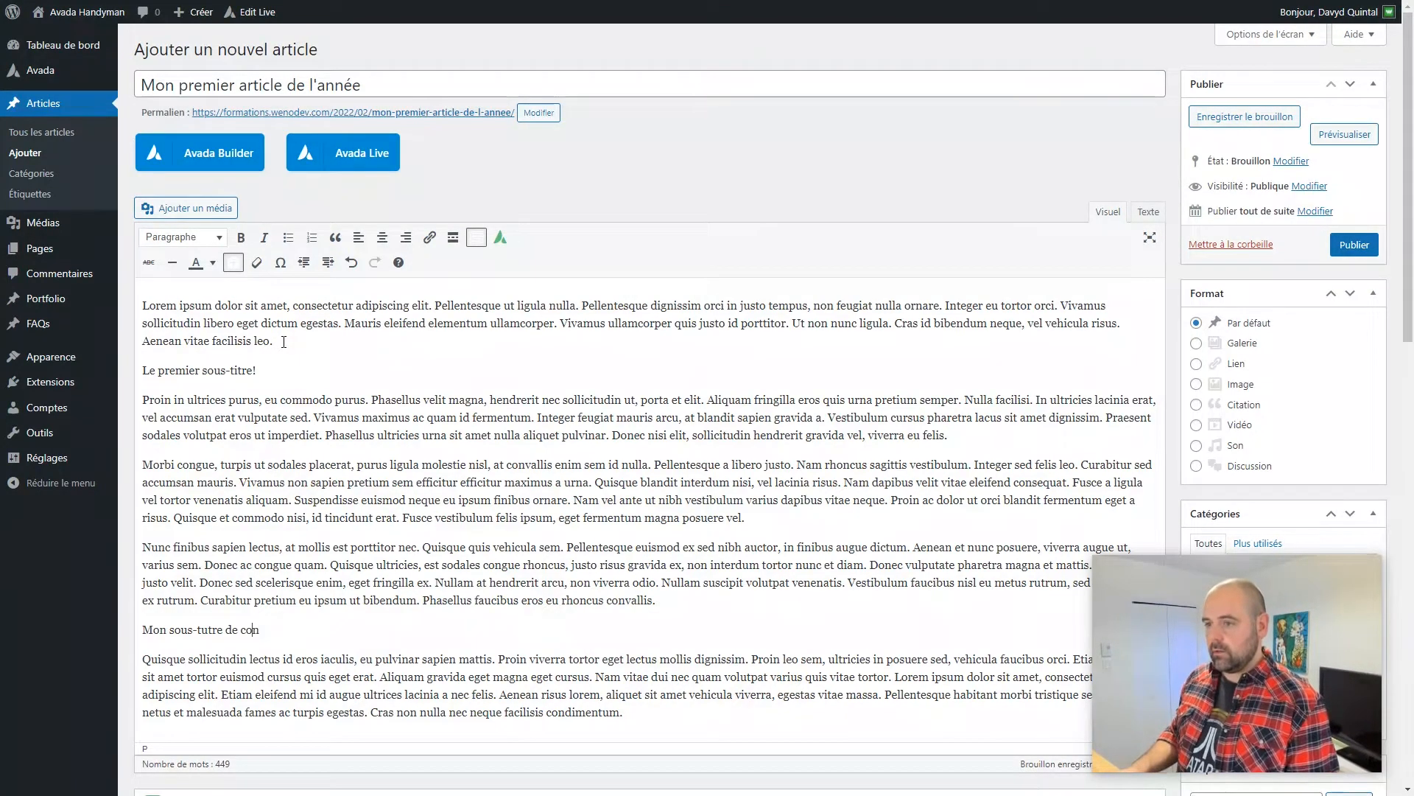
key("BackSpace")
type("i")
key("End")
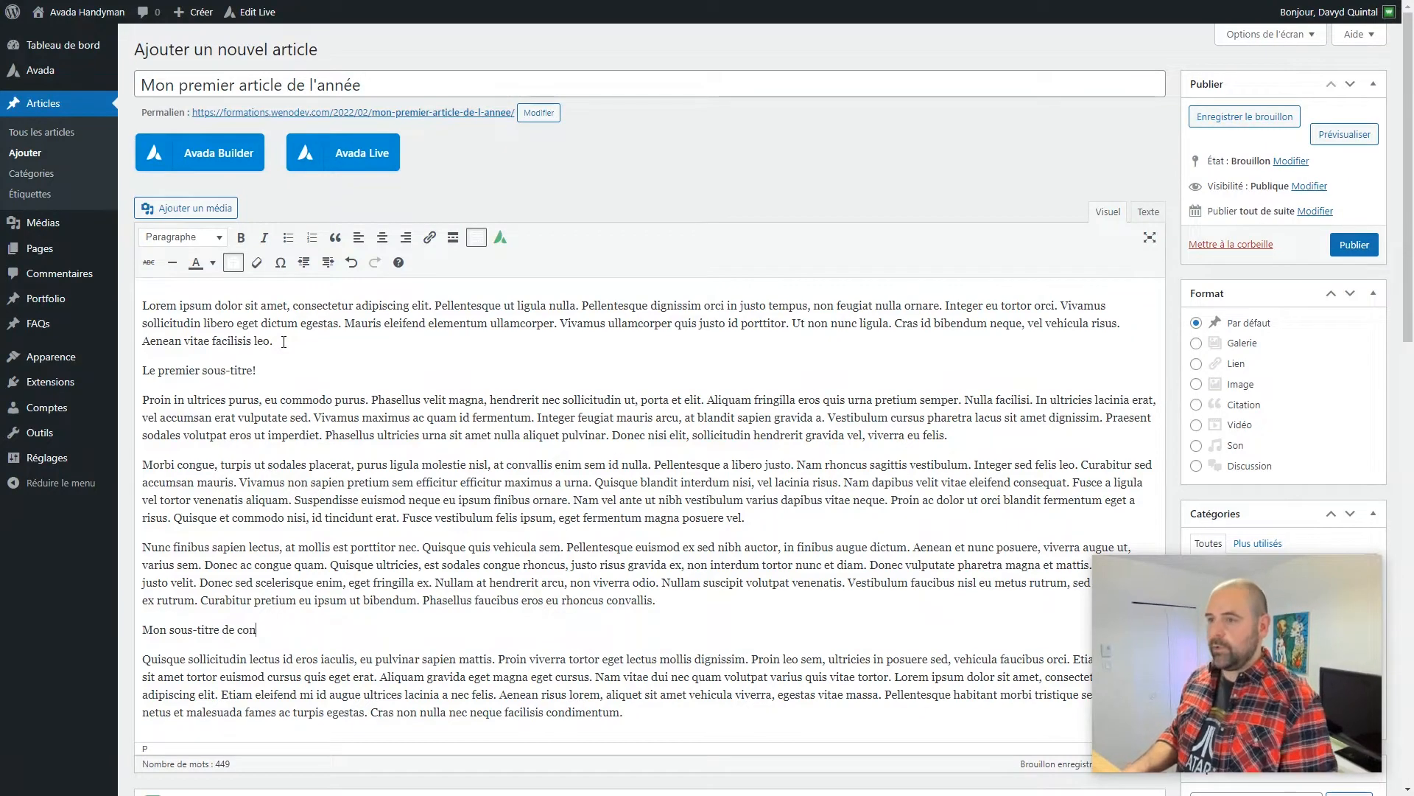
type("clusion")
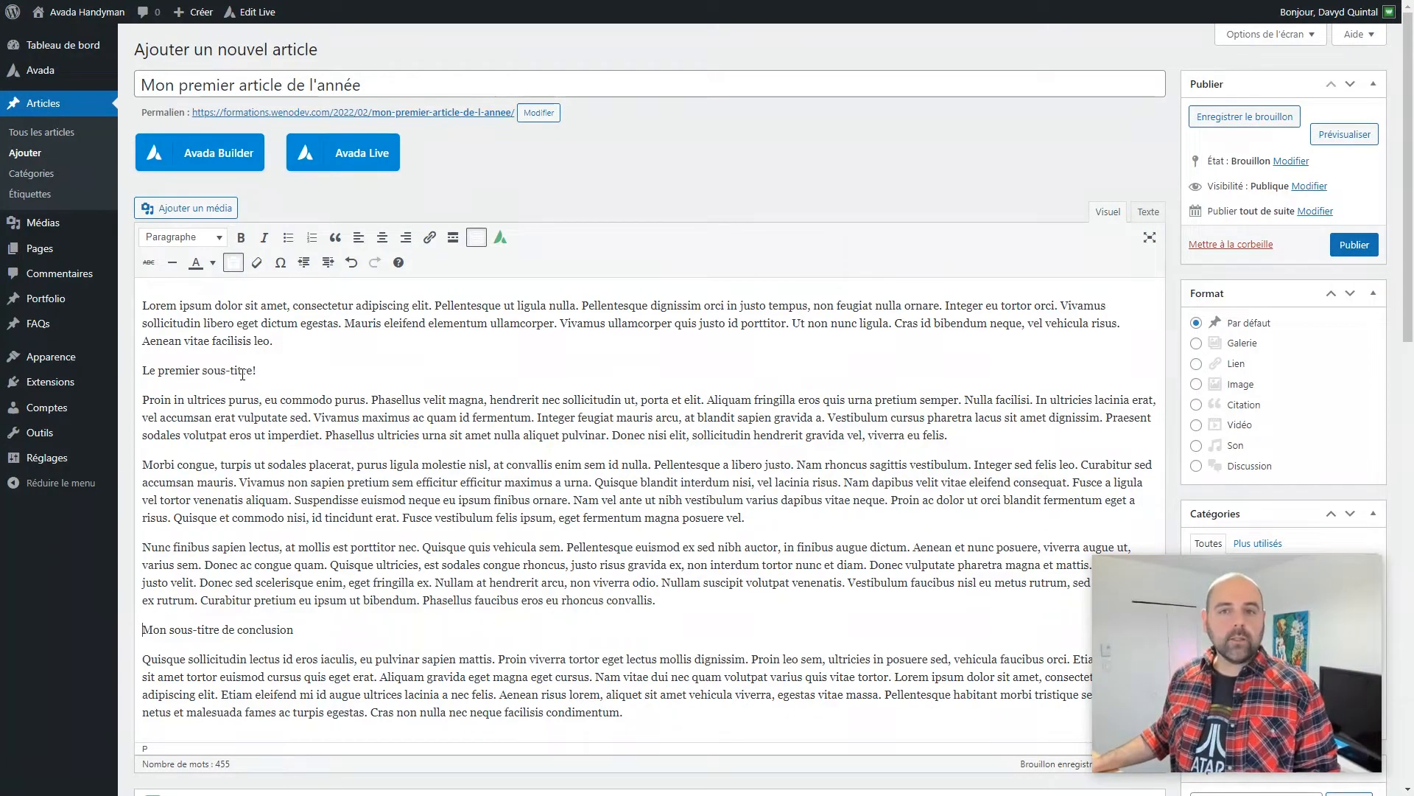
key("Home")
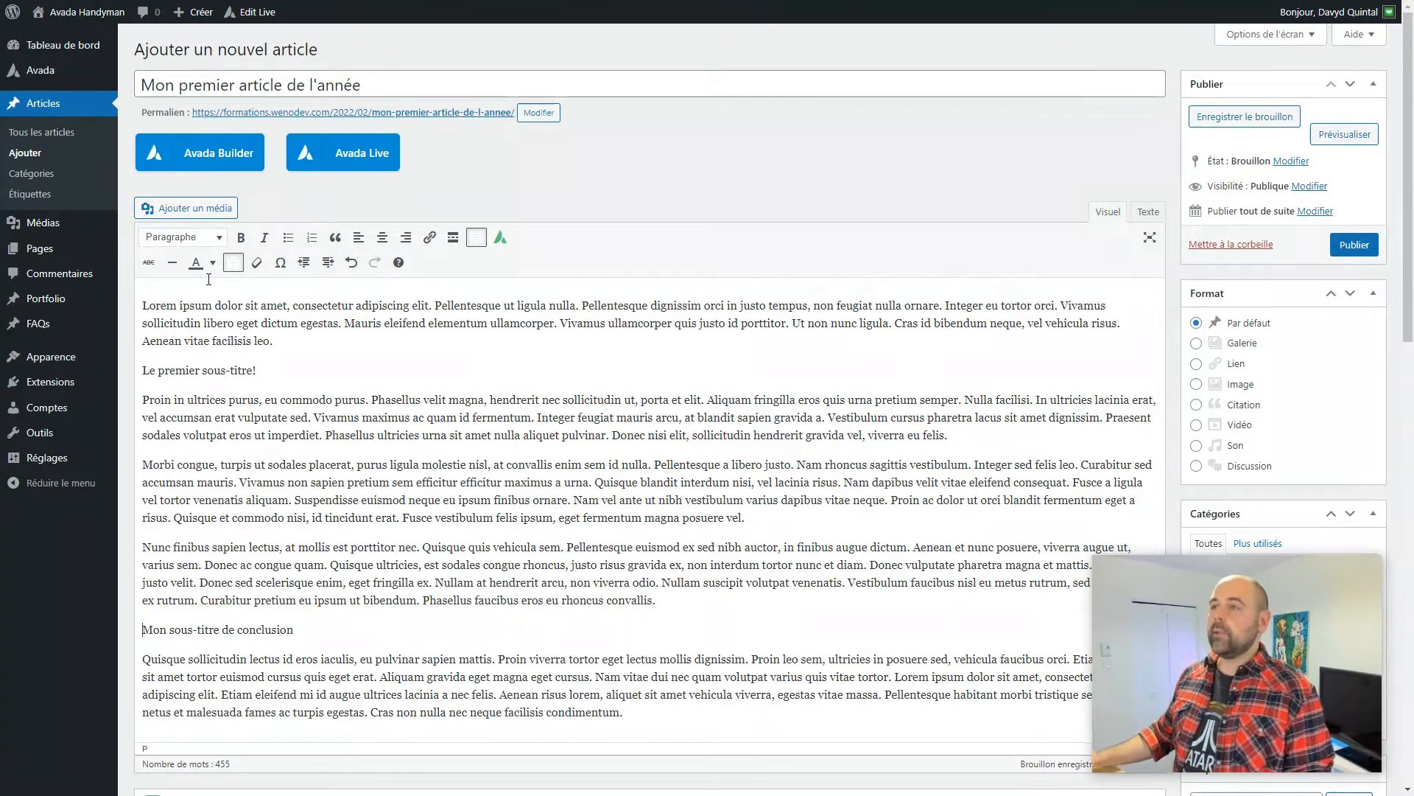
Step: Examine the draft's title and switch to the Wenovio blog article "Design Web : 8 bonnes pratiques en 2022" to examine its main title
left_click_drag(361, 85, 108, 84)
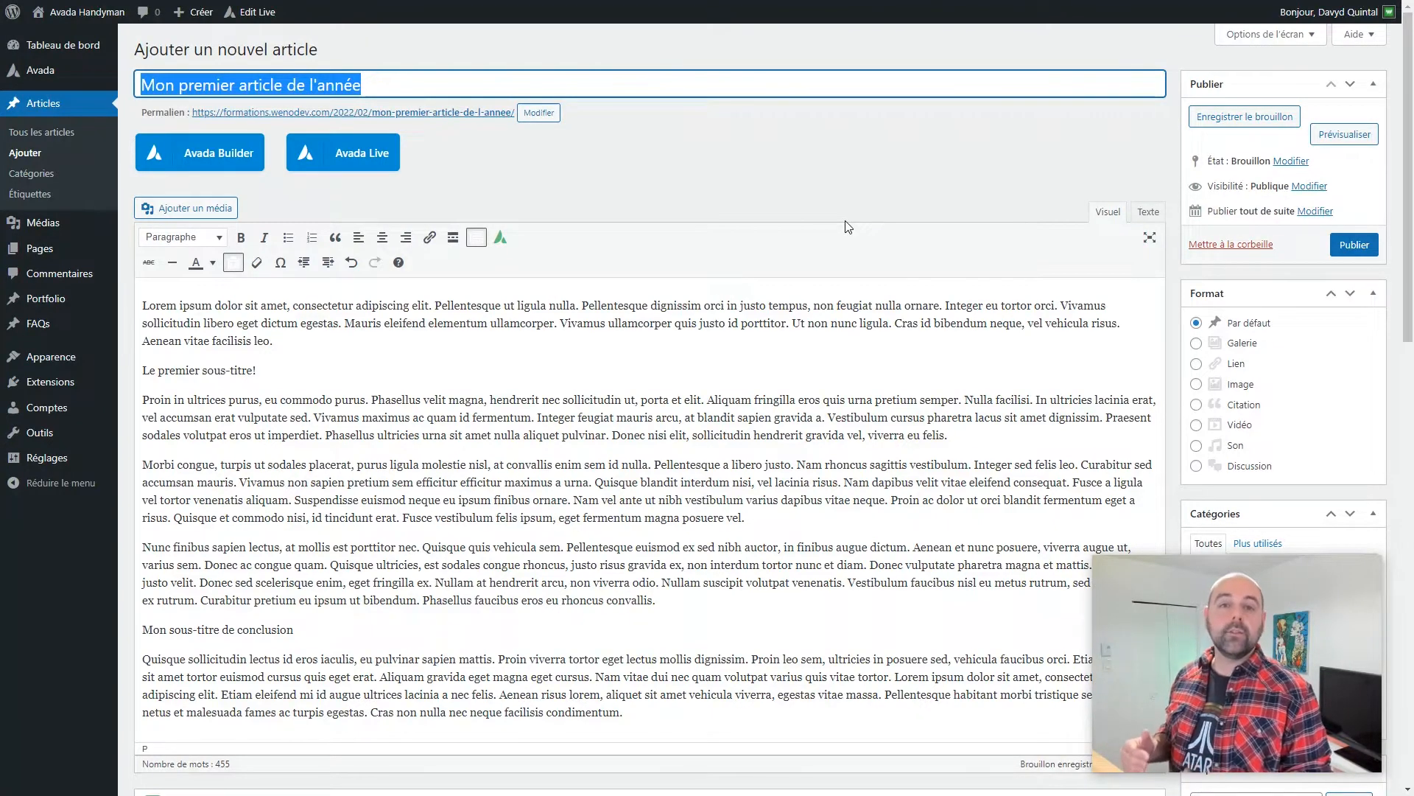
left_click(732, 152)
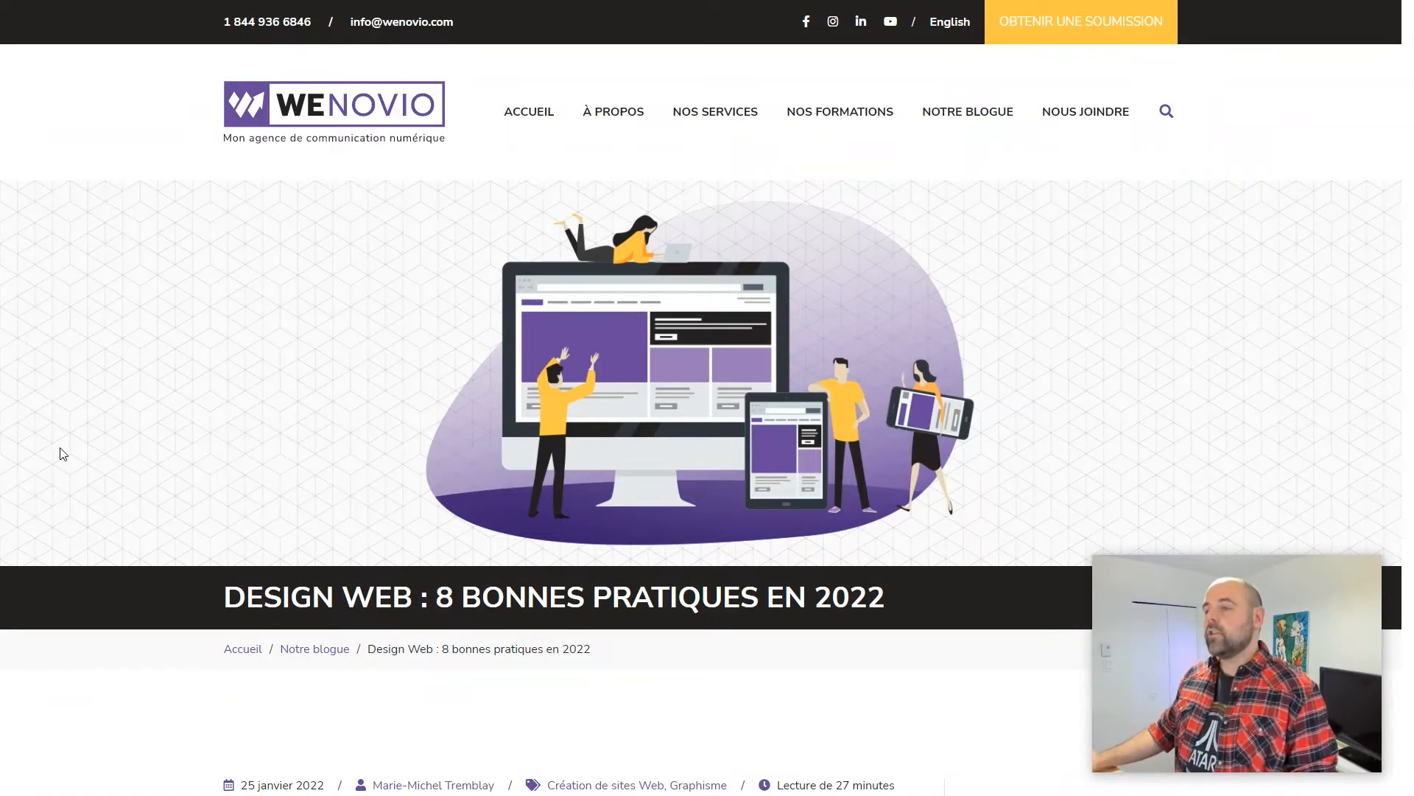
left_click_drag(226, 597, 598, 626)
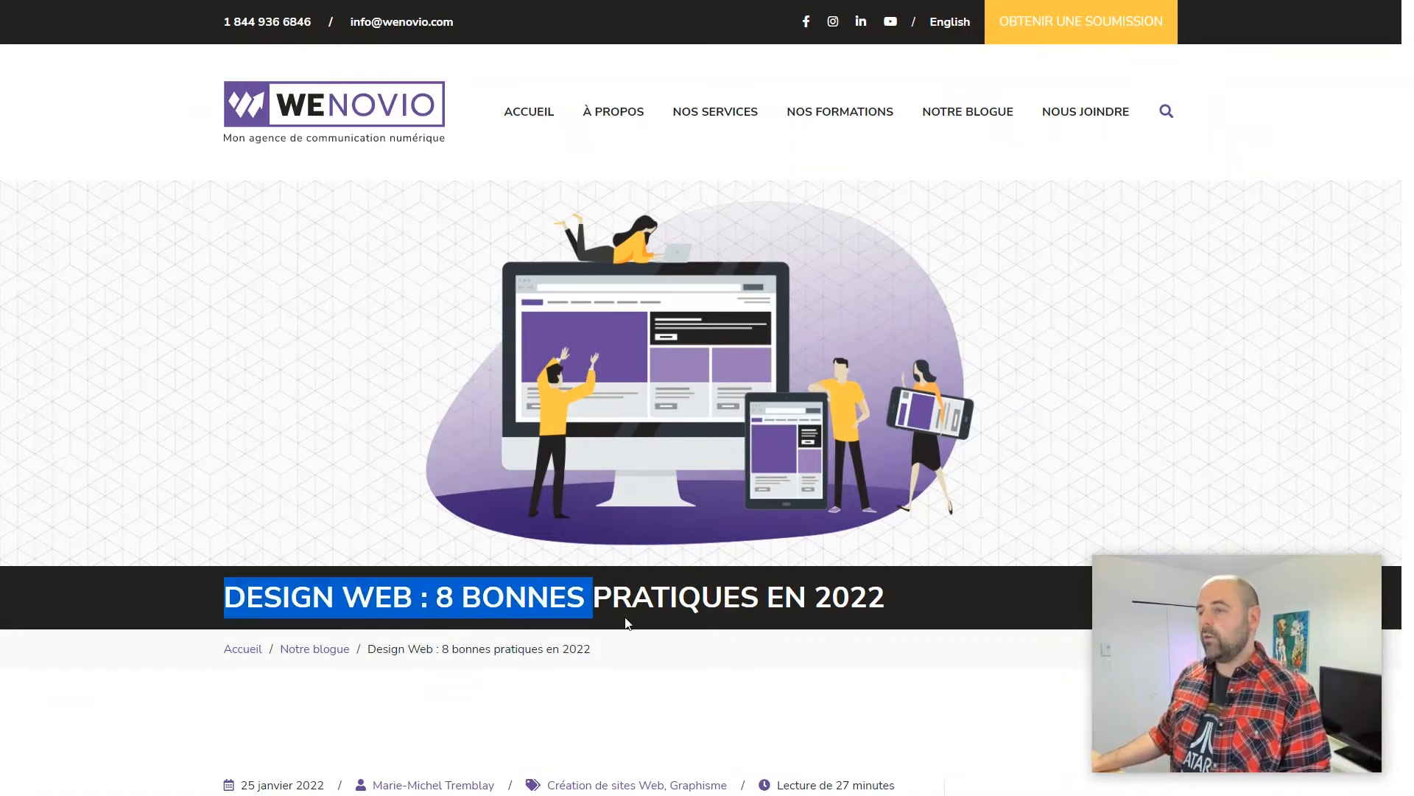
left_click(598, 627)
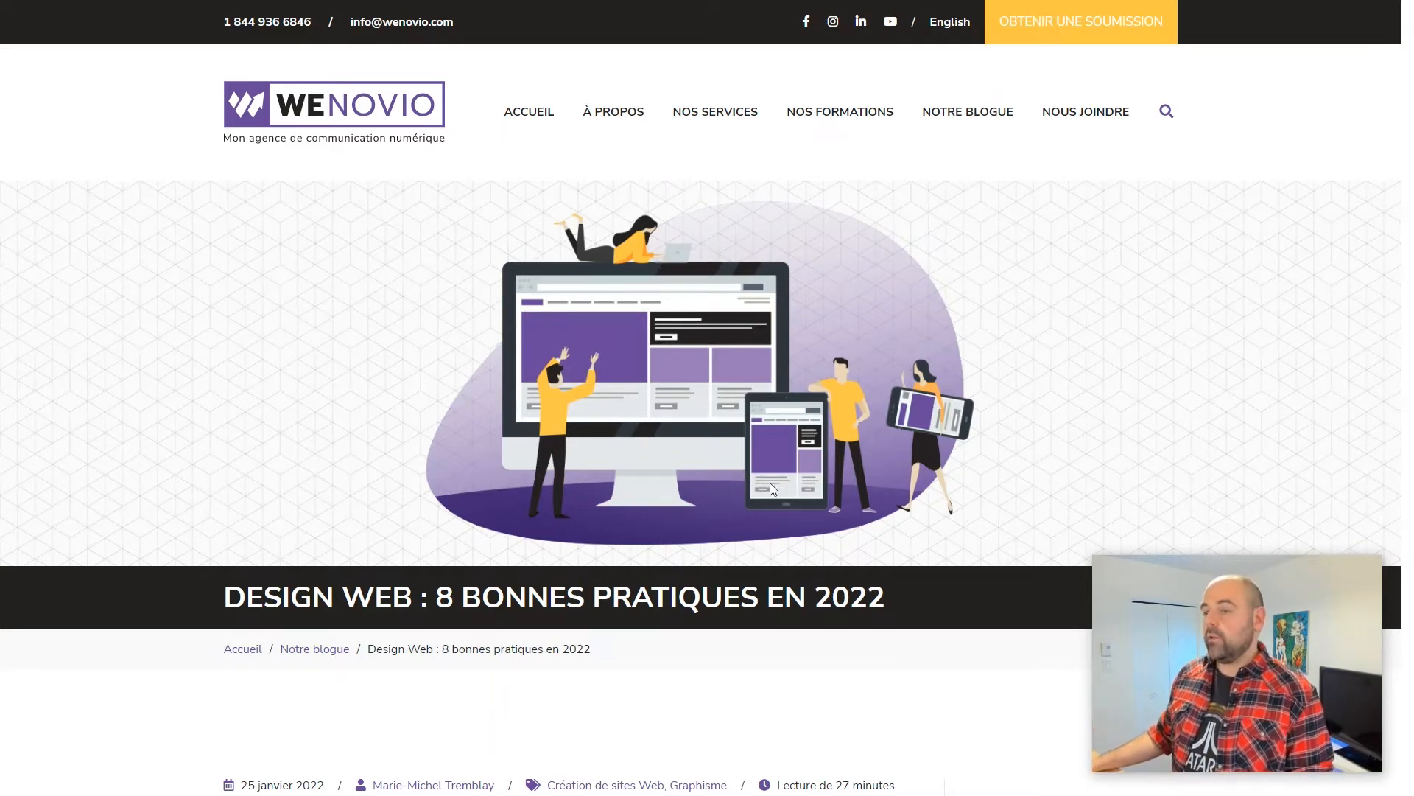
left_click_drag(267, 589, 308, 593)
scroll(307, 595, "down", 1)
scroll(162, 590, "down", 8)
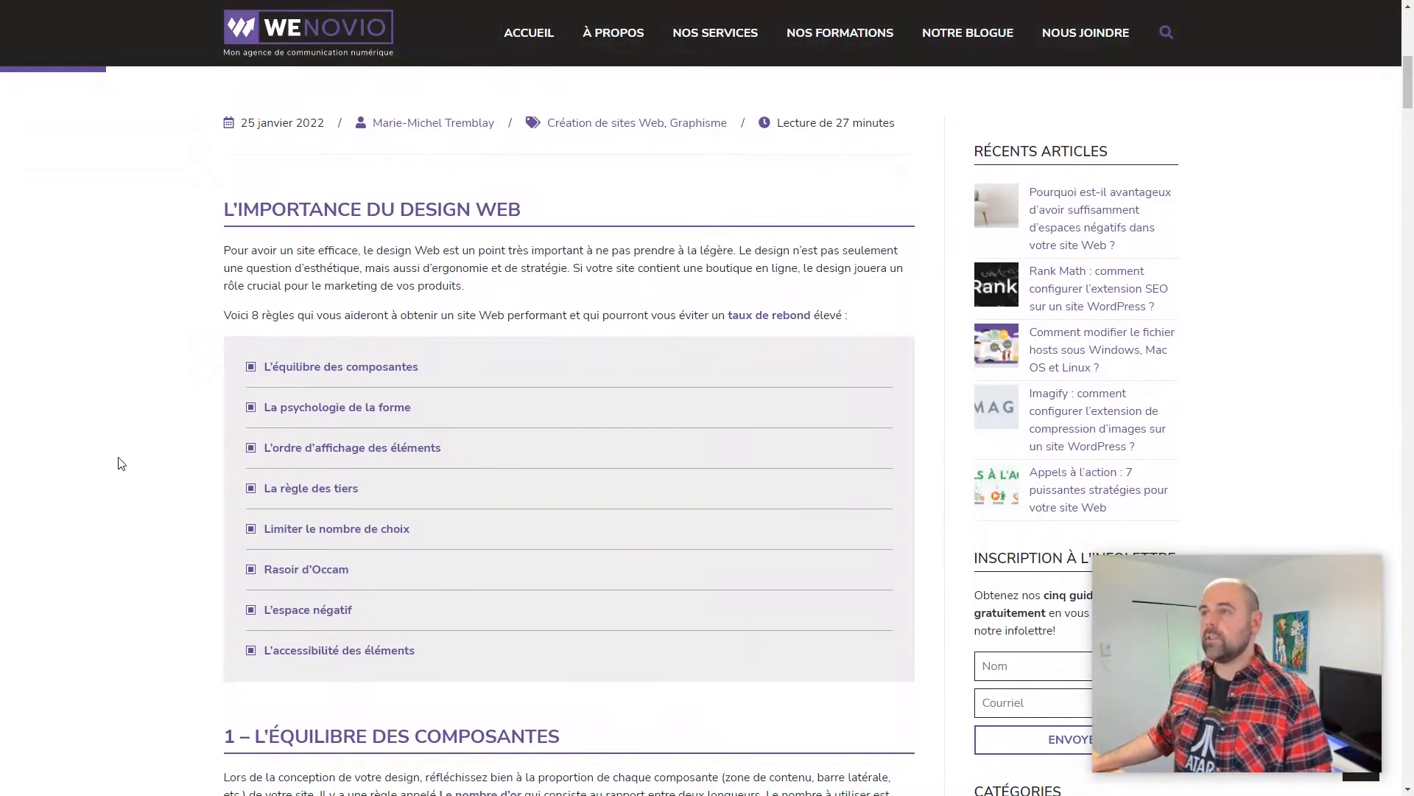
Step: Examine the blog article's main section headings, from "L'importance du design Web" to "2 – La psychologie de la forme"
left_click_drag(227, 209, 536, 224)
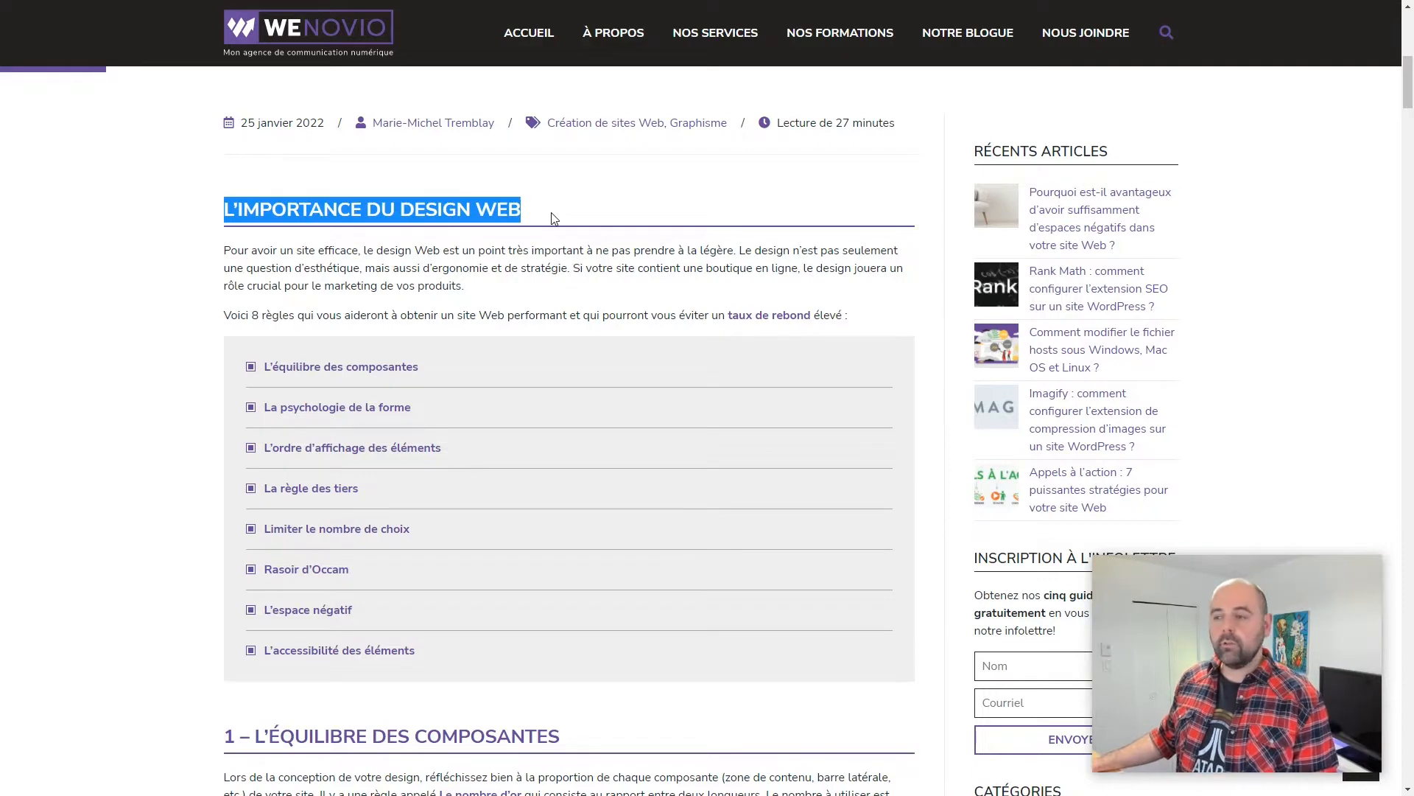
scroll(554, 218, "down", 5)
left_click_drag(226, 376, 558, 375)
scroll(595, 392, "down", 7)
scroll(595, 392, "down", 4)
left_click_drag(228, 188, 553, 196)
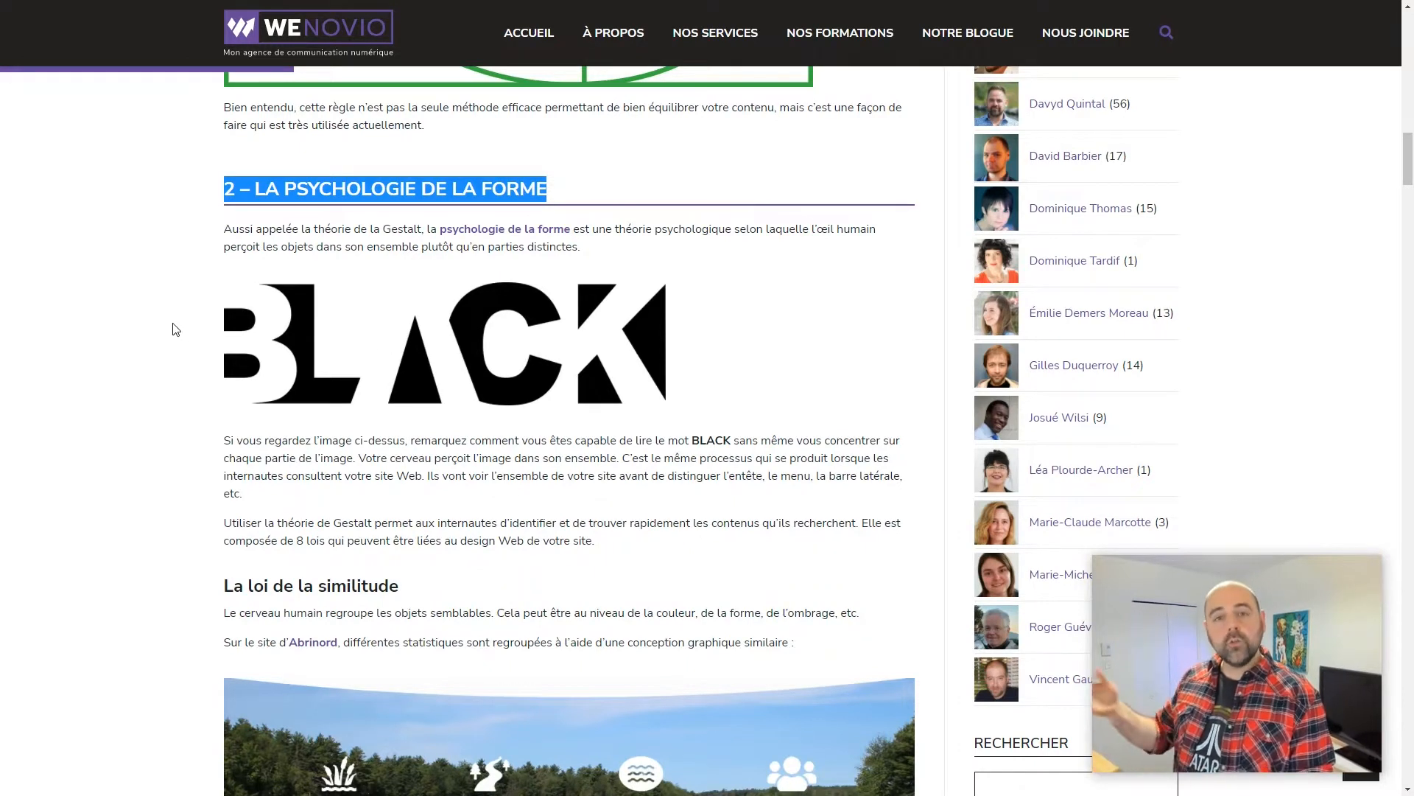
left_click(272, 221)
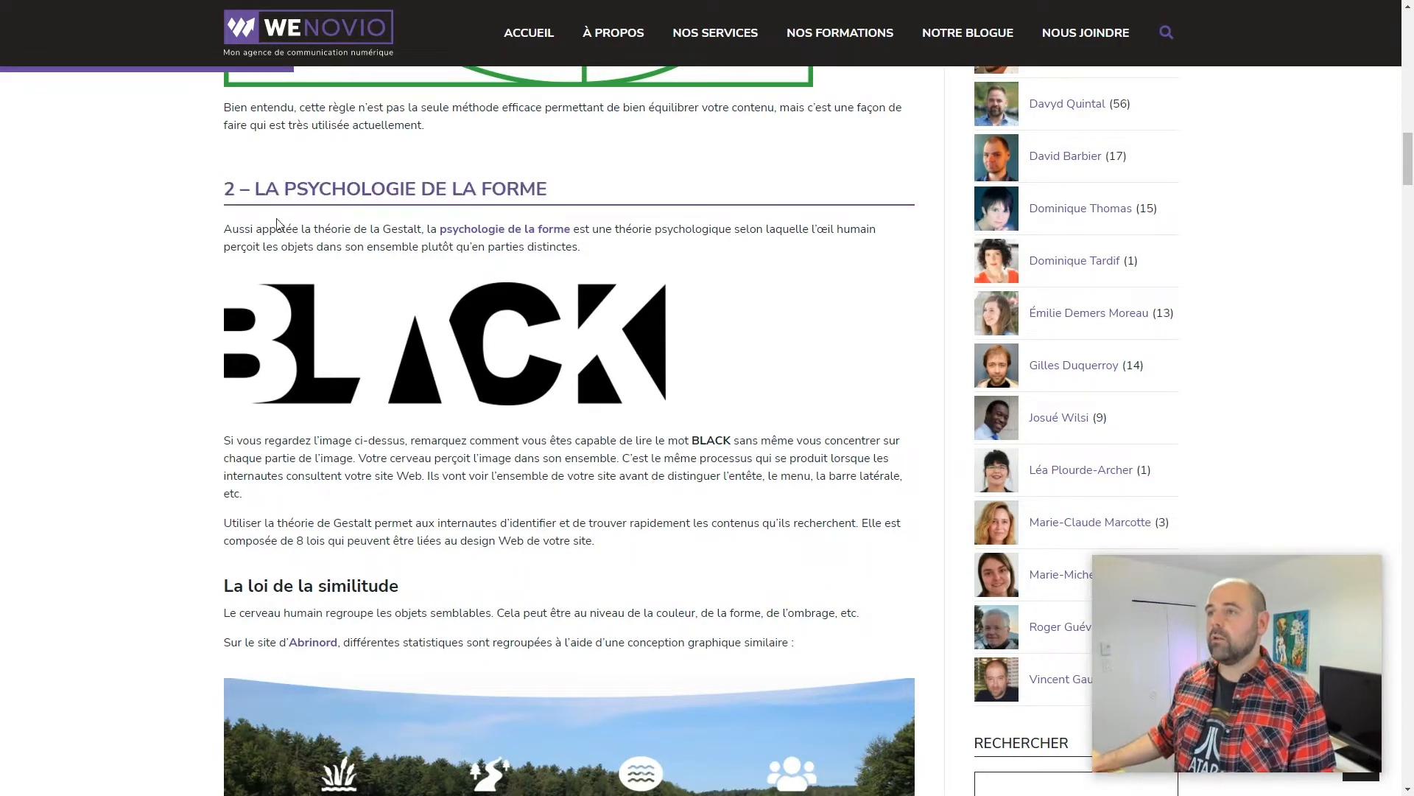
left_click_drag(226, 180, 545, 193)
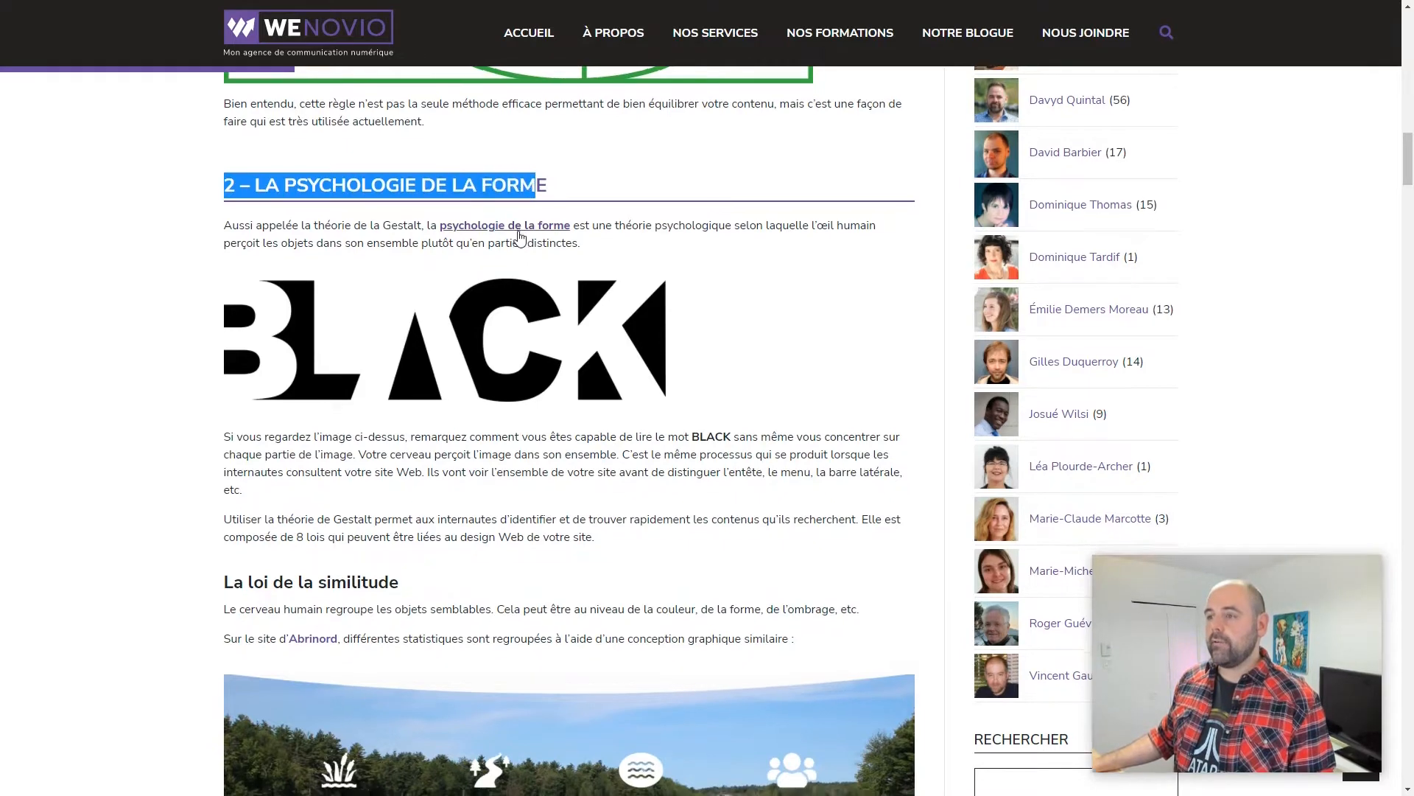
Step: Examine the lower-level subheadings under "La psychologie de la forme", from "La loi de la similitude" to "La loi de la continuité"
scroll(326, 374, "down", 2)
left_click_drag(223, 439, 418, 454)
scroll(435, 461, "down", 7)
left_click_drag(225, 303, 370, 330)
left_click(318, 303)
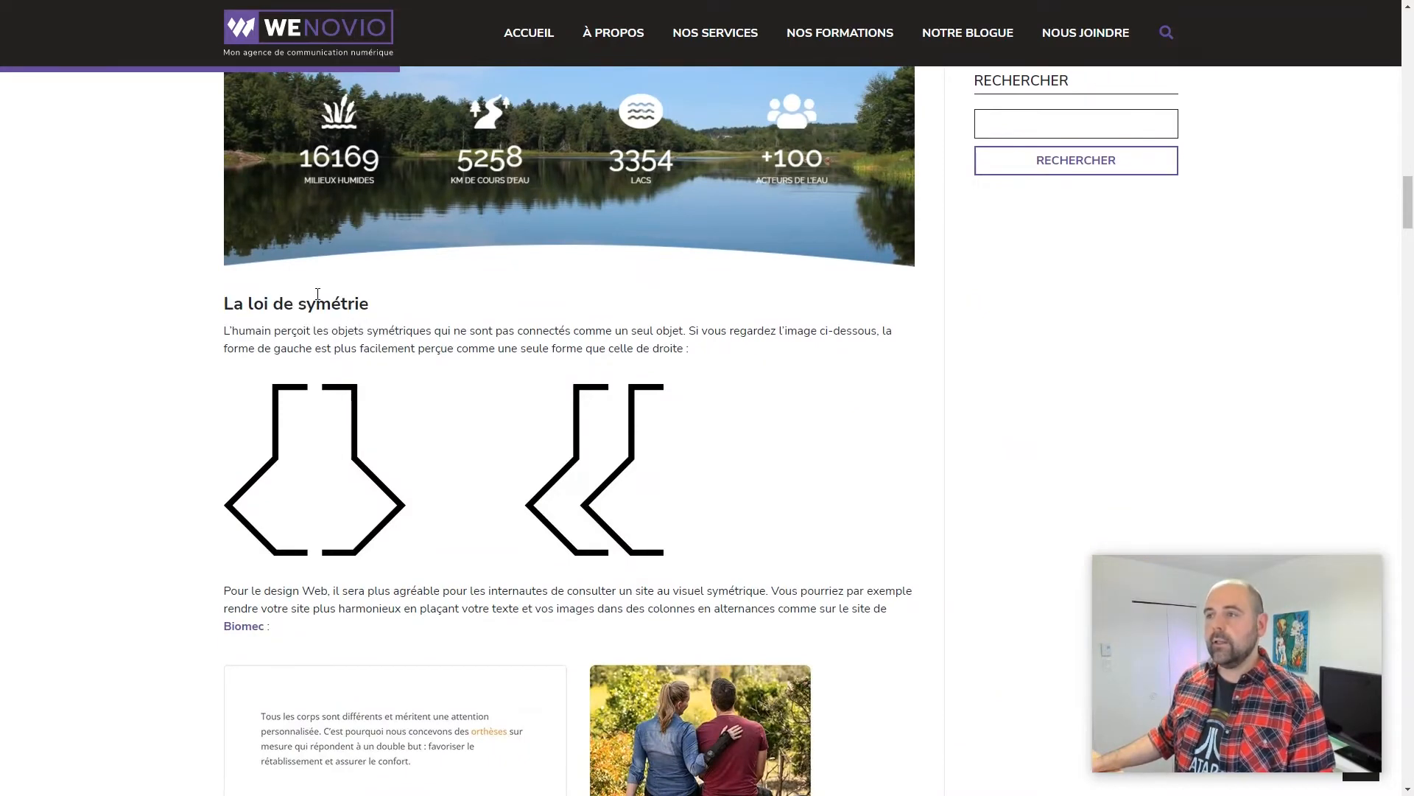
scroll(318, 300, "down", 3)
scroll(318, 302, "down", 8)
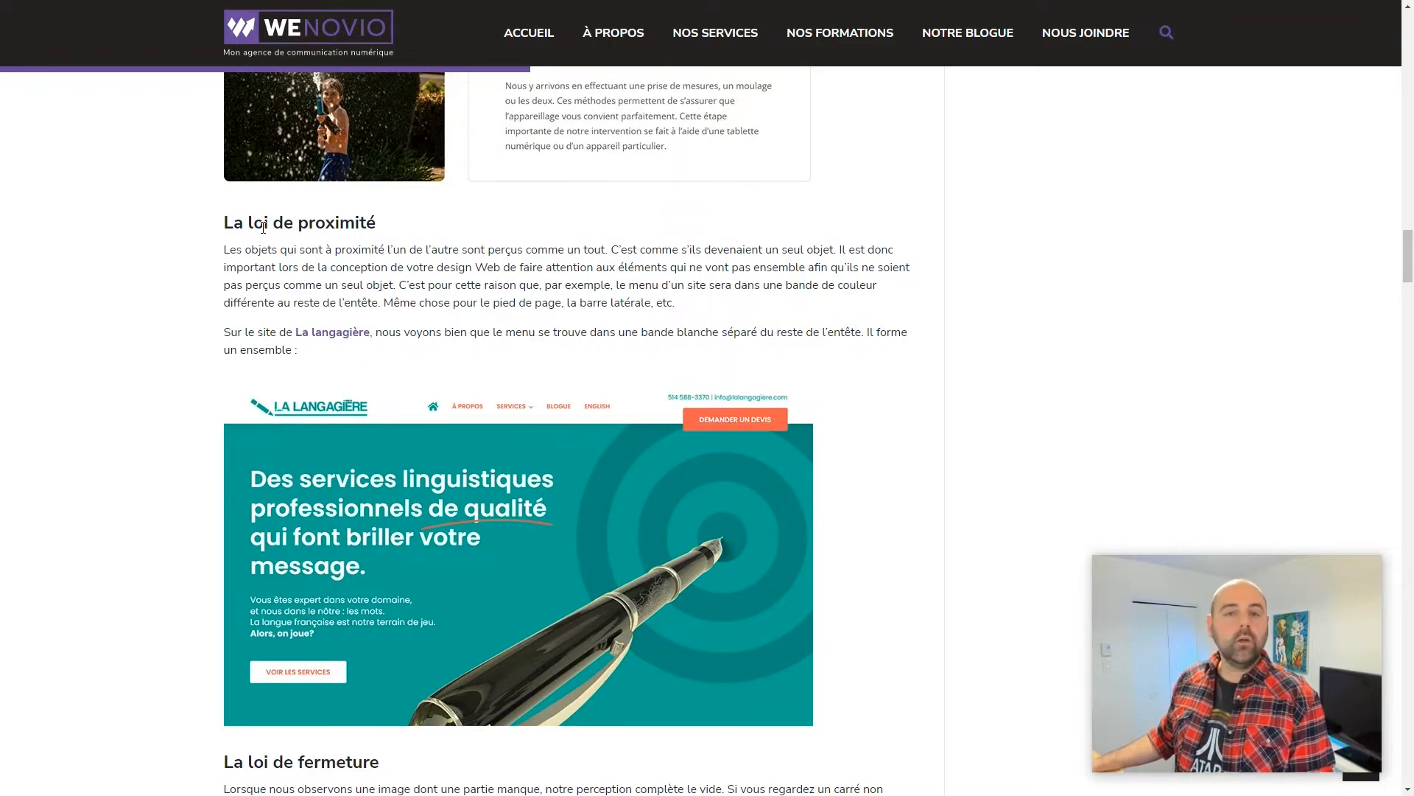
scroll(263, 227, "down", 6)
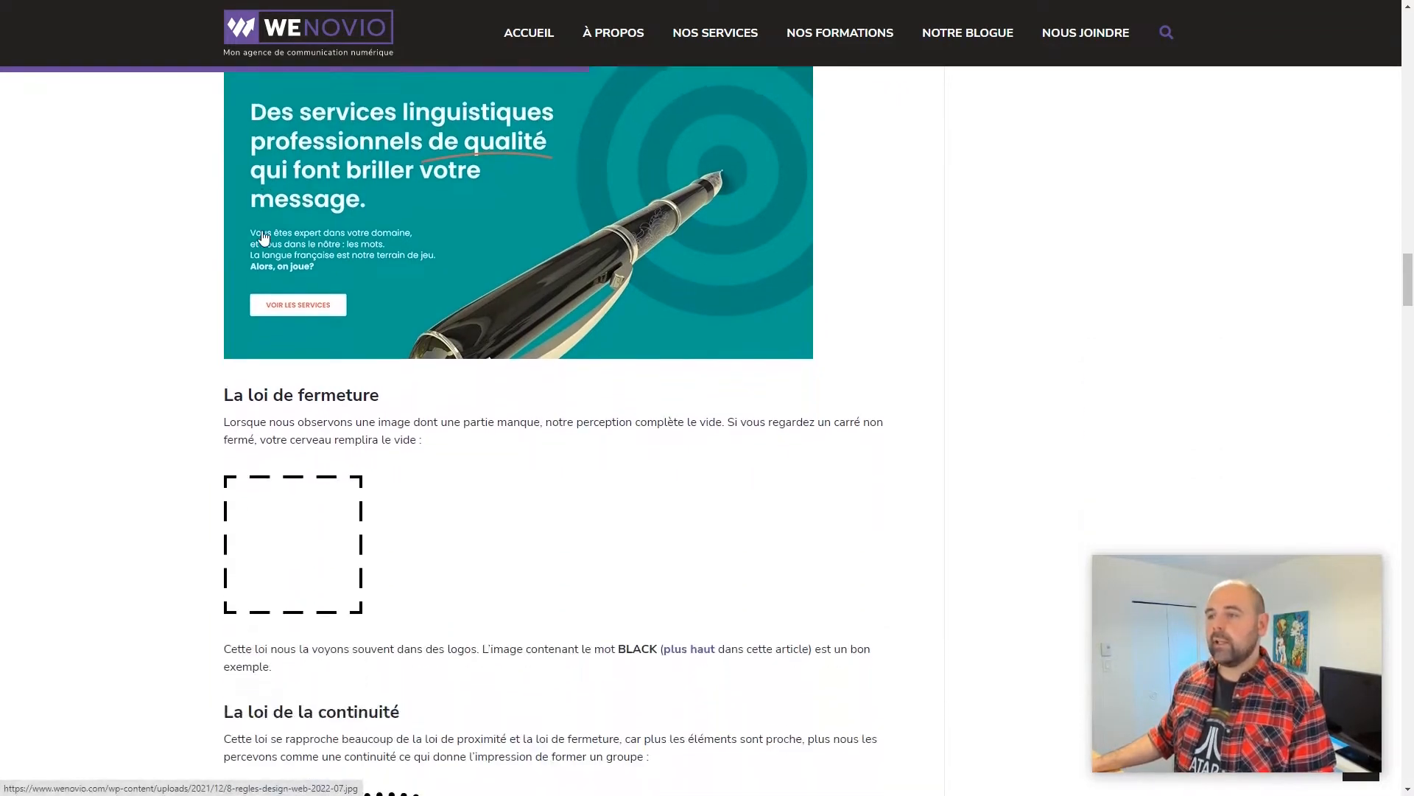
scroll(252, 317, "down", 2)
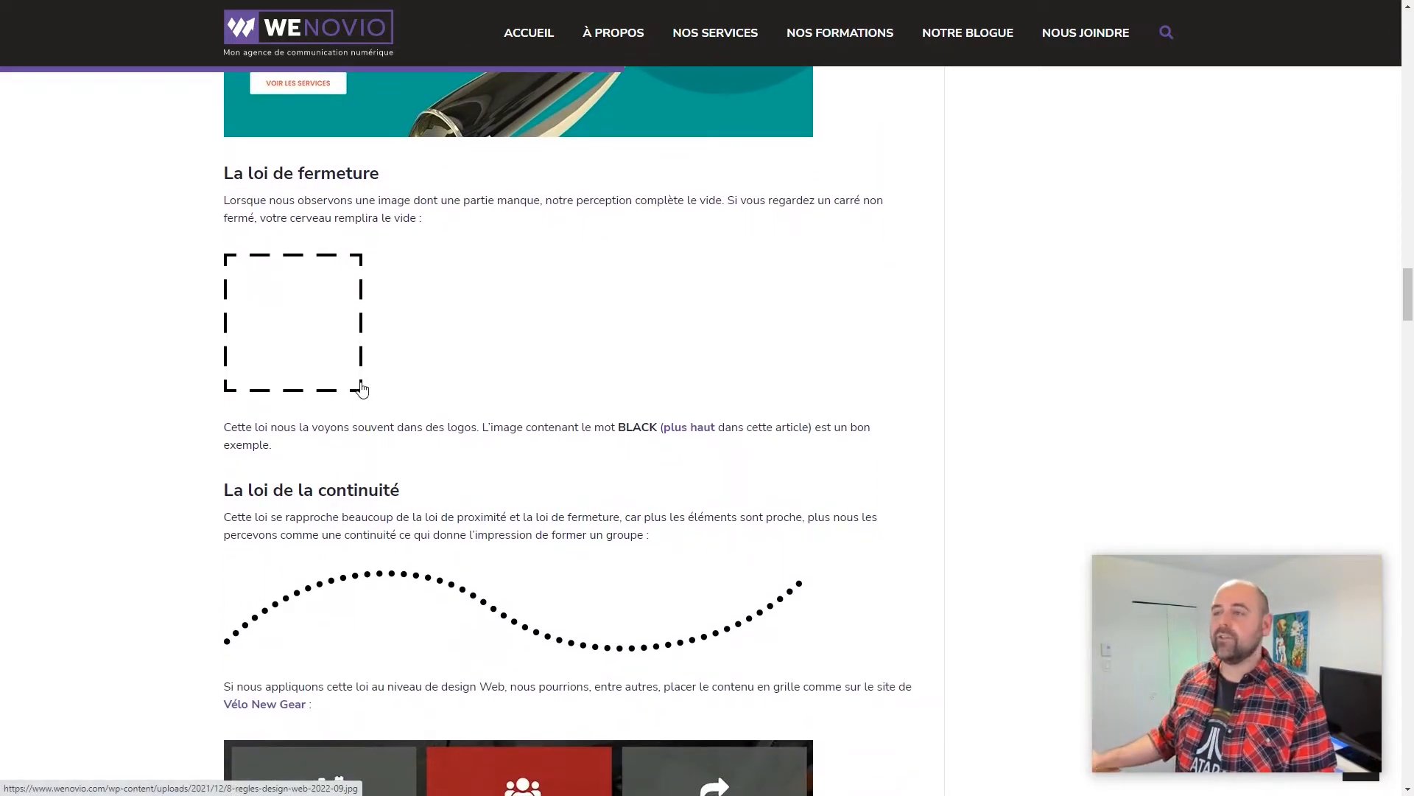
Step: Examine the blog article's next headings, from "La loi du destin commun" to "4 – La règle des tiers"
scroll(364, 426, "down", 2)
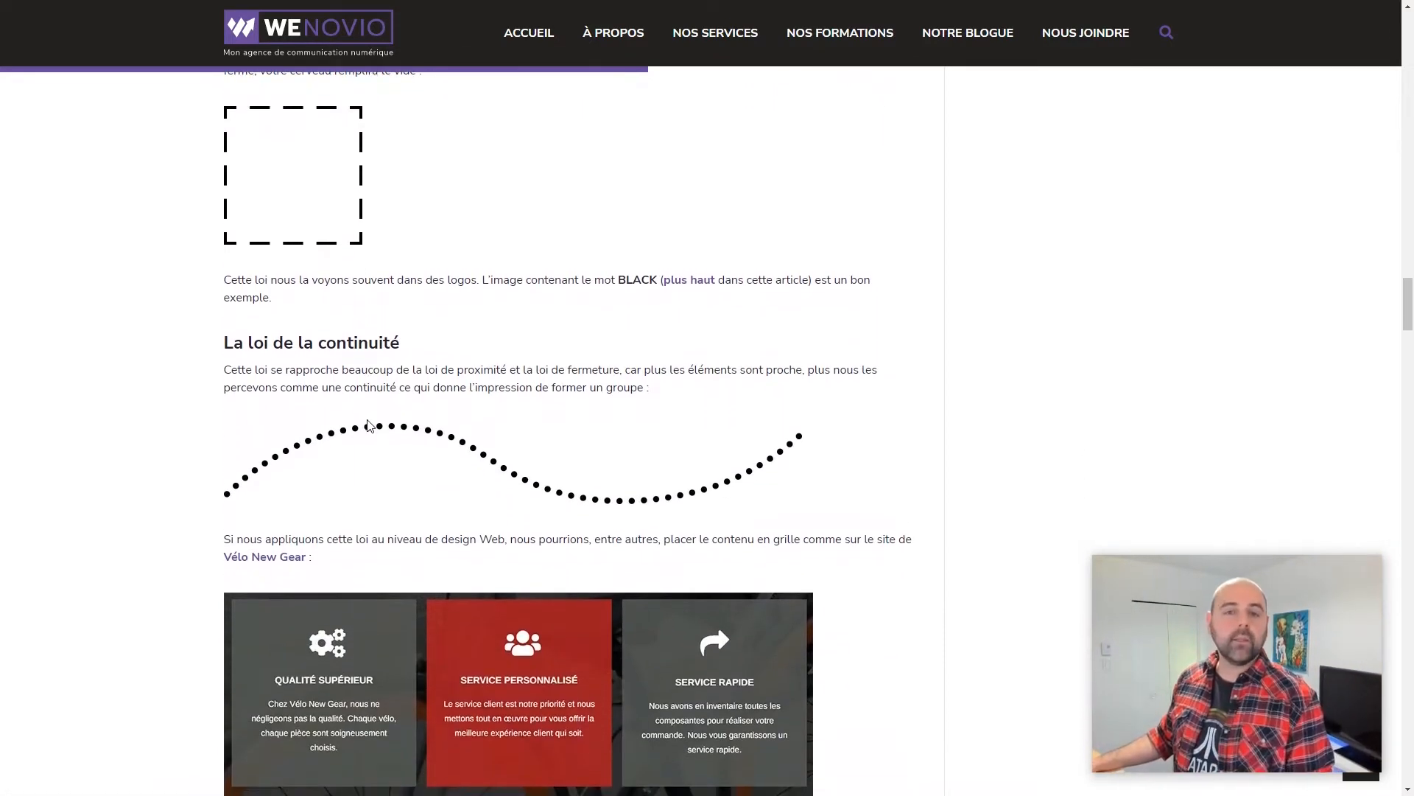
scroll(364, 426, "down", 15)
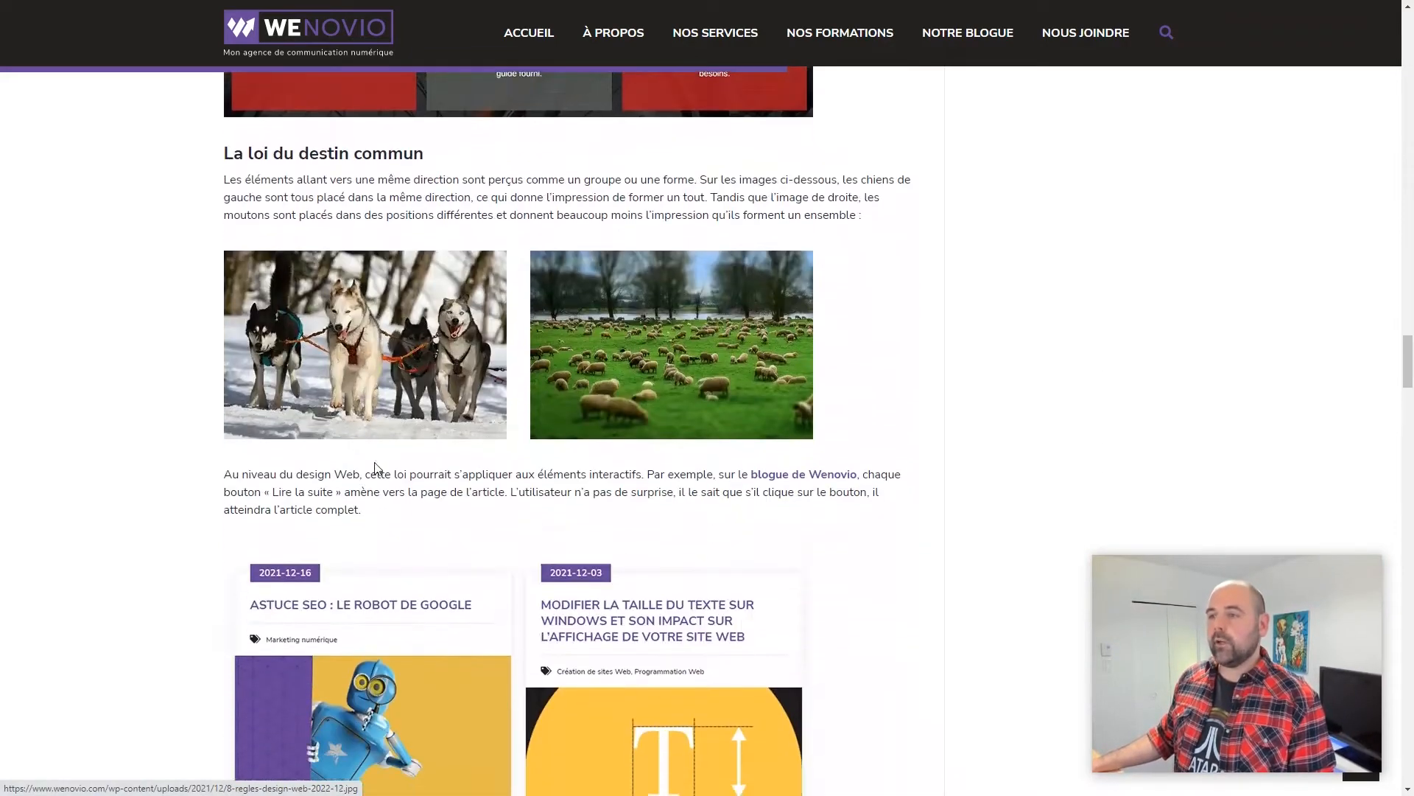
scroll(376, 469, "down", 7)
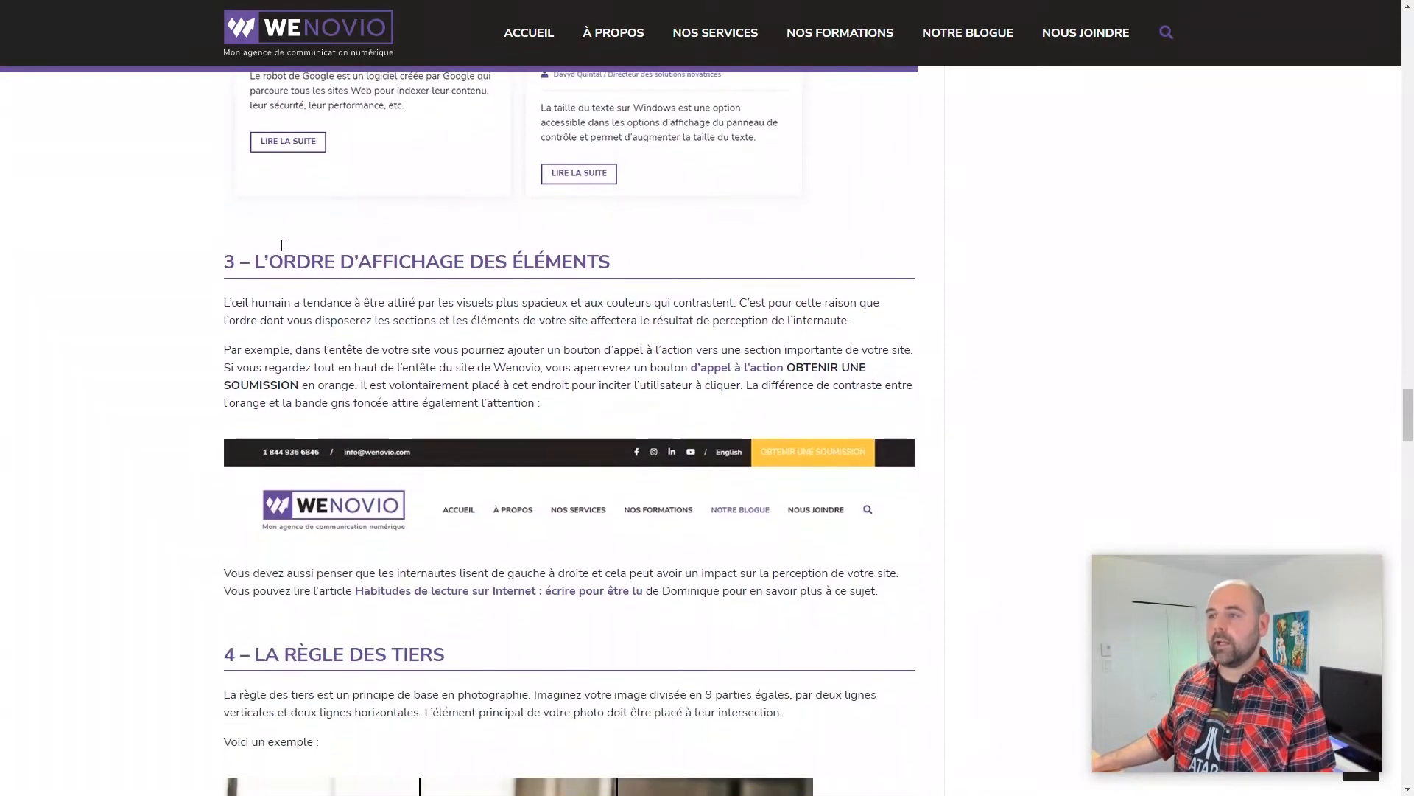
left_click_drag(227, 251, 411, 252)
scroll(255, 204, "down", 6)
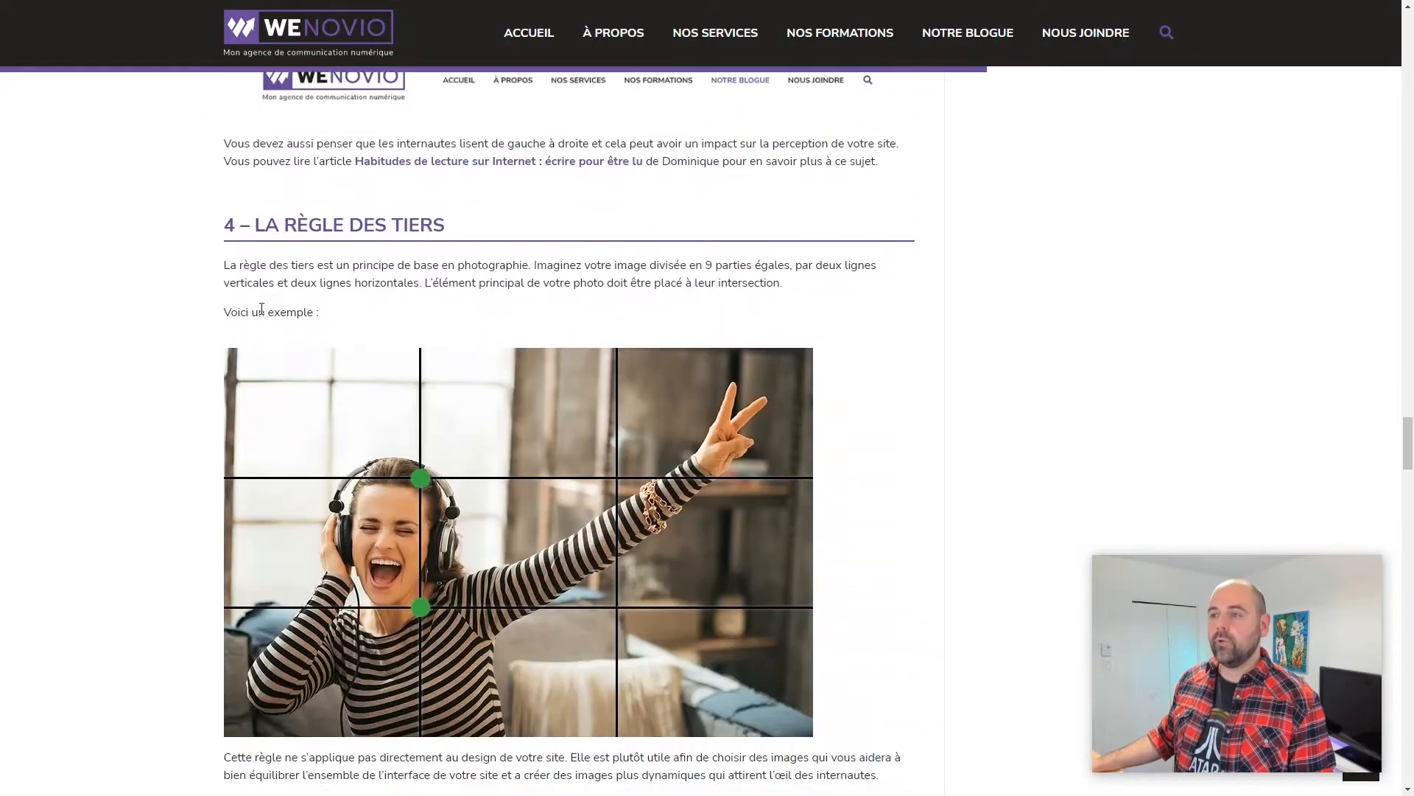
left_click_drag(255, 204, 351, 205)
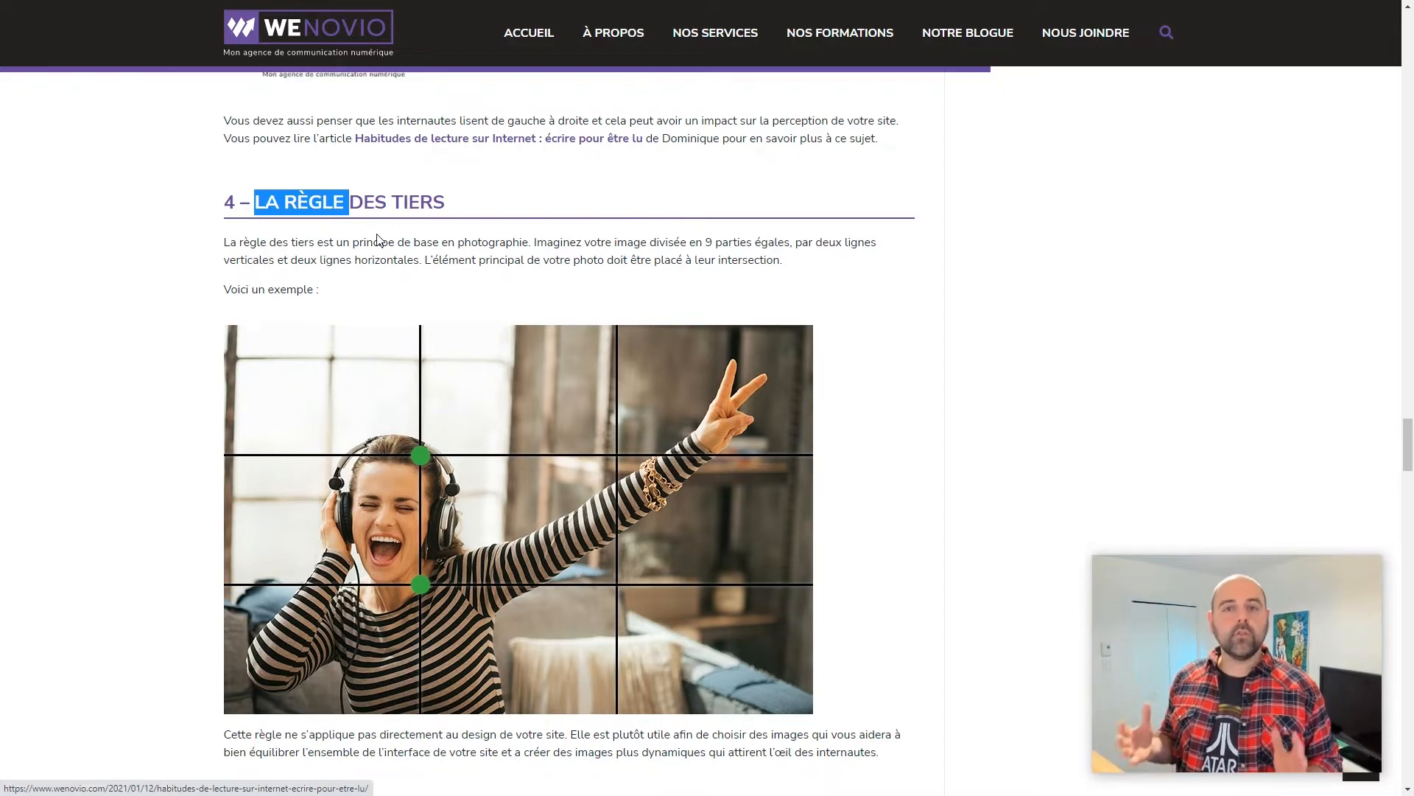
left_click(183, 222)
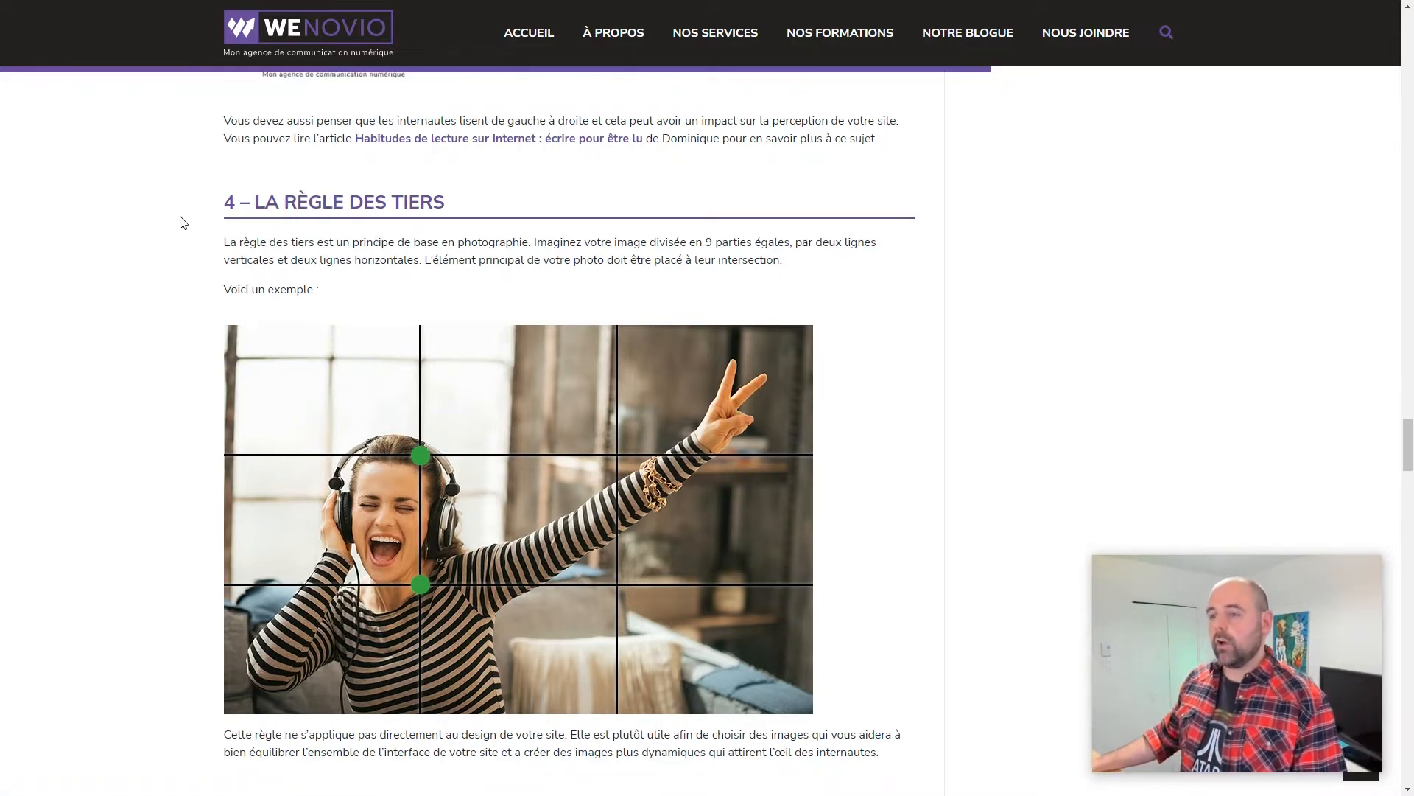
Step: Return to the WordPress draft and format the line "Le premier sous-titre!" as Titre 2
key("ctrl+Tab")
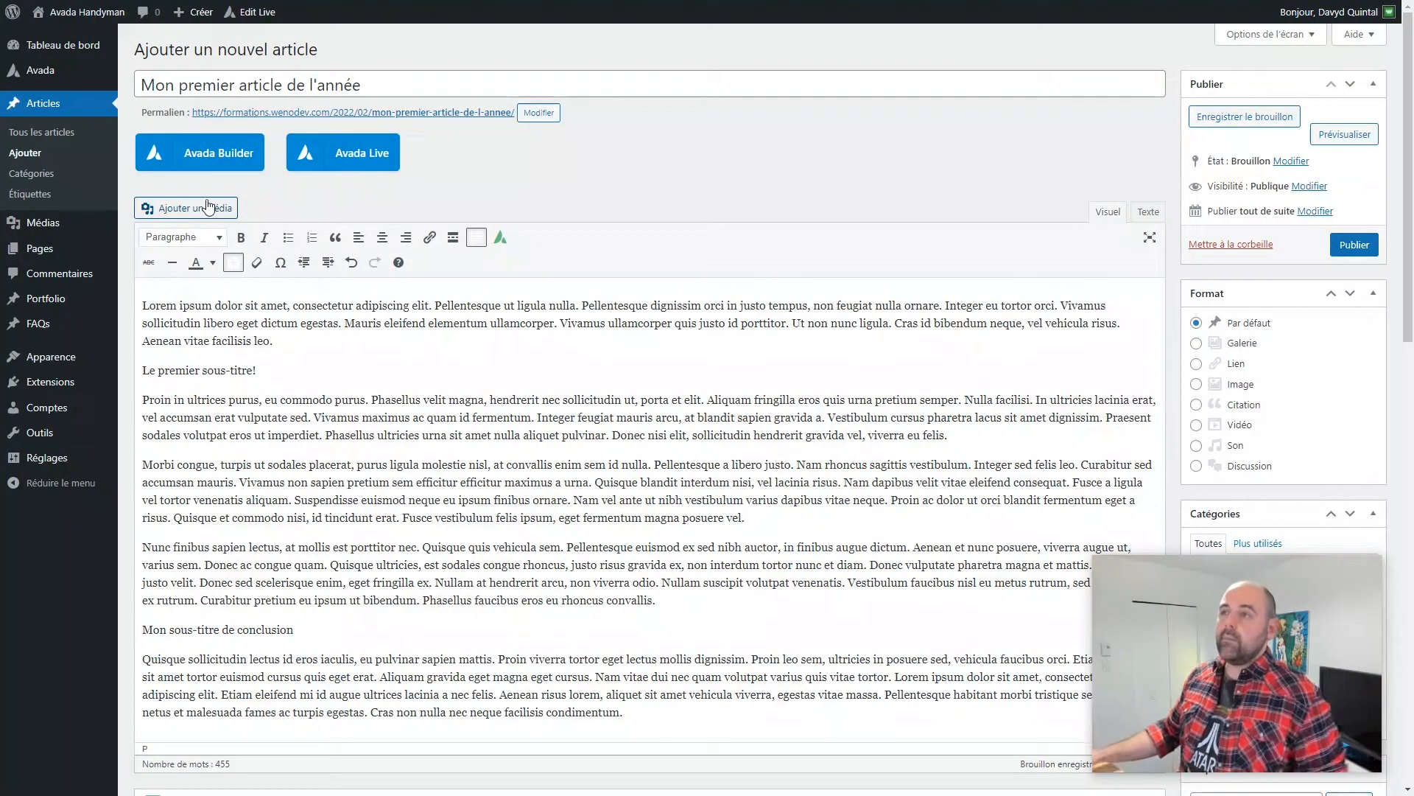
left_click_drag(365, 90, 137, 86)
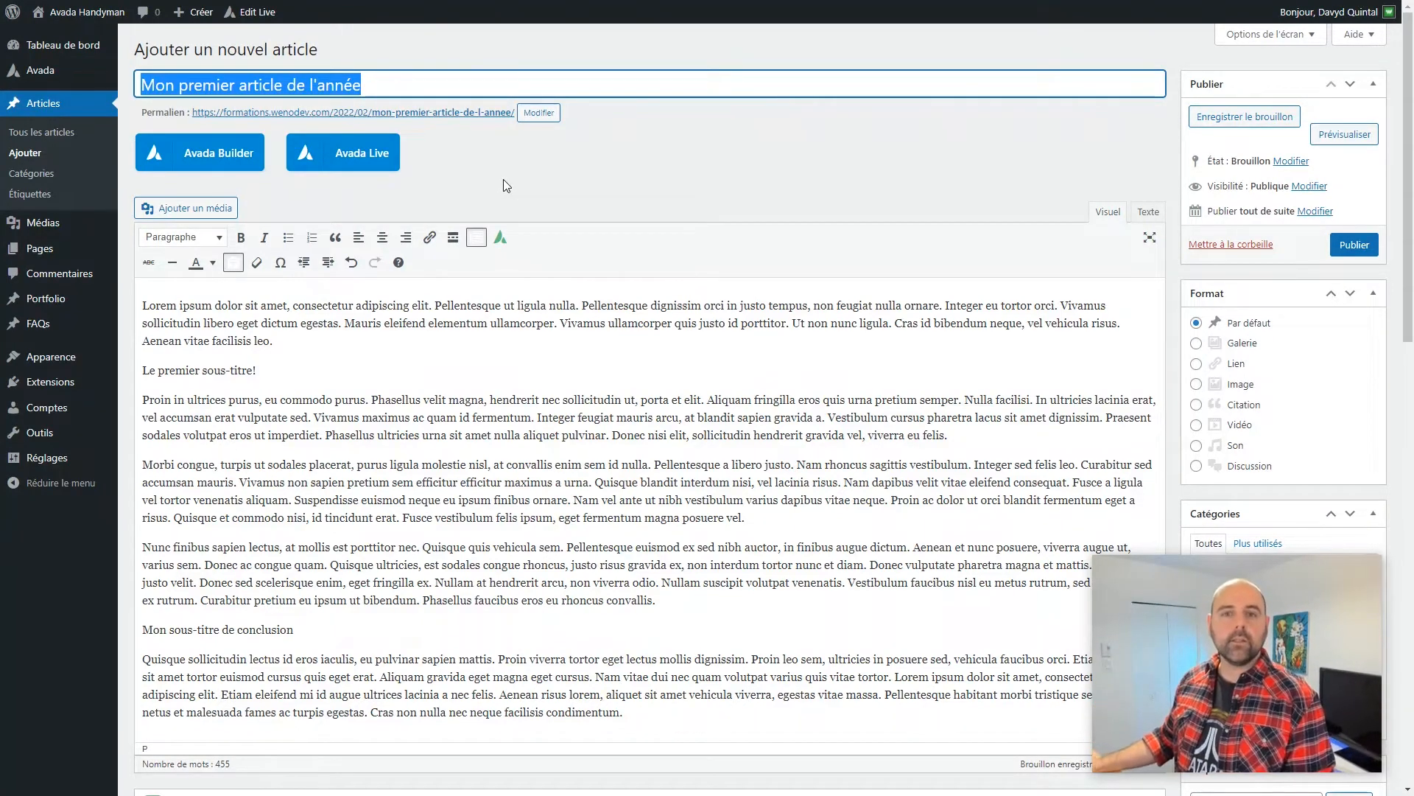
left_click(273, 369)
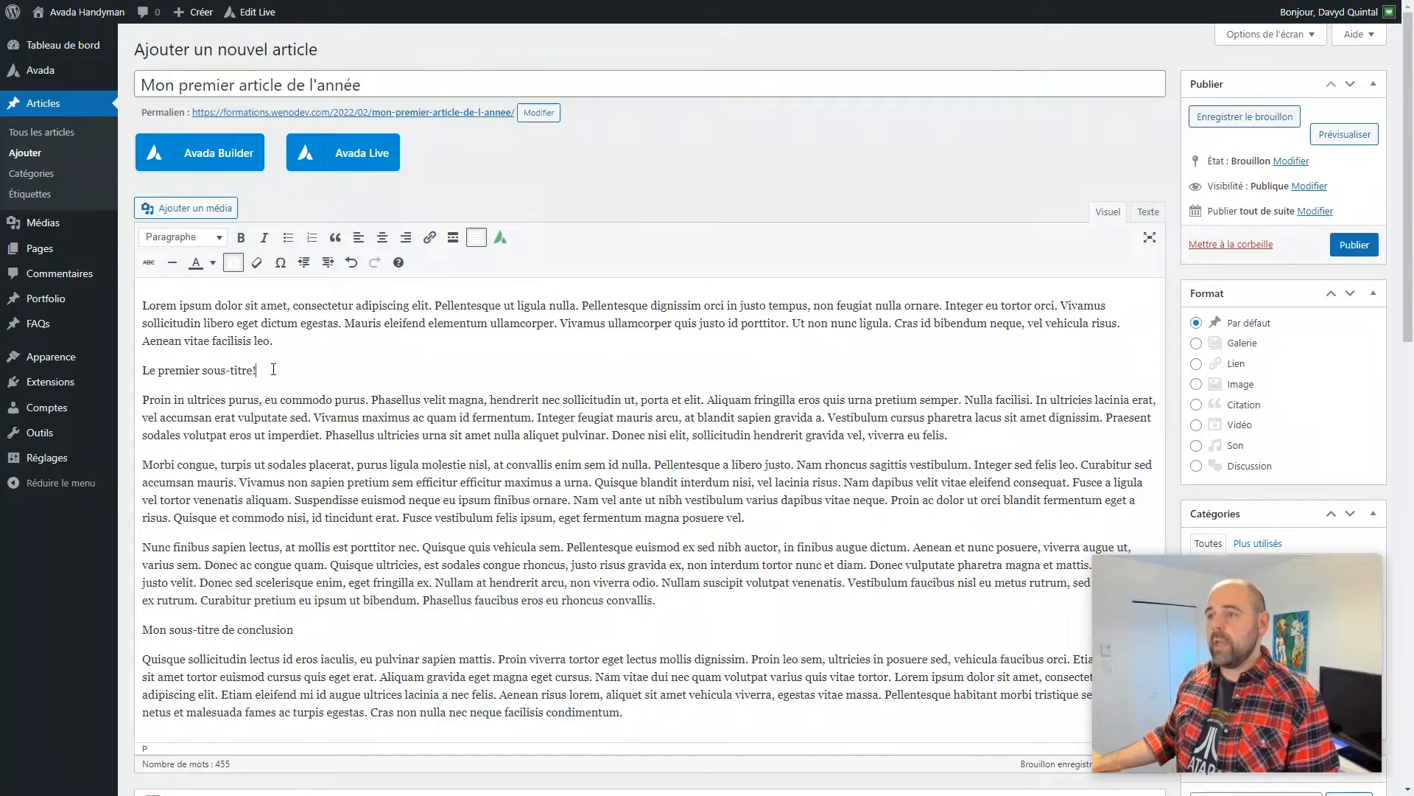
key("shift+Home")
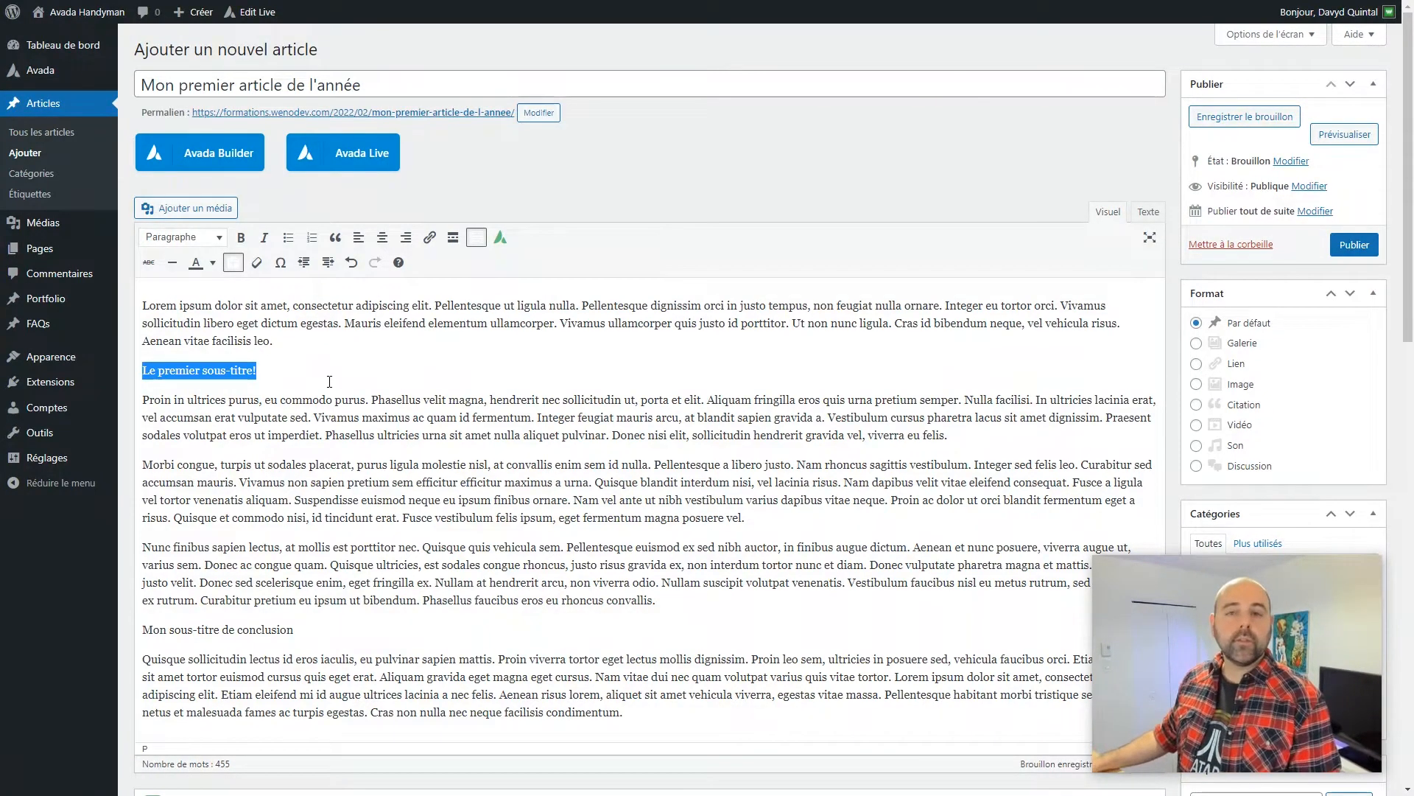
left_click(219, 238)
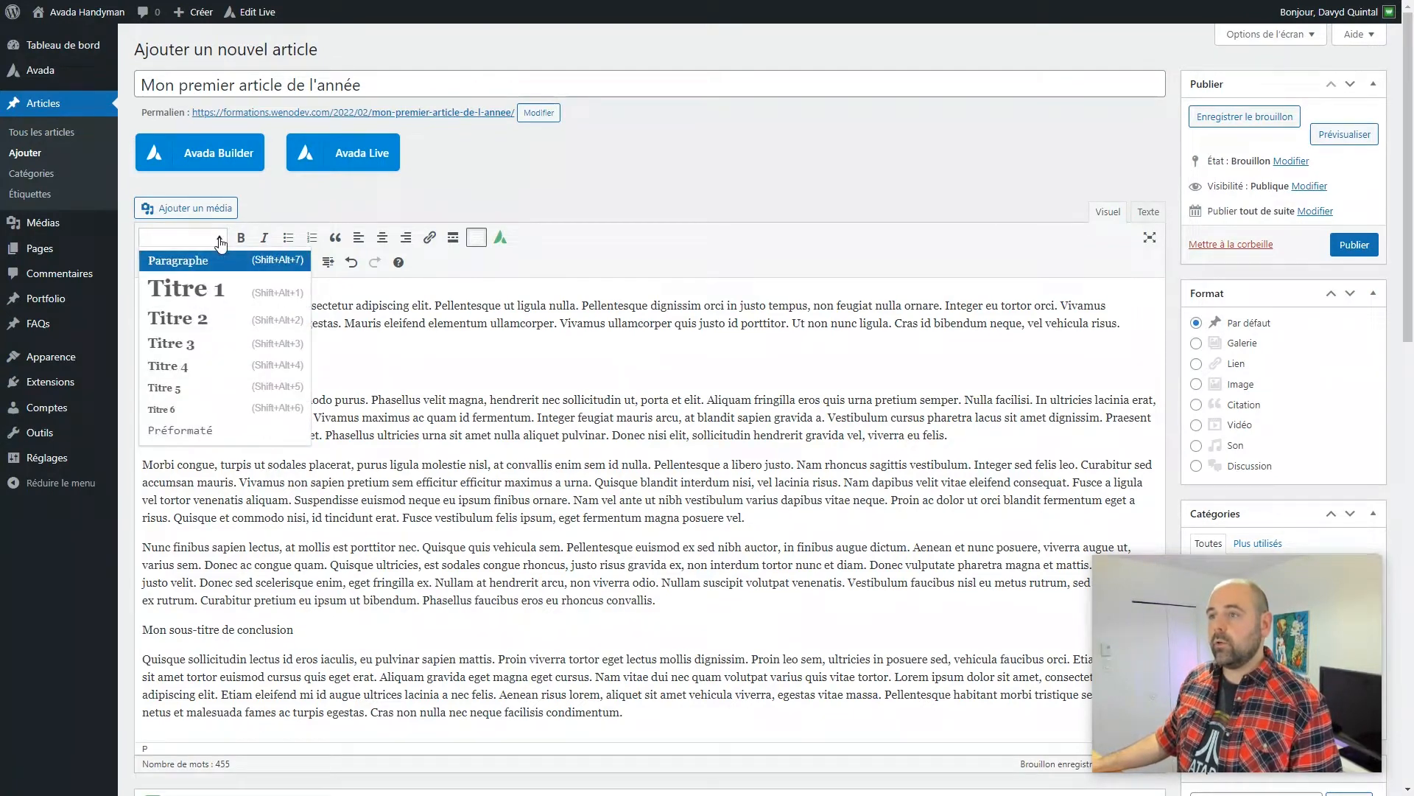
left_click(182, 327)
left_click(199, 243)
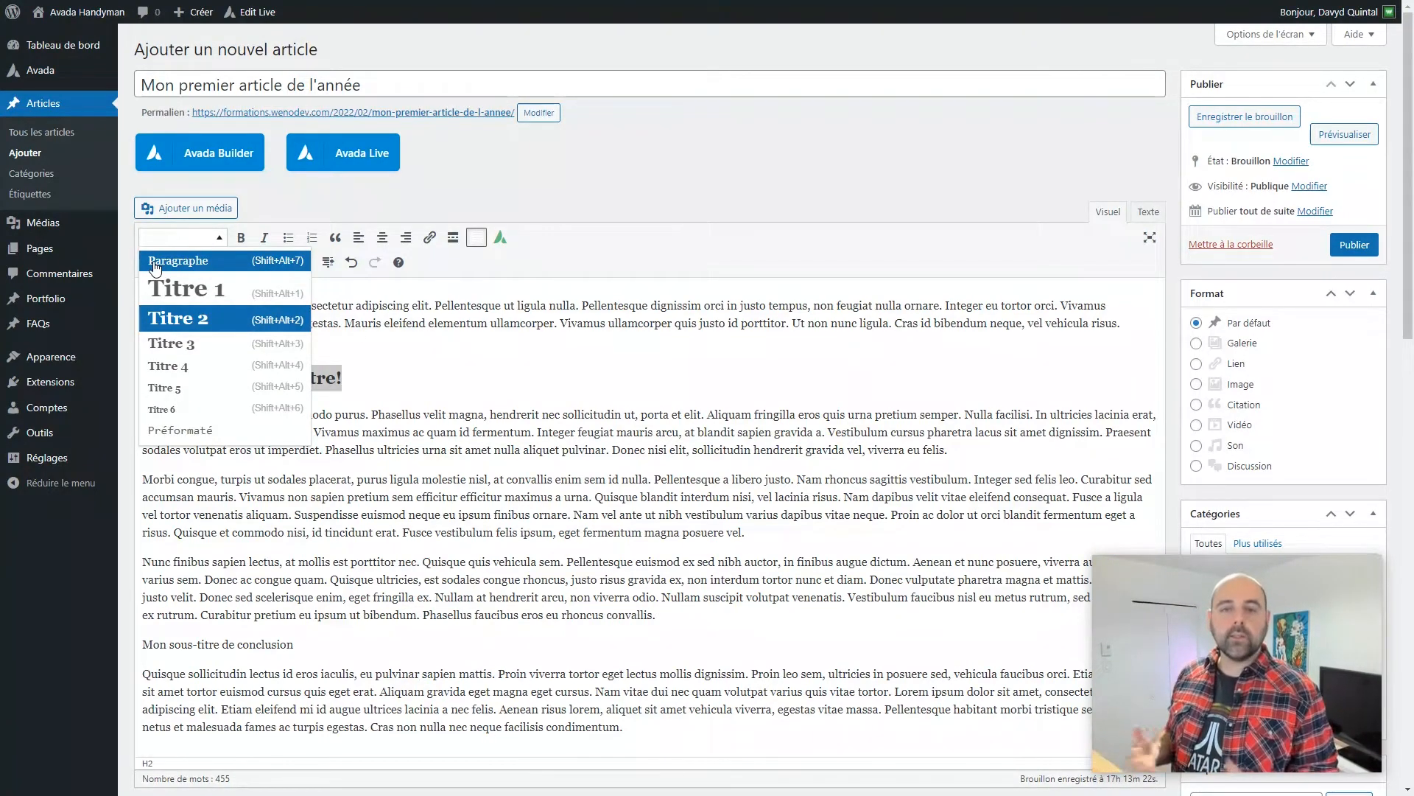
left_click(299, 471)
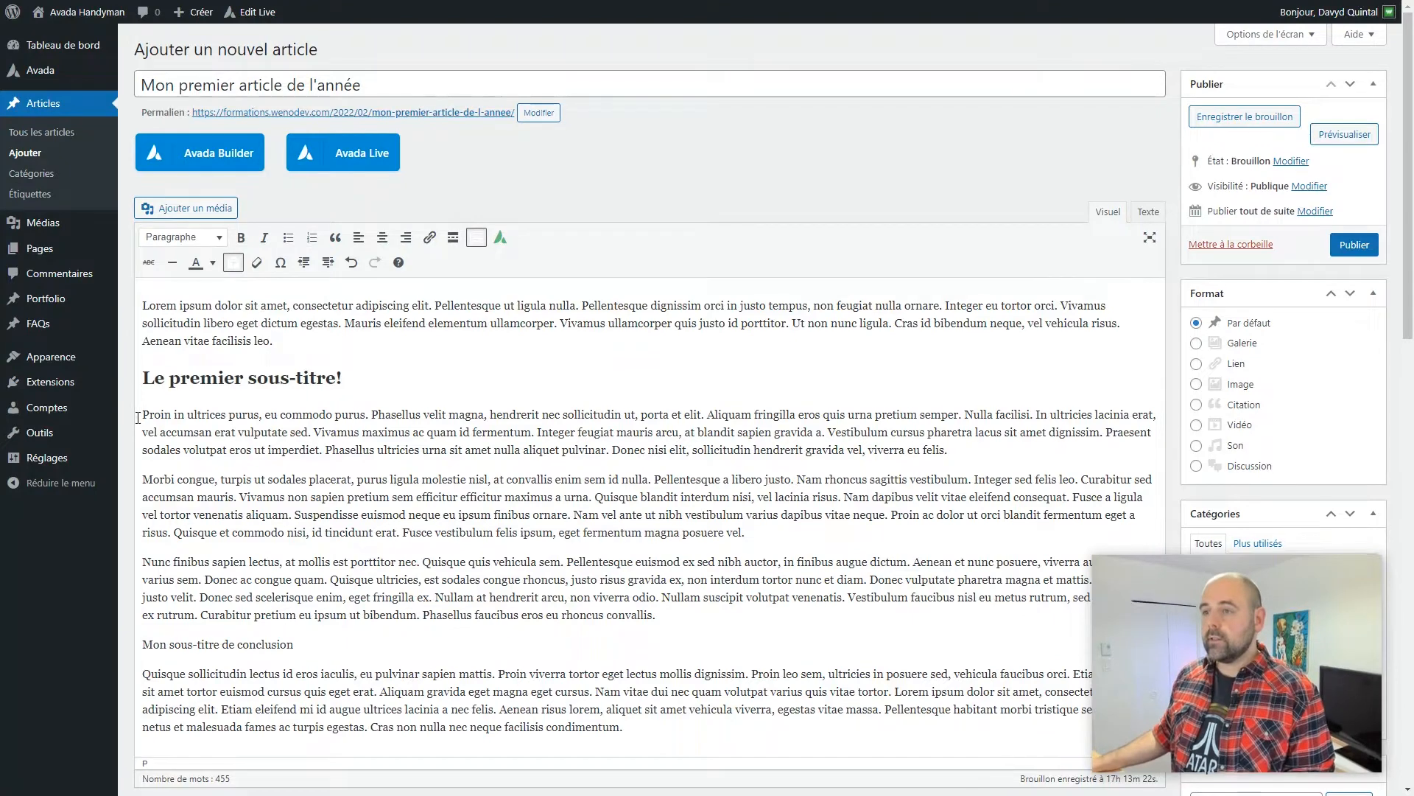
Step: Format the line "Mon sous-titre de conclusion" as Titre 2
left_click_drag(138, 418, 545, 614)
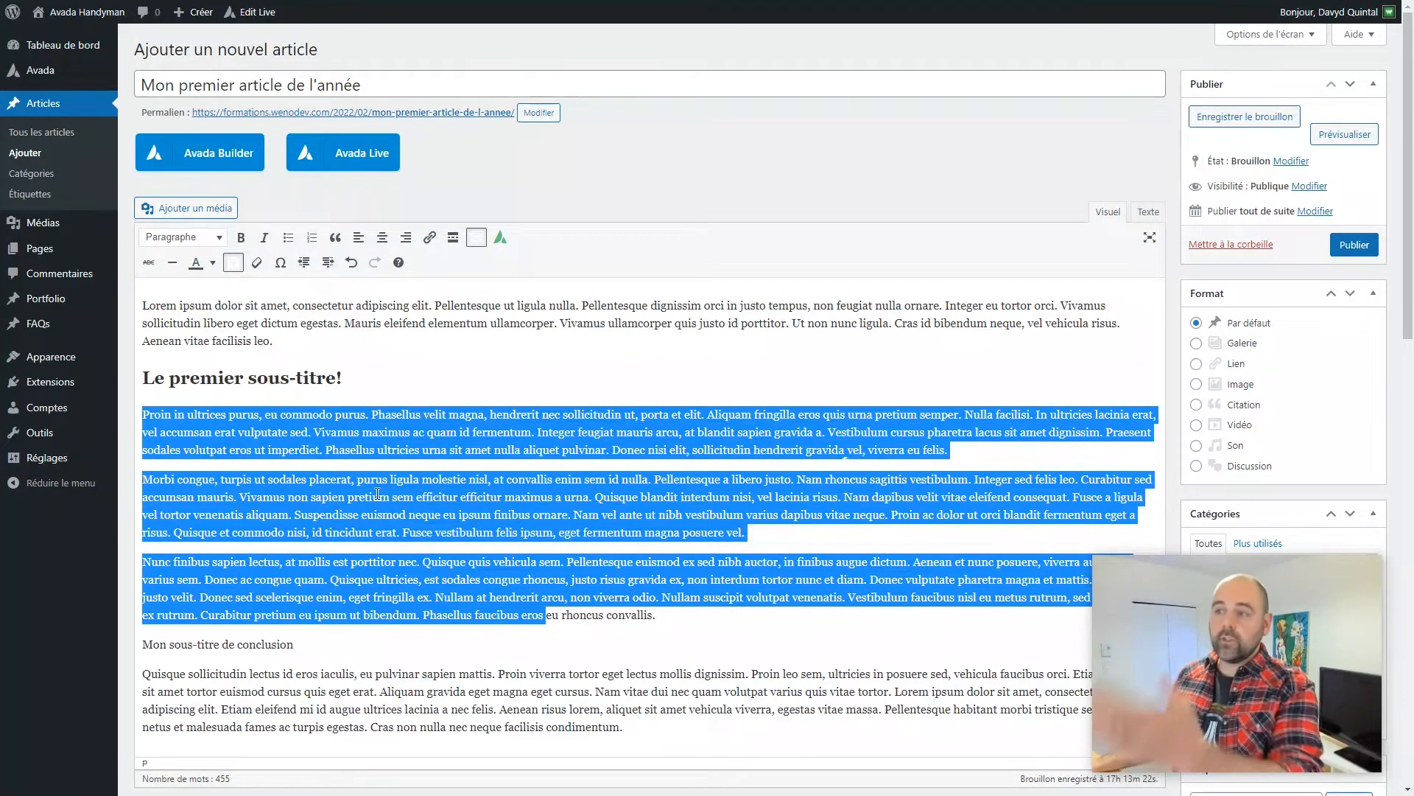
left_click(292, 379)
triple_click(319, 380)
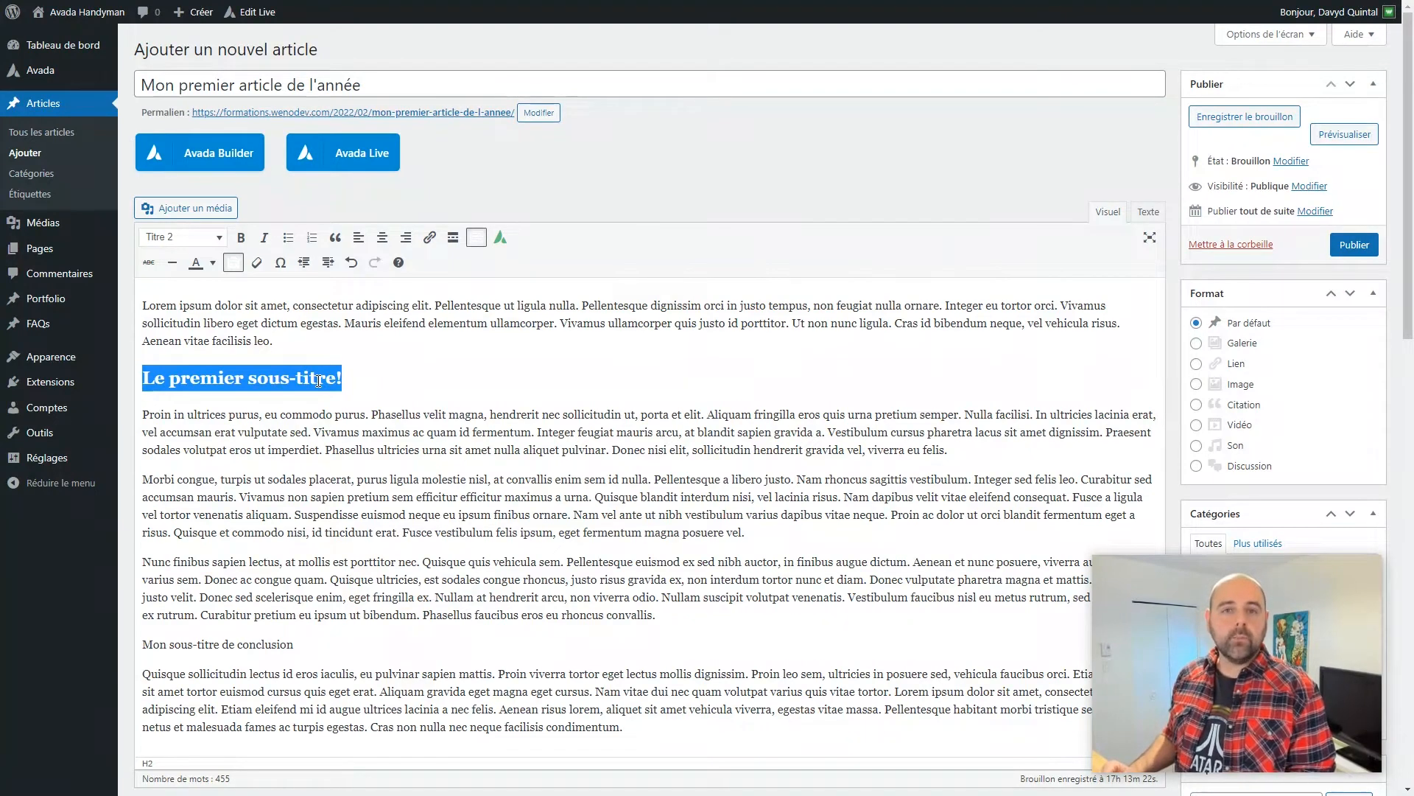
left_click(314, 647)
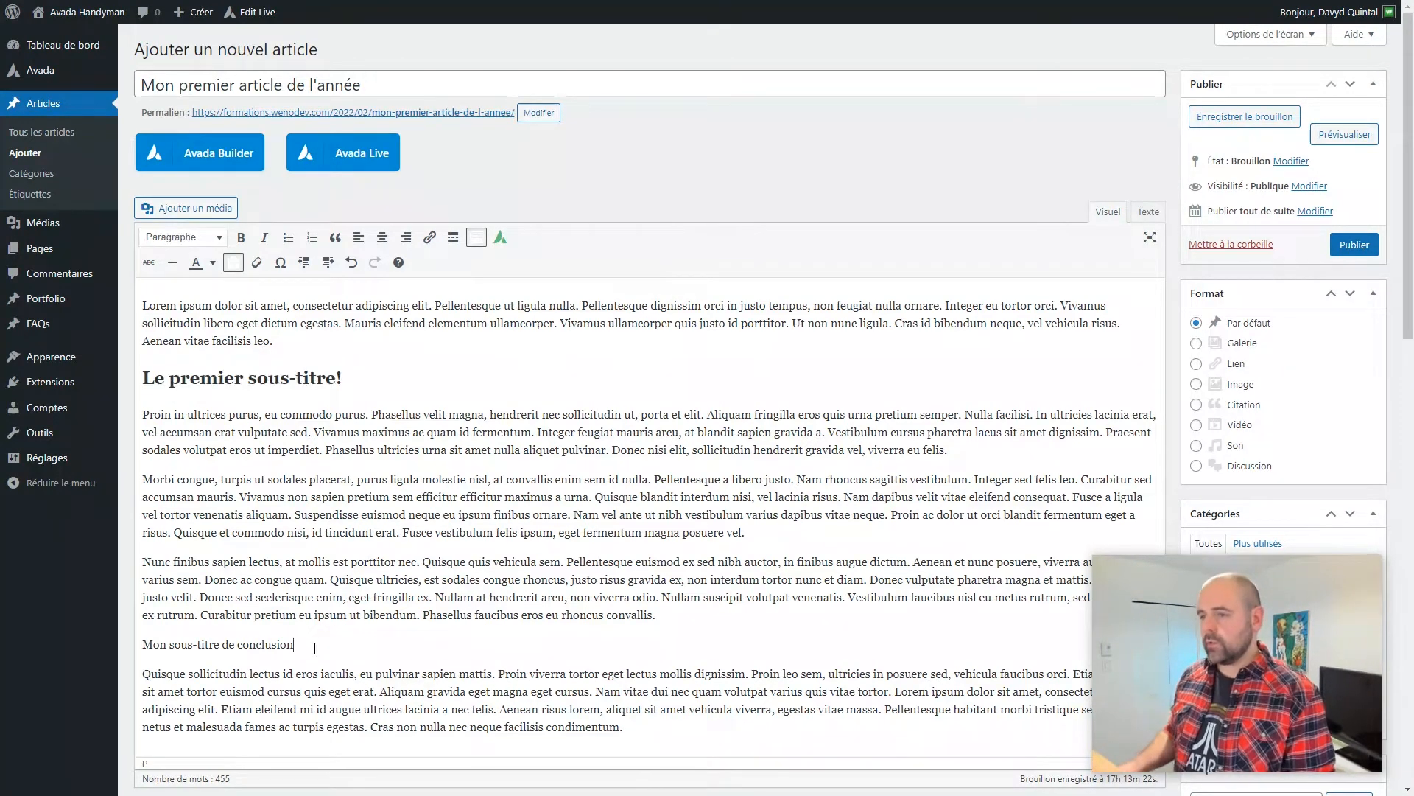
triple_click(315, 647)
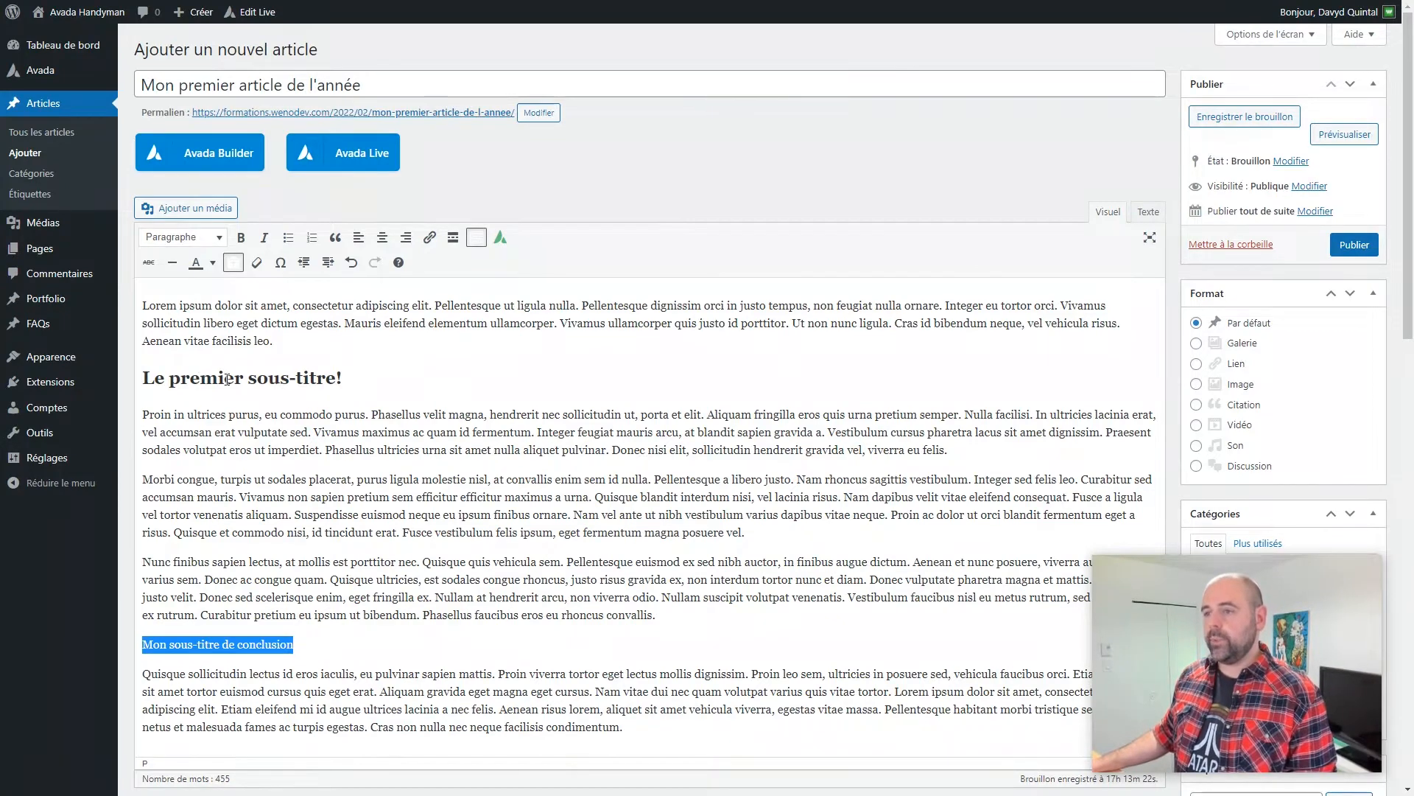
left_click(209, 239)
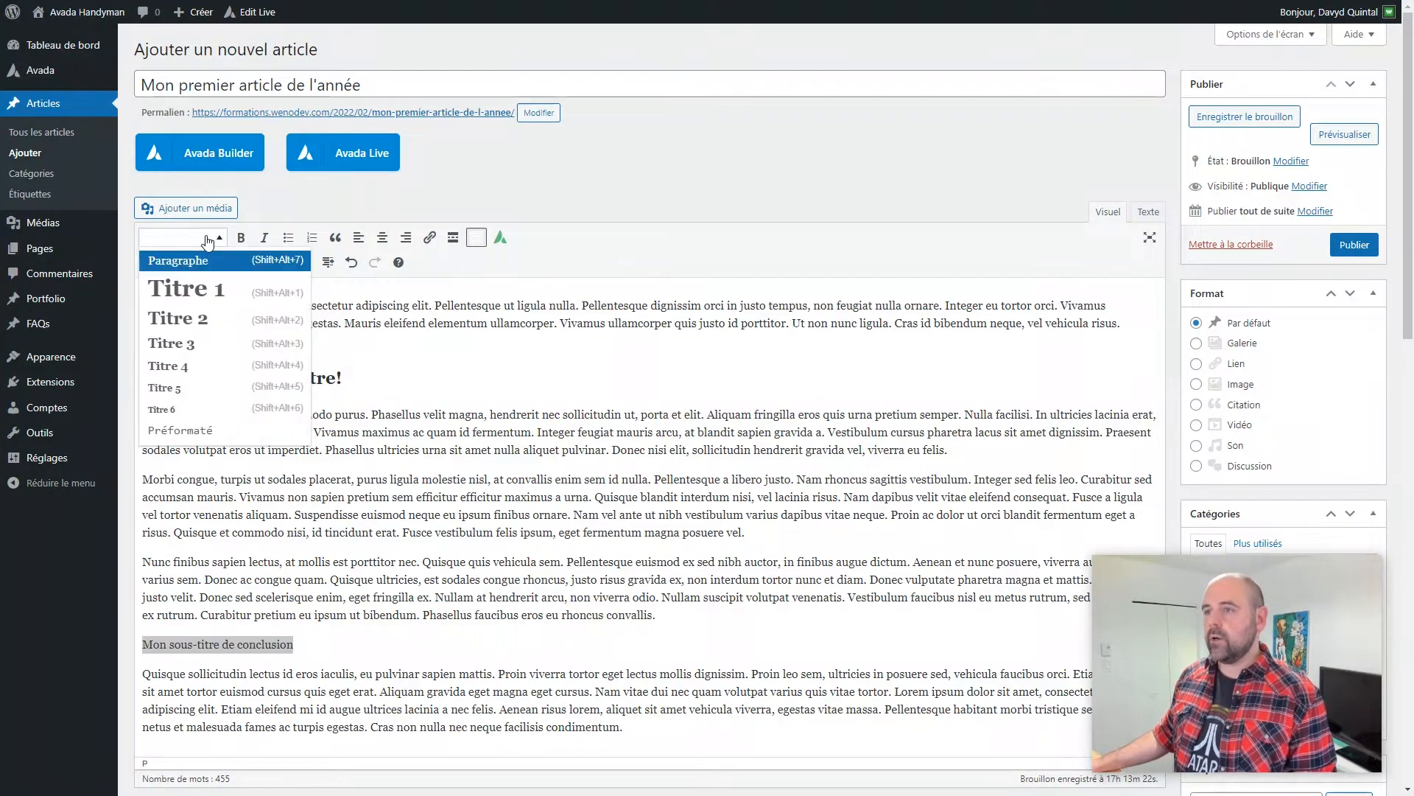
left_click(191, 321)
left_click_drag(143, 363, 491, 537)
left_click(491, 537)
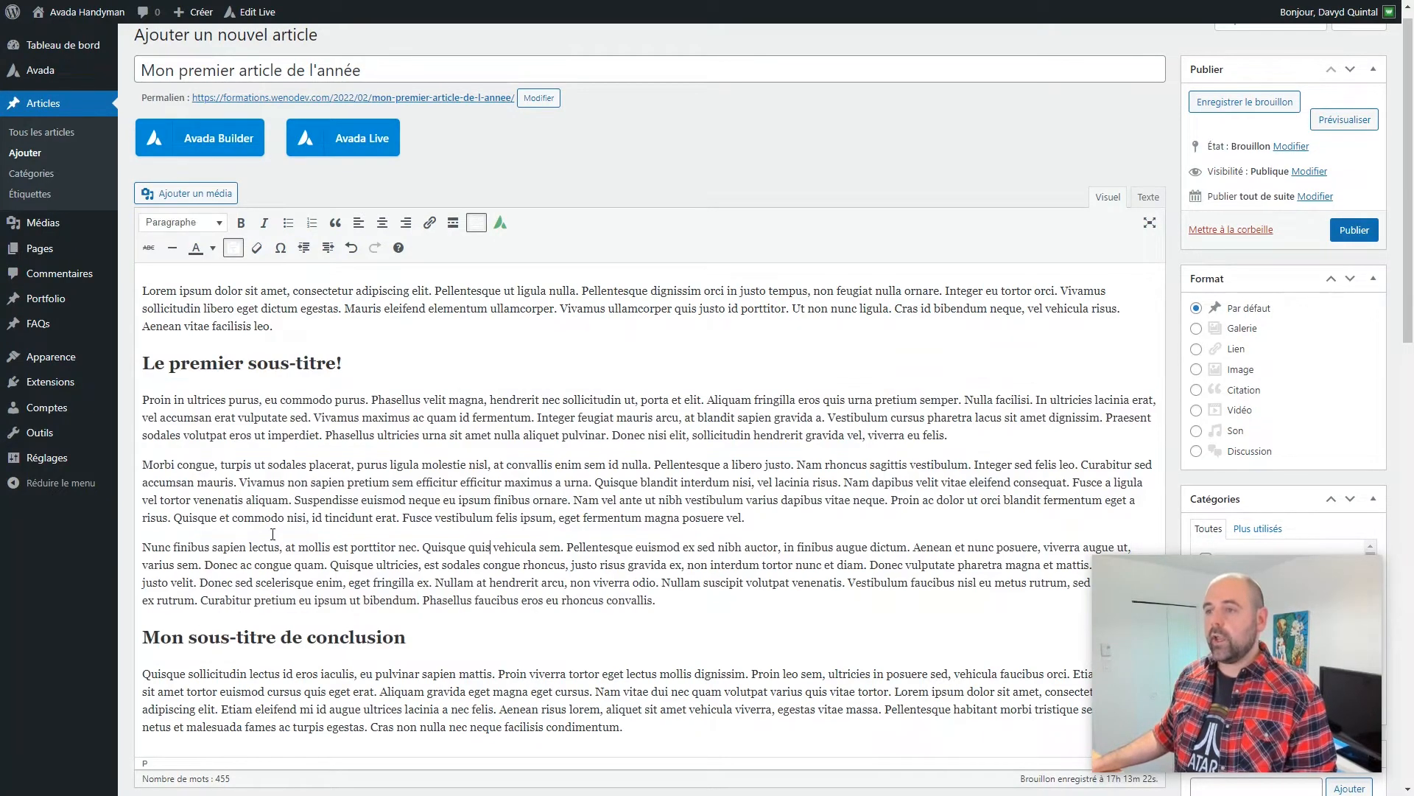
Step: Insert the line "Sous-sous-section 1" below the paragraph that begins "Proin in ultrices purus"
left_click(970, 436)
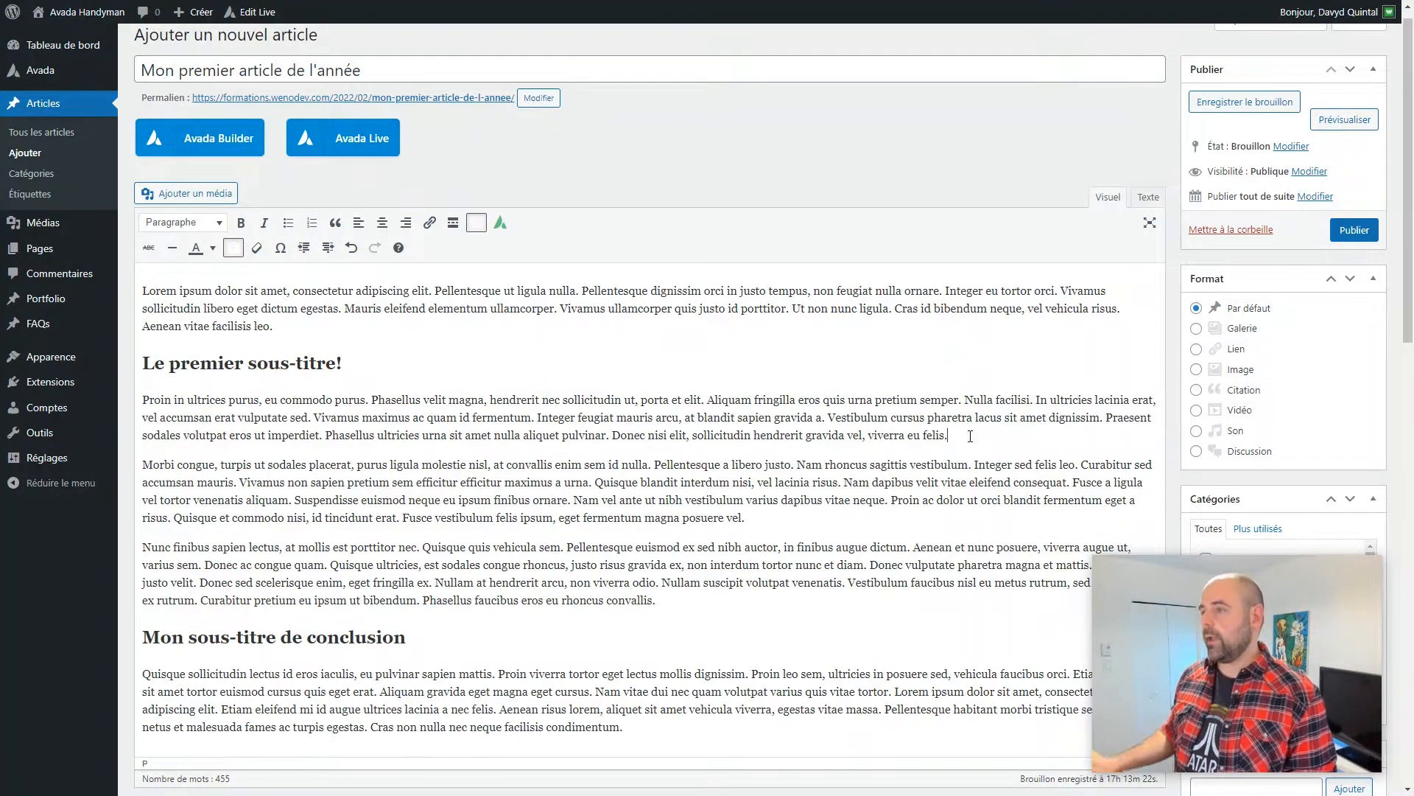
key("Return")
type("SOus-")
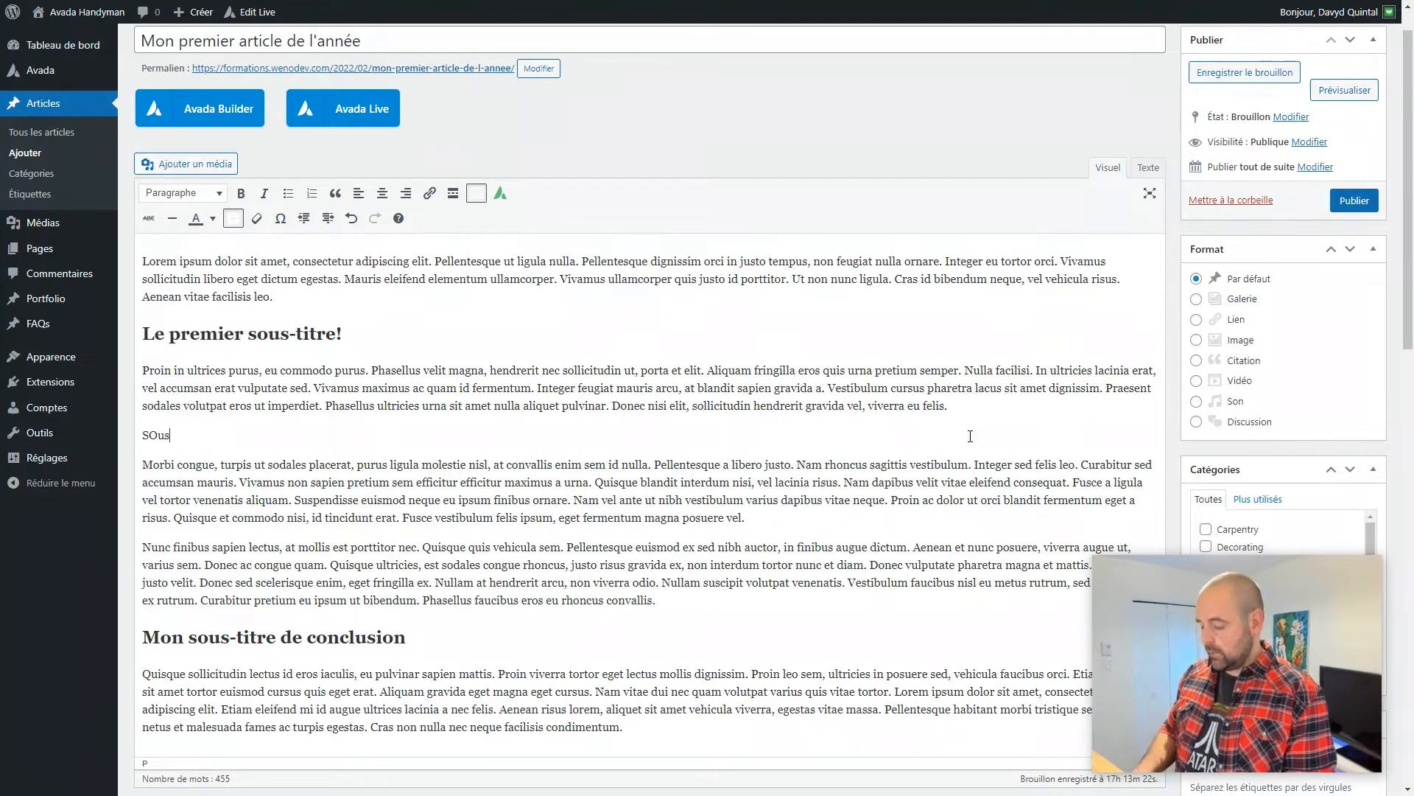
key("BackSpace")
key("BackSpace")
type("ou")
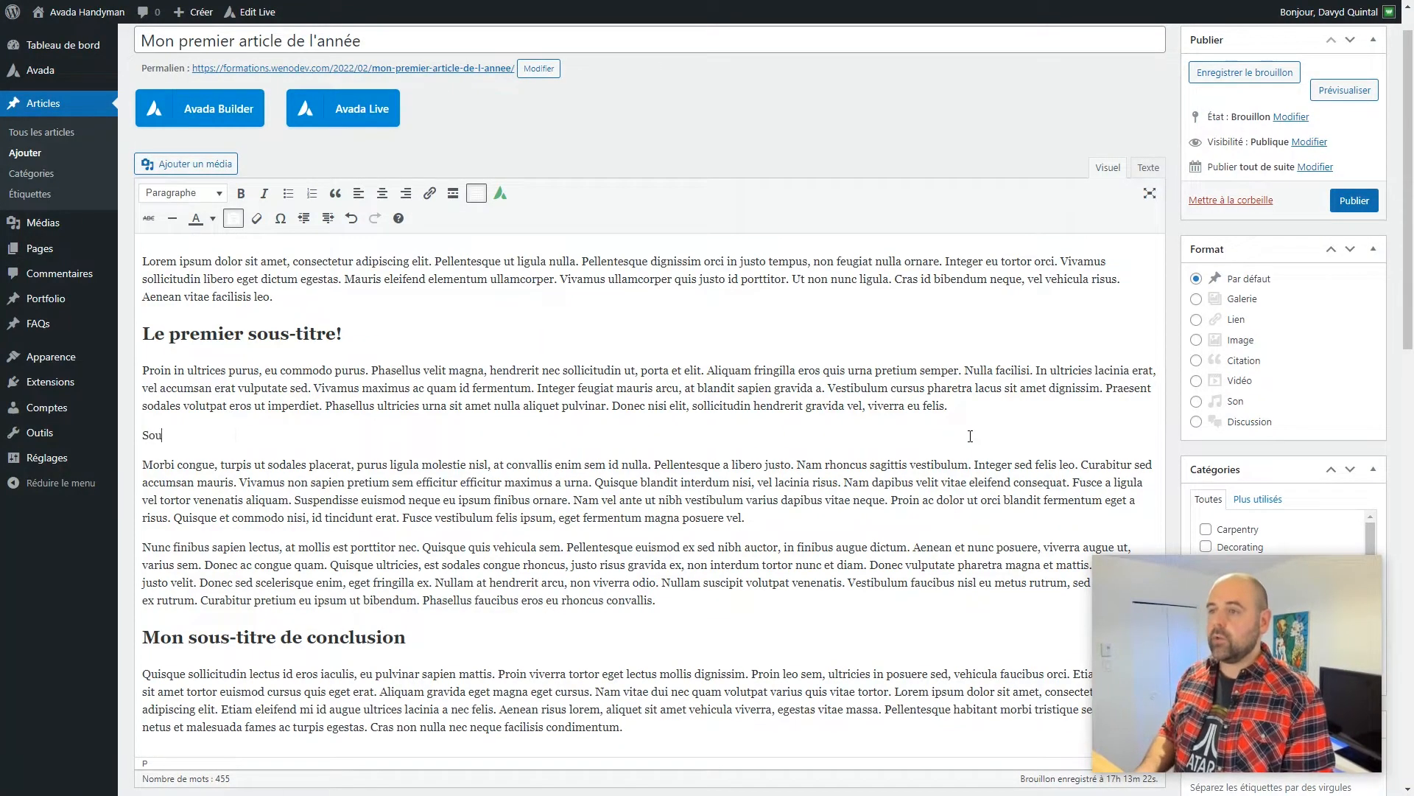
type("s-section")
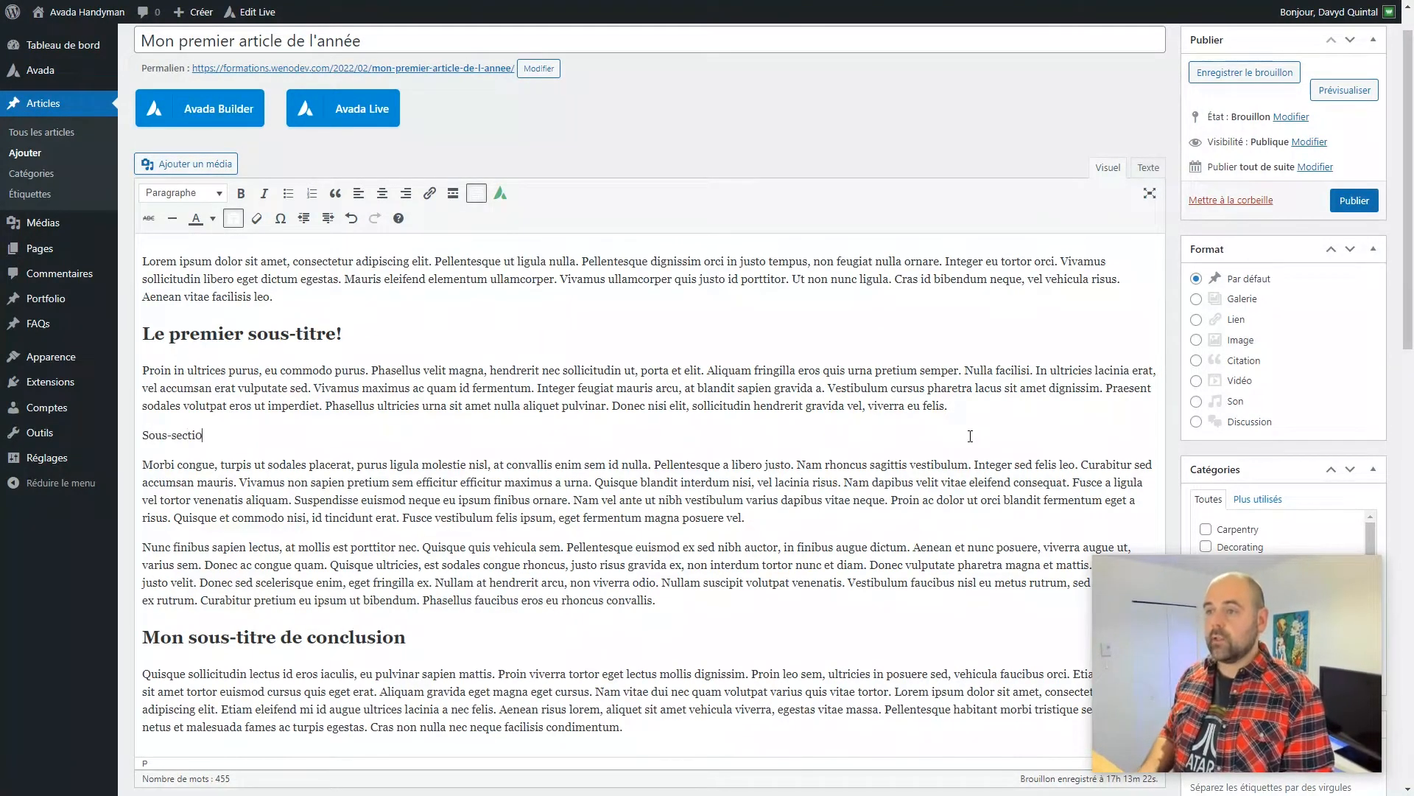
key("BackSpace")
key("BackSpace")
key("BackSpace")
key("BackSpace")
key("BackSpace")
key("BackSpace")
key("BackSpace")
type("sous")
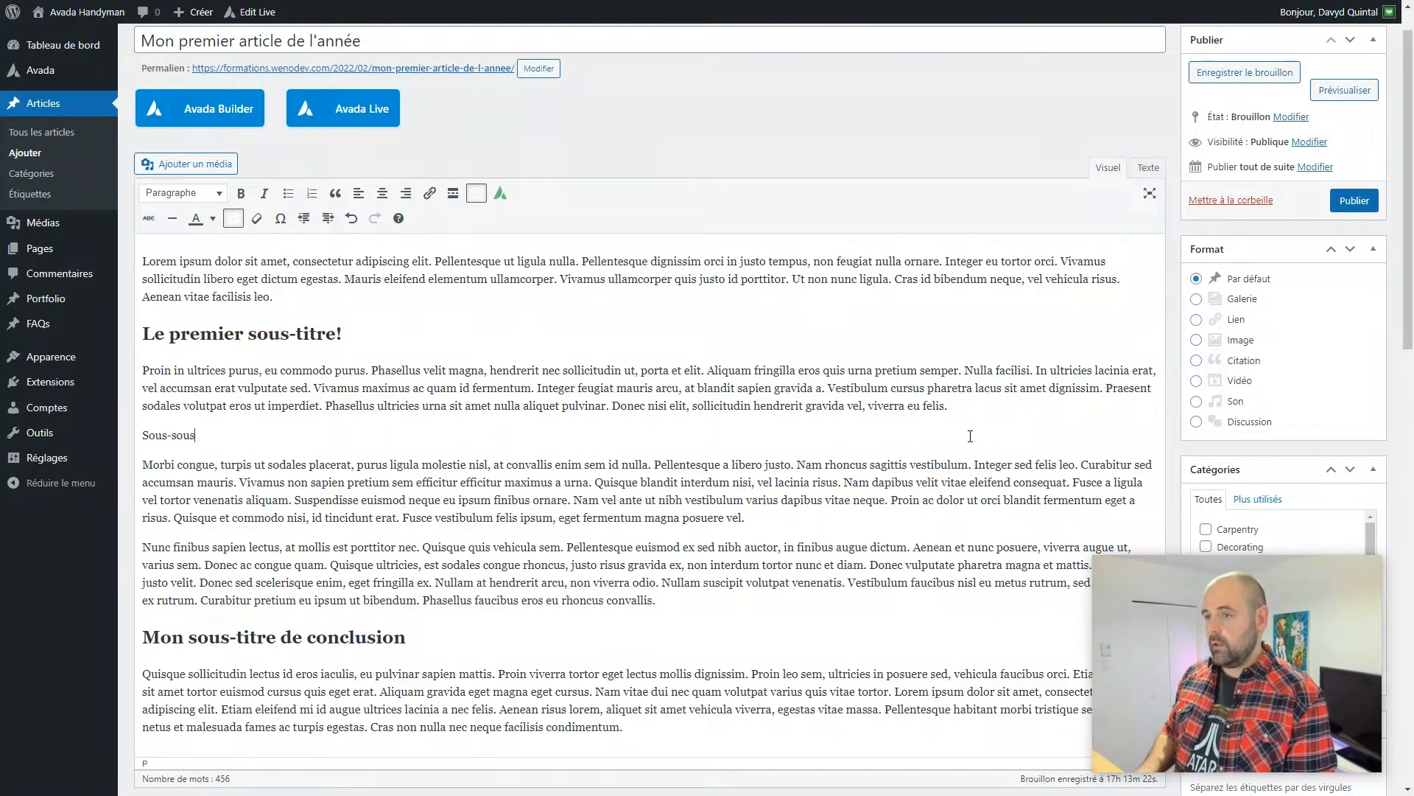
type("-section")
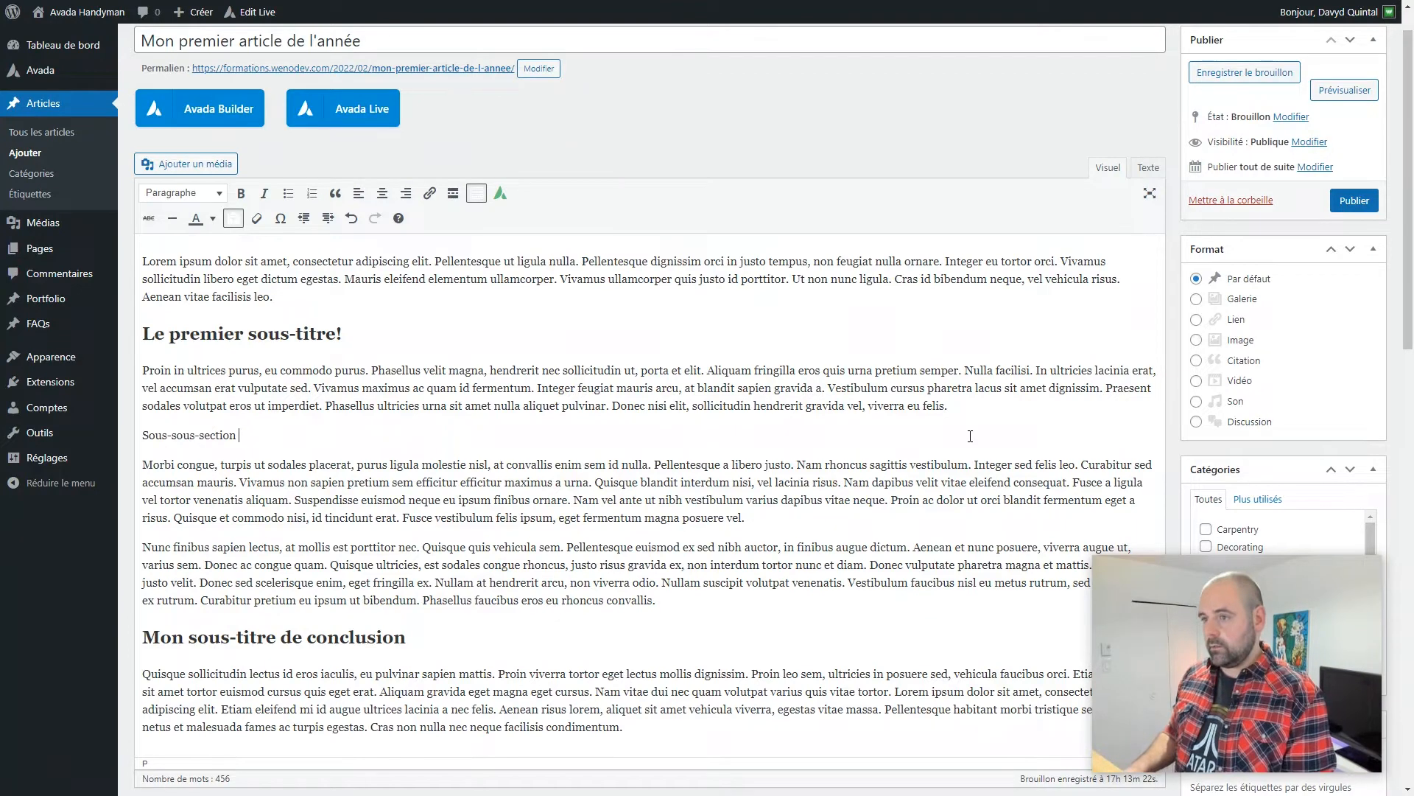
type("1")
Step: Copy the "Sous-sous-section 1" line below the "Morbi congue" paragraph and renumber the copy as "Sous-sous-section 2"
key("shift+Home")
key("ctrl+c")
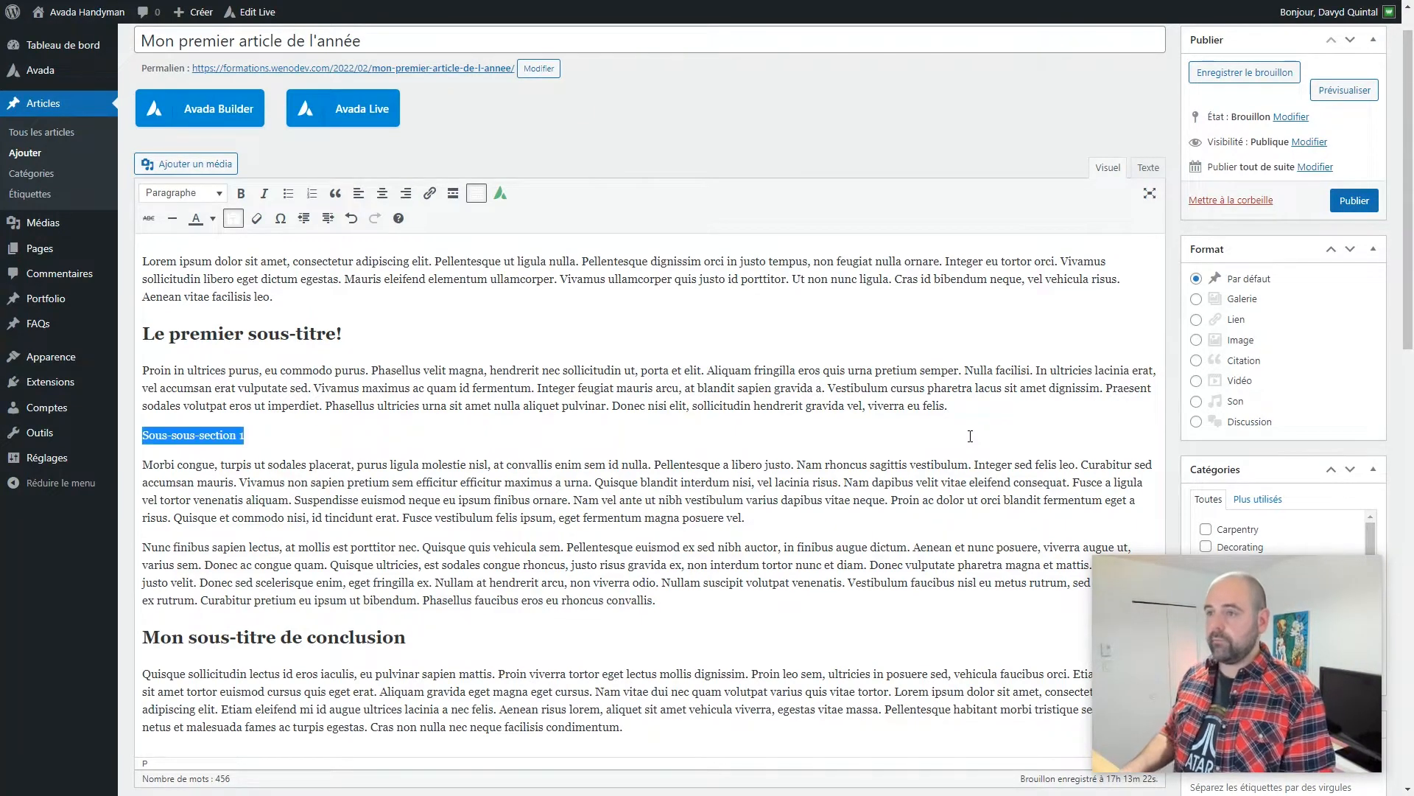
key("Left")
key("Down")
key("End")
key("Return")
key("ctrl+v")
key("BackSpace")
type("2")
Step: Format the lines "Sous-sous-section 2" and "Sous-sous-section 1" as Titre 3
key("shift+Home")
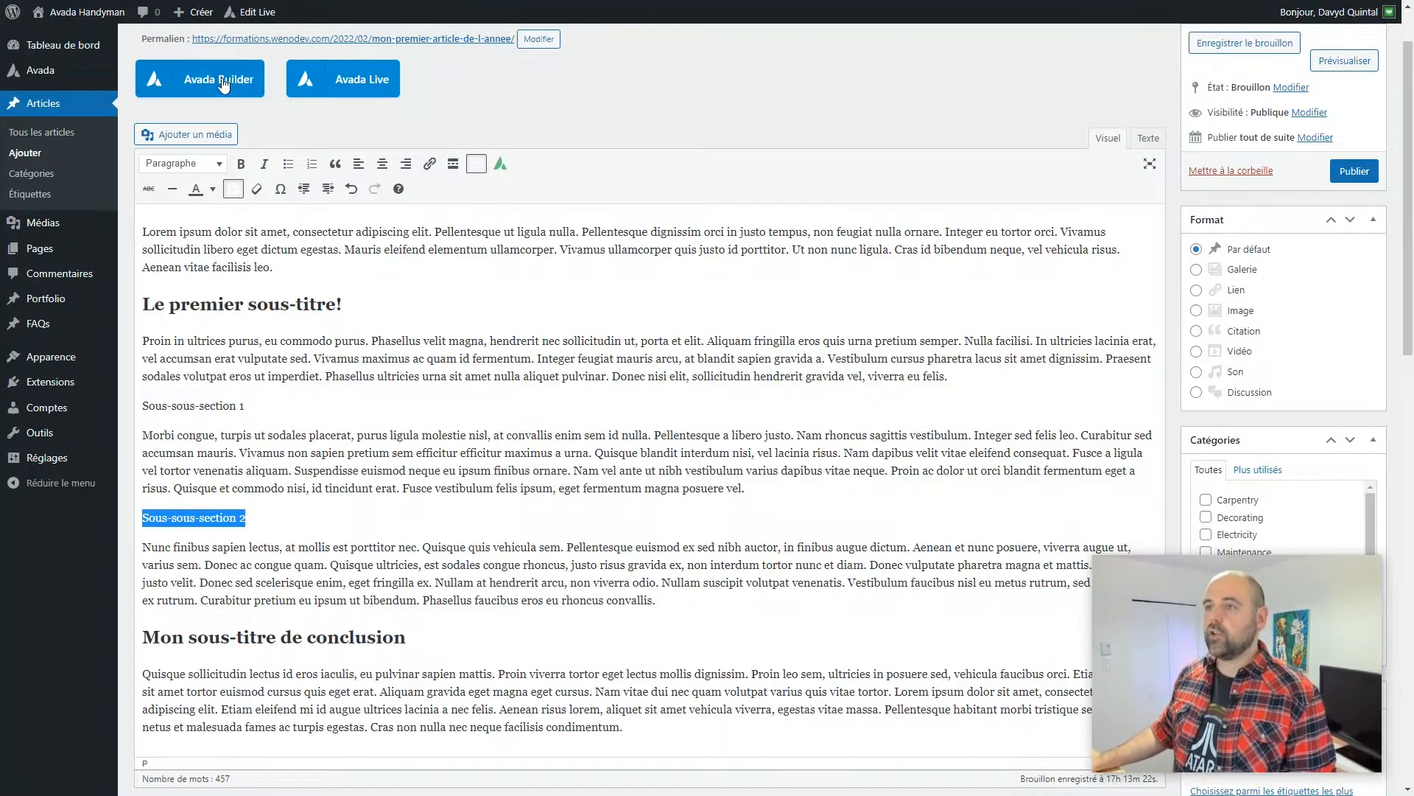
left_click(210, 163)
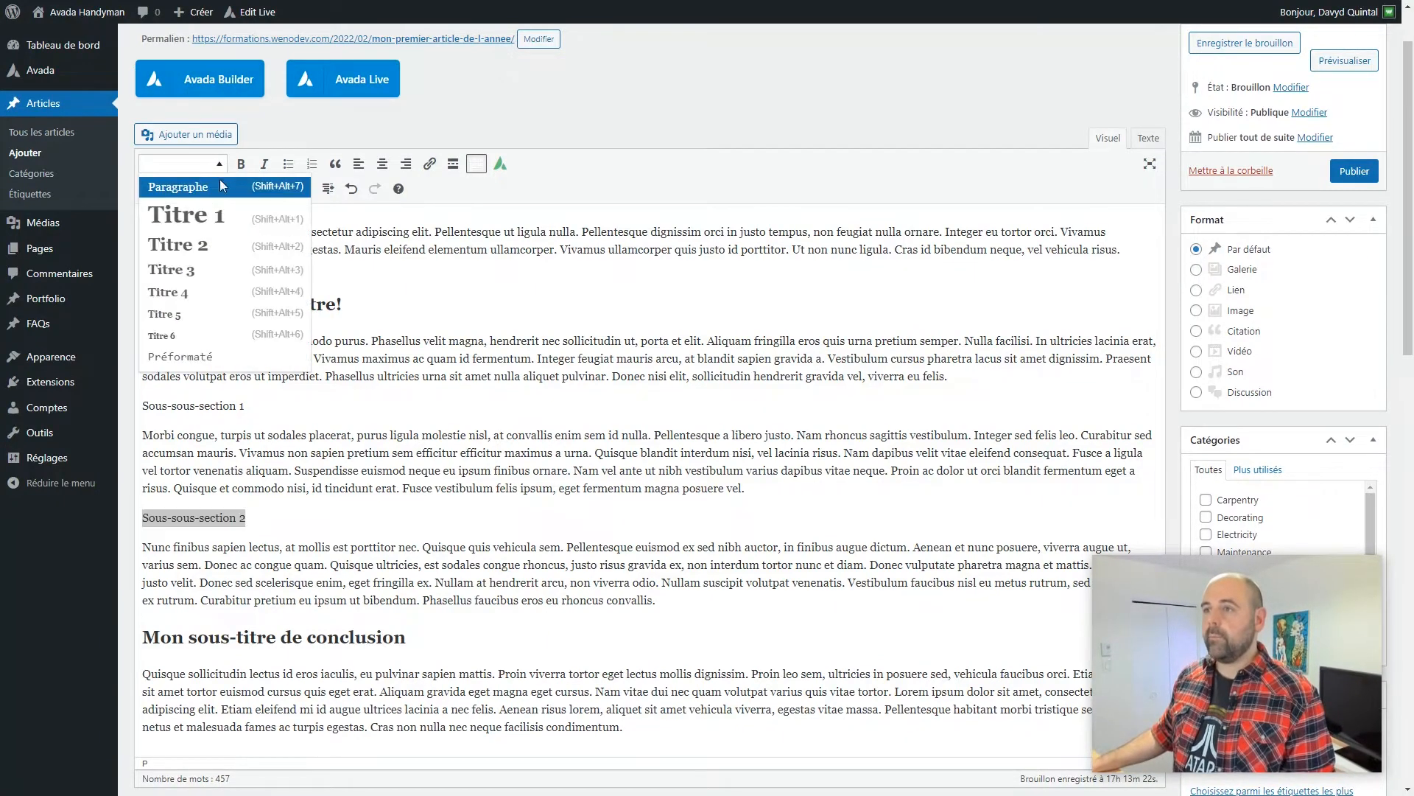
left_click(177, 269)
left_click(263, 406)
key("shift+Home")
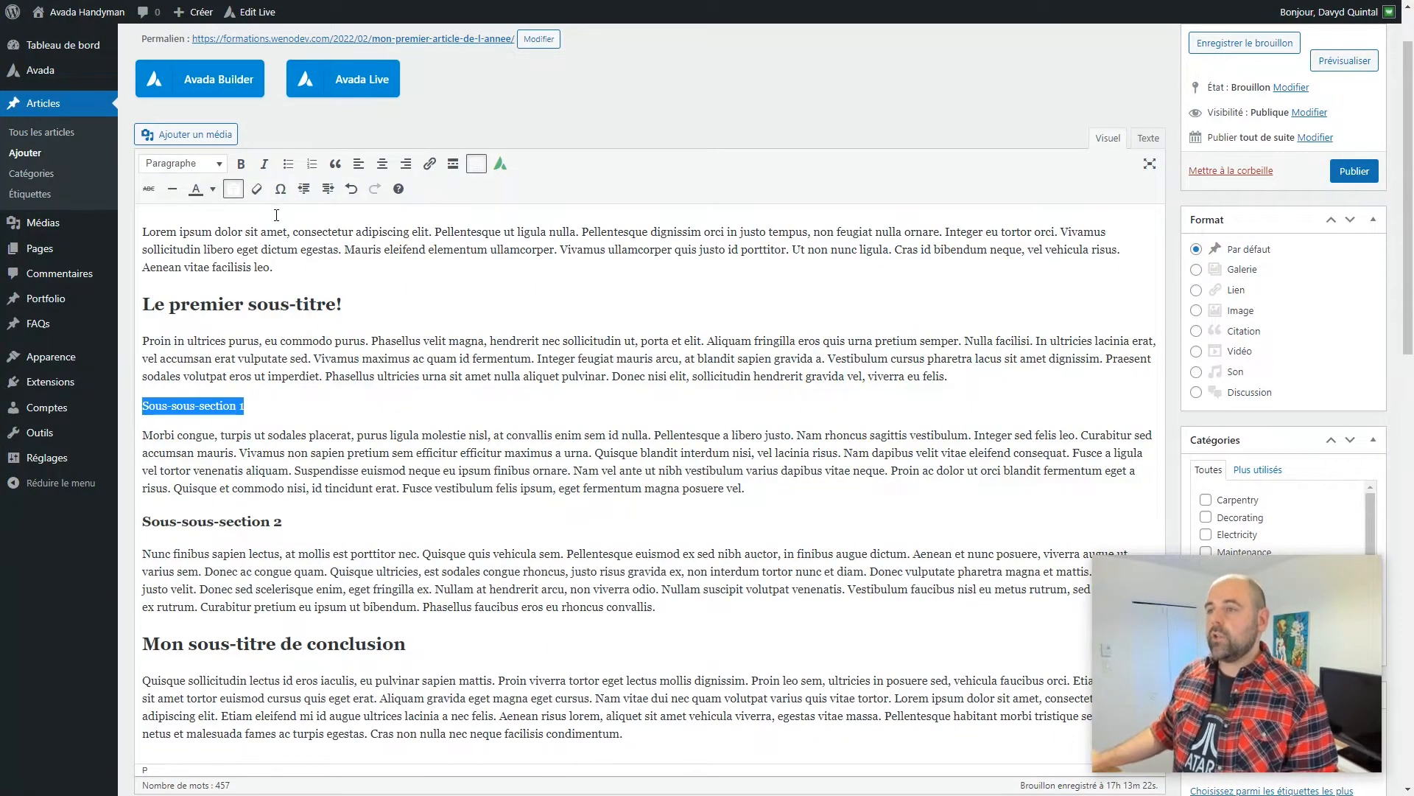
left_click(219, 163)
left_click(171, 269)
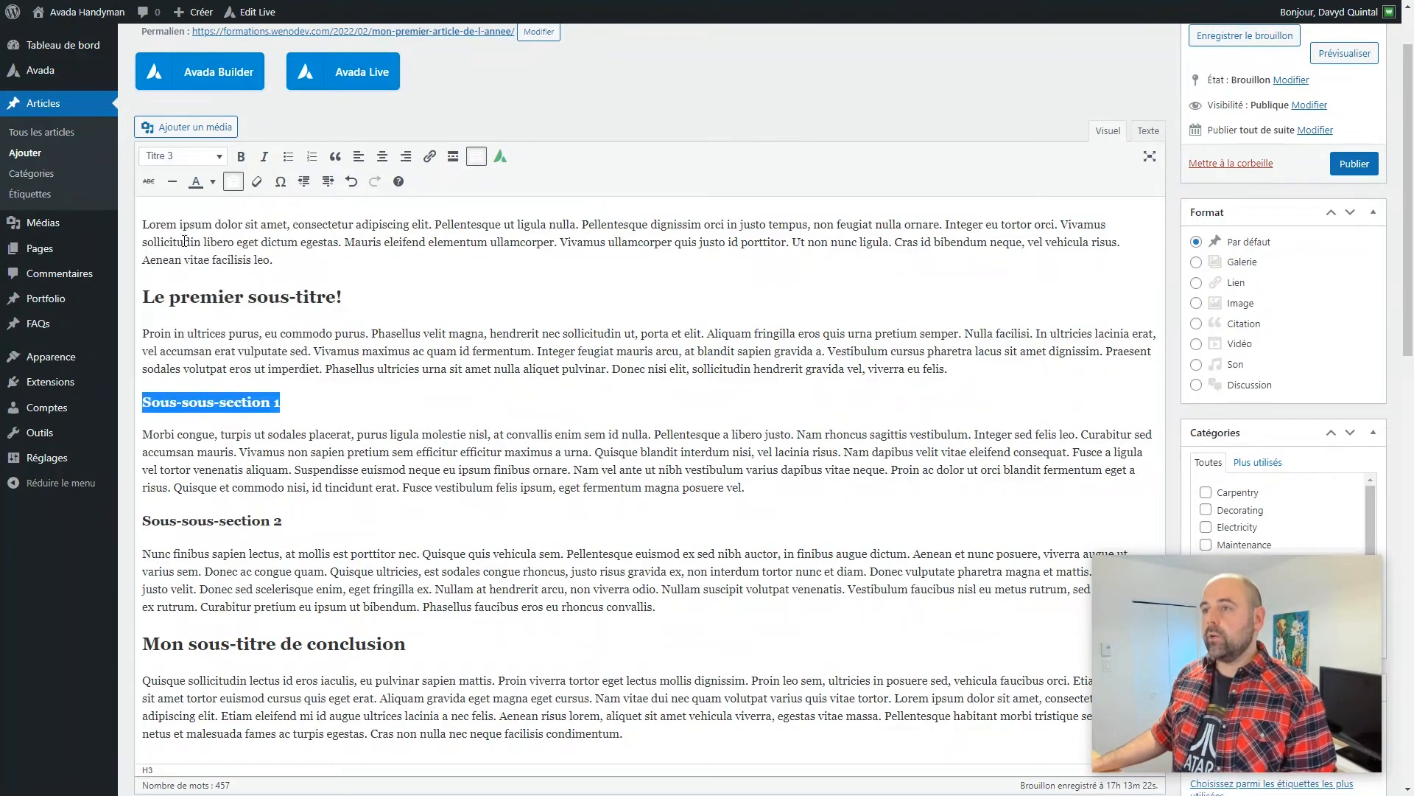
Step: Examine the available heading levels, from Titre 1 to Titre 6, and the article's main title
left_click(221, 156)
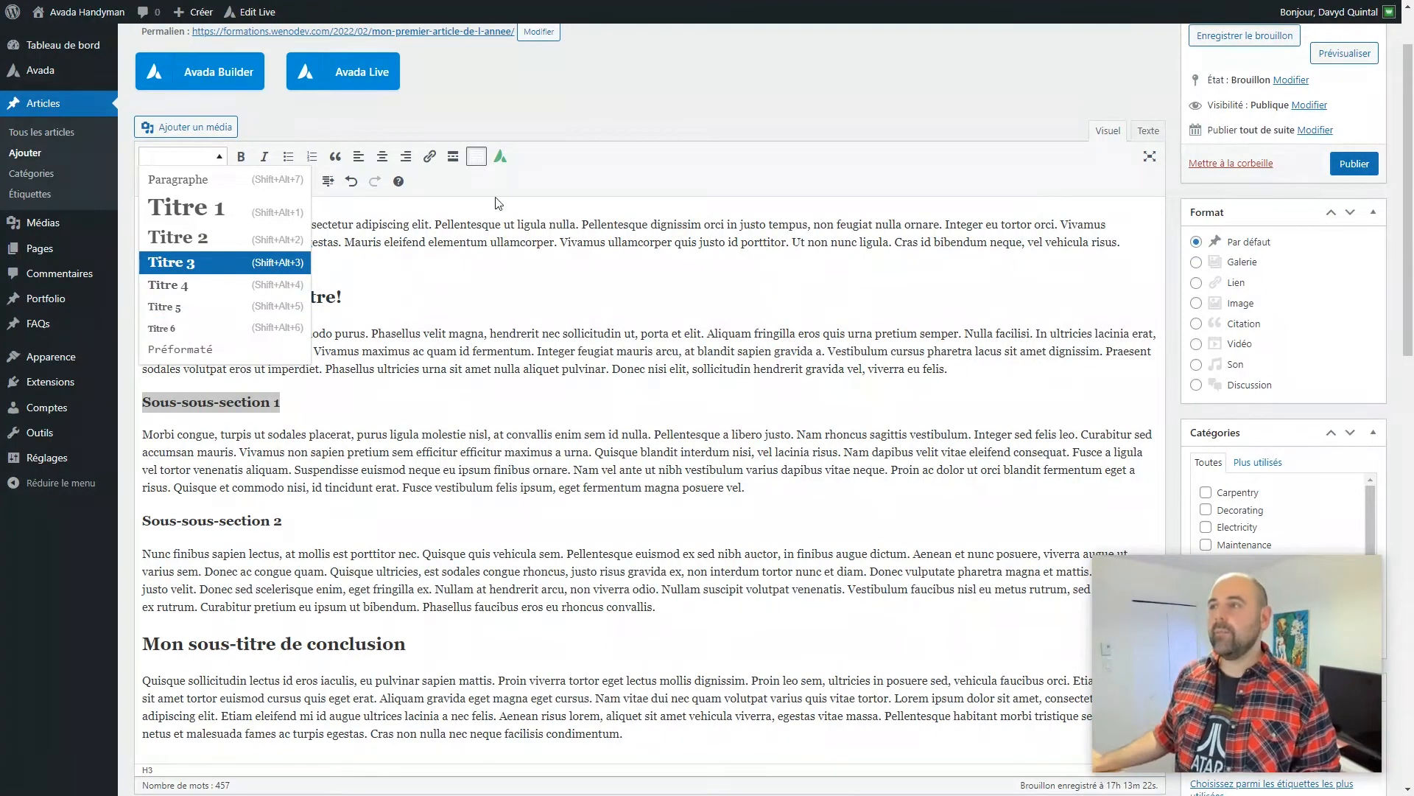
left_click(546, 116)
scroll(546, 116, "up", 2)
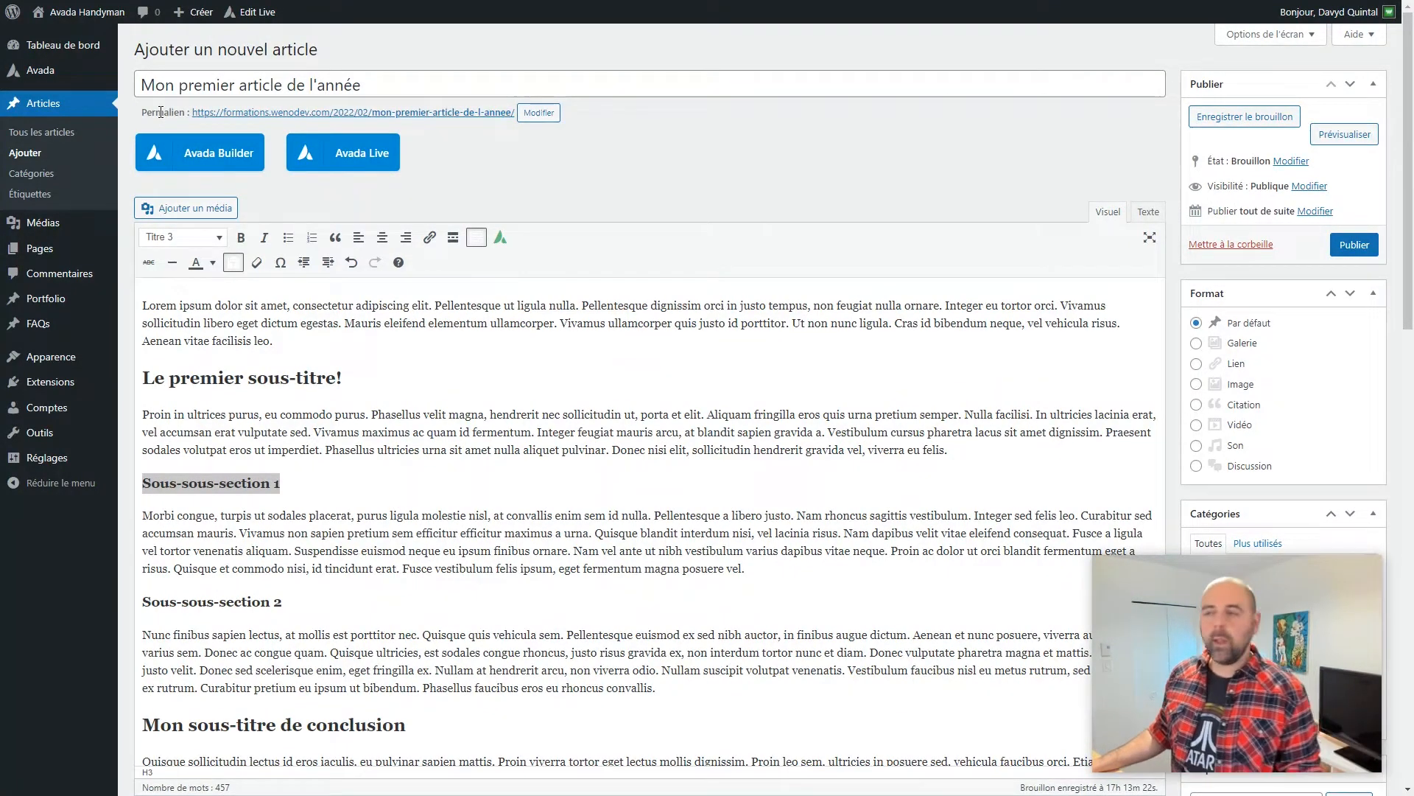
Step: Split the paragraph under "Sous-sous-section 1" into two after "efficitur maximus a urna."
left_click(313, 514)
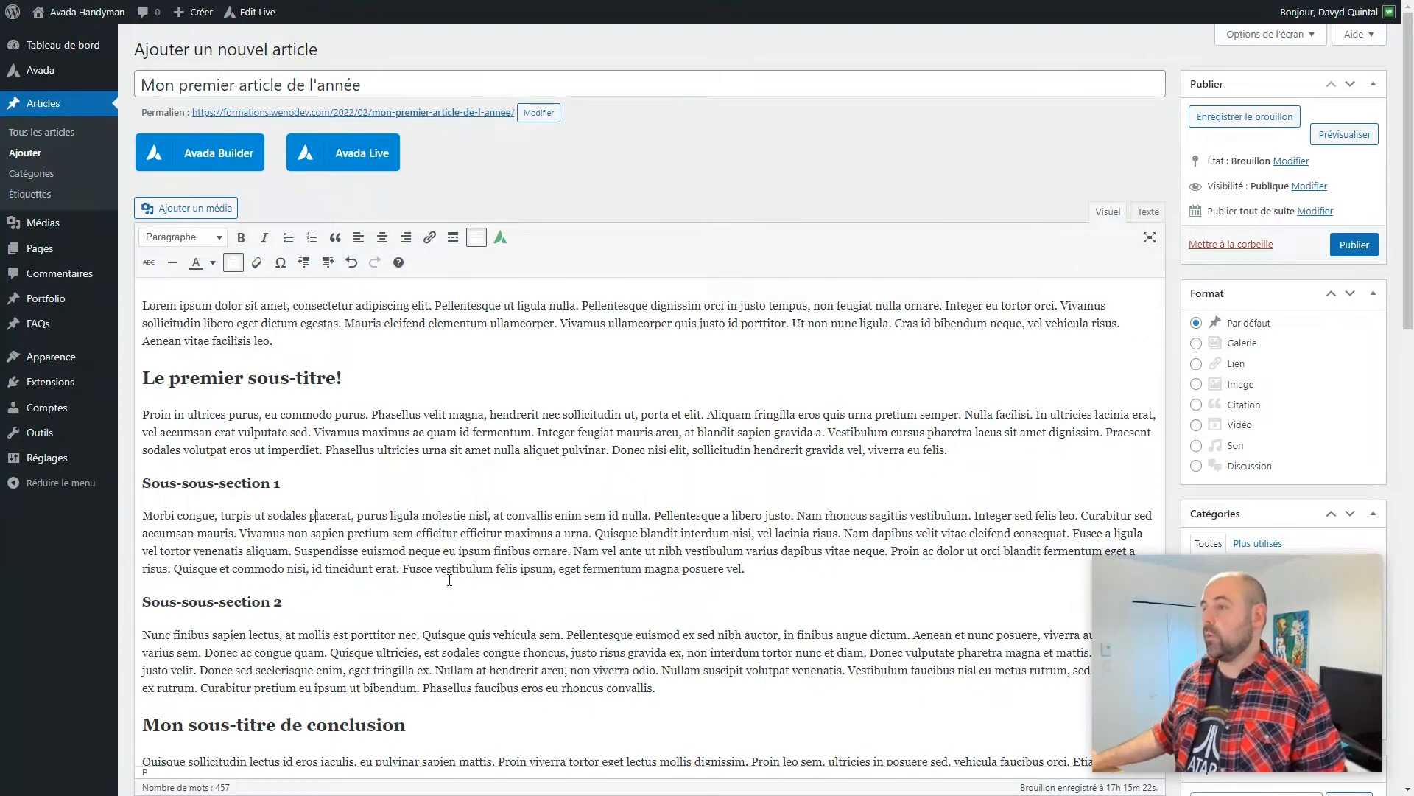
scroll(450, 580, "down", 2)
left_click(592, 386)
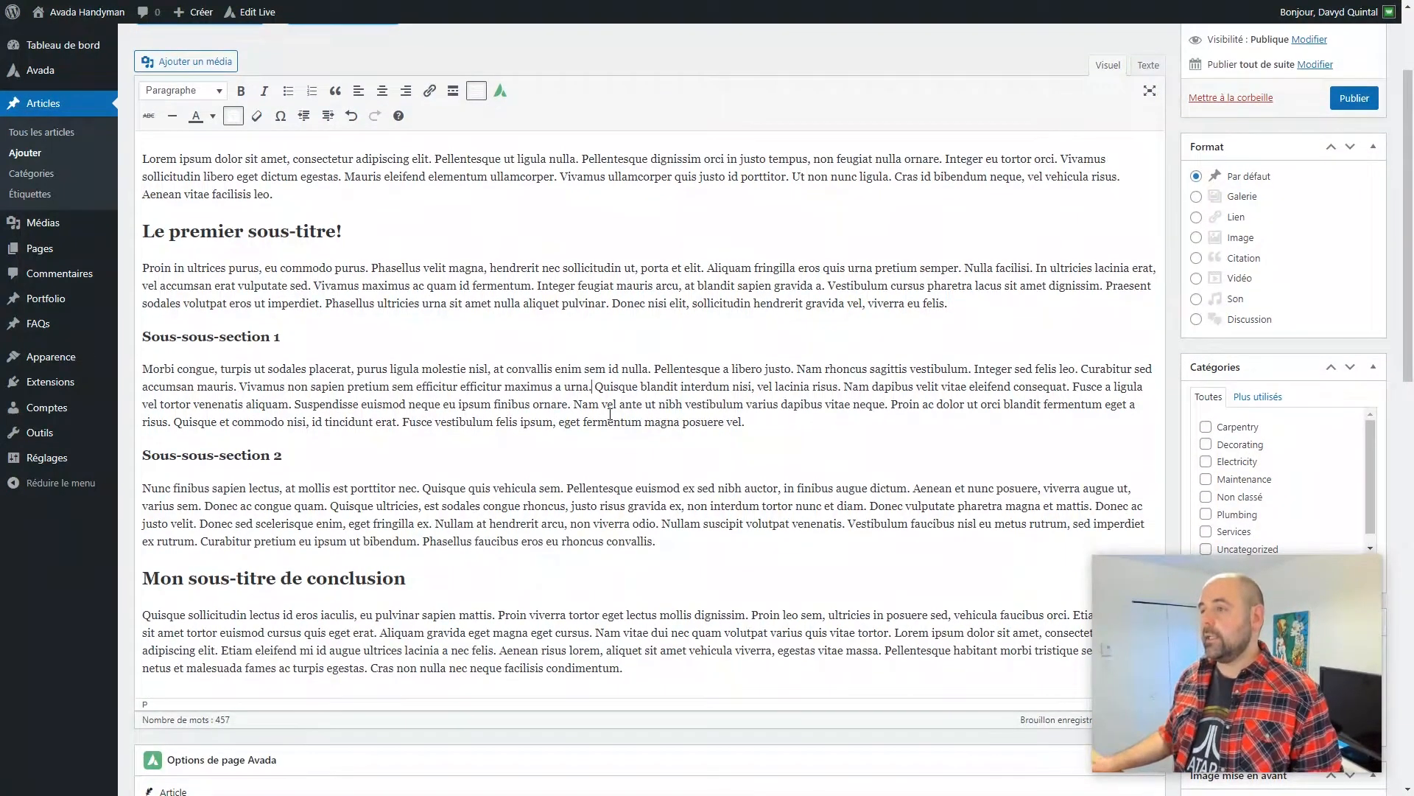
key("Delete")
key("Return")
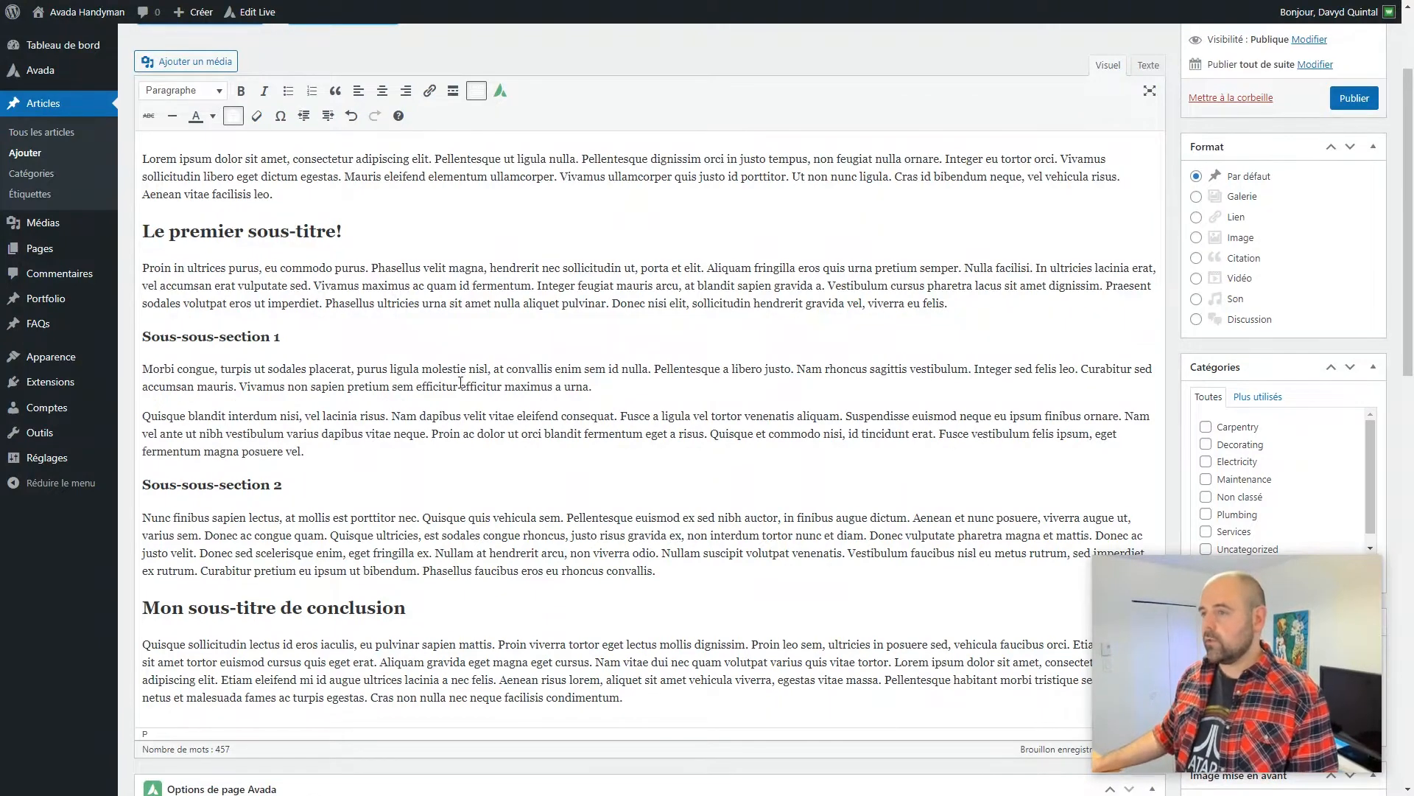
Step: Split the "Quisque blandit" paragraph into separate paragraphs after "vel lacinia risus.", "vitae eleifend consequat." and "ipsum finibus ornare."
left_click(389, 416)
key("Delete")
key("Return")
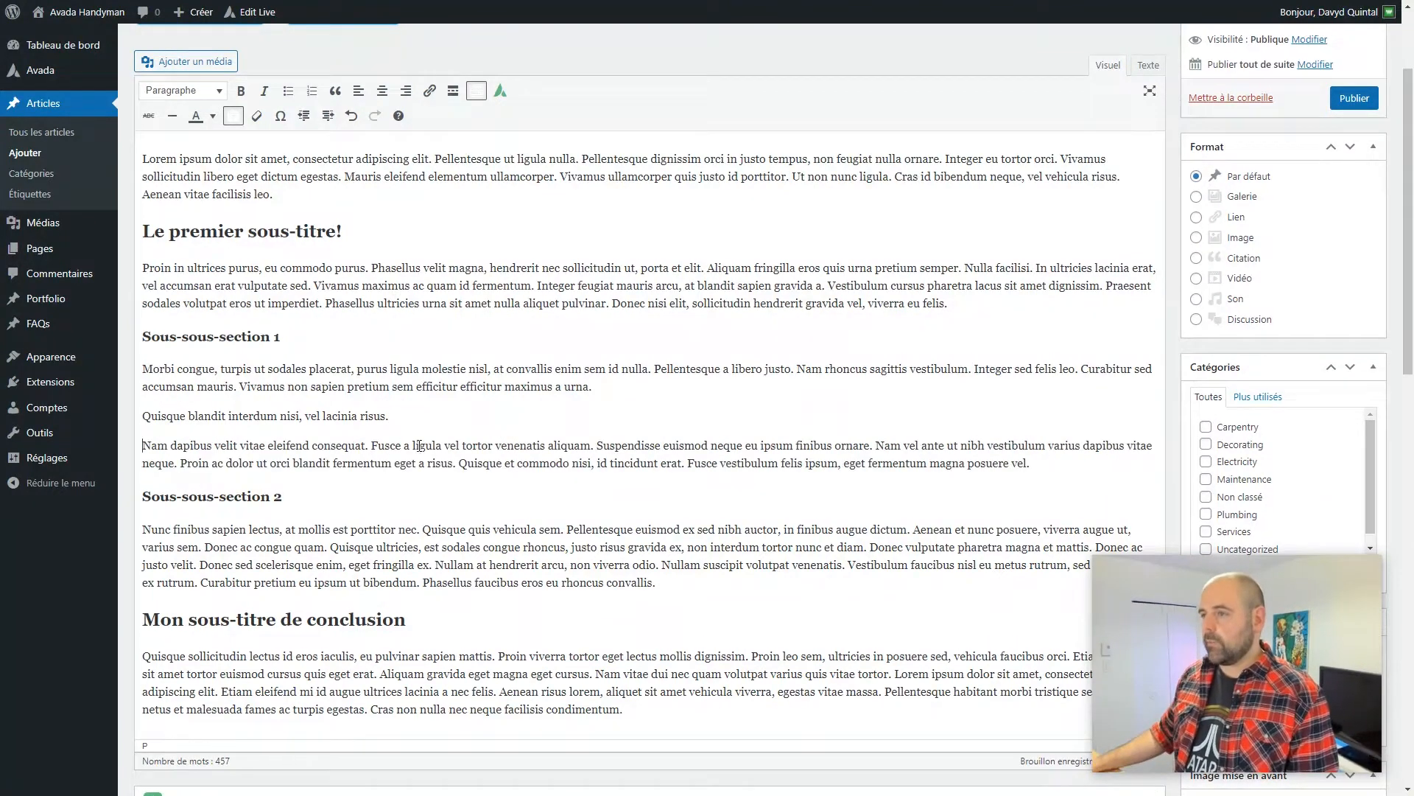
left_click(370, 445)
key("Delete")
key("Return")
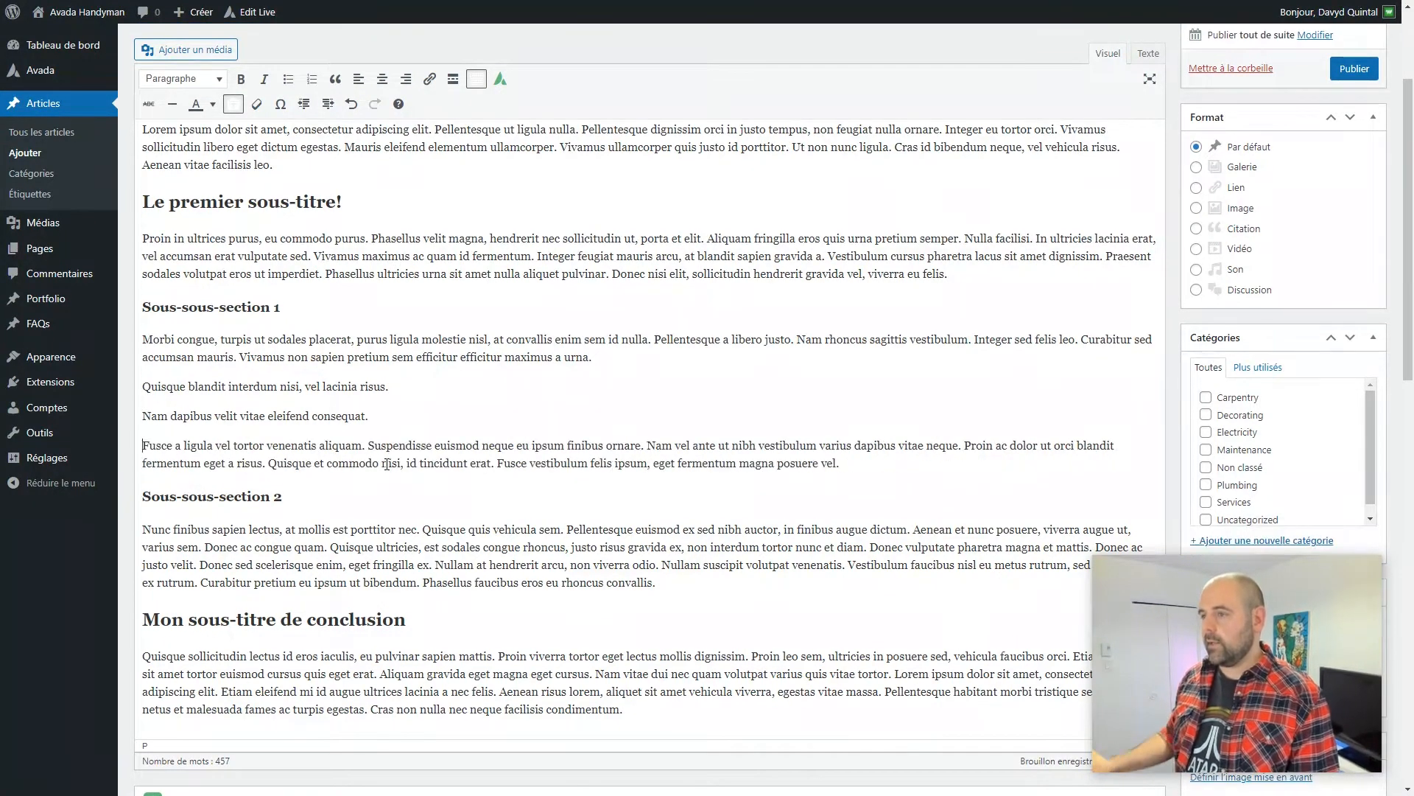
left_click(643, 445)
key("Delete")
key("Return")
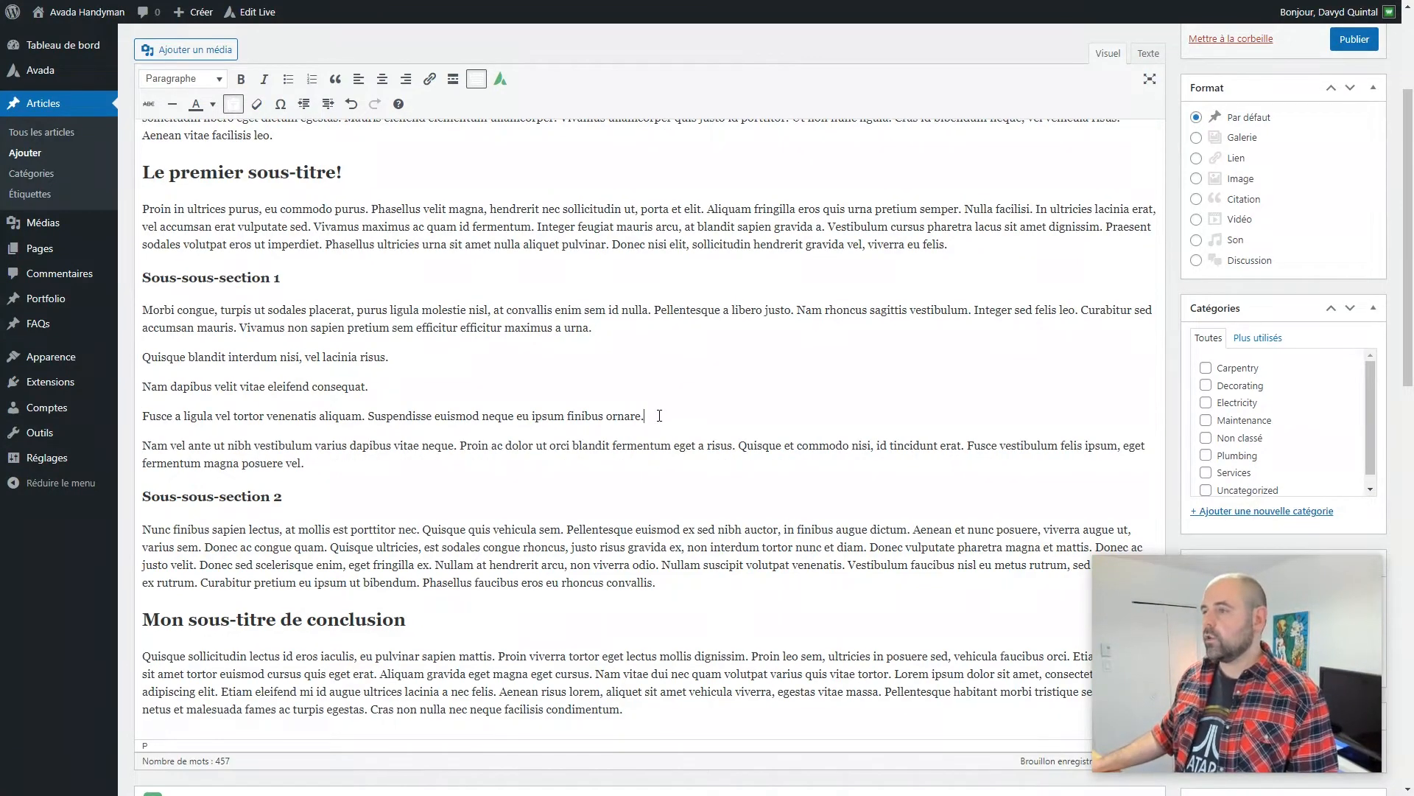
Step: Format the three short paragraphs from "Quisque blandit" to "finibus ornare." as a numbered list, after trying a bulleted list
key("shift+Home")
key("shift+Up")
key("shift+Up")
key("shift+Up")
key("shift+Down")
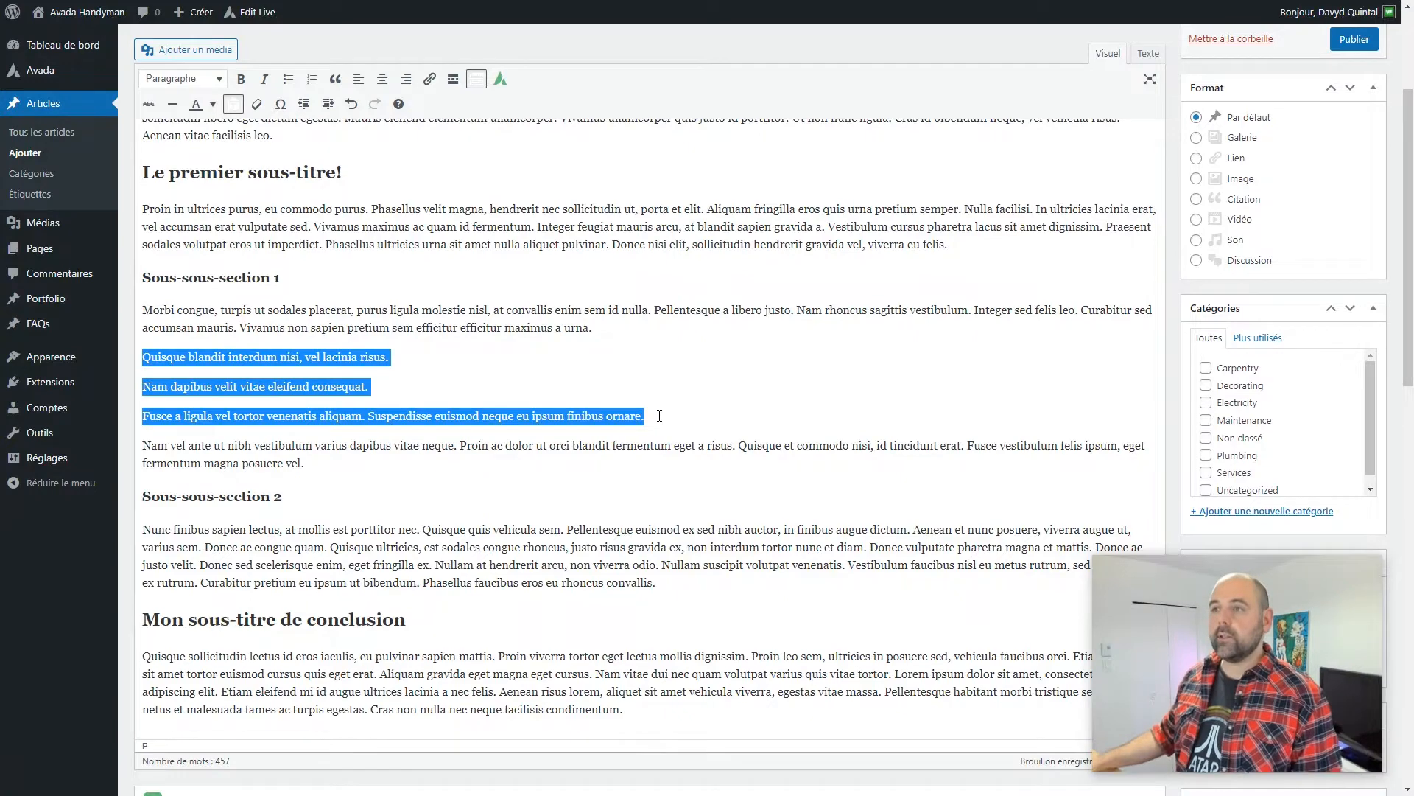
left_click(288, 79)
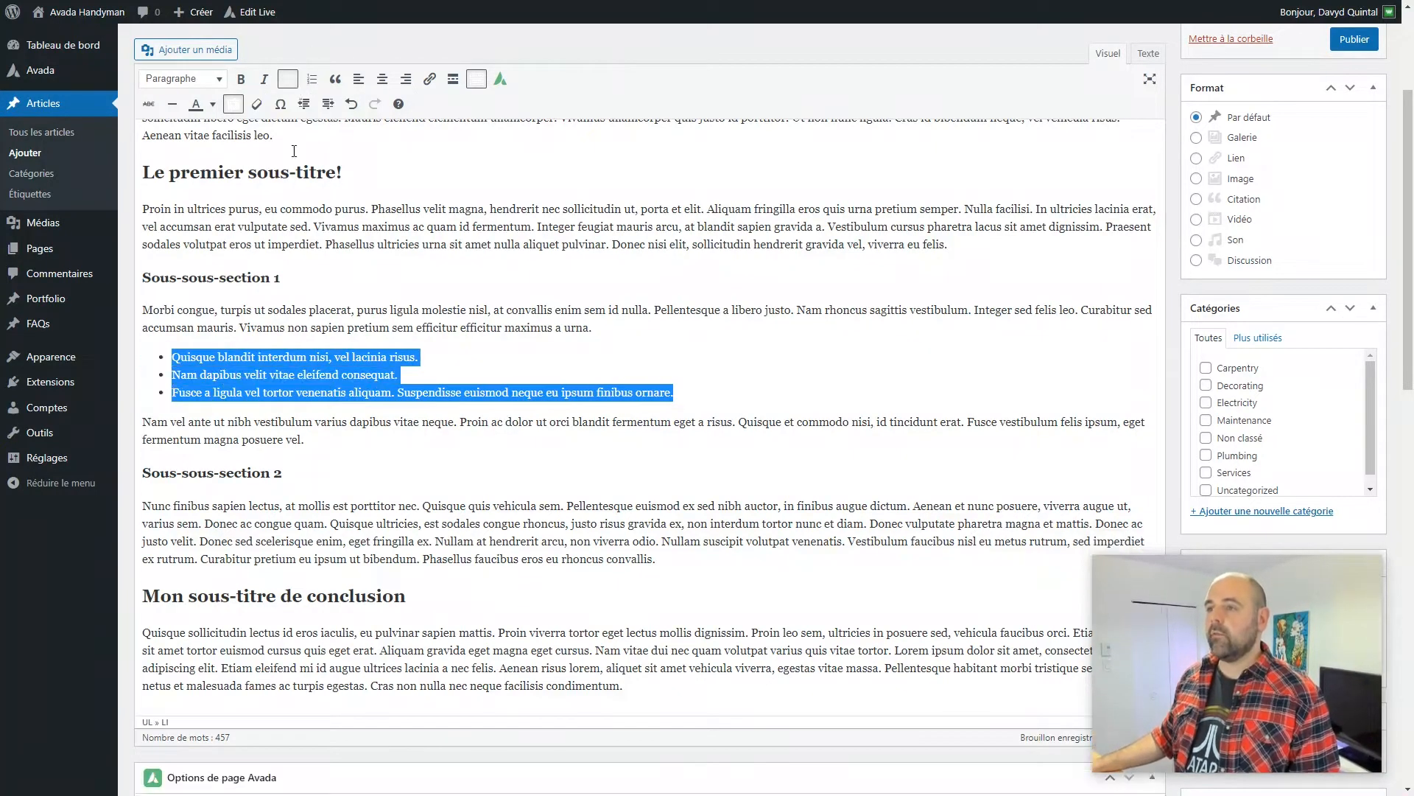
left_click(313, 80)
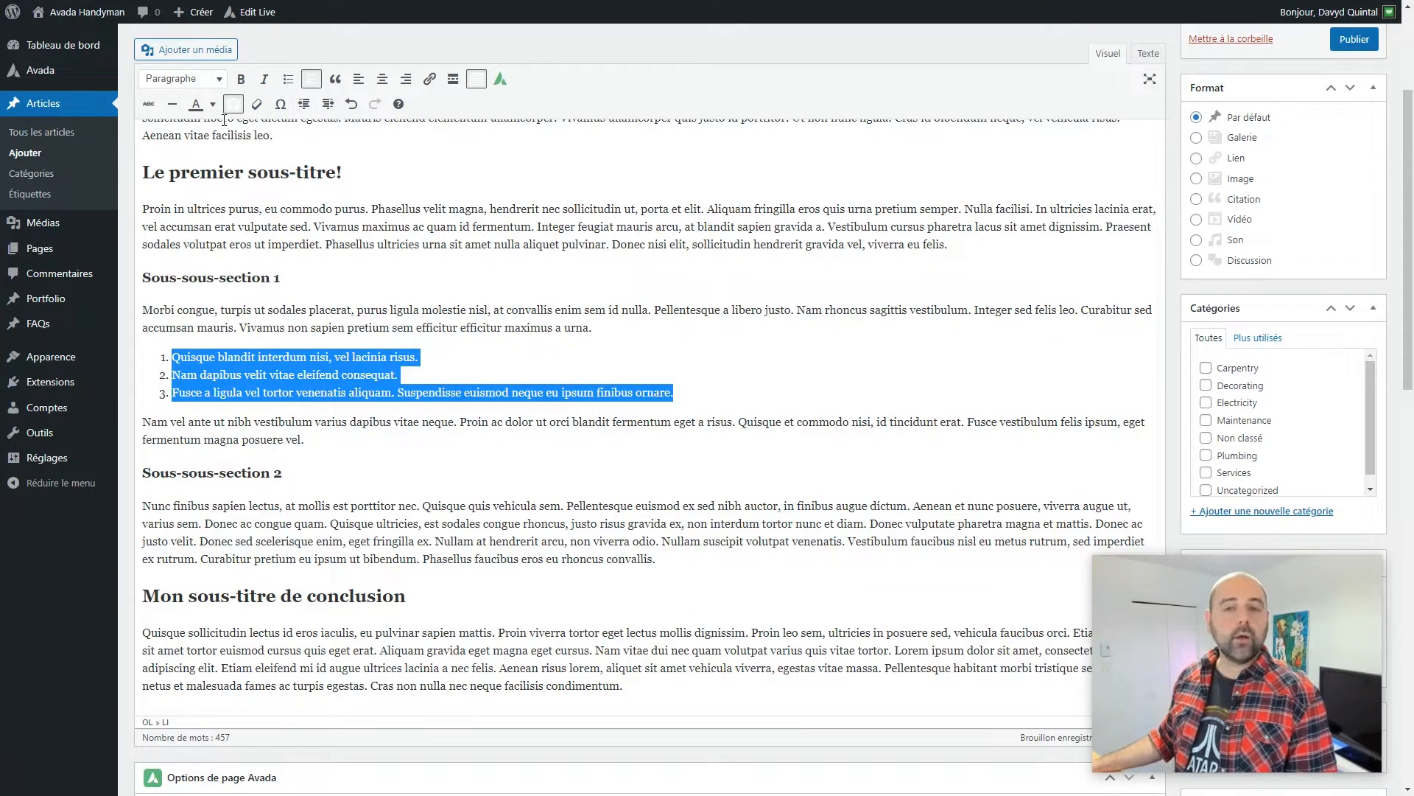
left_click(461, 229)
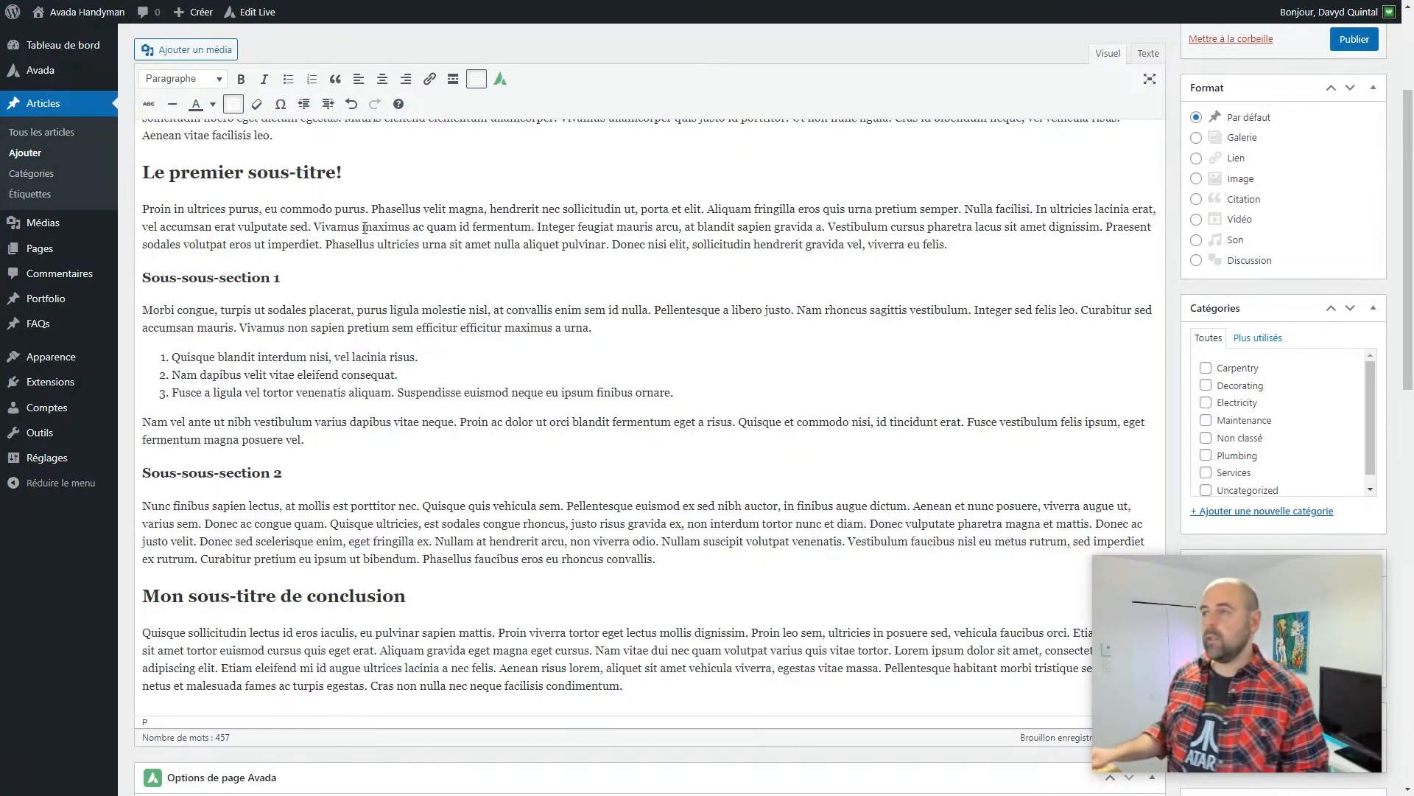
Step: Open the site's Maintenance service page in a separate browser tab and copy its web address
left_click_drag(364, 226, 454, 227)
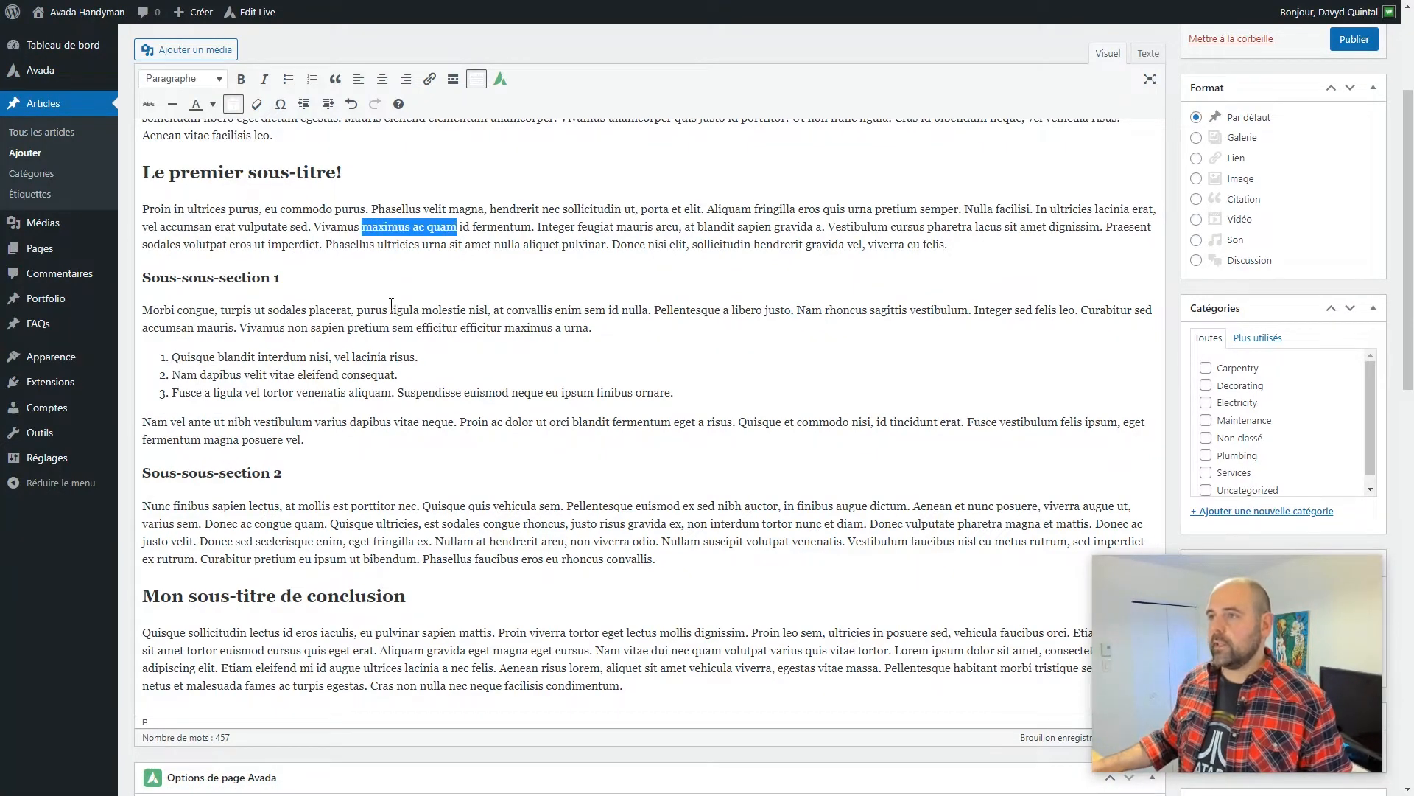
left_click(431, 79)
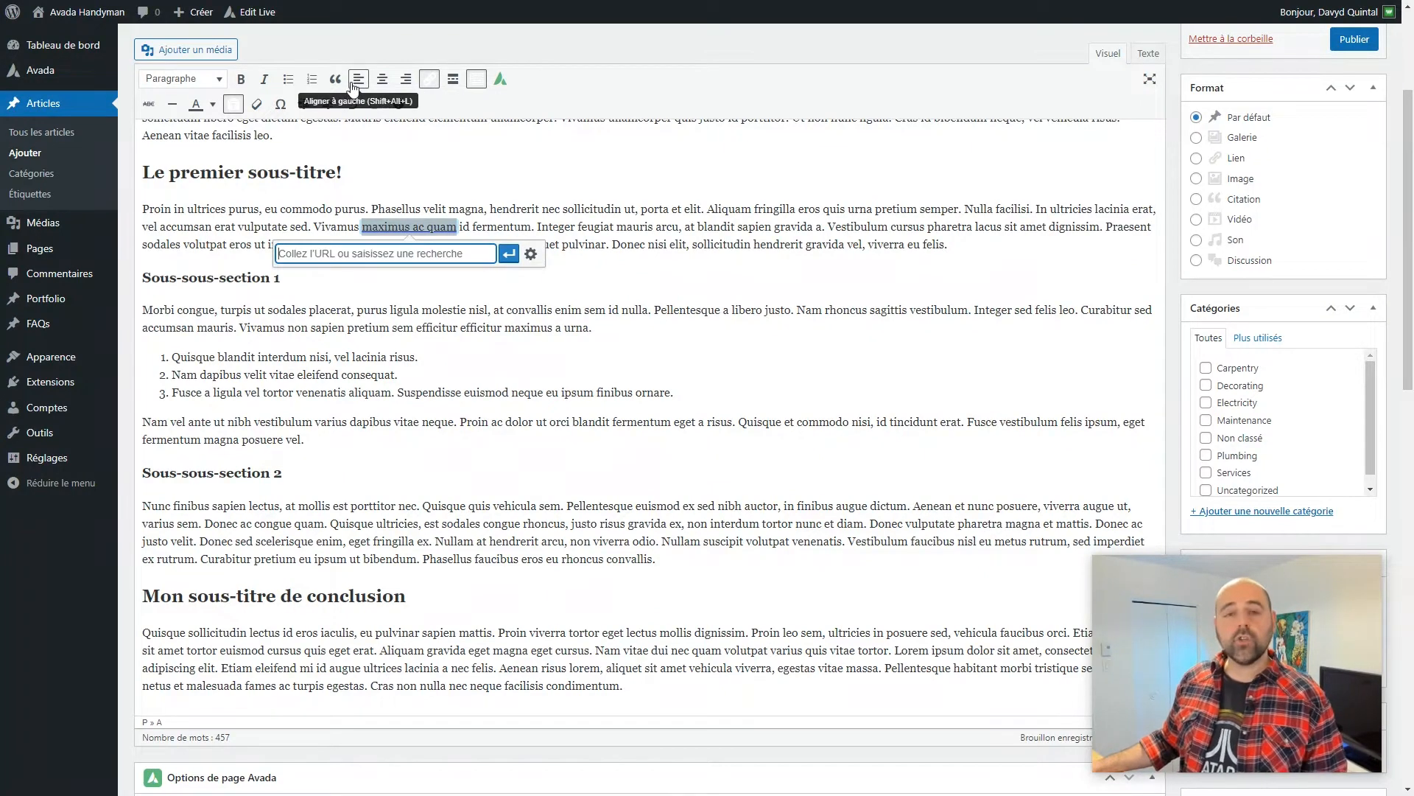
right_click(79, 10)
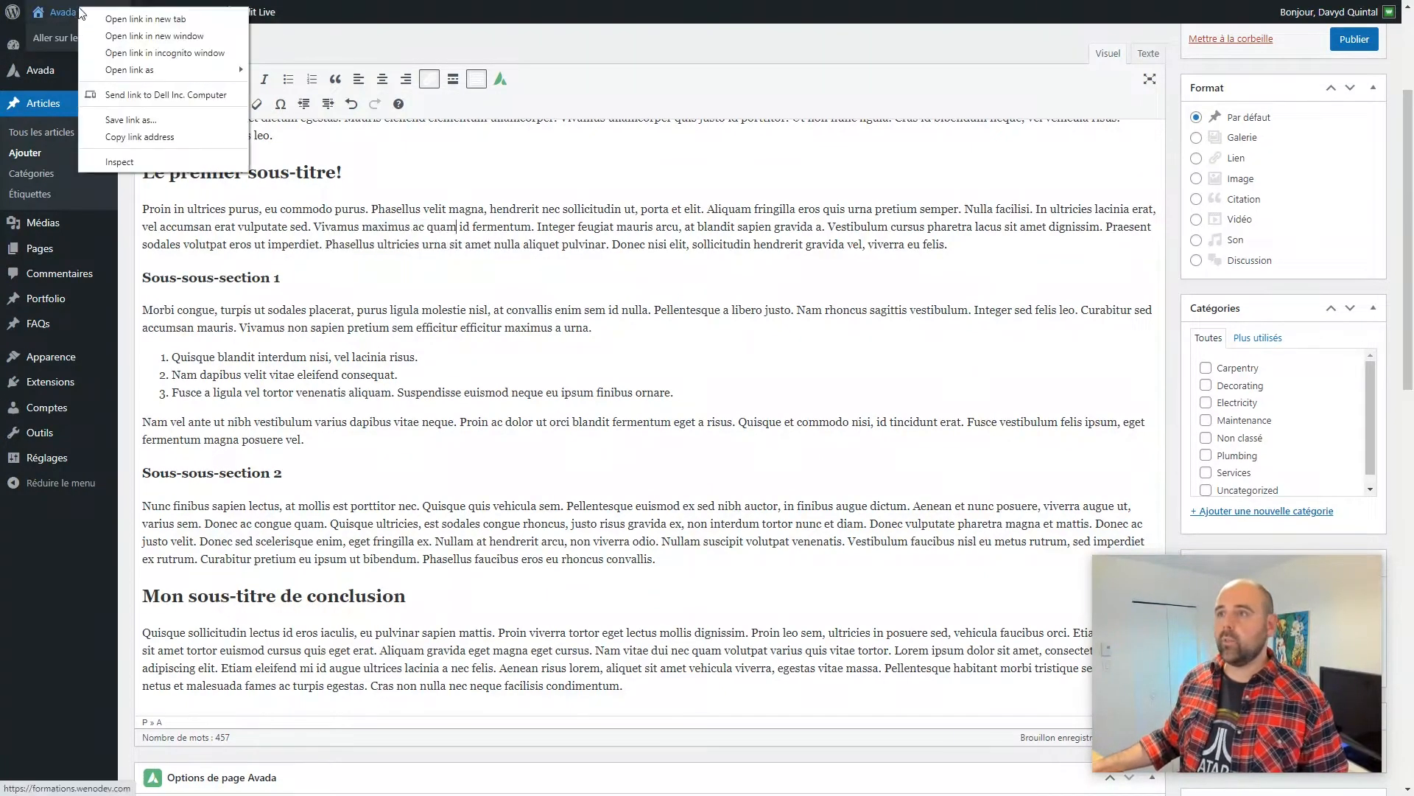
left_click(145, 20)
key("ctrl+Tab")
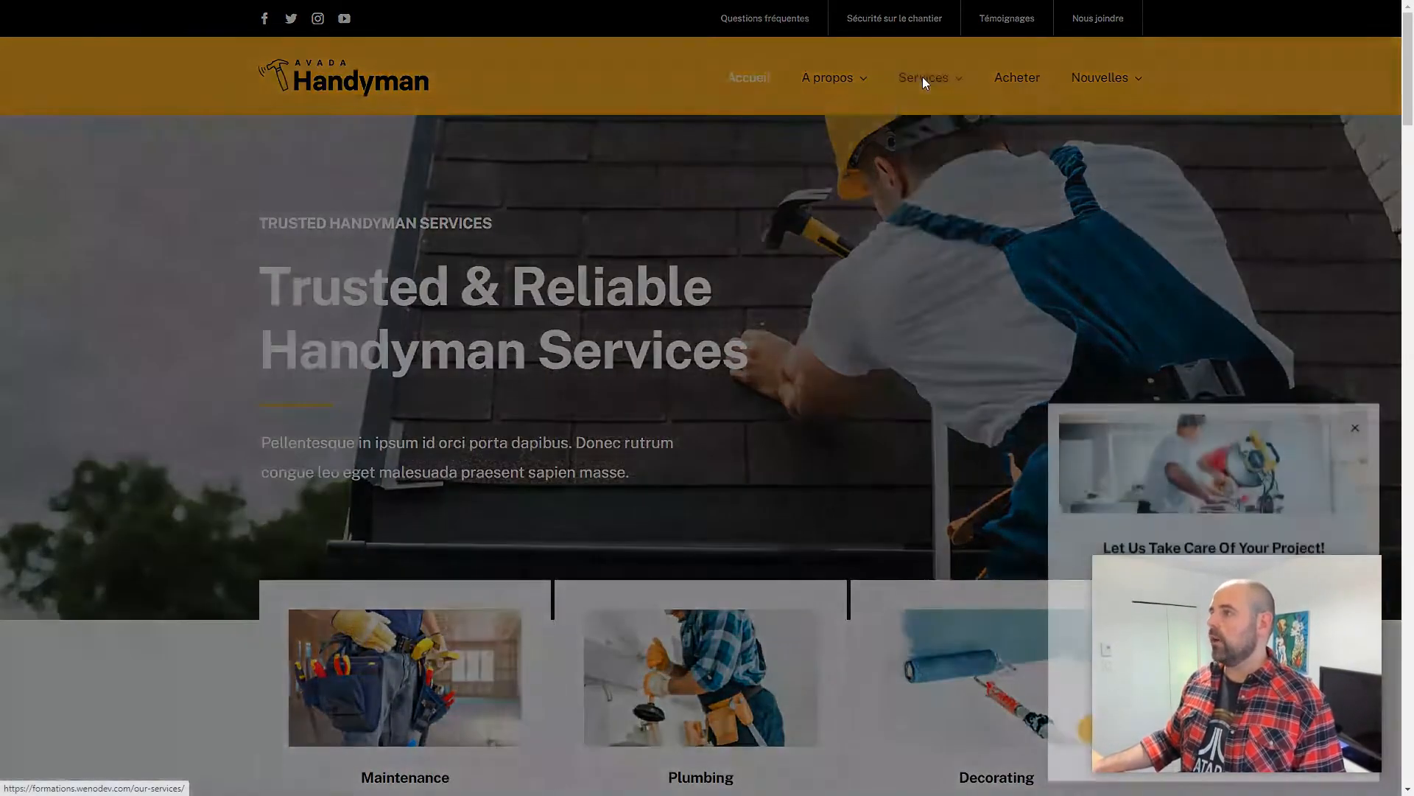
left_click(927, 111)
mouse_move(928, 89)
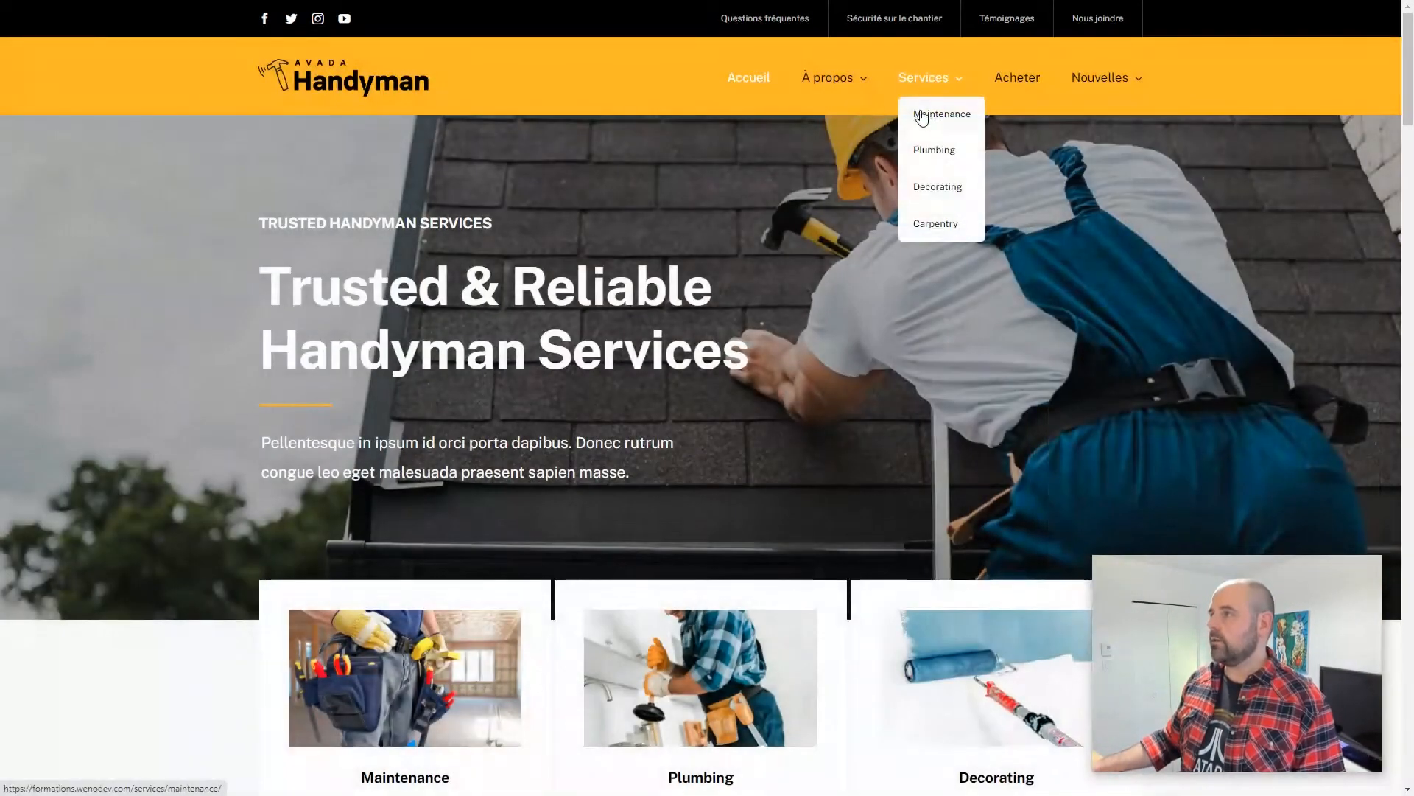
left_click(921, 116)
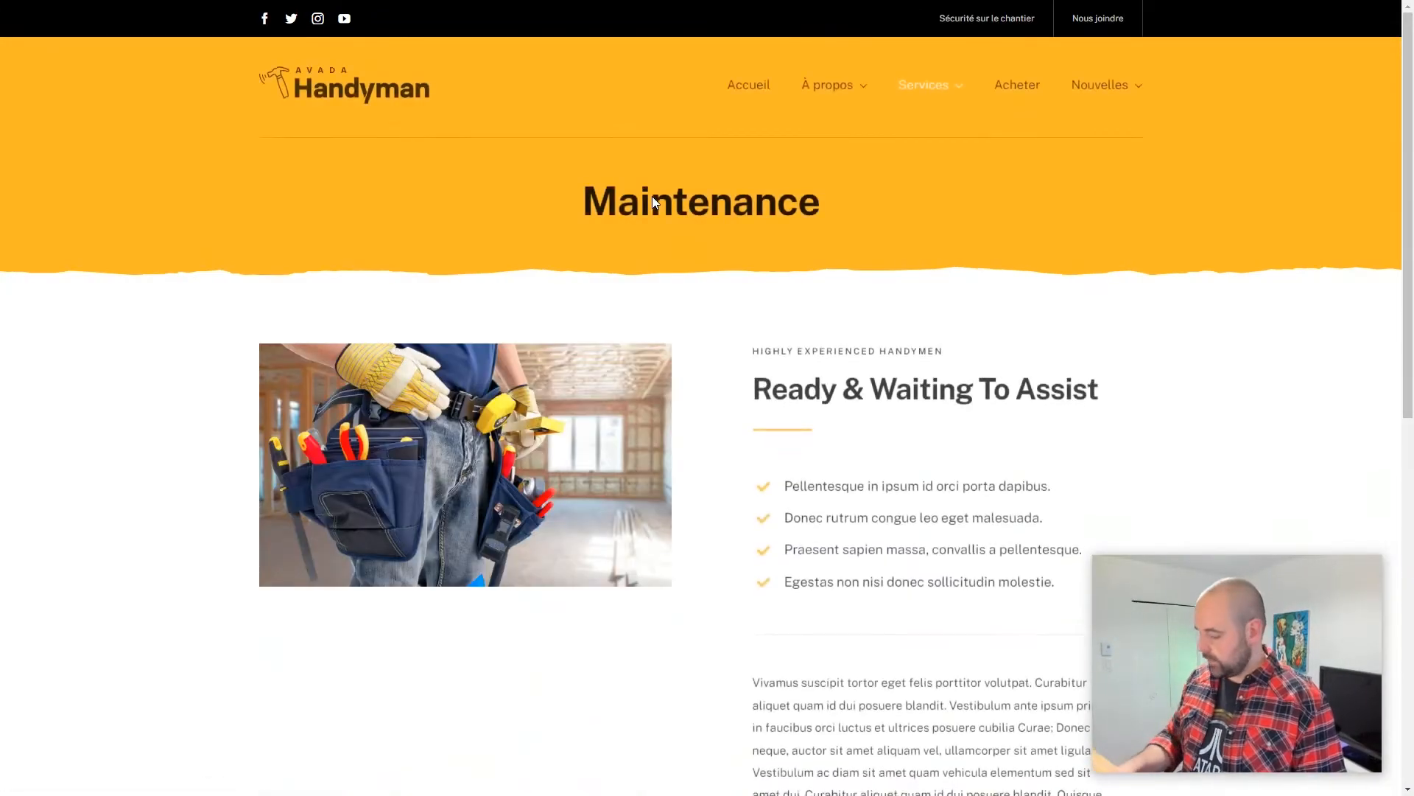
key("F11")
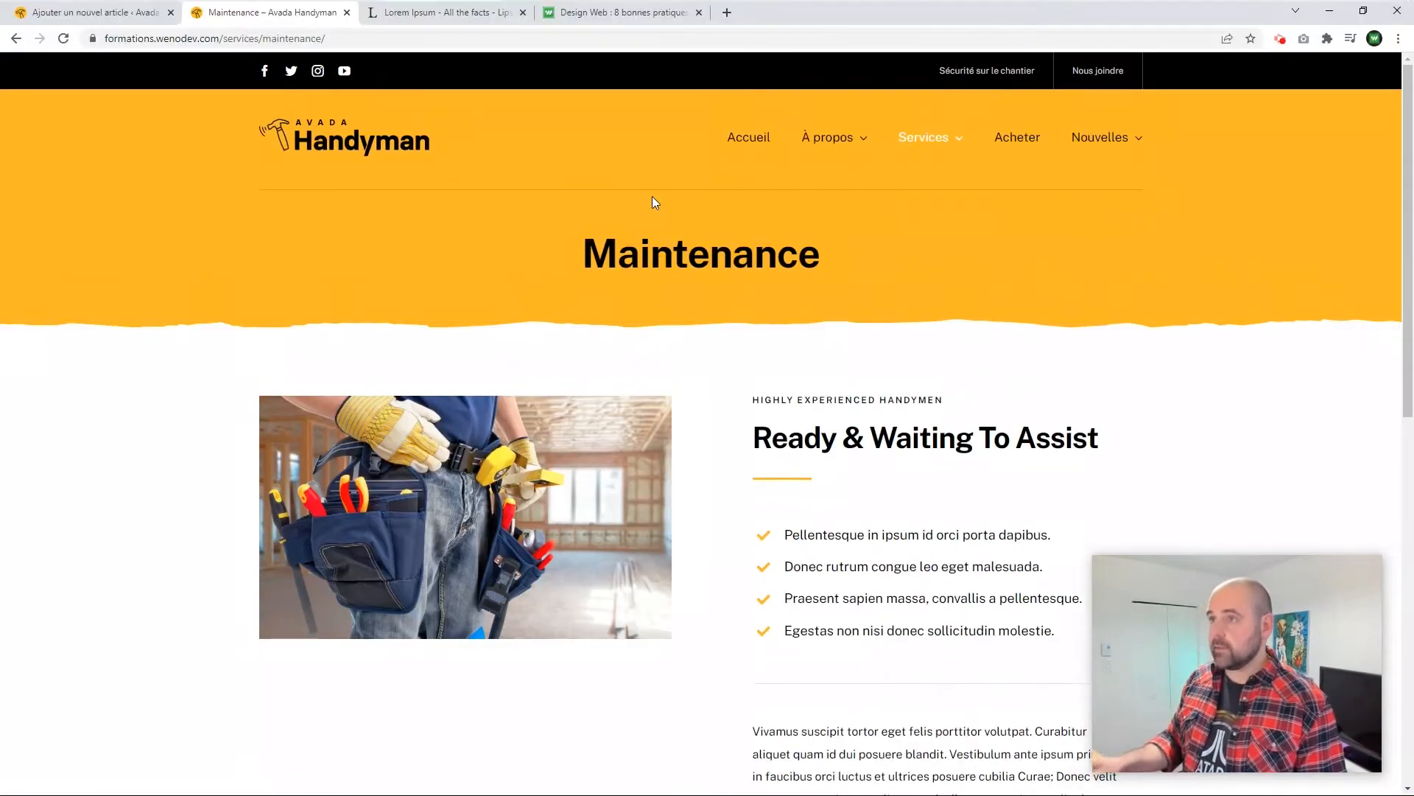
left_click(274, 37)
key("ctrl+c")
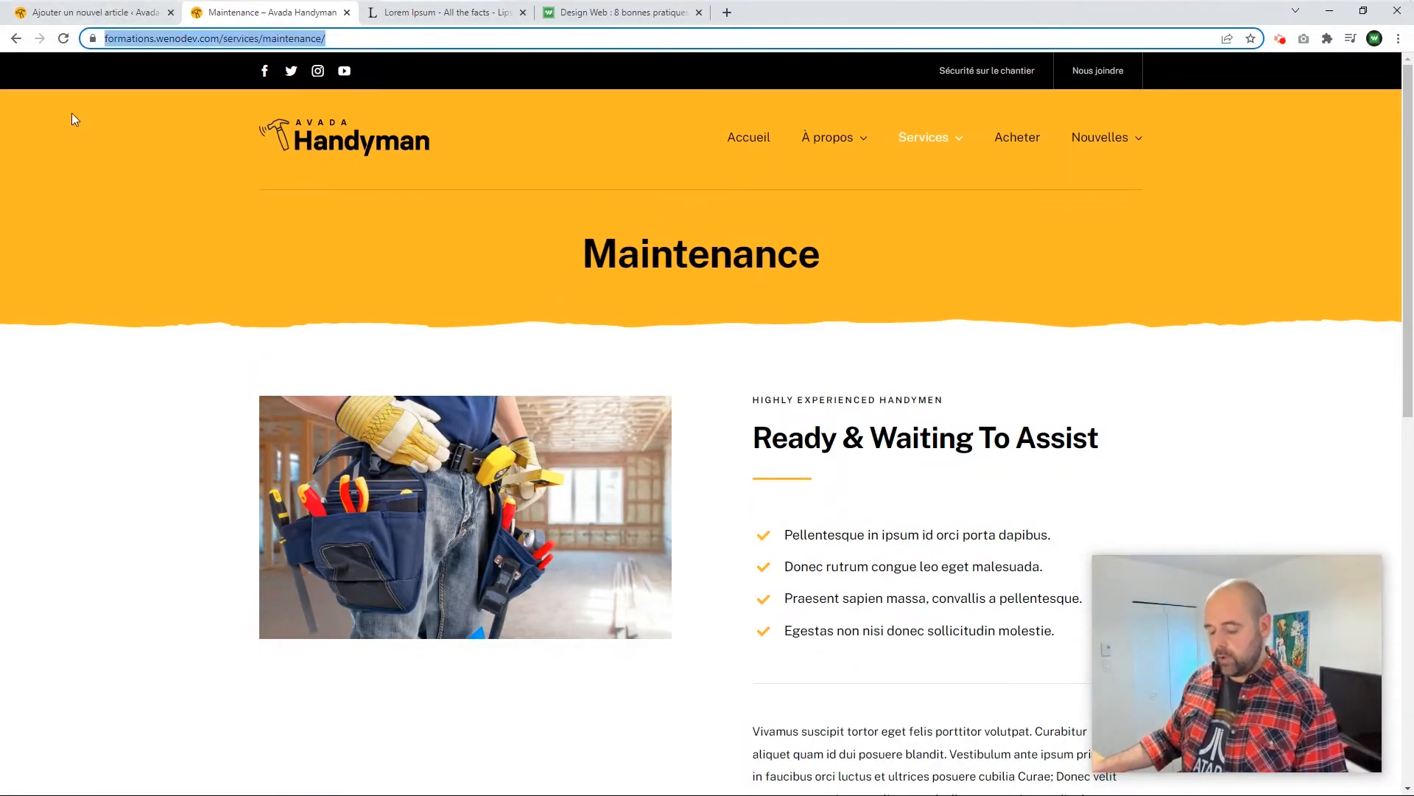
Step: Link the words "ac quam id fermentum" under "Le premier sous-titre!" to the copied Maintenance page address
left_click(88, 12)
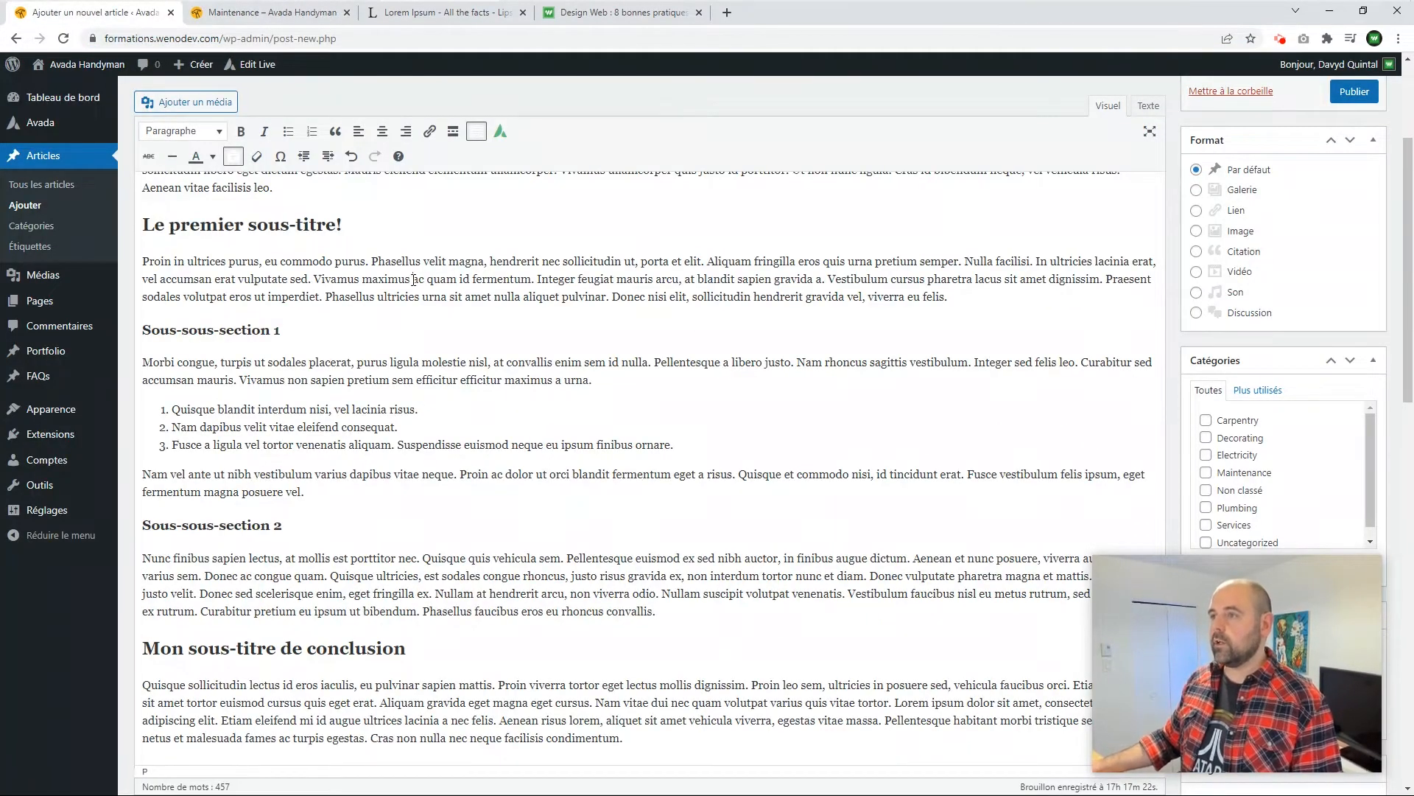
left_click_drag(412, 280, 532, 280)
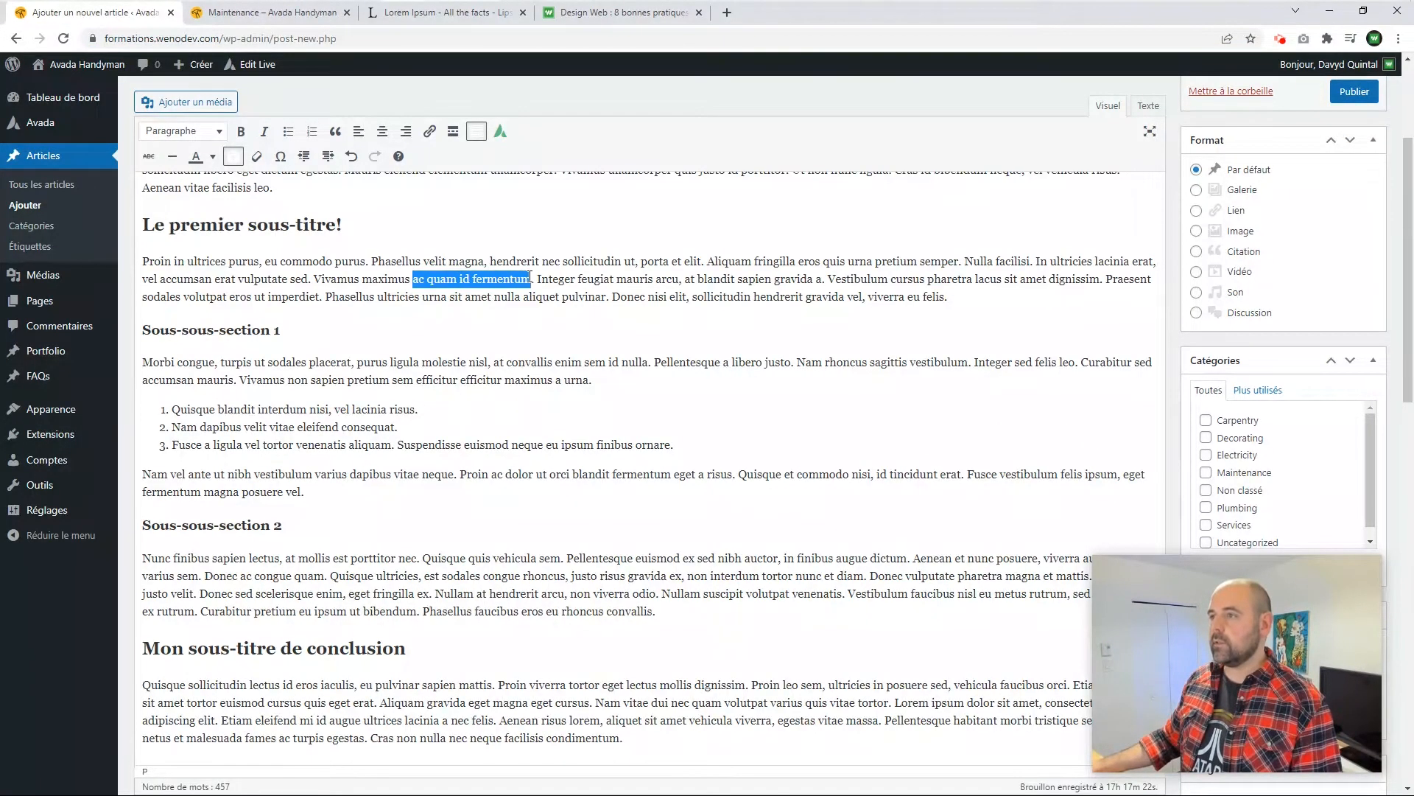
left_click(430, 131)
key("ctrl+v")
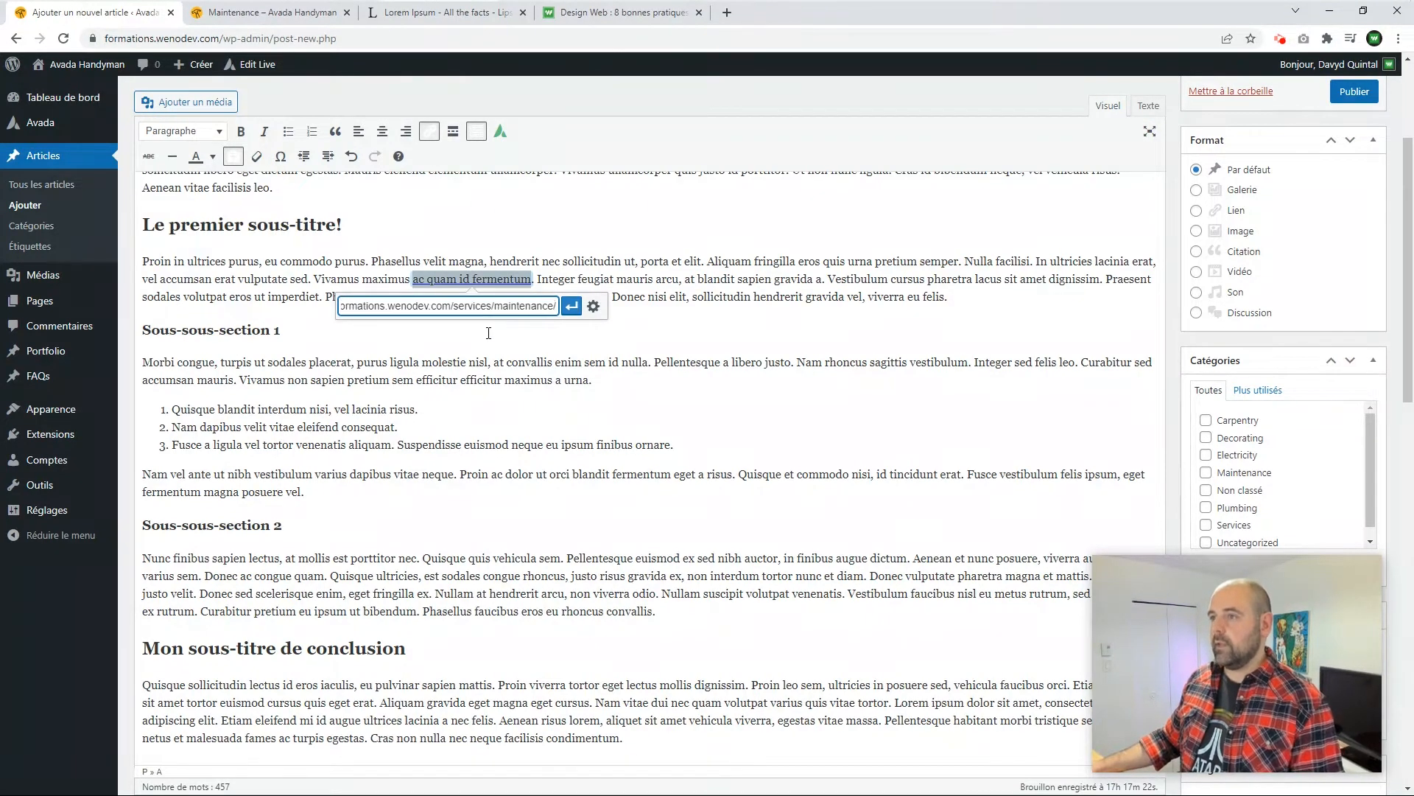
left_click(579, 308)
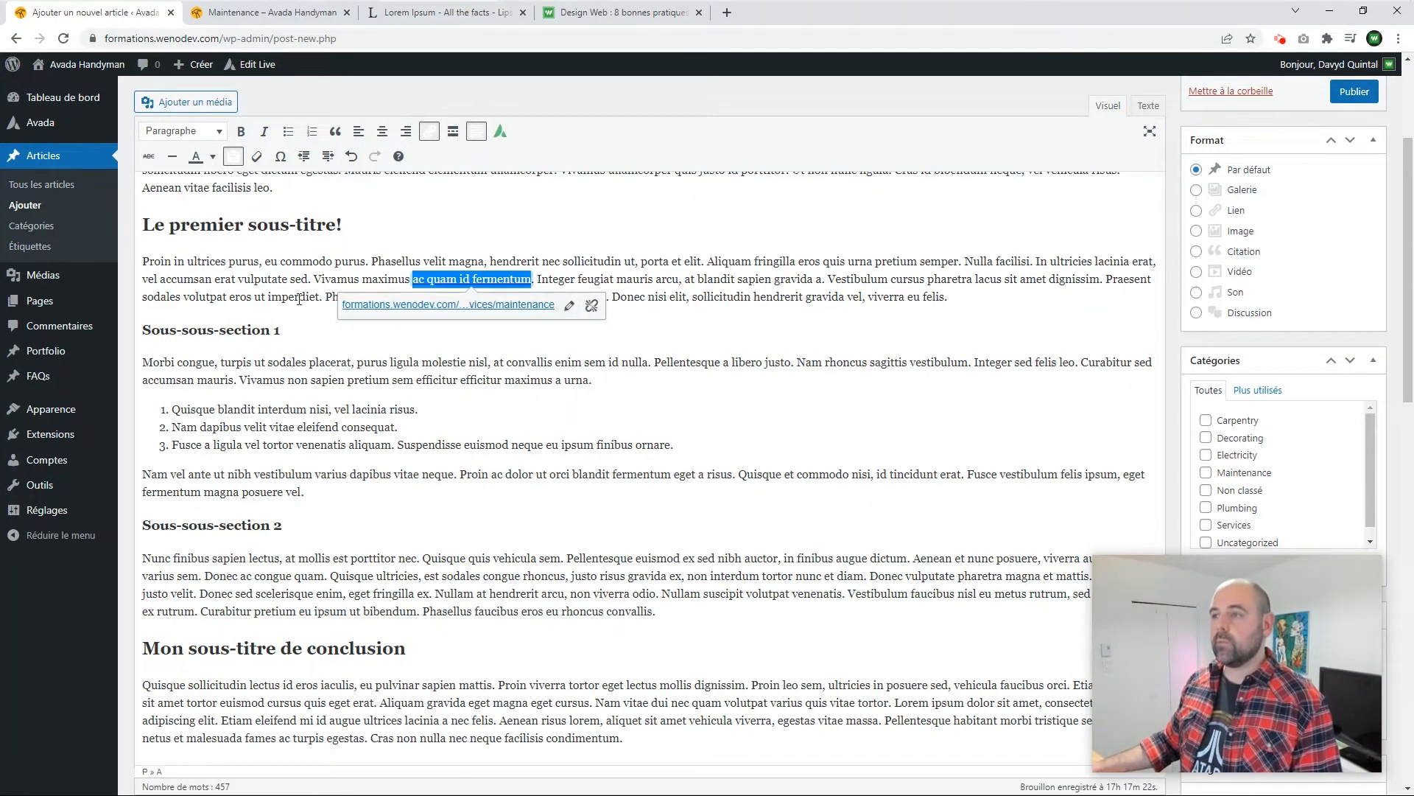
left_click(266, 287)
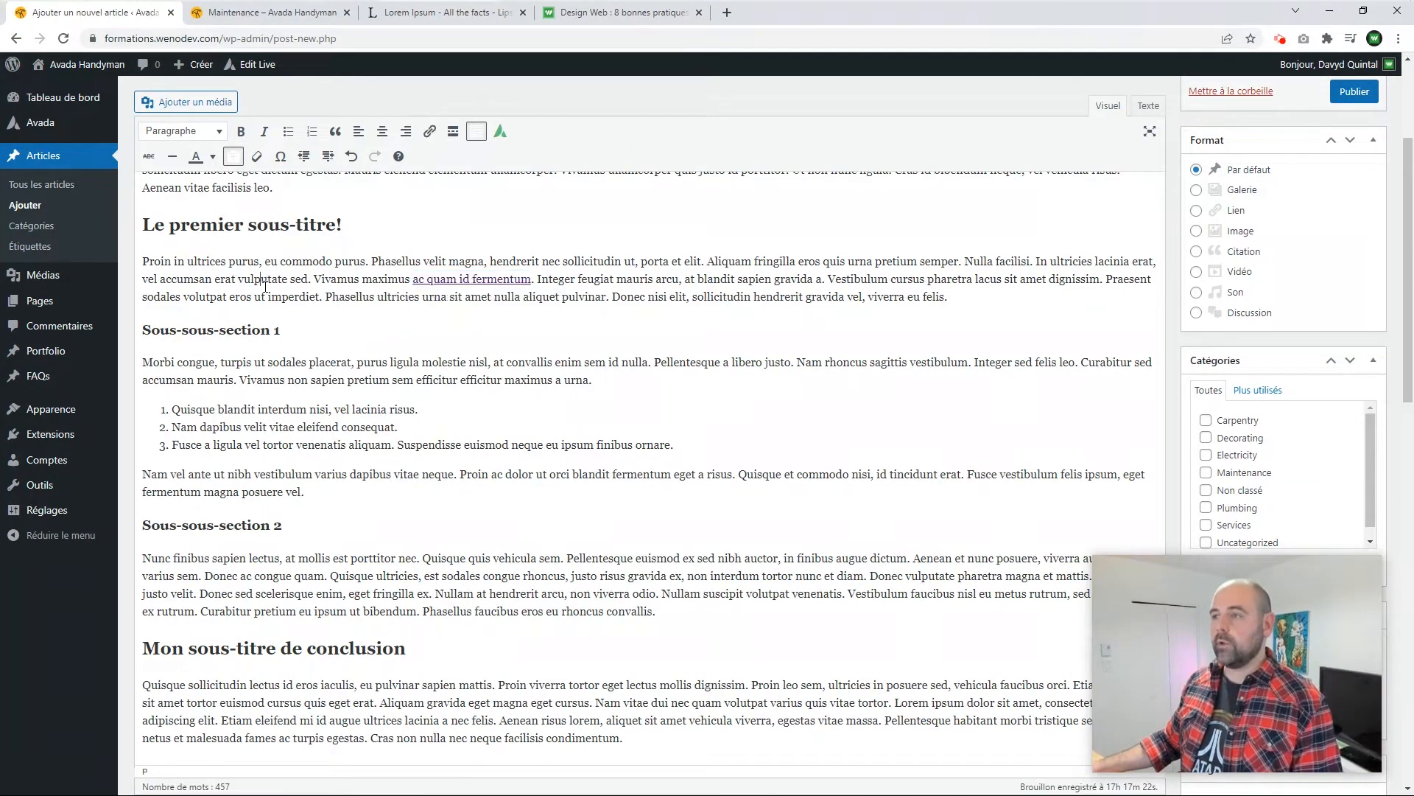
Step: Remove the link from "ac quam id fermentum" and relink it to the Maintenance portfolio item by searching for "main"
left_click(450, 279)
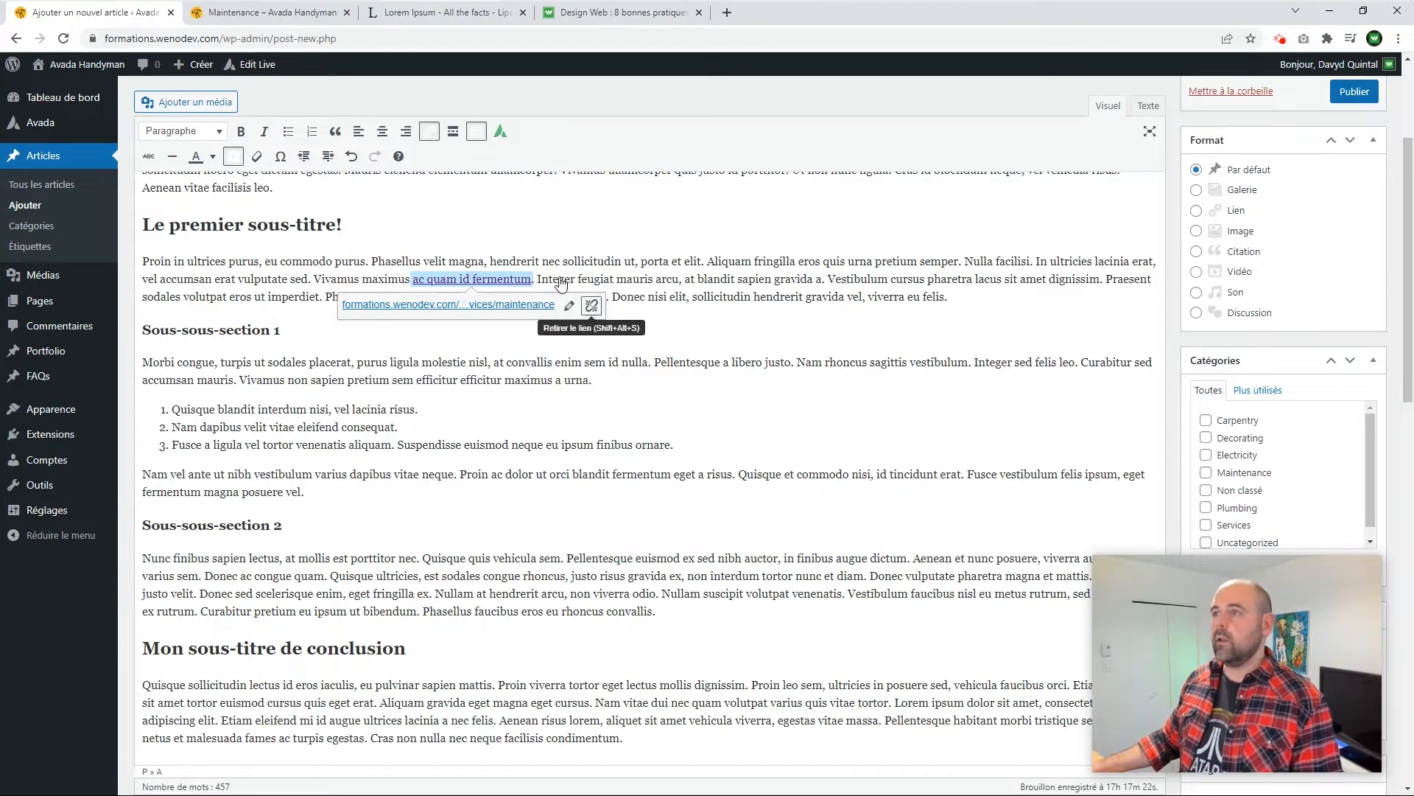
left_click(592, 305)
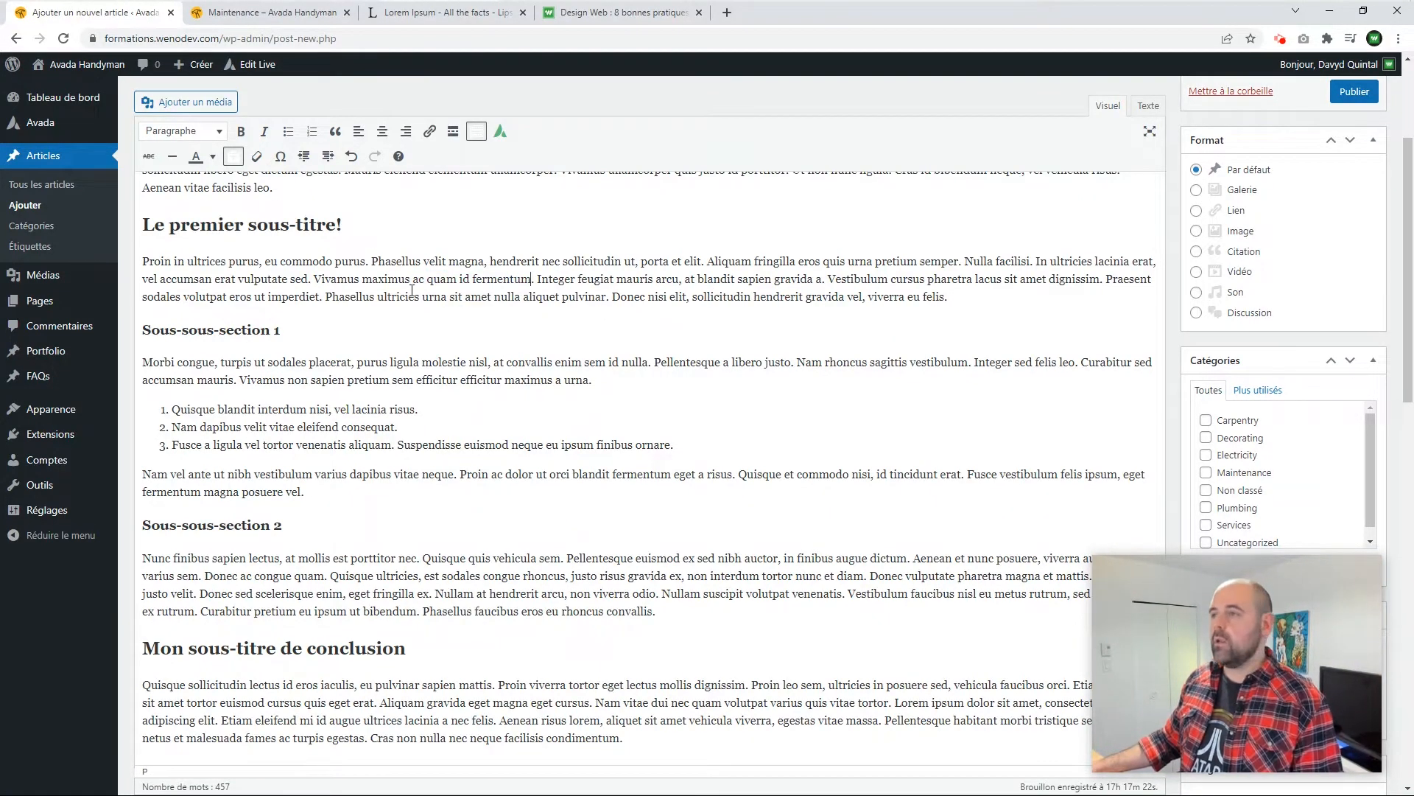
left_click_drag(411, 280, 532, 277)
left_click(415, 280)
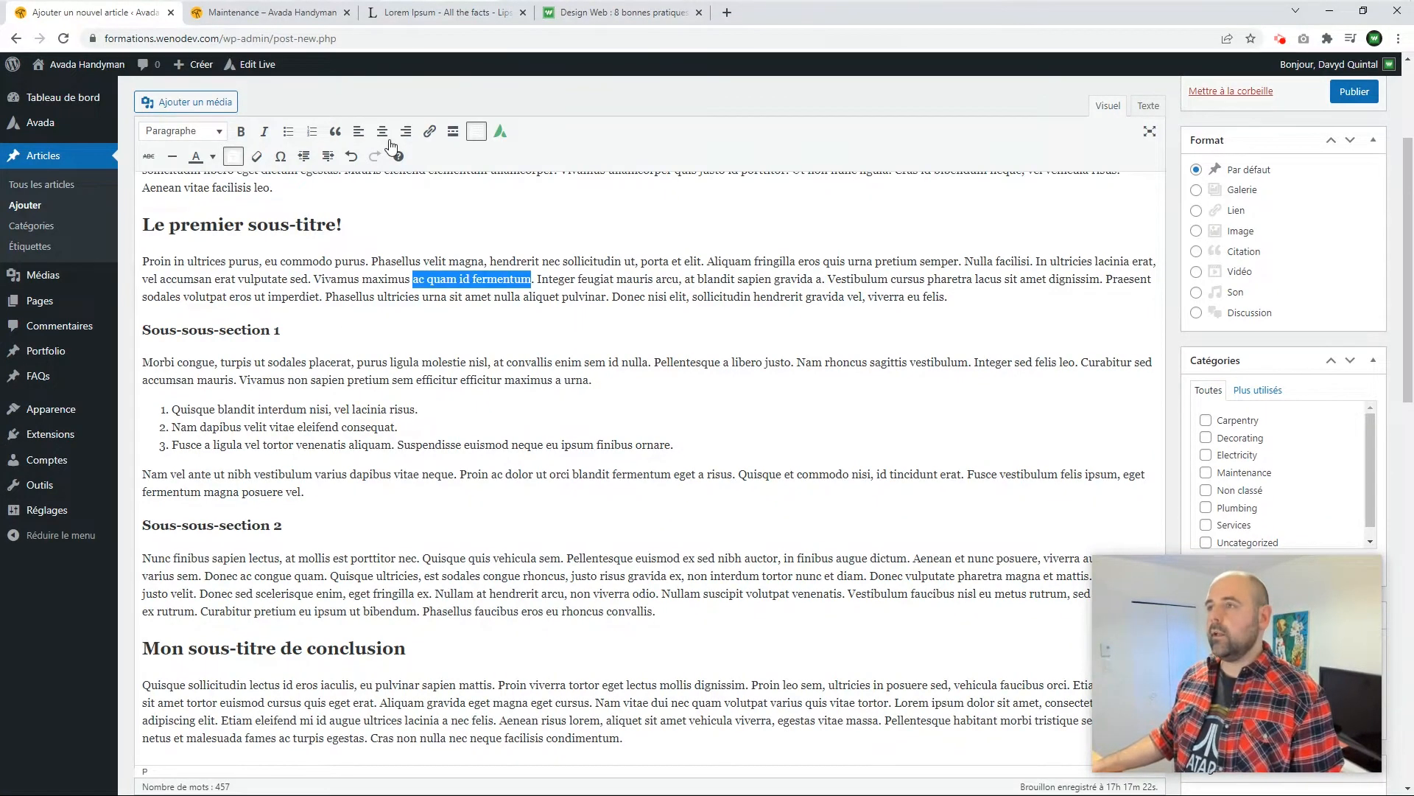
left_click(430, 131)
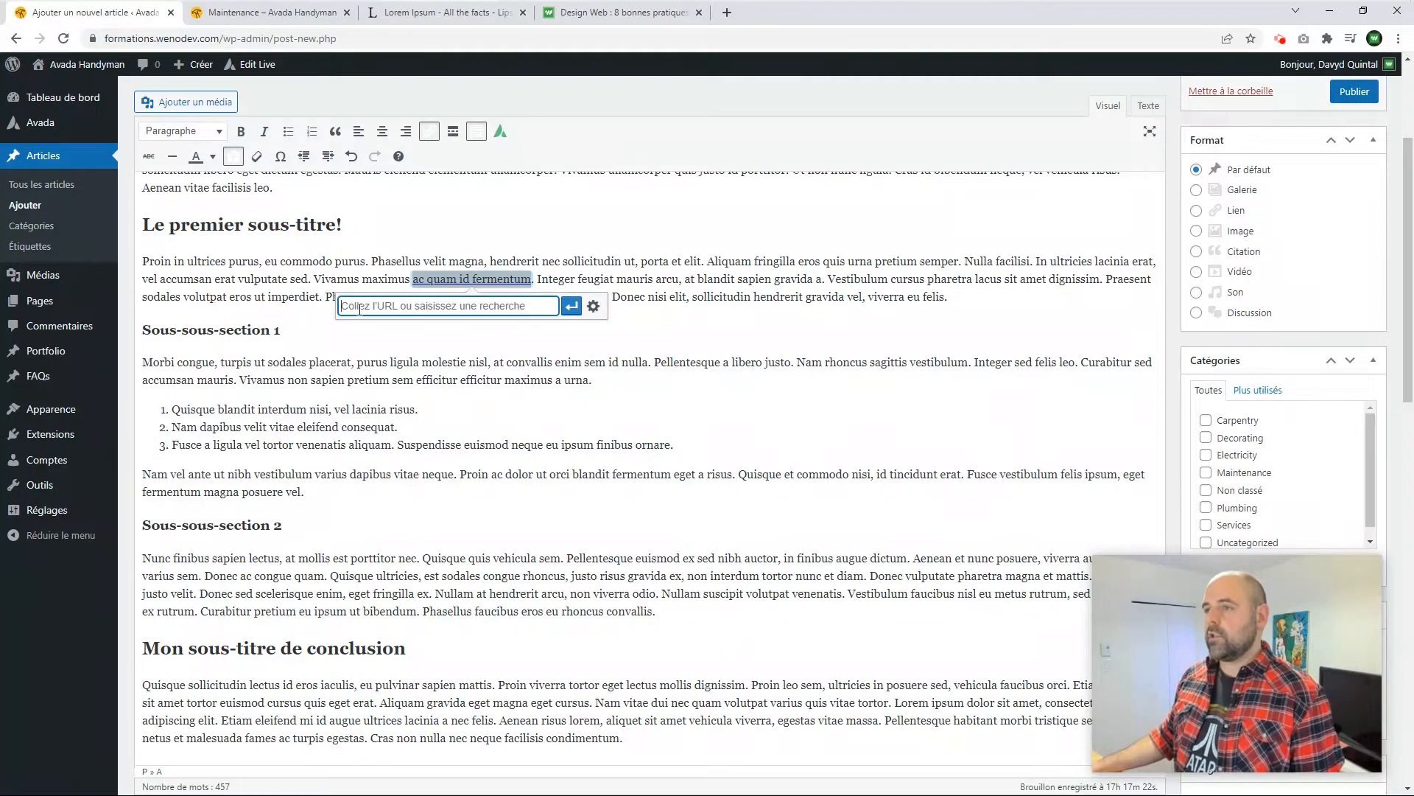
type("main")
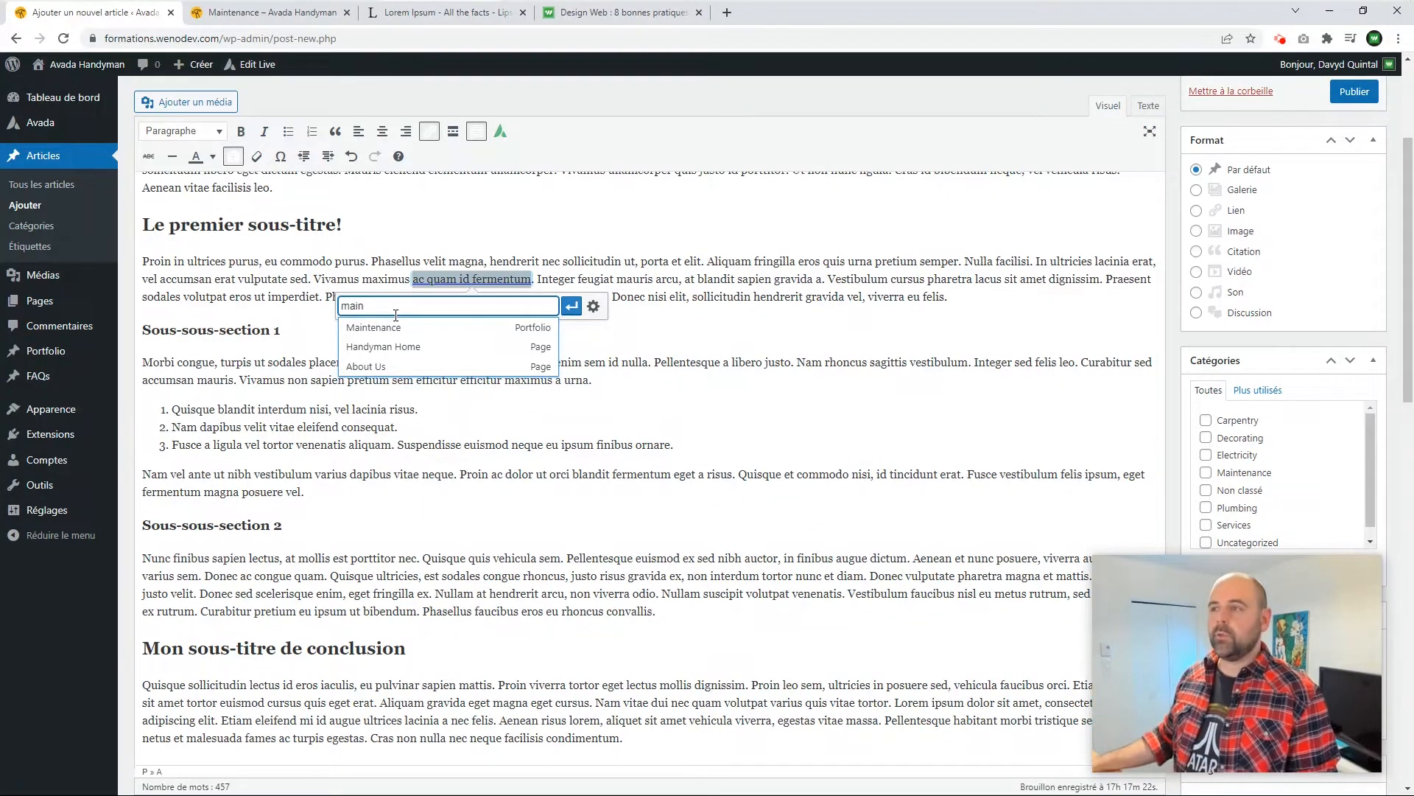
left_click(380, 331)
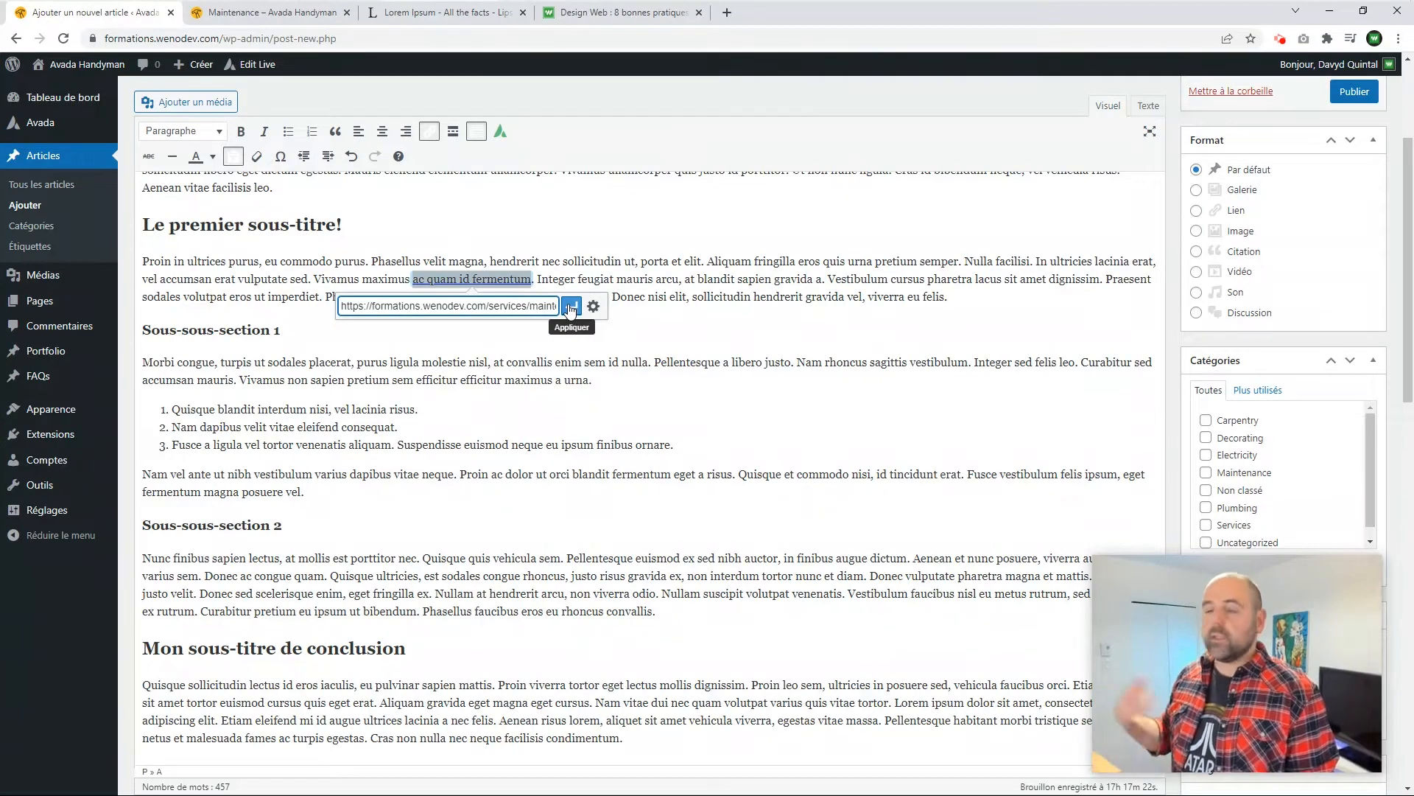
left_click(571, 308)
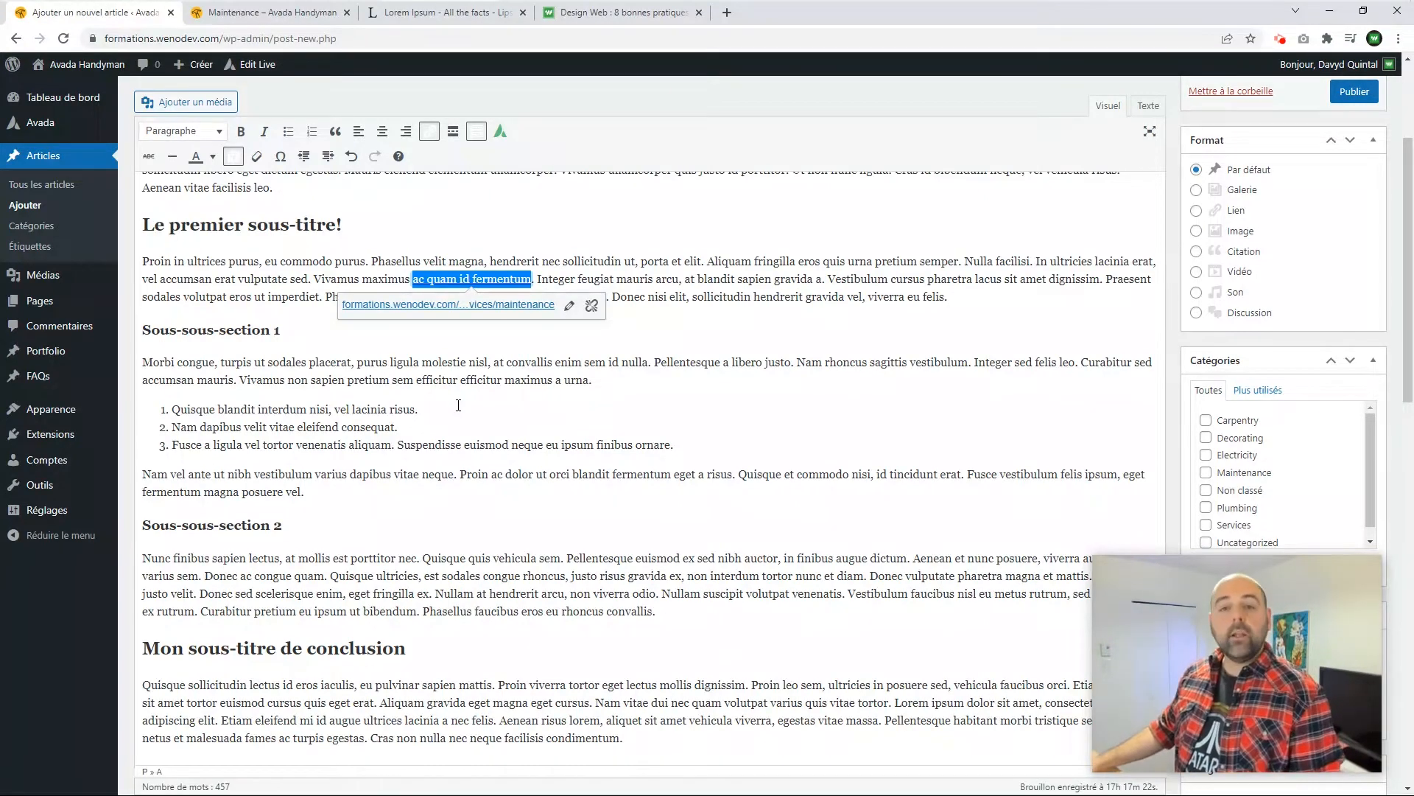
Step: Remove the Maintenance link from the words "ac quam id fermentum"
left_click(505, 280)
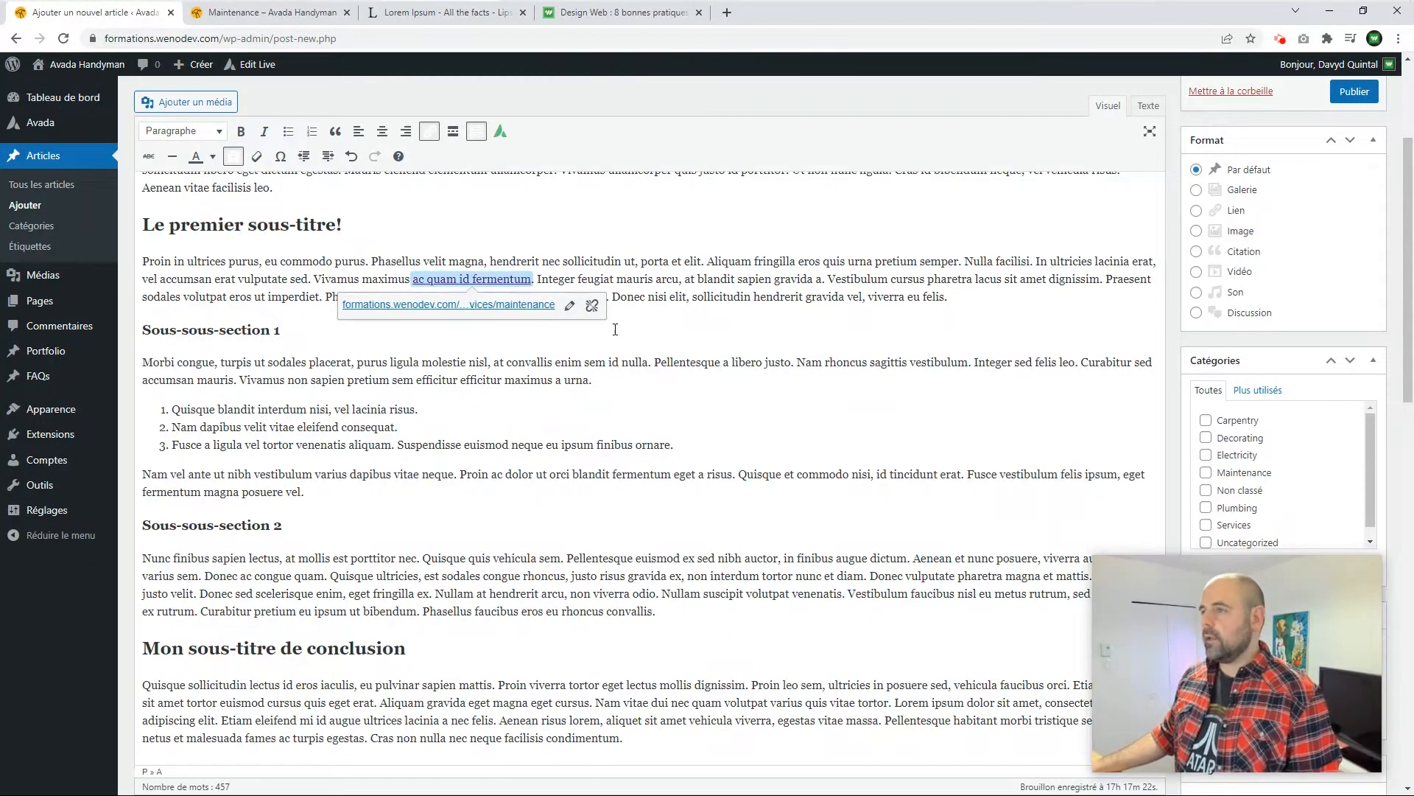
left_click(592, 305)
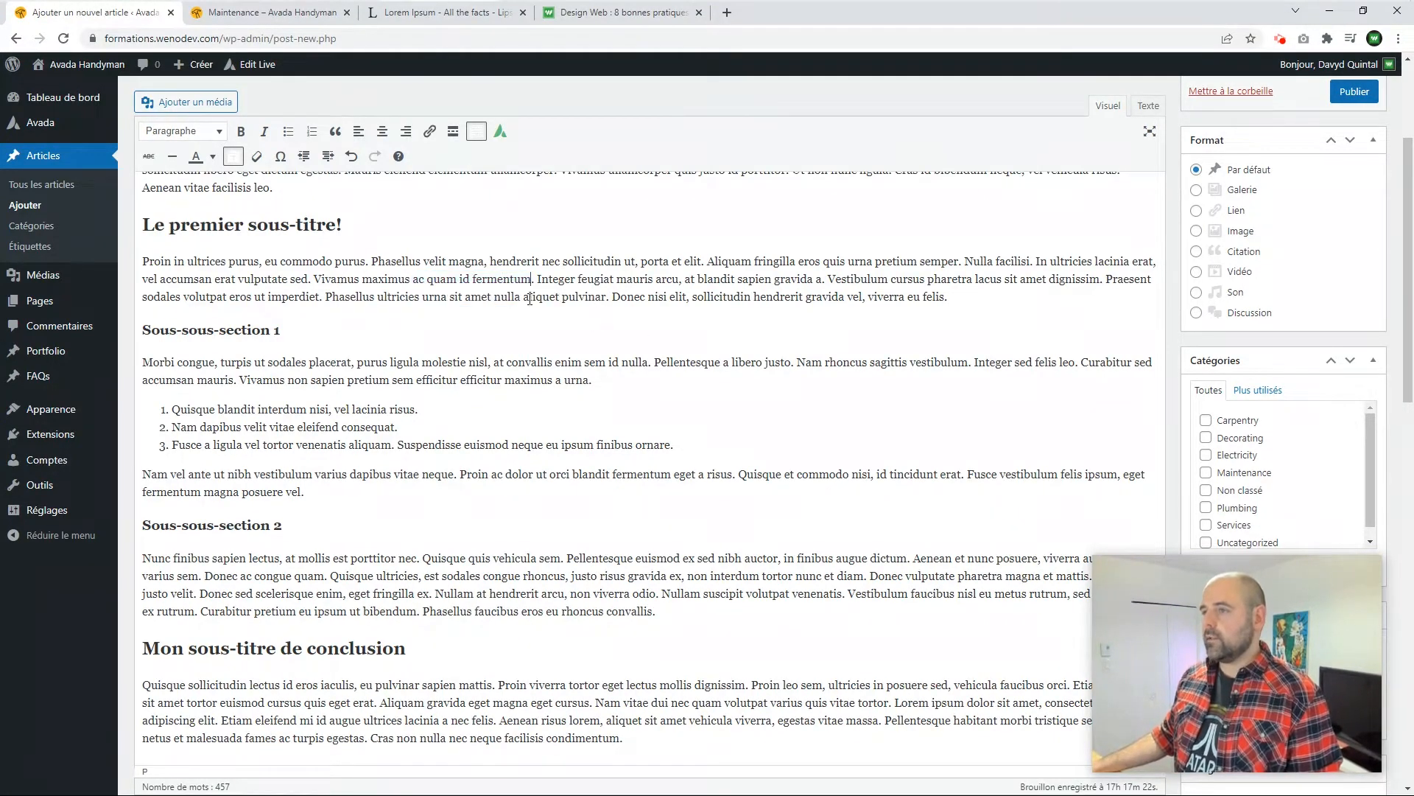
Step: Copy the web address of the Wenovio article "Design Web : 8 bonnes pratiques" from its open browser tab
left_click(583, 16)
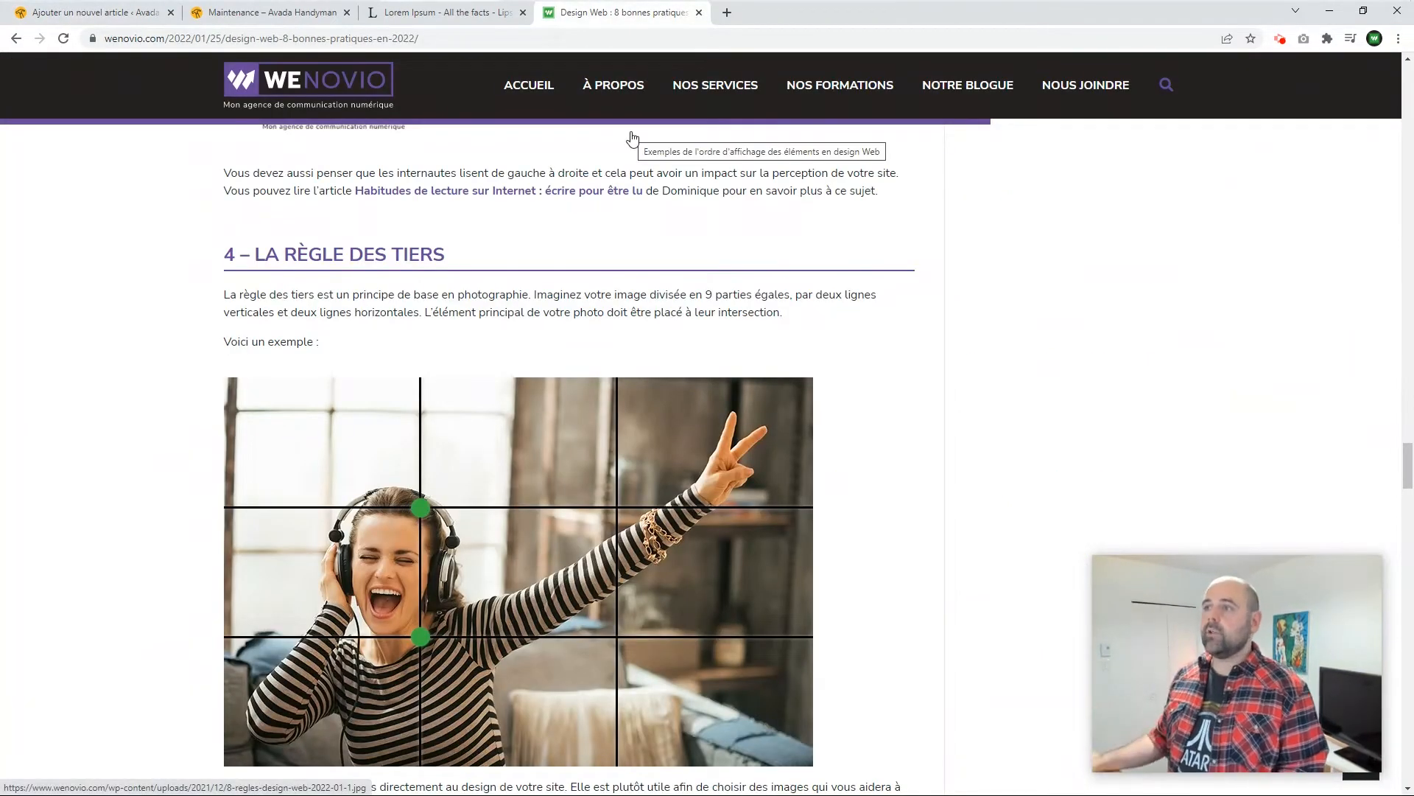
left_click(321, 41)
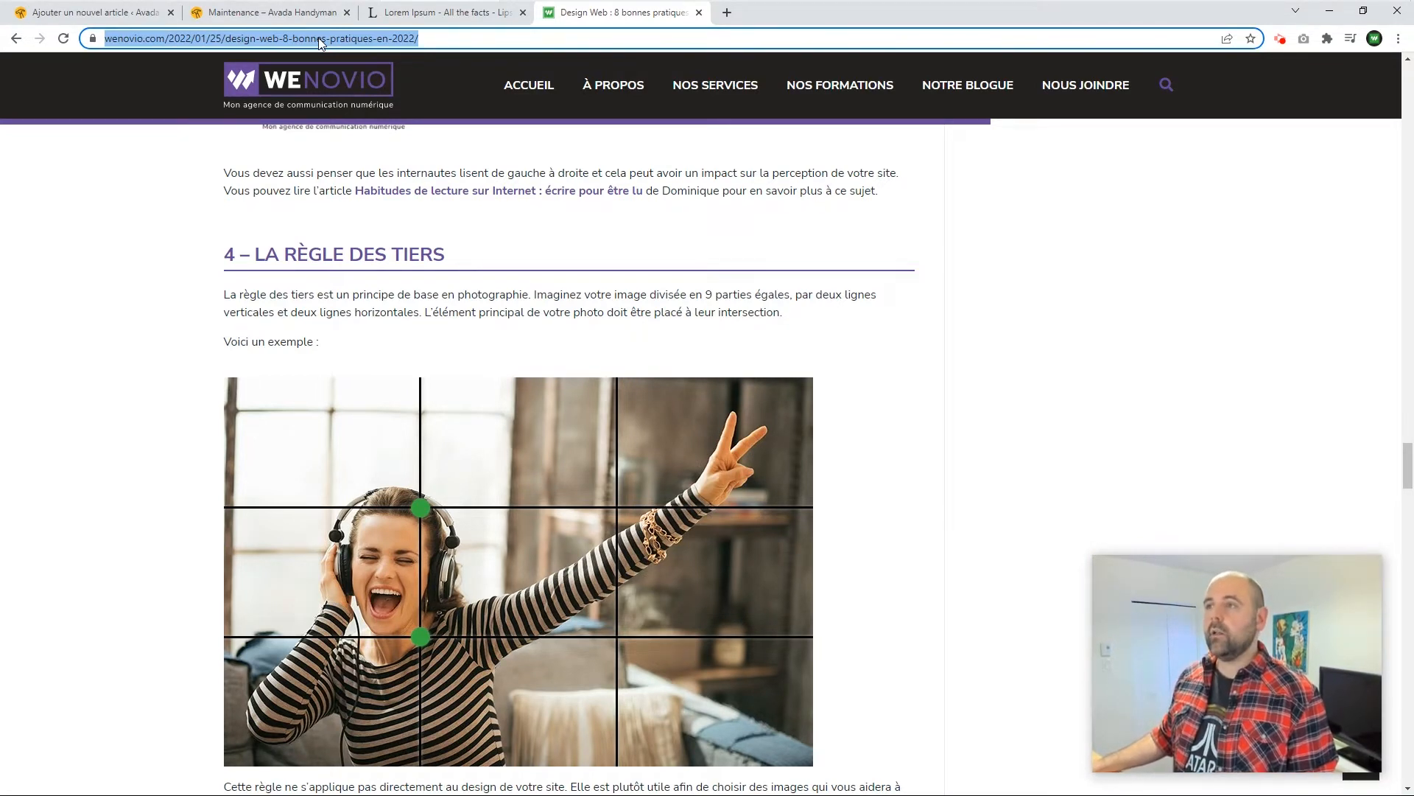
right_click(320, 42)
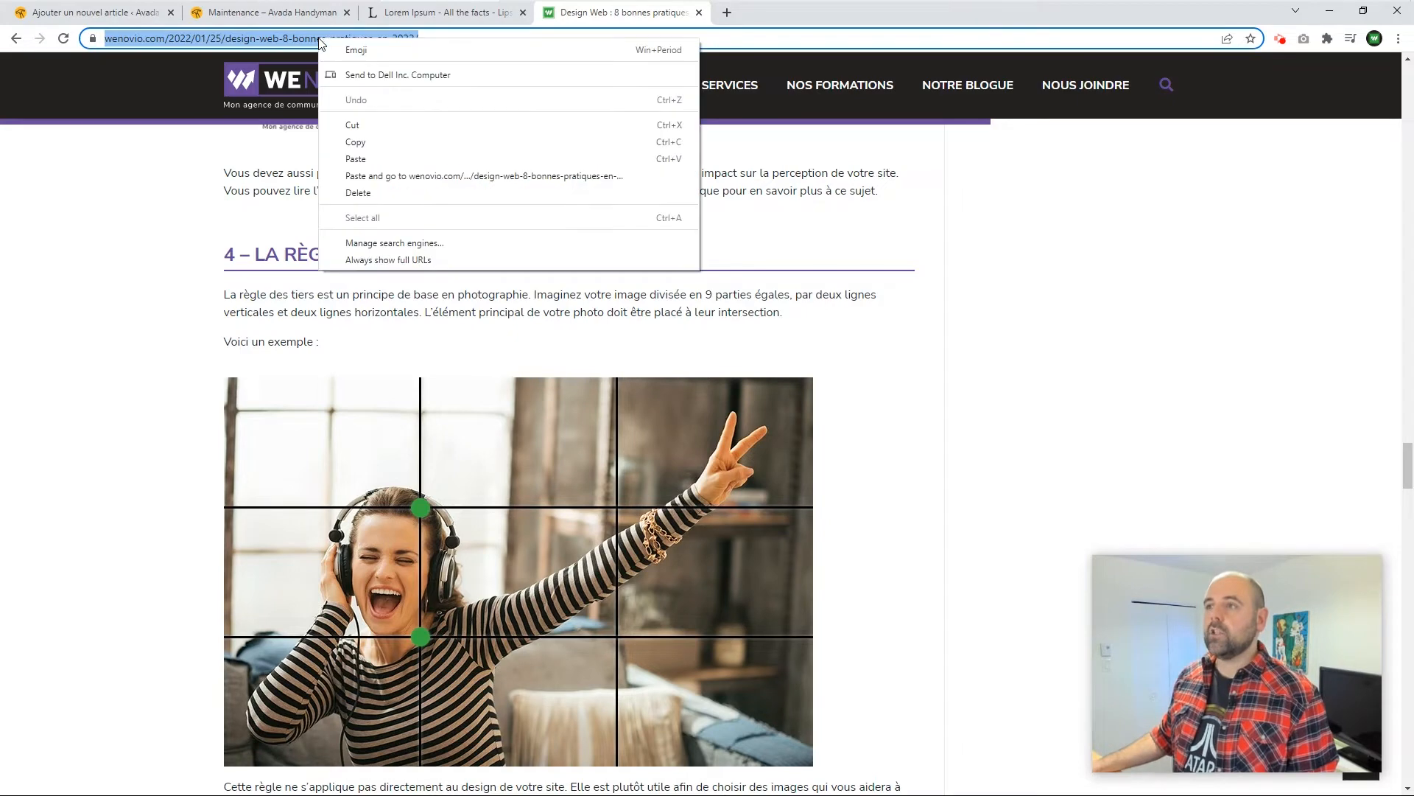
left_click(380, 140)
Step: Link the words "feugiat mauris arcu" under "Le premier sous-titre!" to the copied Wenovio article address, set to open in a new tab
left_click(104, 13)
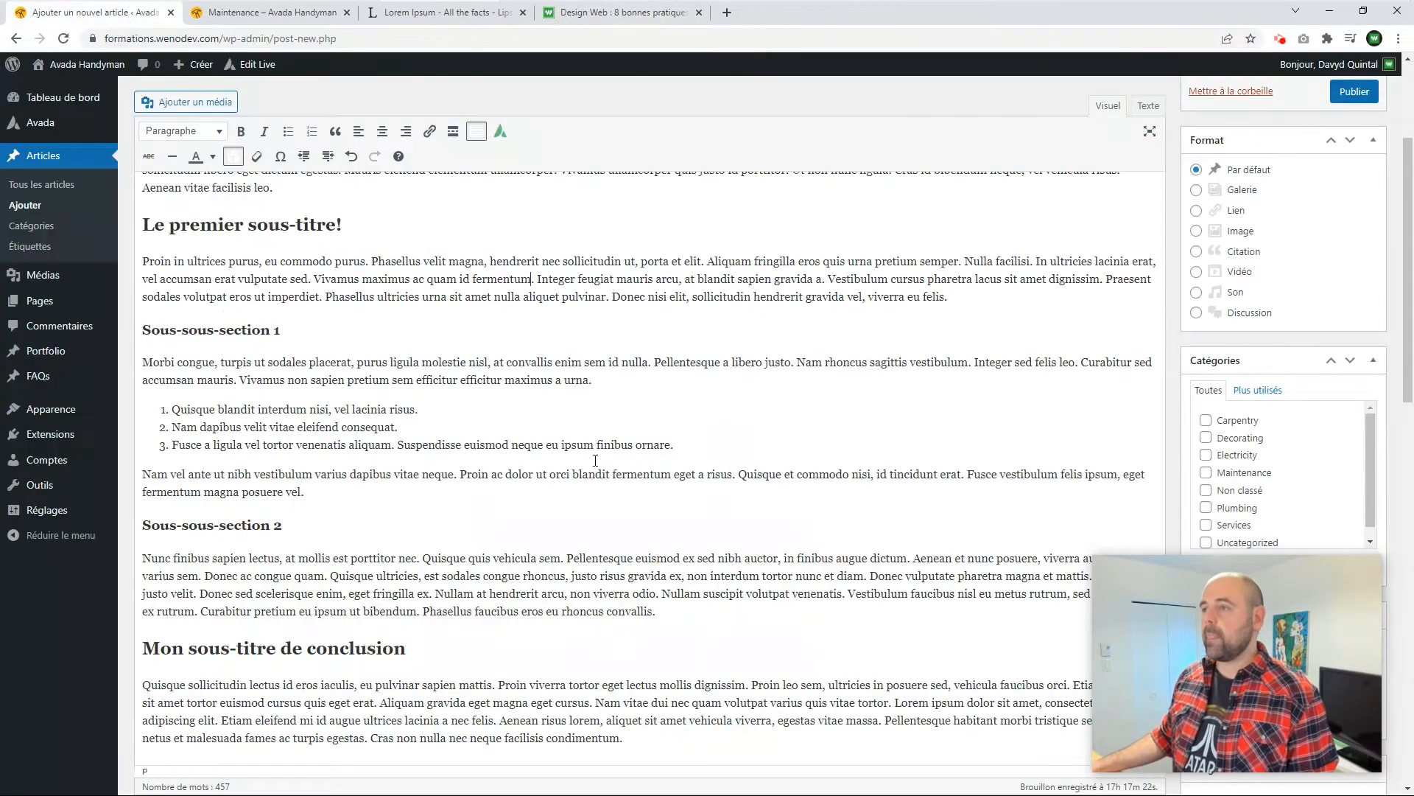
left_click_drag(578, 278, 678, 279)
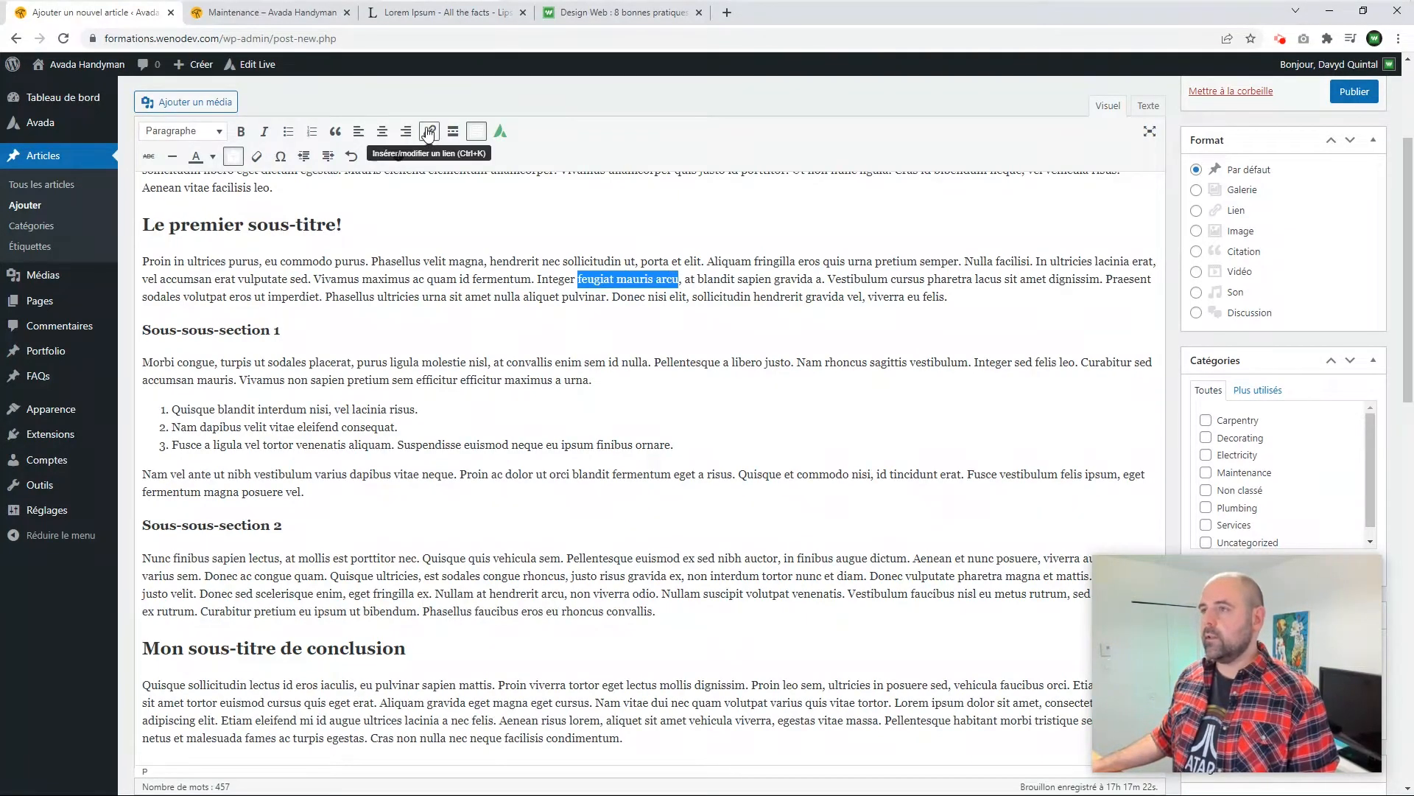
left_click(428, 131)
key("ctrl+v")
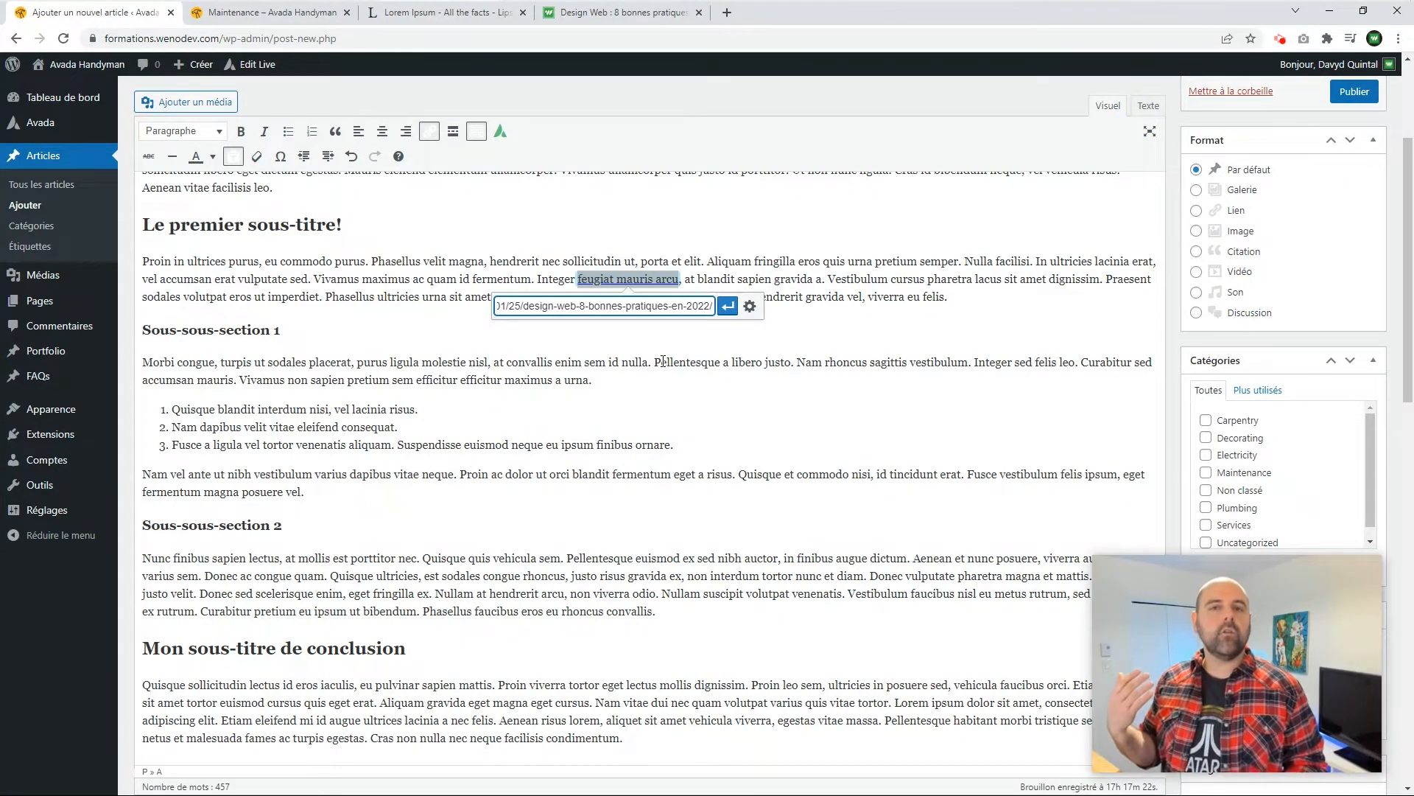
left_click(749, 308)
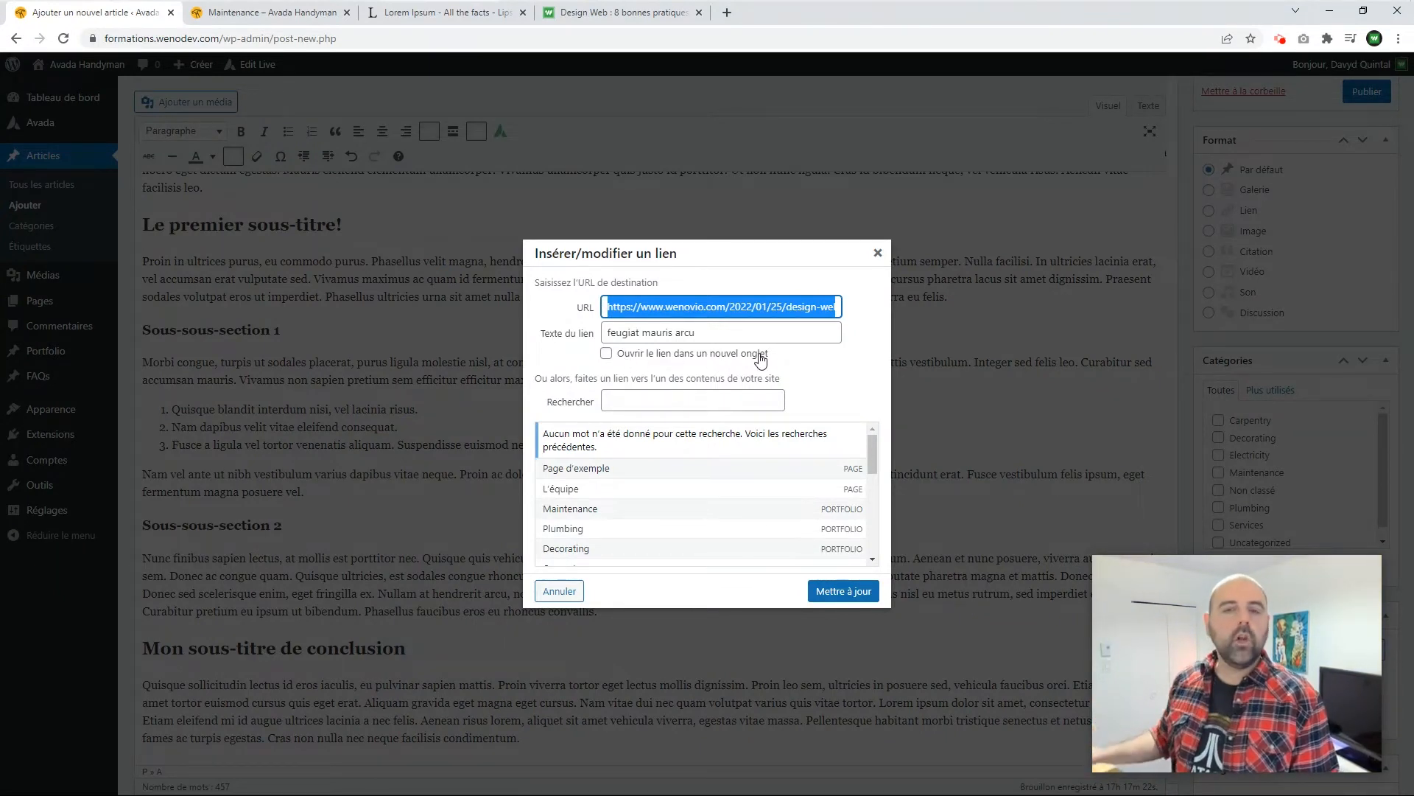
left_click(605, 354)
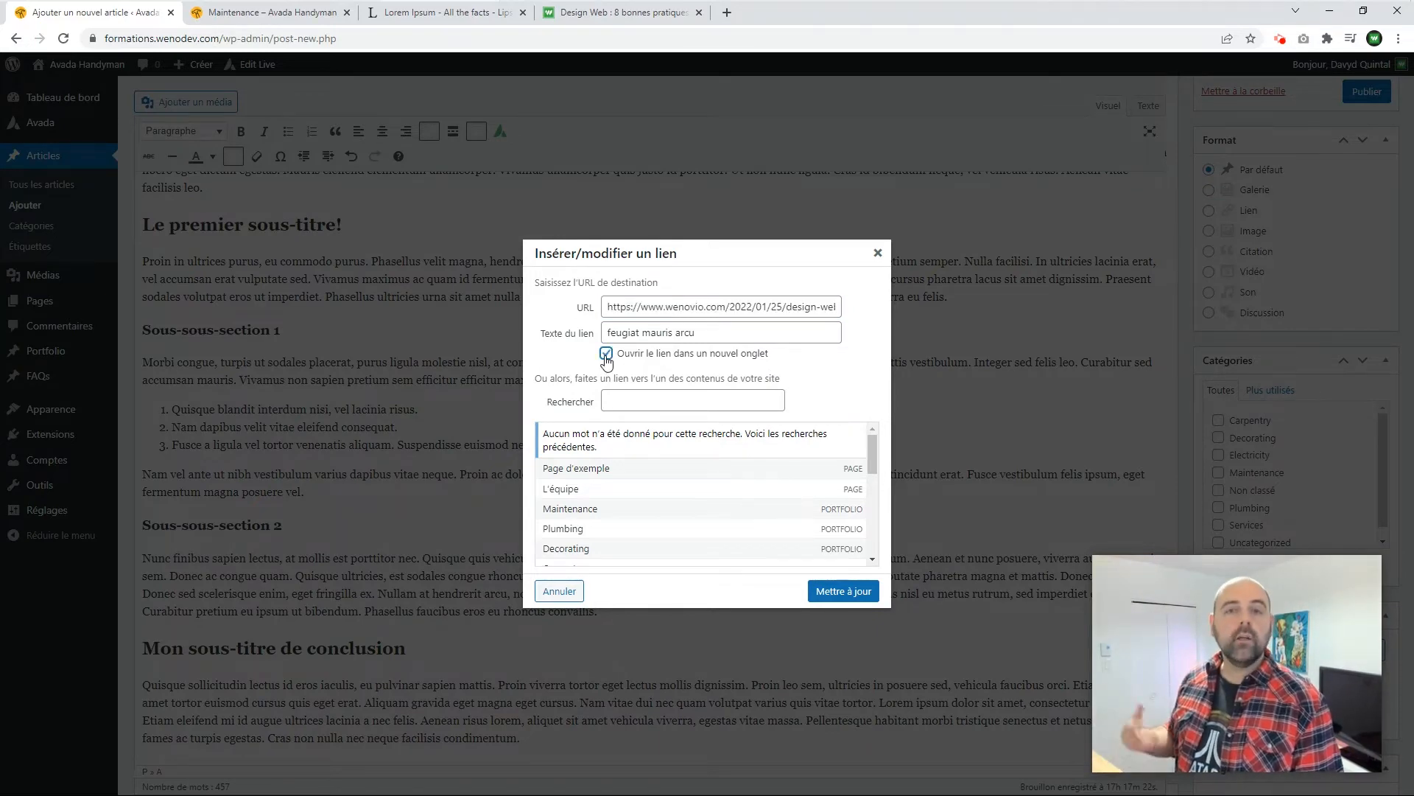
left_click(846, 589)
left_click(456, 368)
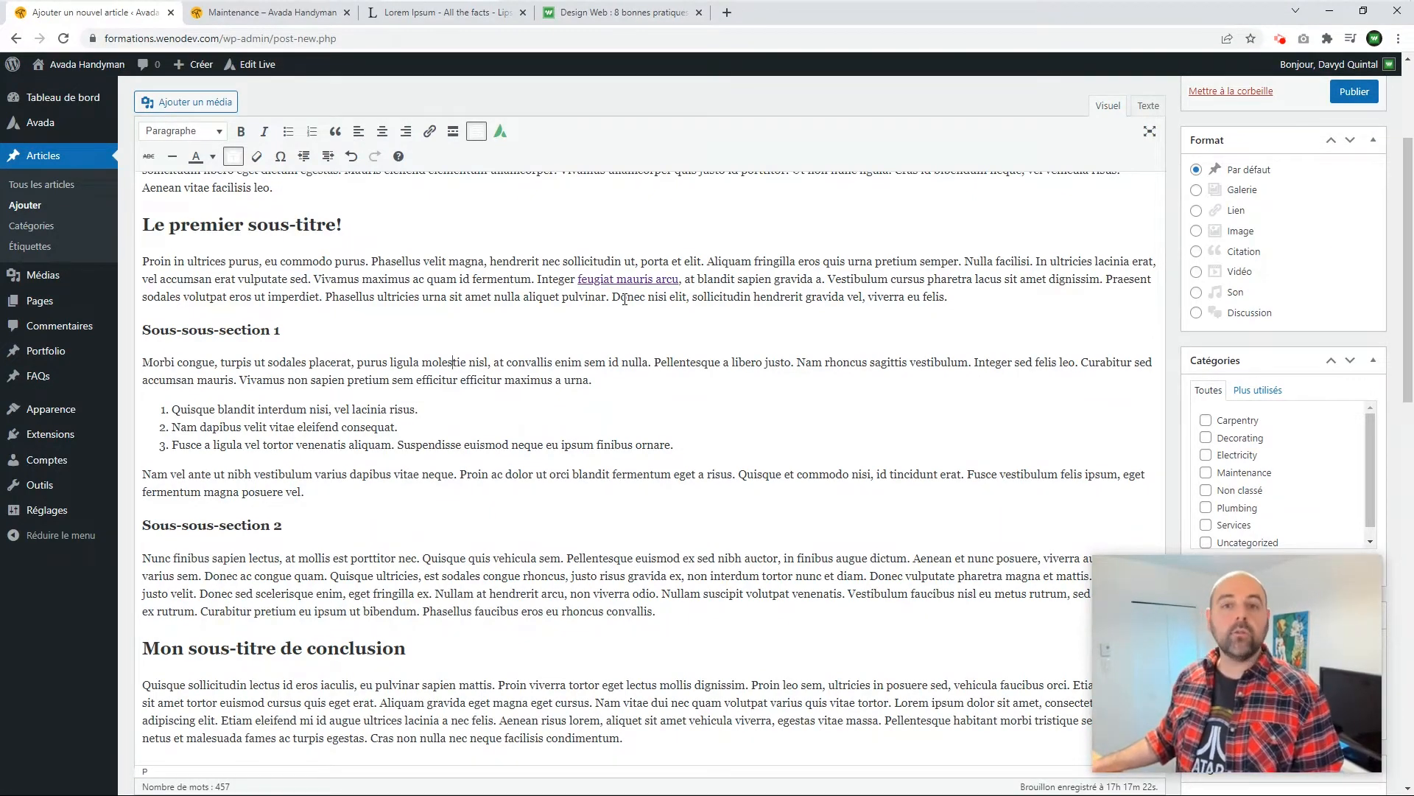
Step: Review the link options of "feugiat mauris arcu", including the new-tab setting, and close them without changes
left_click(626, 279)
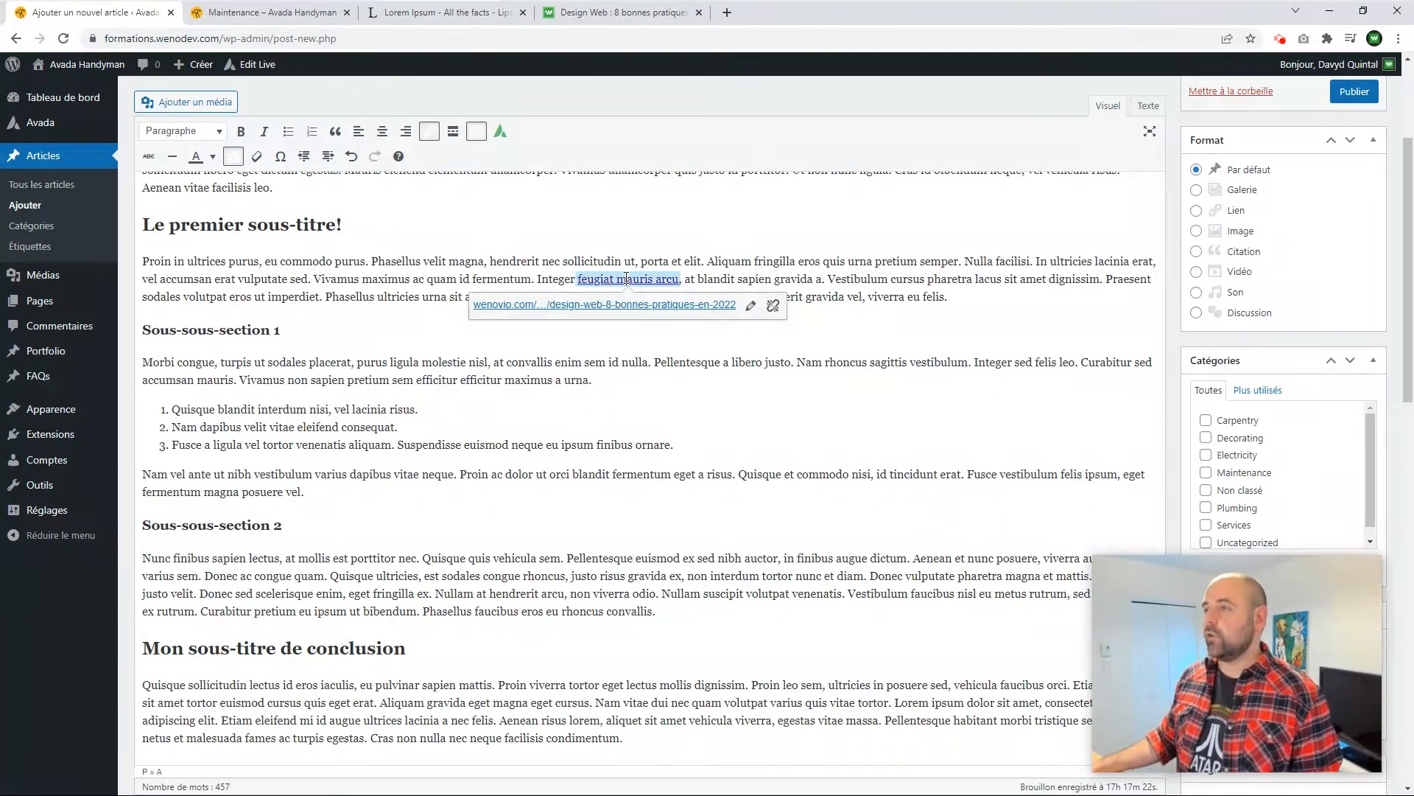
left_click(751, 305)
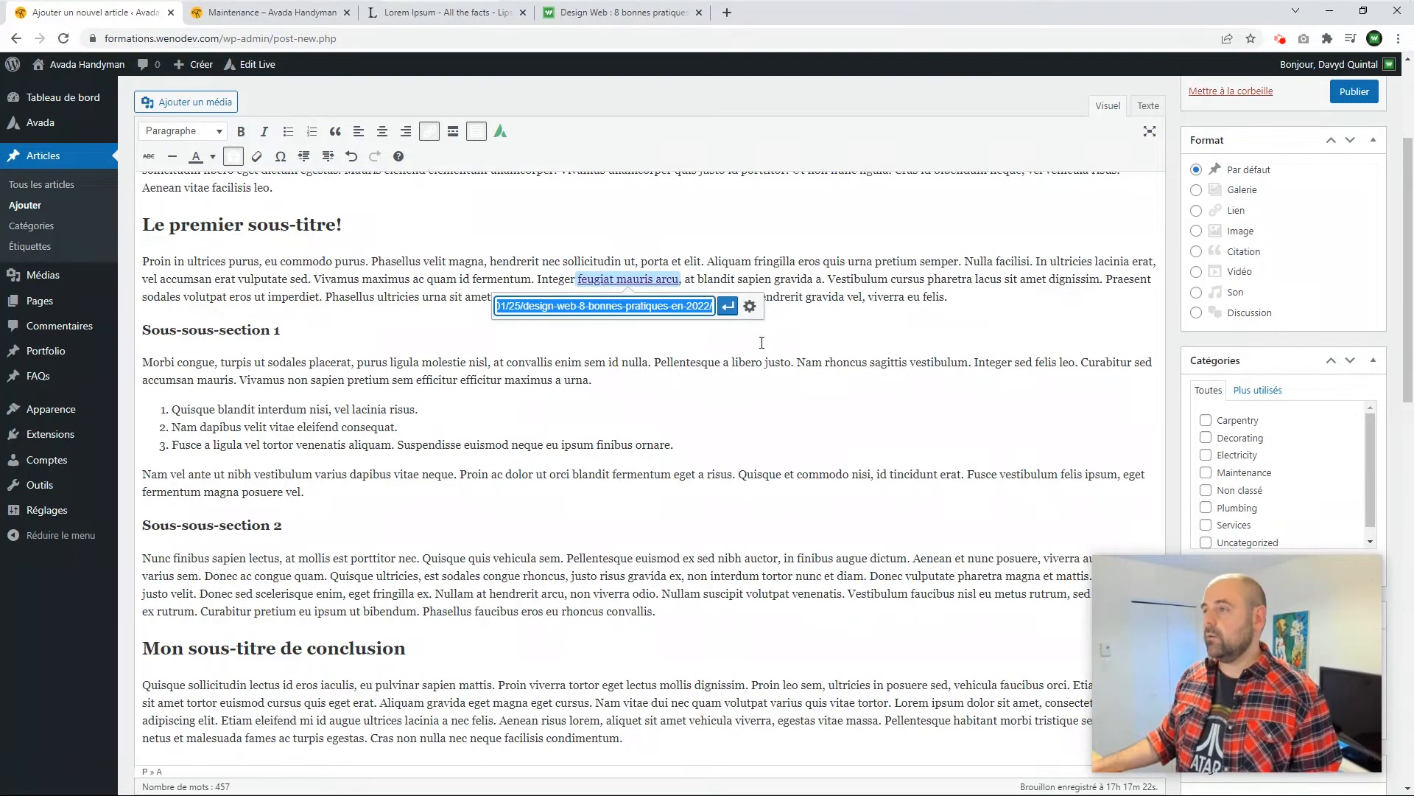
left_click(750, 305)
left_click_drag(641, 307, 597, 307)
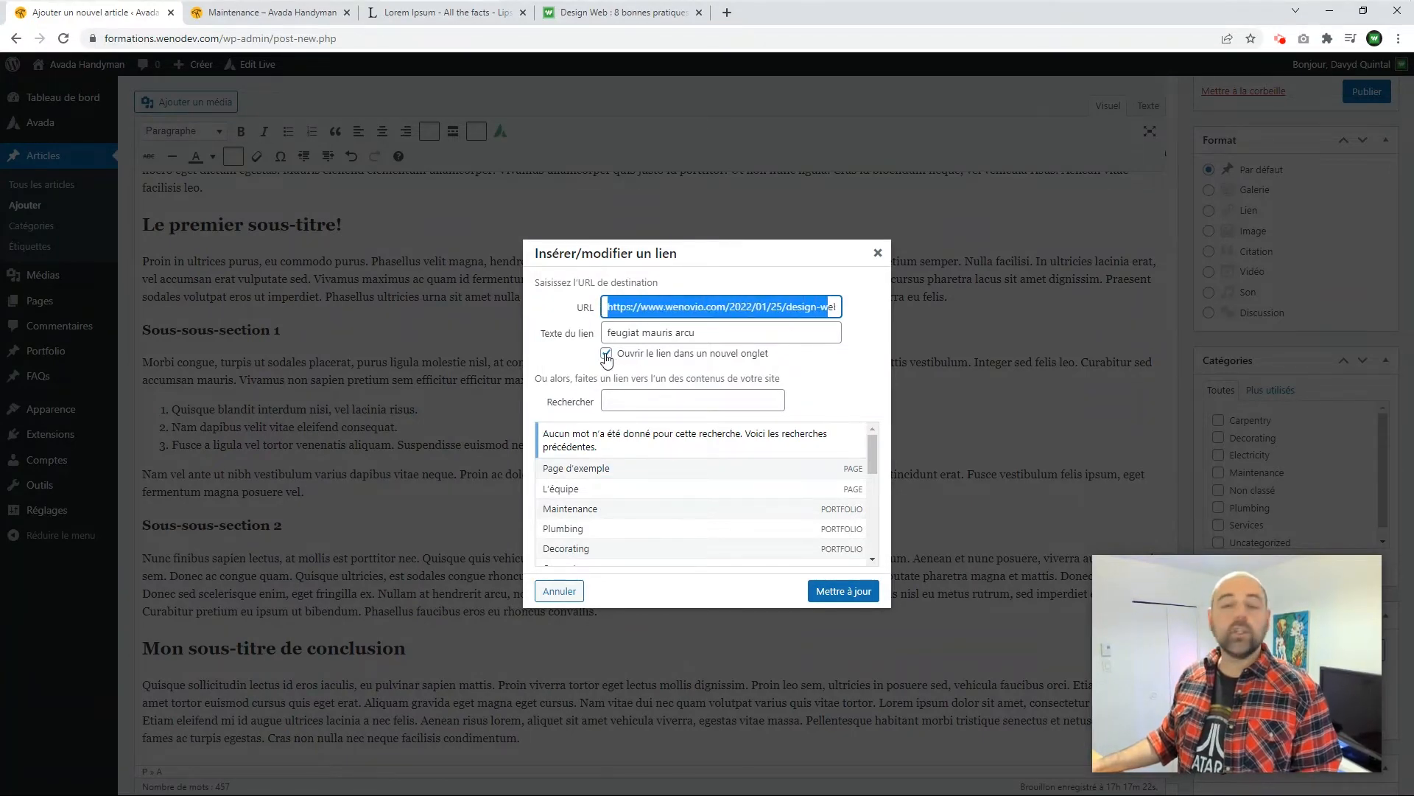
left_click(557, 591)
left_click(350, 281)
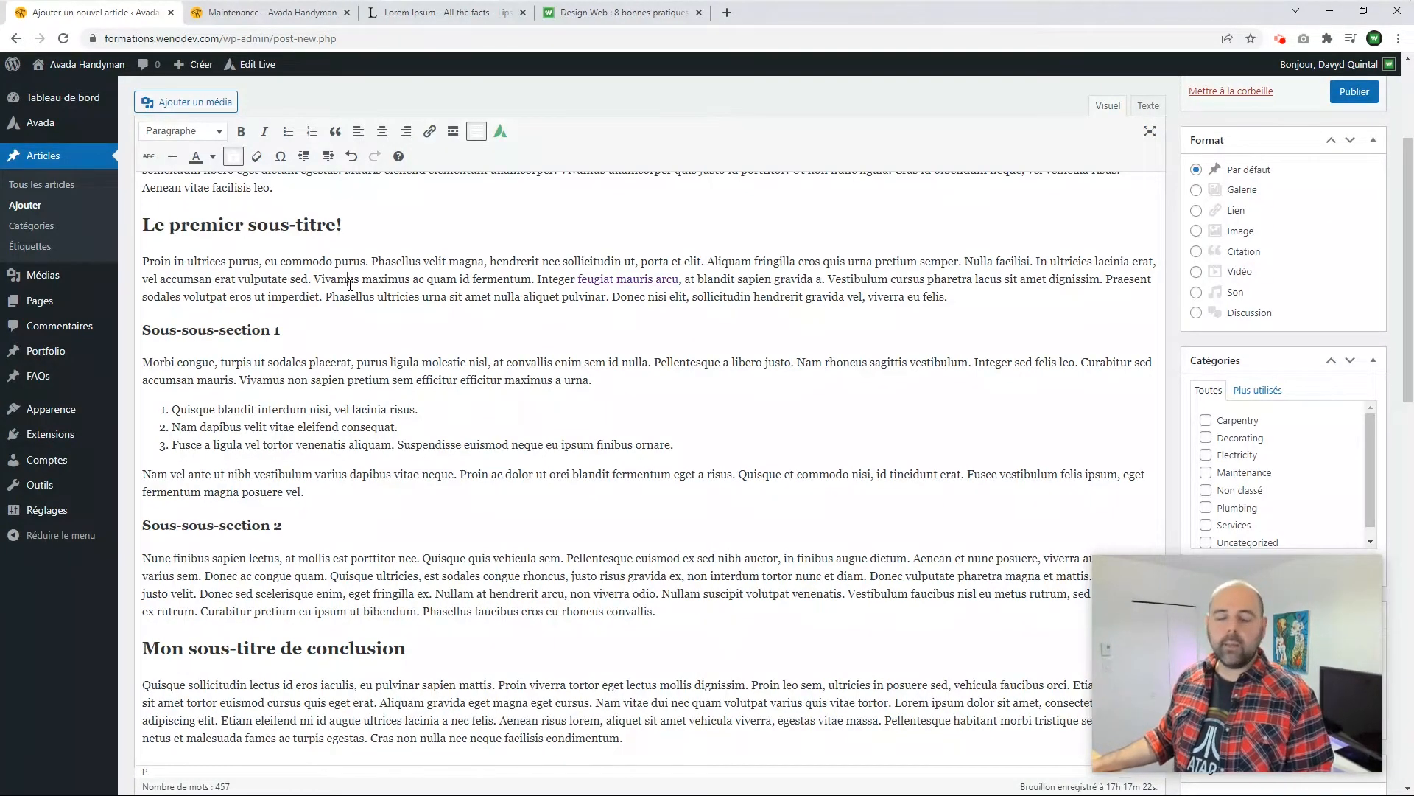
Step: Remove the link from "feugiat mauris arcu" and save the article as a draft
left_click(640, 278)
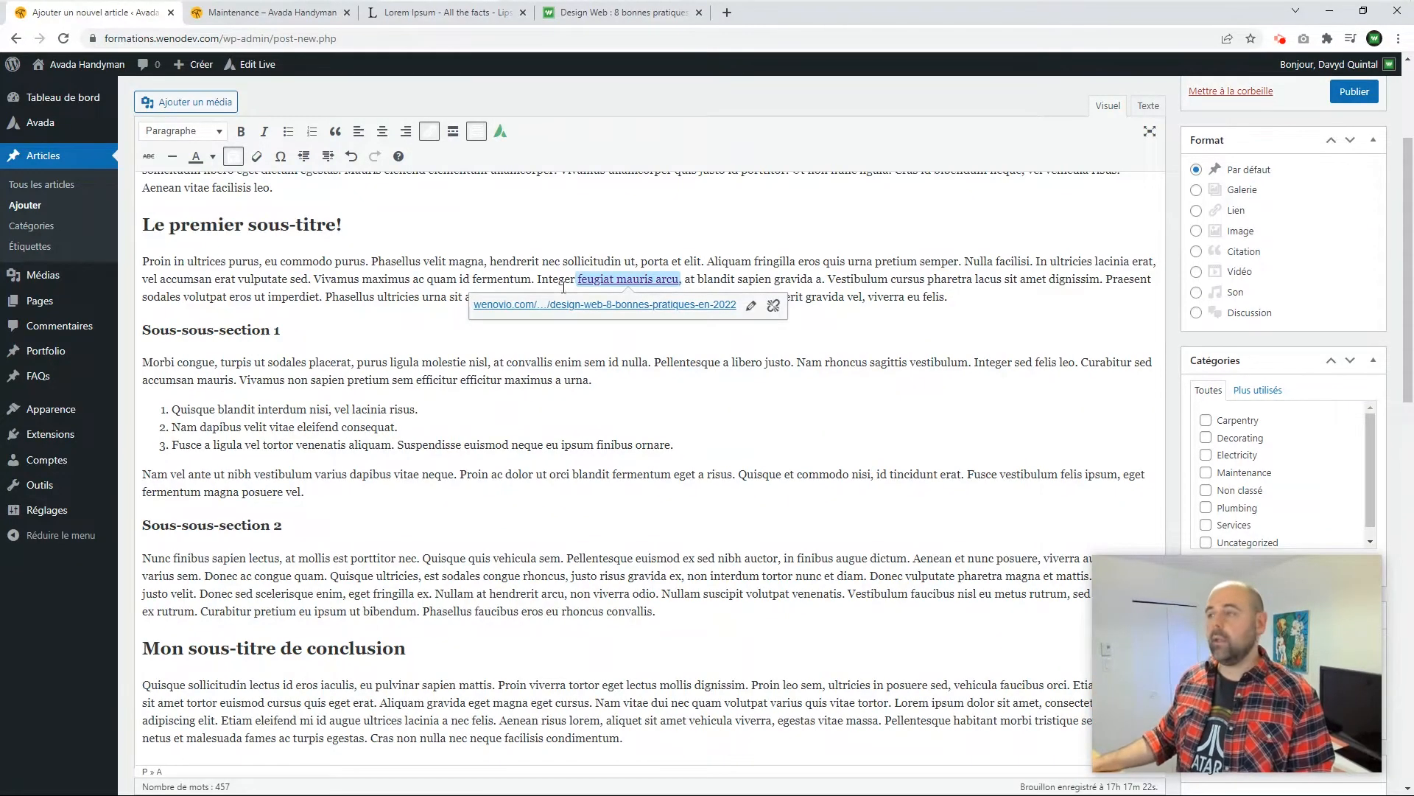
left_click(773, 305)
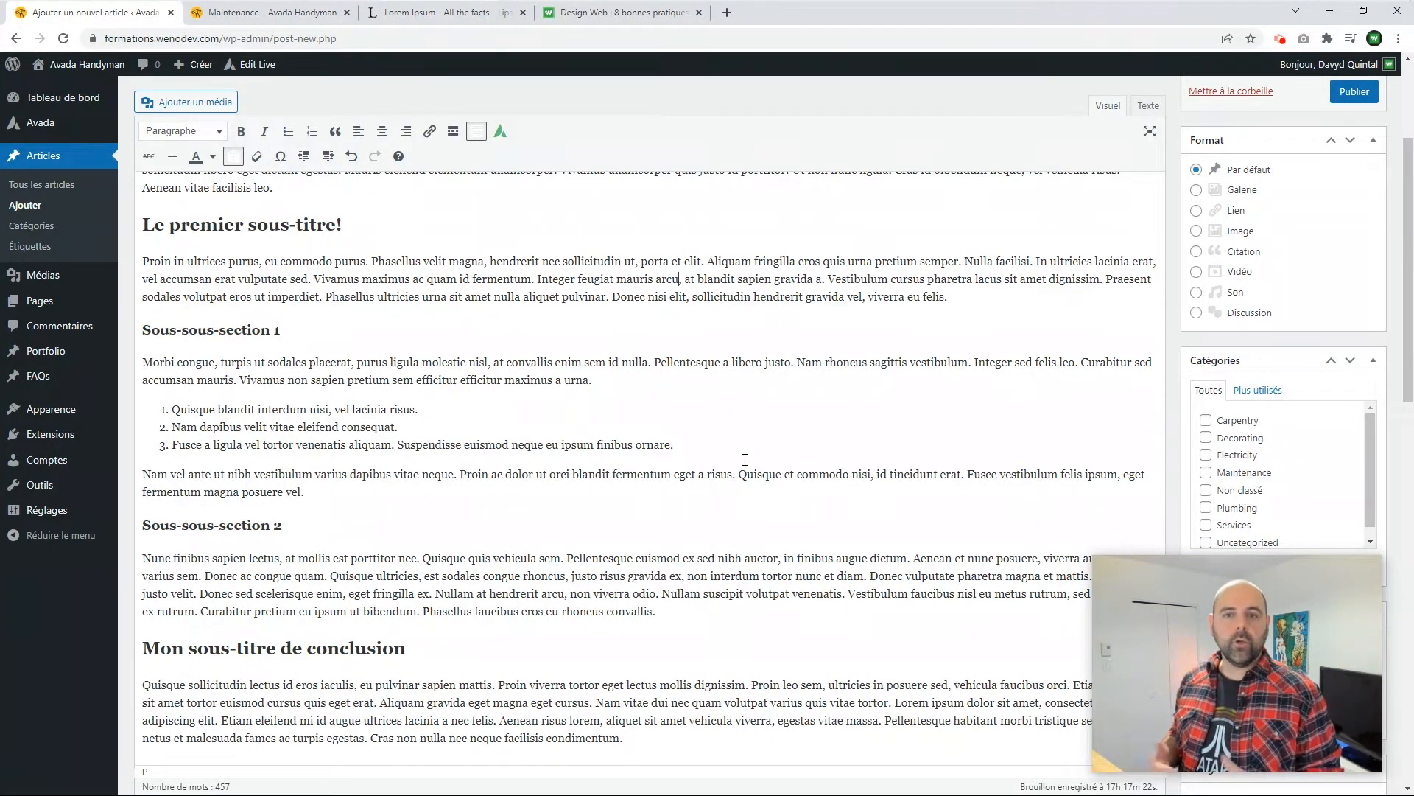
scroll(496, 352, "up", 3)
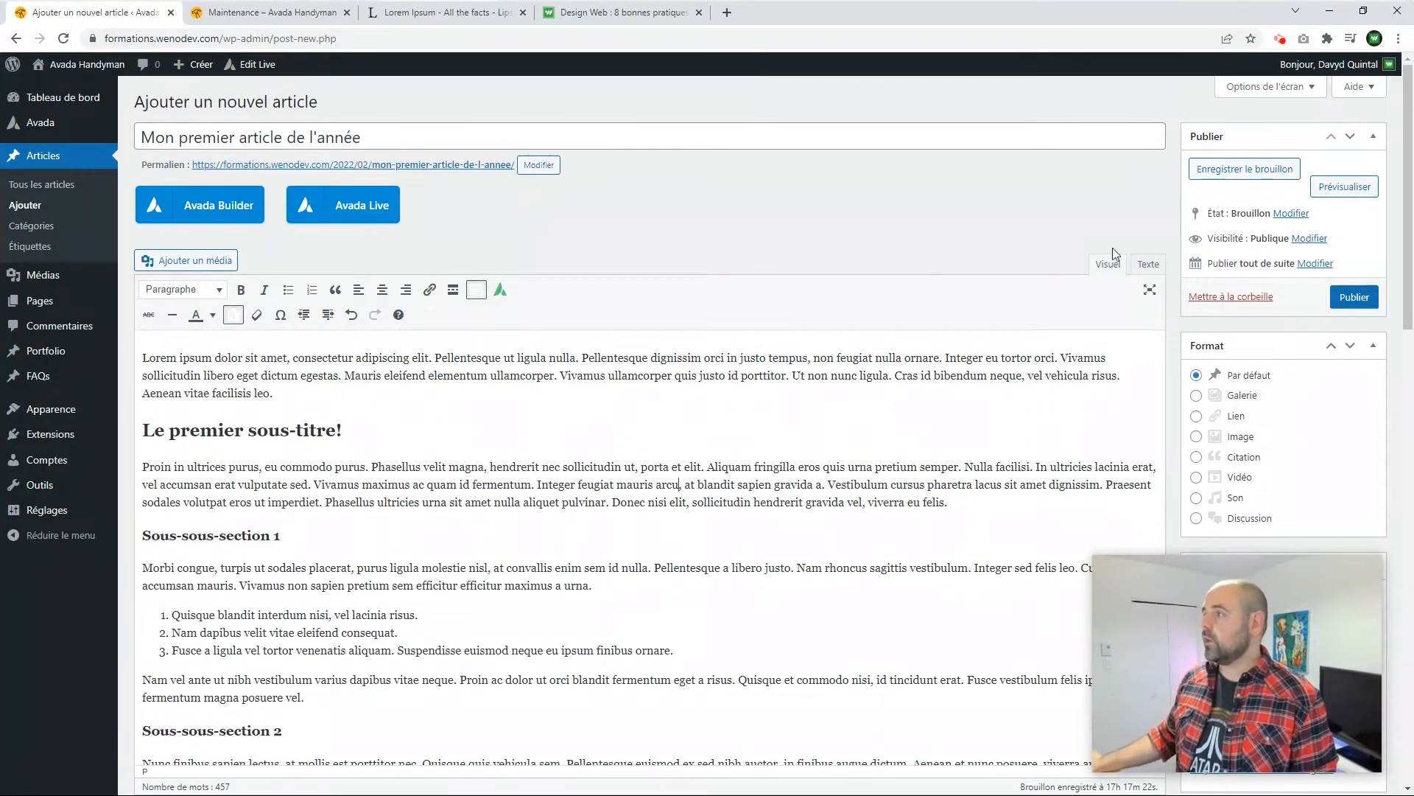
left_click(1230, 172)
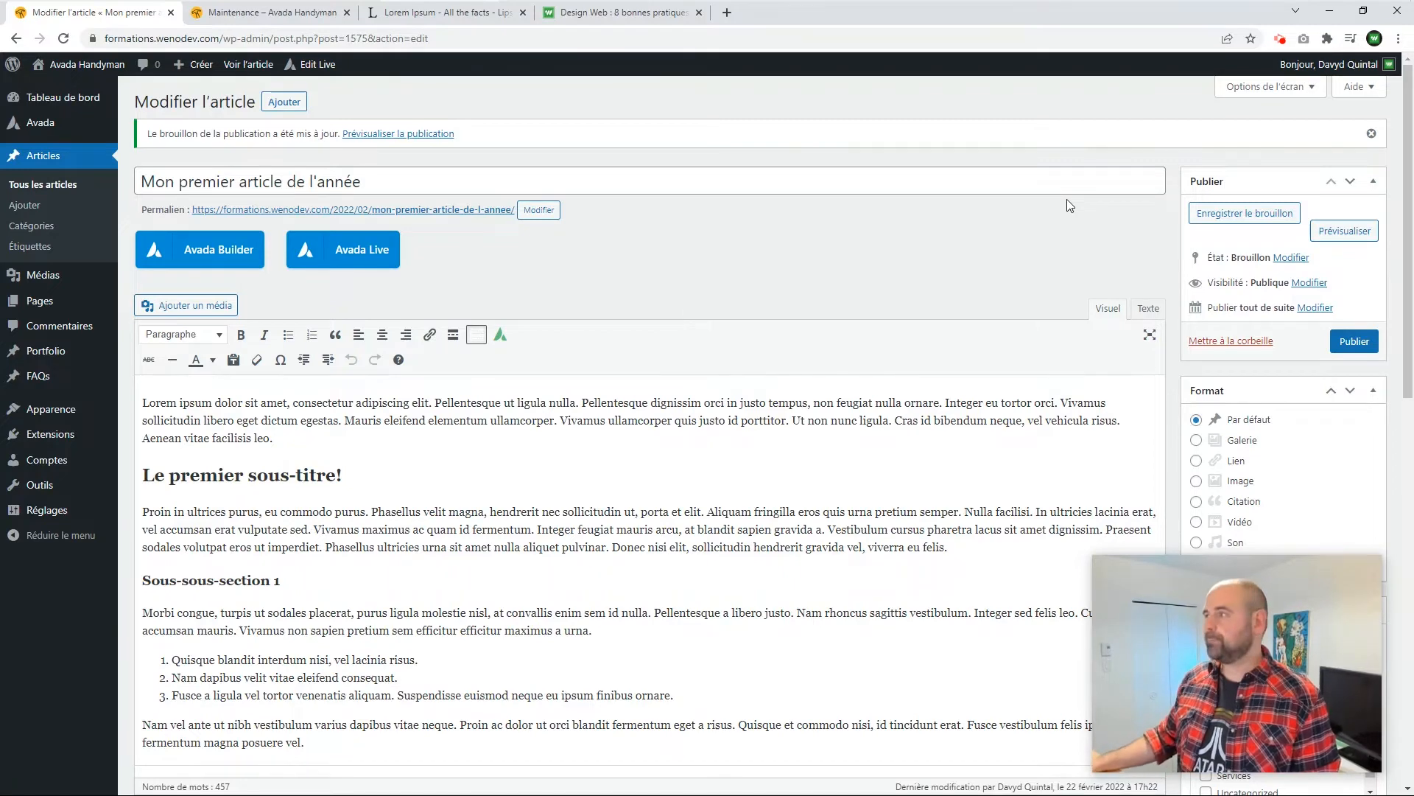
Step: Check the status and dates of the draft and published articles in the article list, and reopen "Mon premier article de l'année" for editing
left_click(38, 157)
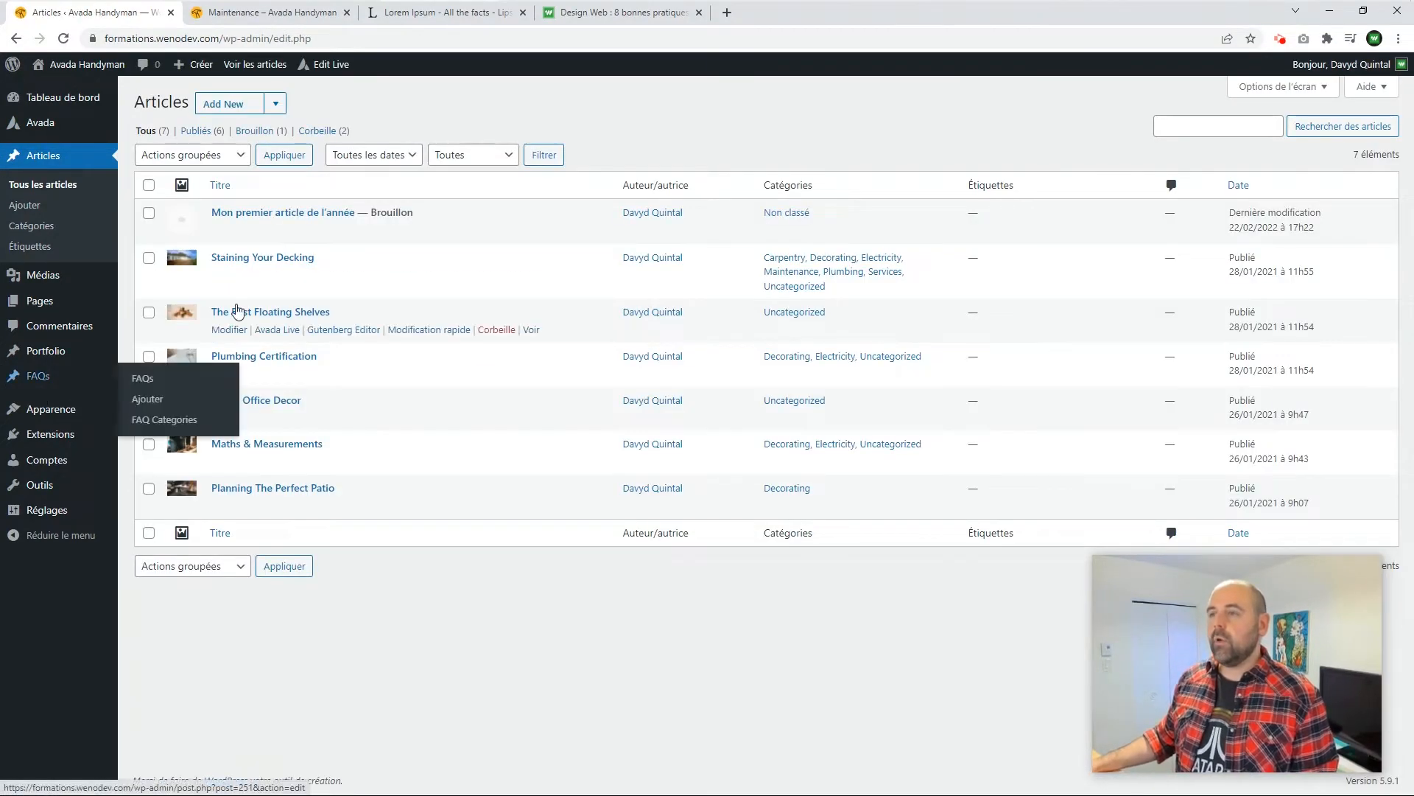
mouse_move(262, 234)
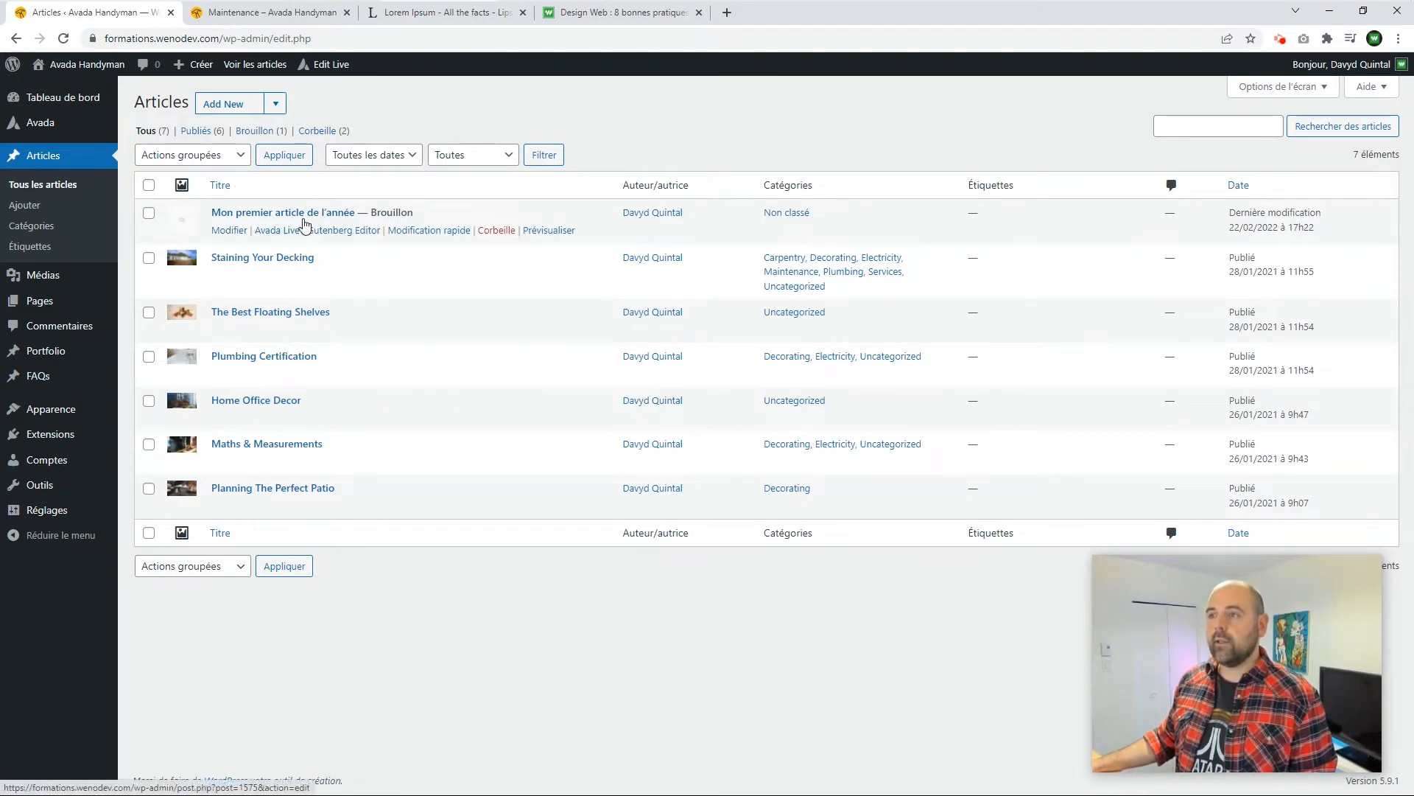
left_click_drag(367, 212, 442, 219)
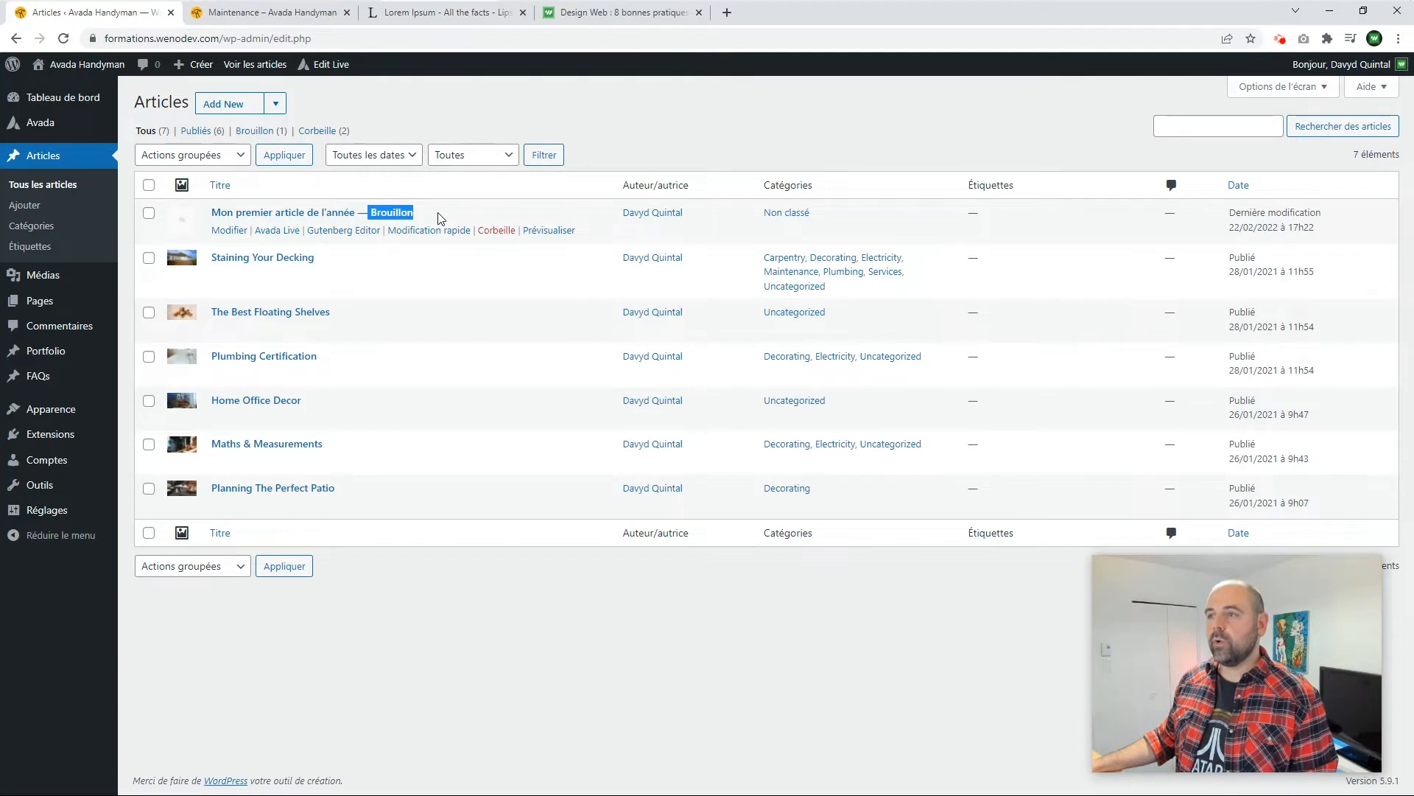
mouse_move(338, 277)
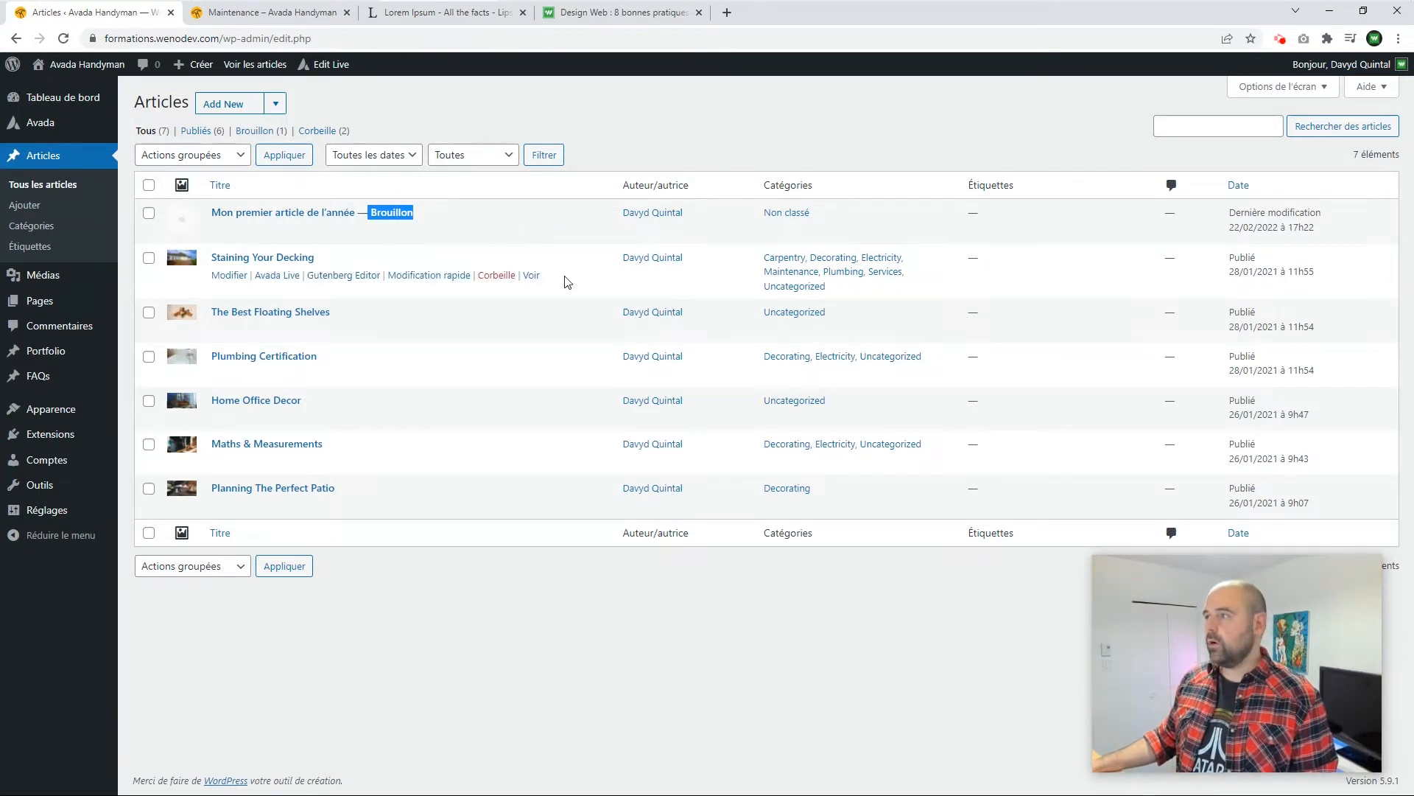
left_click_drag(1227, 254, 1326, 279)
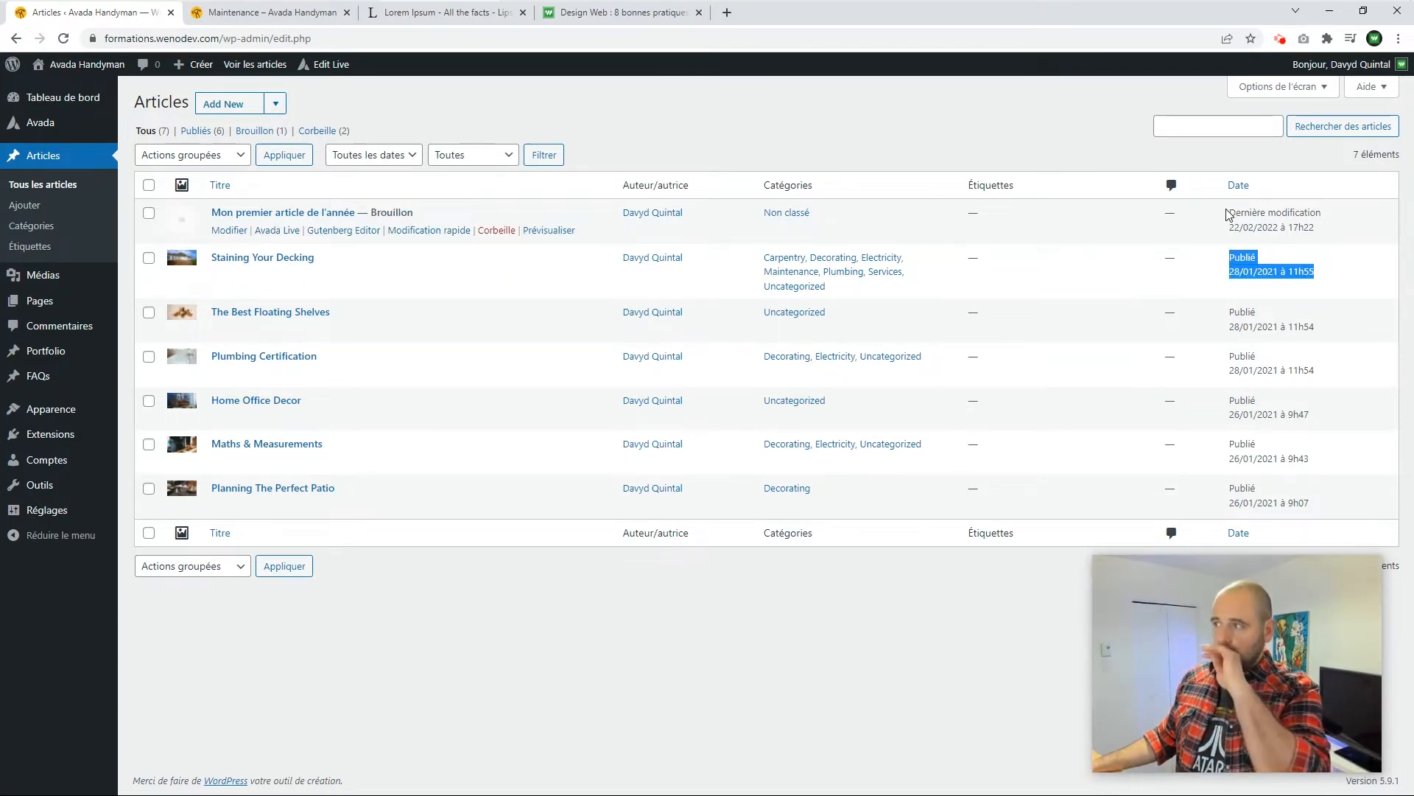
left_click_drag(1230, 213, 1319, 228)
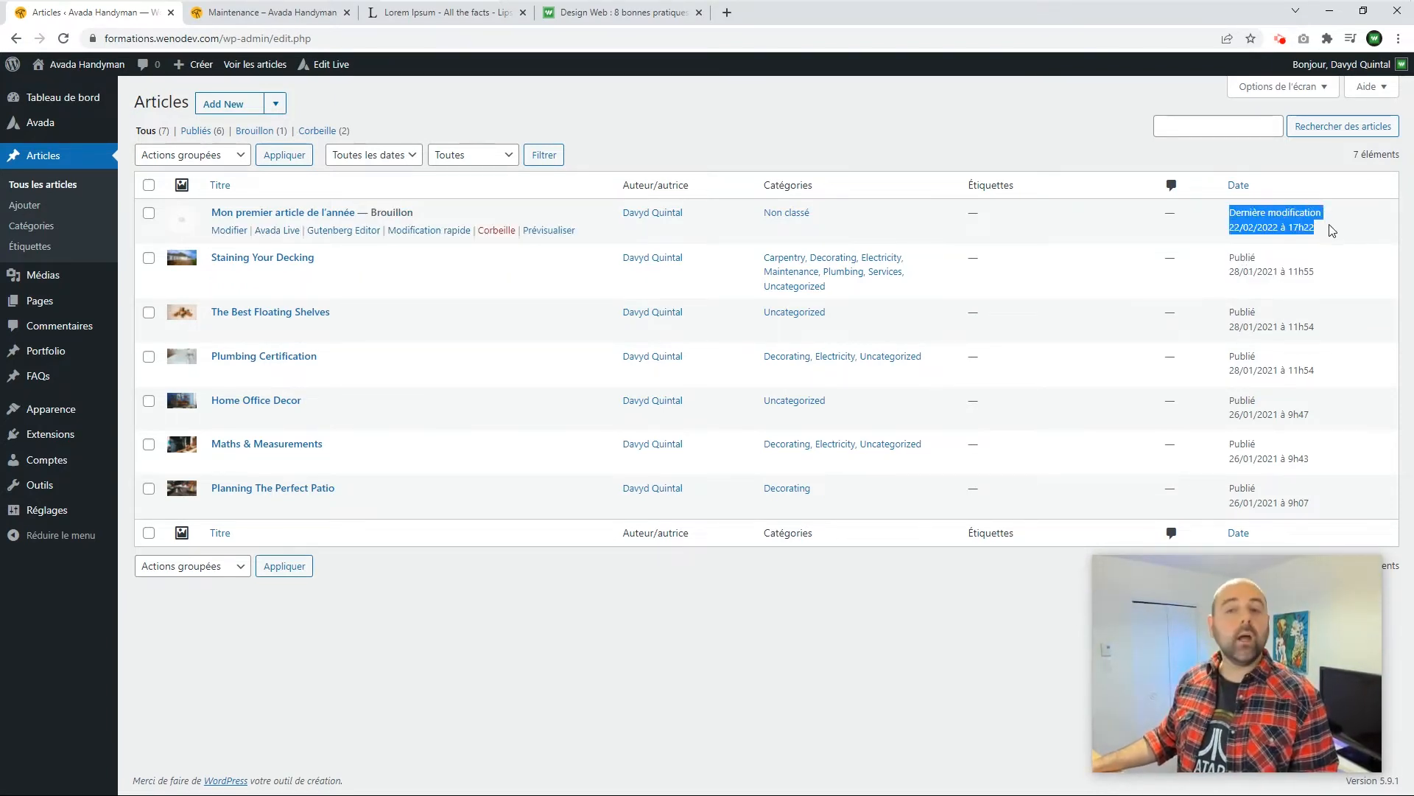
left_click(279, 212)
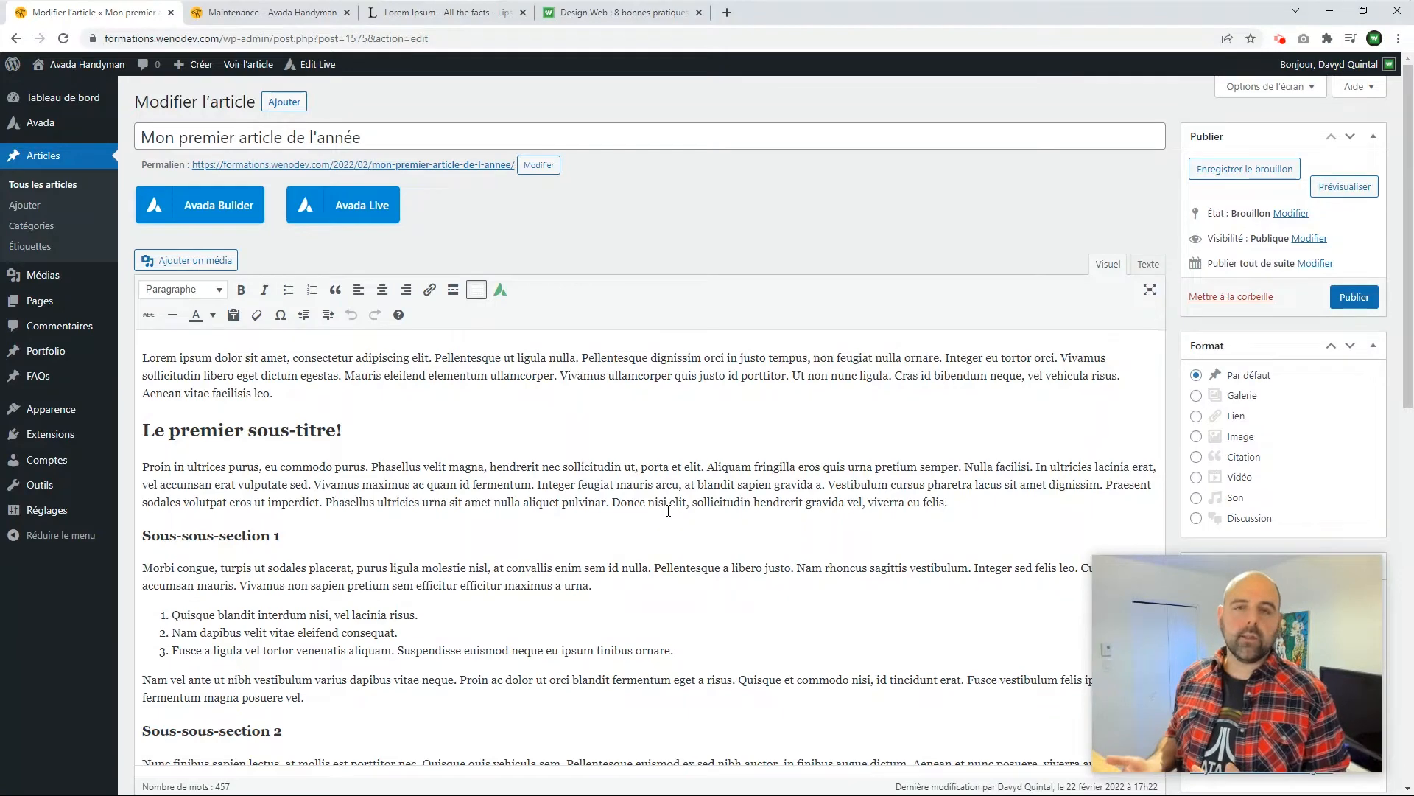
Step: Move the Catégories box above the Format box, directly below the Publier box
mouse_move(1340, 638)
left_click_drag(1231, 607, 162, 616)
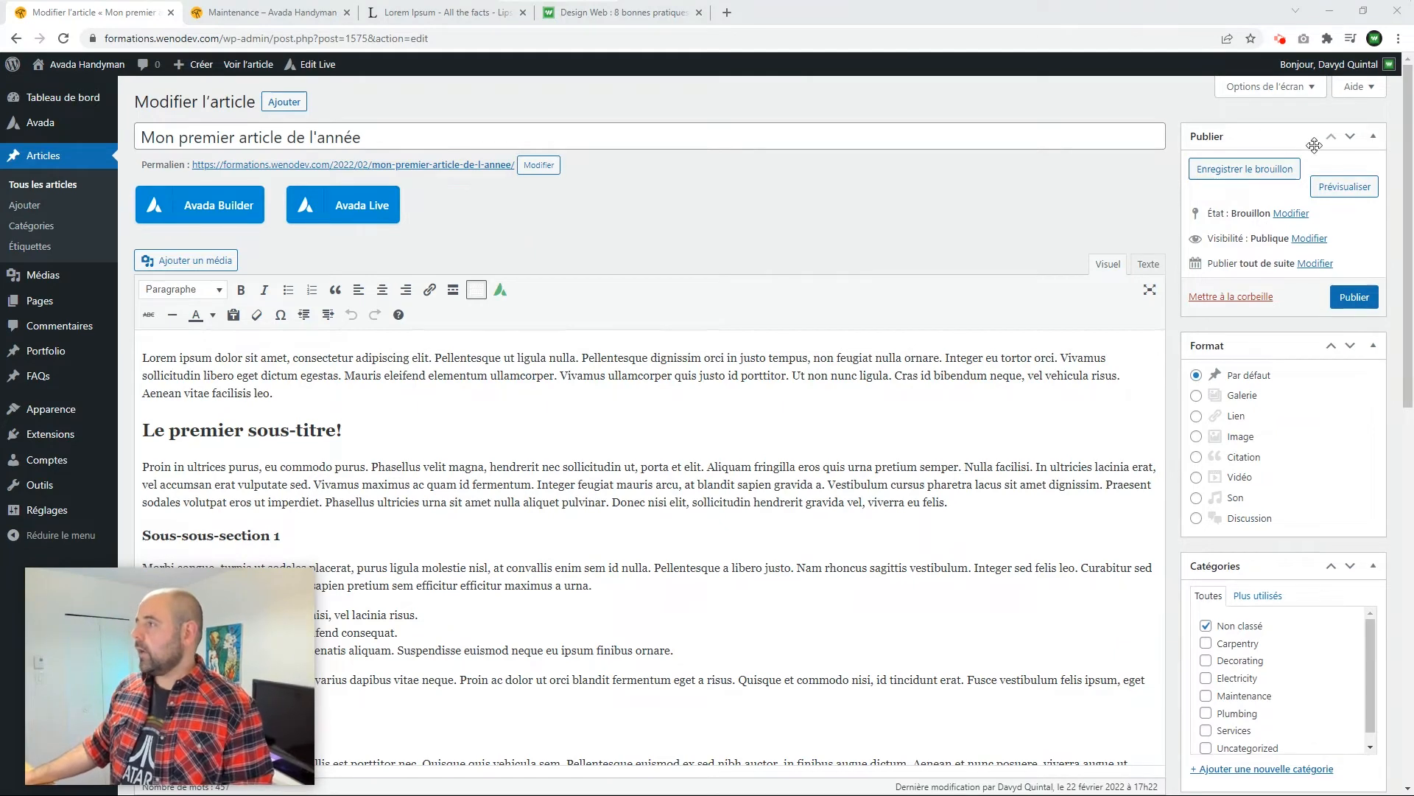
scroll(1295, 469, "down", 3)
scroll(1295, 469, "down", 1)
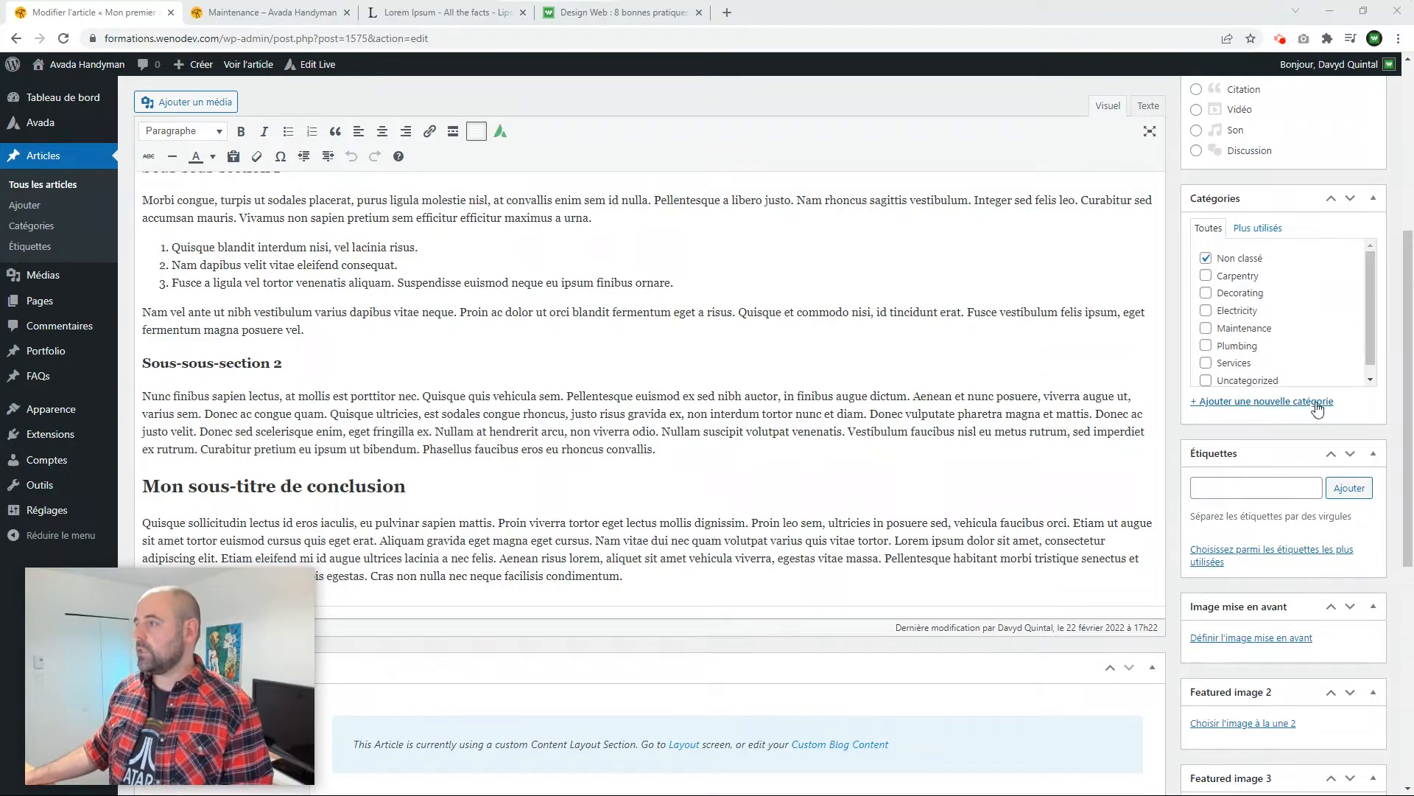
scroll(1284, 503, "down", 2)
scroll(1284, 502, "down", 4)
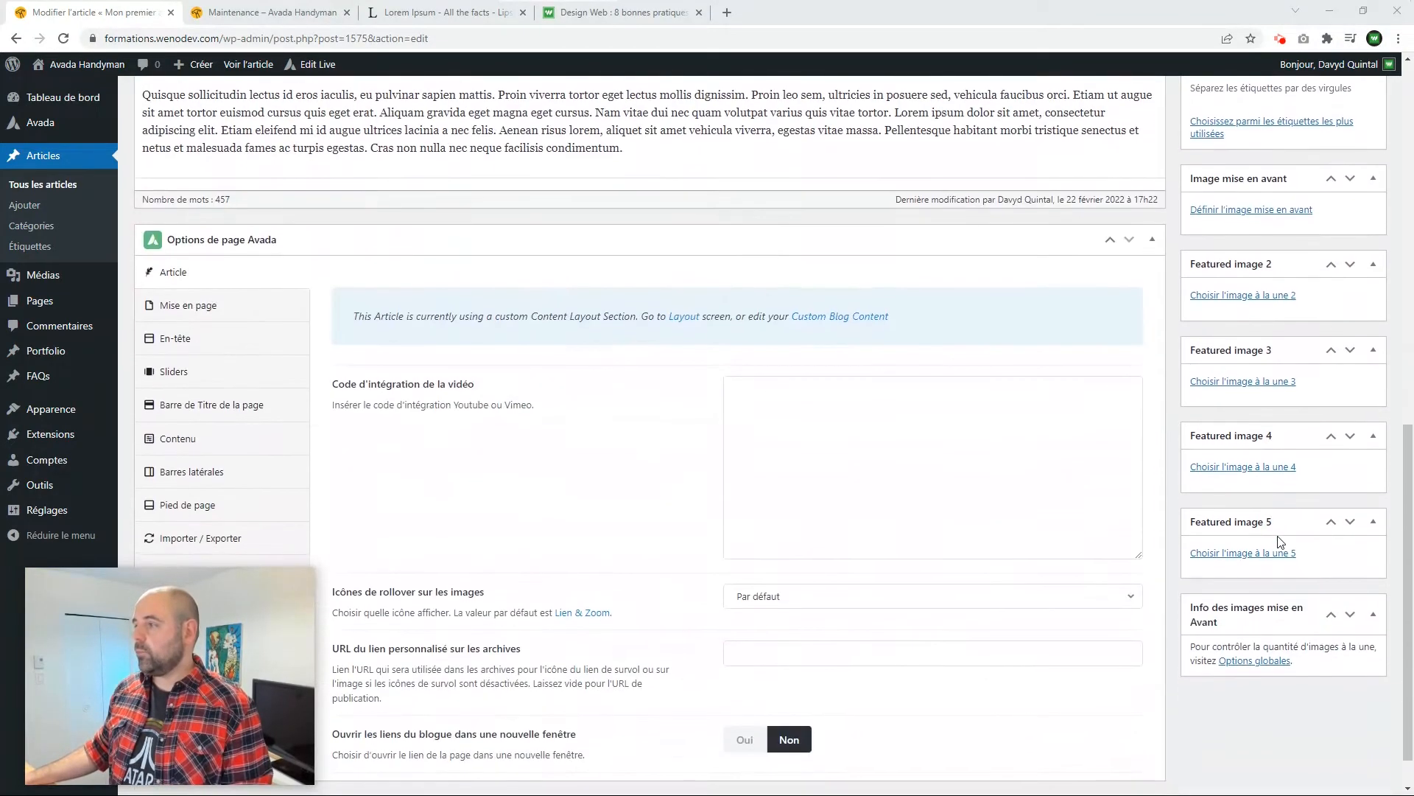
scroll(1258, 460, "up", 9)
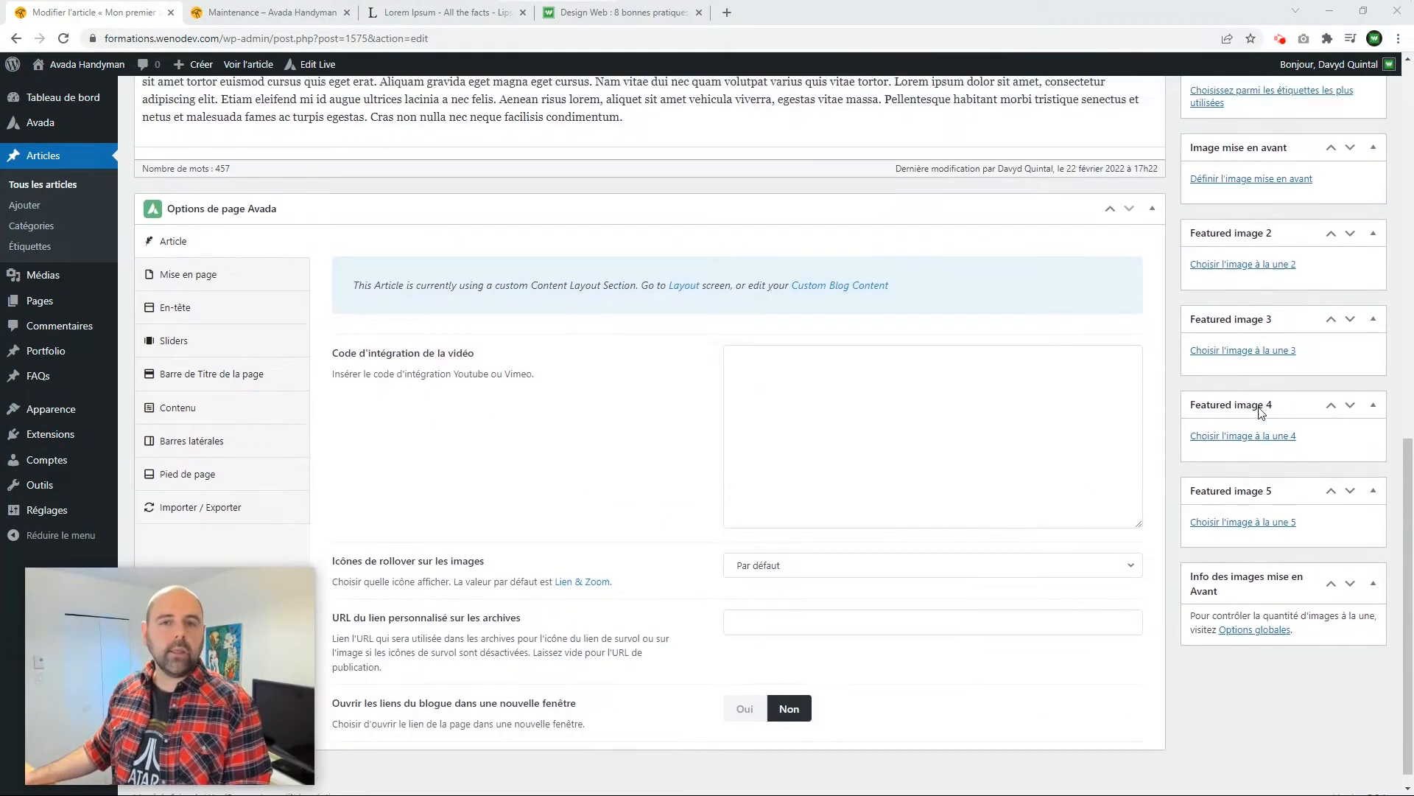
scroll(1262, 413, "down", 1)
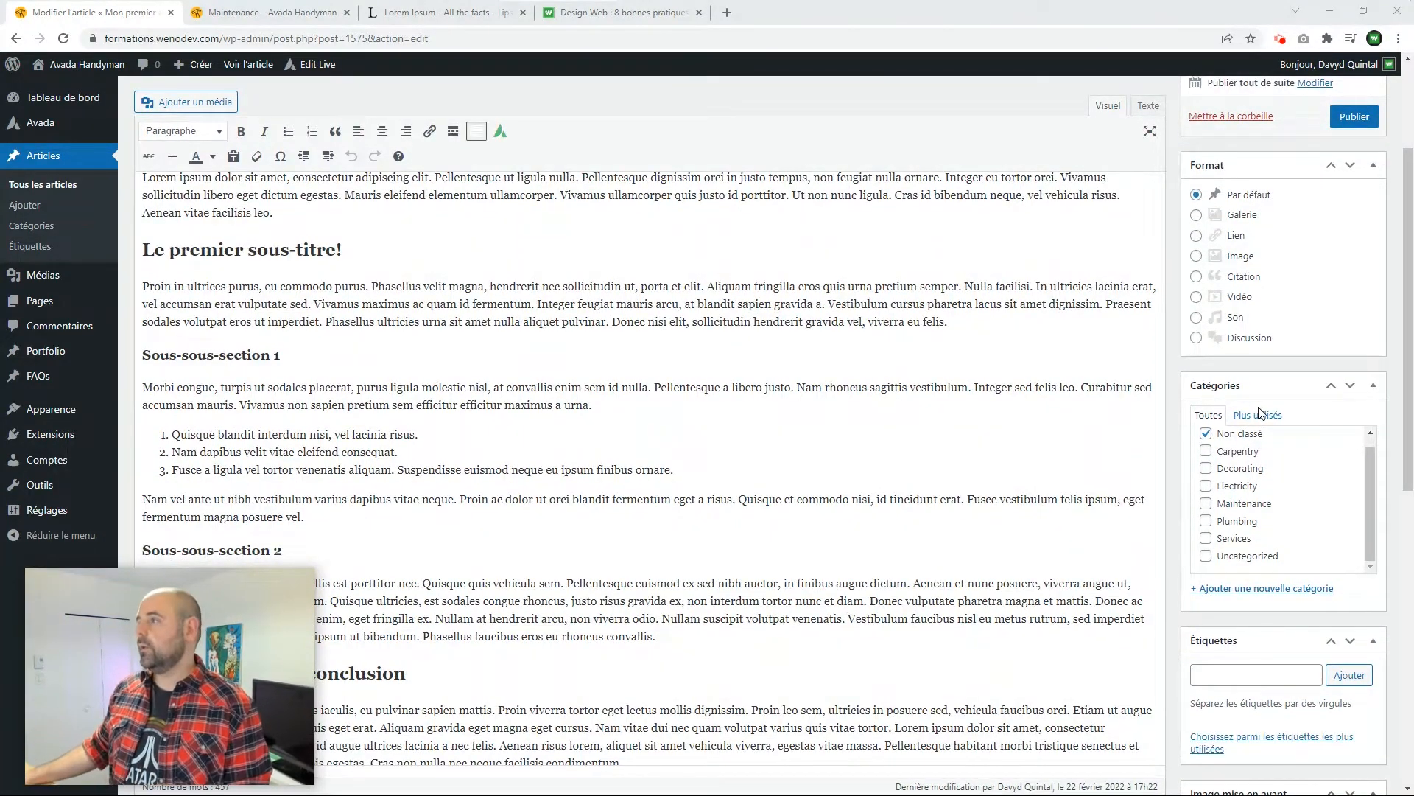
scroll(1259, 413, "up", 3)
left_click_drag(1243, 561, 1250, 341)
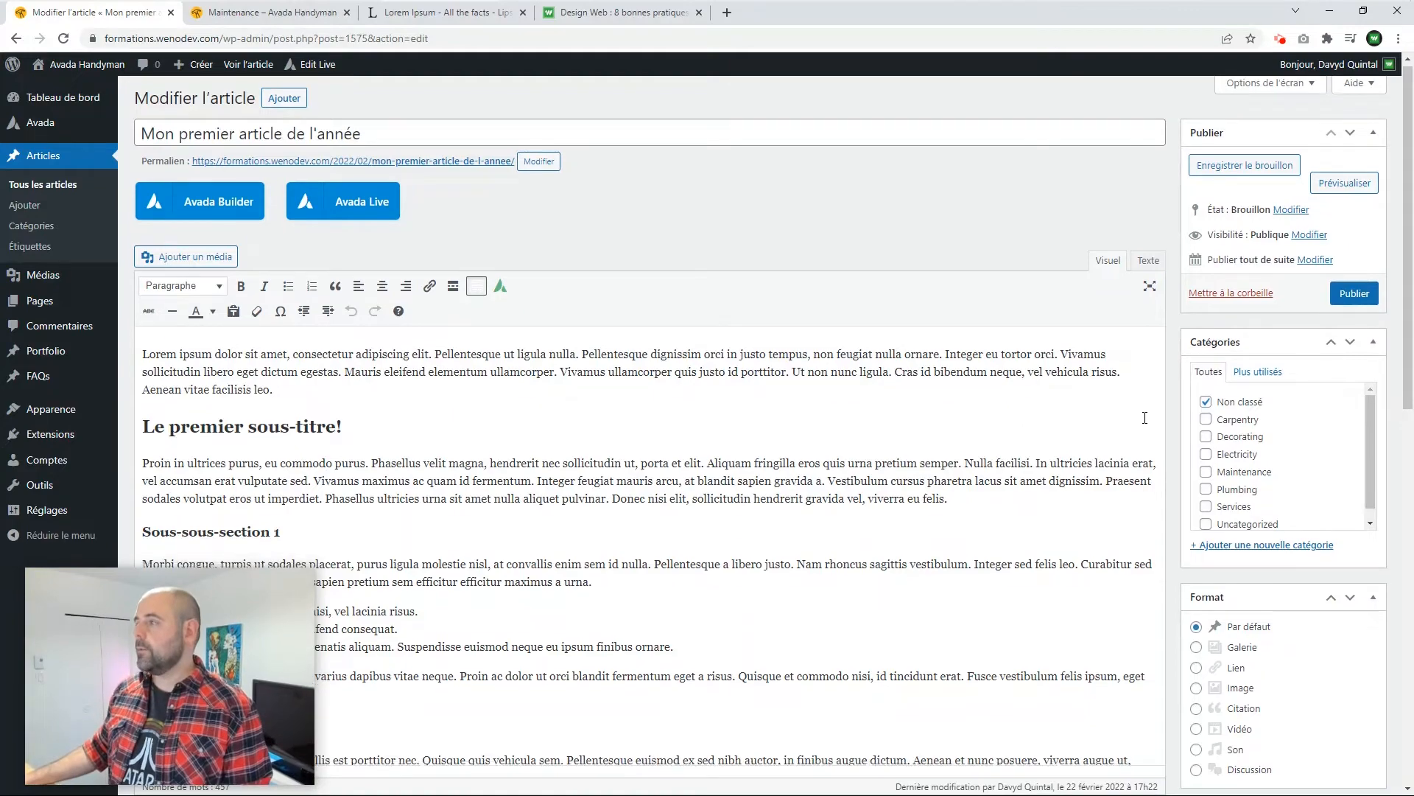
Step: Try placing the Catégories box in the main column below the editor, and return it to its place beneath the Publier box
scroll(1145, 417, "down", 15)
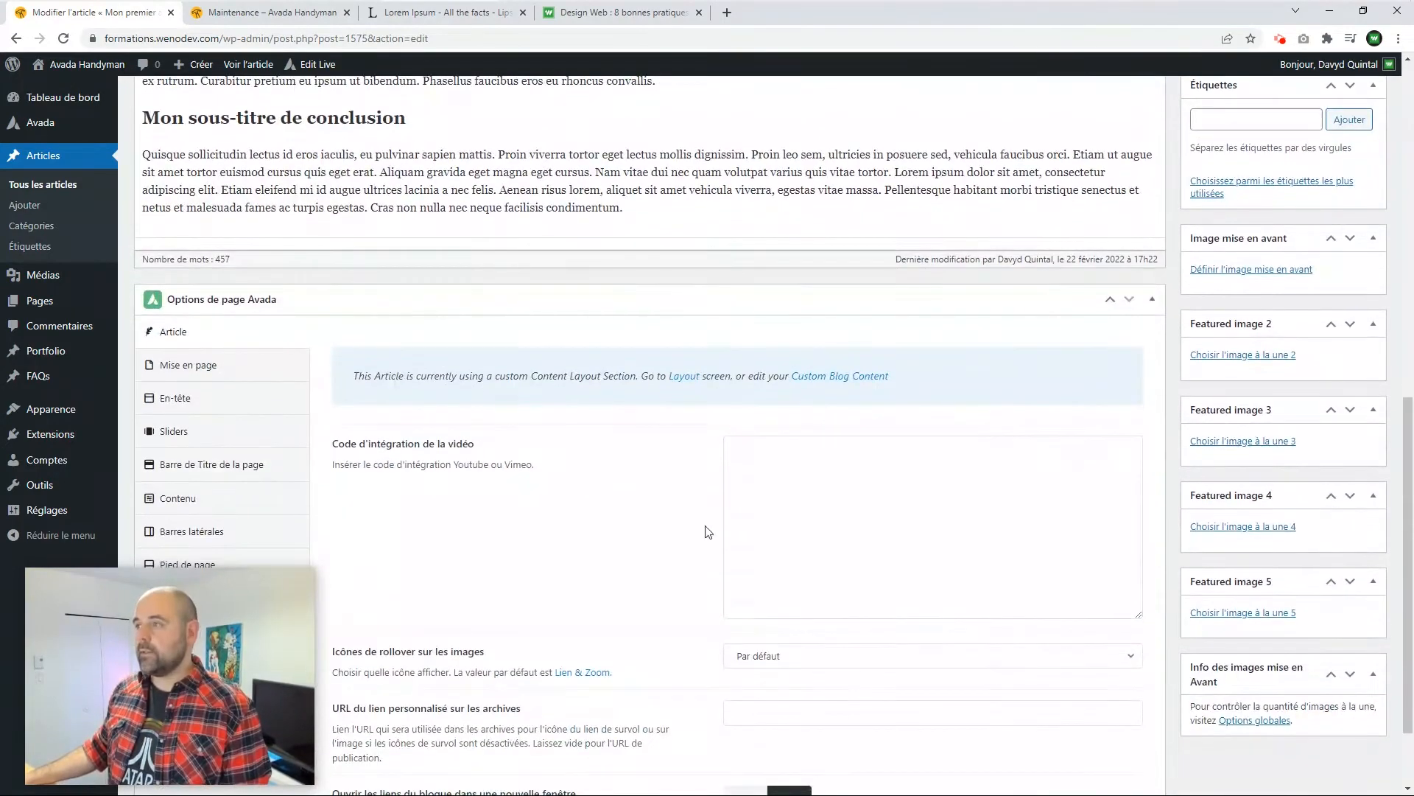
scroll(642, 576, "up", 7)
left_click_drag(1229, 129, 634, 600)
scroll(634, 600, "down", 6)
scroll(543, 553, "up", 4)
left_click_drag(210, 370, 1259, 312)
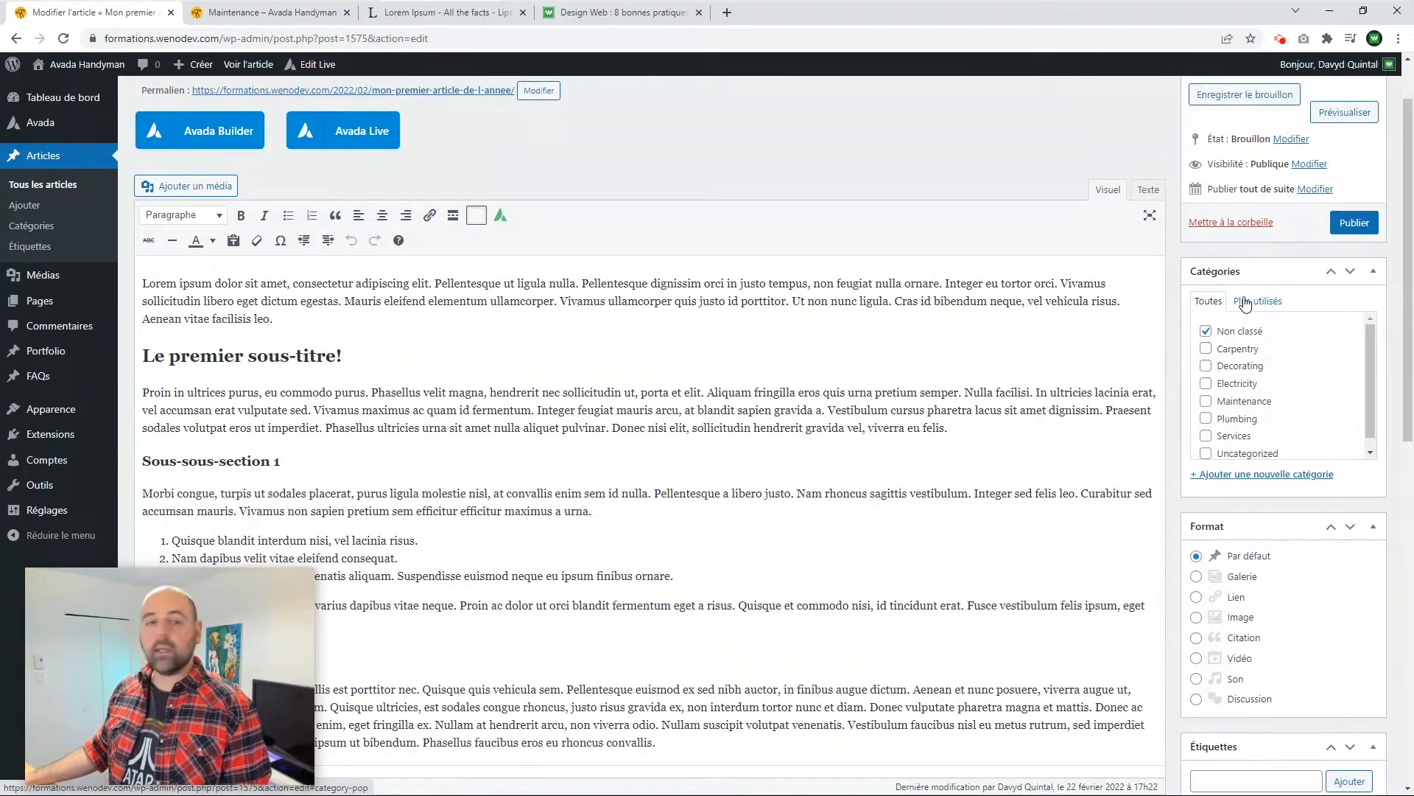
Step: Hide the Catégories box through the screen options, show it again and close the options
scroll(1245, 304, "up", 1)
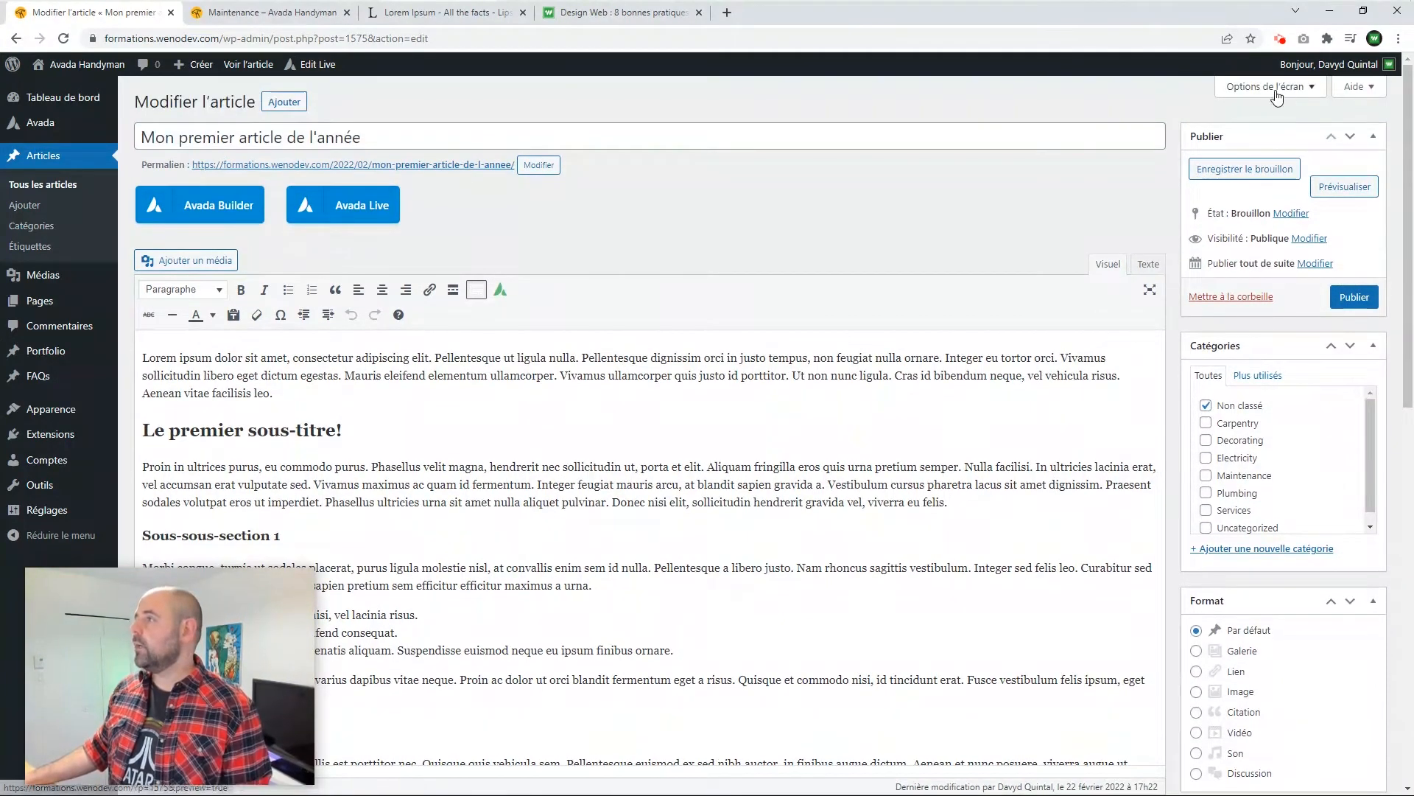
left_click(1296, 88)
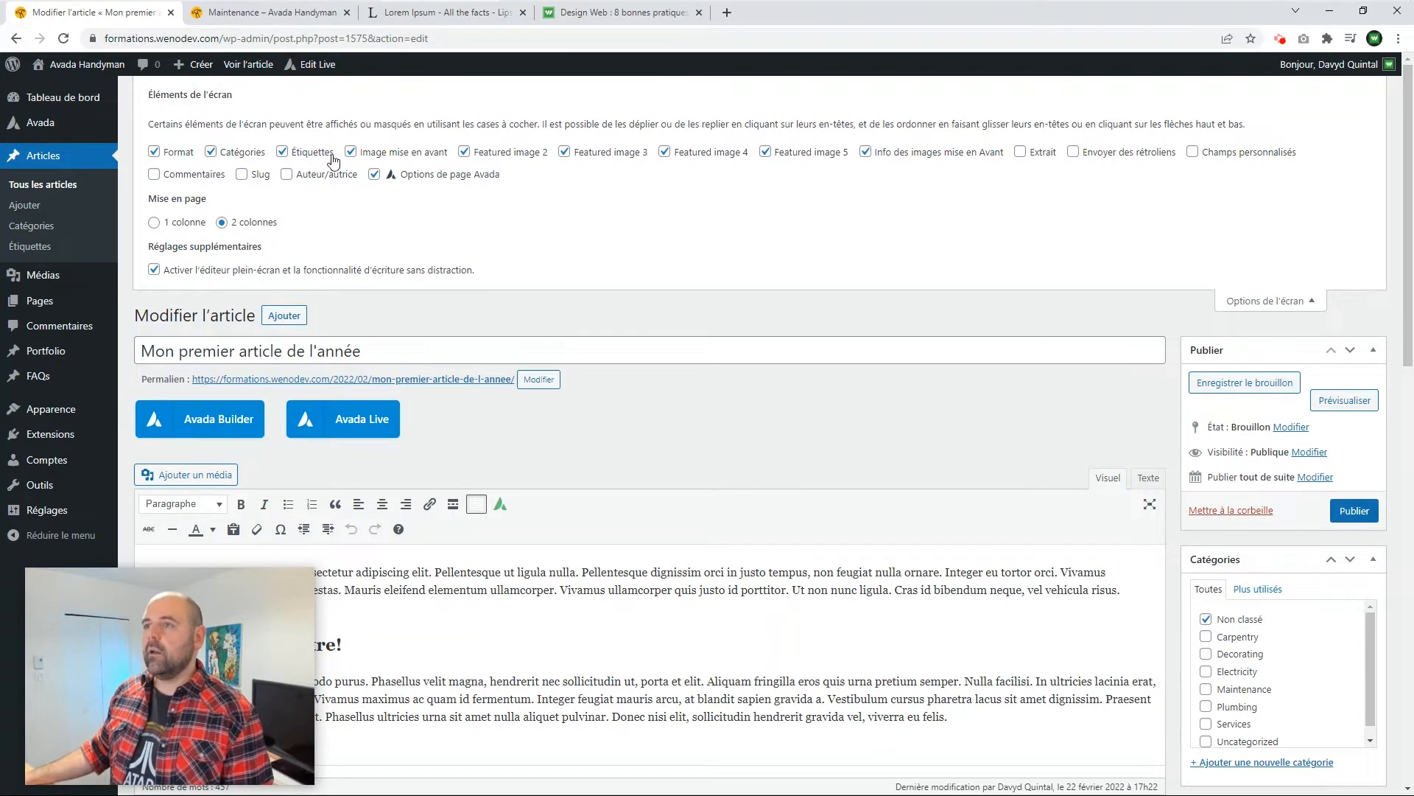
left_click(212, 152)
scroll(1194, 466, "down", 1)
scroll(998, 398, "up", 1)
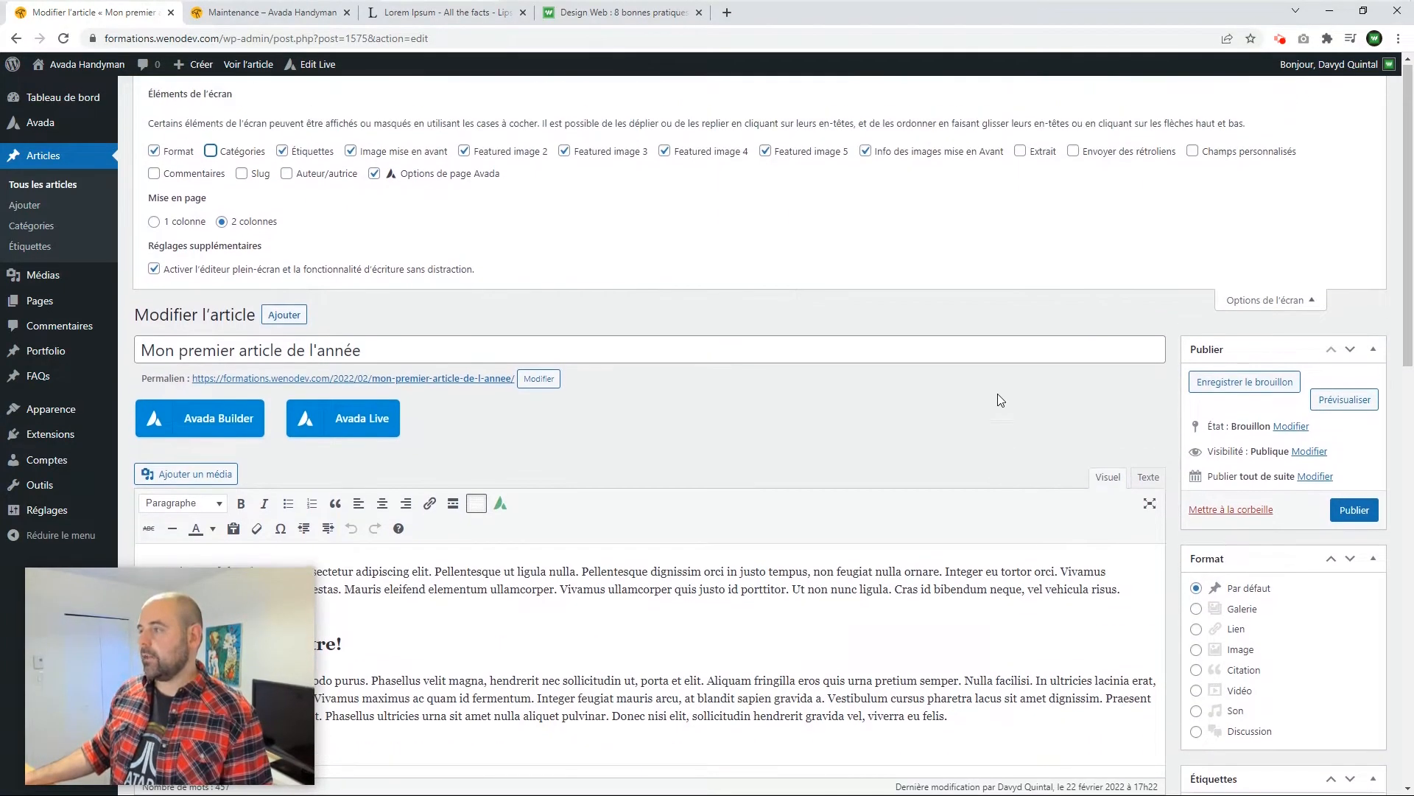
left_click(211, 153)
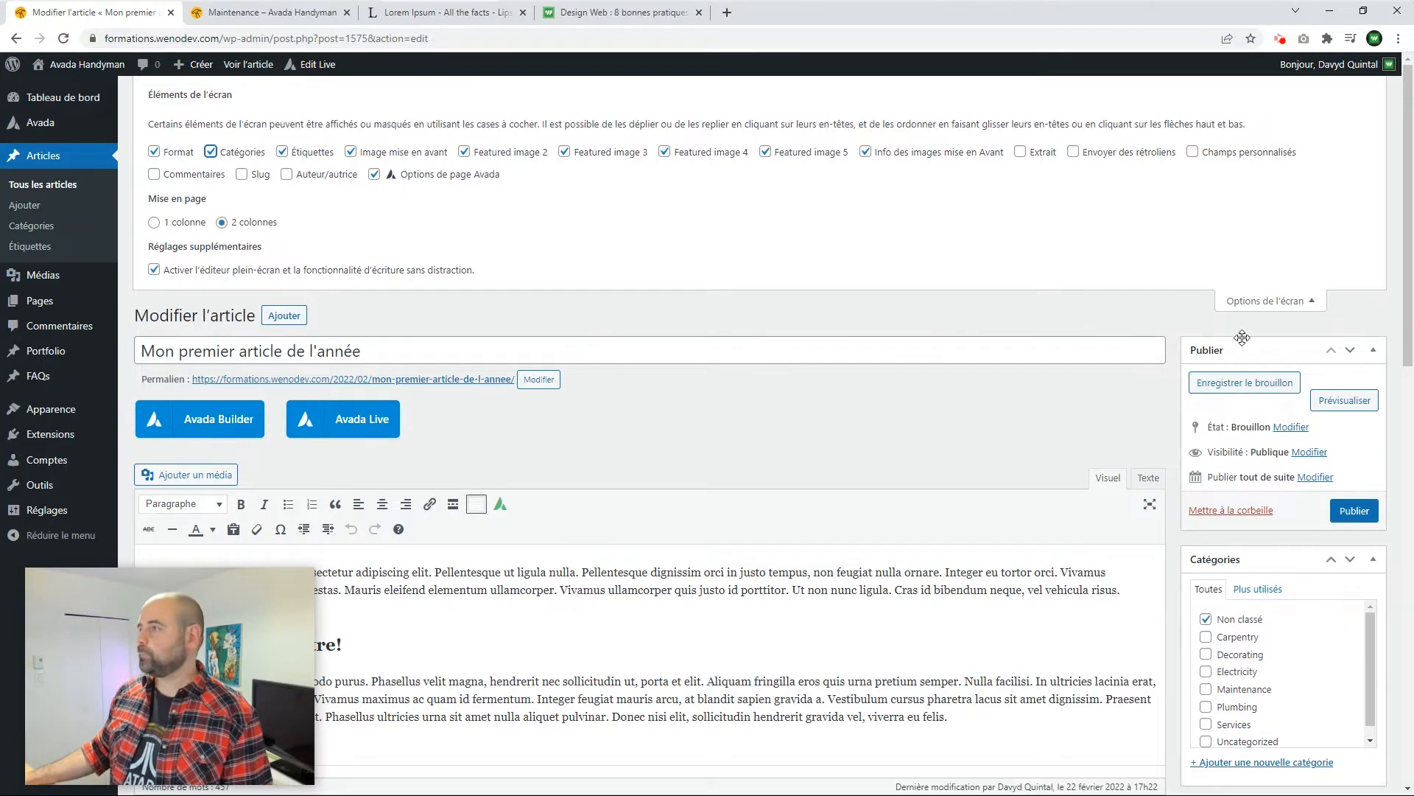
left_click(1302, 310)
scroll(1249, 470, "down", 1)
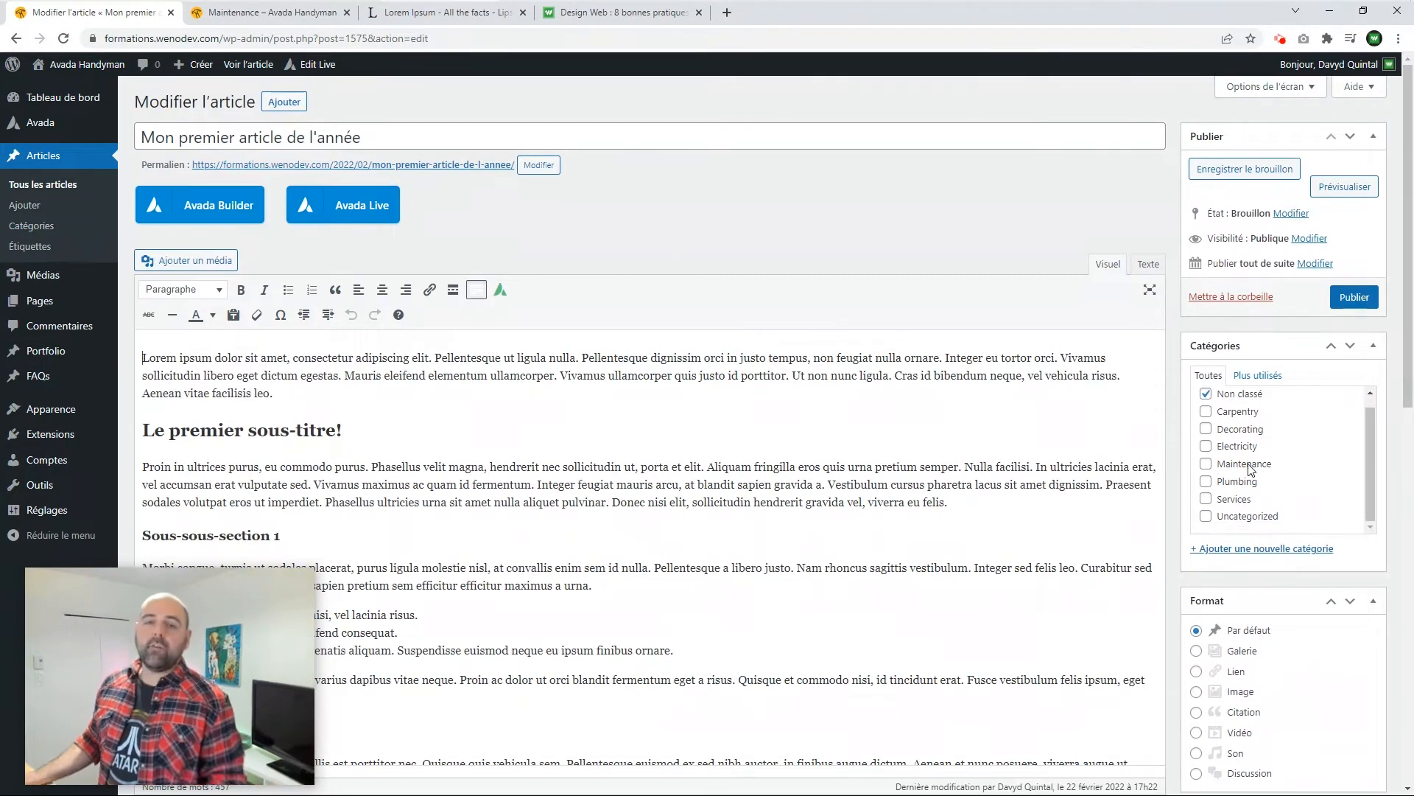
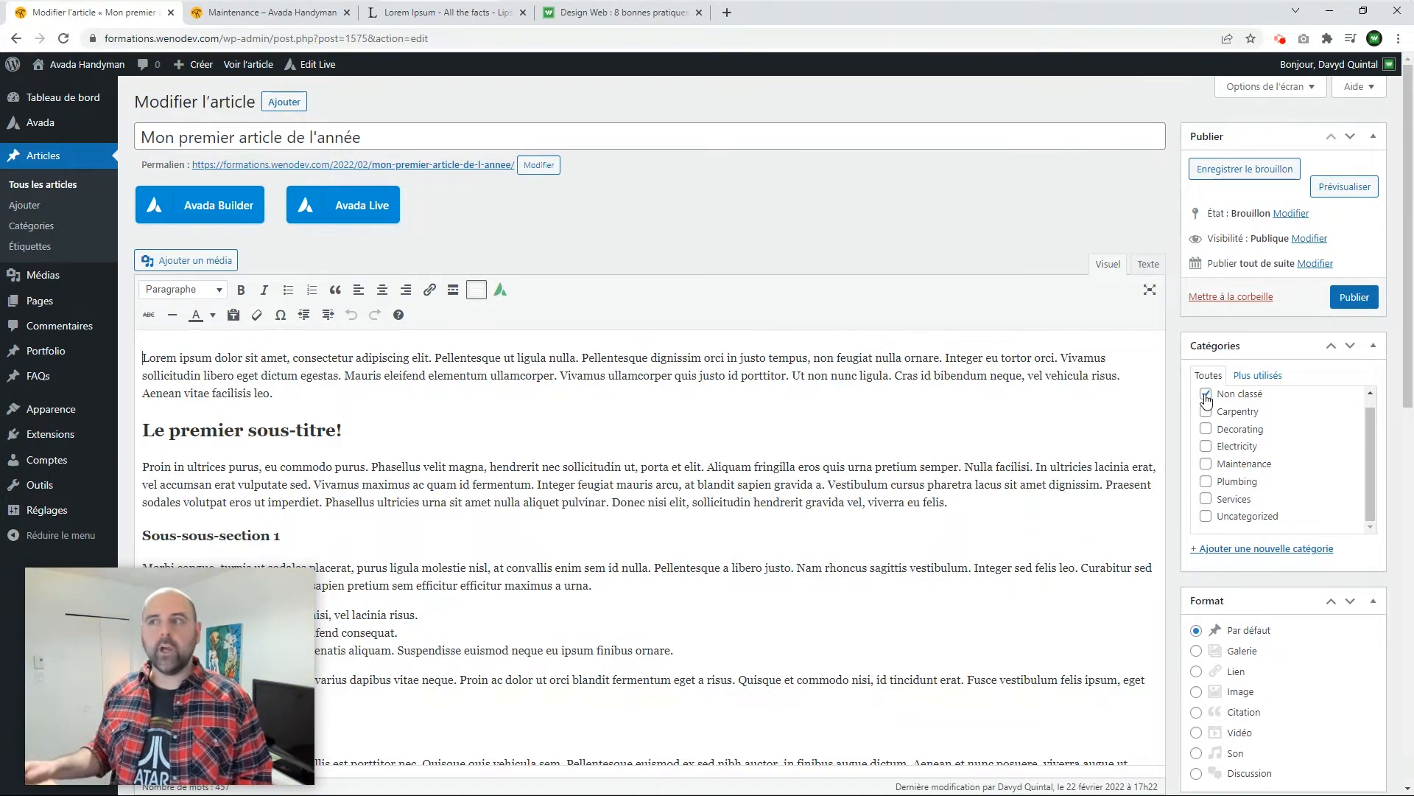
Step: On the Wenovio "Design Web : 8 bonnes pratiques en 2022" article, view the Graphisme category's articles and return to the article
left_click(645, 22)
scroll(994, 355, "up", 10)
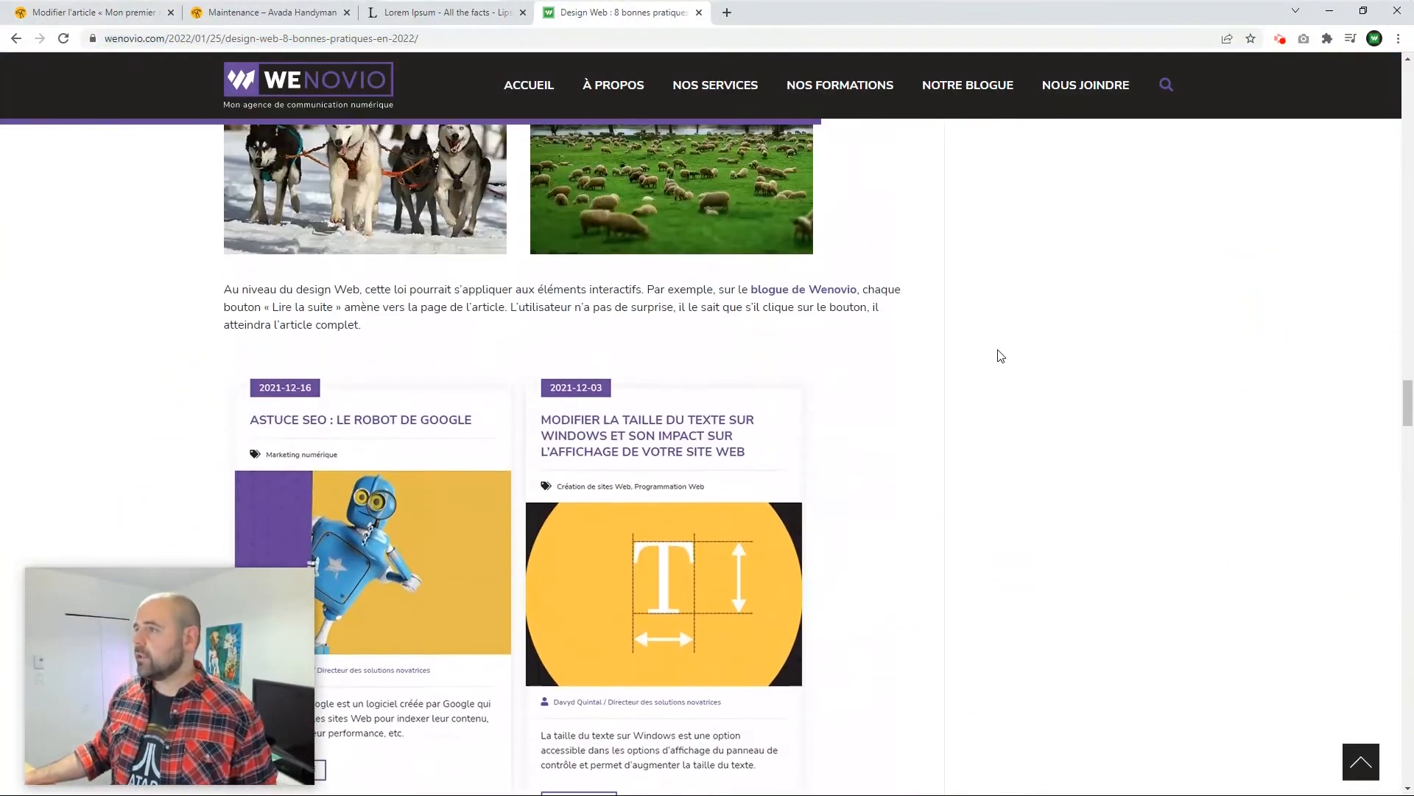
scroll(998, 353, "up", 15)
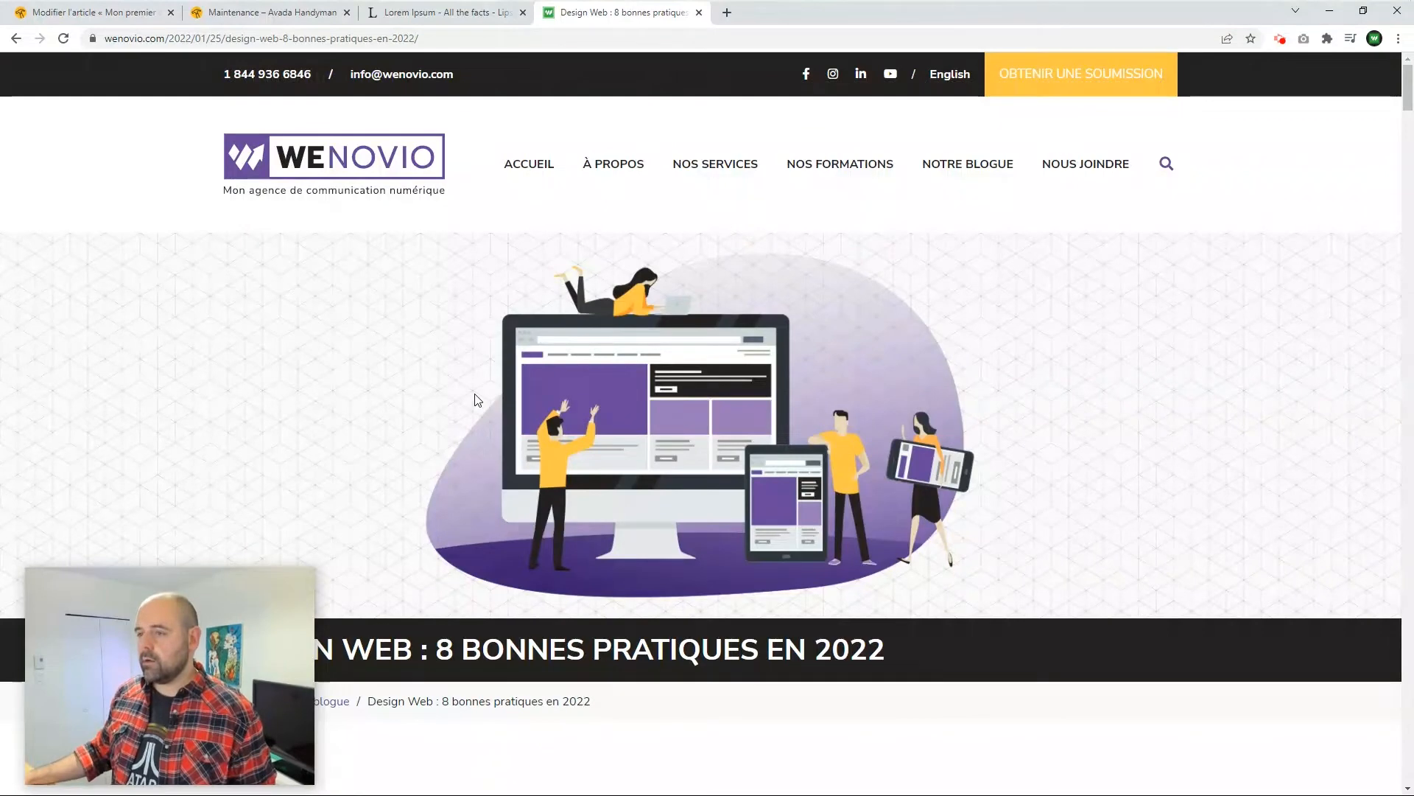
left_click_drag(209, 620, 1286, 294)
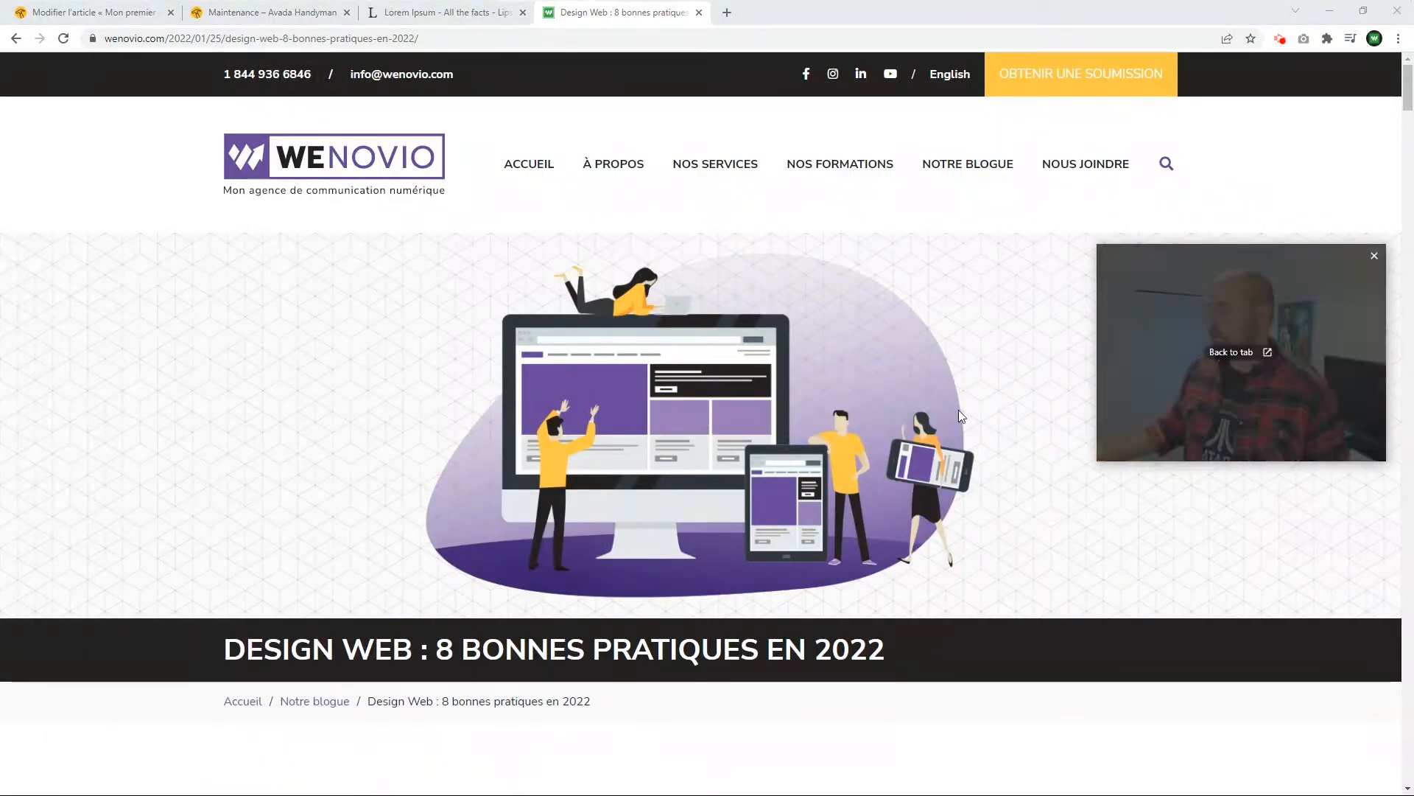
scroll(847, 456, "down", 6)
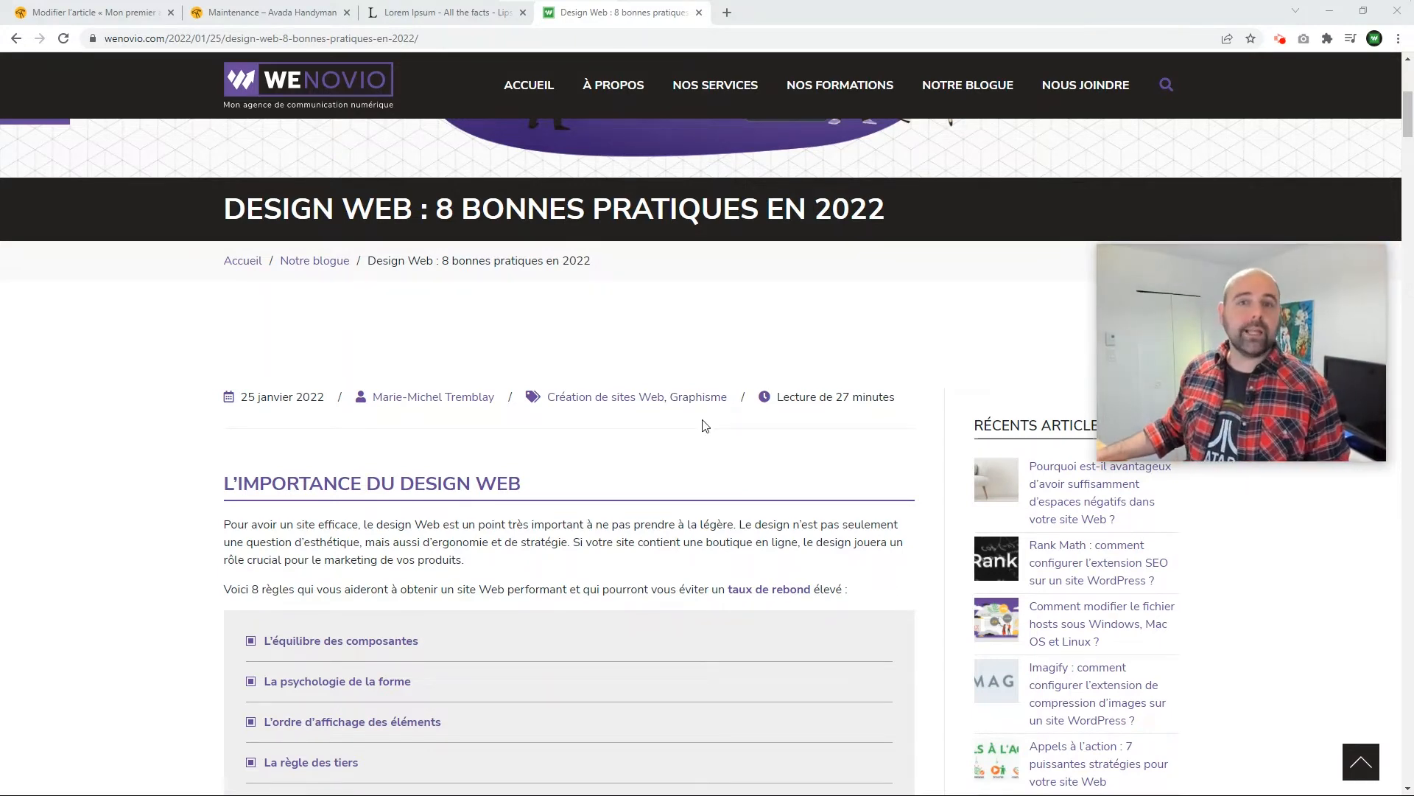
left_click(702, 398)
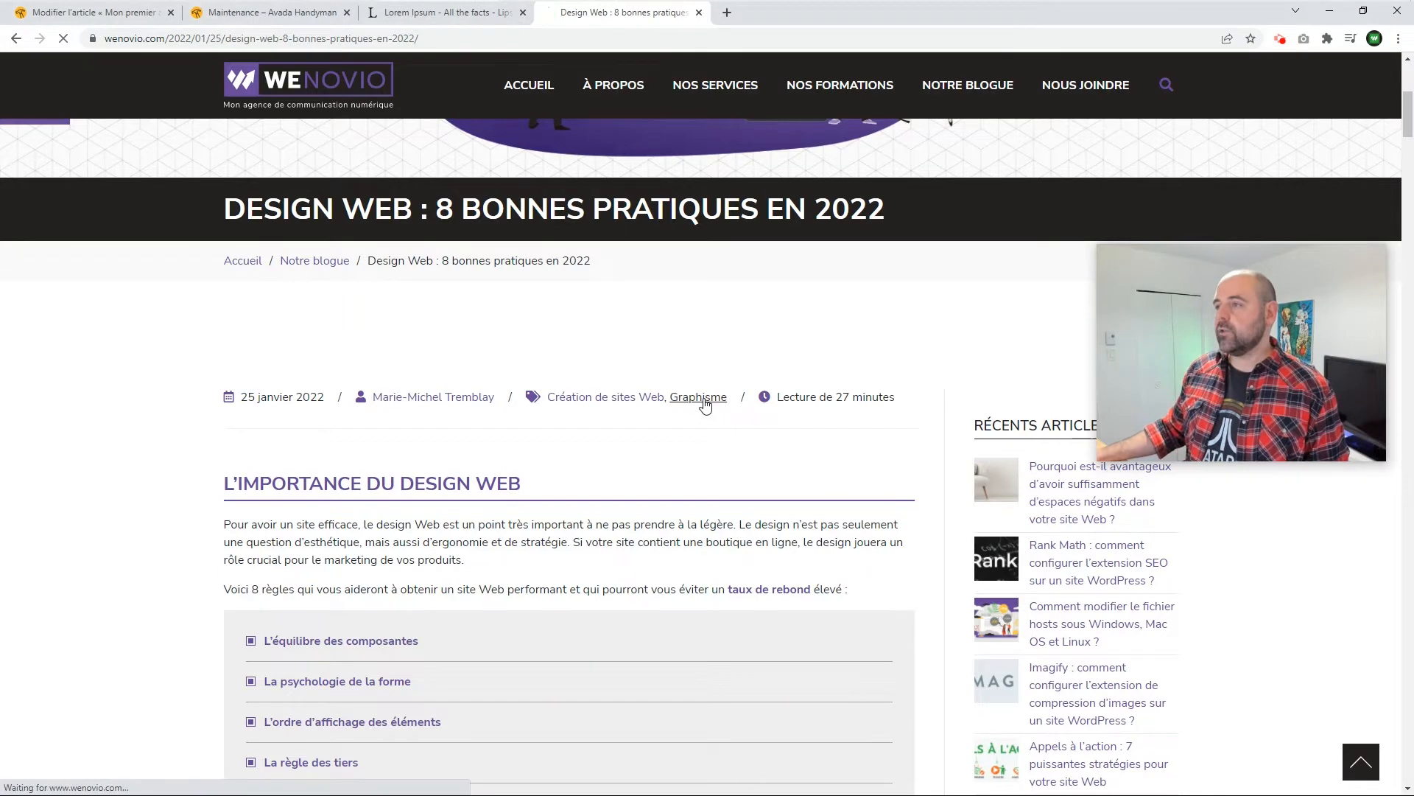
scroll(837, 388, "down", 8)
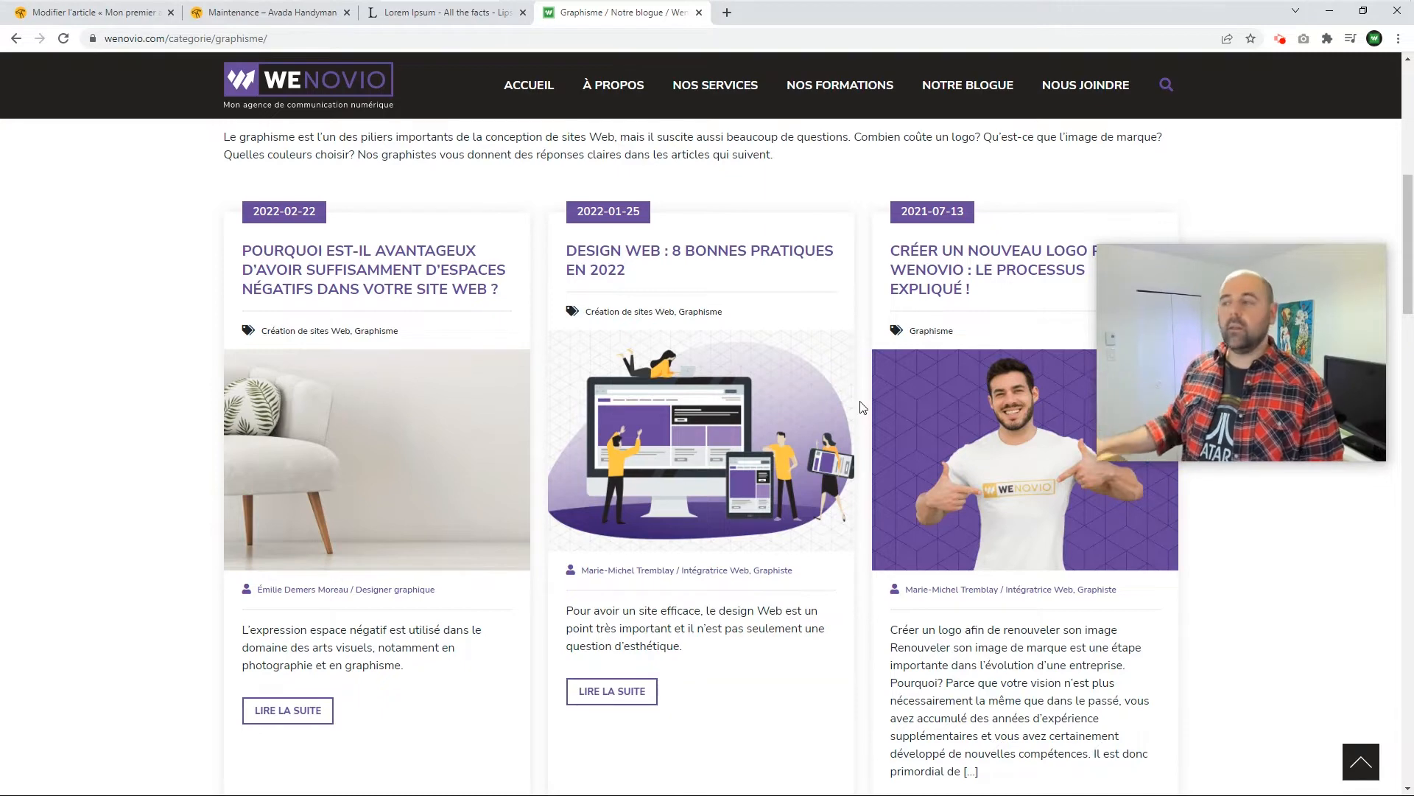
left_click(736, 388)
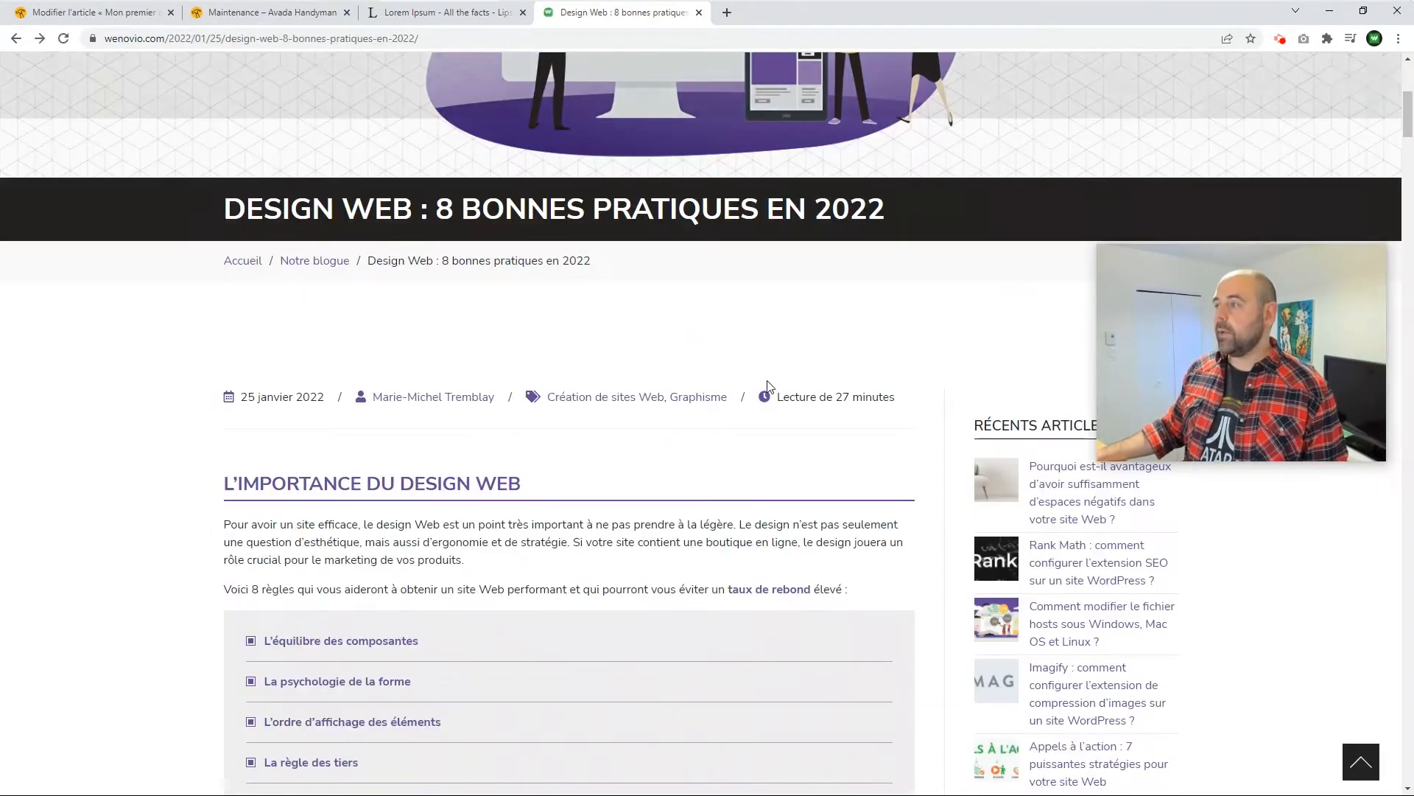
Step: Review the blog's category list beside the Wenovio article and view the WordPress category page
scroll(764, 403, "down", 2)
scroll(764, 404, "down", 1)
left_click_drag(1237, 298, 172, 607)
scroll(1198, 449, "down", 8)
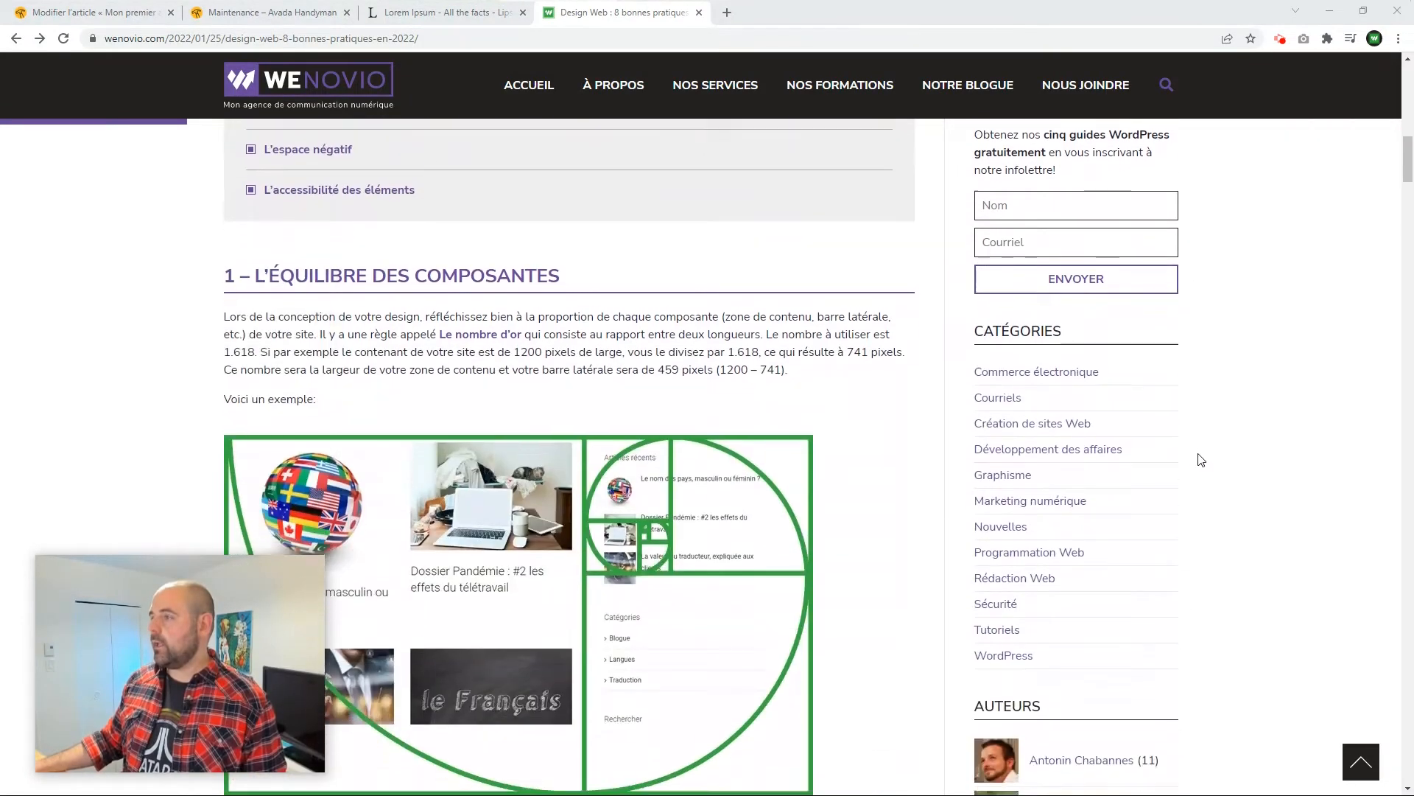
scroll(1206, 442, "up", 2)
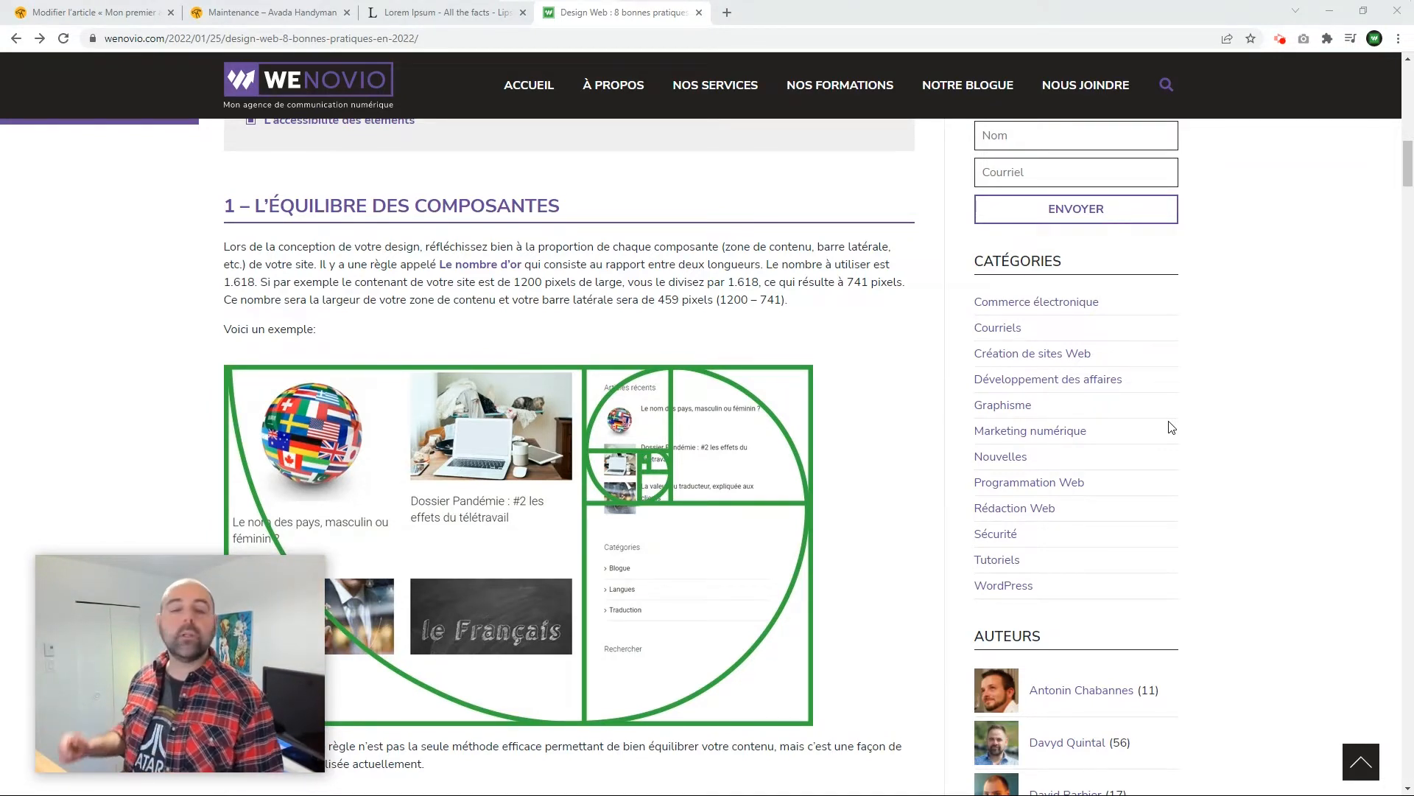
left_click(1004, 587)
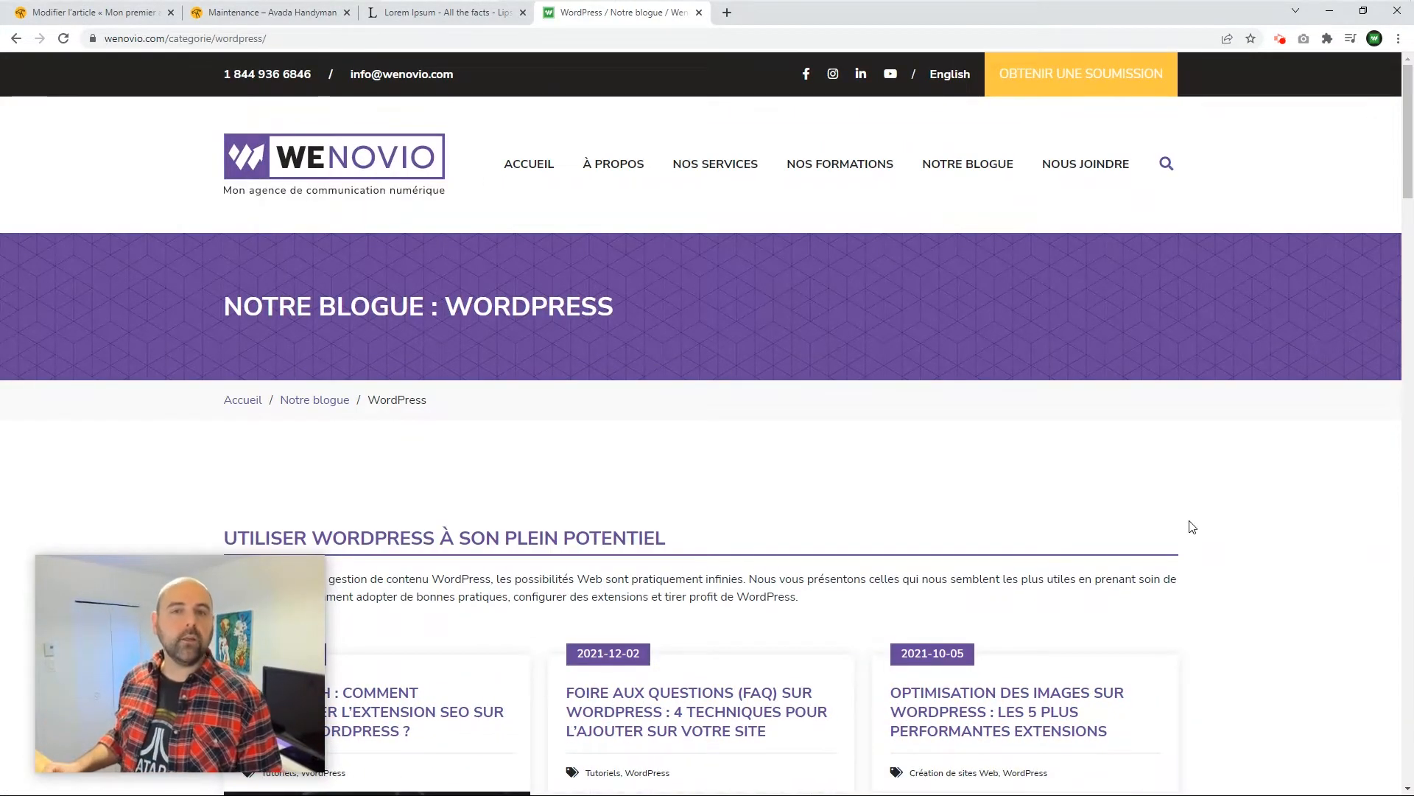
mouse_move(245, 621)
left_mouse_down()
mouse_move(298, 635)
mouse_move(1291, 630)
mouse_move(228, 622)
left_mouse_up()
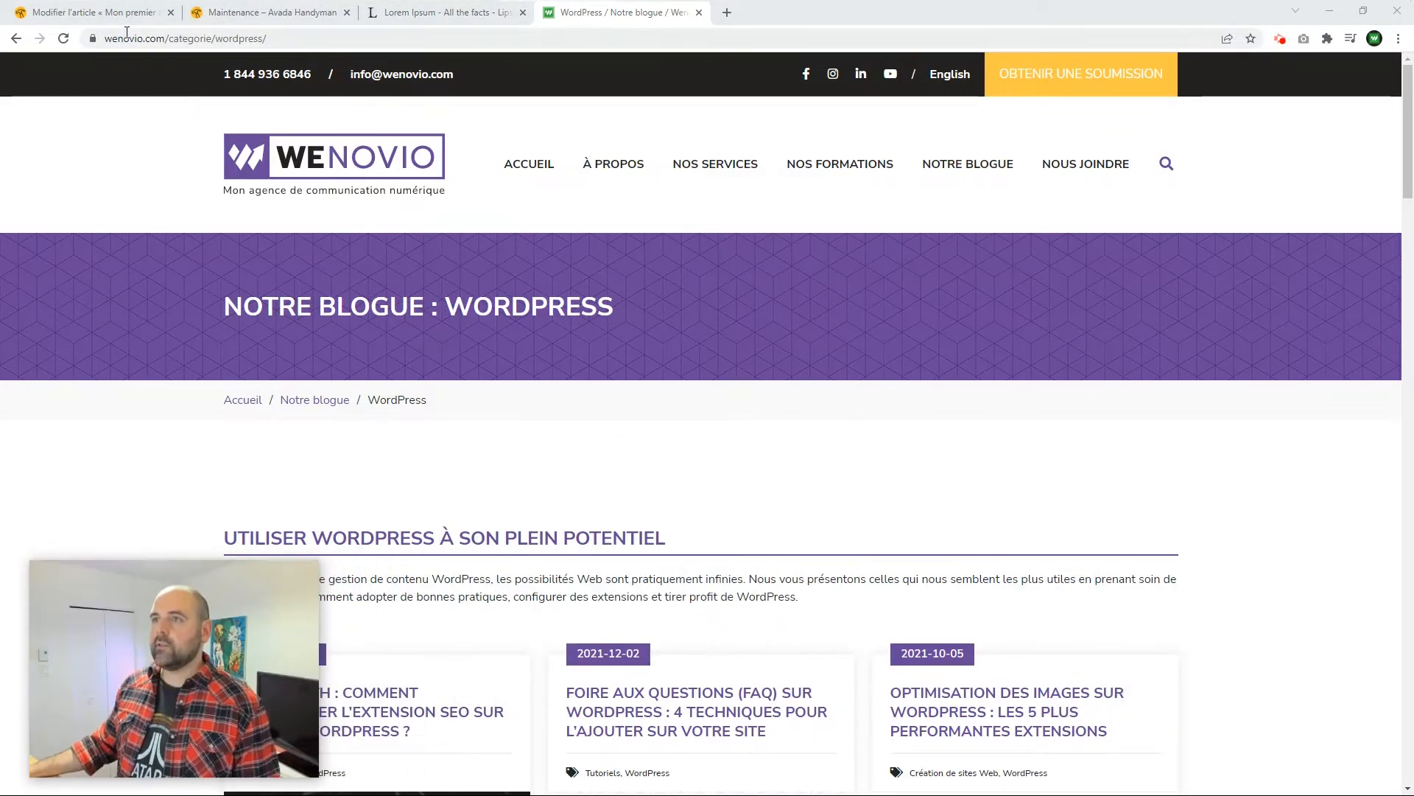
Step: Return to the article editor in full-screen view and add a new category named "Nouvelles"
left_click(96, 13)
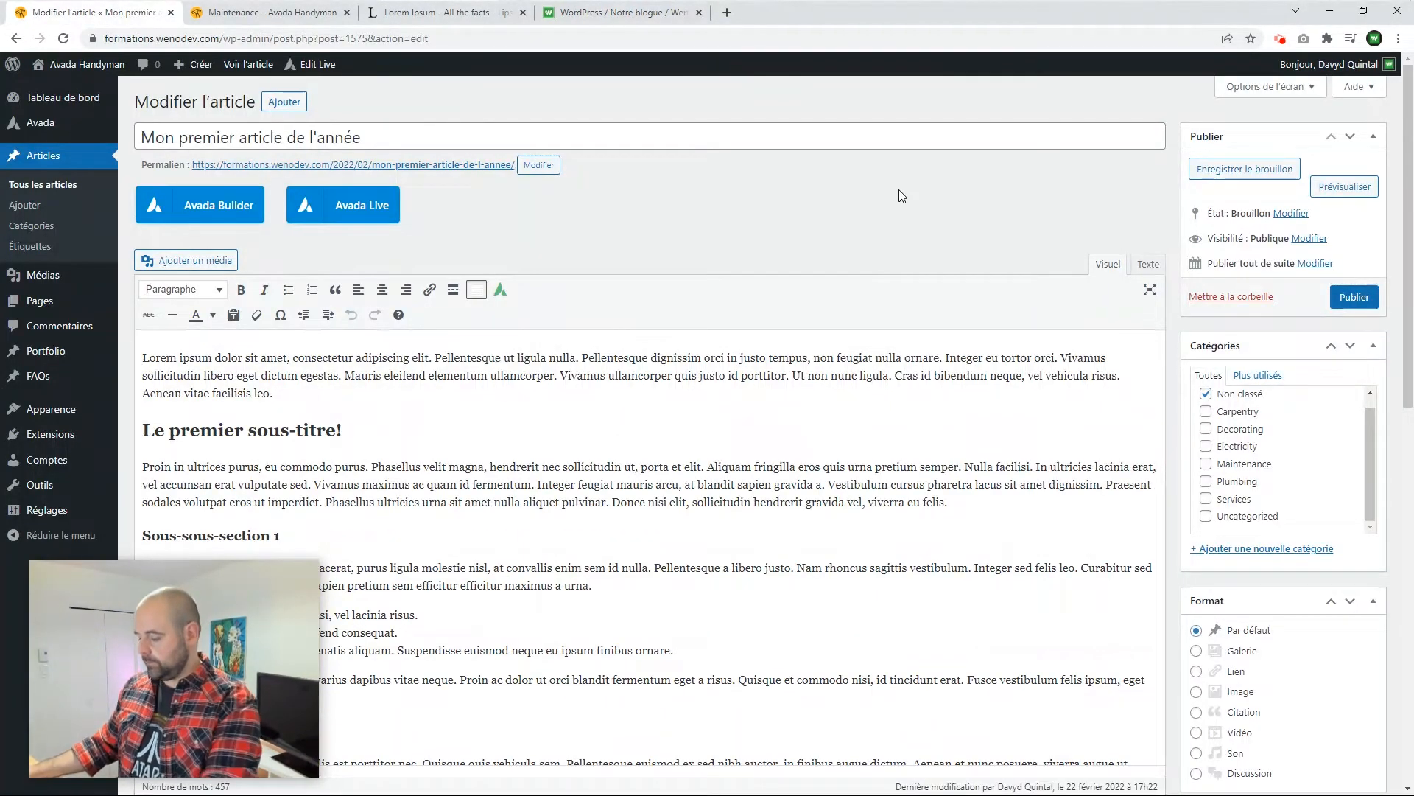
key("F11")
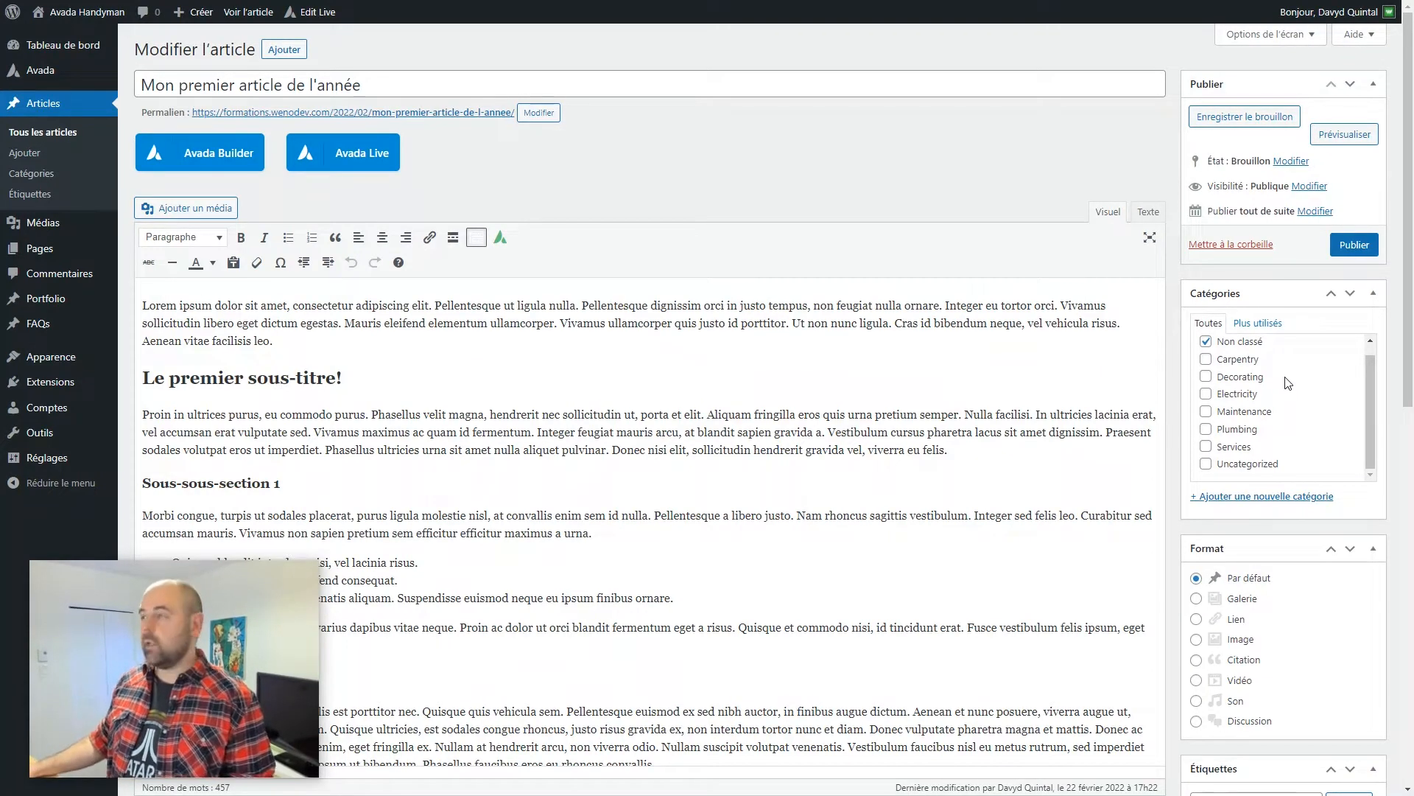
left_click(1238, 498)
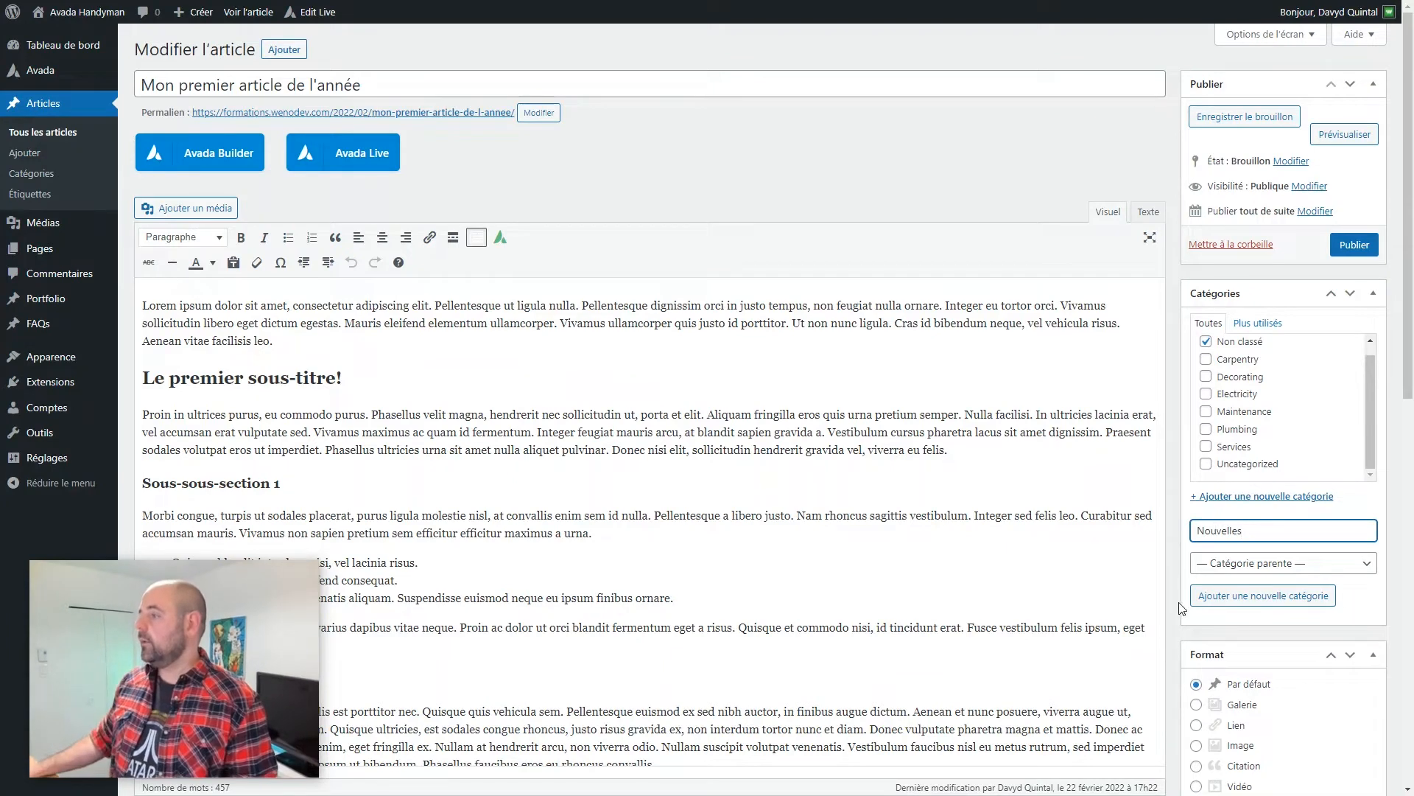
left_click(1255, 597)
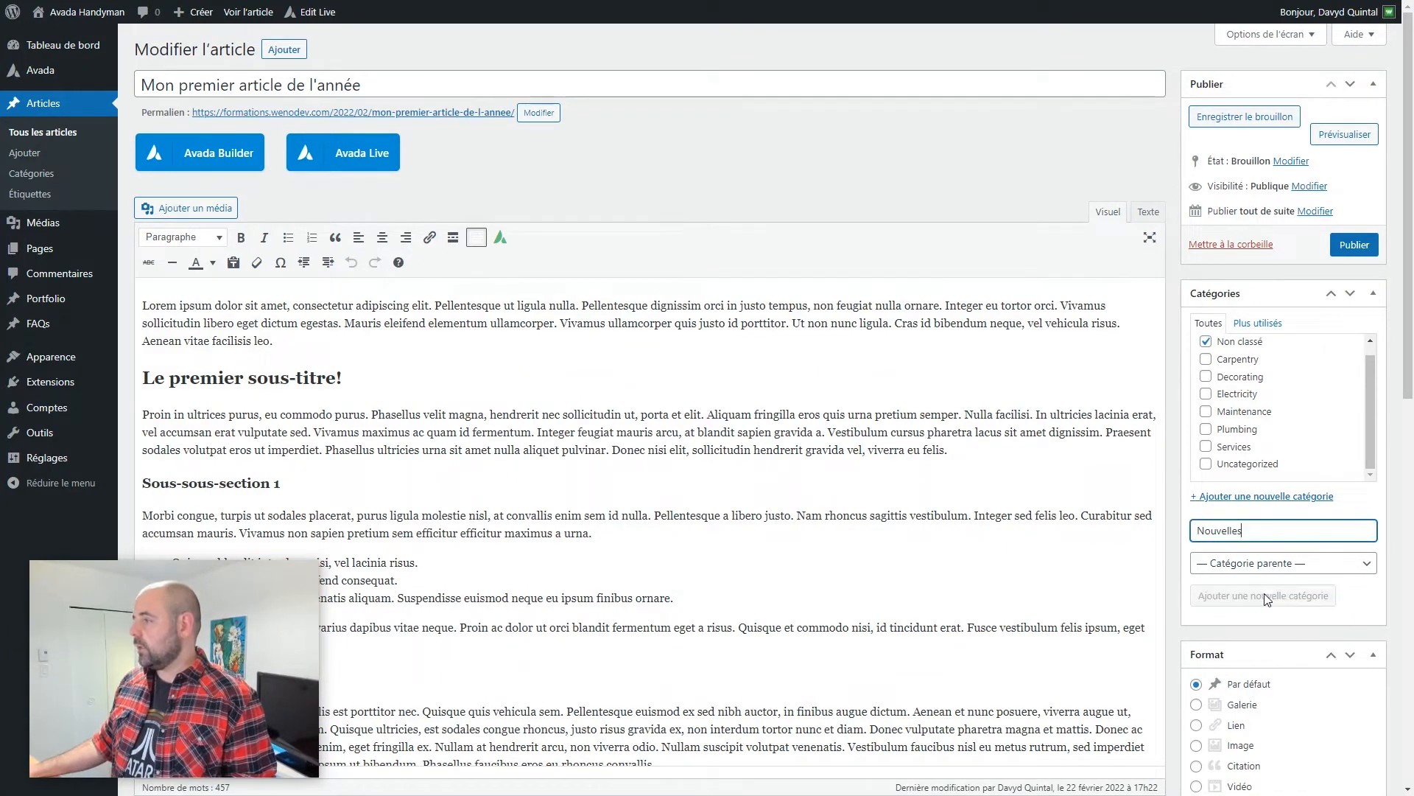
left_click_drag(1367, 421, 1291, 346)
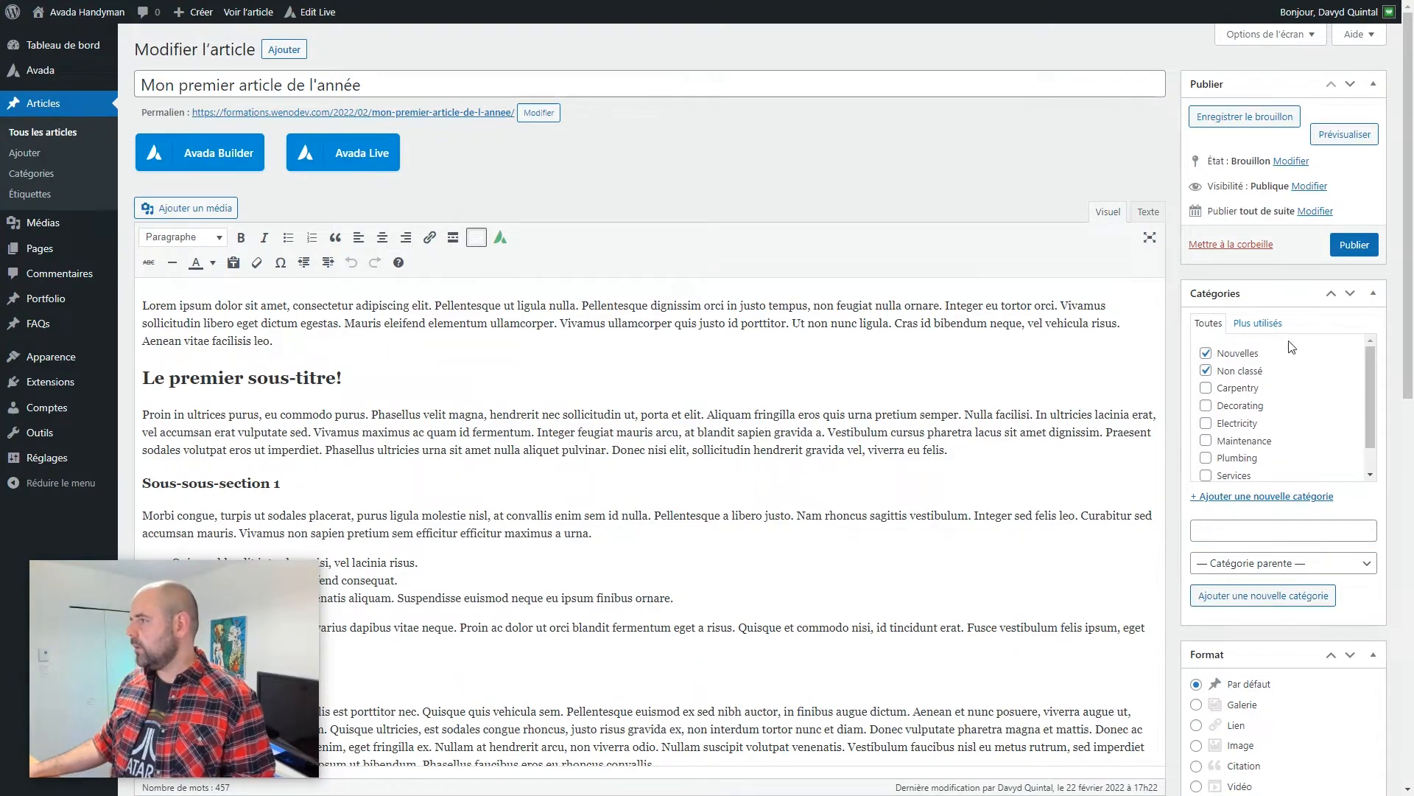
Step: Add a new category named "Primeur" and deselect the "Non classé" category for the article
left_click(1227, 534)
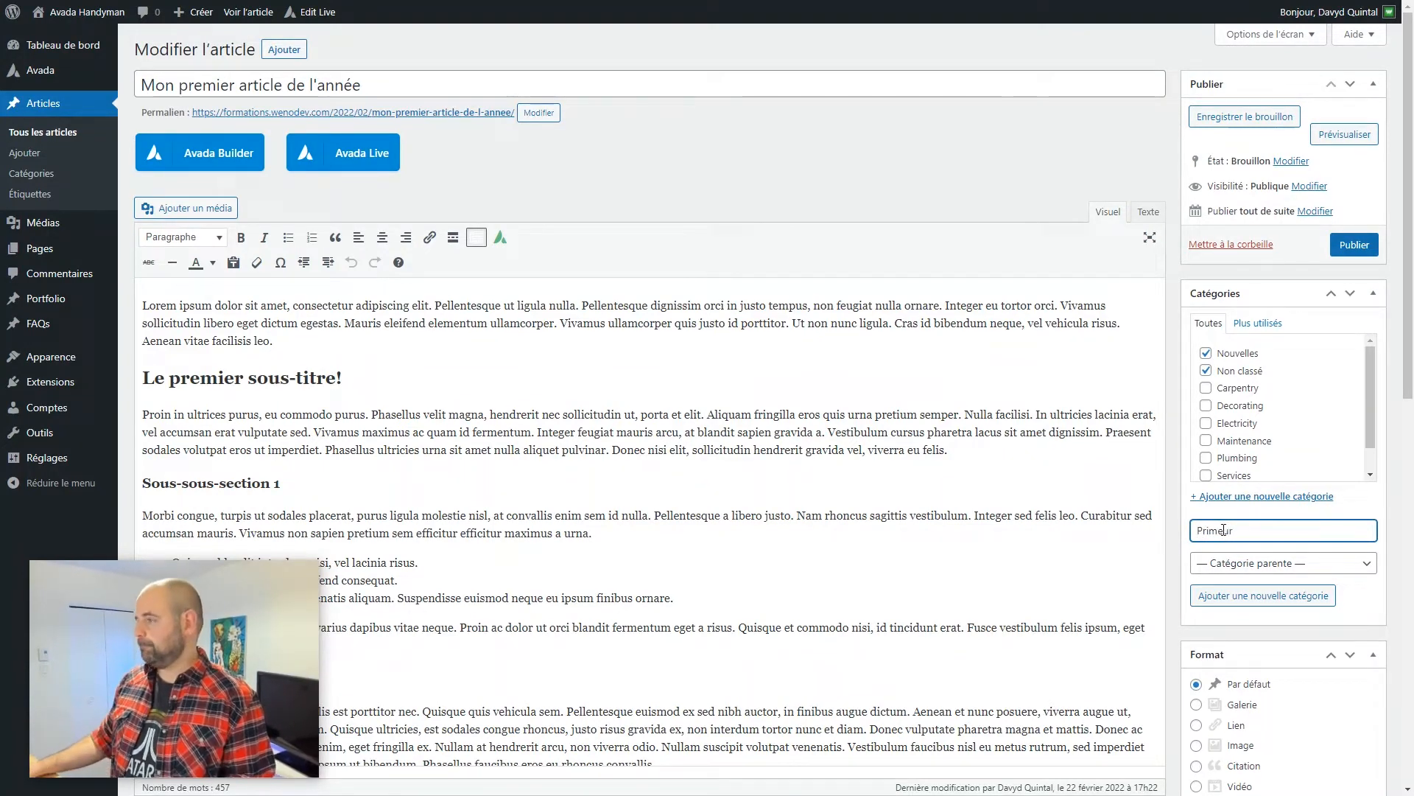
left_click(1229, 589)
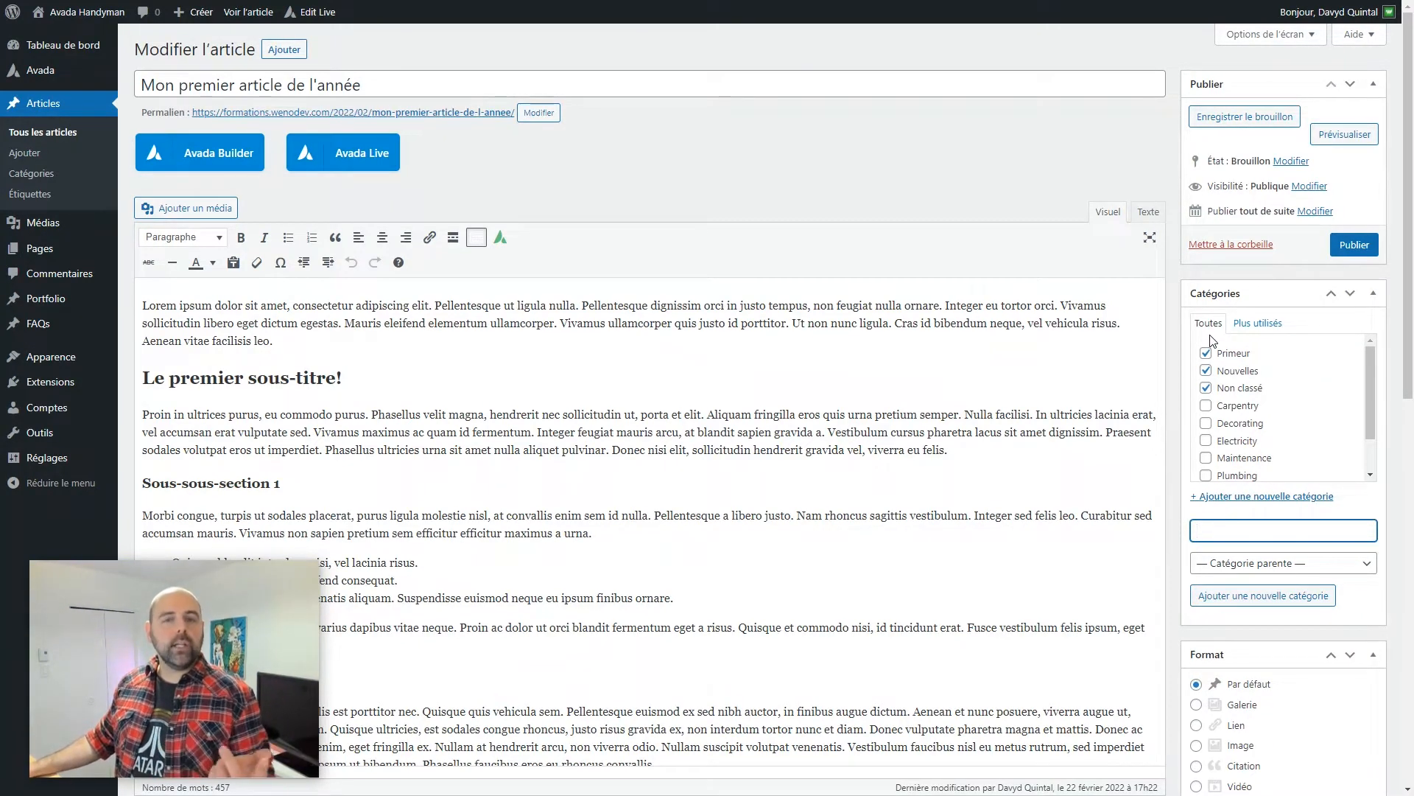
left_click(1207, 388)
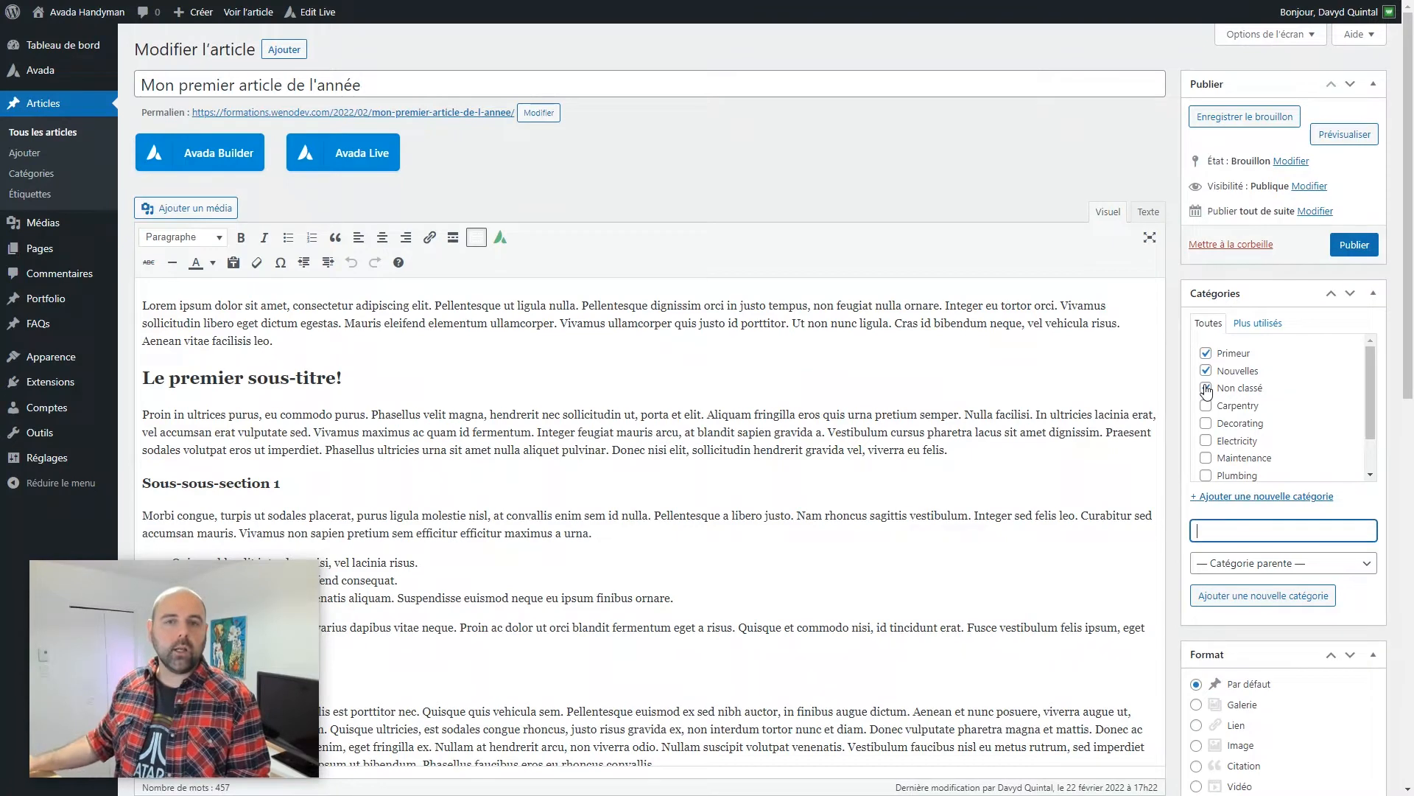
left_click(1207, 388)
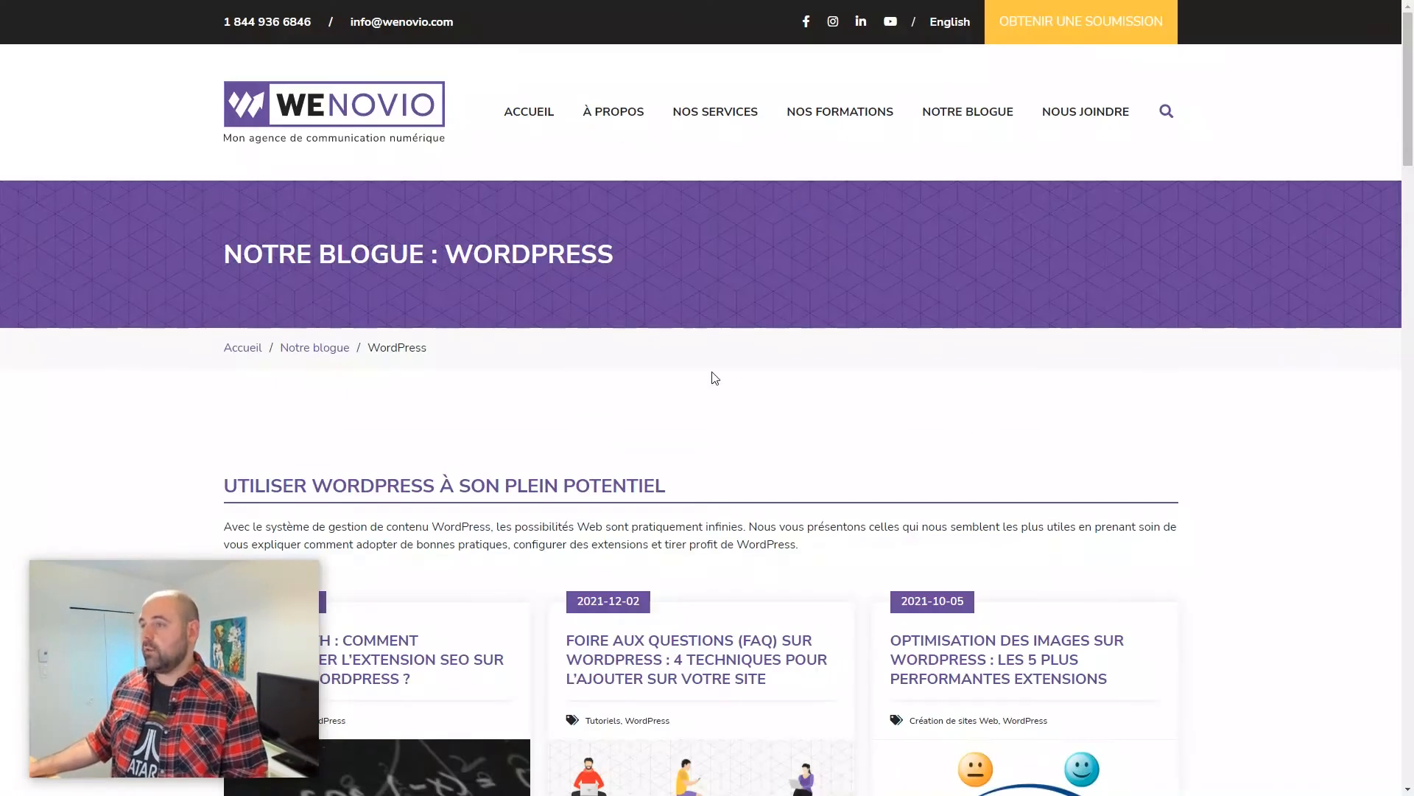
Step: Check how categories are displayed on the Wenovio design article and in its main blog listing
scroll(739, 411, "down", 4)
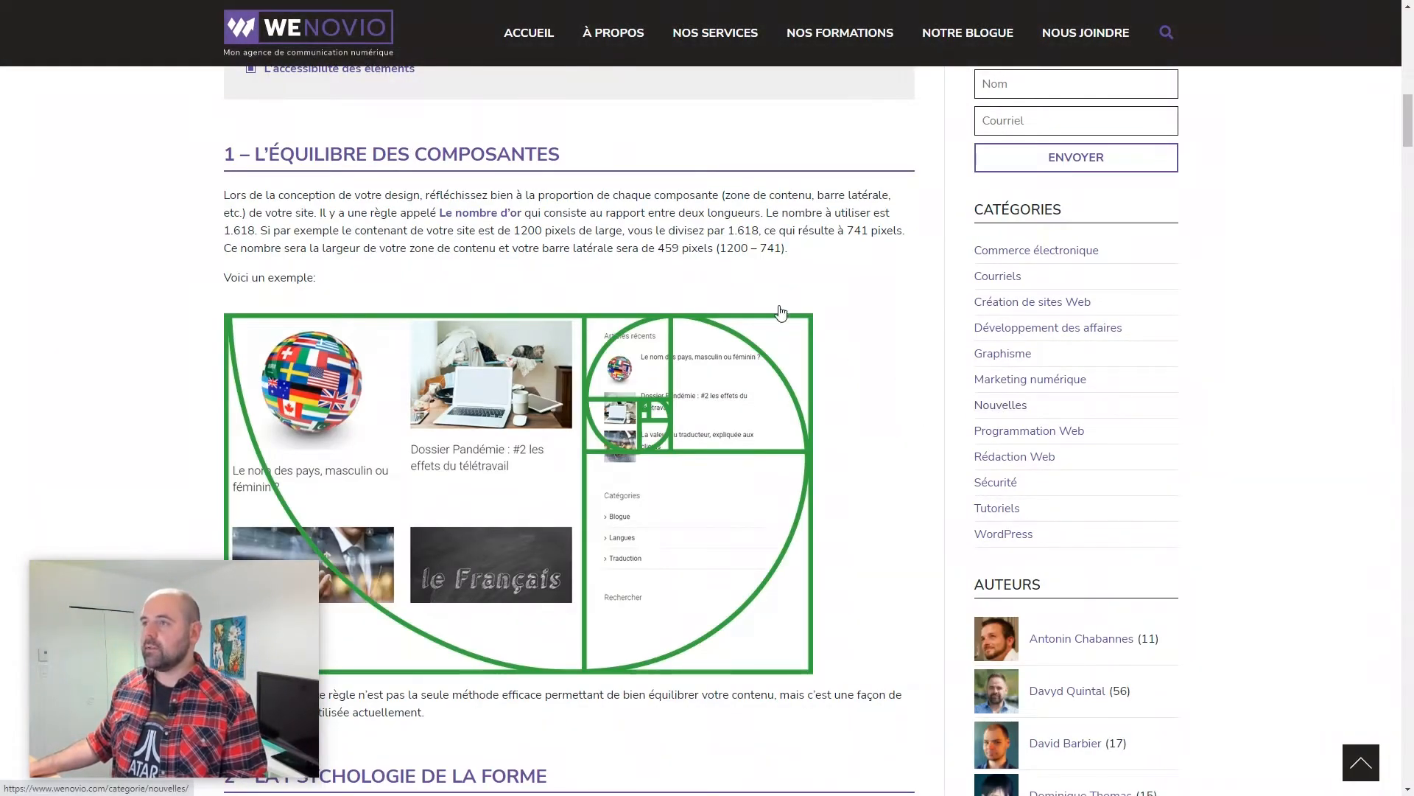
scroll(457, 232, "up", 1)
scroll(457, 232, "up", 12)
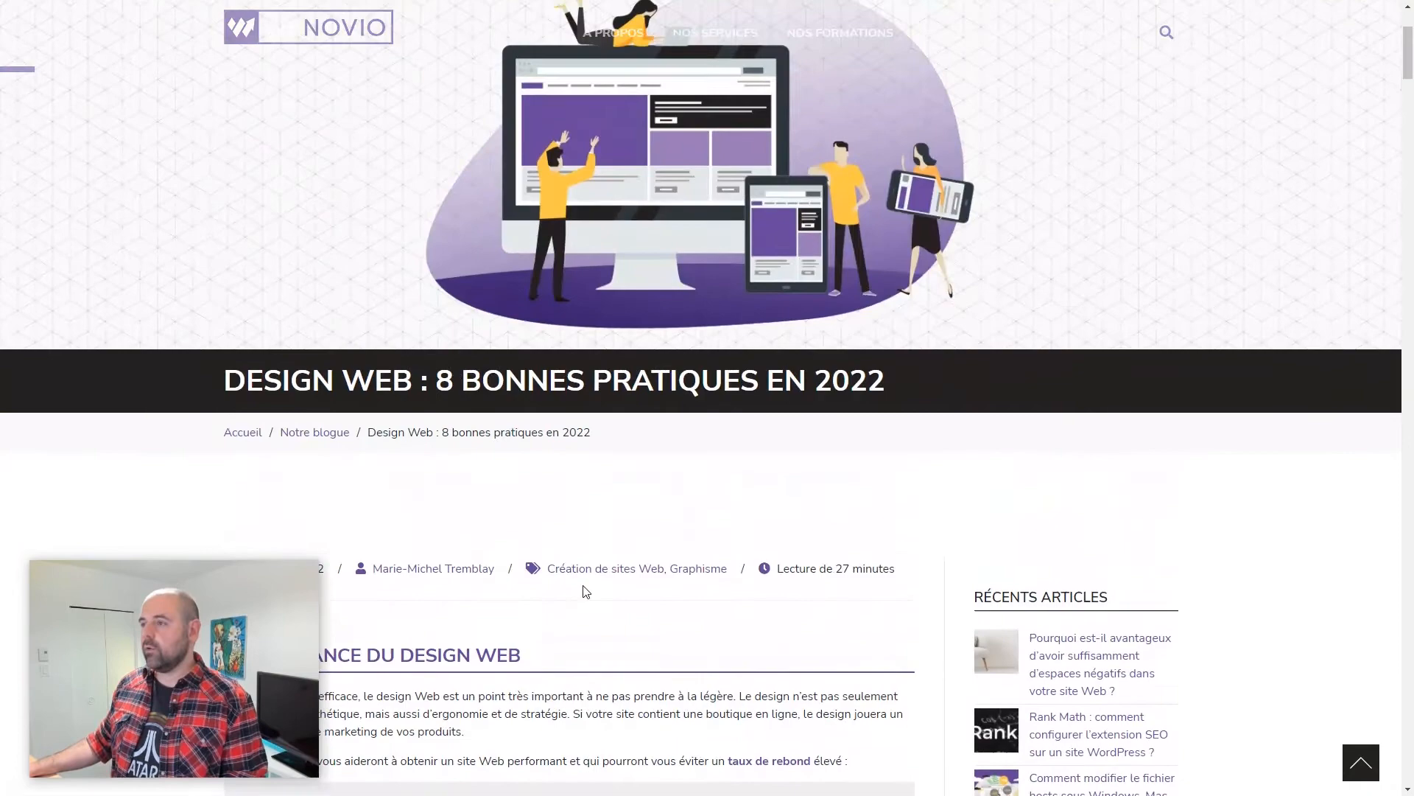
scroll(762, 527, "up", 3)
left_click(951, 124)
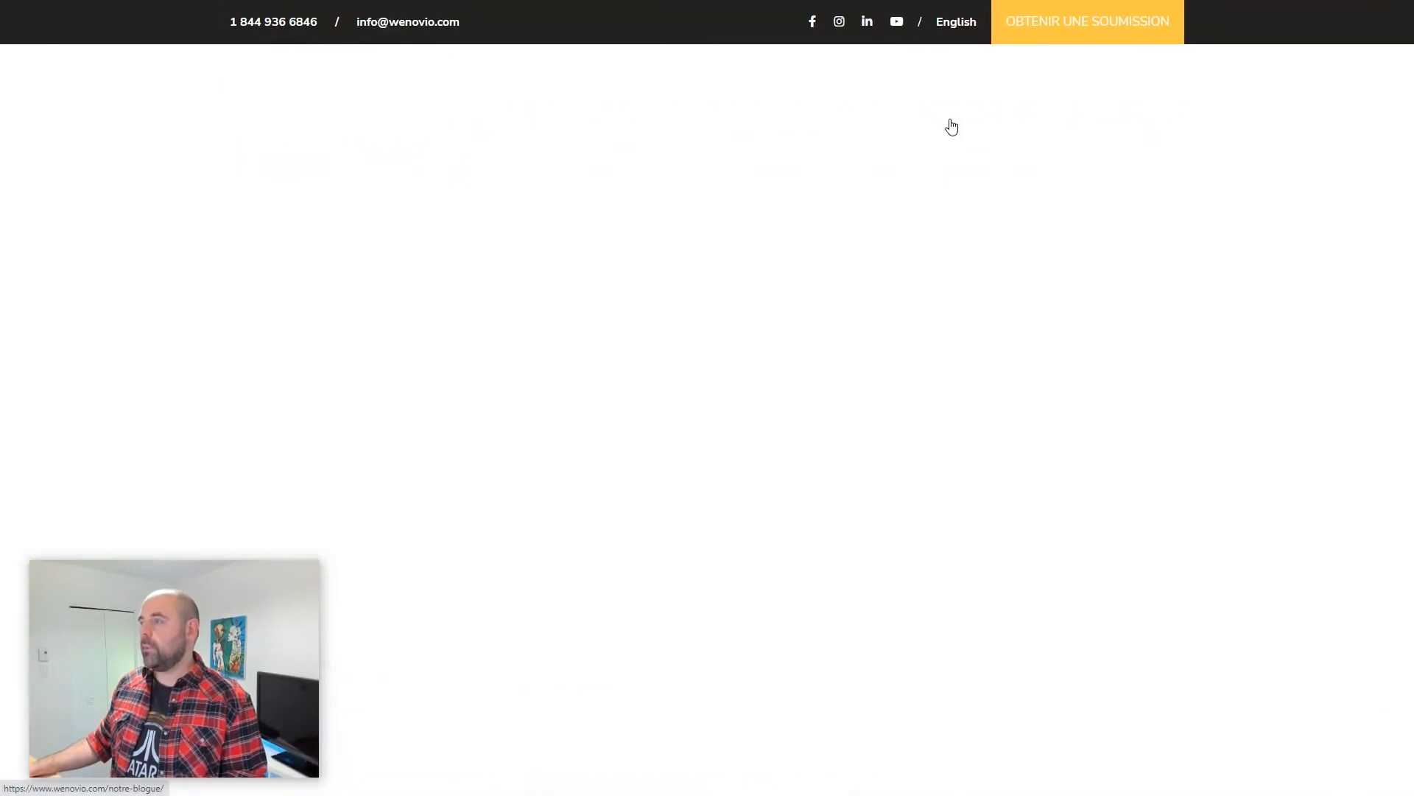
scroll(937, 165, "down", 10)
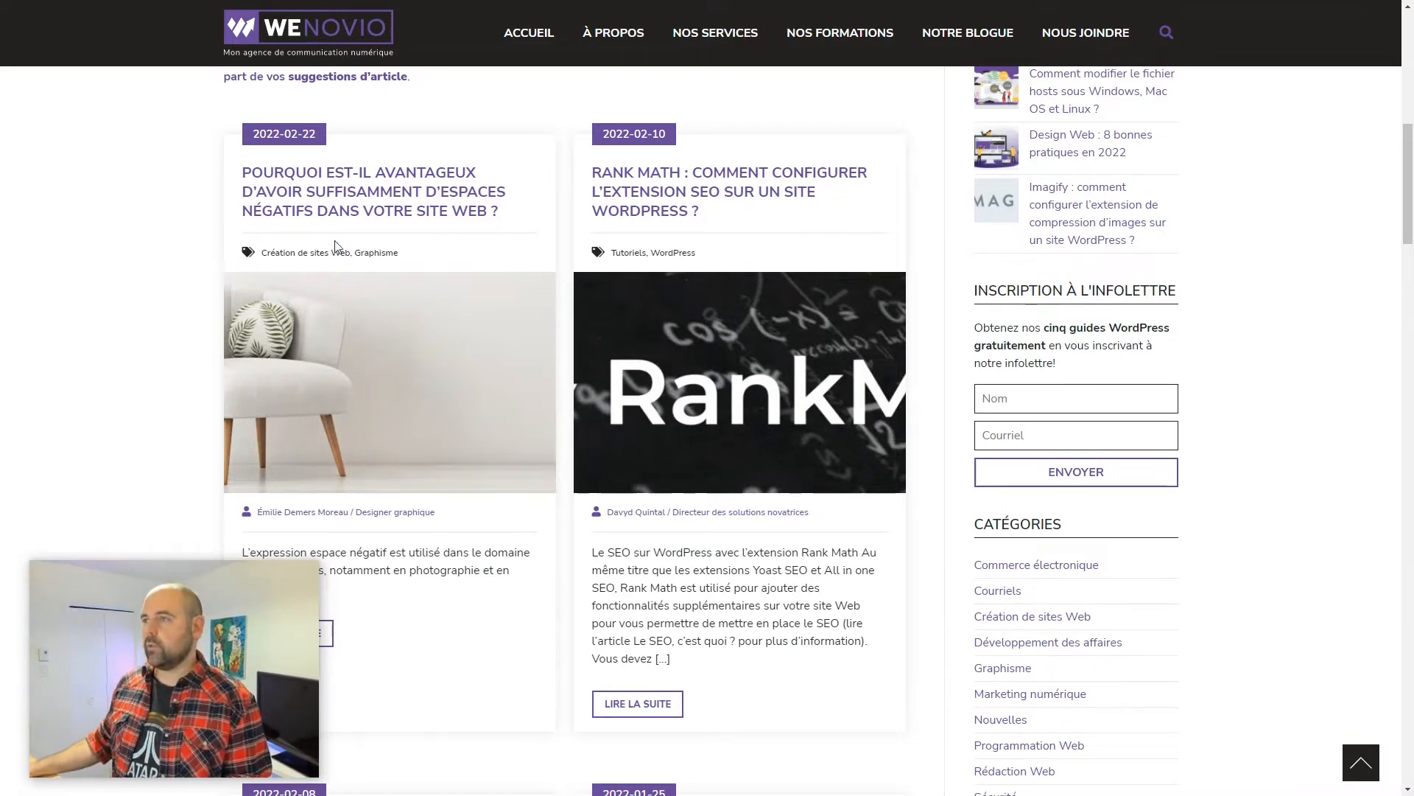
Step: Return to the article editor and examine the Catégories, Format, Étiquettes and Image mise en avant boxes
key("ctrl+Tab")
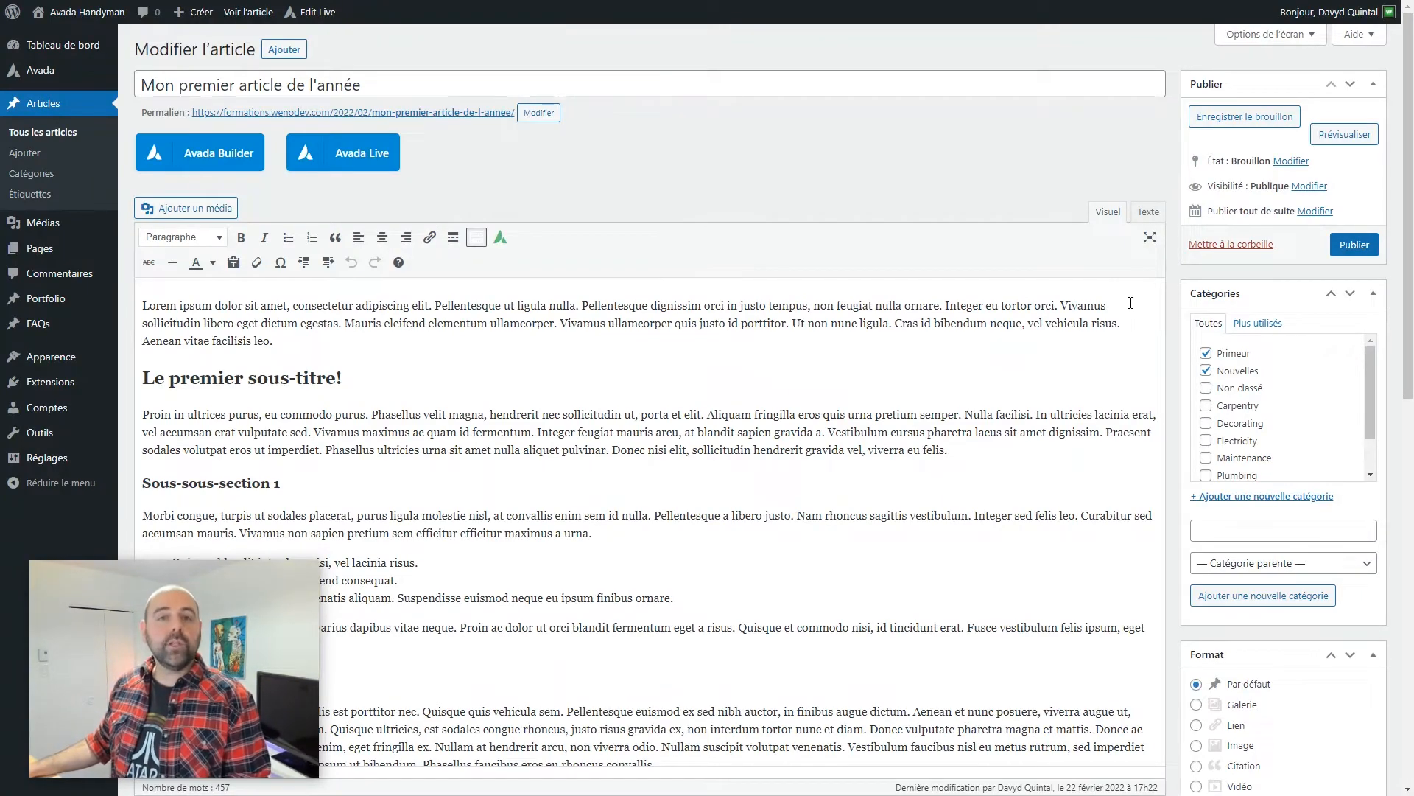
scroll(1340, 446, "down", 10)
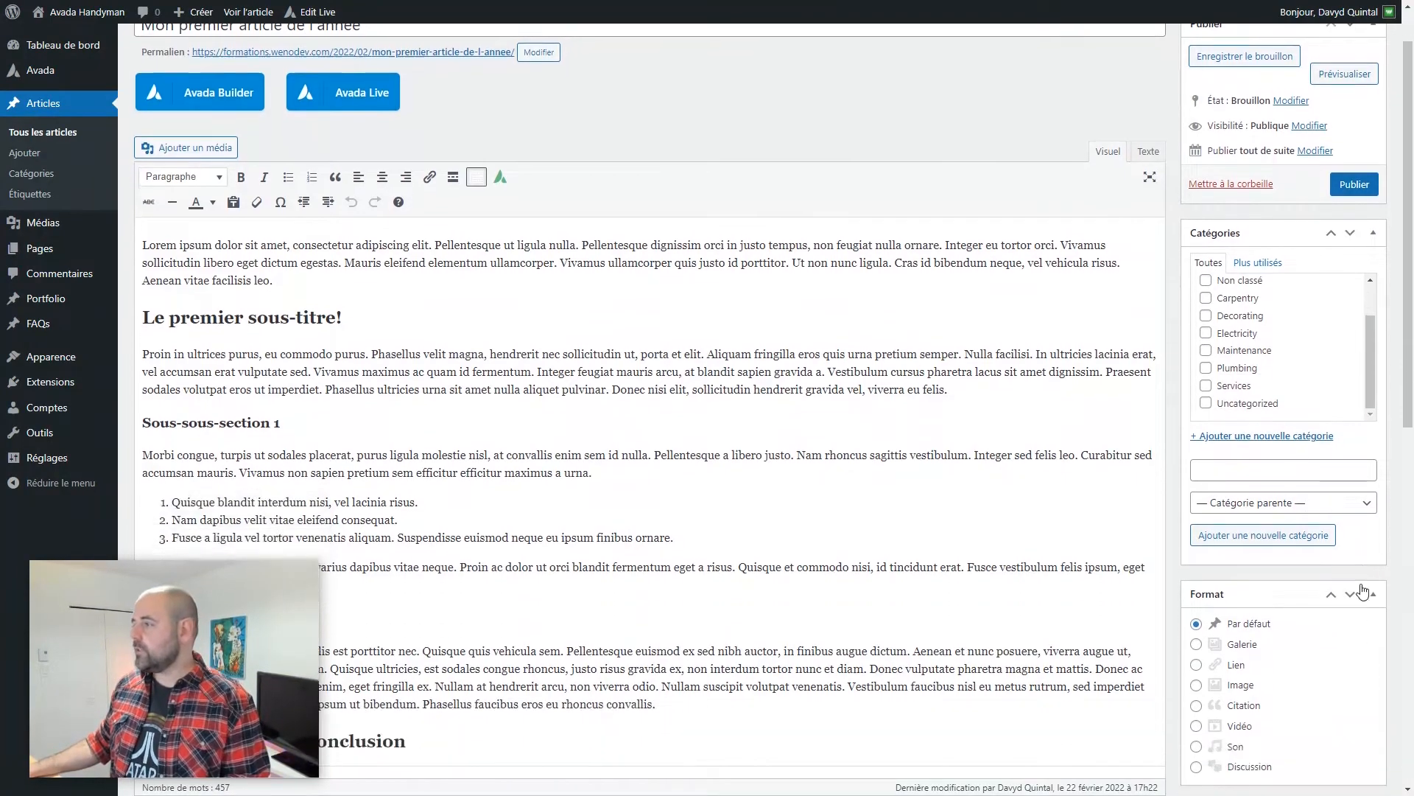
scroll(1350, 576, "down", 3)
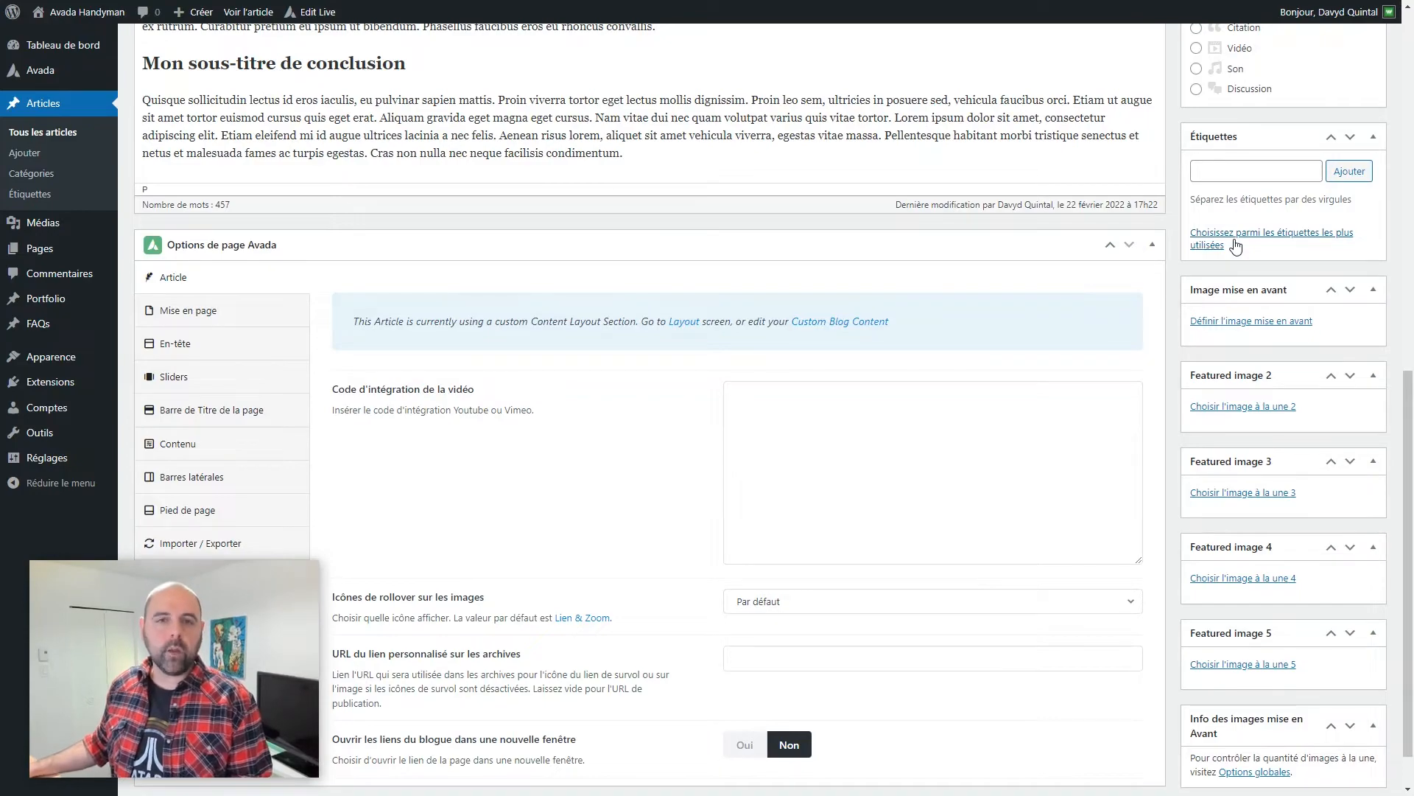
scroll(1239, 314, "up", 15)
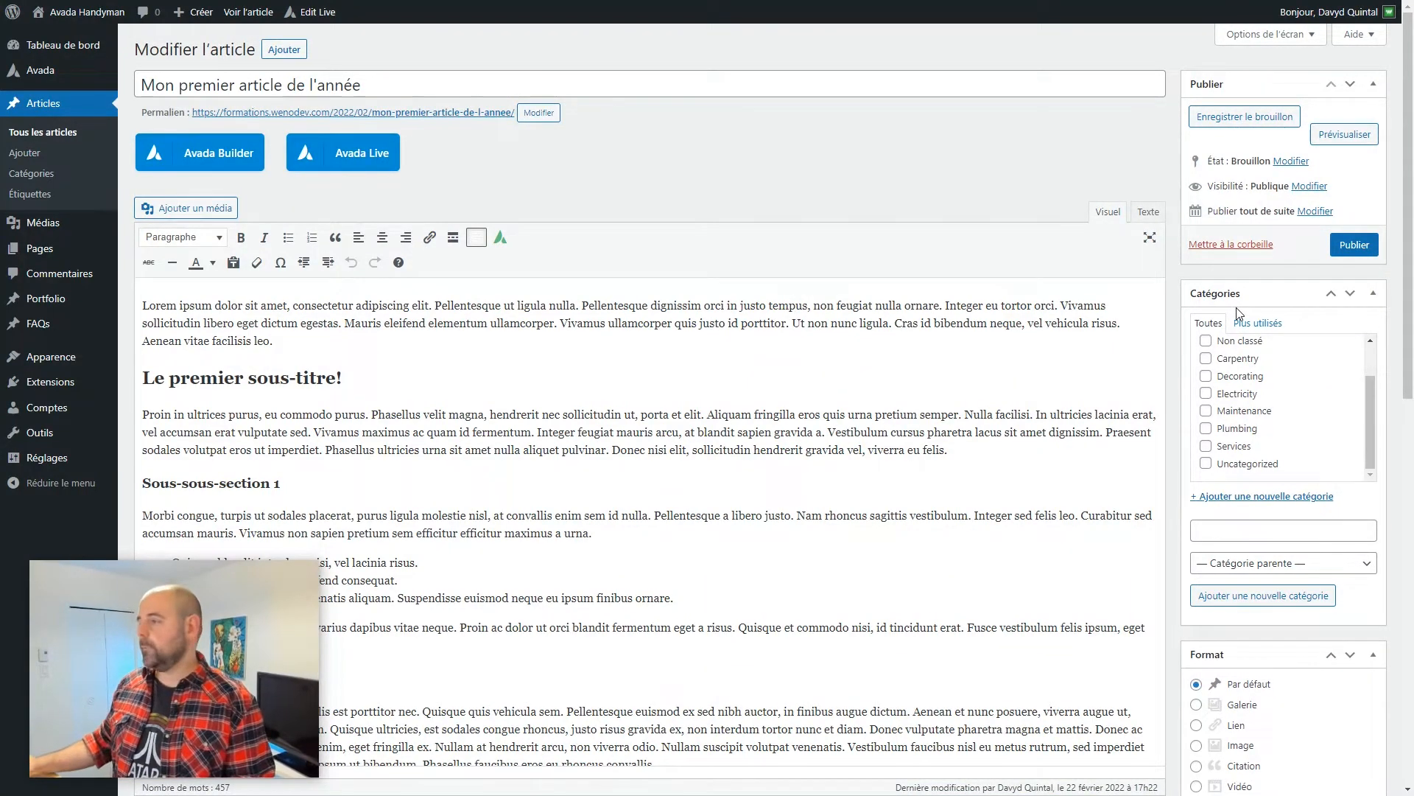
scroll(1255, 517, "down", 4)
scroll(1255, 517, "down", 6)
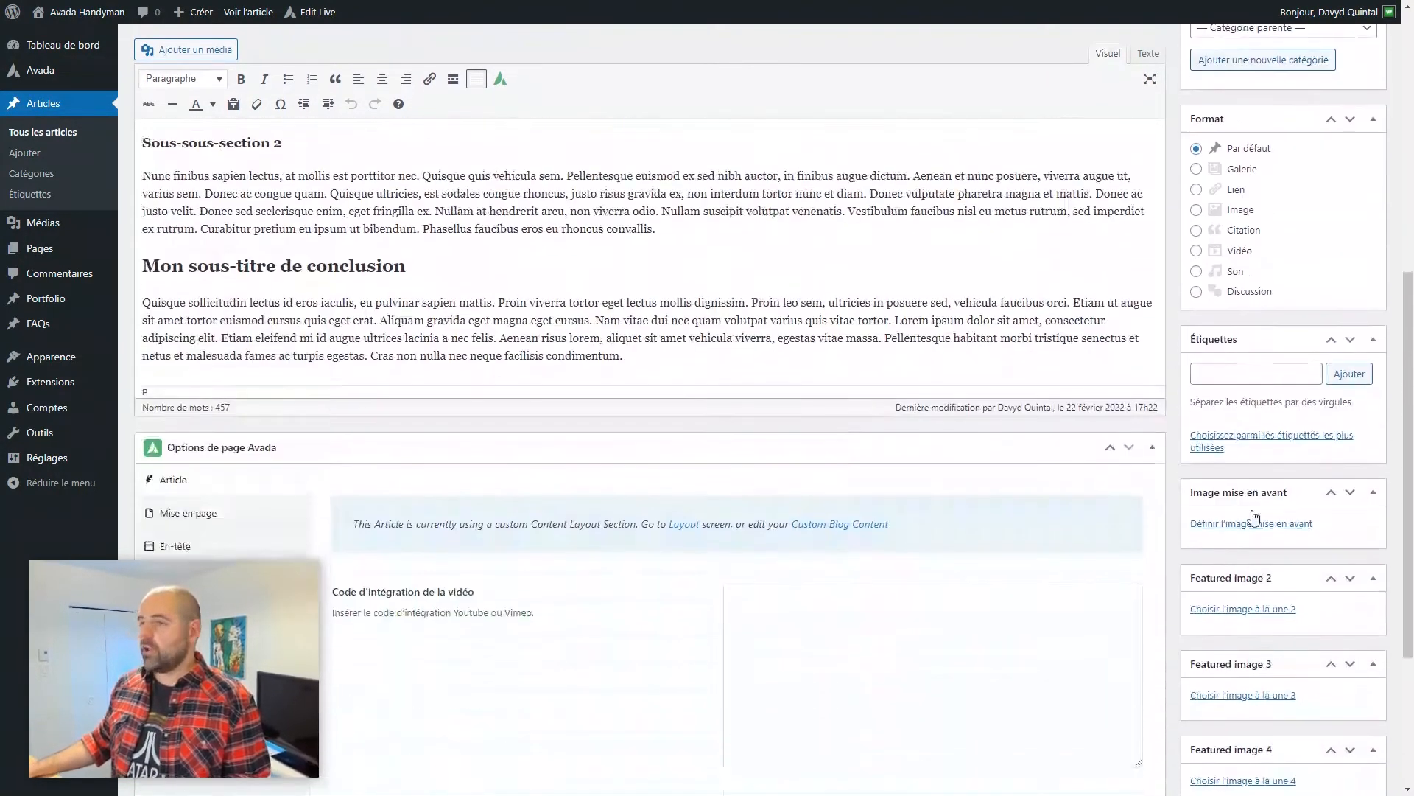
scroll(1253, 510, "up", 1)
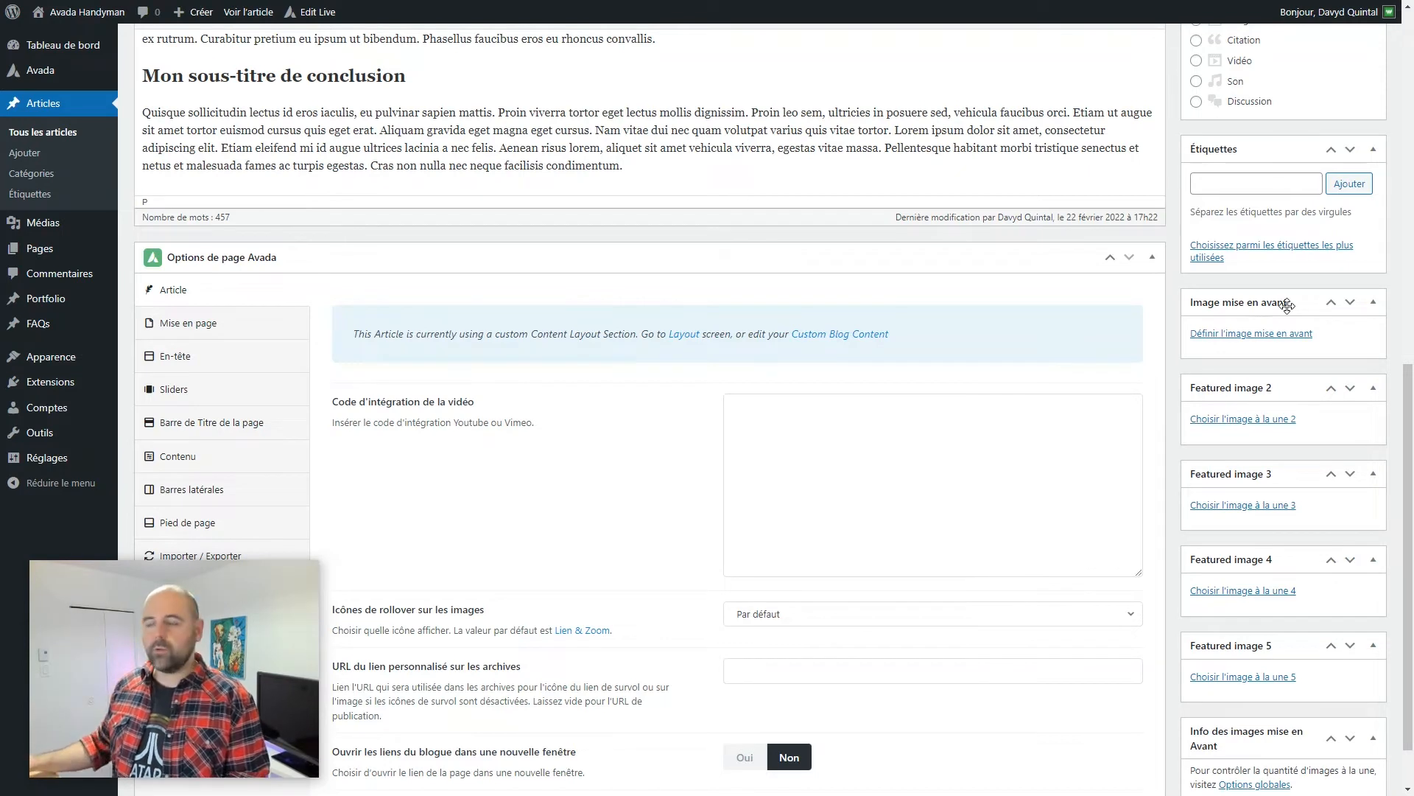
scroll(1300, 327, "down", 1)
scroll(1300, 327, "down", 1)
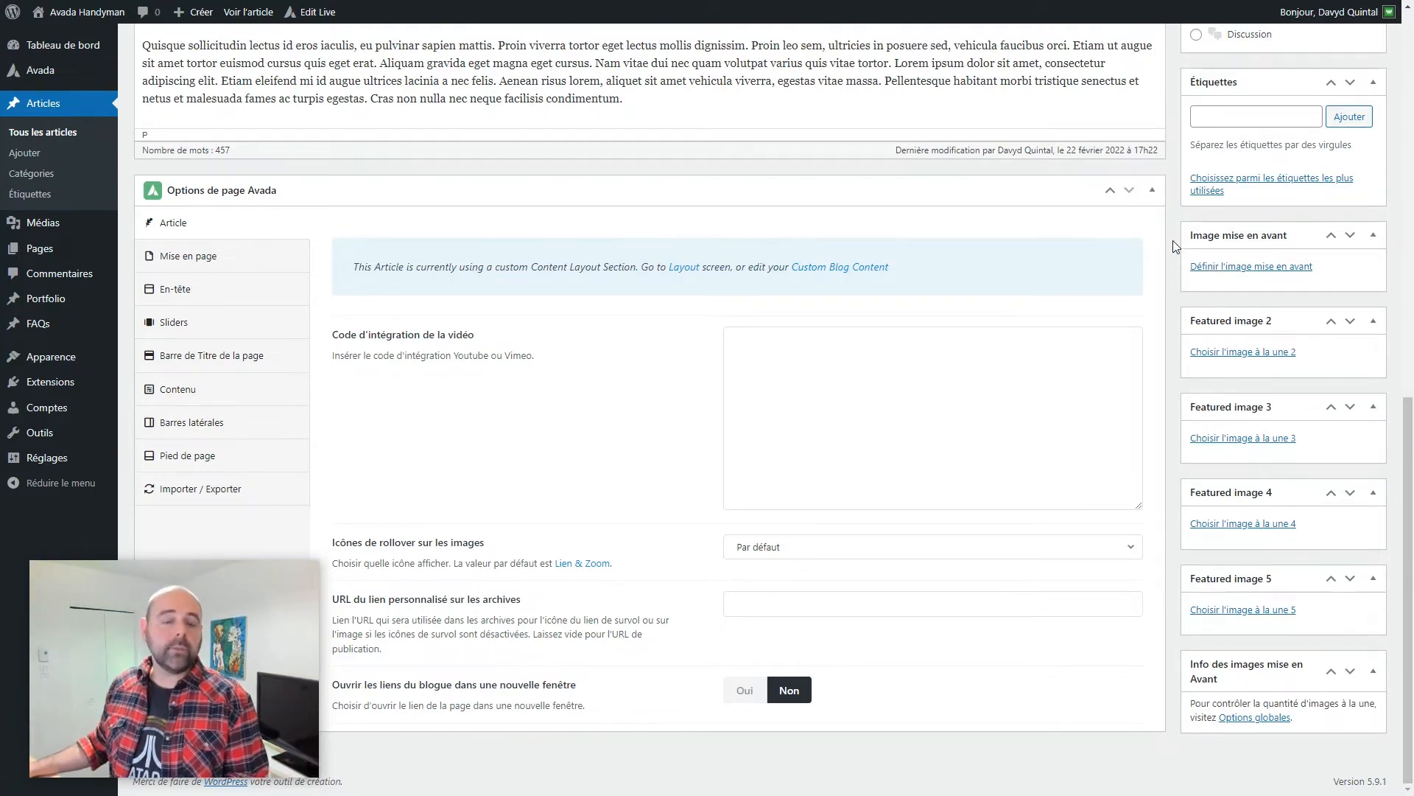
Step: Look at how featured images illustrate the article cards in the Wenovio blog listing
key("ctrl+Tab")
key("ctrl+Tab")
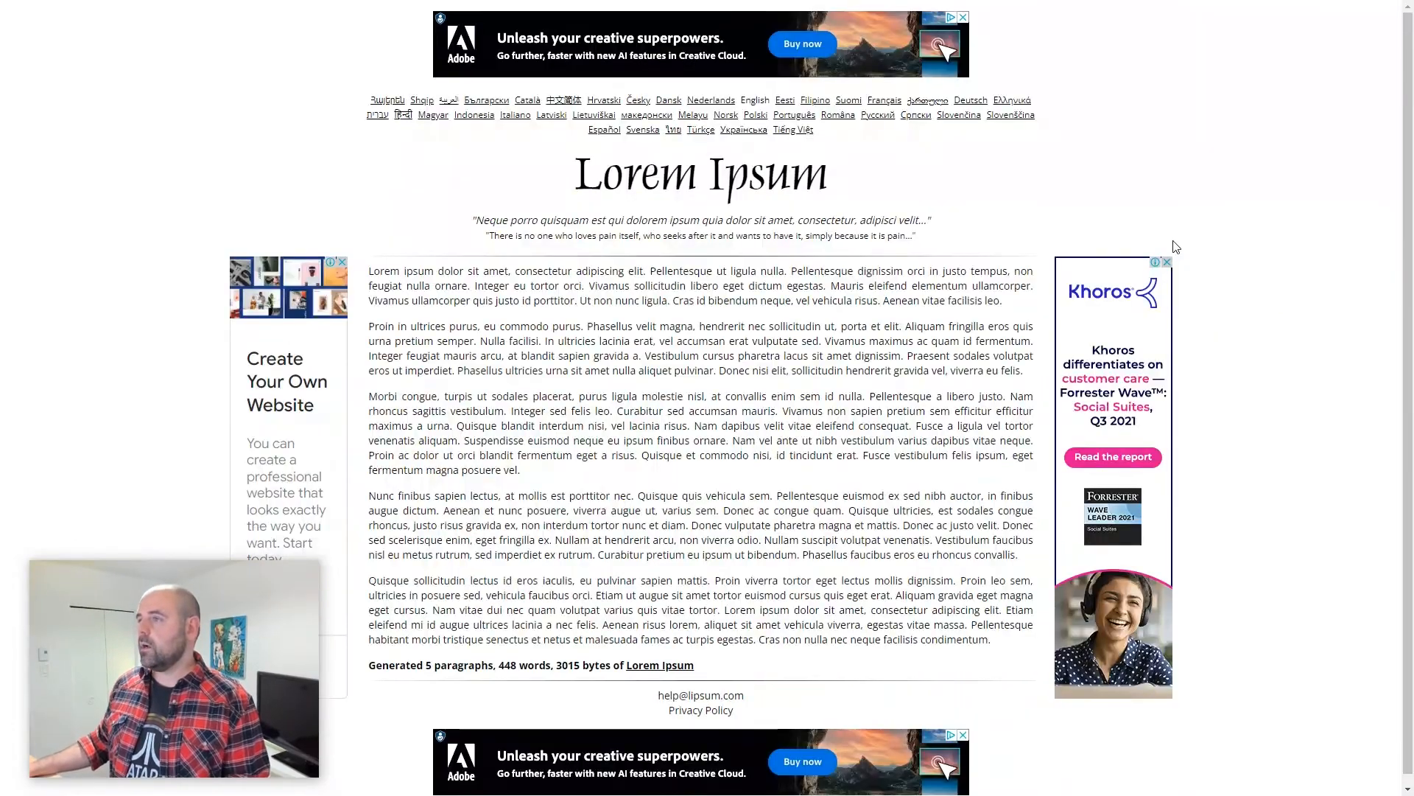
key("ctrl+Tab")
scroll(1201, 287, "up", 3)
scroll(1223, 305, "down", 4)
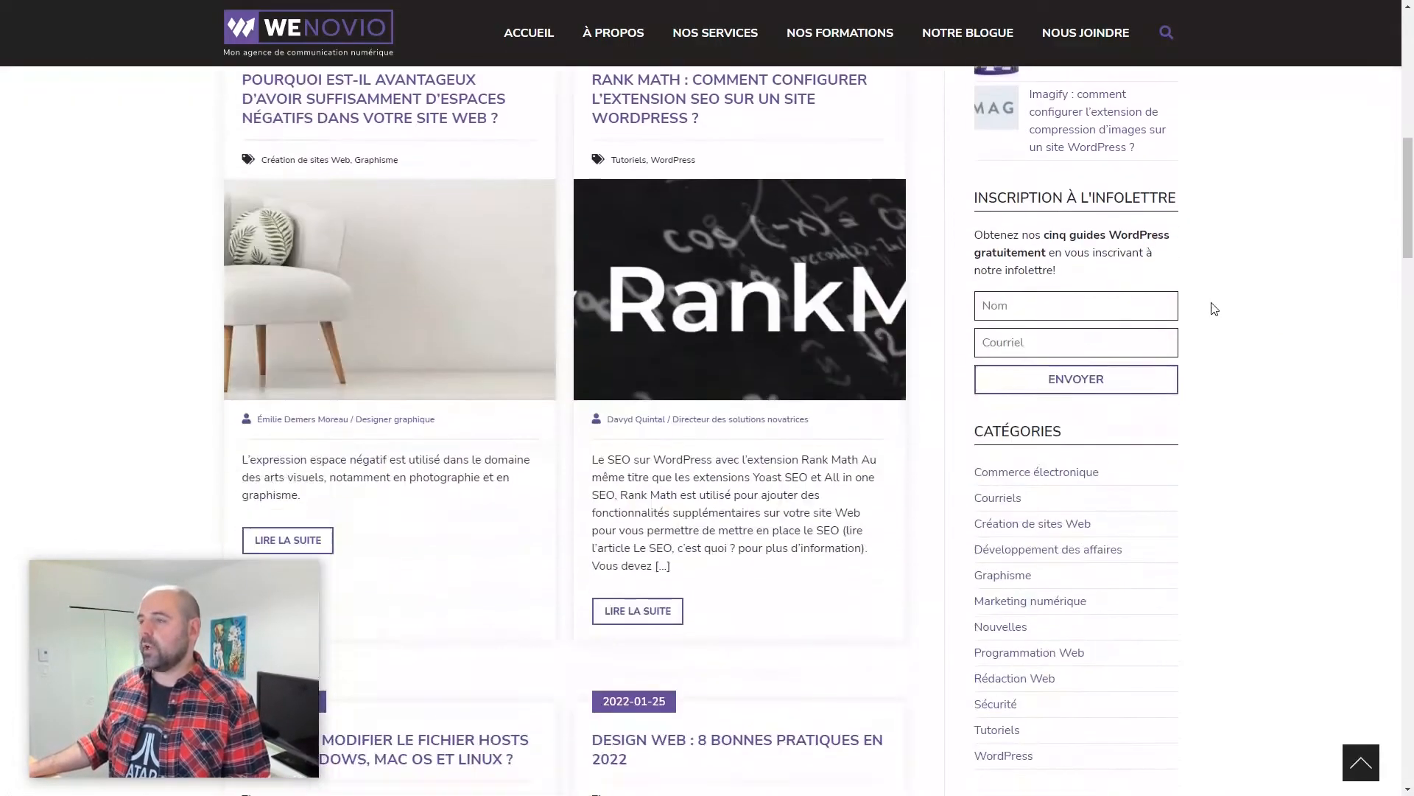
scroll(830, 515, "up", 3)
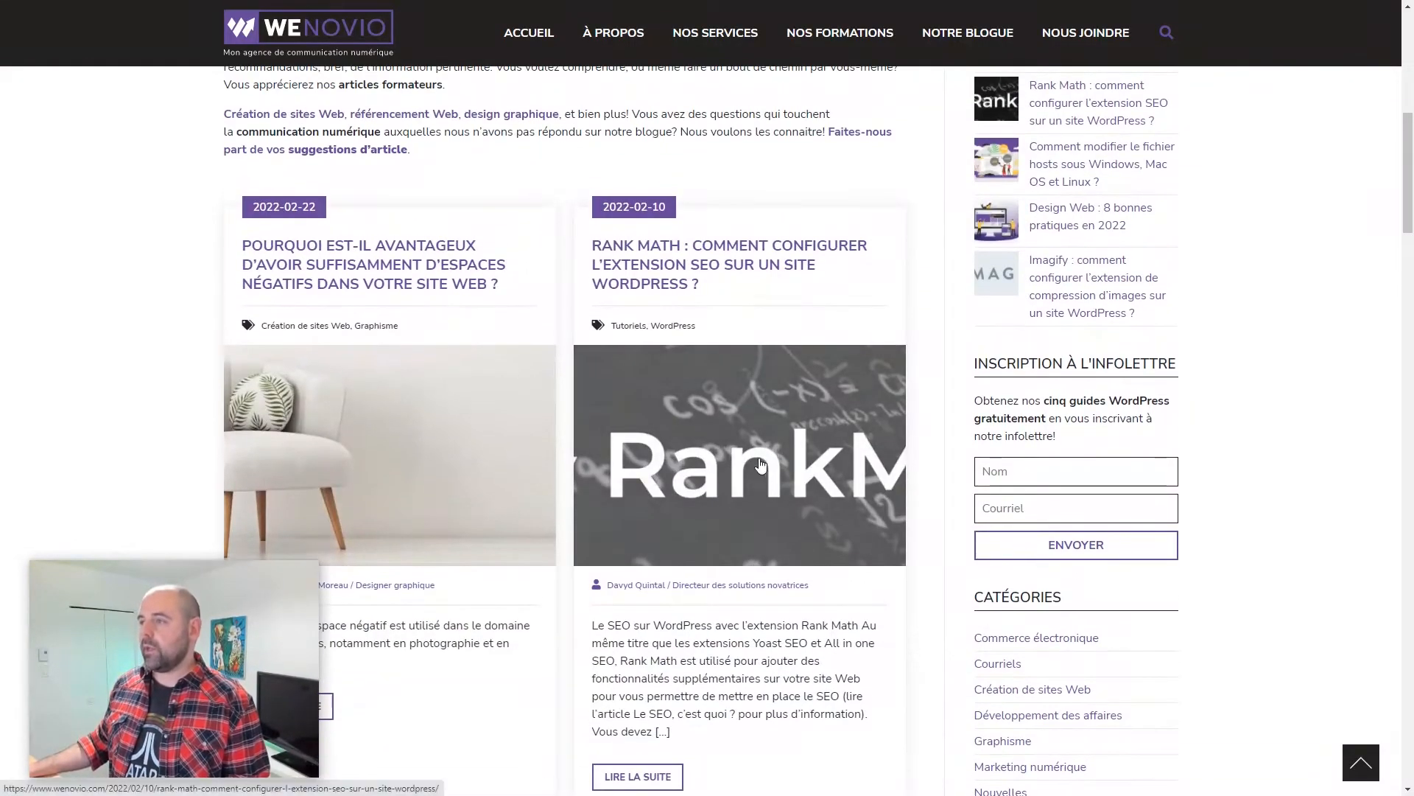
scroll(952, 318, "down", 1)
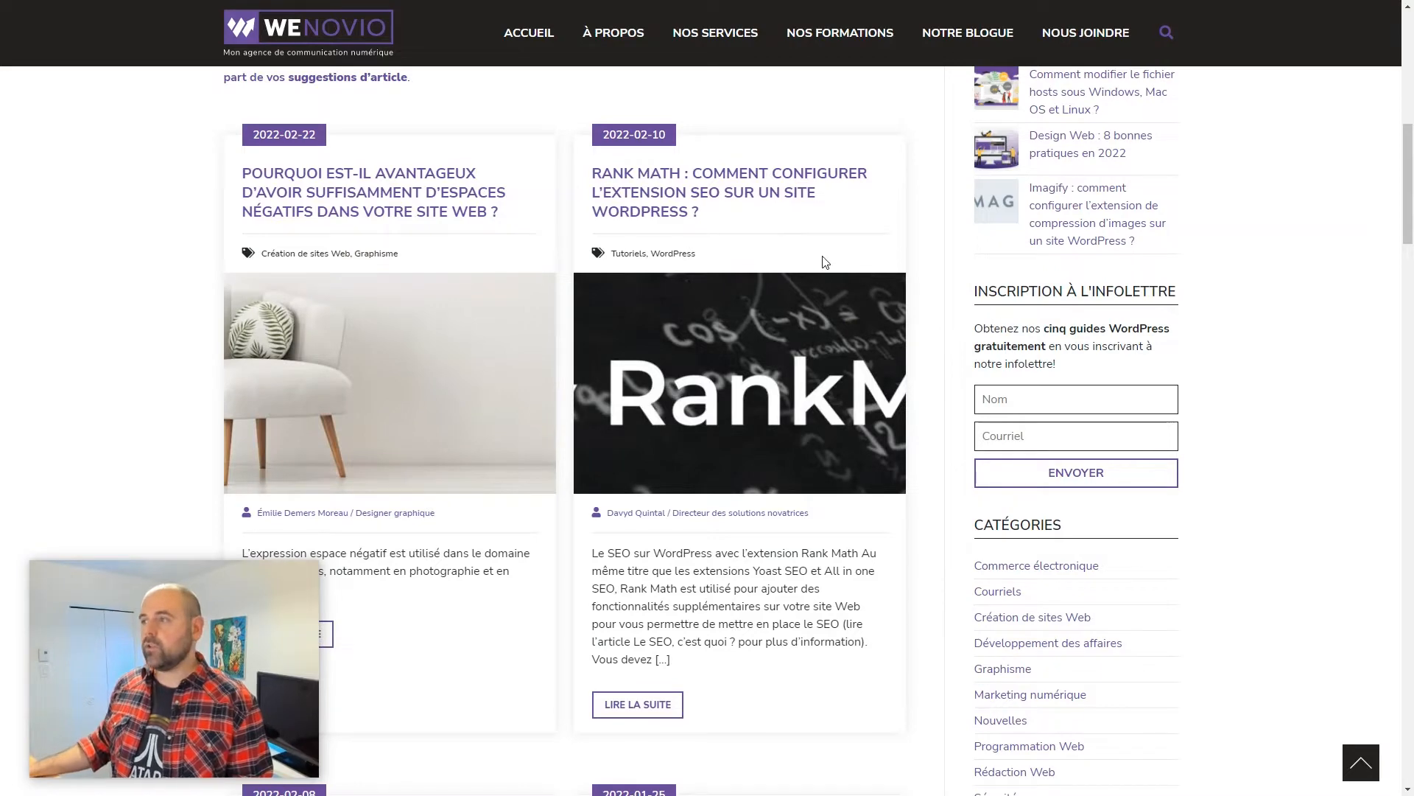
Step: Look at the featured image on the Wenovio Rank Math article and return to the article editor
left_click(711, 358)
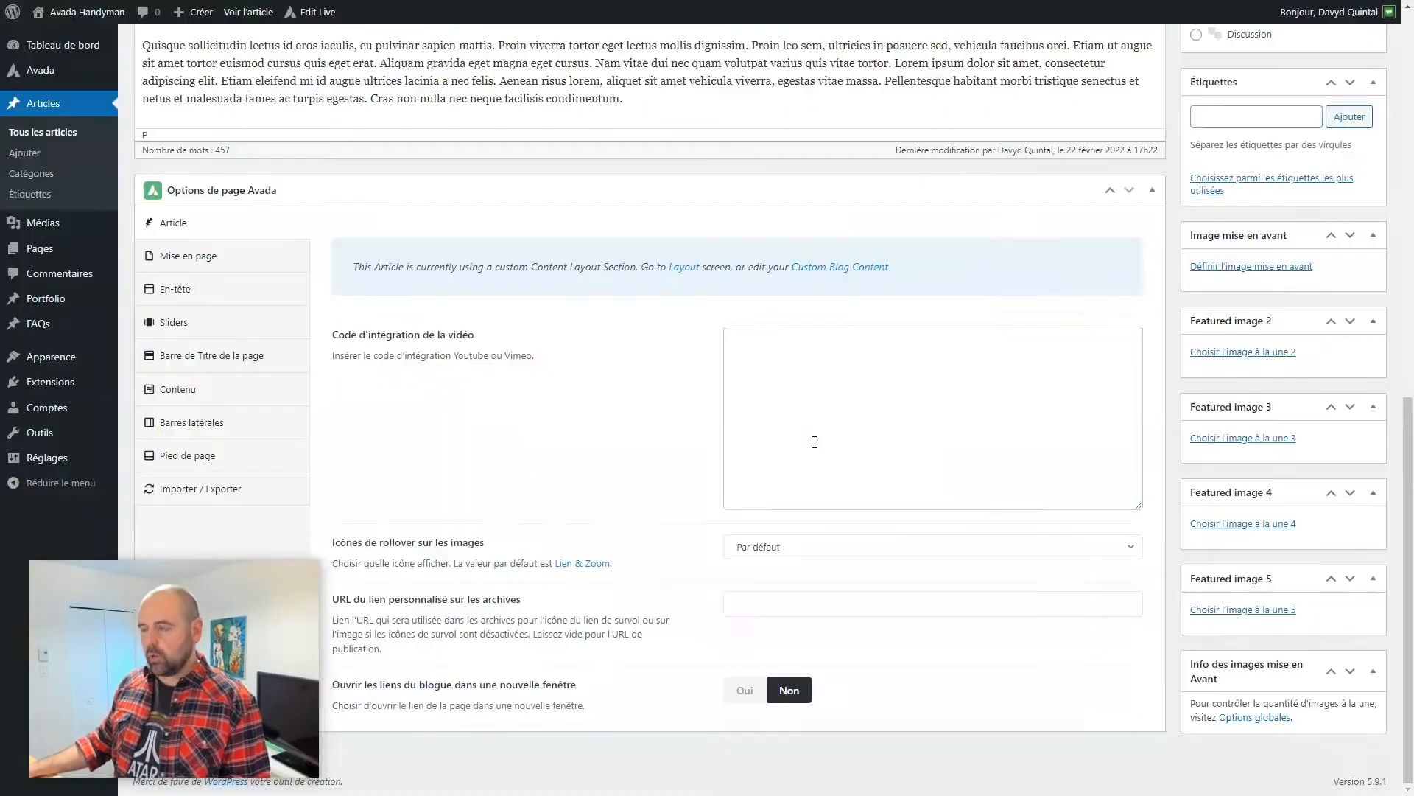
left_click(815, 442)
left_click(829, 228)
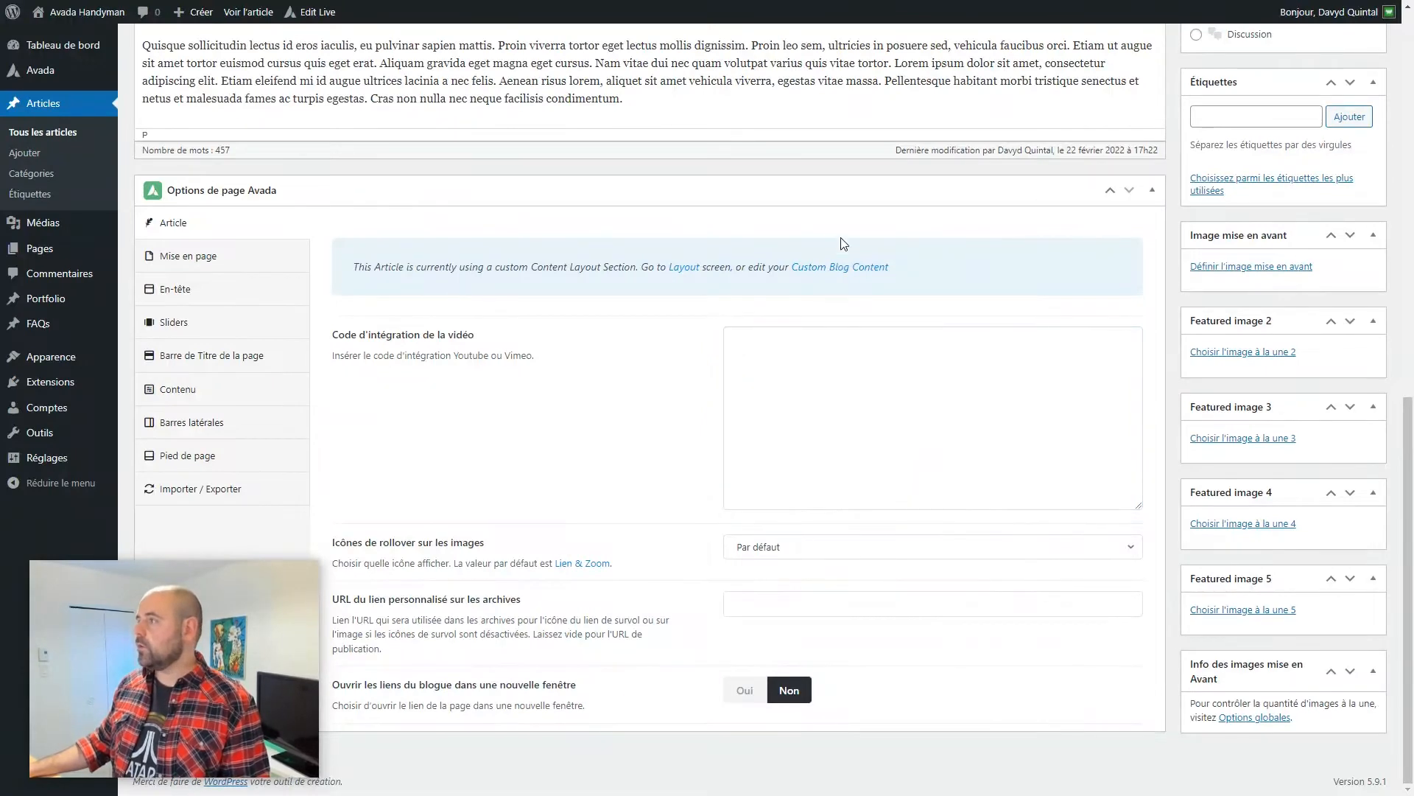
Step: Set gallery-04.jpg from the media library as the article's featured image
left_click(1240, 269)
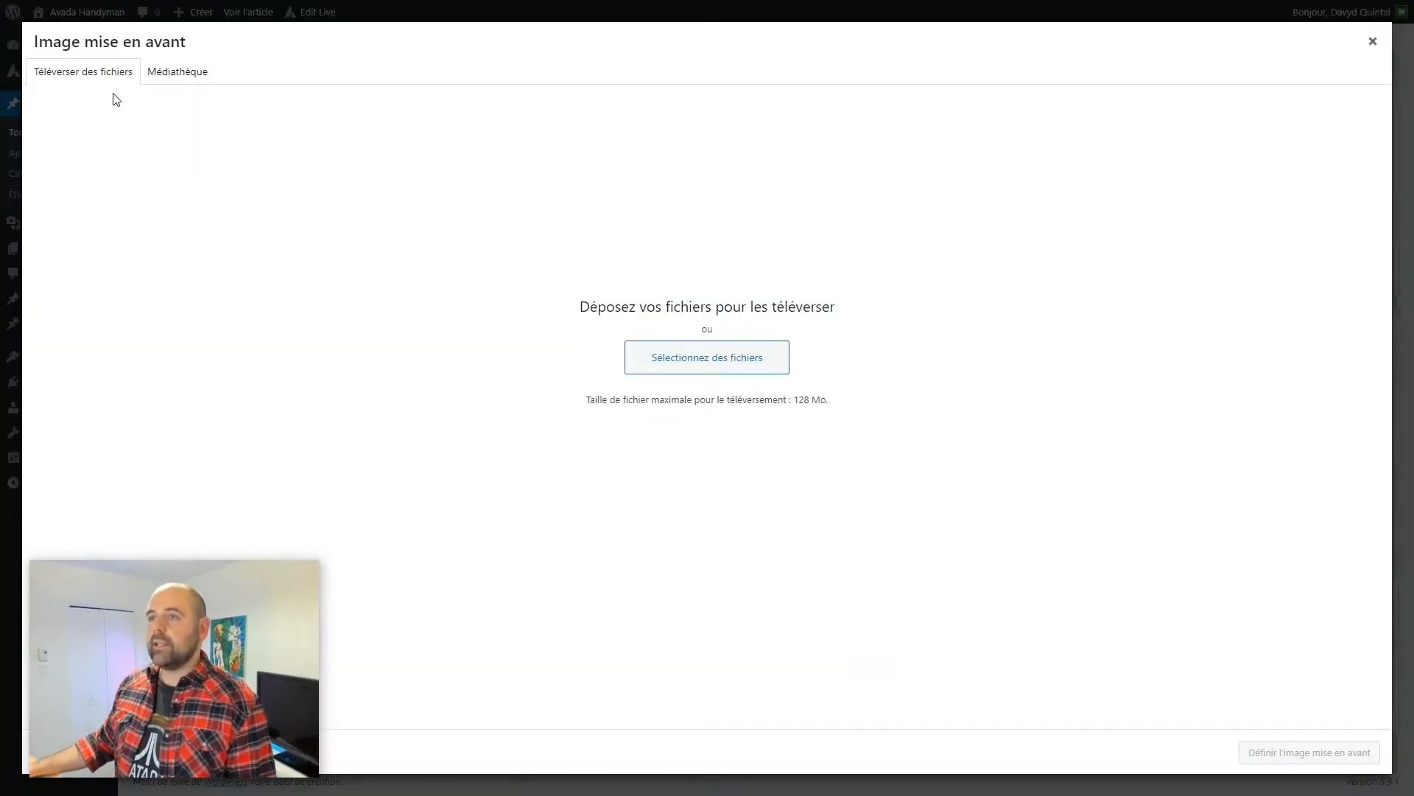
left_click(175, 76)
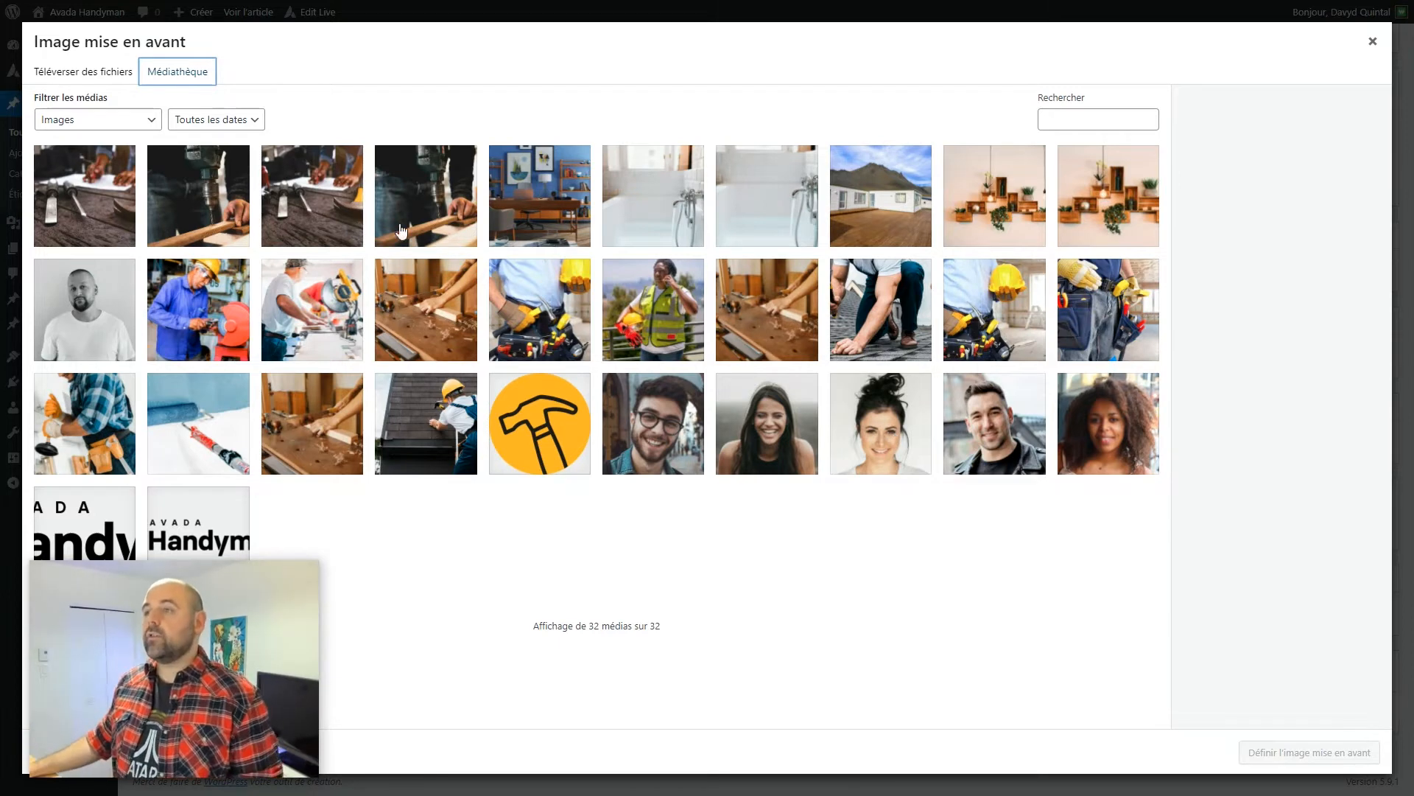
left_click(331, 213)
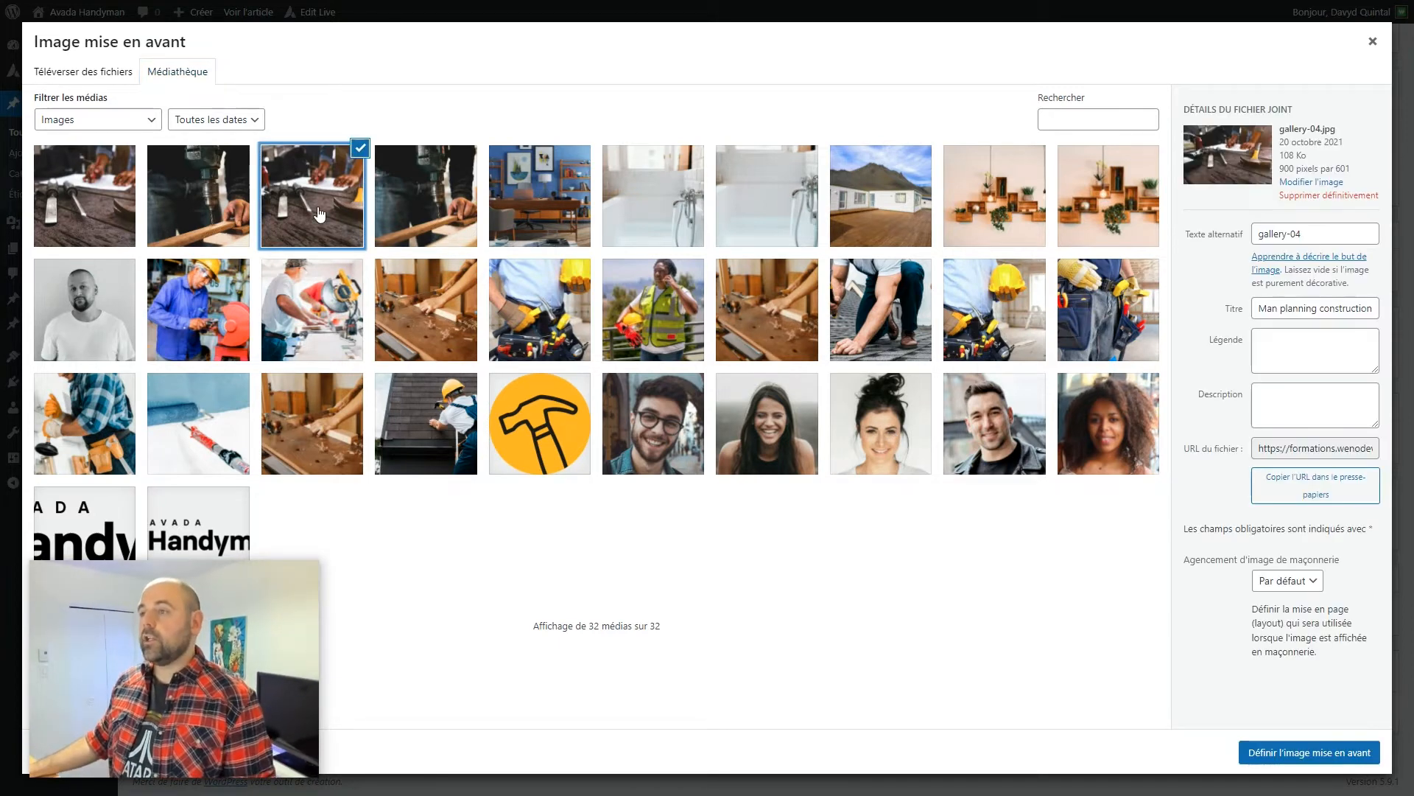
left_click(1320, 759)
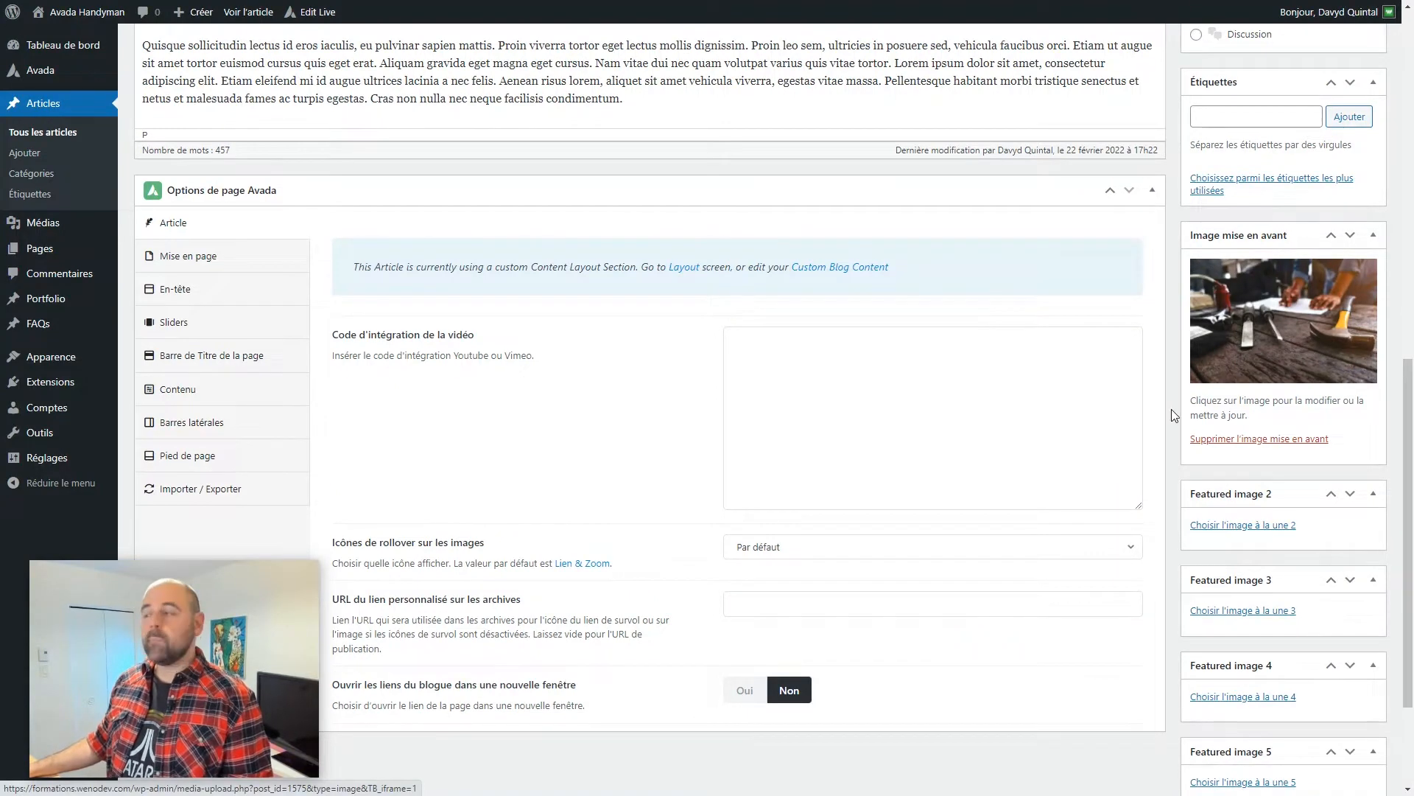
left_click(1111, 448)
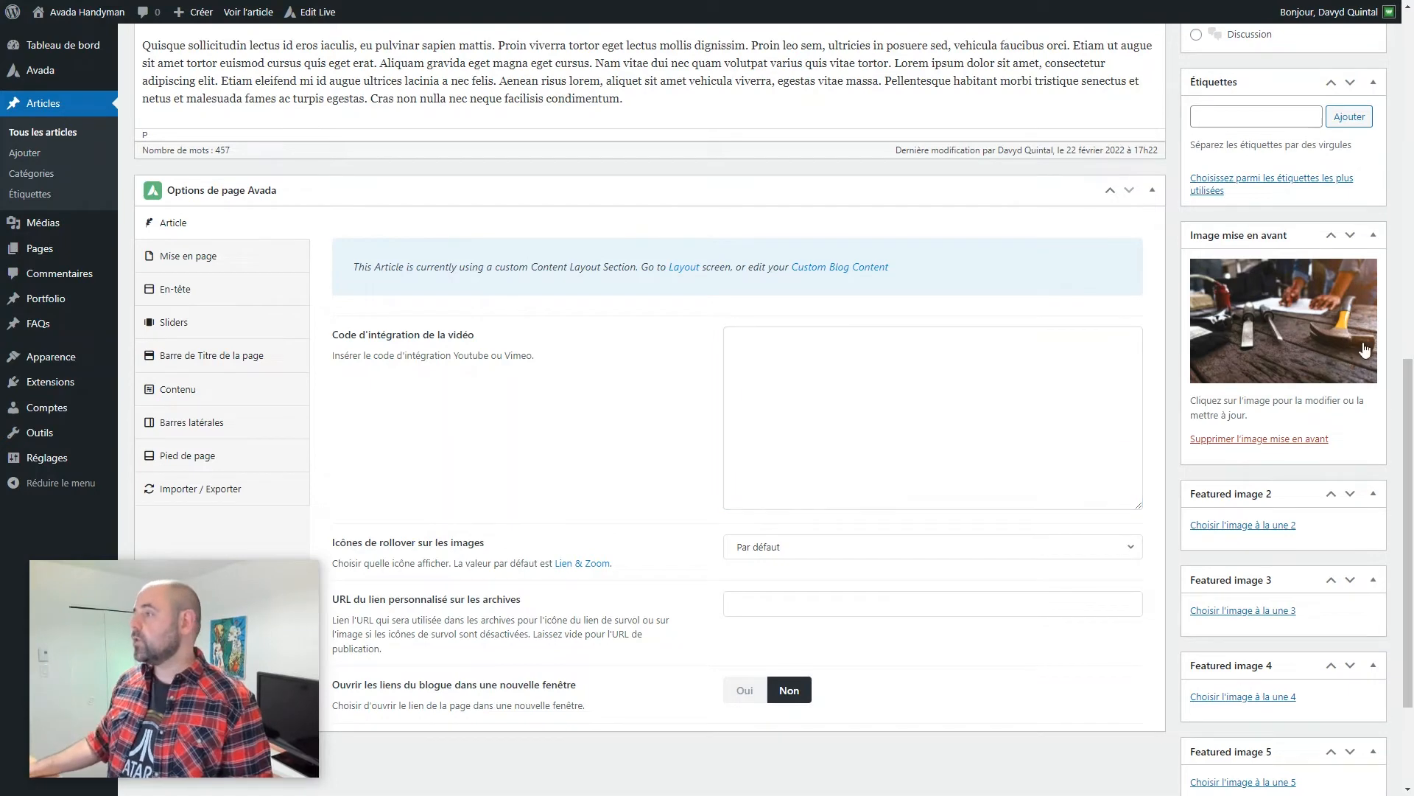
Step: Examine the options for replacing the featured image from the media library or by uploading a file, leaving the image as is
left_click(1311, 343)
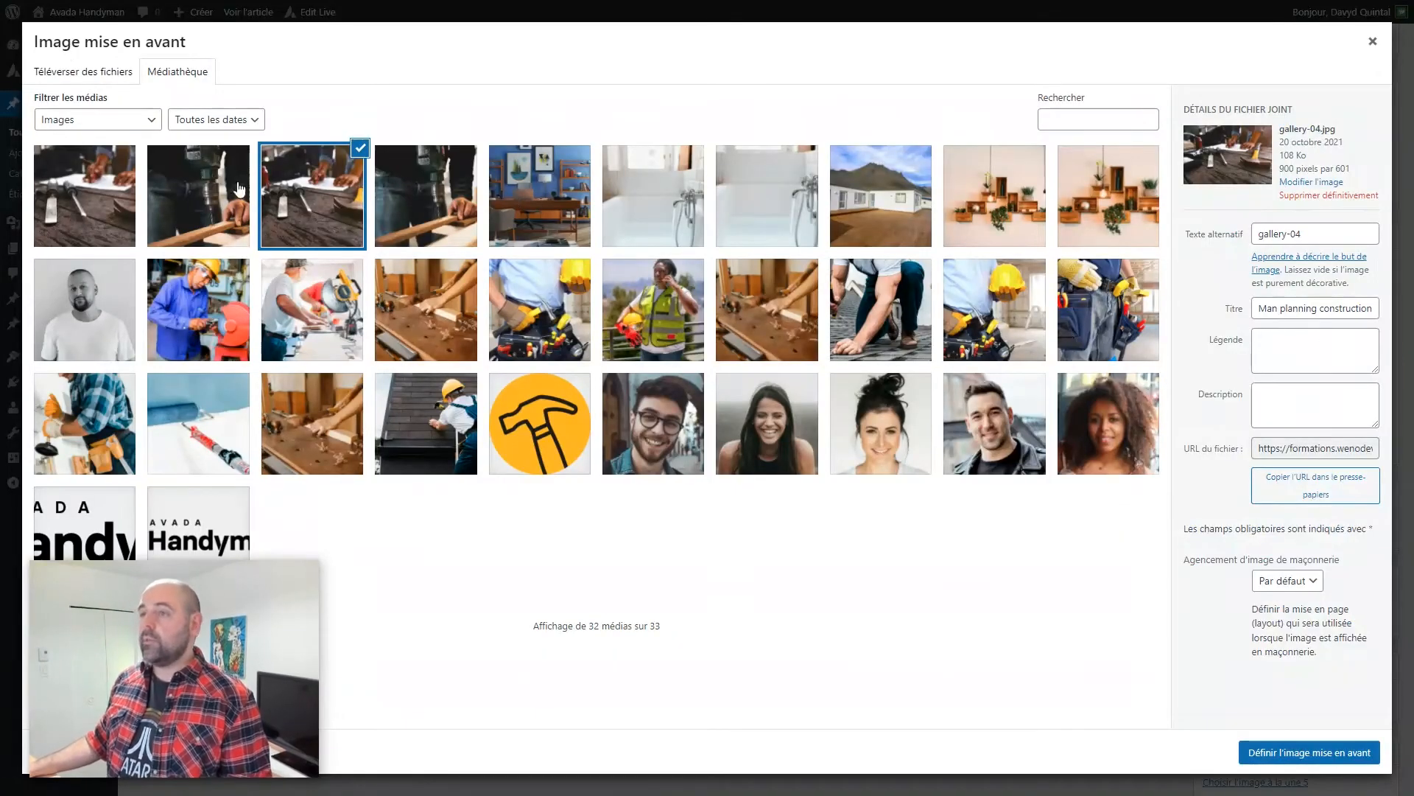
left_click(87, 335)
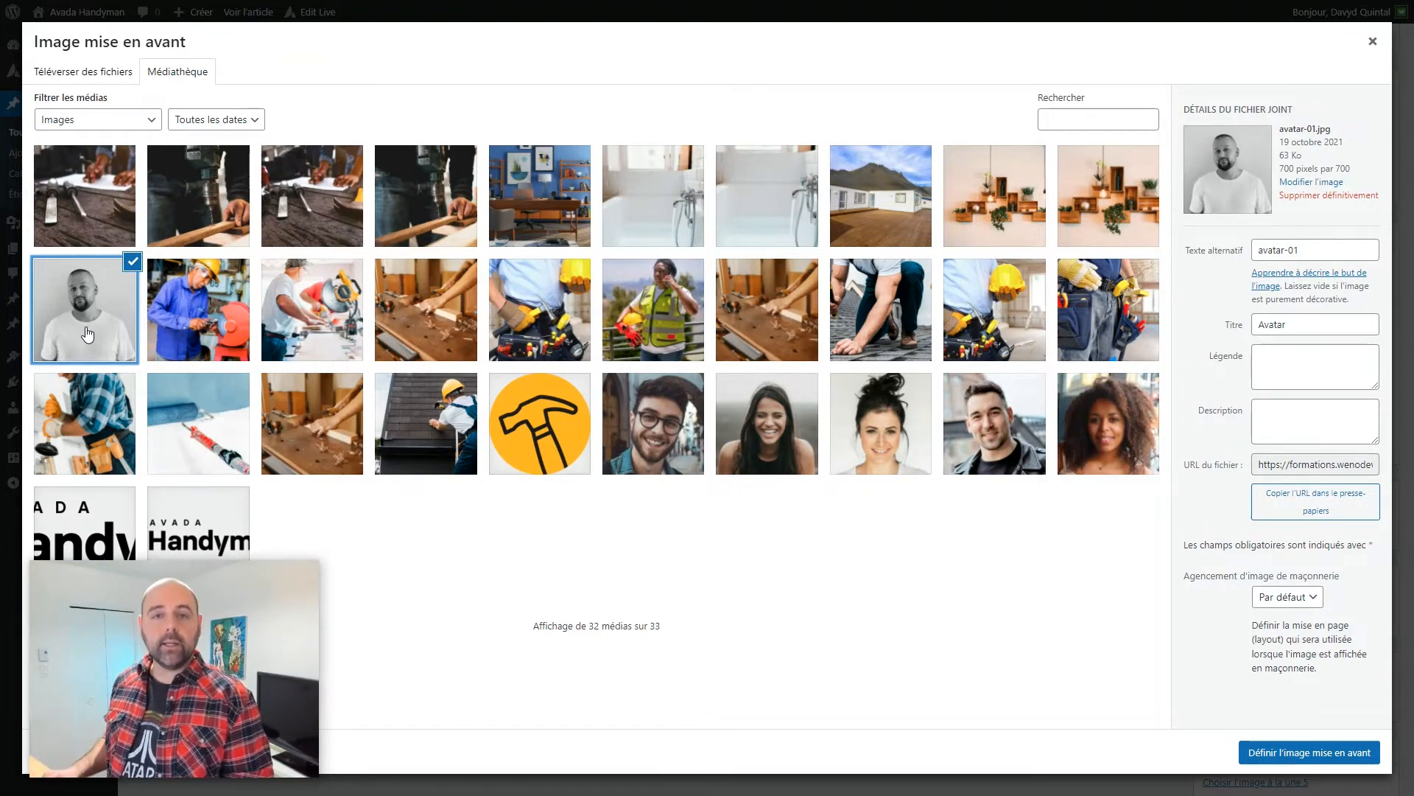
left_click(73, 76)
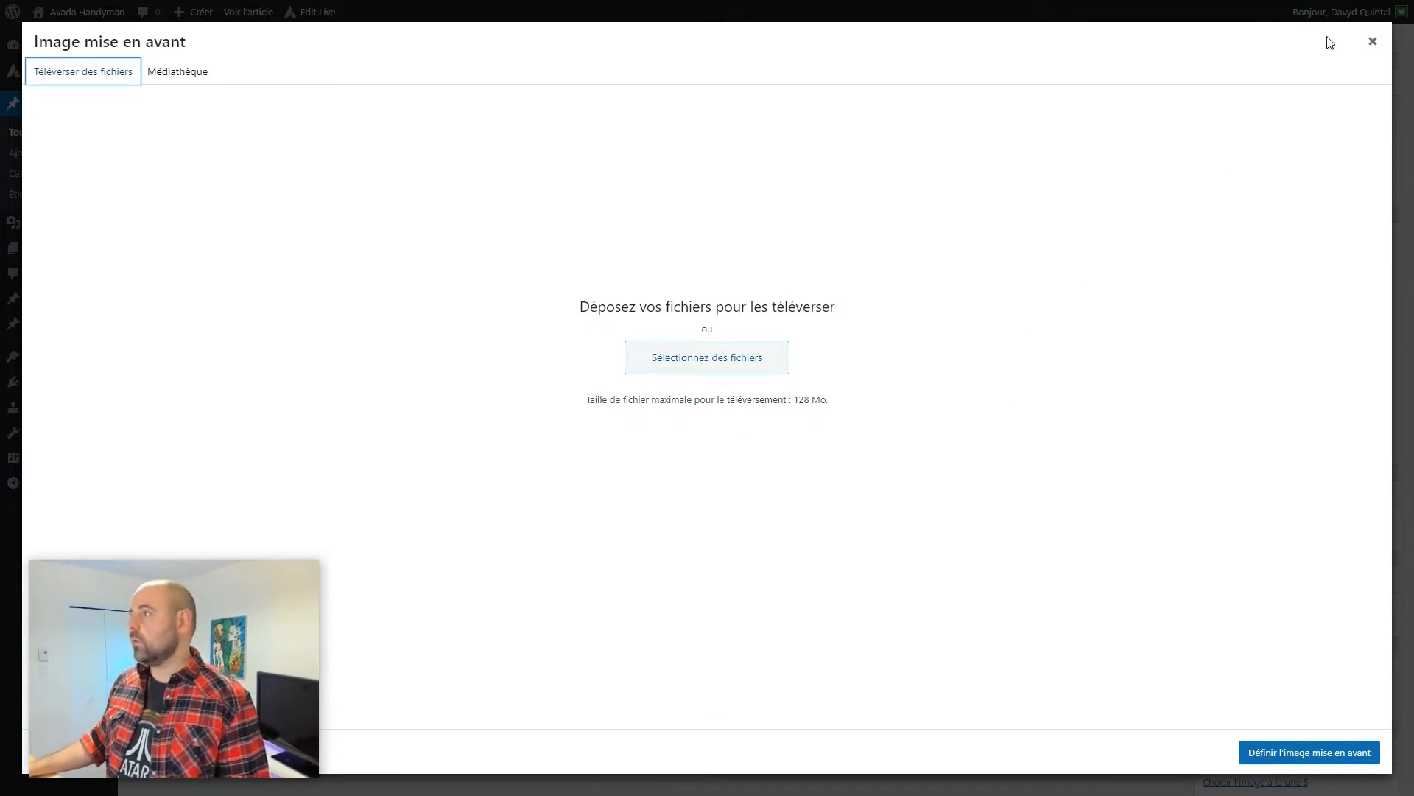
left_click(1371, 43)
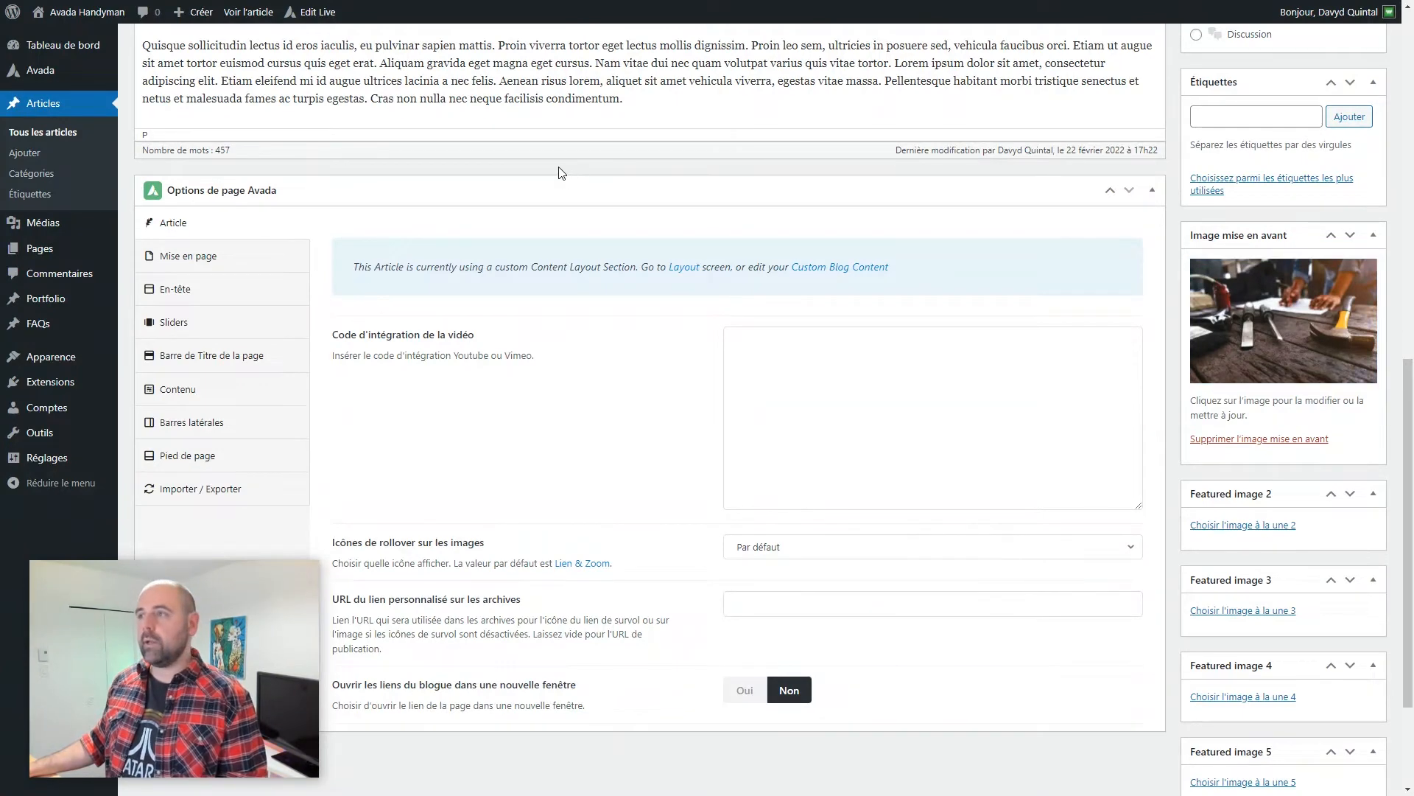
Step: Check how the featured image fills the header of the Wenovio Rank Math article and return to the article editor
key("ctrl+Tab")
key("ctrl+Tab")
key("ctrl+Tab")
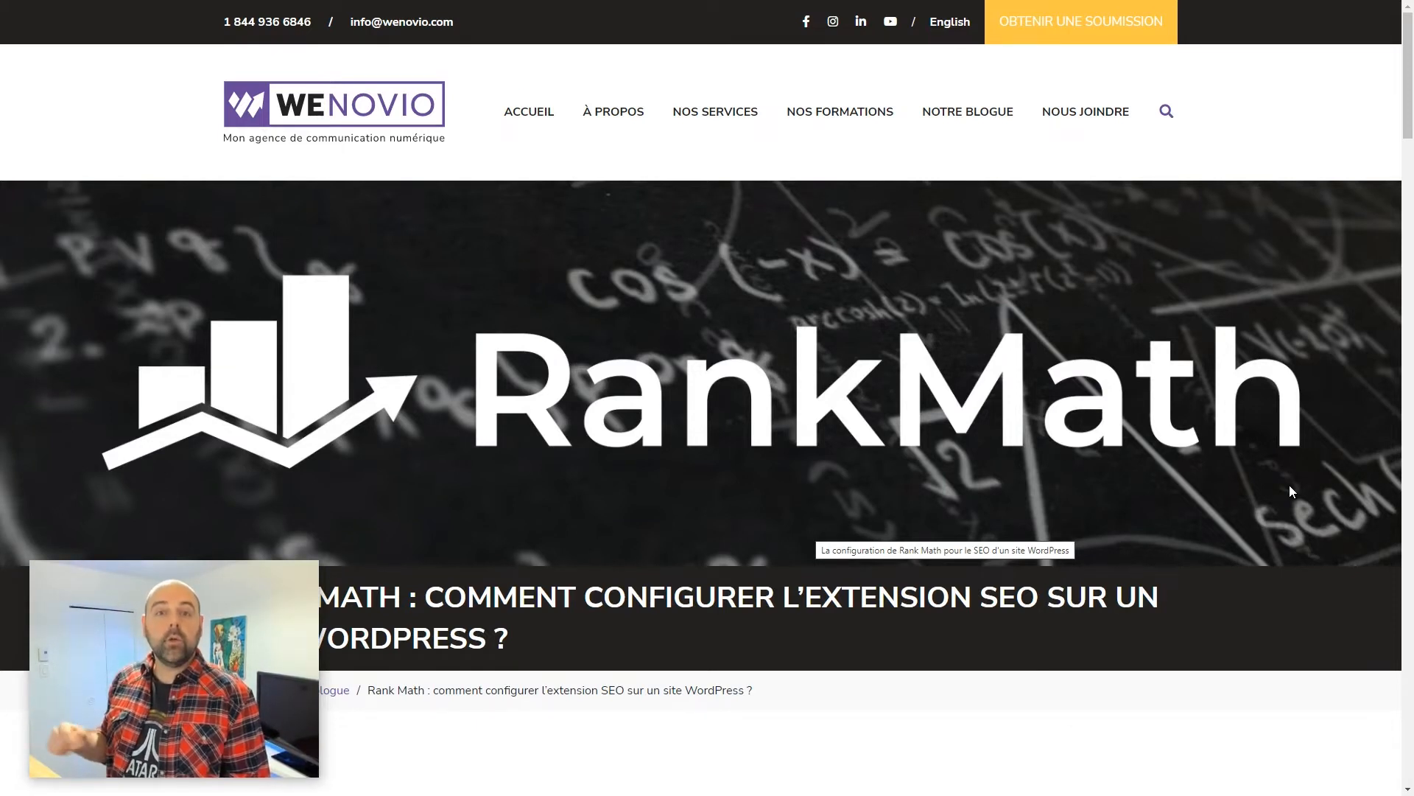
key("ctrl+Tab")
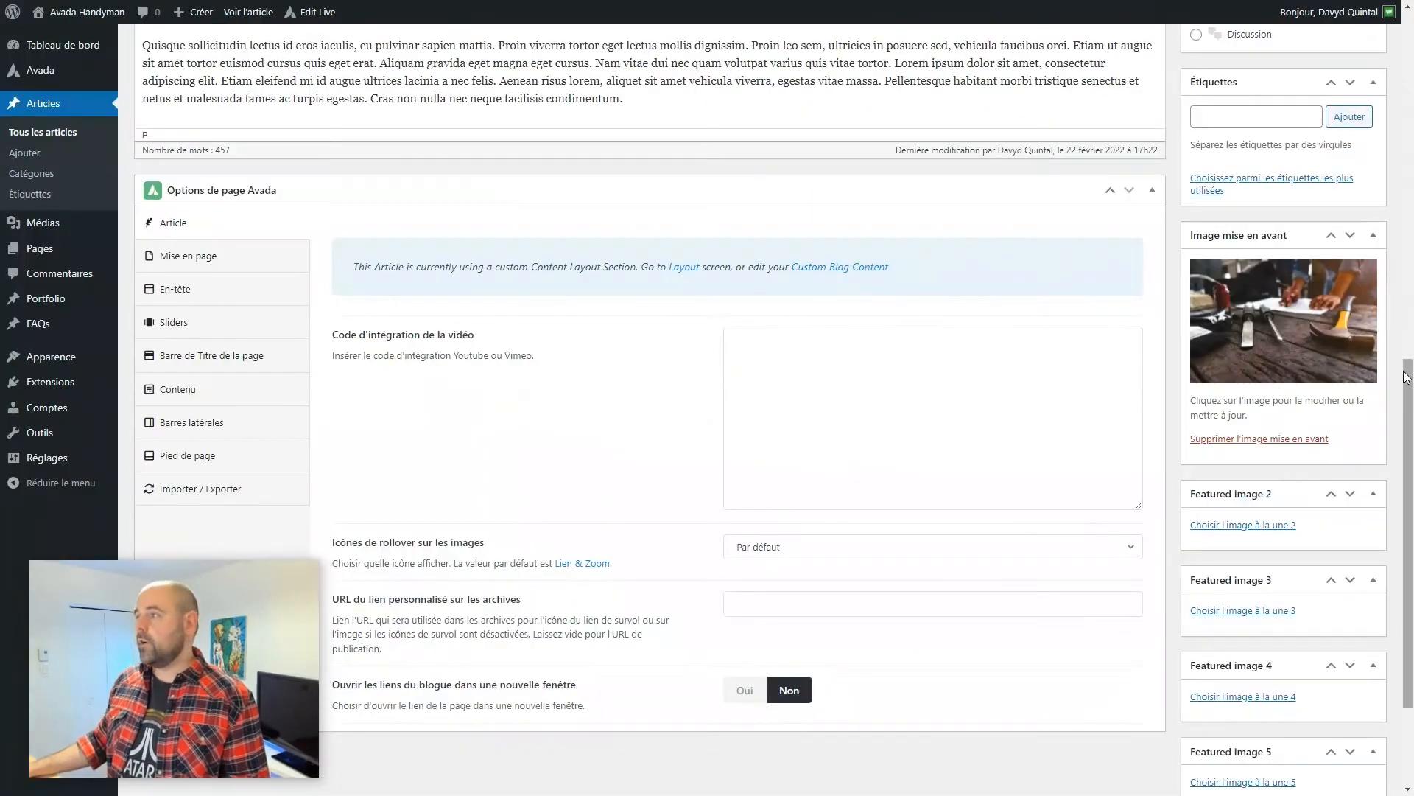
Step: Check the pixel dimensions of the featured image in its media library attachment details
left_click(1276, 316)
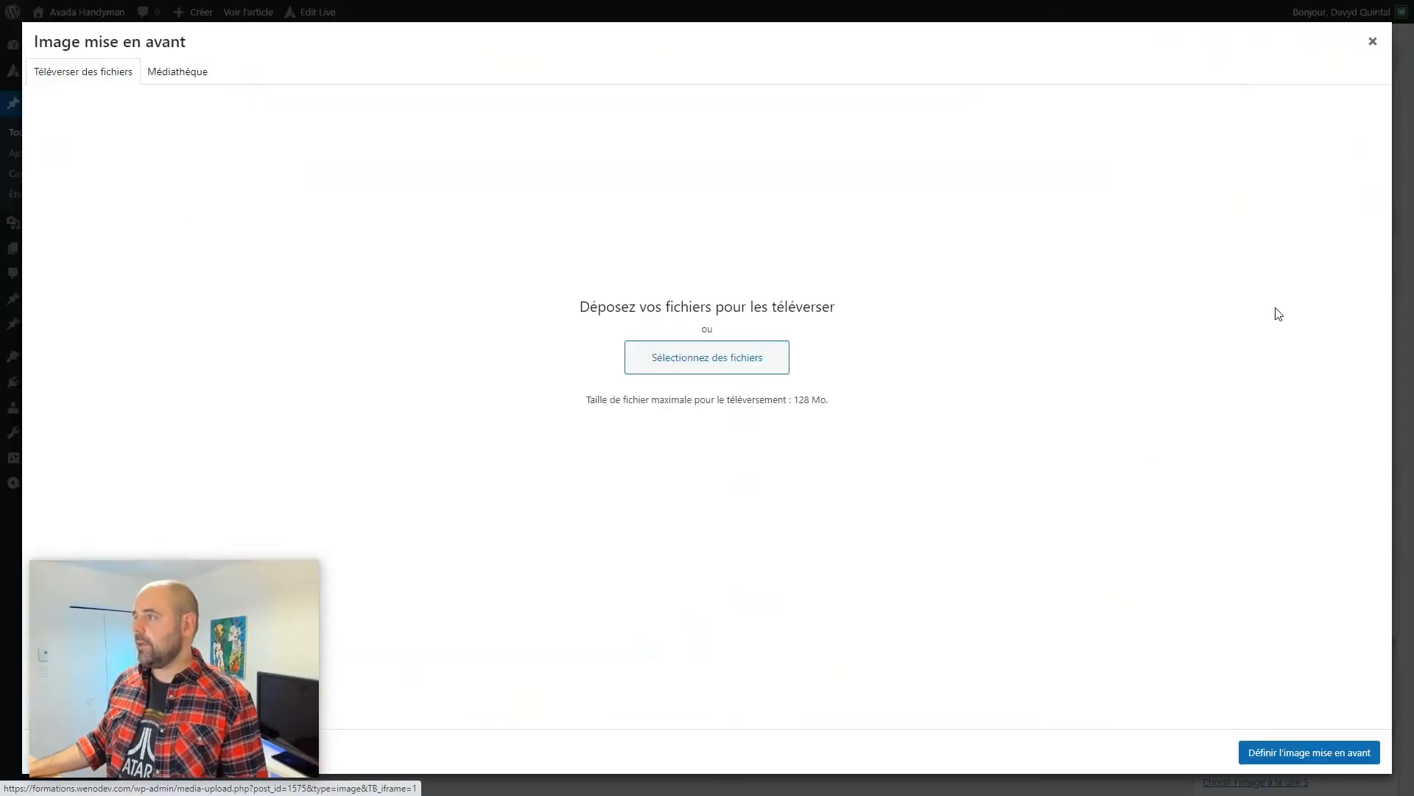
left_click(188, 73)
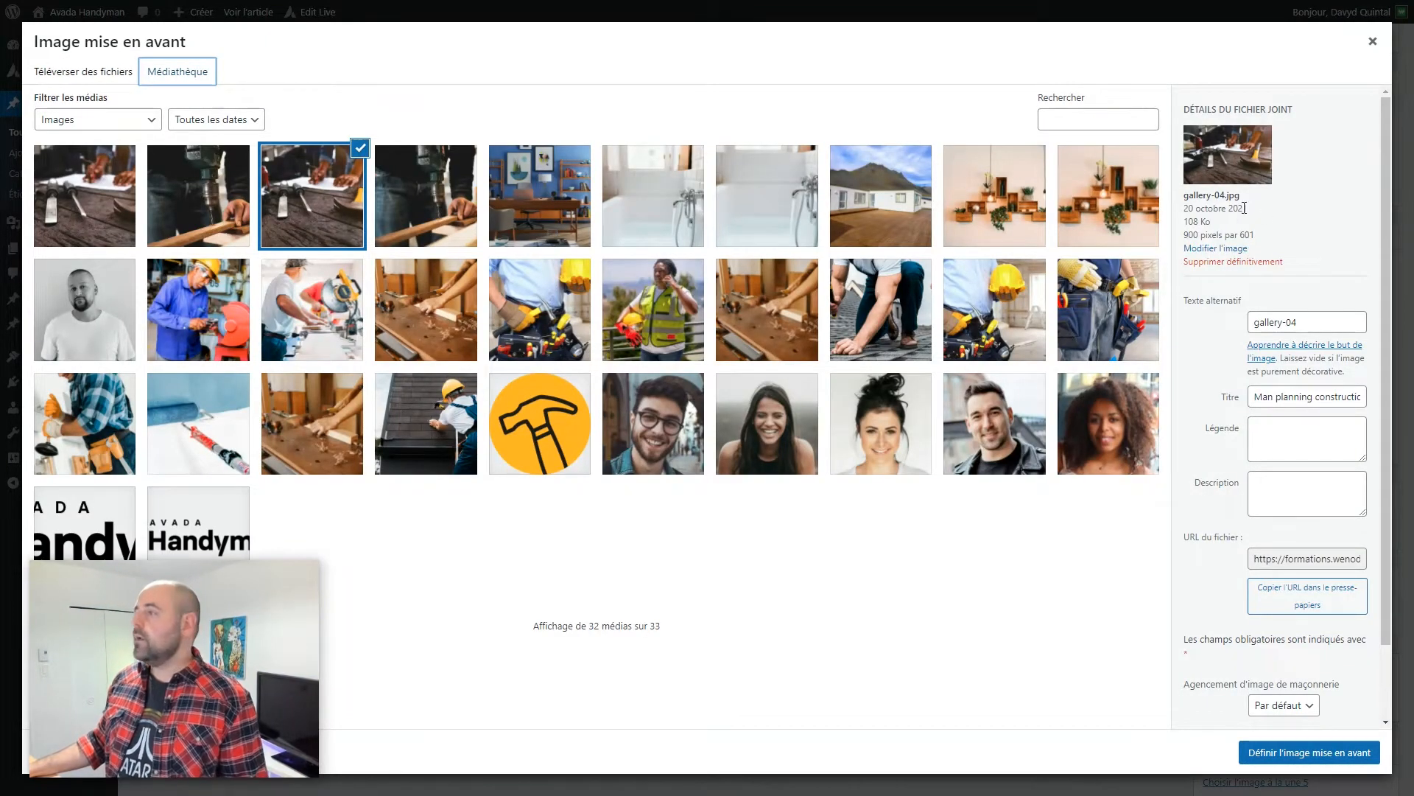
triple_click(1190, 235)
left_click(1183, 238)
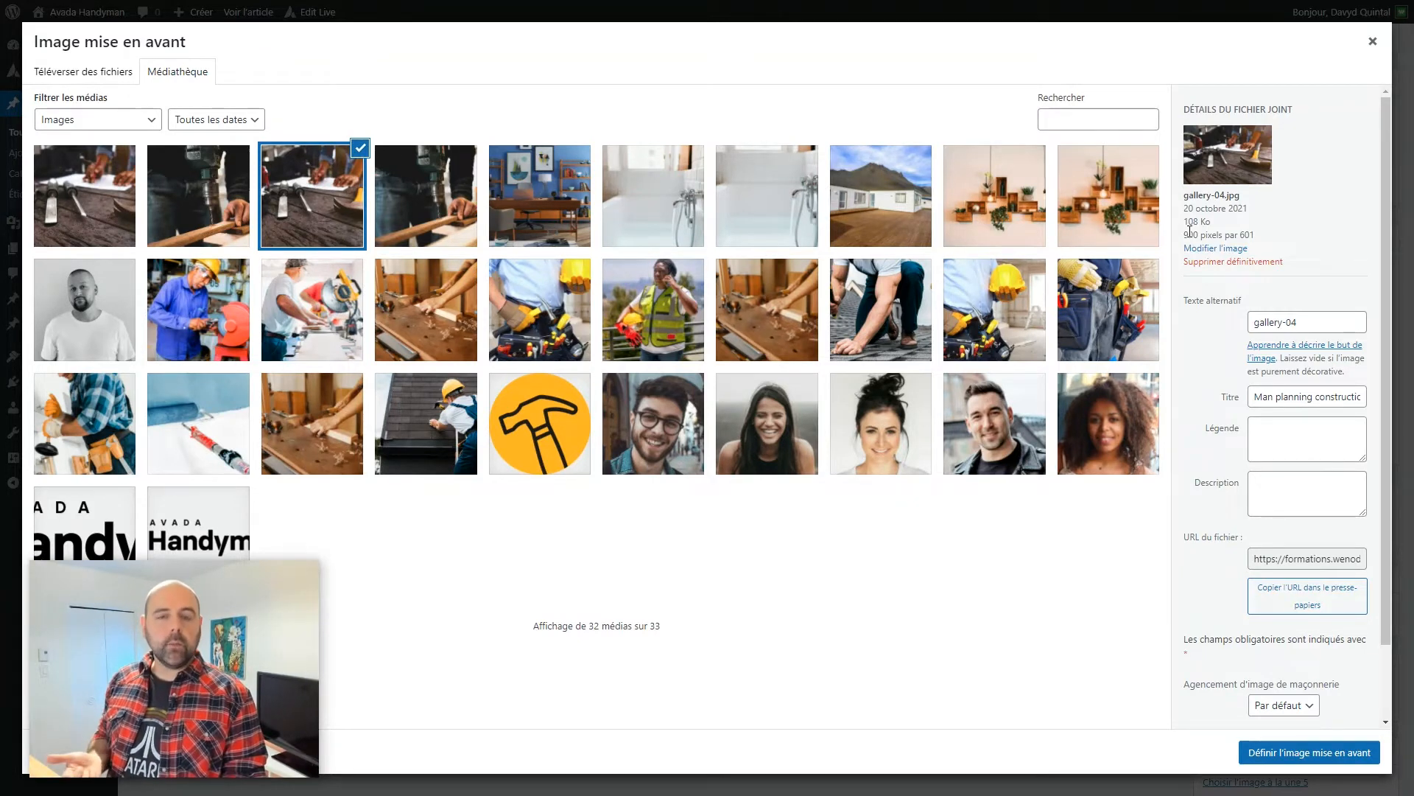
left_click(1371, 41)
Step: Review the featured image's file details once more and look over the additional Featured image 2 to 5 boxes
scroll(1408, 523, "up", 15)
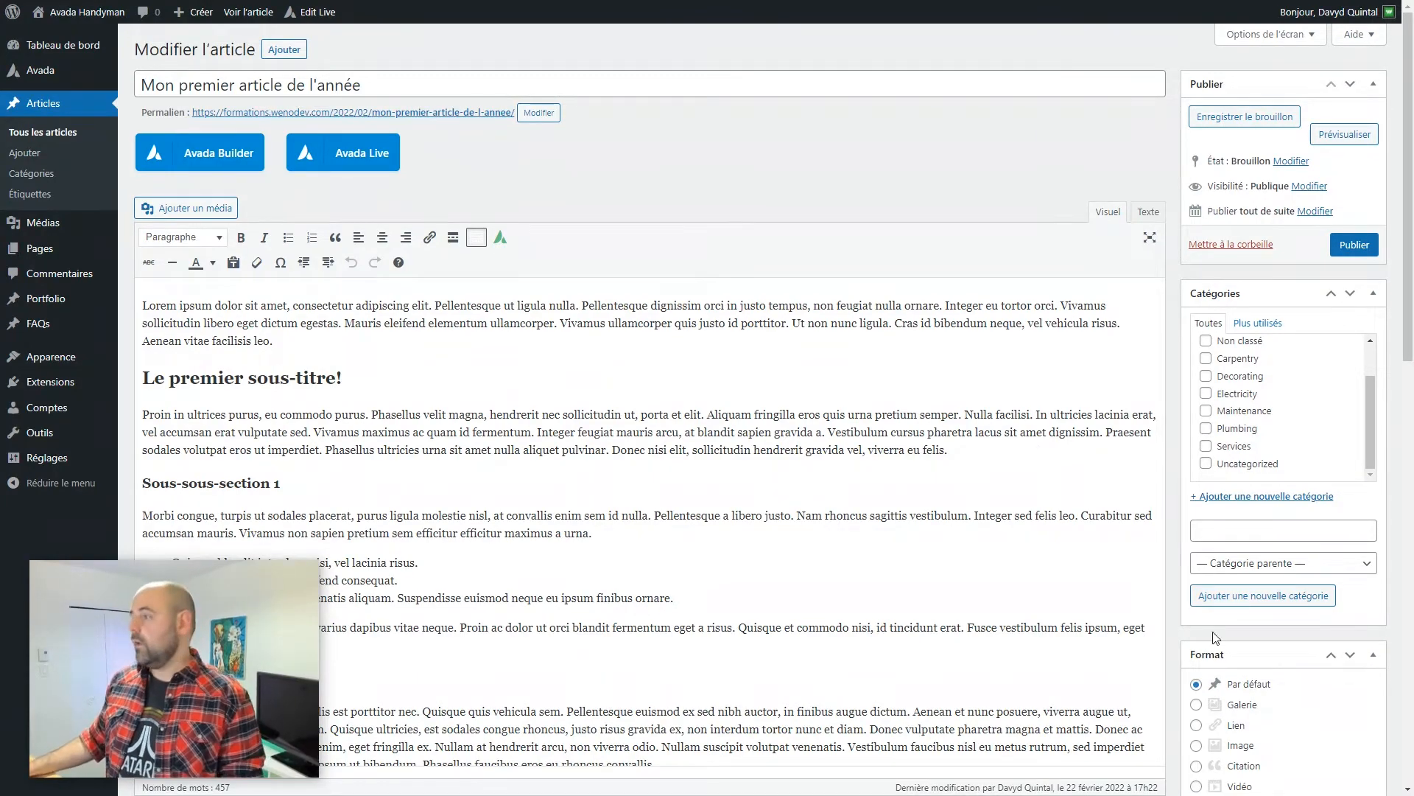
scroll(1179, 582, "down", 9)
left_click(1242, 678)
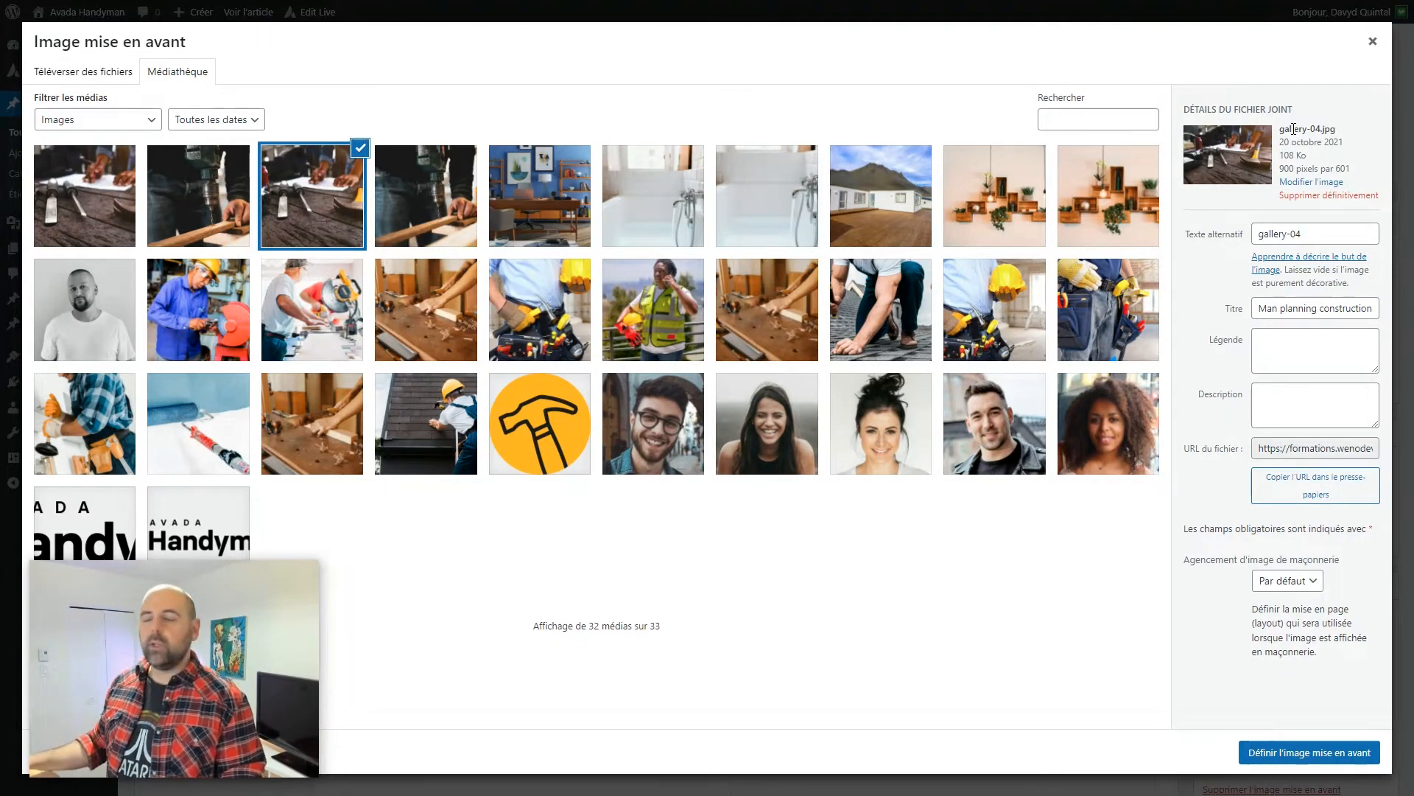
left_click(1372, 44)
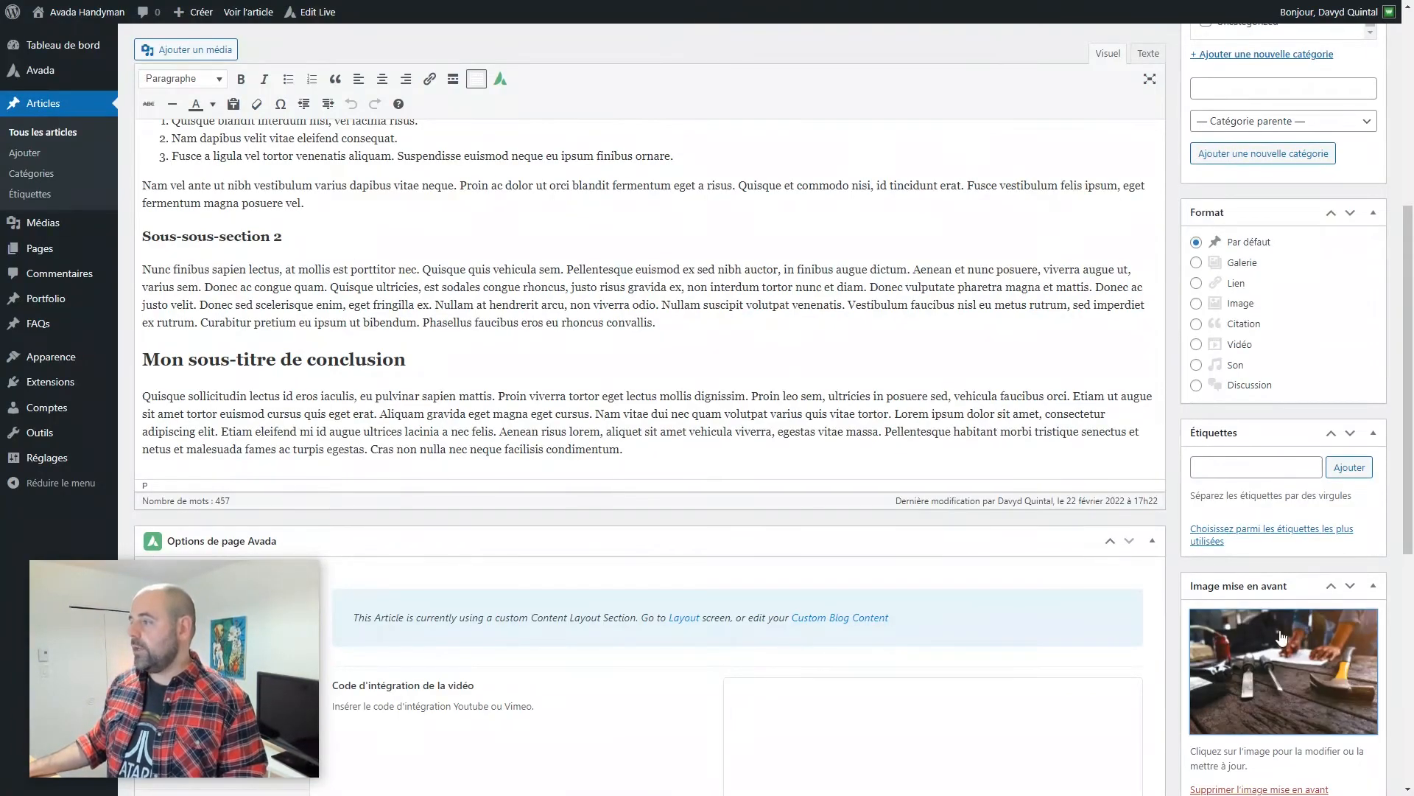
scroll(1208, 501, "down", 3)
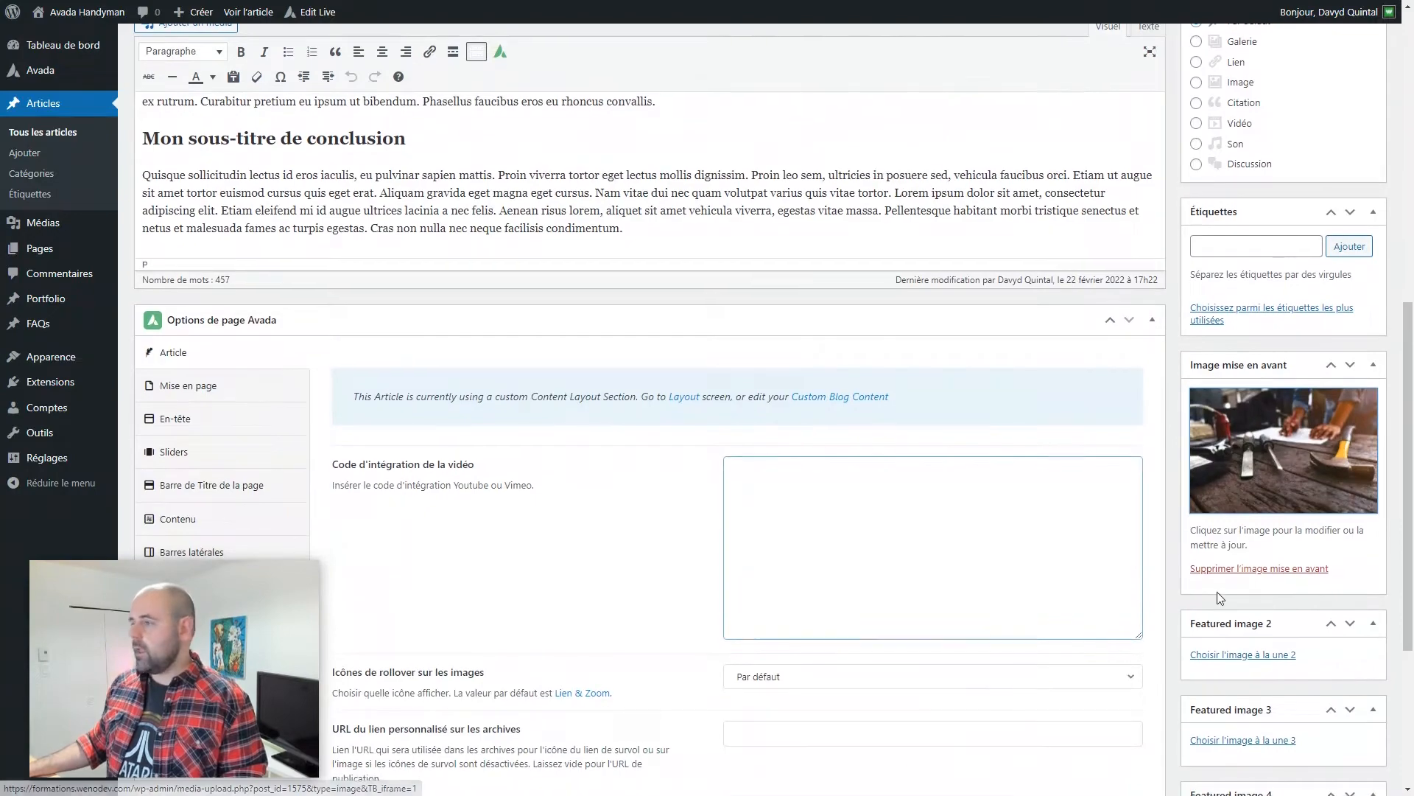
scroll(1153, 582, "down", 4)
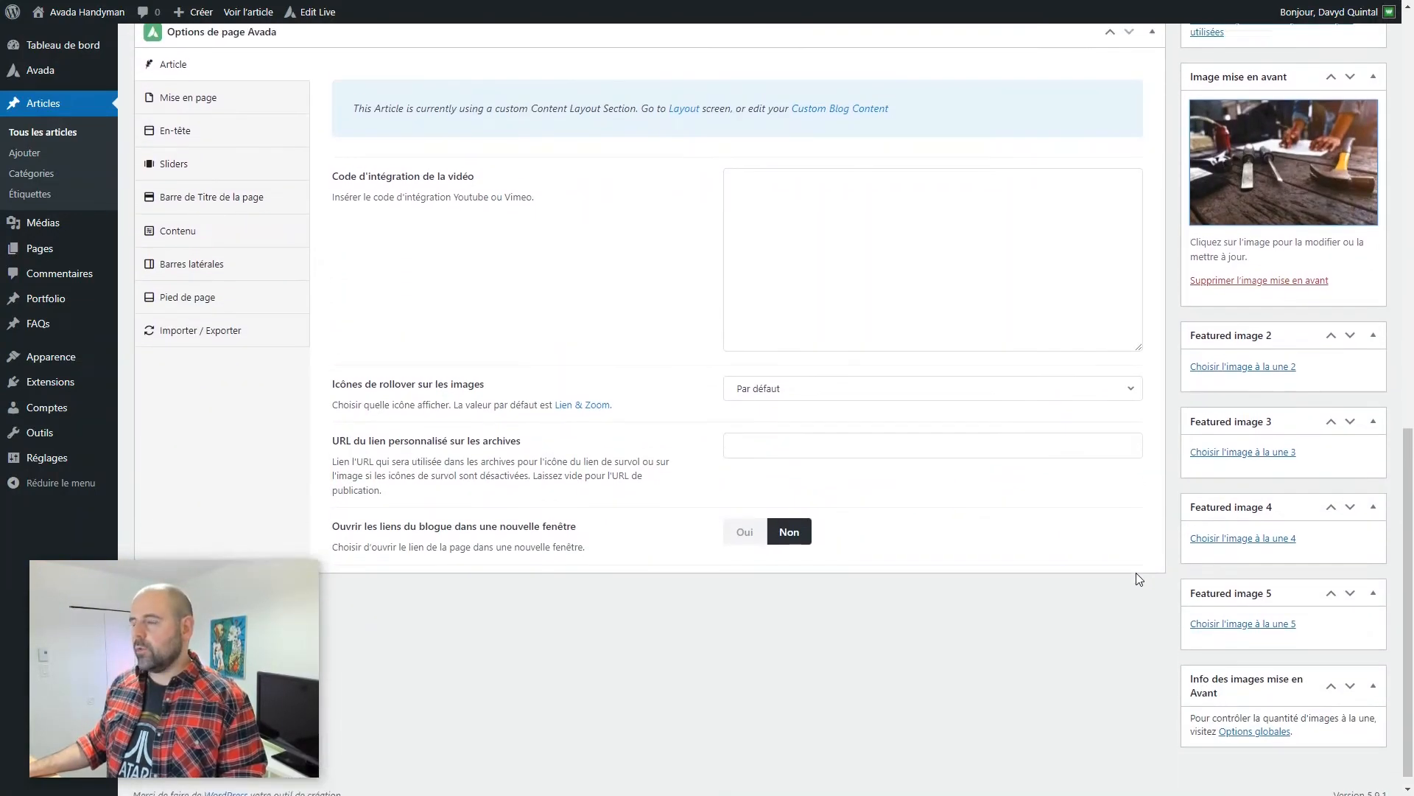
Step: Save the article draft and open its preview
scroll(1139, 576, "up", 10)
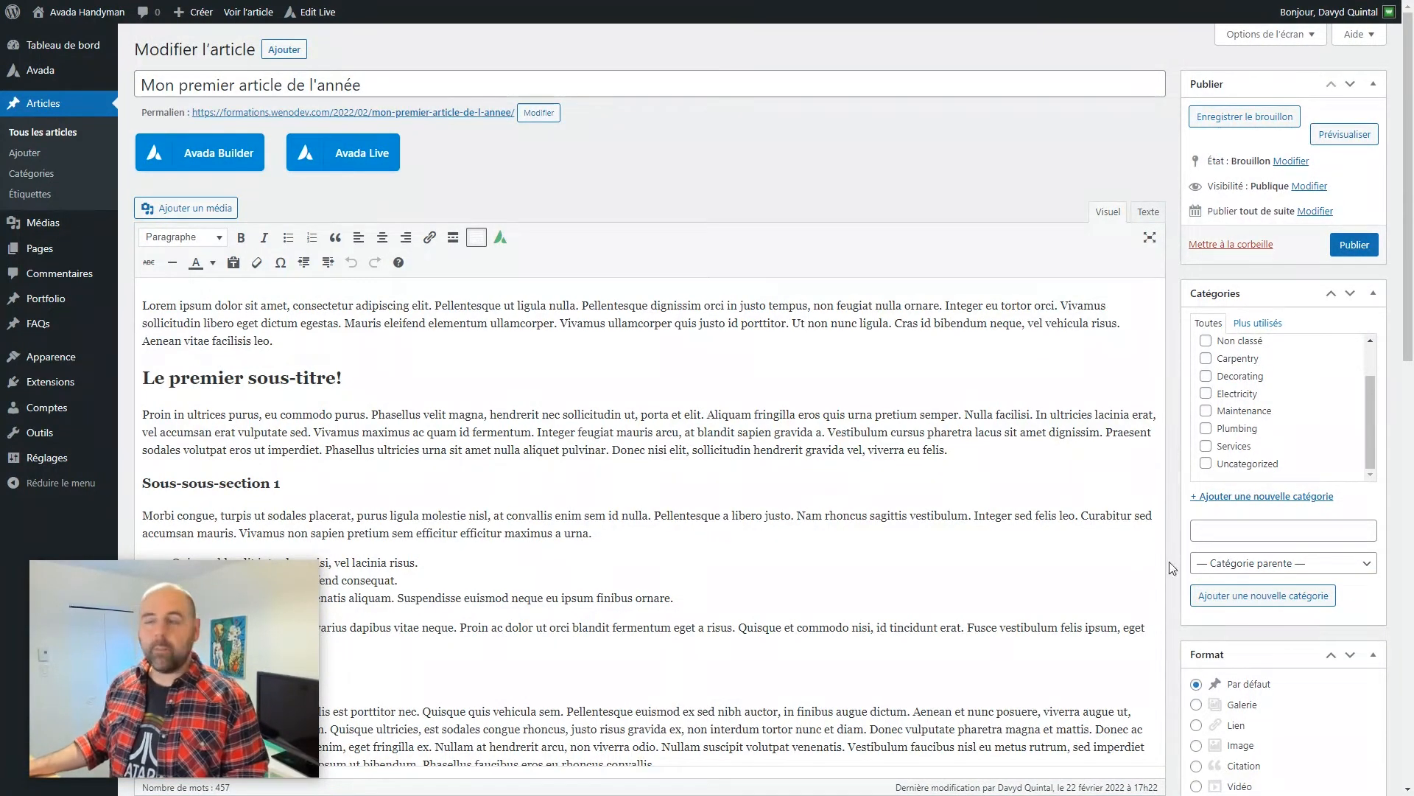
left_click(1241, 119)
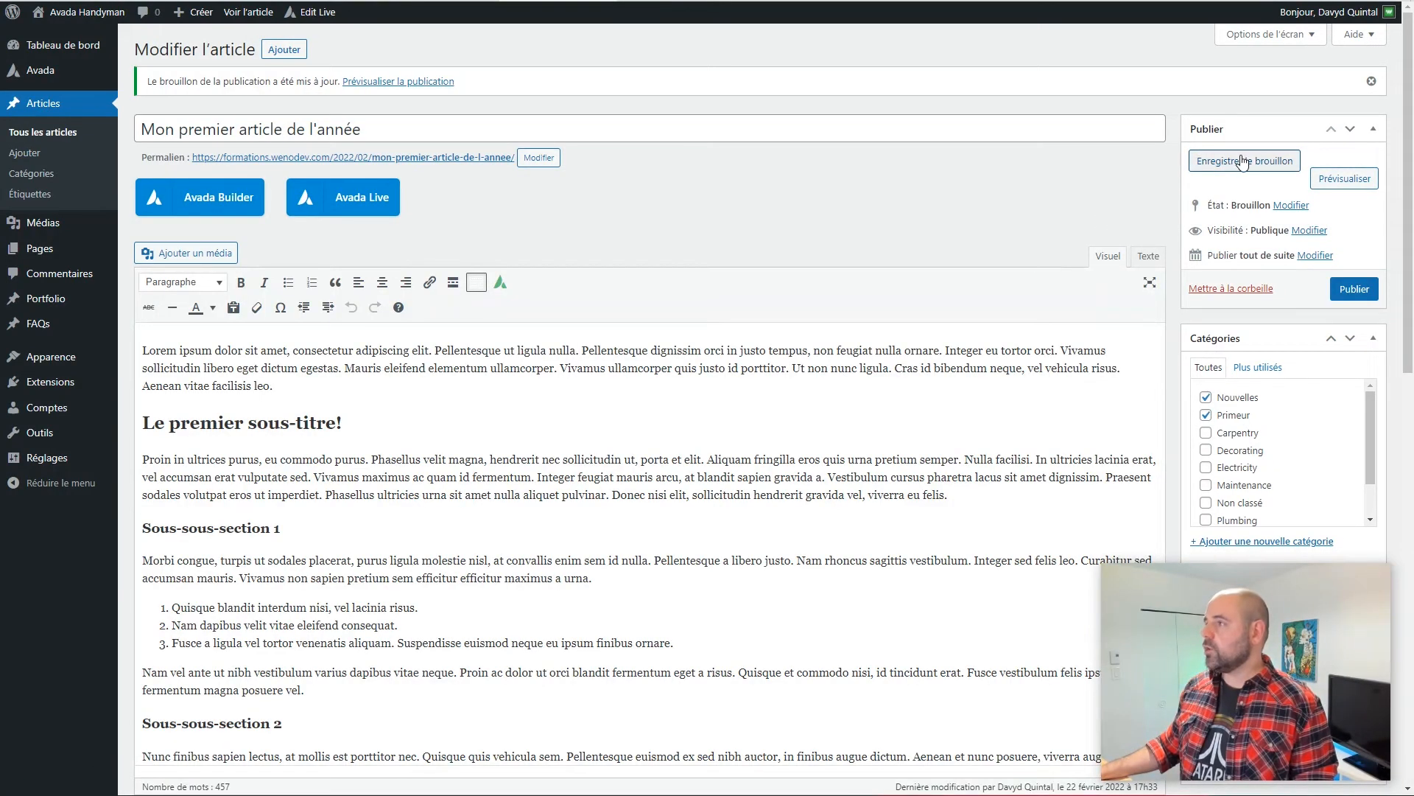
left_click(1340, 179)
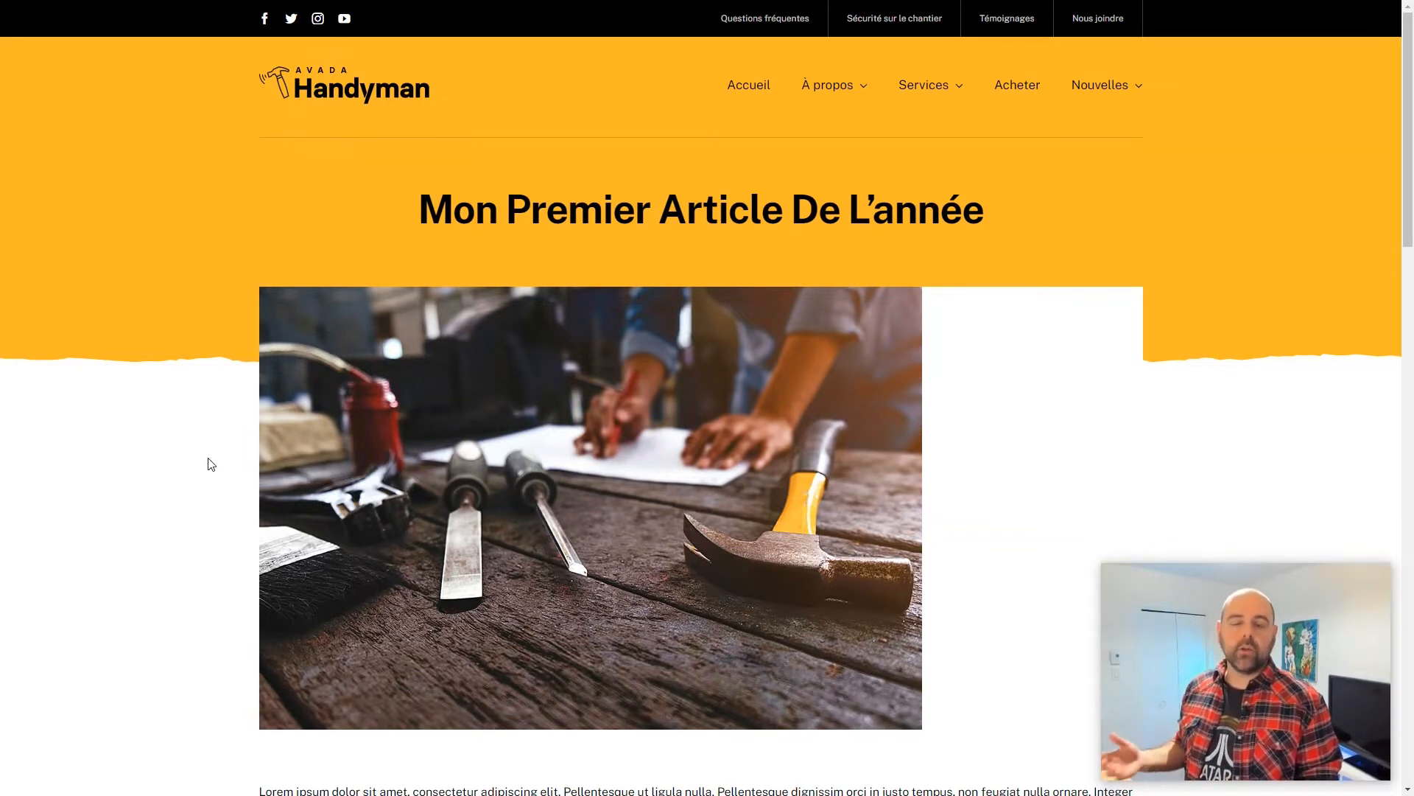
Step: Examine the previewed article's featured image, subheadings, numbered list, conclusion and related posts section, and return to the editor
scroll(330, 545, "down", 3)
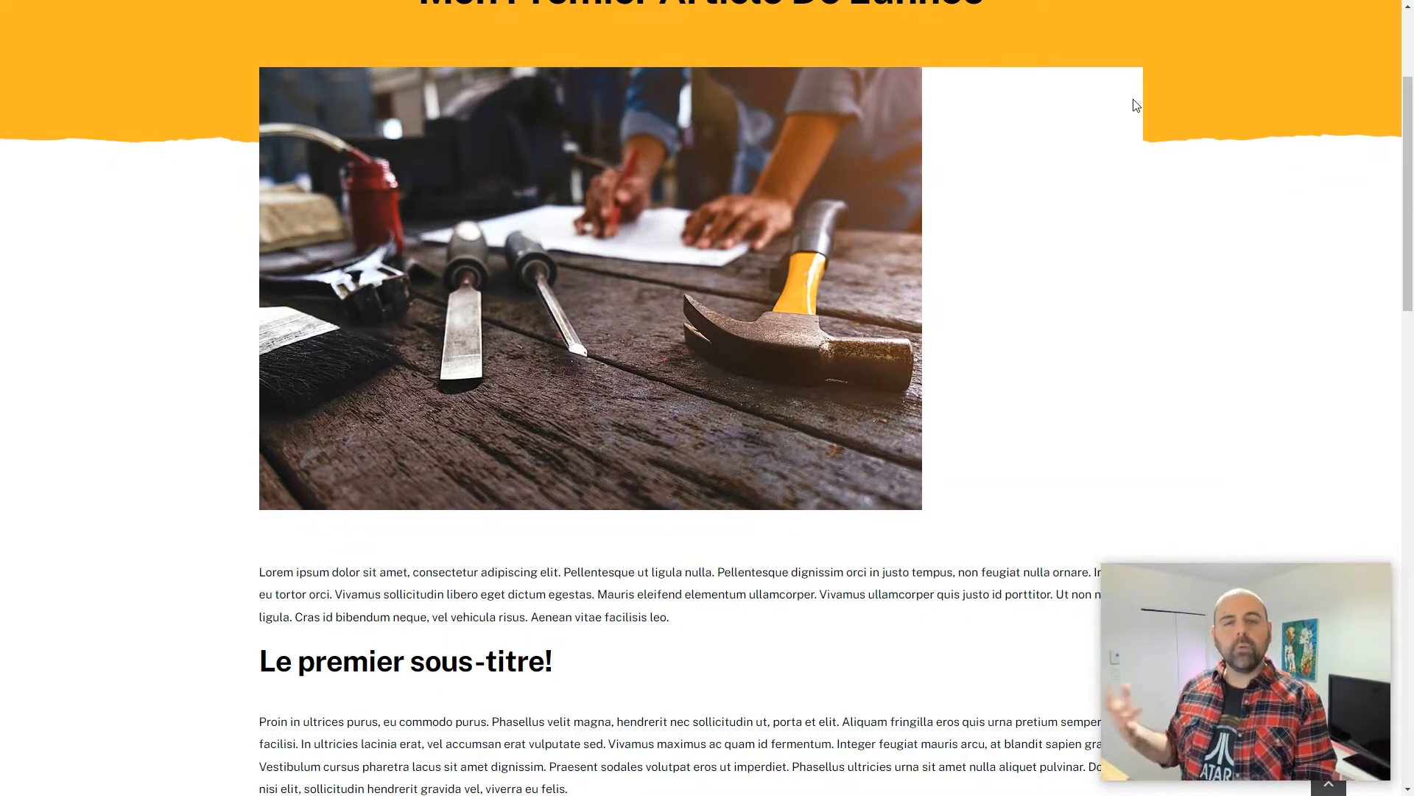
scroll(1135, 105, "down", 4)
left_click_drag(313, 282, 397, 407)
scroll(397, 407, "down", 5)
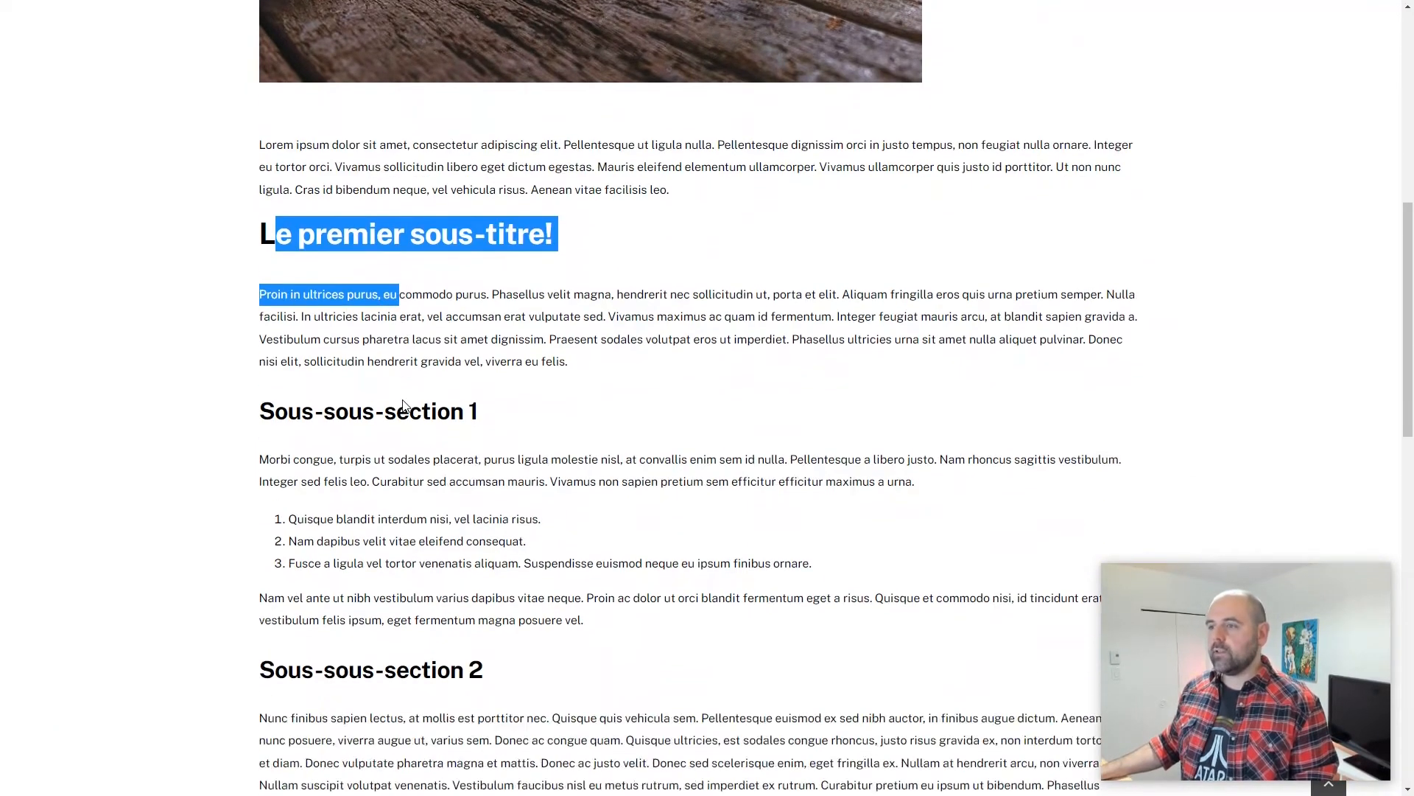
left_click_drag(302, 177, 408, 221)
scroll(379, 327, "down", 5)
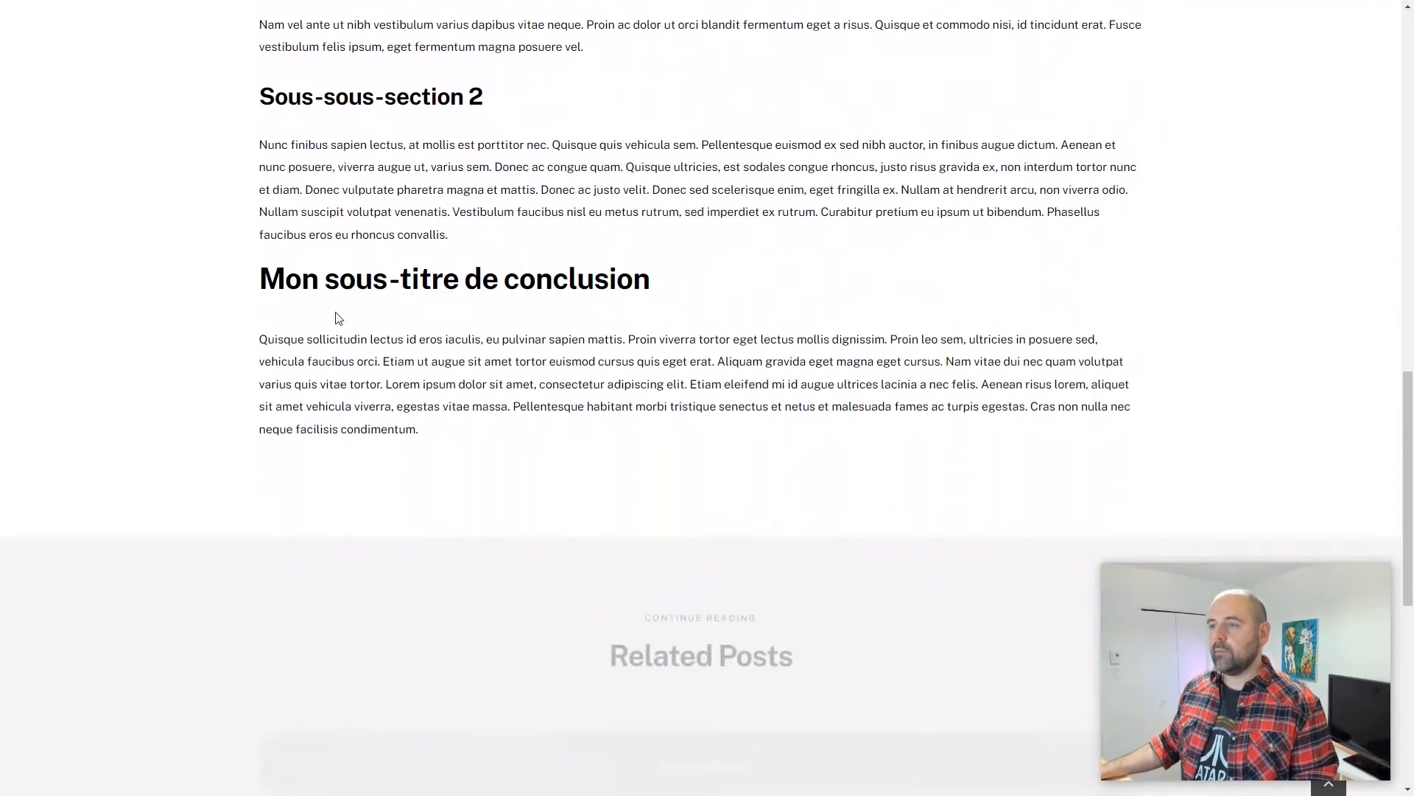
scroll(422, 243, "up", 4)
left_click_drag(289, 205, 389, 250)
scroll(469, 277, "down", 1)
scroll(469, 277, "down", 7)
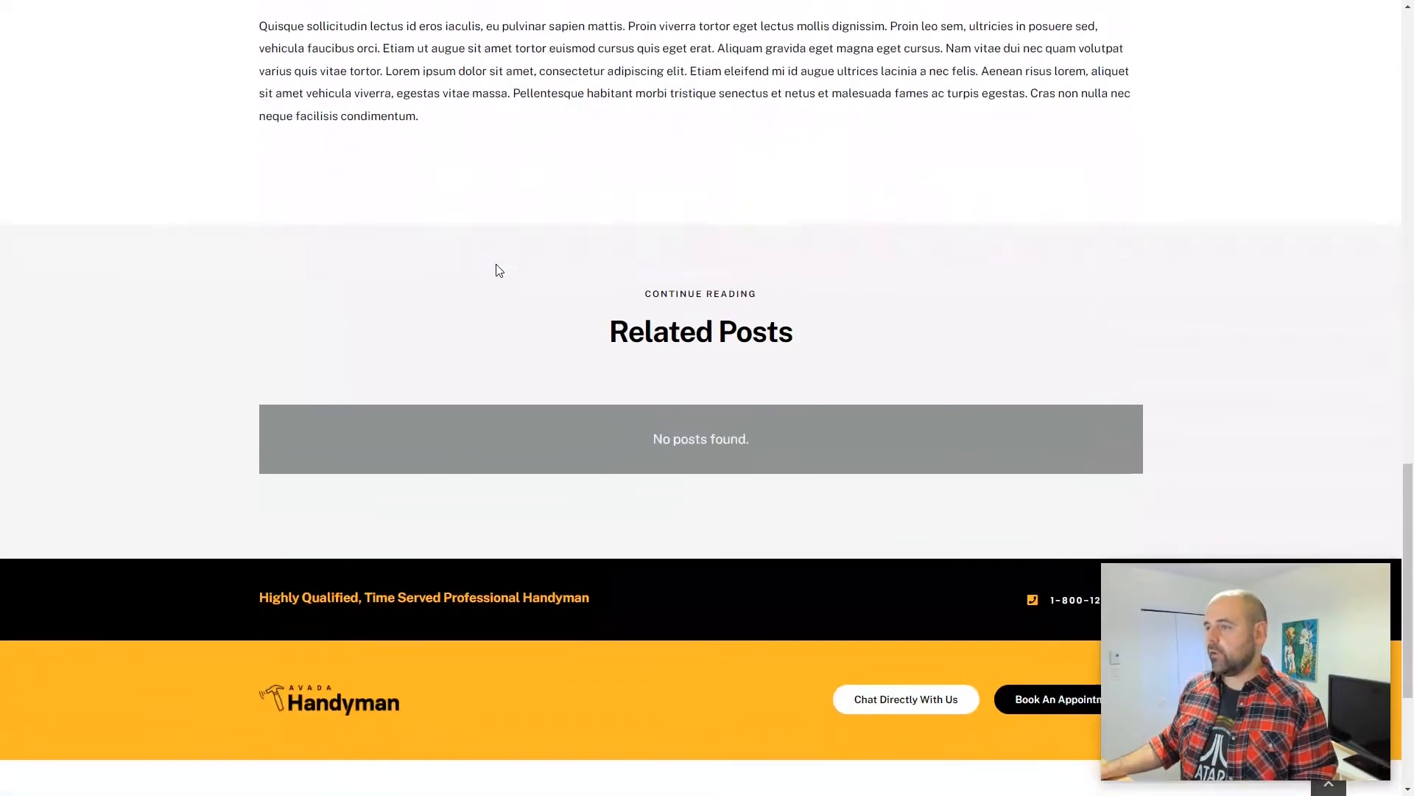
scroll(562, 347, "down", 4)
scroll(672, 354, "up", 20)
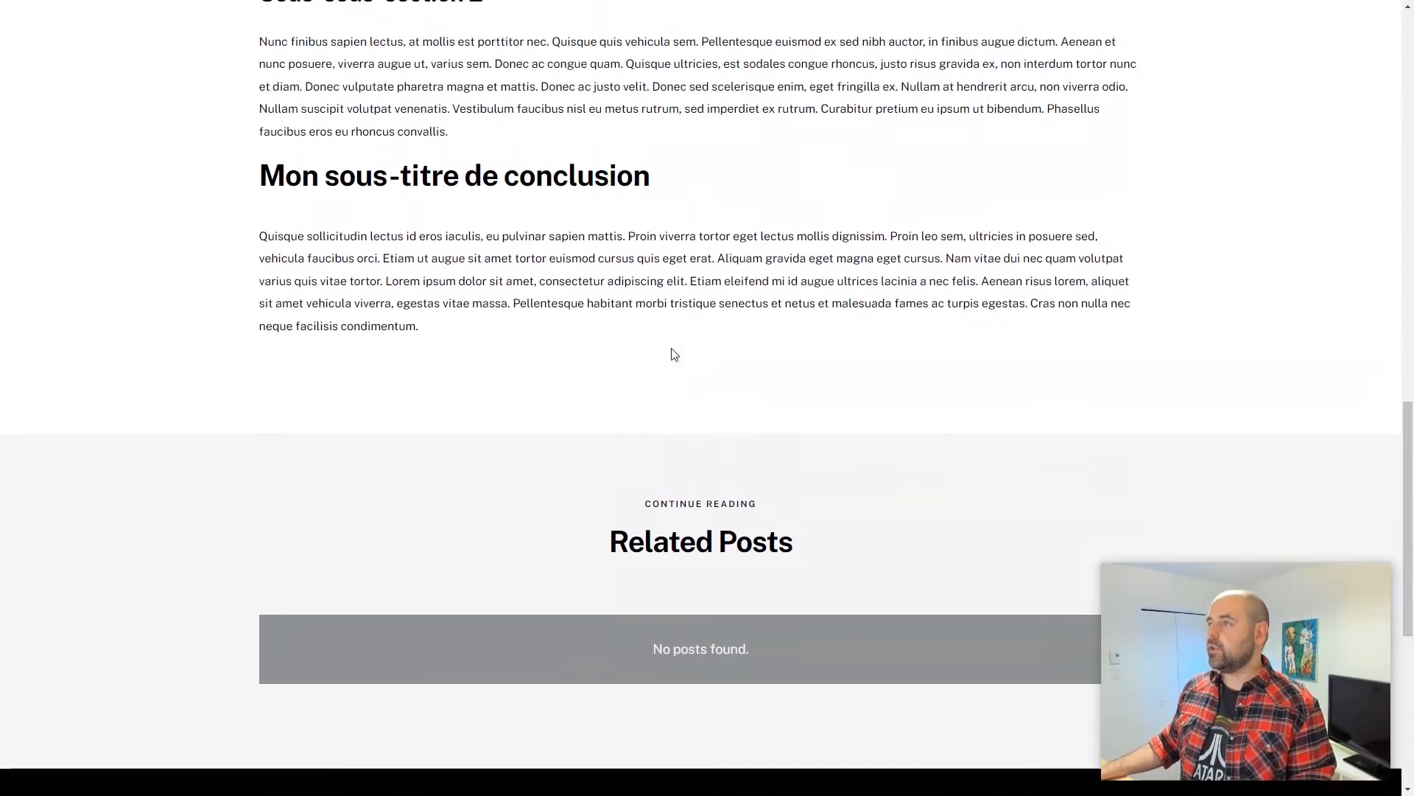
scroll(672, 352, "down", 1)
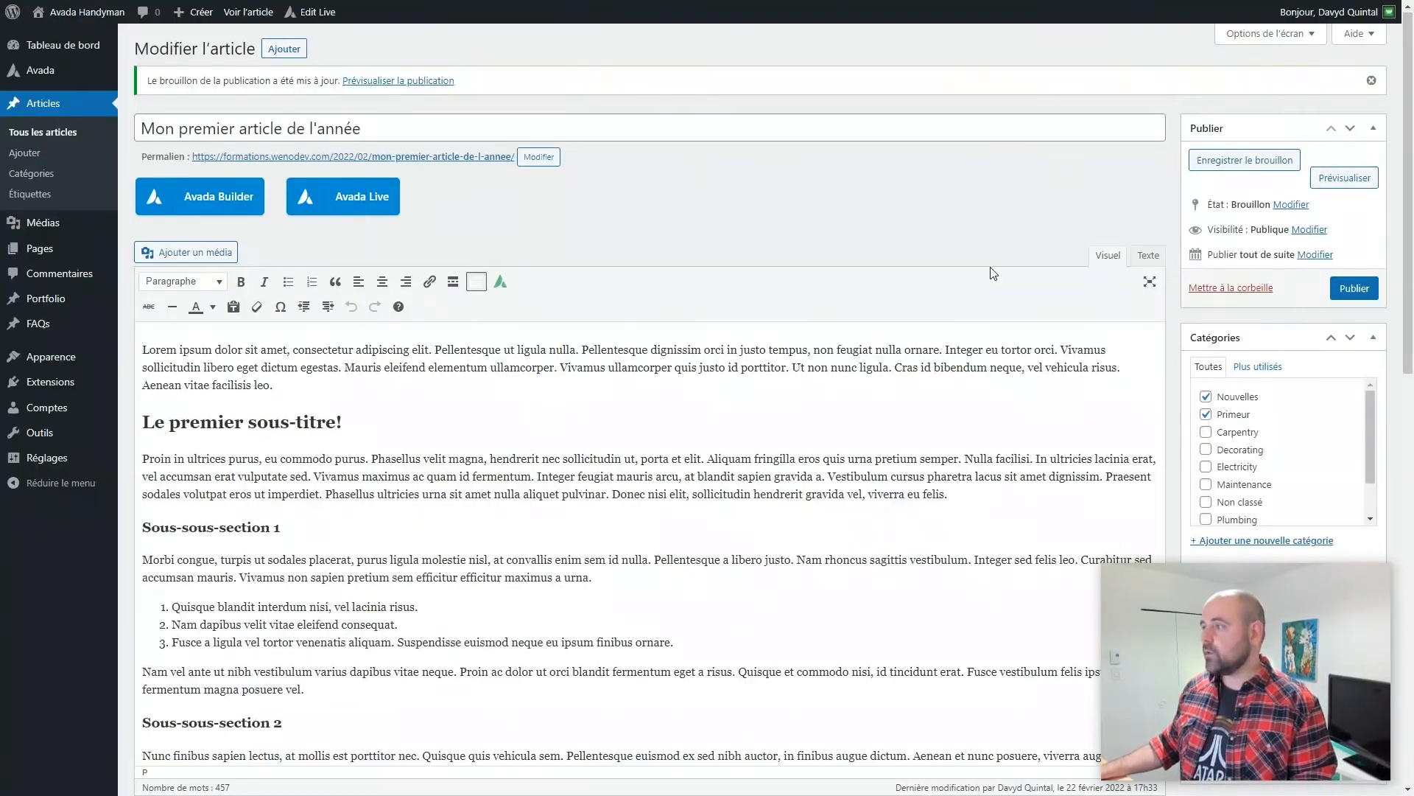
Step: Look over the saved article's categories, format, tags and featured image boxes in the editor
scroll(648, 442, "down", 3)
left_click_drag(1251, 632, 862, 632)
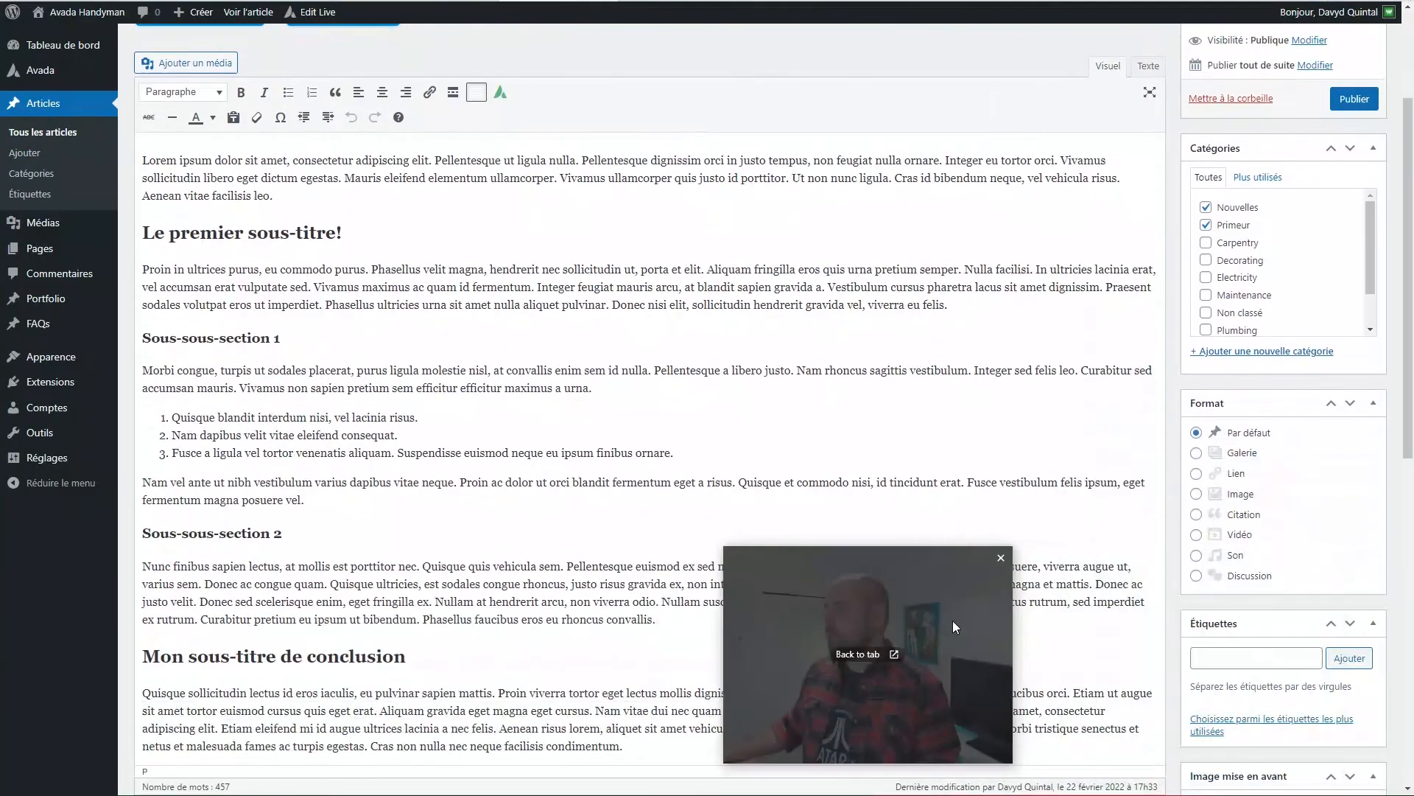
scroll(1273, 278, "down", 8)
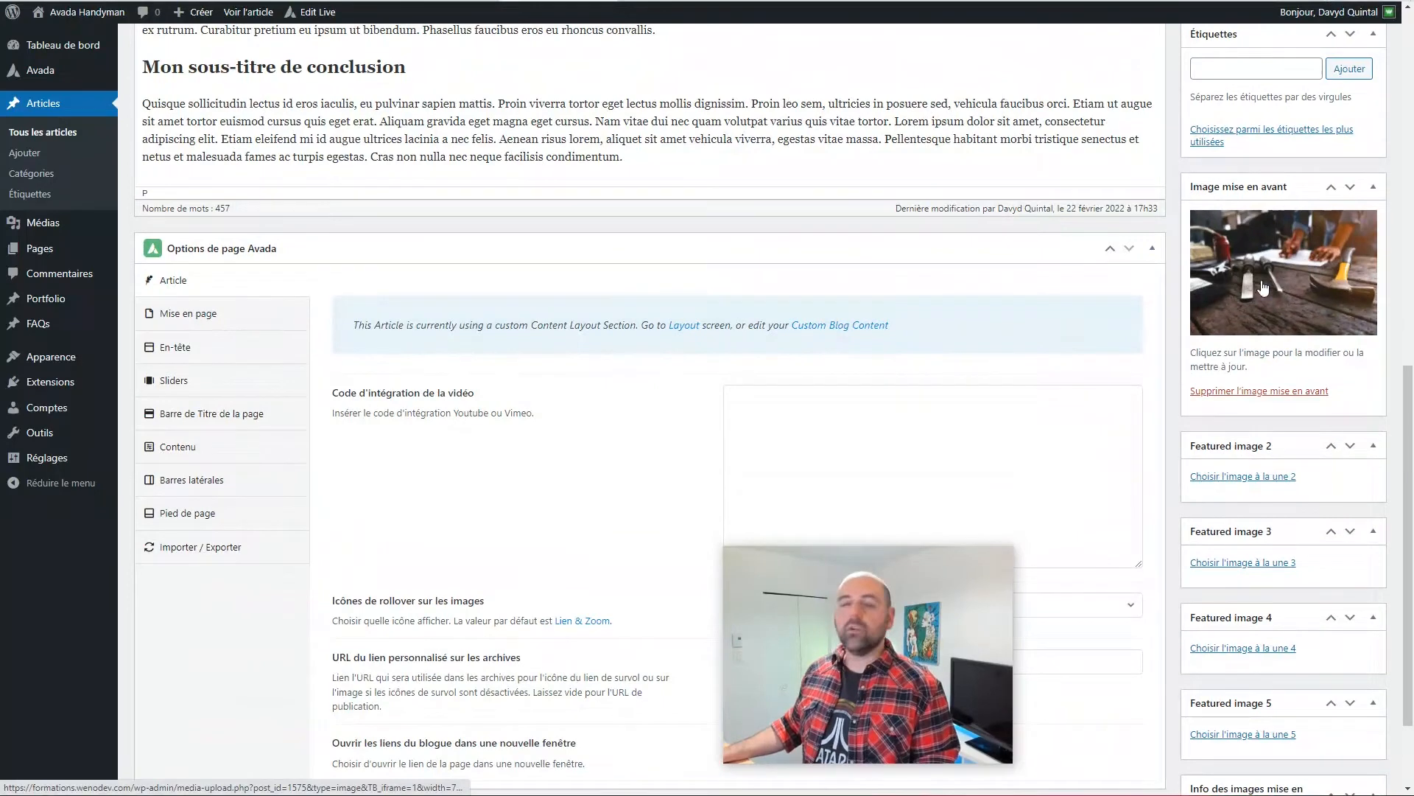
left_click_drag(766, 573, 1125, 591)
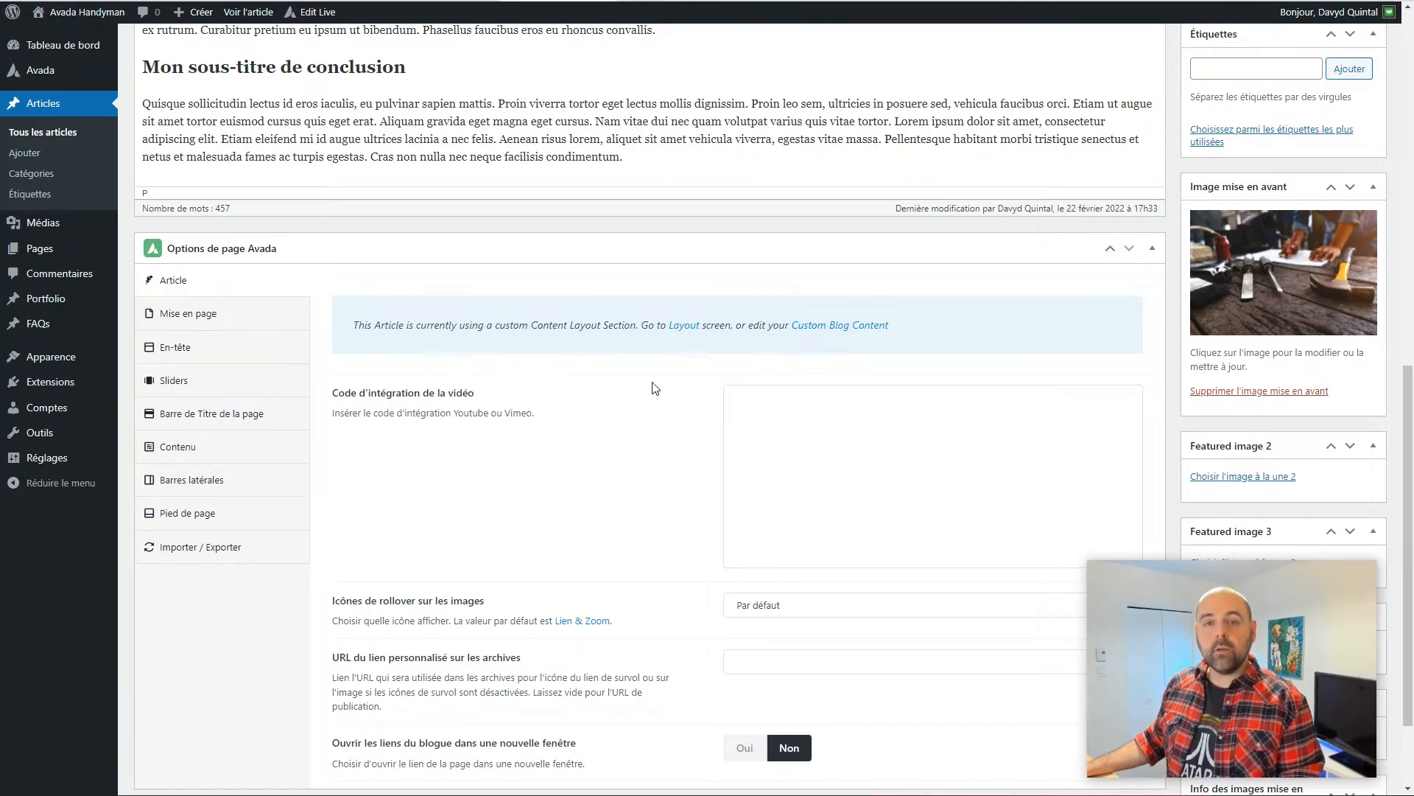
scroll(965, 223, "up", 5)
scroll(965, 222, "up", 3)
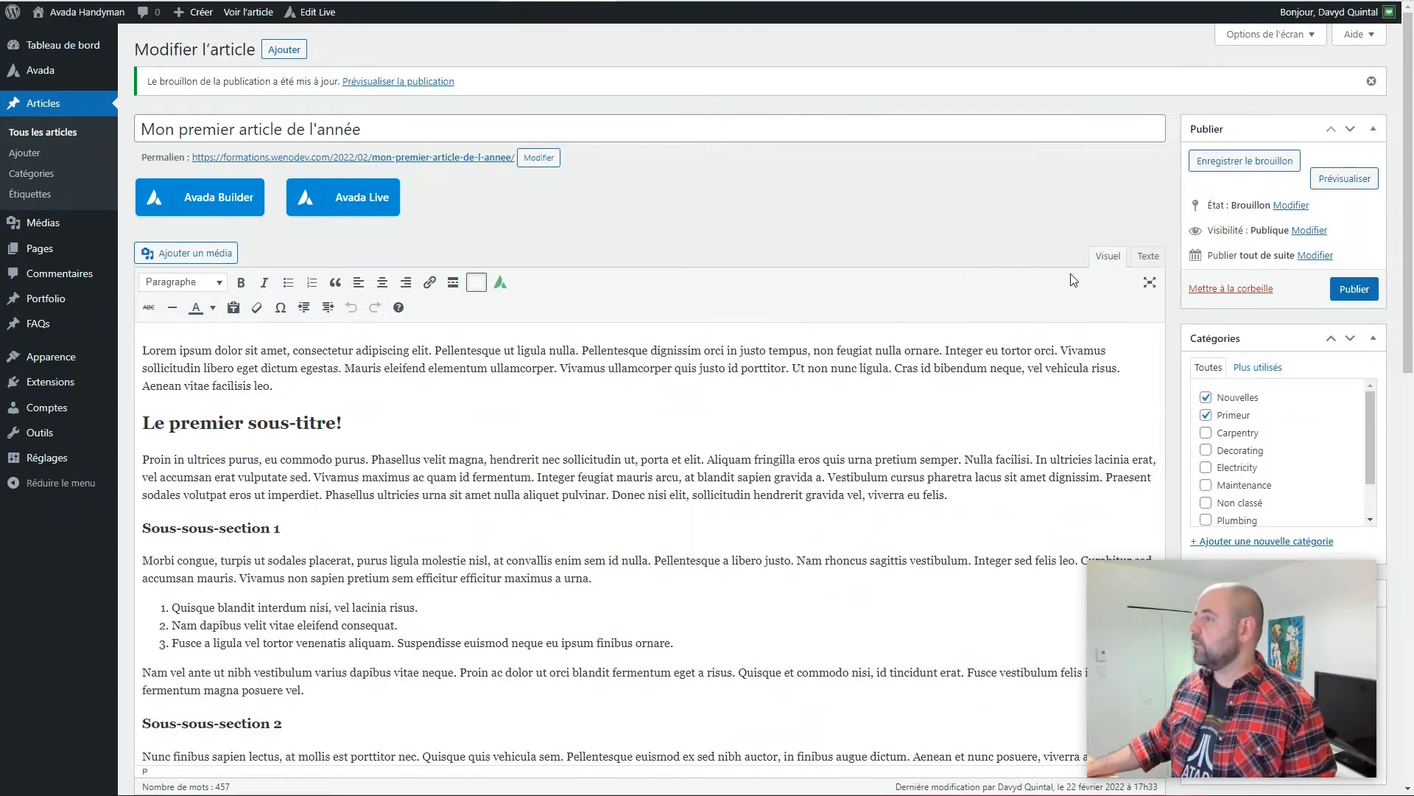
Step: Open the article's publication date for editing and select its day value
left_click(1316, 256)
left_click(1241, 306)
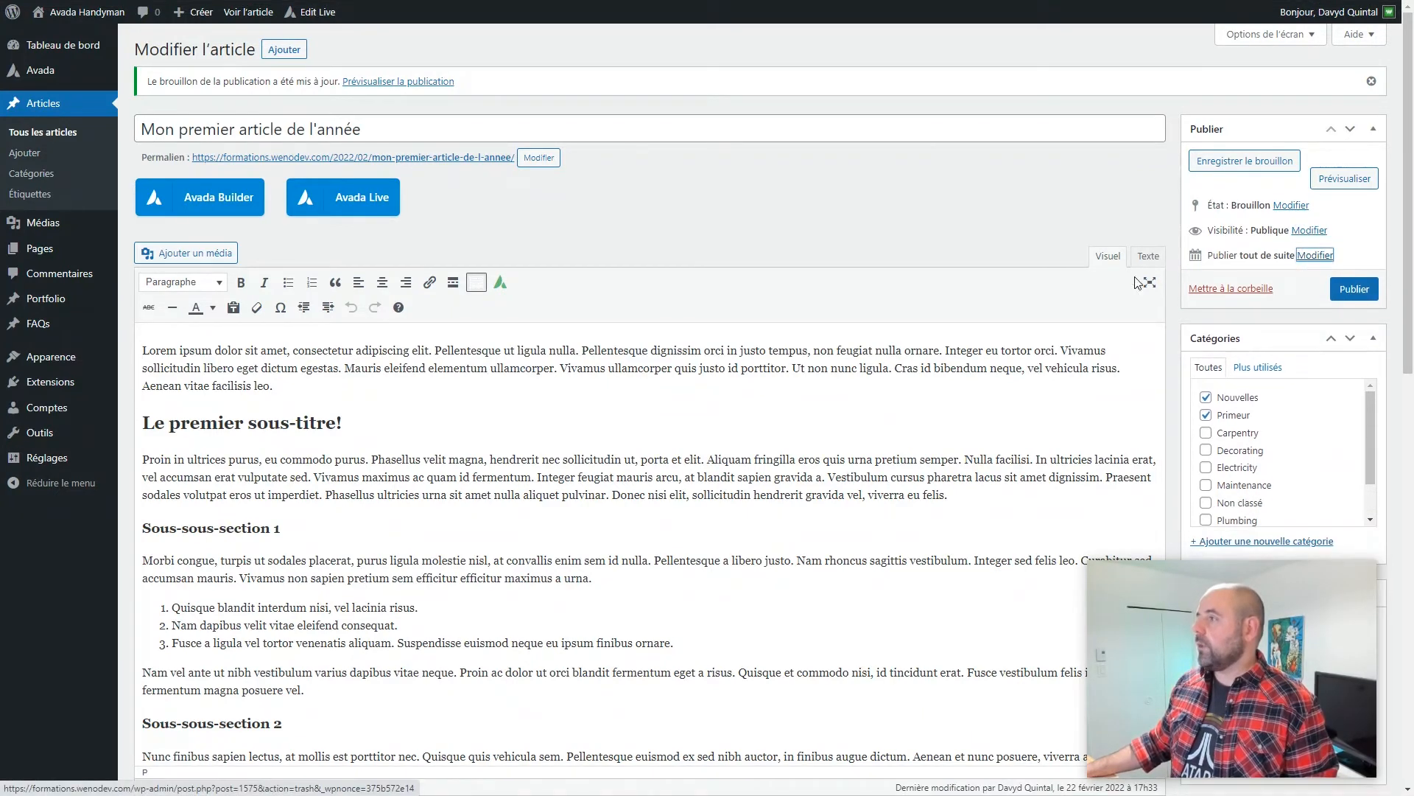
left_click_drag(1219, 256, 1274, 256)
left_click(1316, 255)
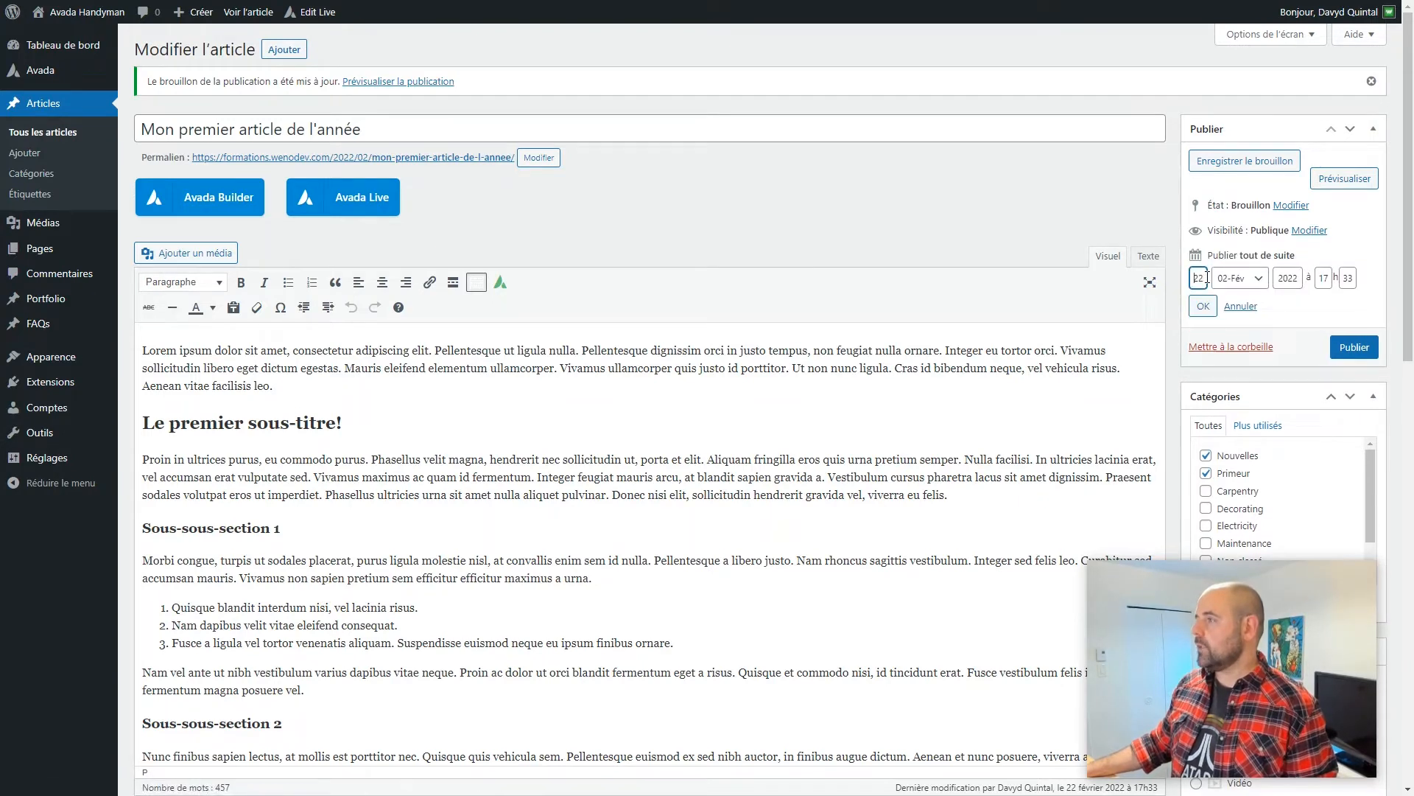
double_click(1195, 280)
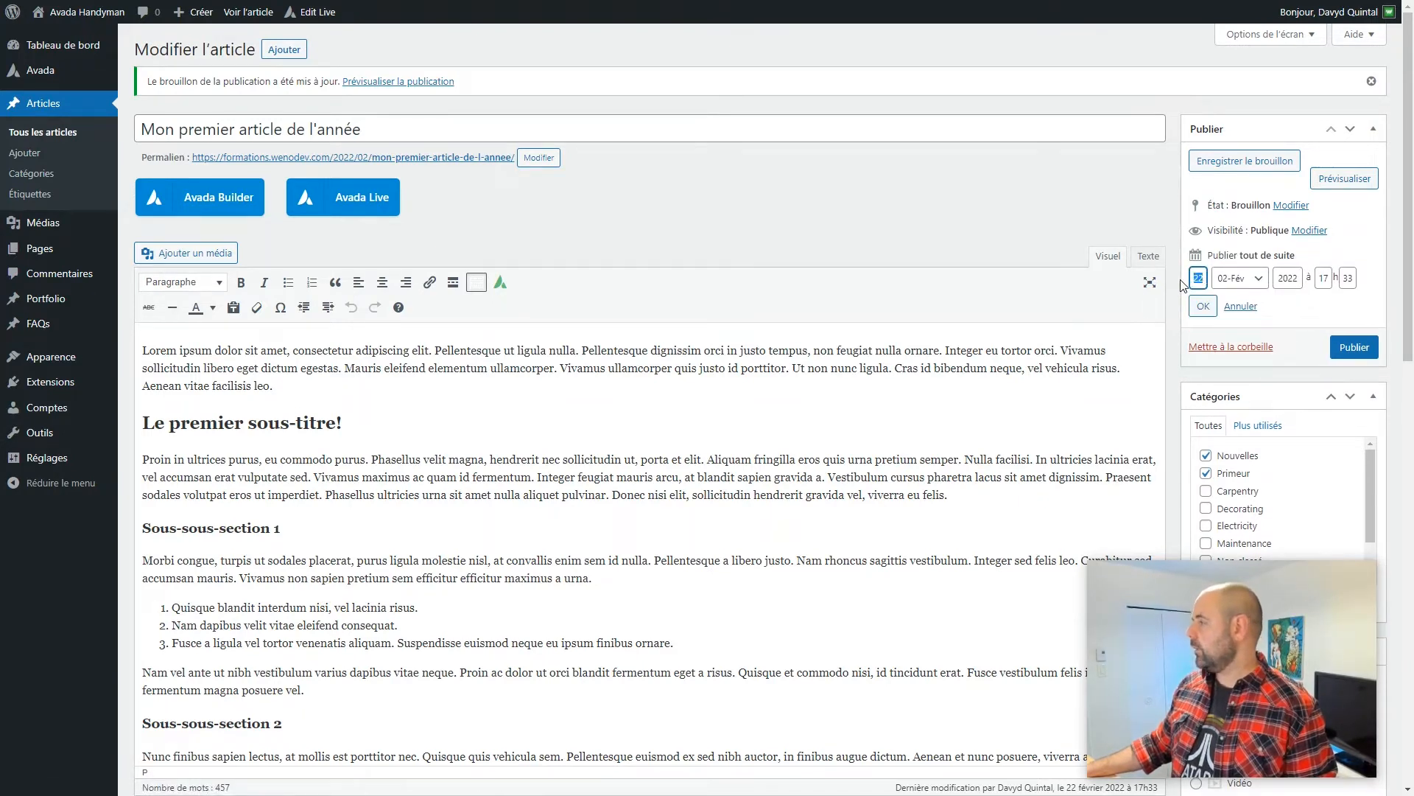
Step: Schedule the article's publication for 28 February 2022 at 10:00 and save it as planned
type("28")
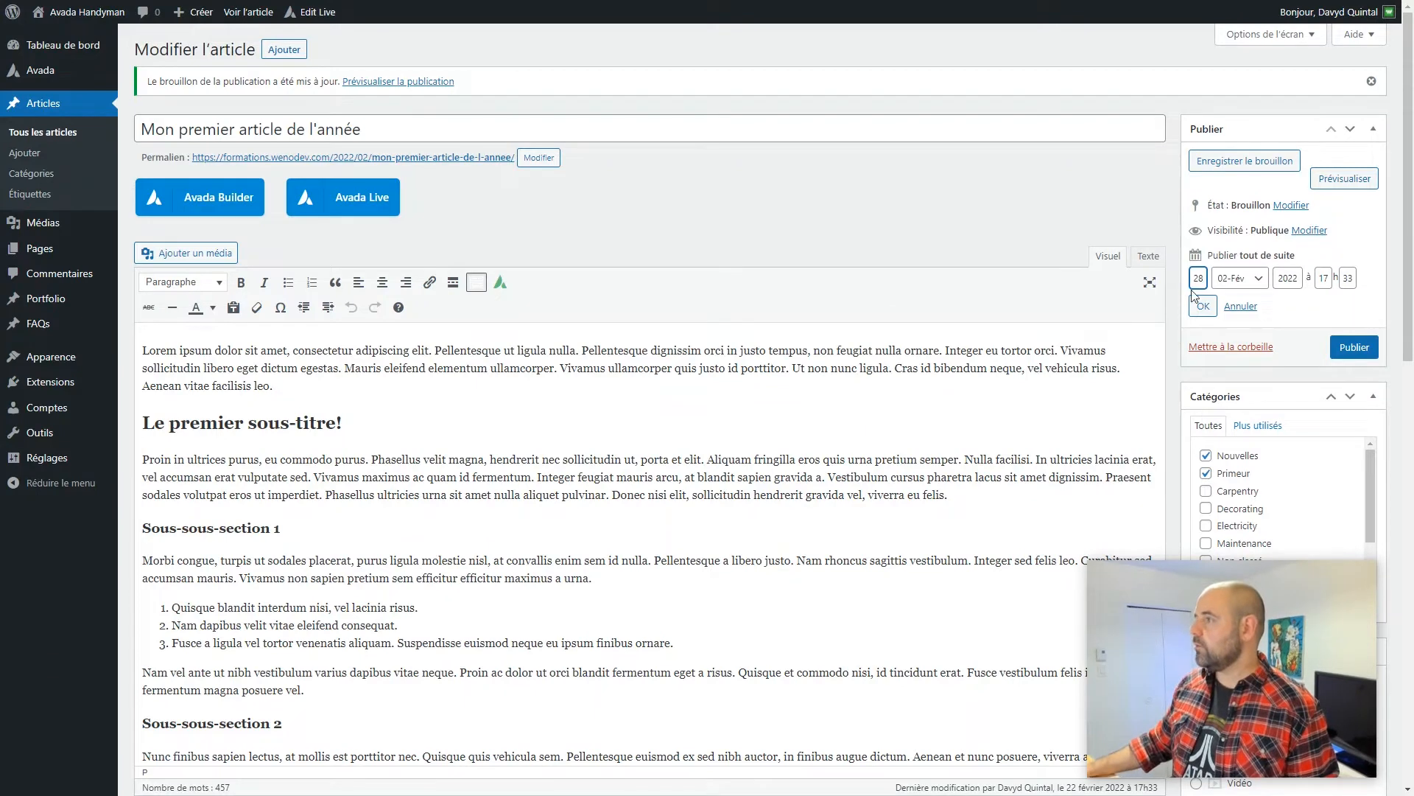
double_click(1324, 278)
type("4")
type("0")
key("Tab")
type("00")
left_click(1310, 310)
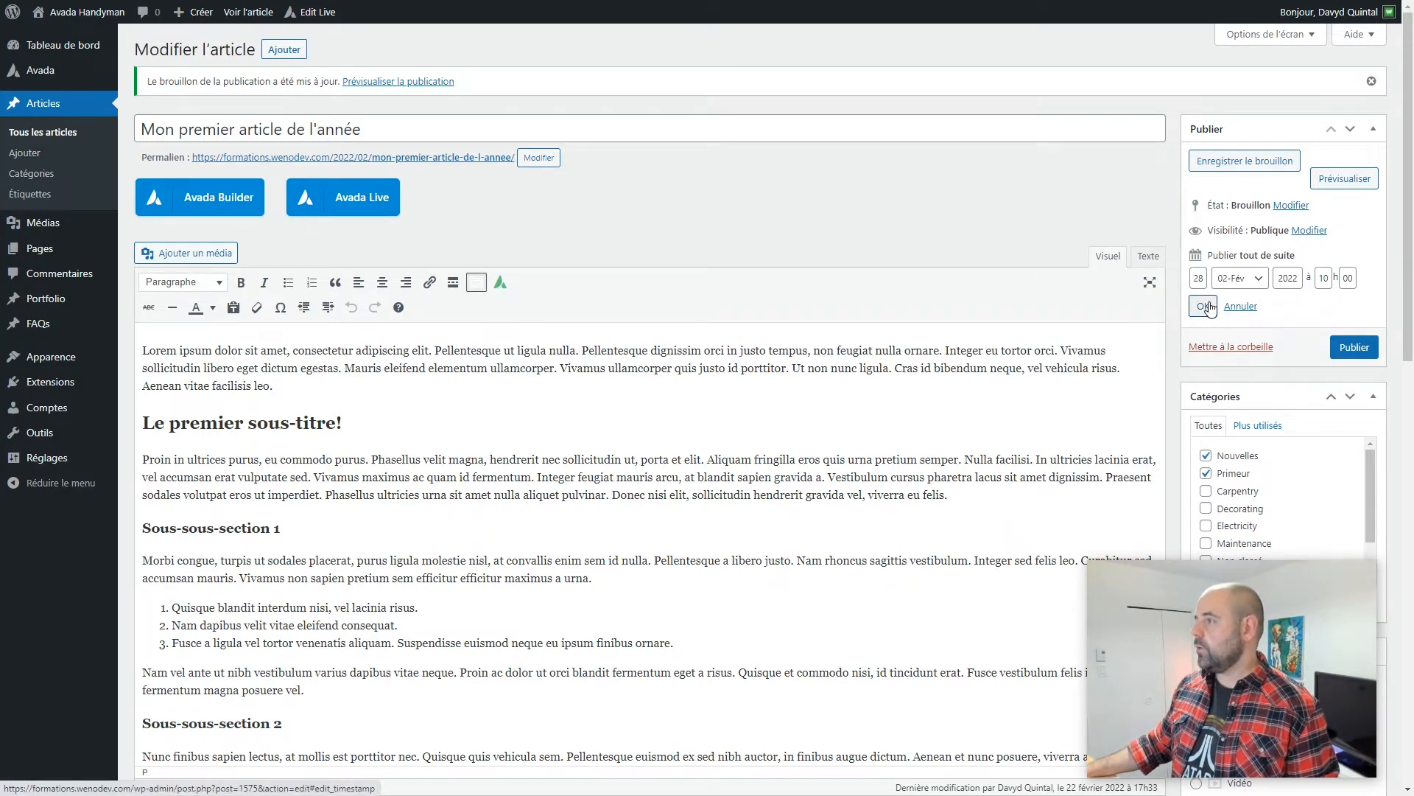
left_click(1203, 305)
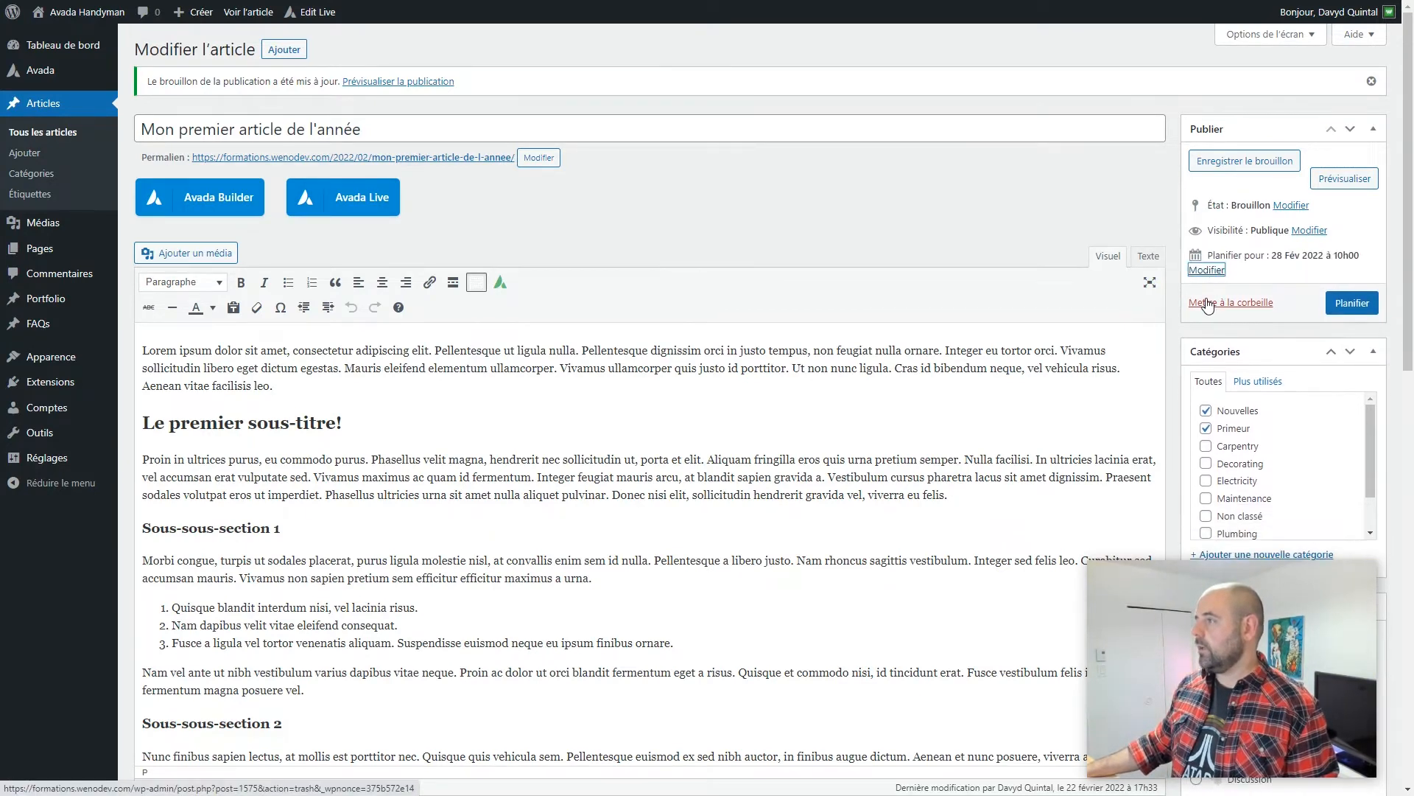
left_click(1340, 308)
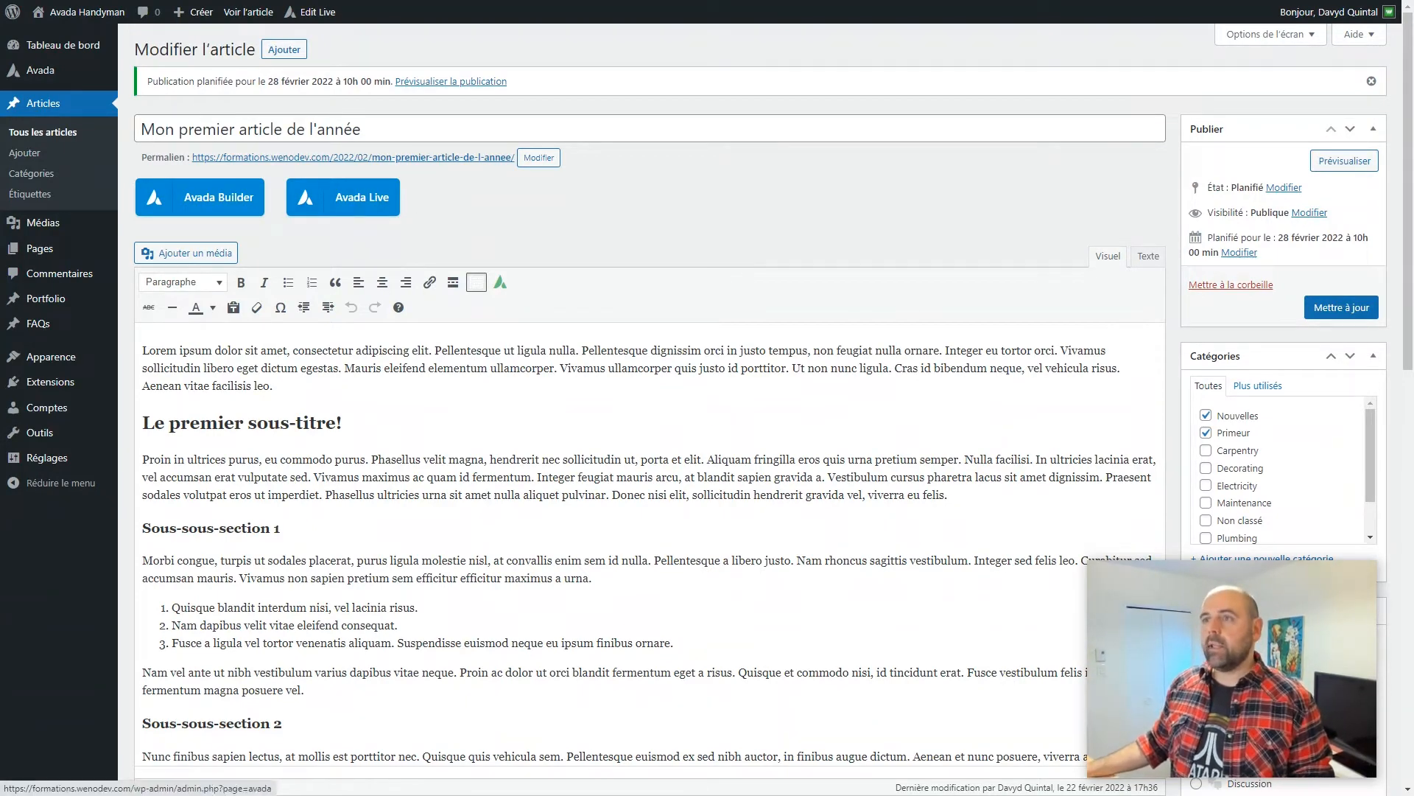
Step: Open the list of all articles and check the scheduled article's status and planned publication date
left_click(55, 114)
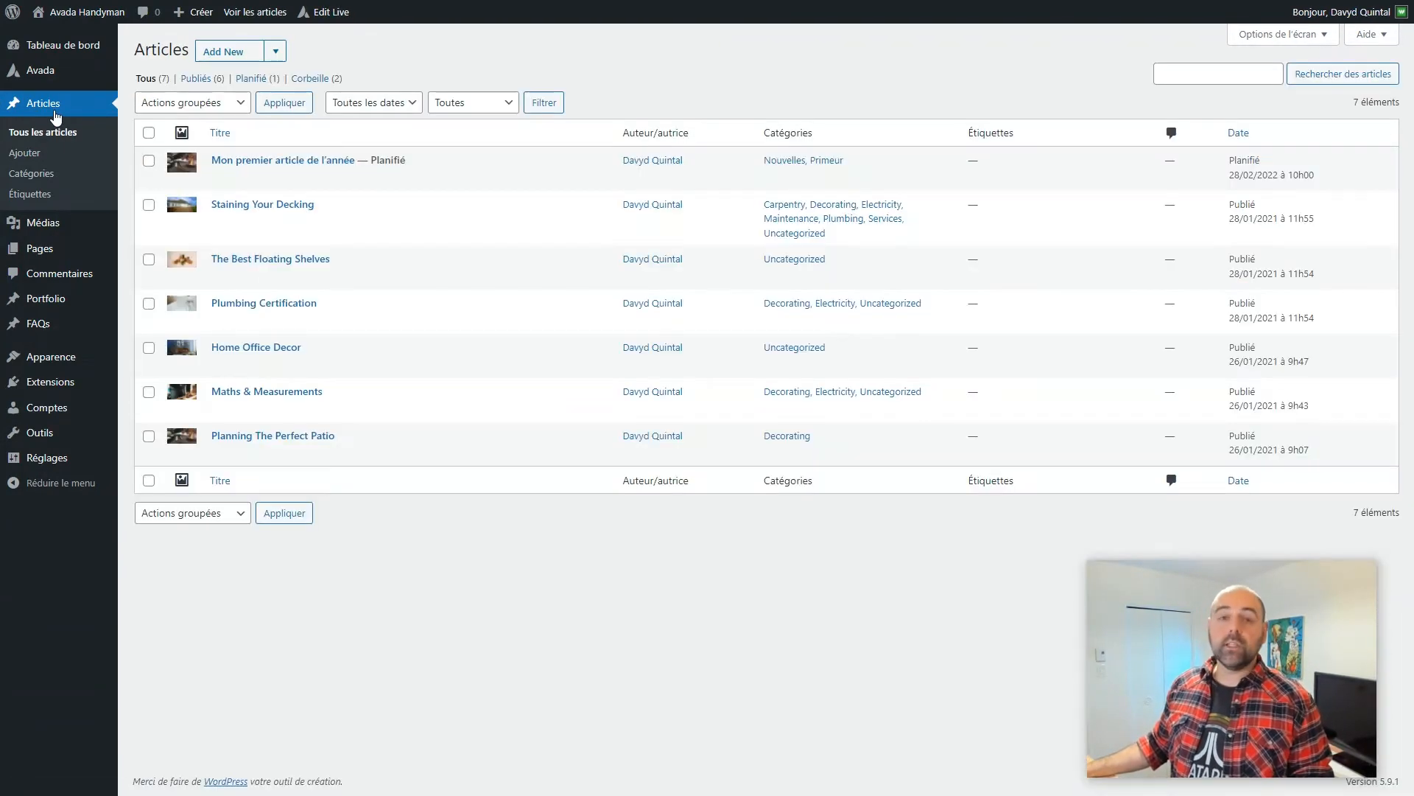
mouse_move(379, 161)
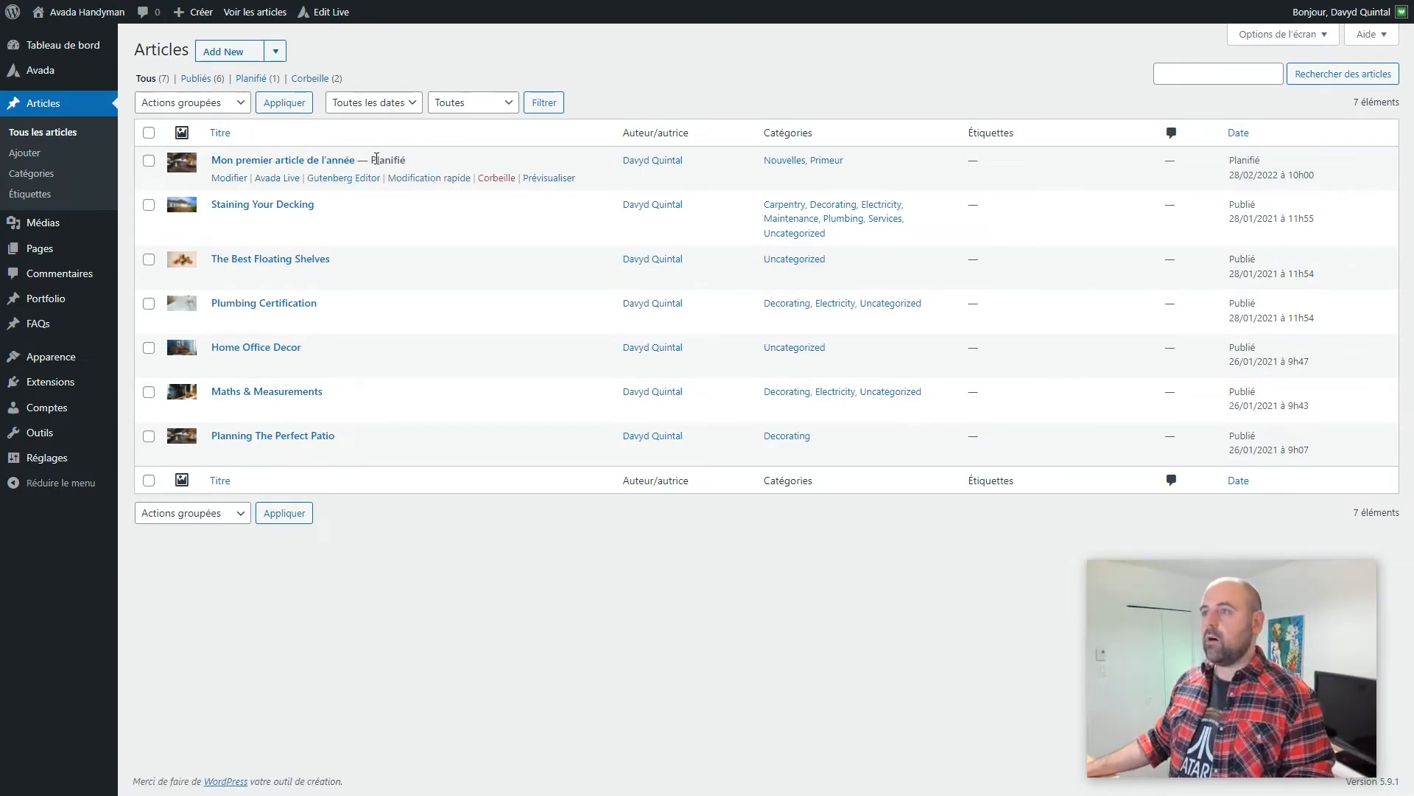
left_click_drag(370, 160, 407, 160)
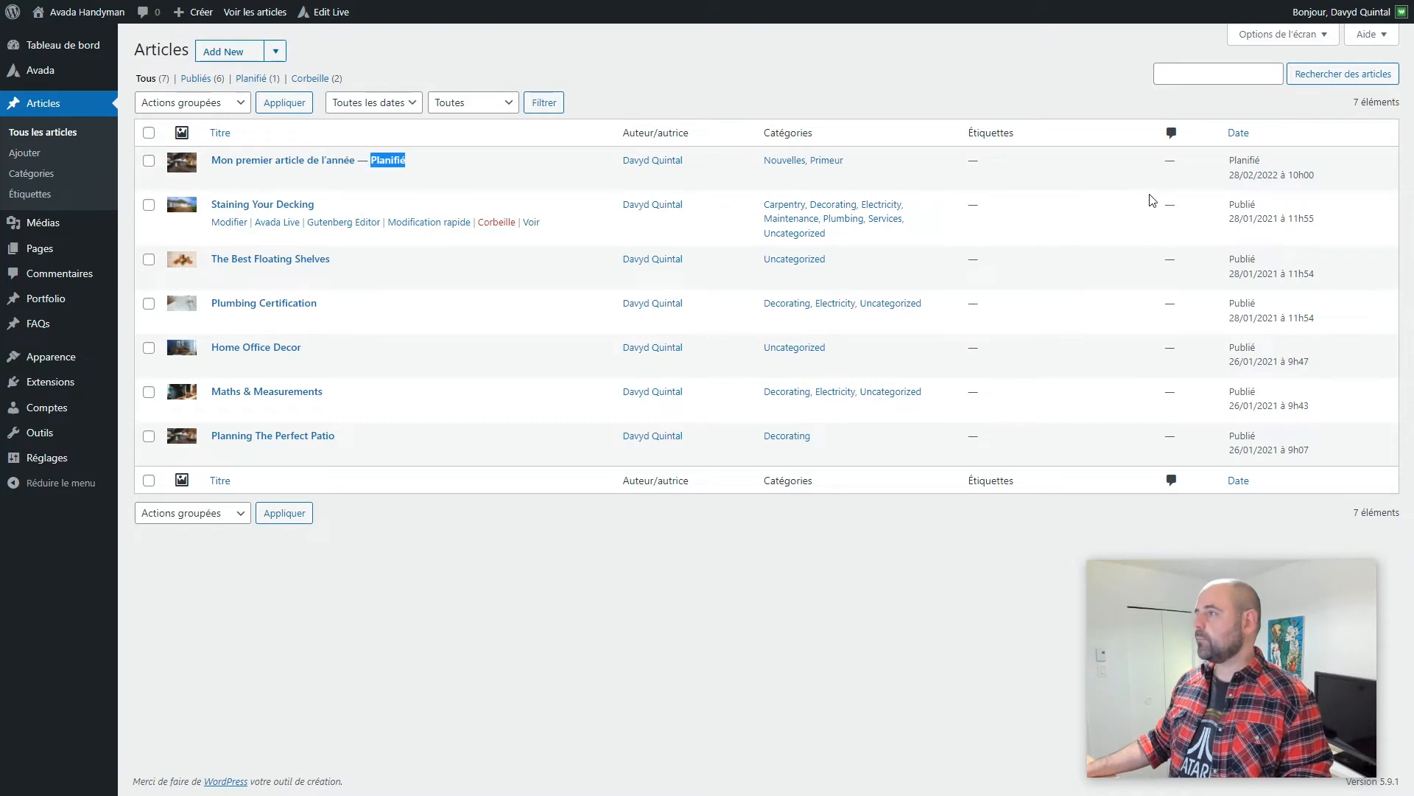
left_click_drag(1230, 158, 1352, 181)
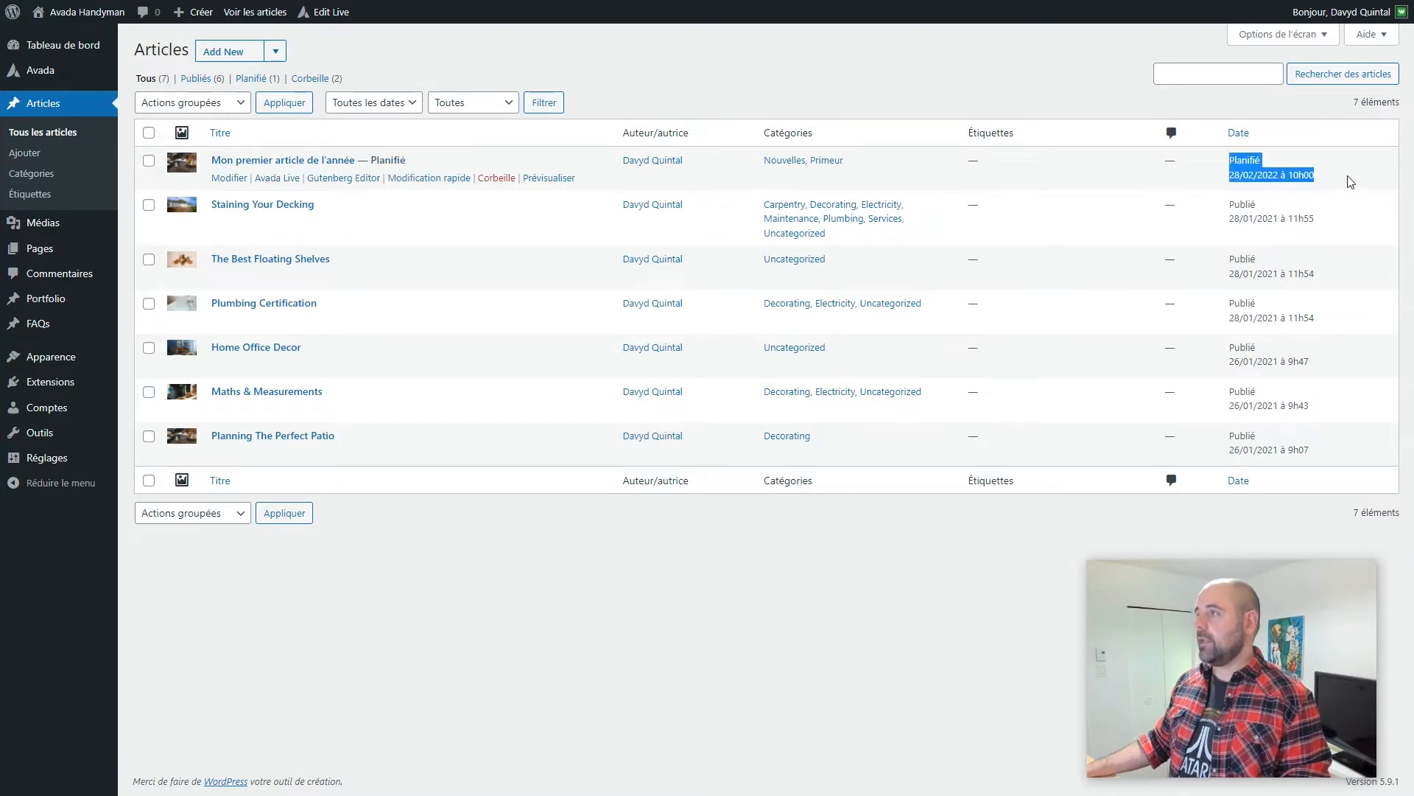
left_click(737, 58)
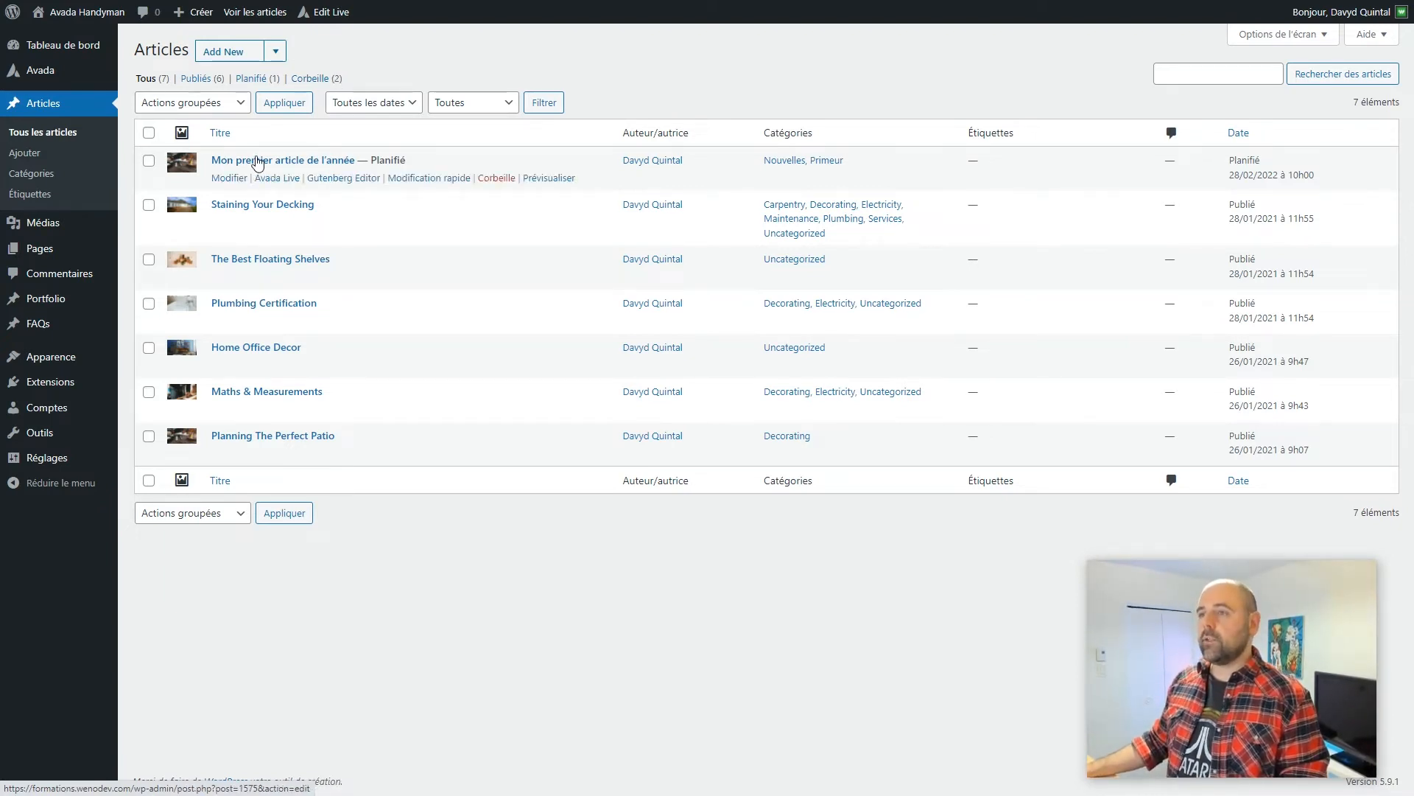
Step: Quick-edit the scheduled article, adding "!!!" to its title and changing its slug to "mon-premier-article-pour-cette-annee"
left_click(451, 178)
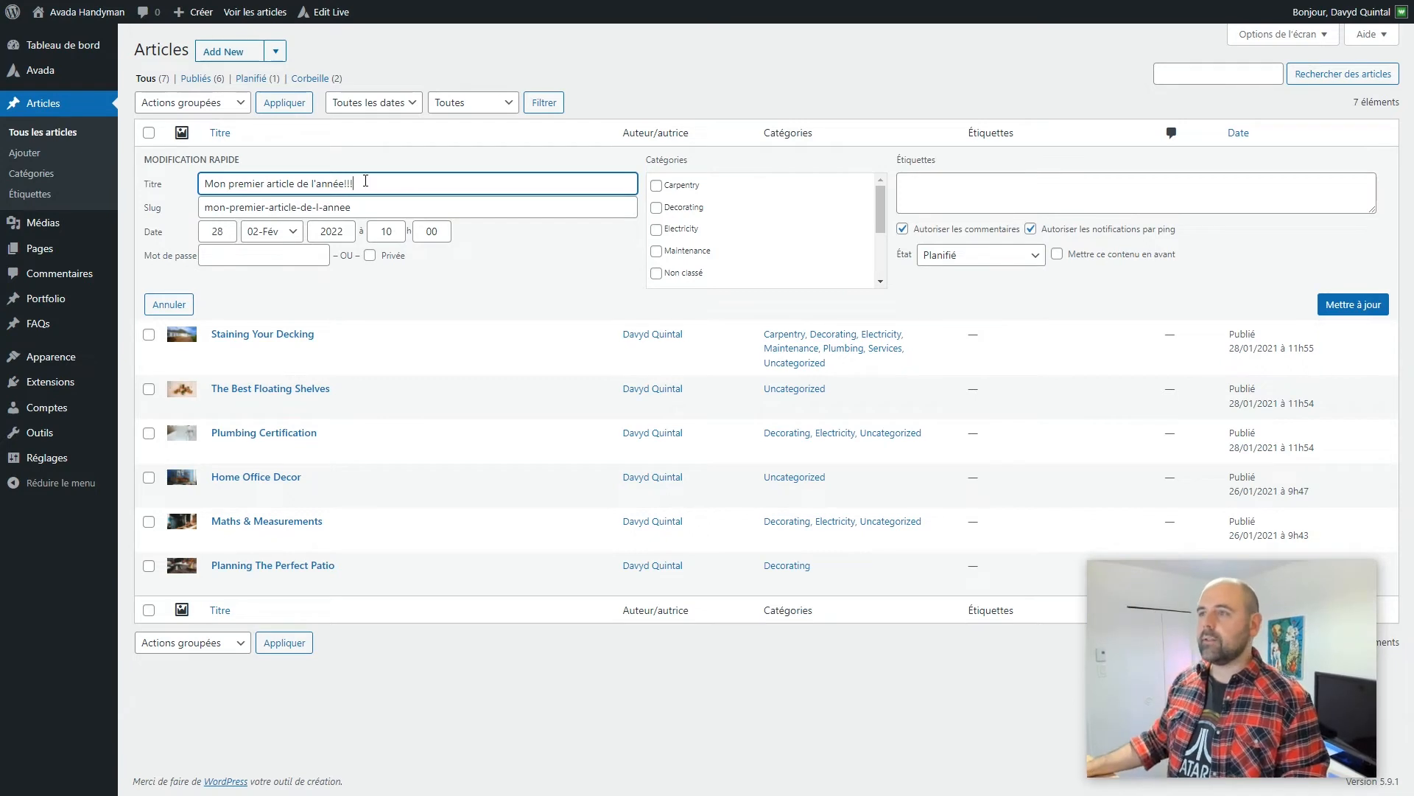
left_click(369, 208)
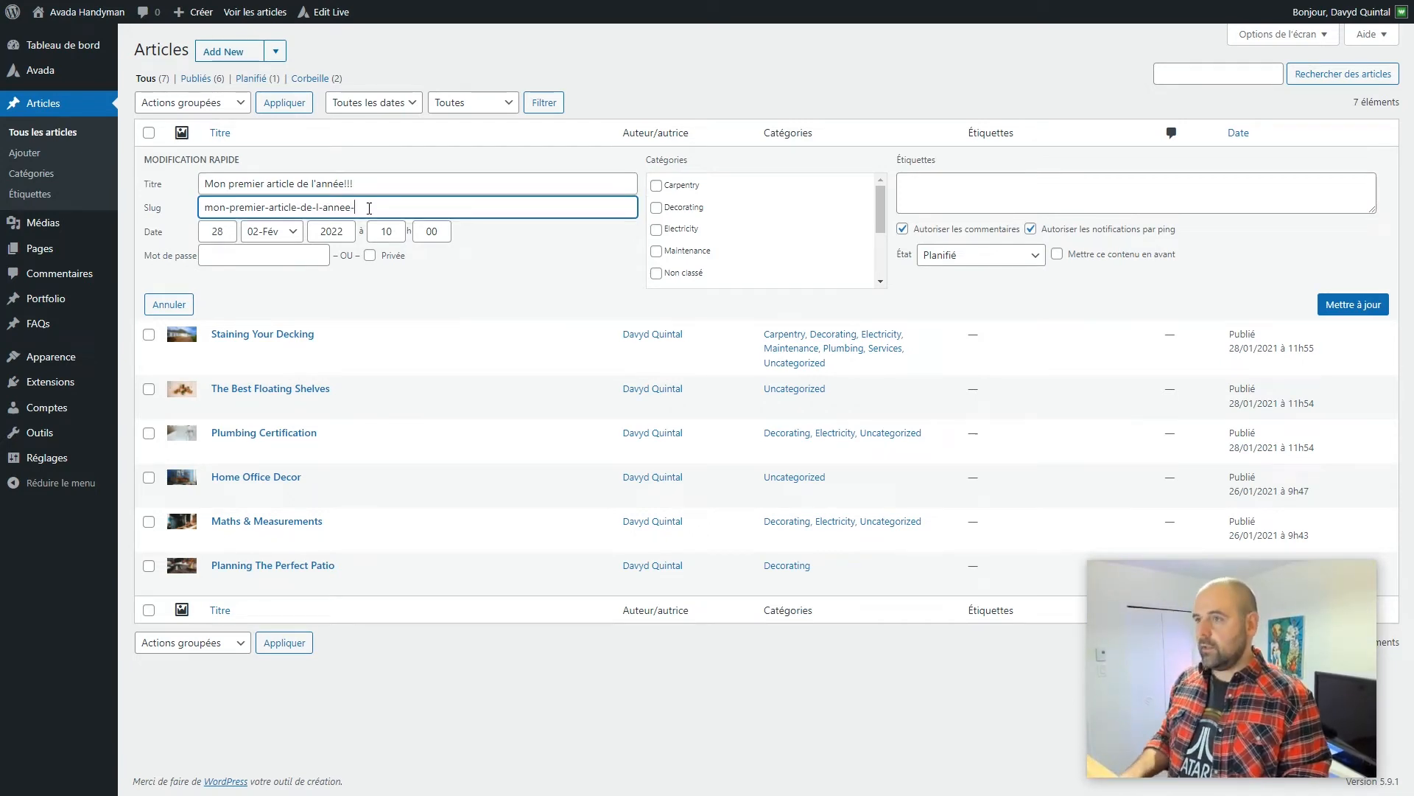
key("Right")
key("BackSpace")
key("BackSpace")
key("BackSpace")
key("BackSpace")
type("pour-cette")
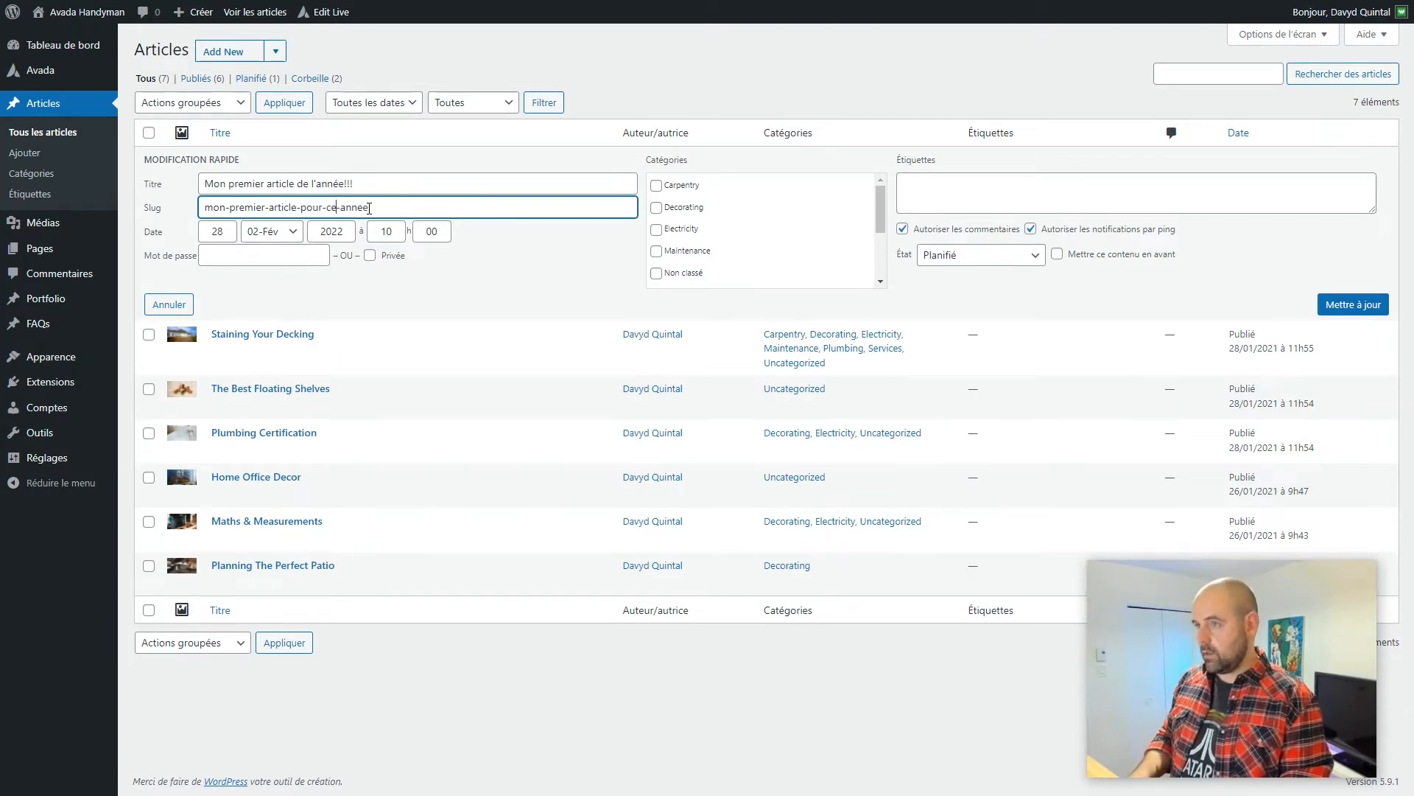
Step: Reword the article's title to "Mon premier article pour cette année!!!"
left_click(298, 184)
type("pour cett")
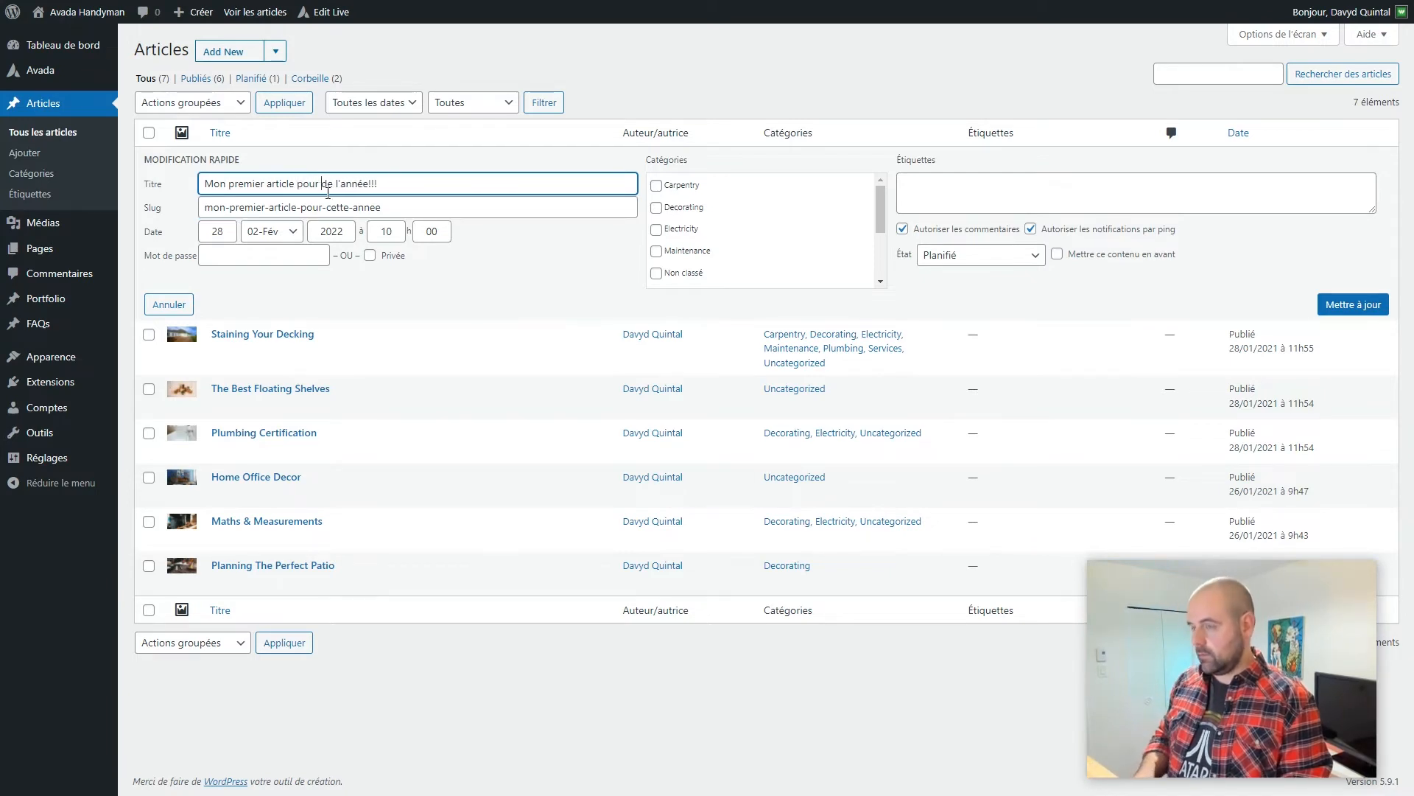
type("e")
key("Delete")
key("Delete")
key("Right")
key("Delete")
key("Delete")
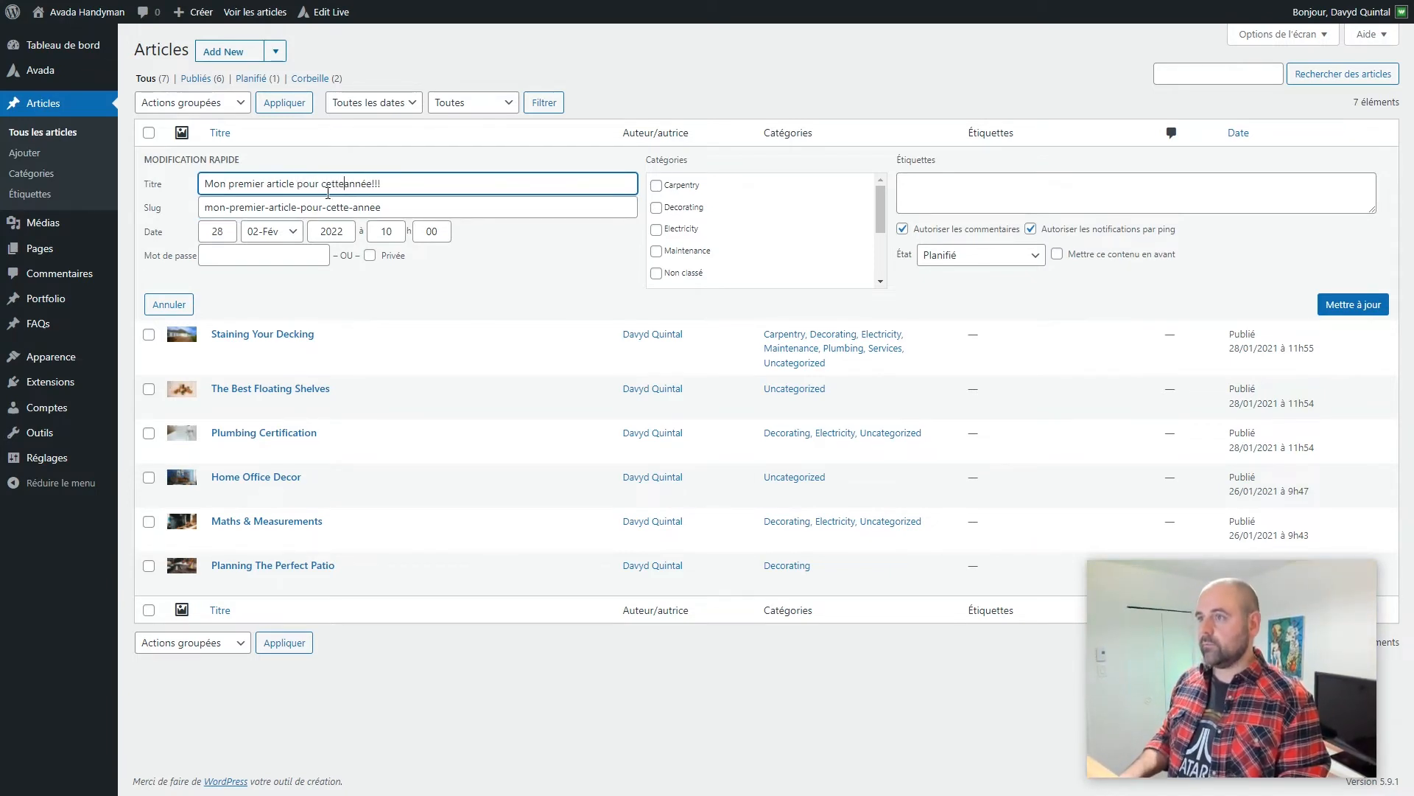
Step: Replace the article's Primeur category with Services, keeping Nouvelles, and save the quick edit
scroll(766, 228, "down", 3)
left_click(655, 244)
left_click(654, 244)
left_click(655, 266)
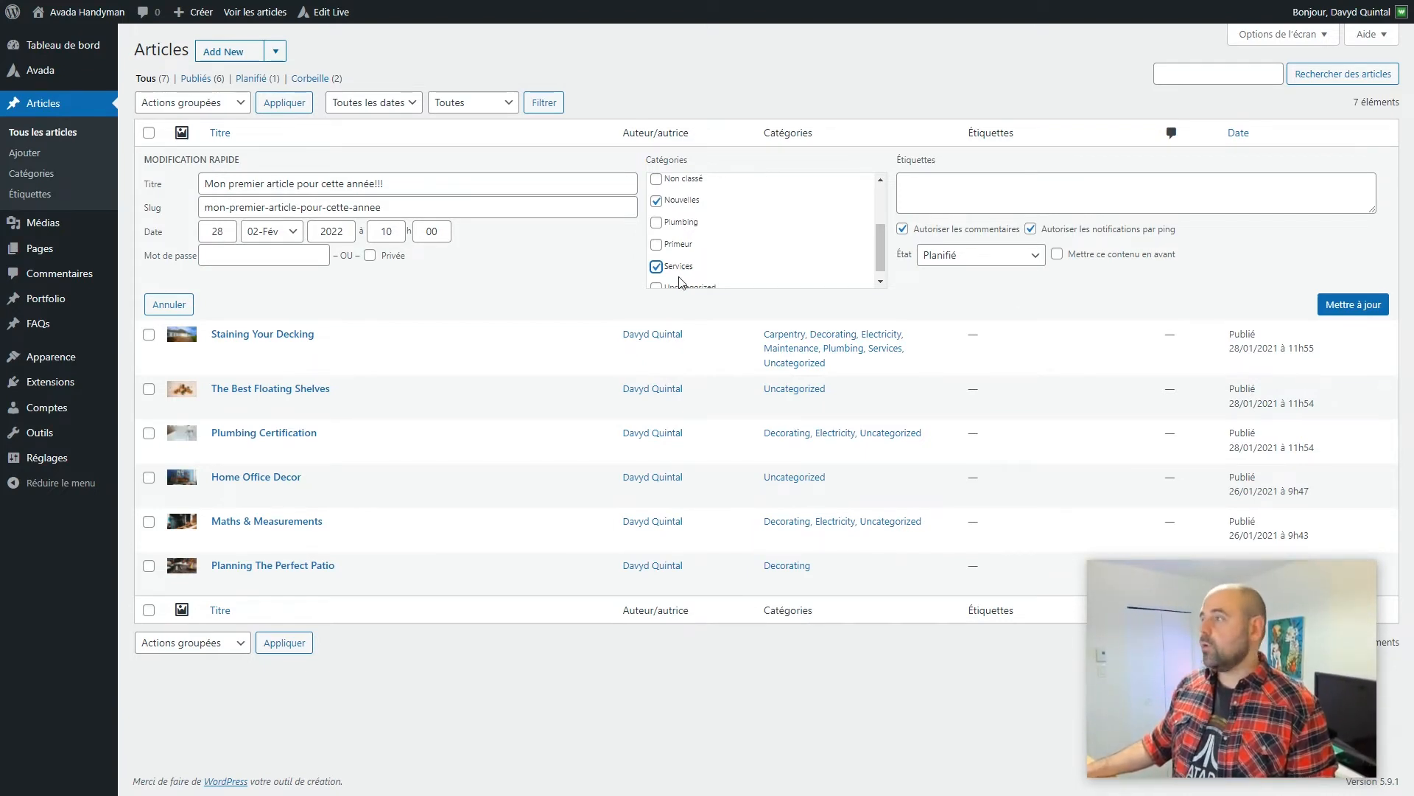
left_click(1335, 305)
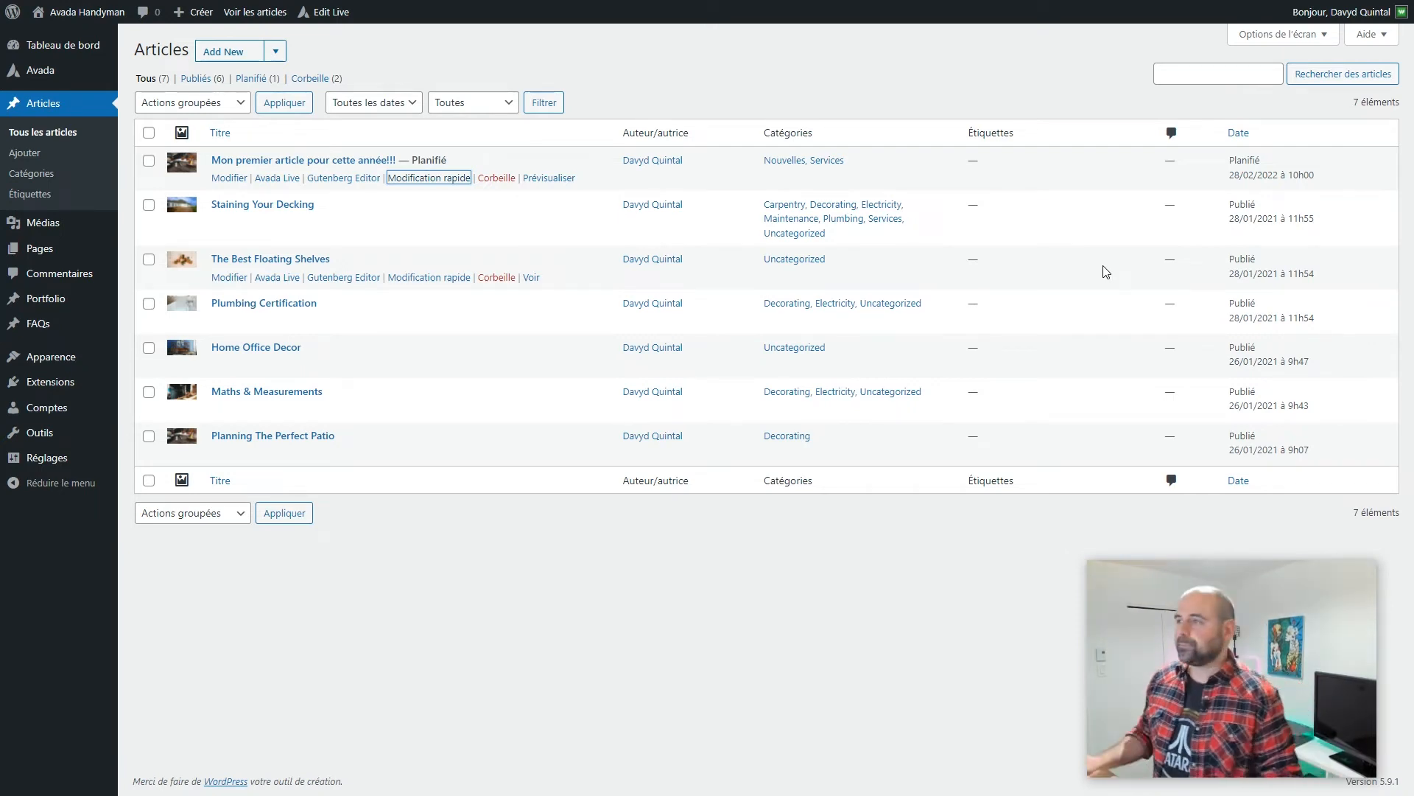
left_click(493, 680)
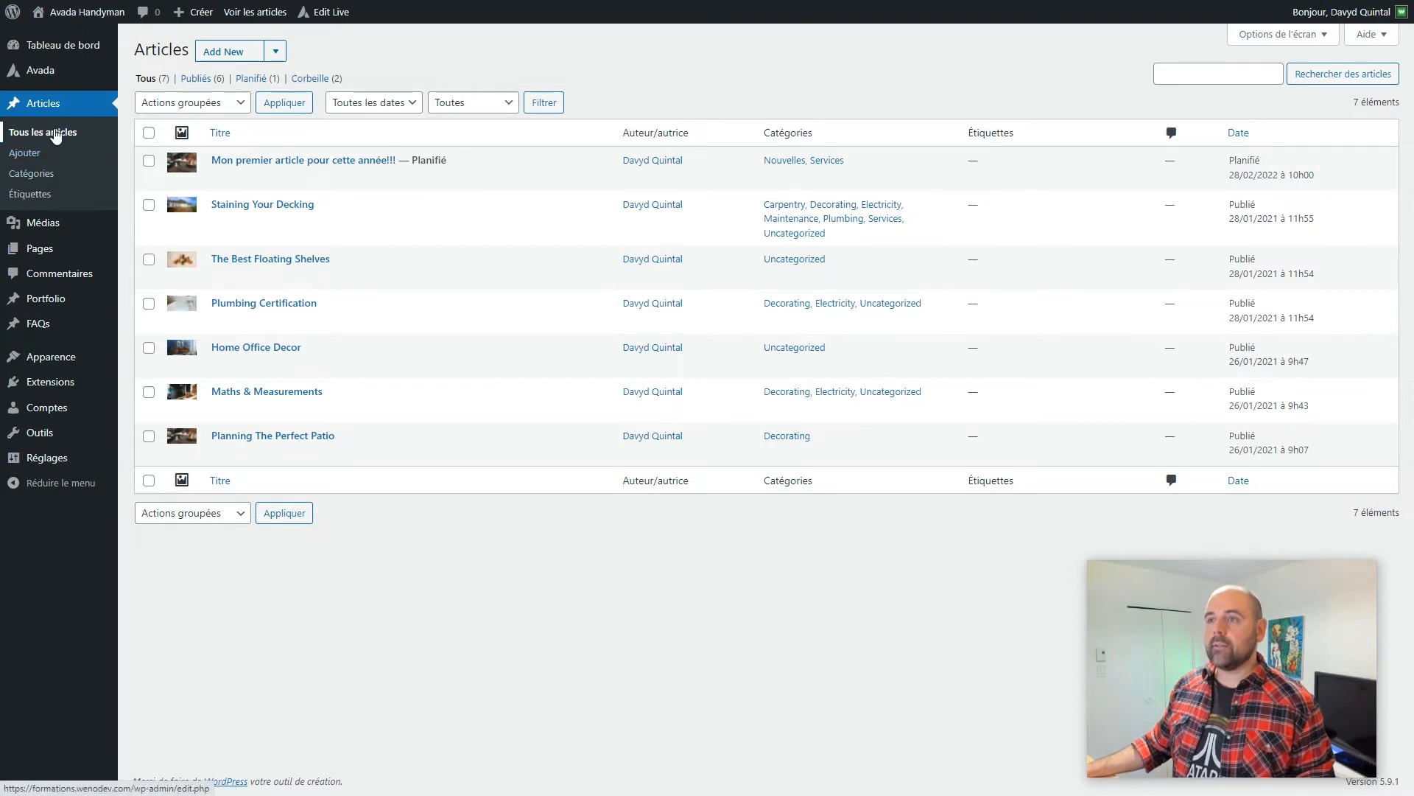
Step: Open the article category Nouvelles for editing and rename it "Nouvelles de mon entreprise"
left_click(39, 182)
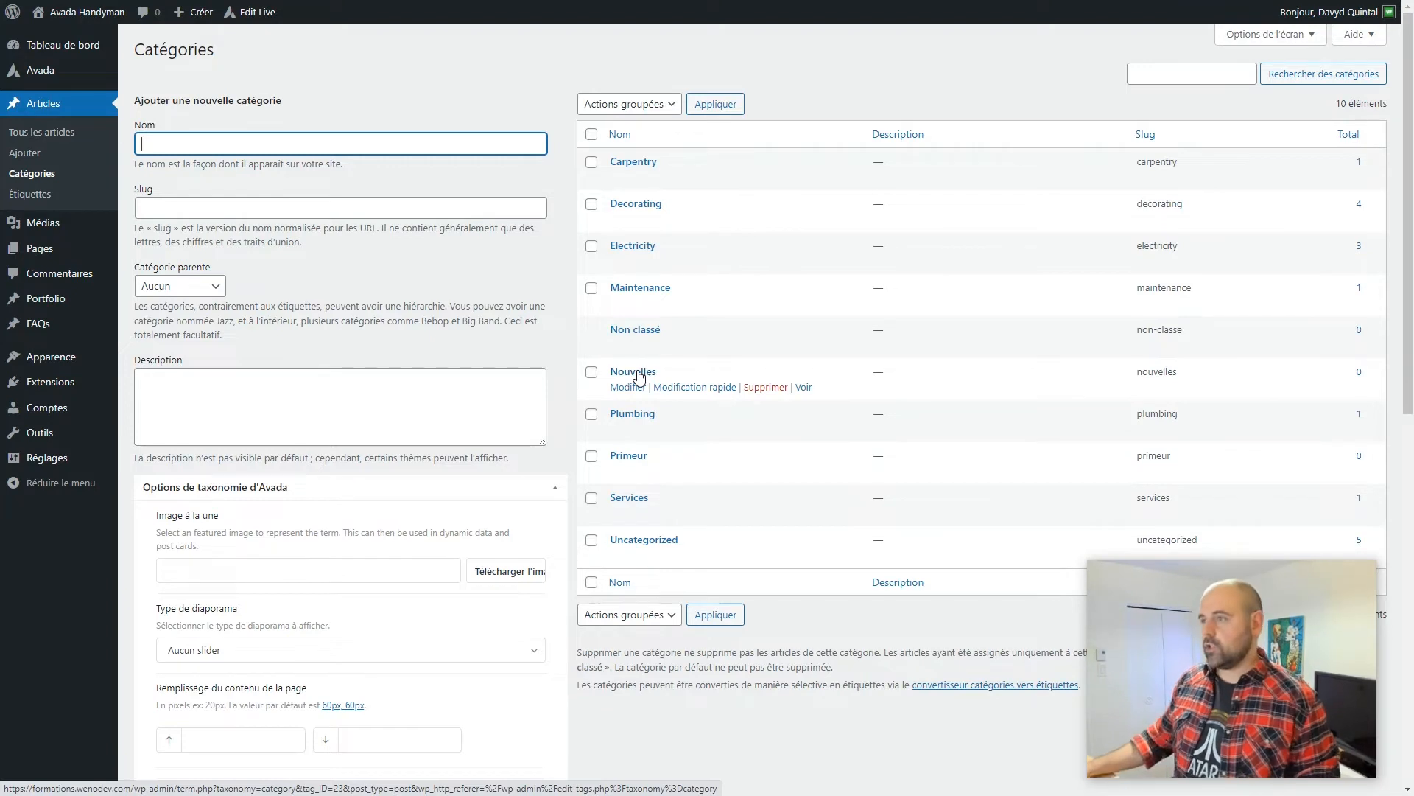
left_click(638, 374)
left_click(391, 174)
type("de mon ")
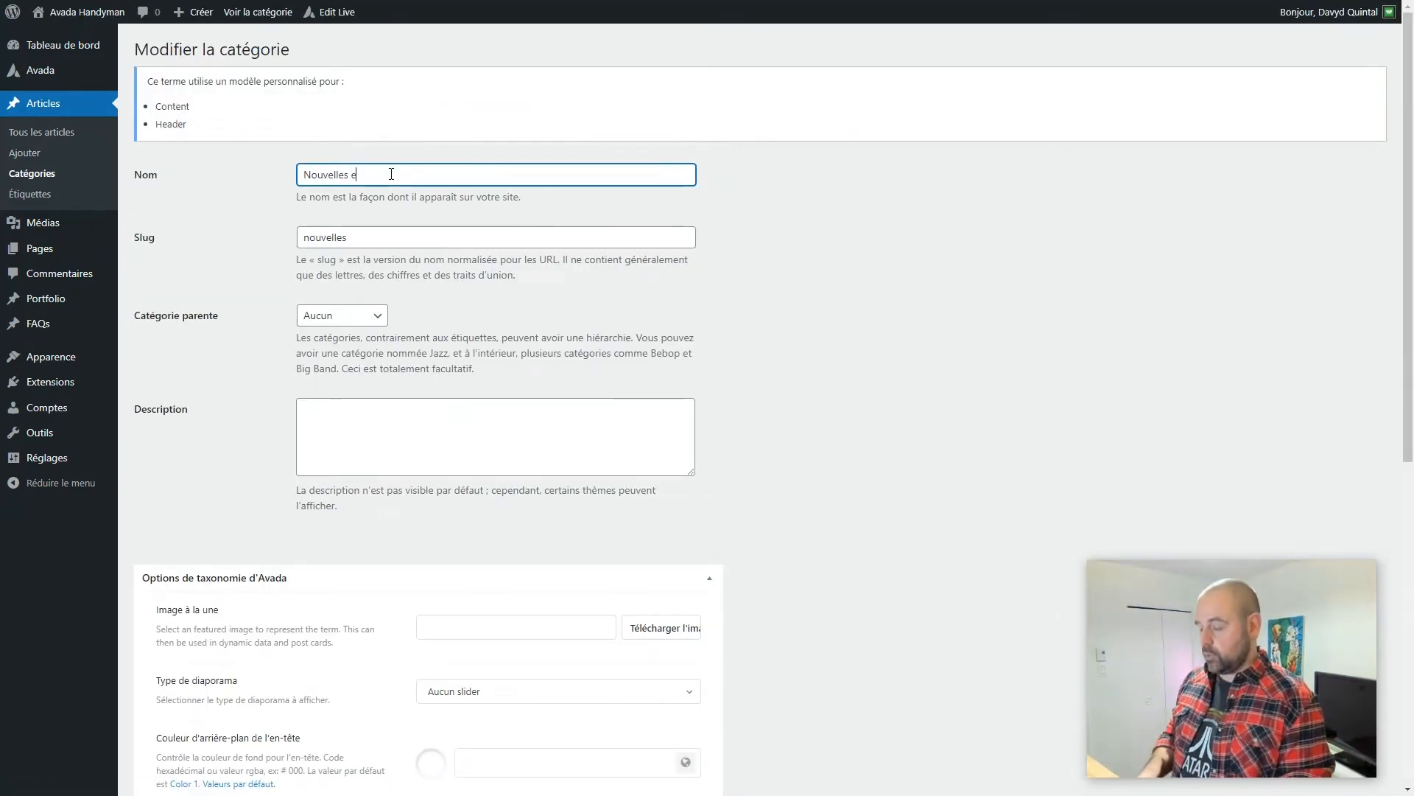
type("entrepris")
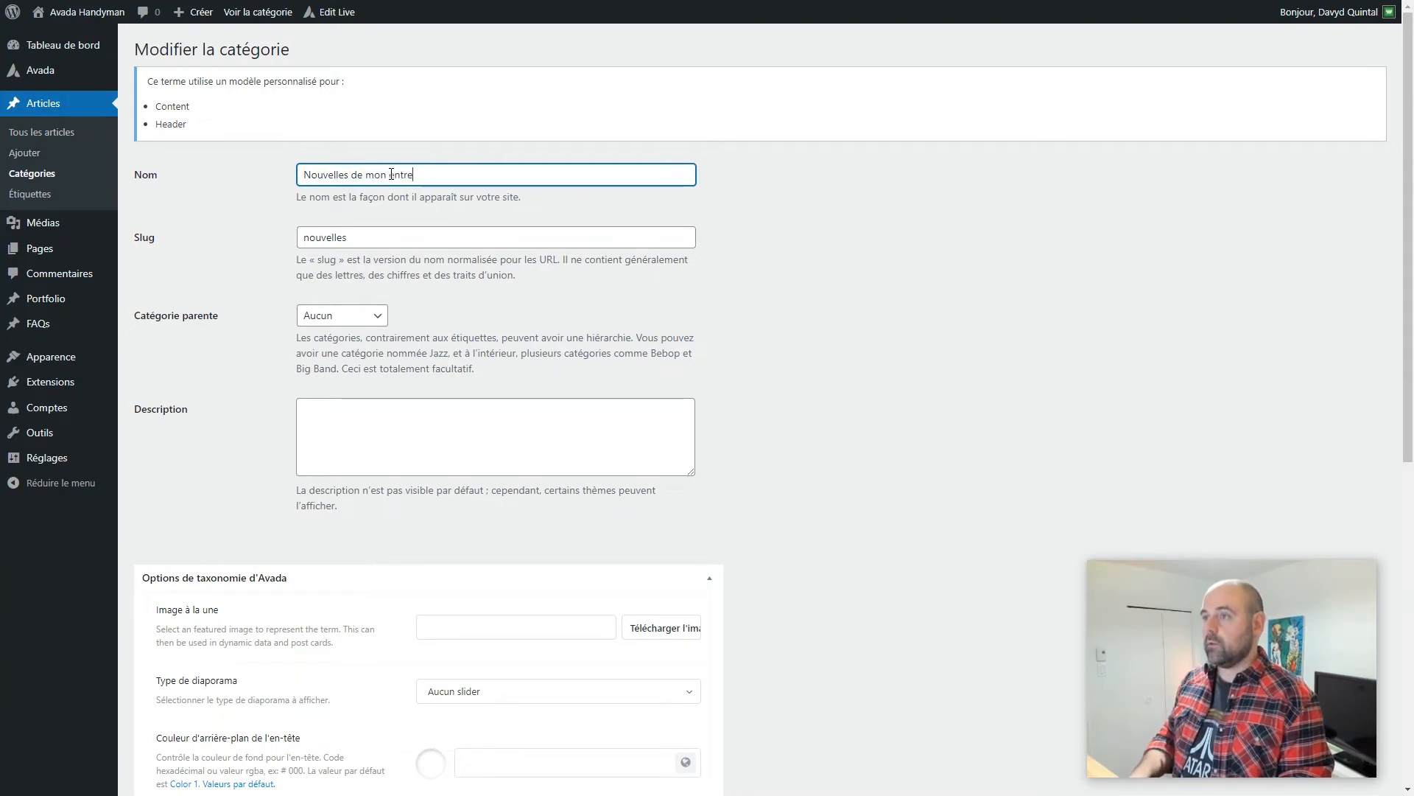
type("e")
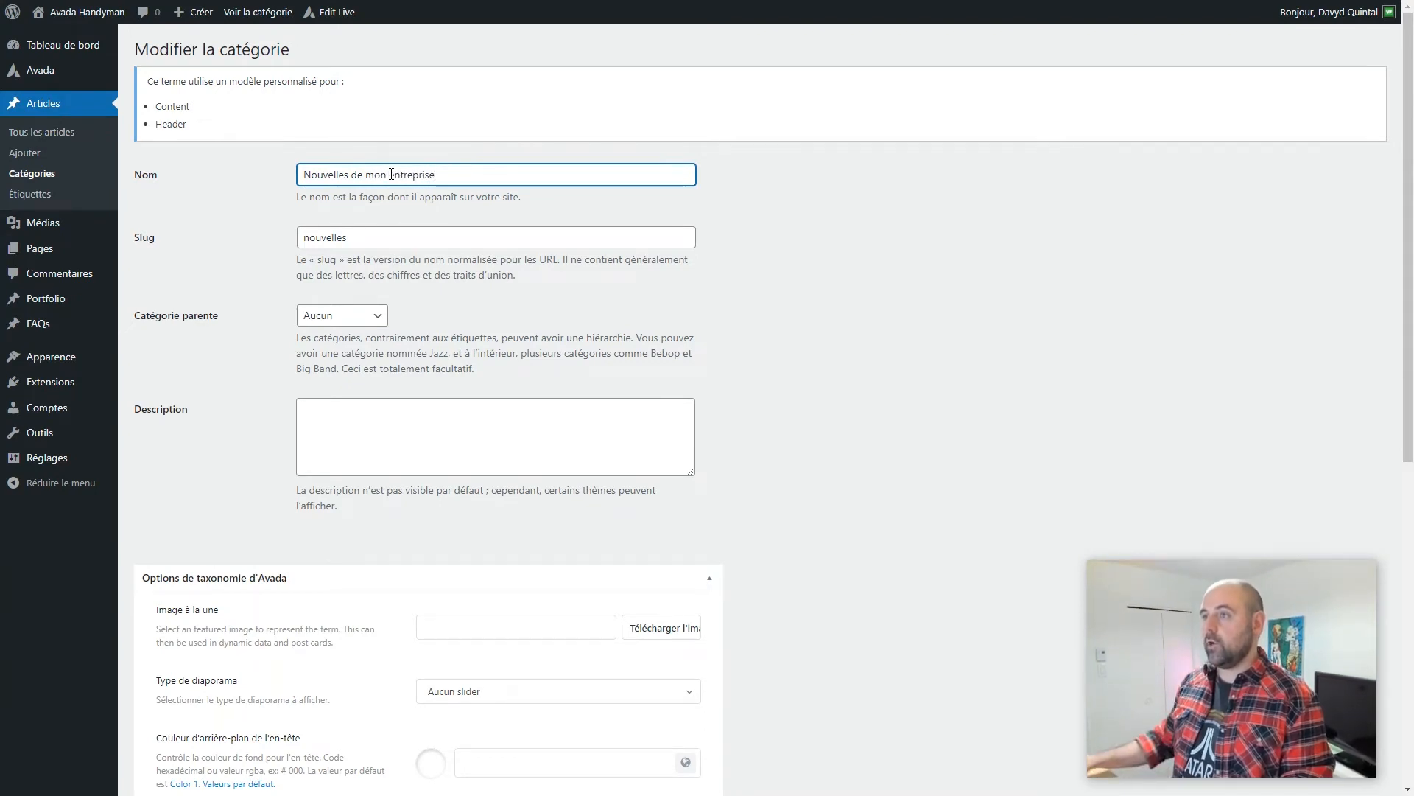
Step: Set the category's slug to "nouvelles-mon-entreprise"
left_click(369, 232)
type("-mon-entreprise")
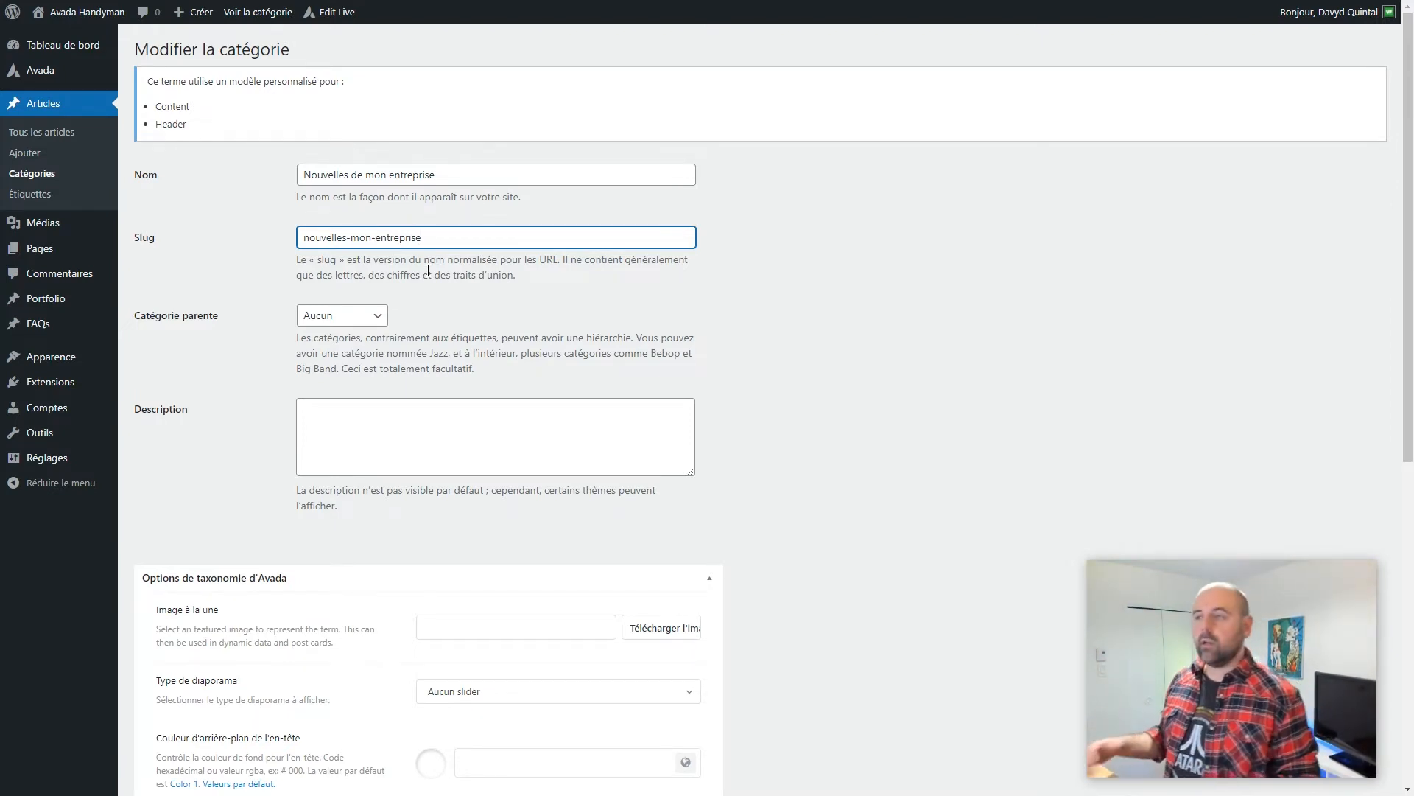
scroll(394, 331, "down", 4)
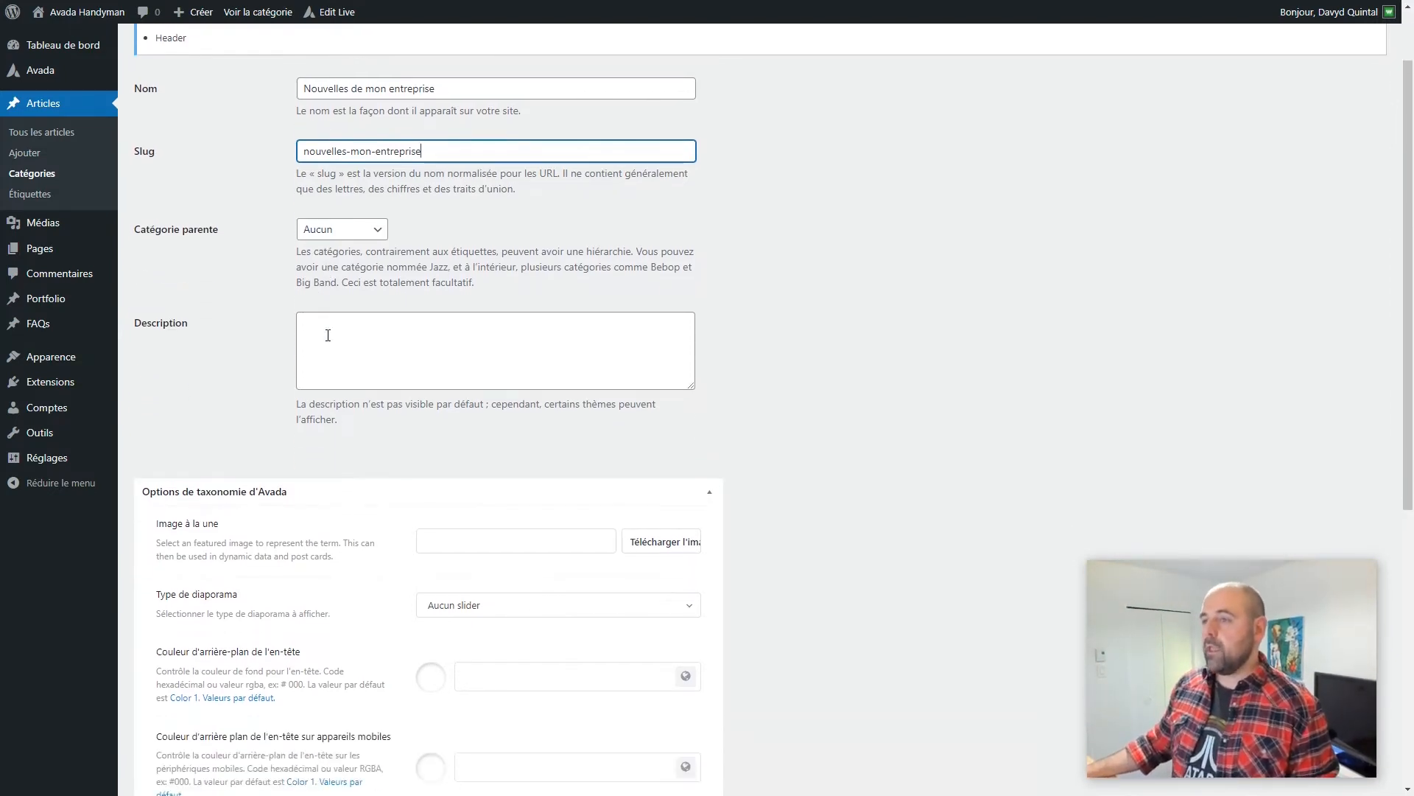
left_click(356, 121)
scroll(352, 133, "up", 2)
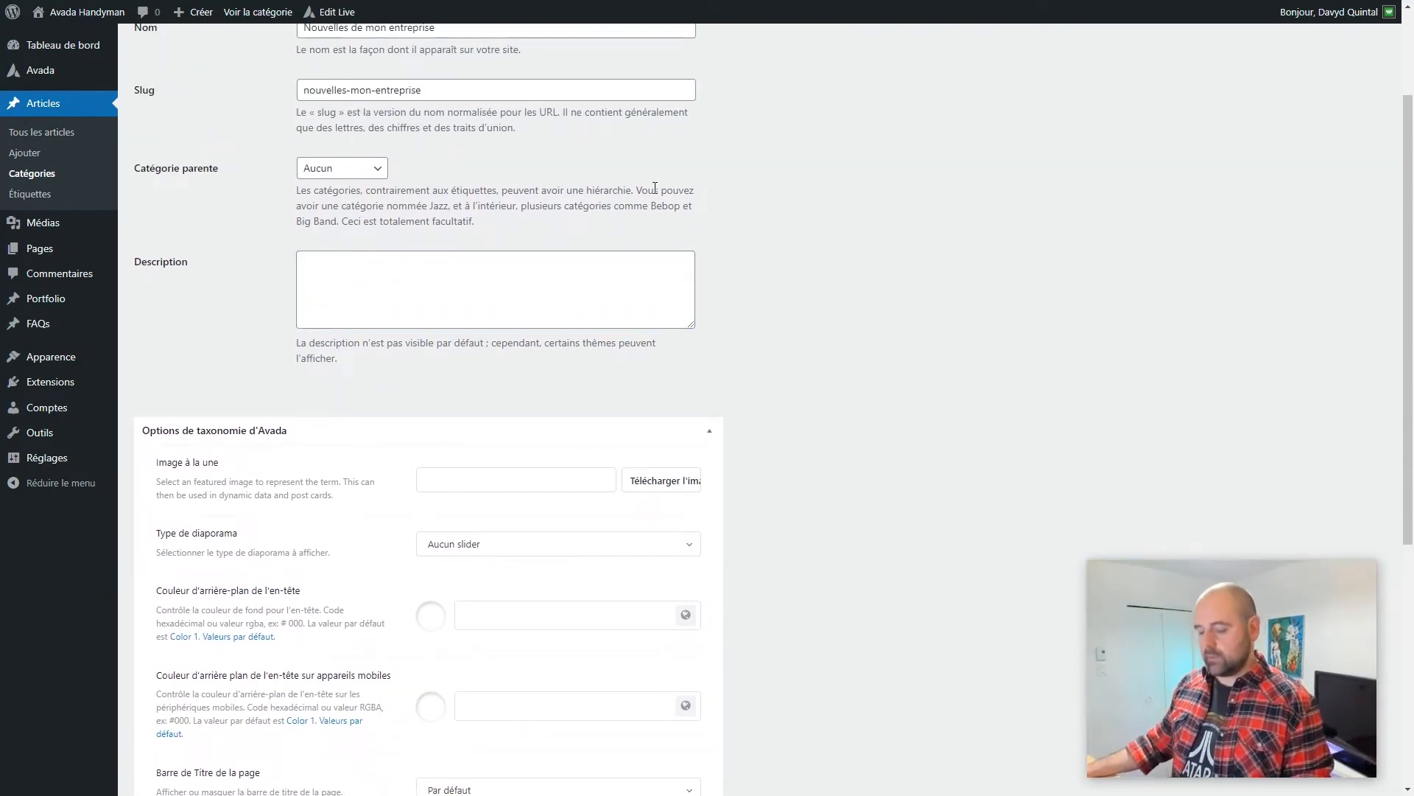
Step: Switch to the Wenovio blog and examine the introductory description on its "Création de sites Web" category page
key("ctrl+Tab")
key("ctrl+Tab")
key("ctrl+Tab")
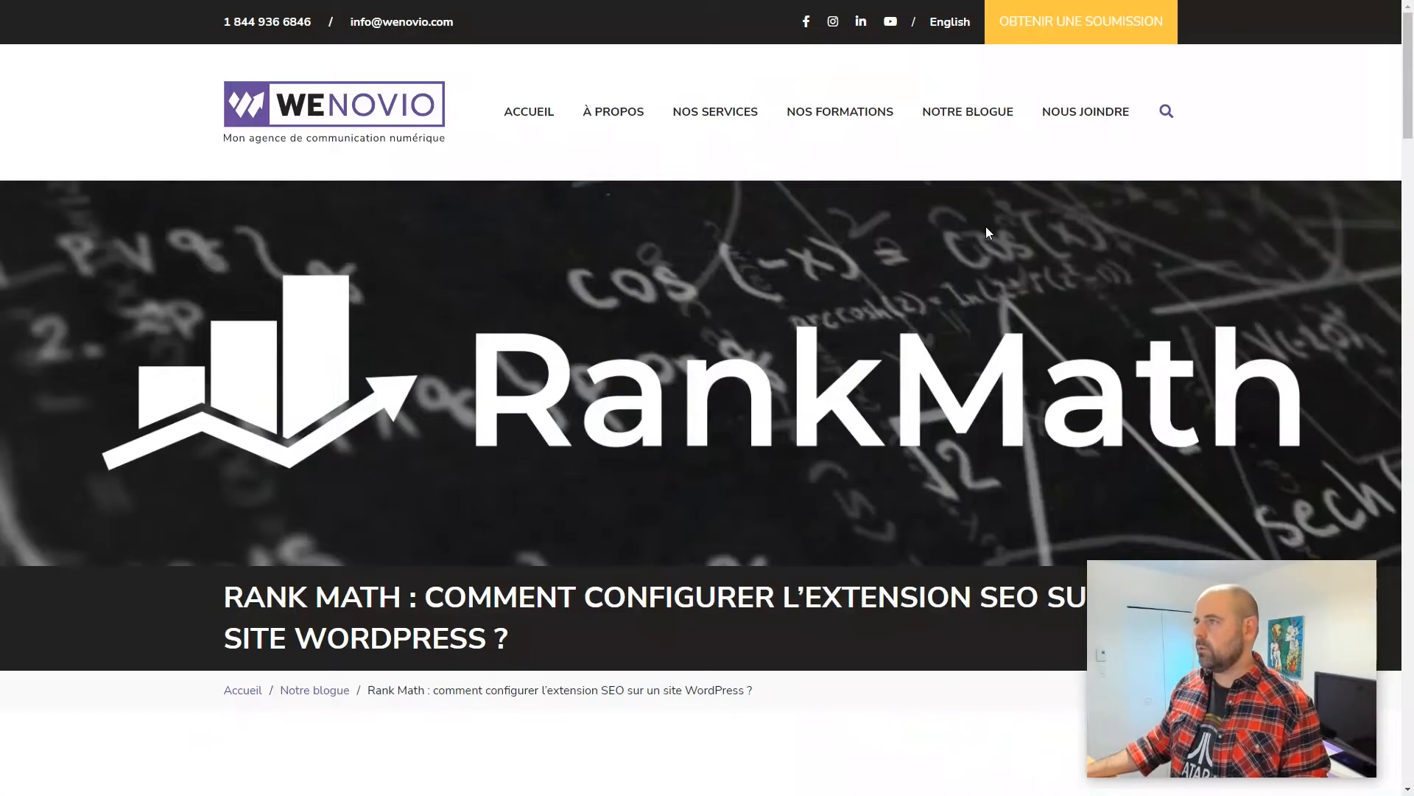
scroll(1032, 324, "down", 10)
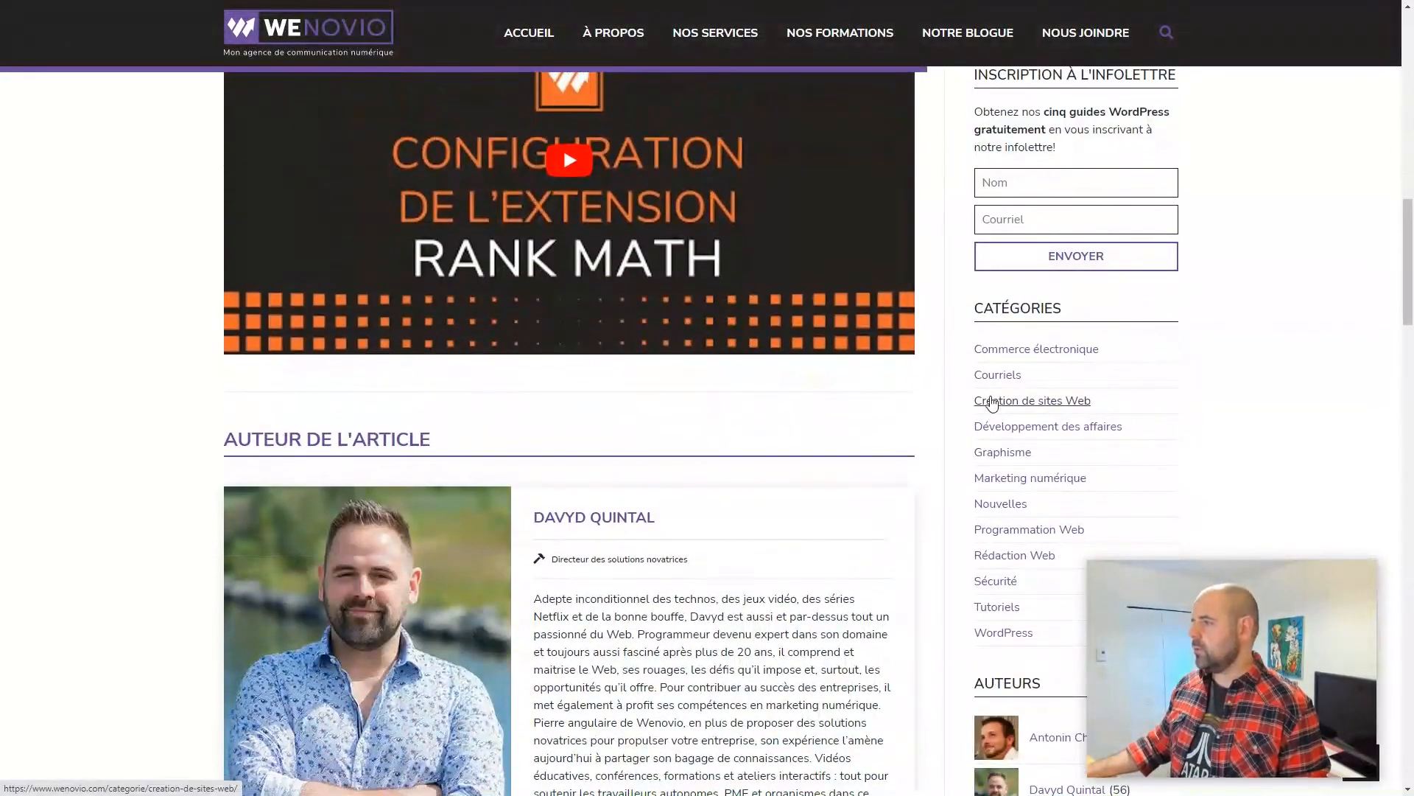
left_click(992, 403)
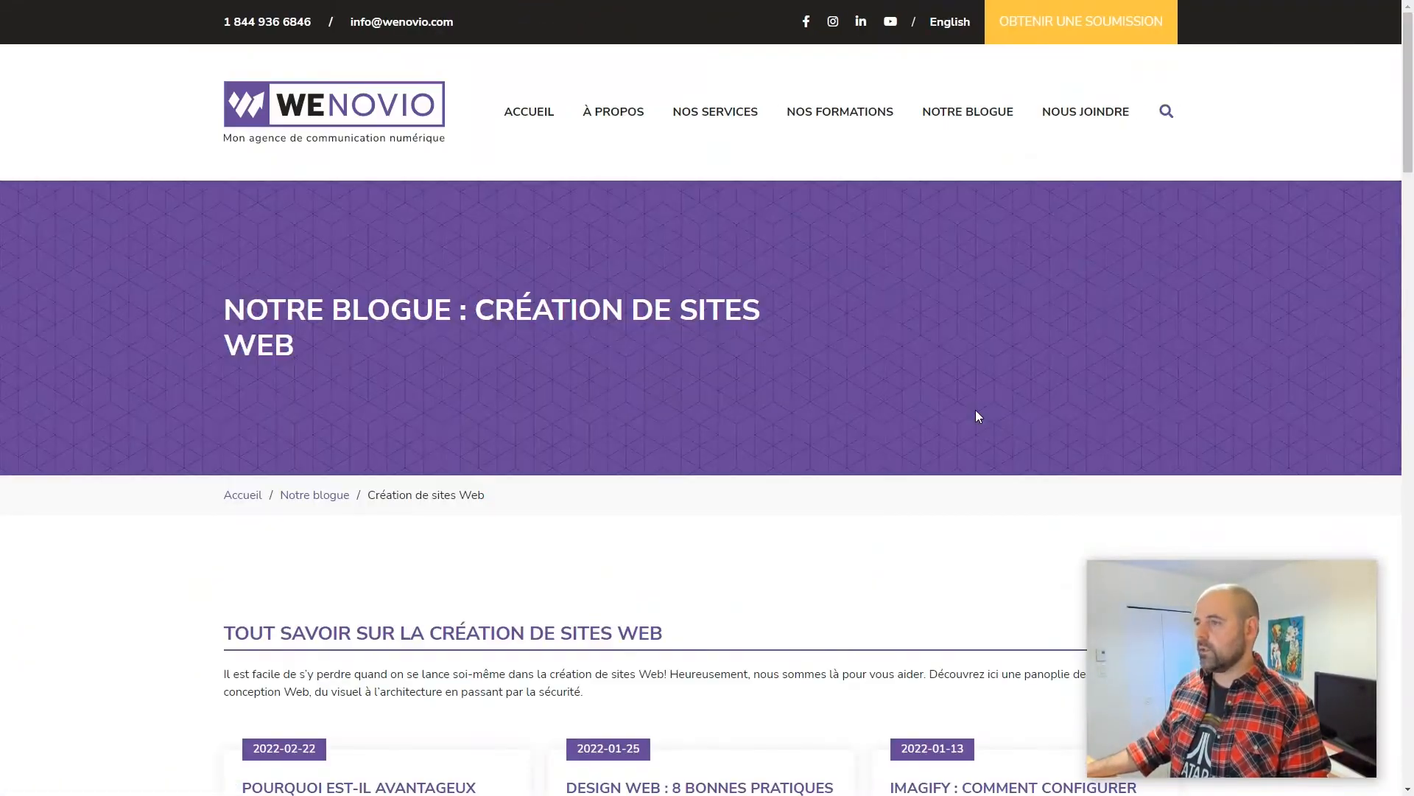
scroll(562, 437, "down", 3)
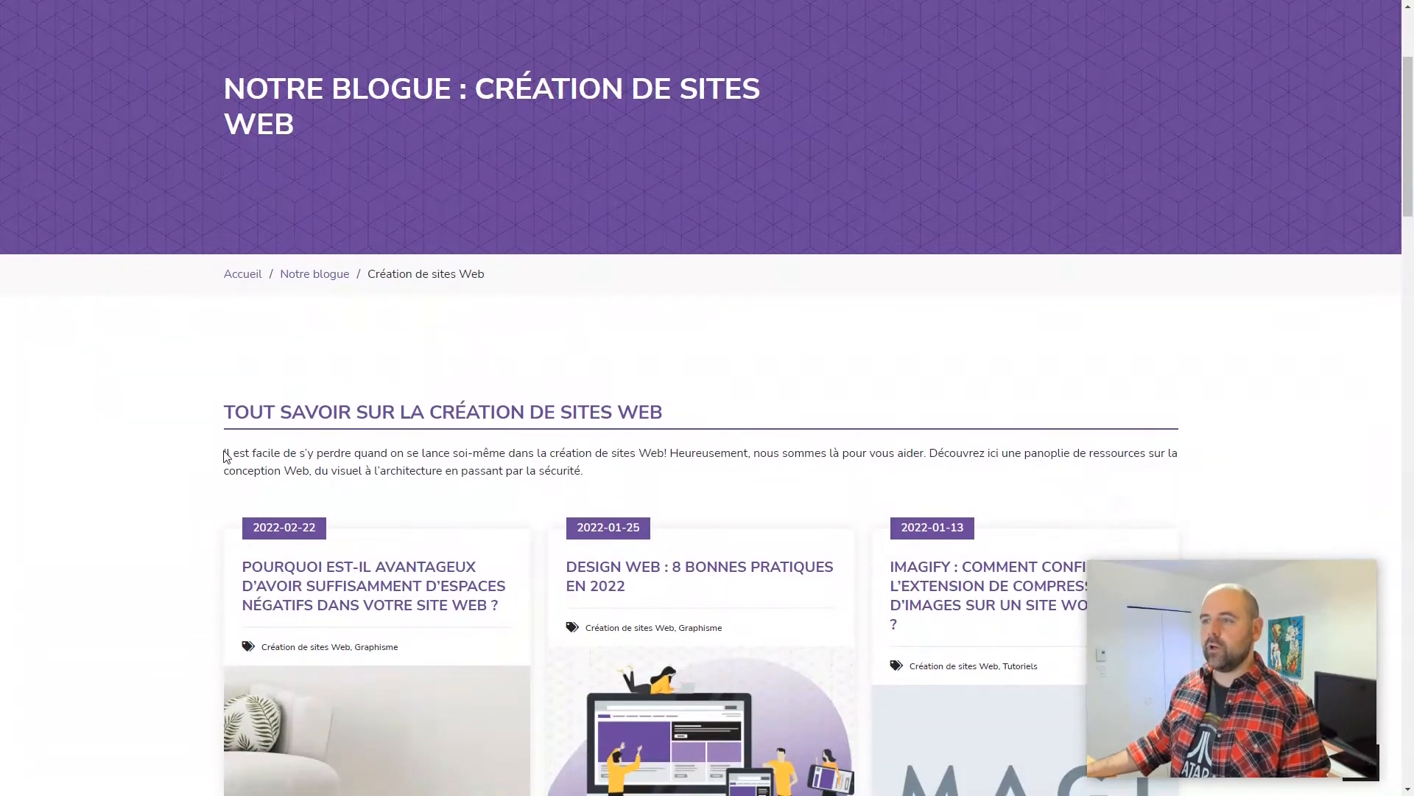
left_click_drag(223, 454, 593, 469)
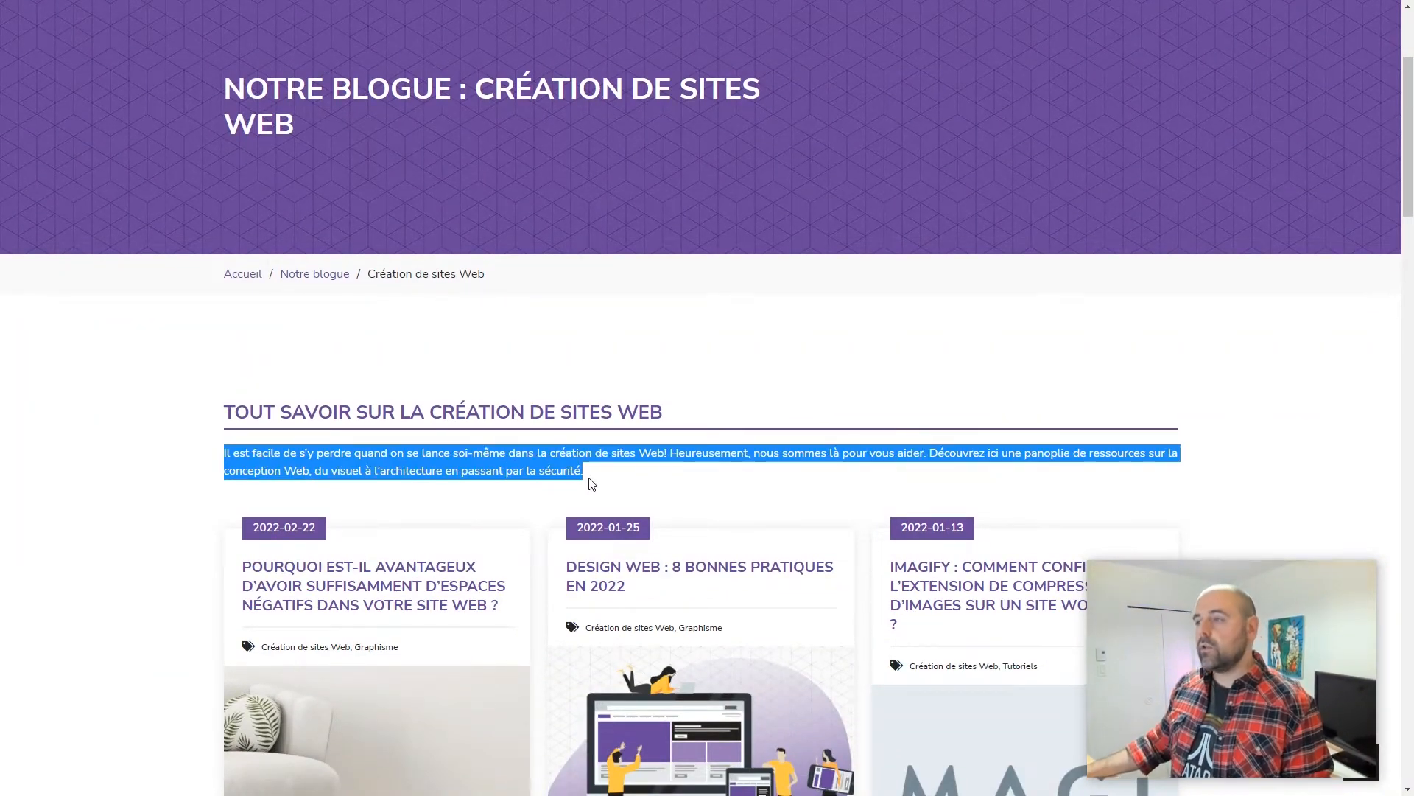
left_click_drag(602, 483, 214, 455)
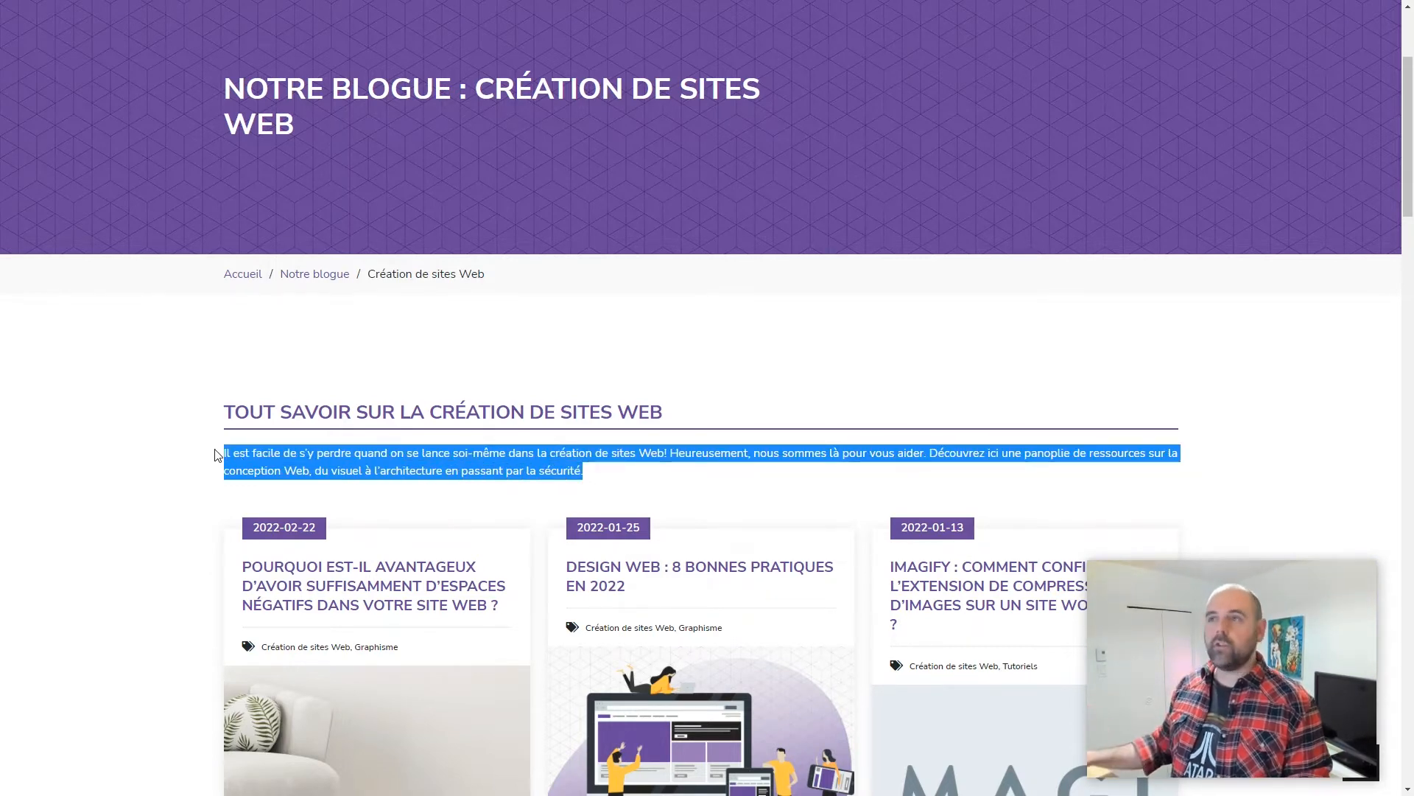
key("ctrl+Tab")
Step: Return to the WordPress category form, review its description field and Avada taxonomy options, and update the category
left_click(322, 258)
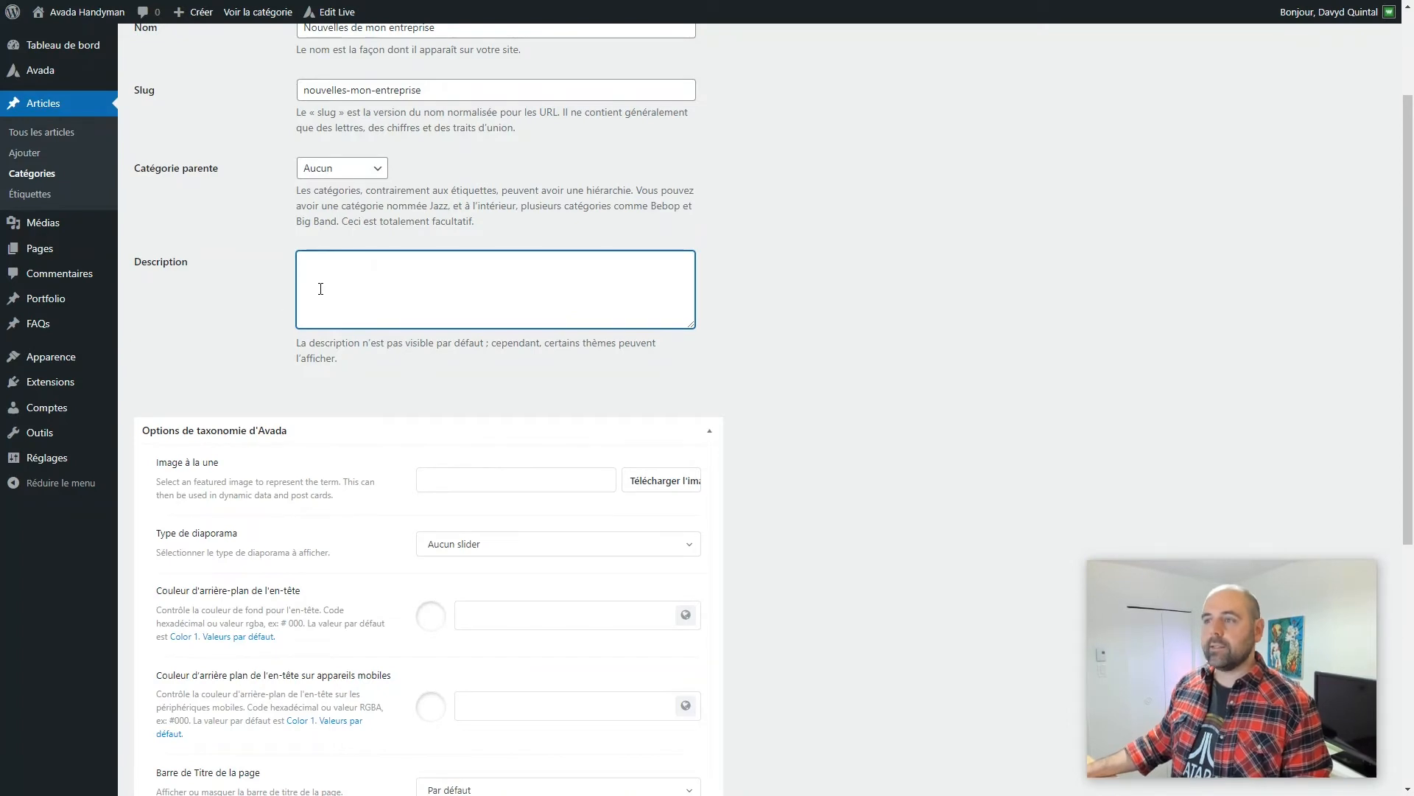
scroll(622, 382, "down", 6)
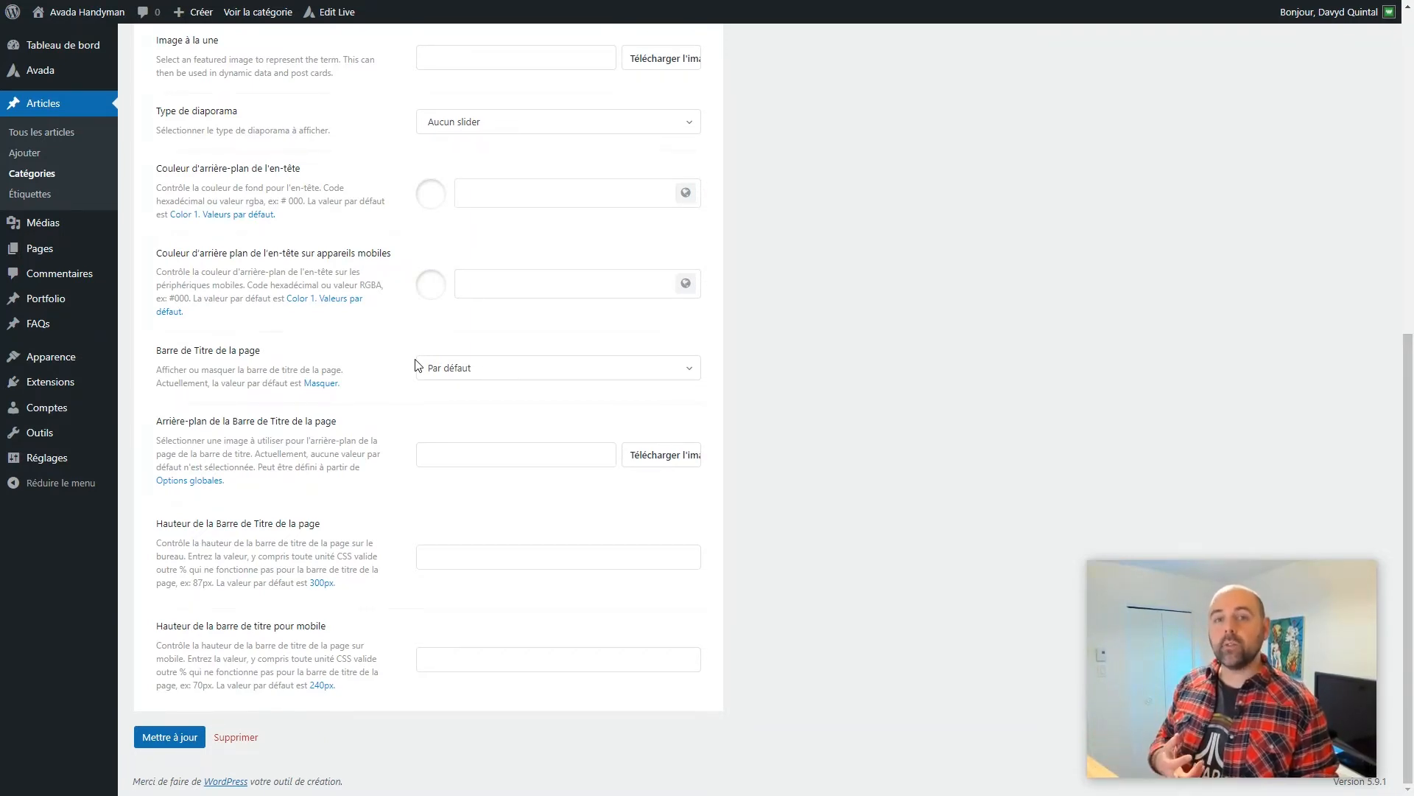
scroll(448, 385, "up", 3)
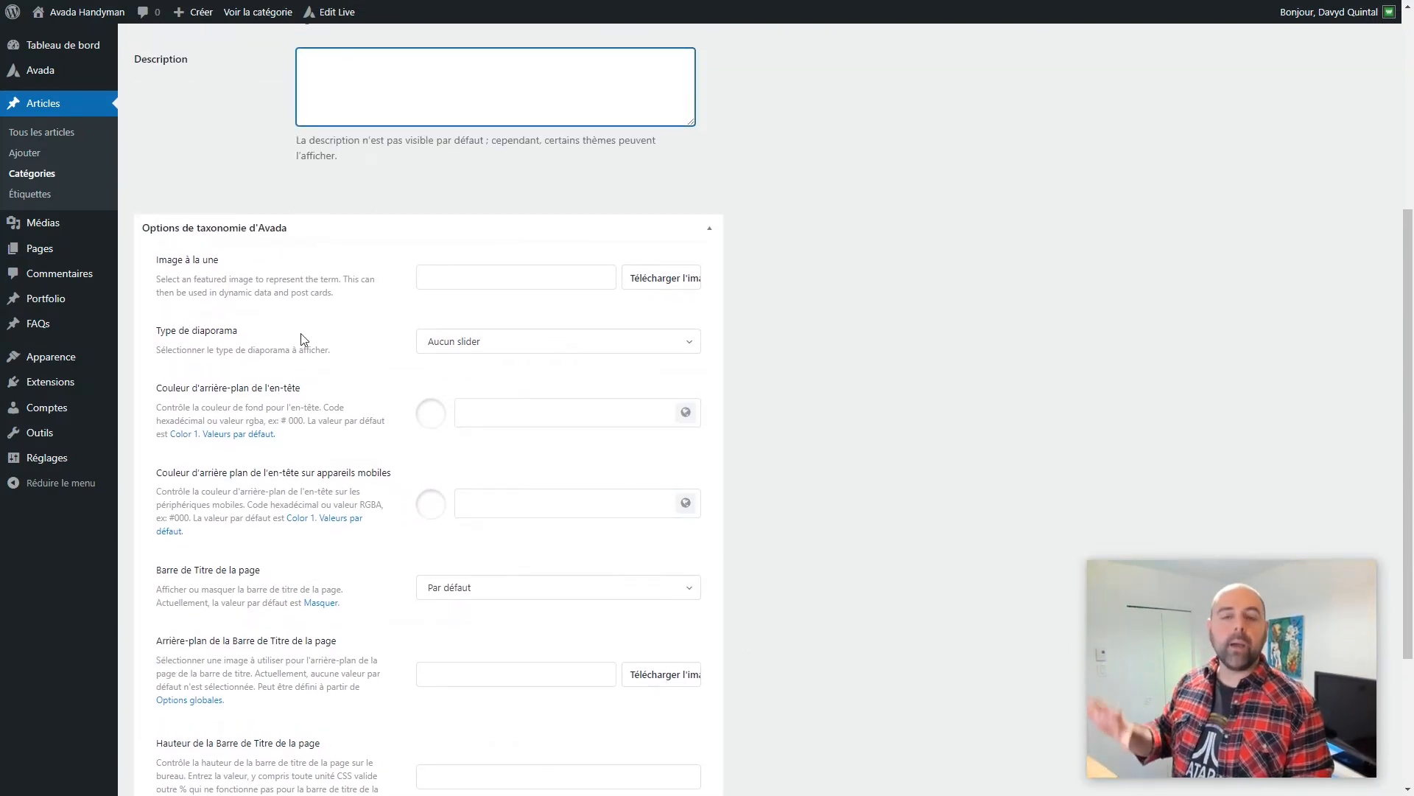
scroll(584, 448, "down", 3)
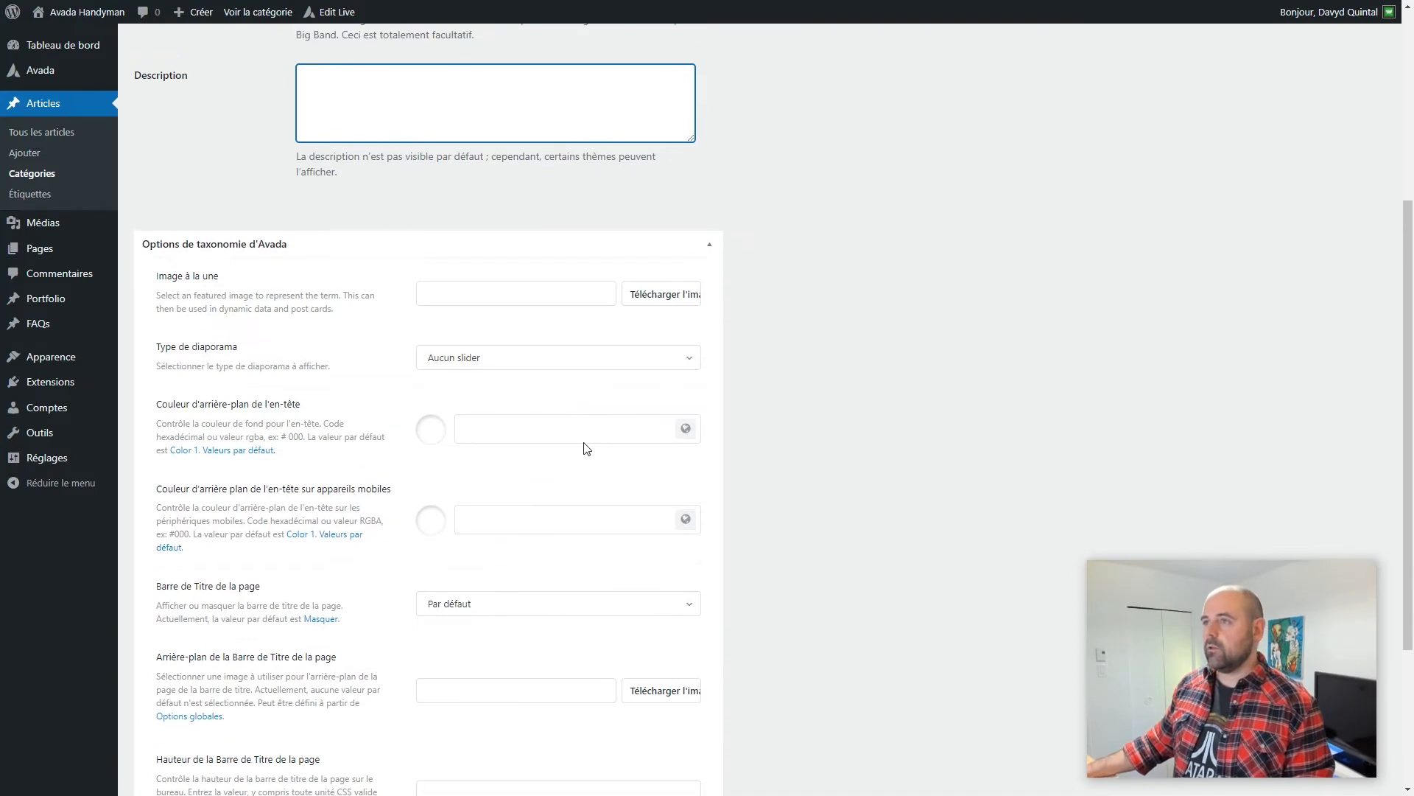
left_click(163, 739)
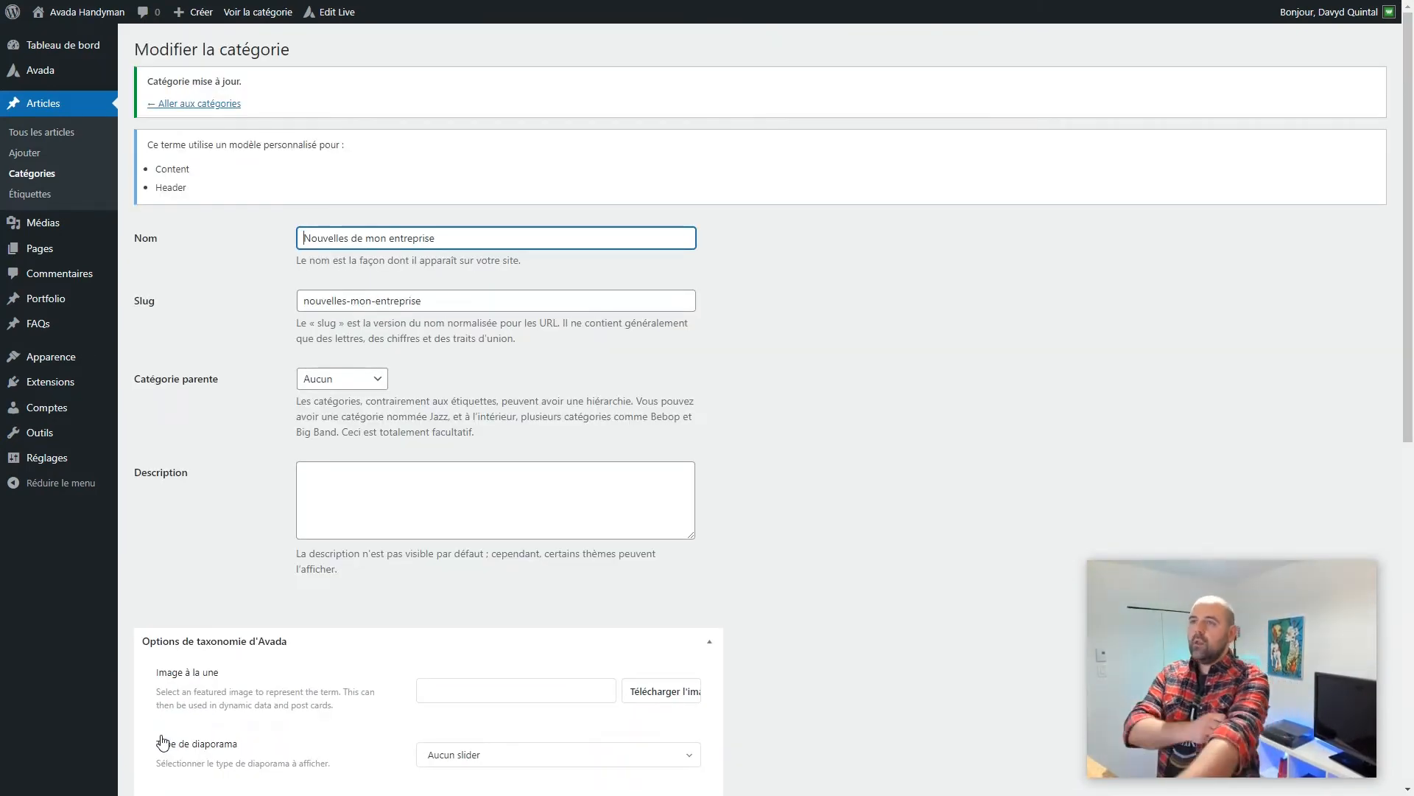
Step: Return to the category list and review the quick edit and deletion actions of several categories, cancelling each one
left_click(199, 103)
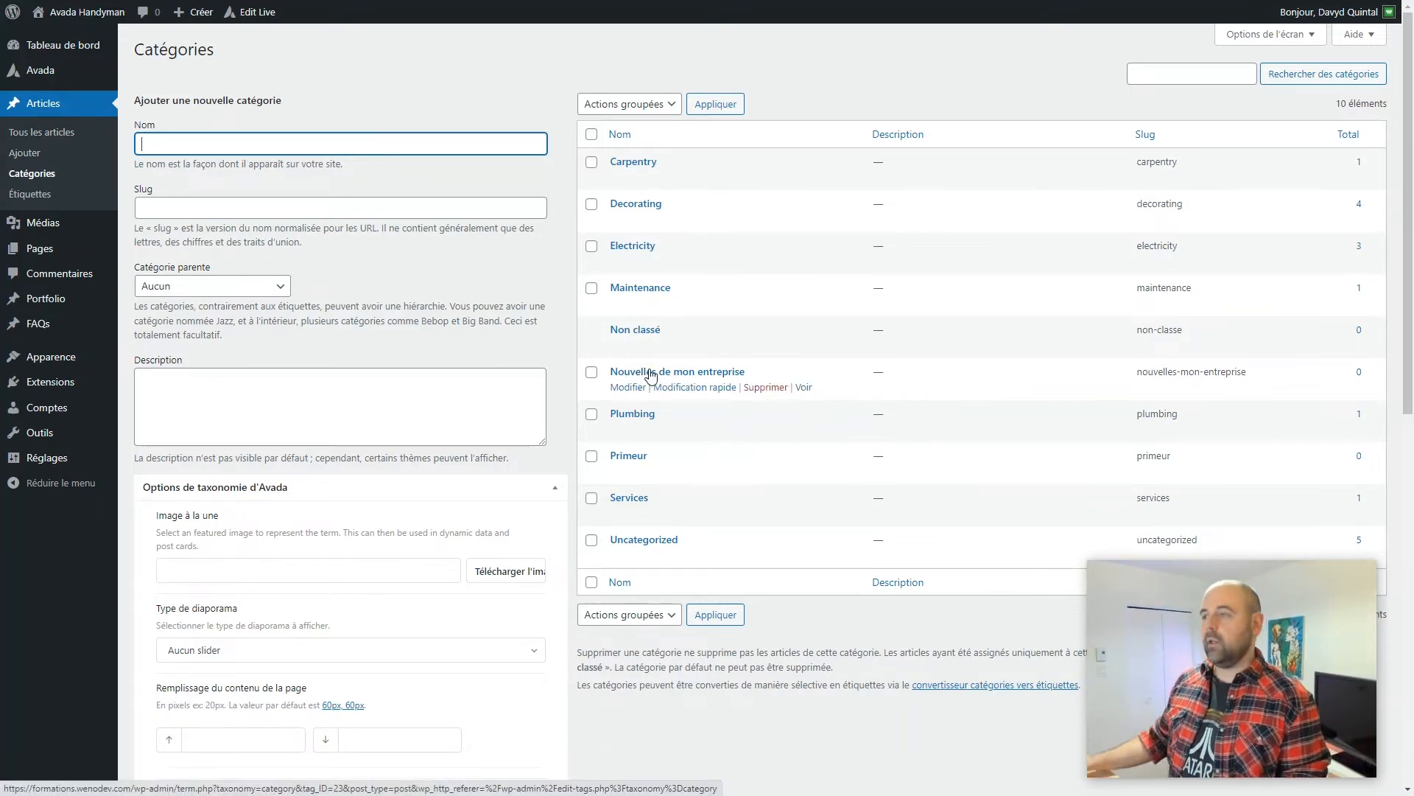
left_click(701, 388)
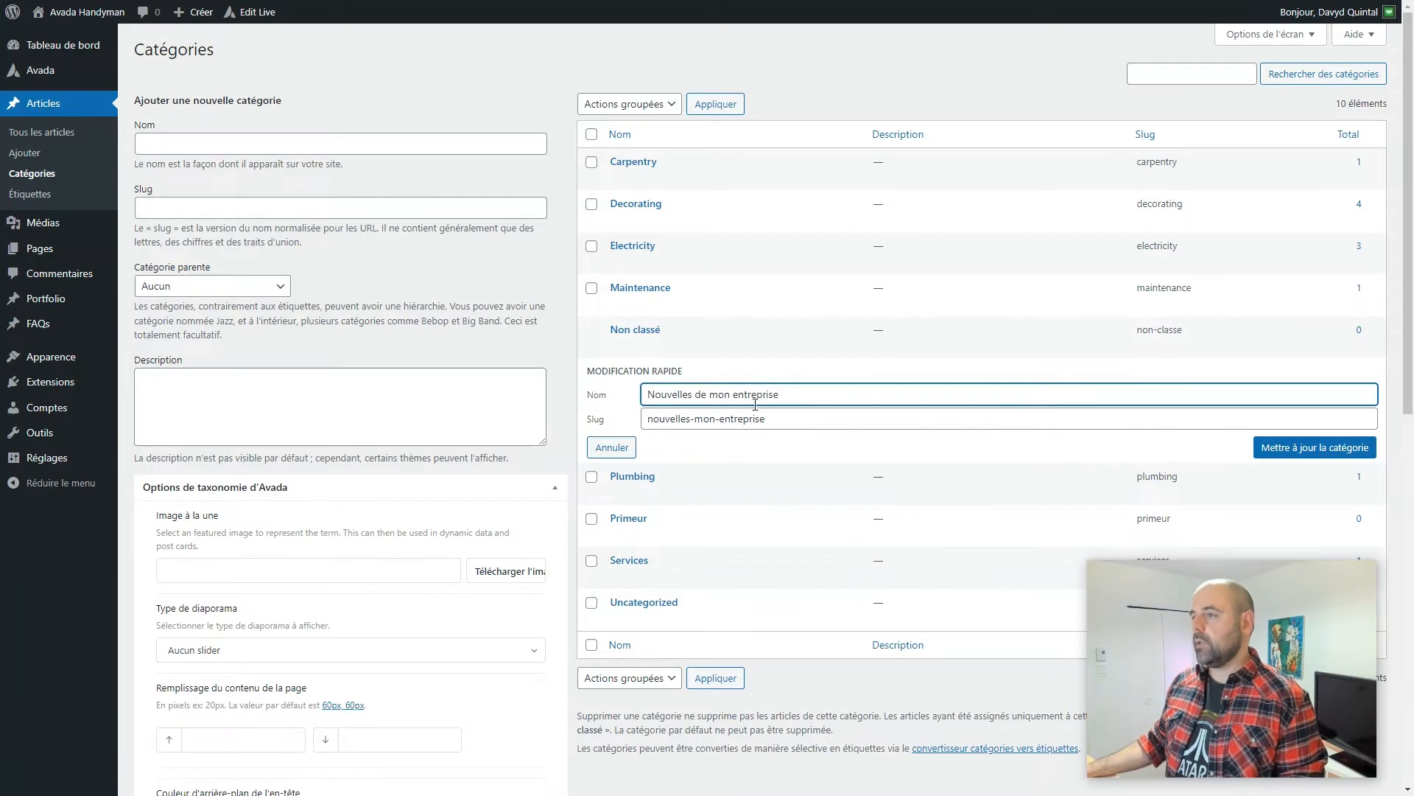
left_click(777, 419)
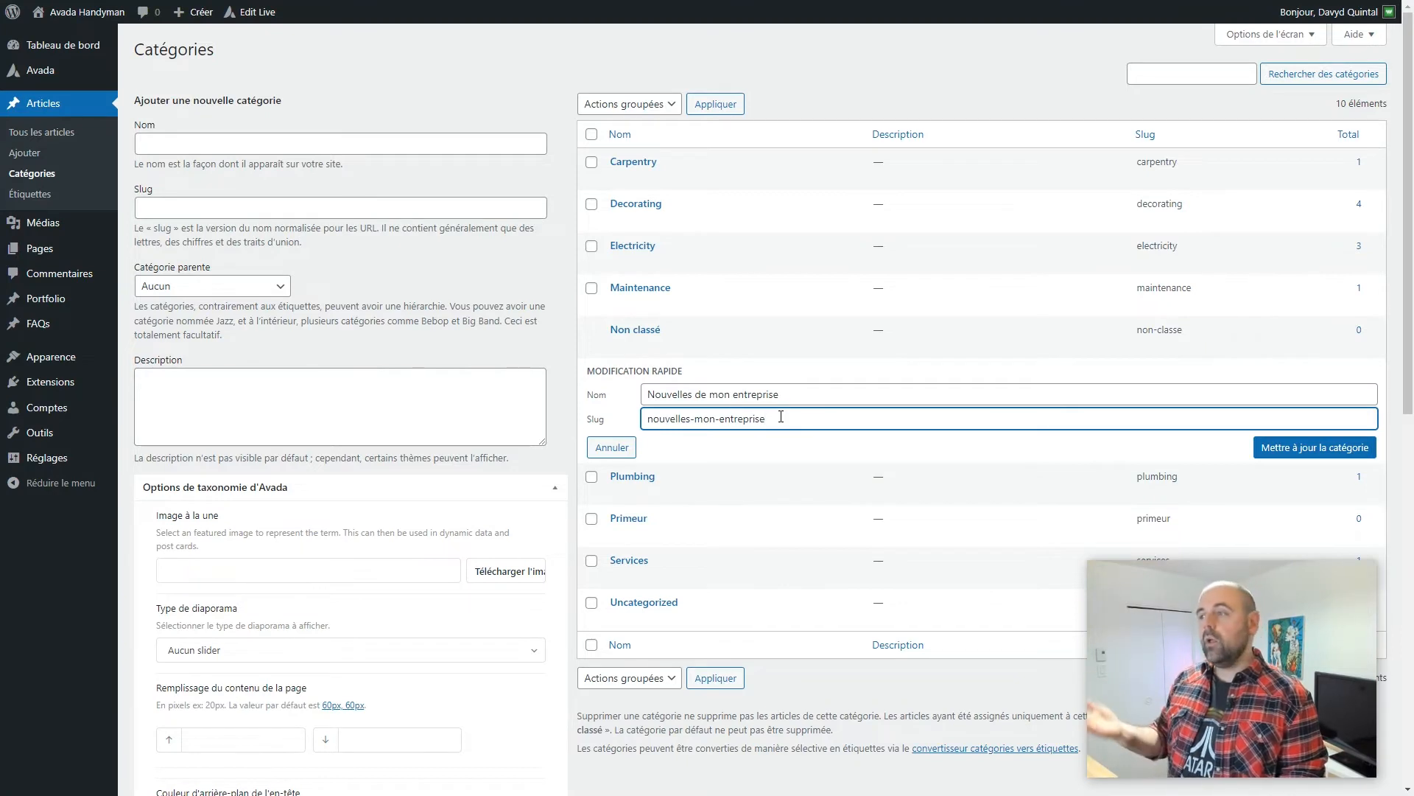
left_click(611, 447)
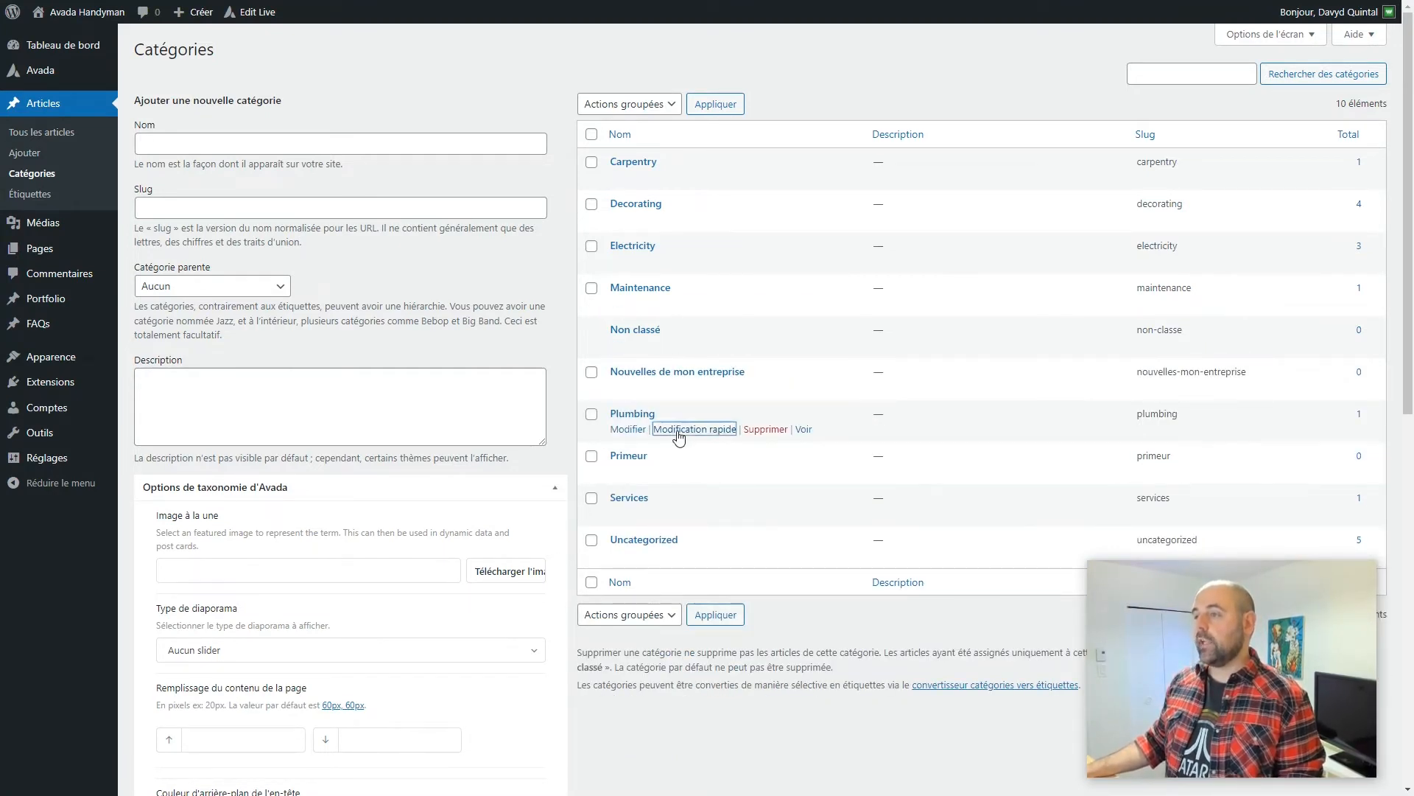
left_click(675, 429)
left_click(678, 535)
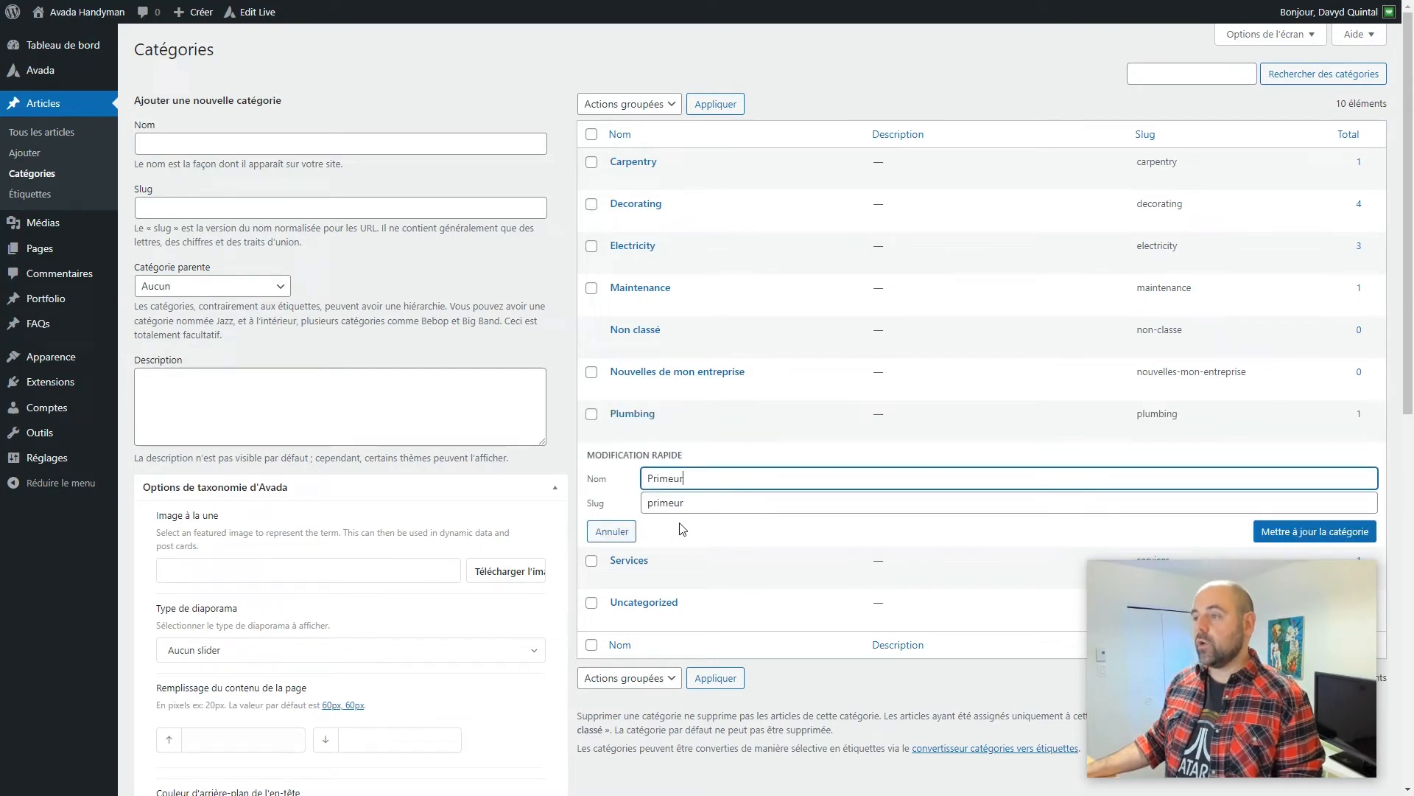
left_click(707, 577)
left_click(610, 573)
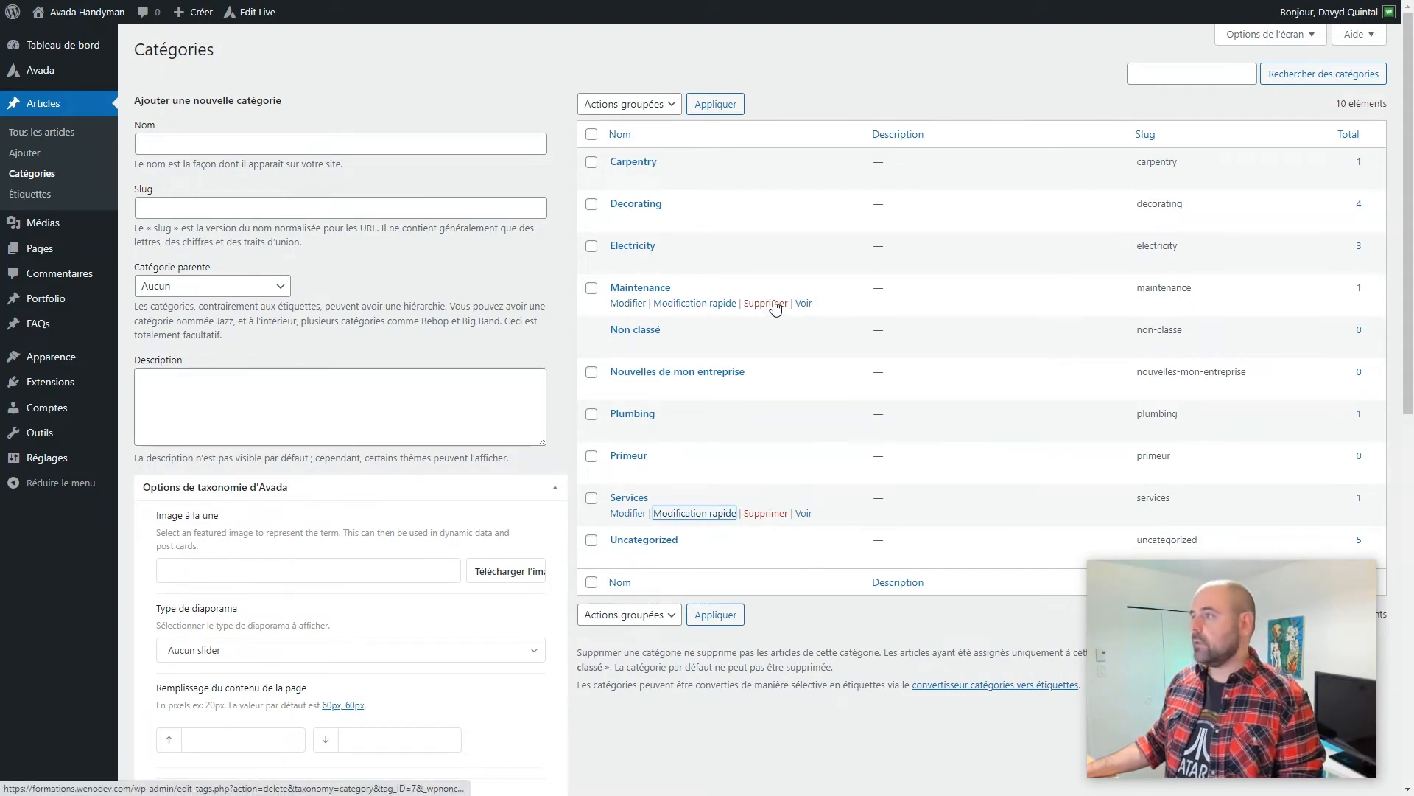
left_click(772, 307)
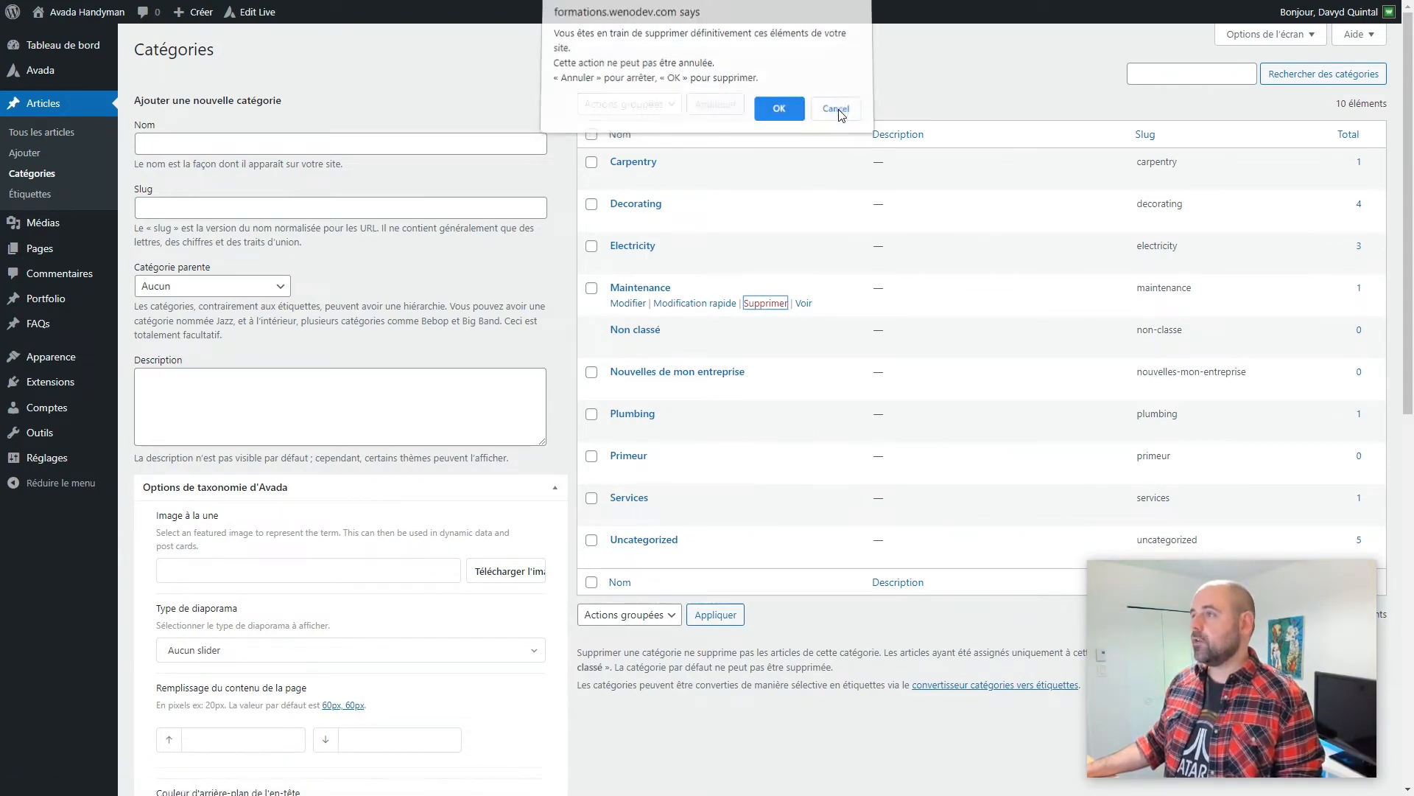
left_click(836, 114)
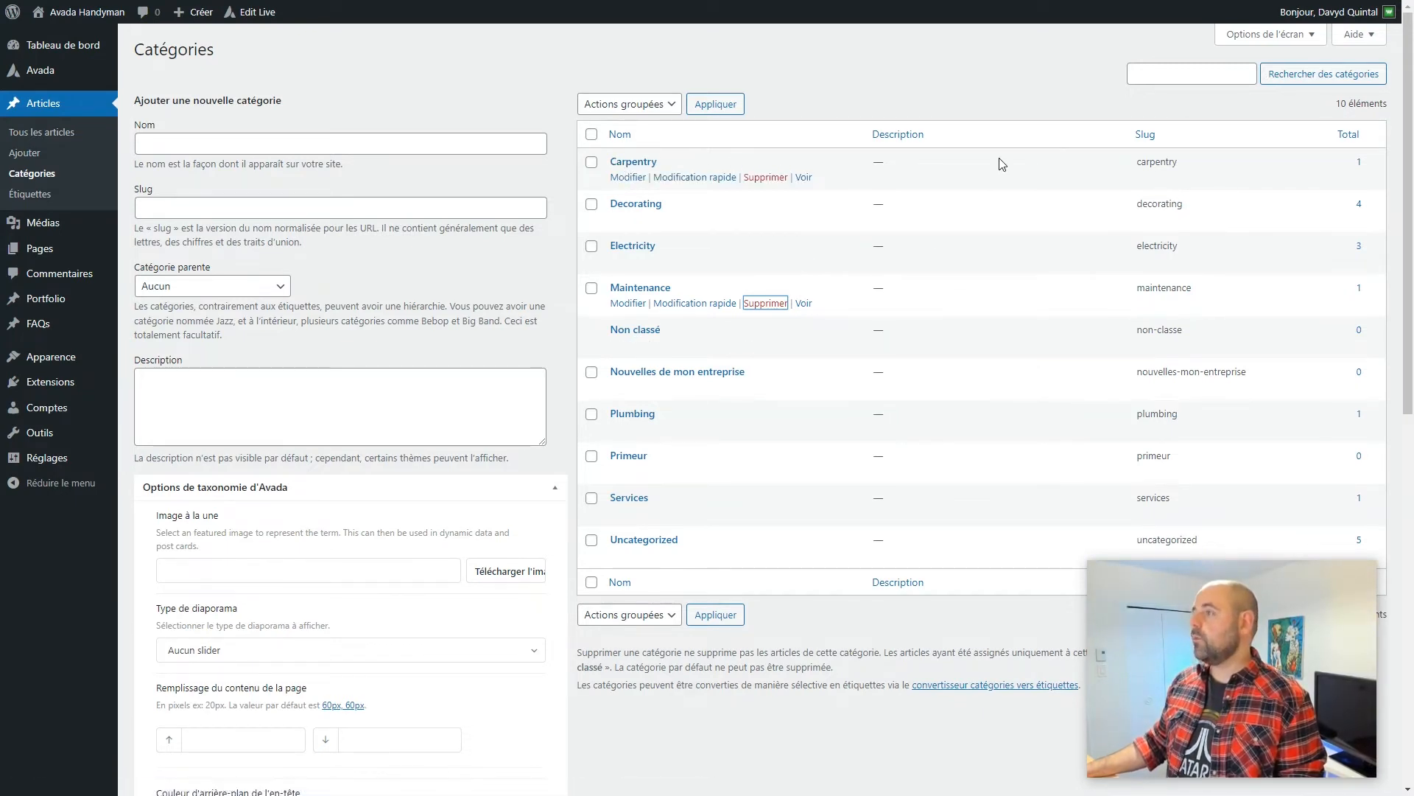
Step: Examine the article totals of the Carpentry, Decorating and Electricity categories, and view the article tags page
double_click(1360, 162)
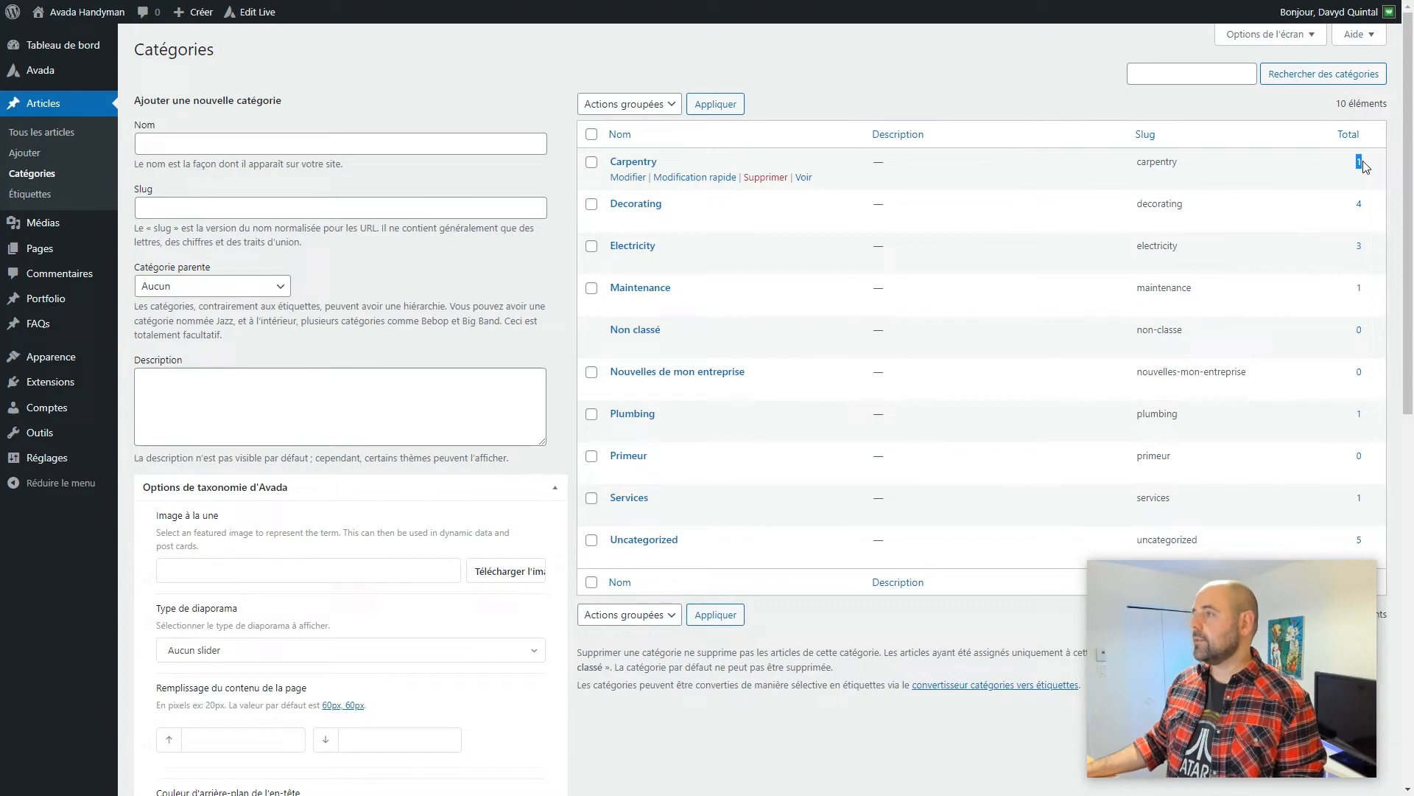
double_click(1360, 203)
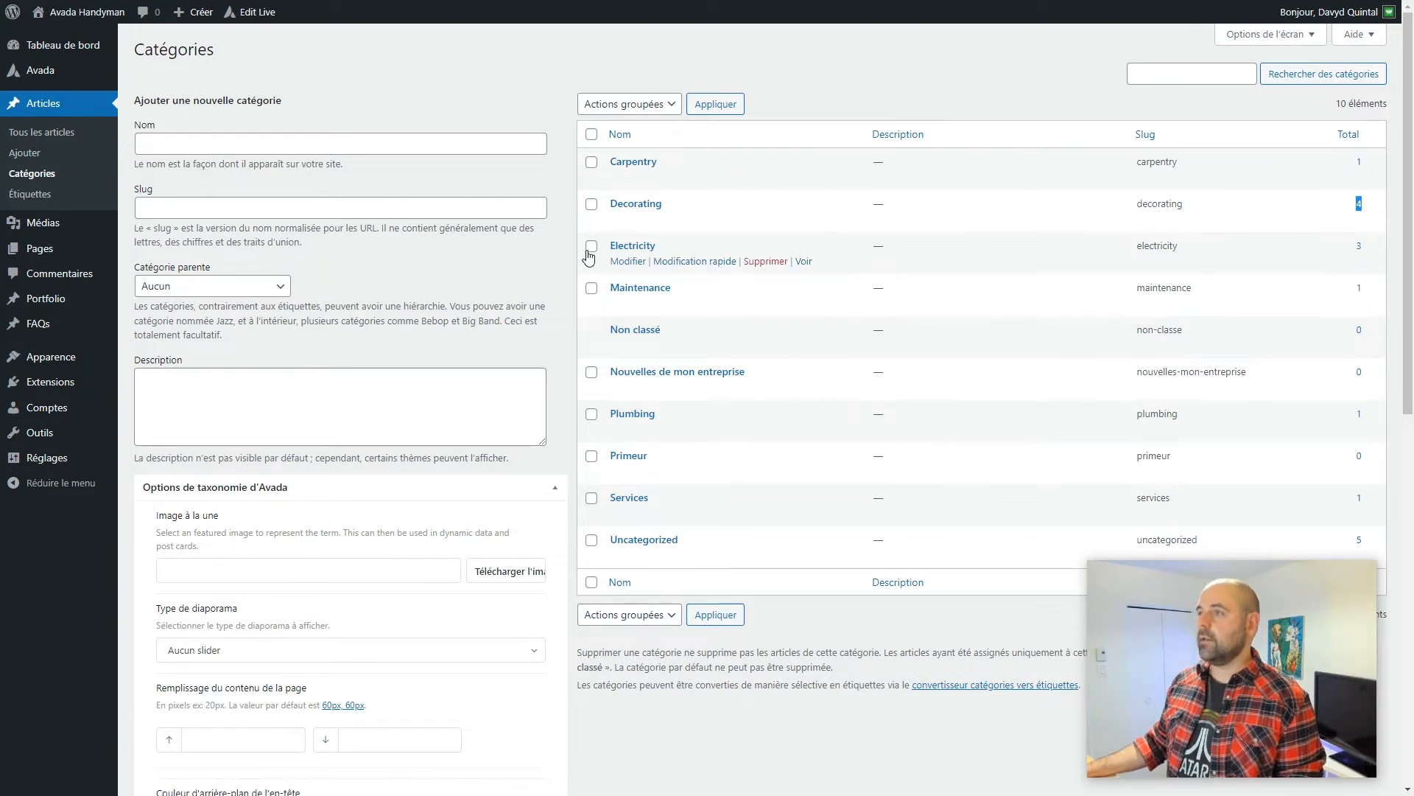
double_click(1359, 245)
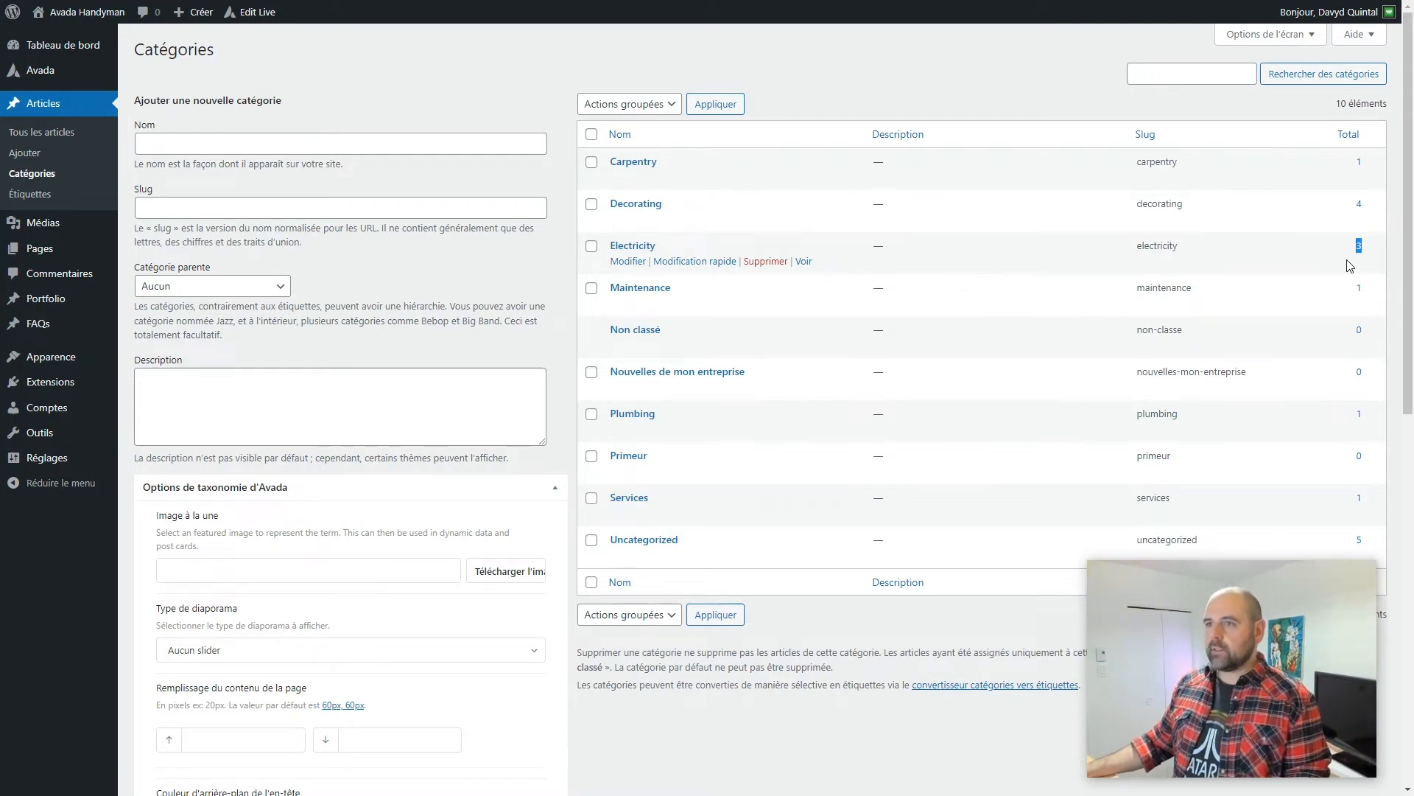
left_click(36, 200)
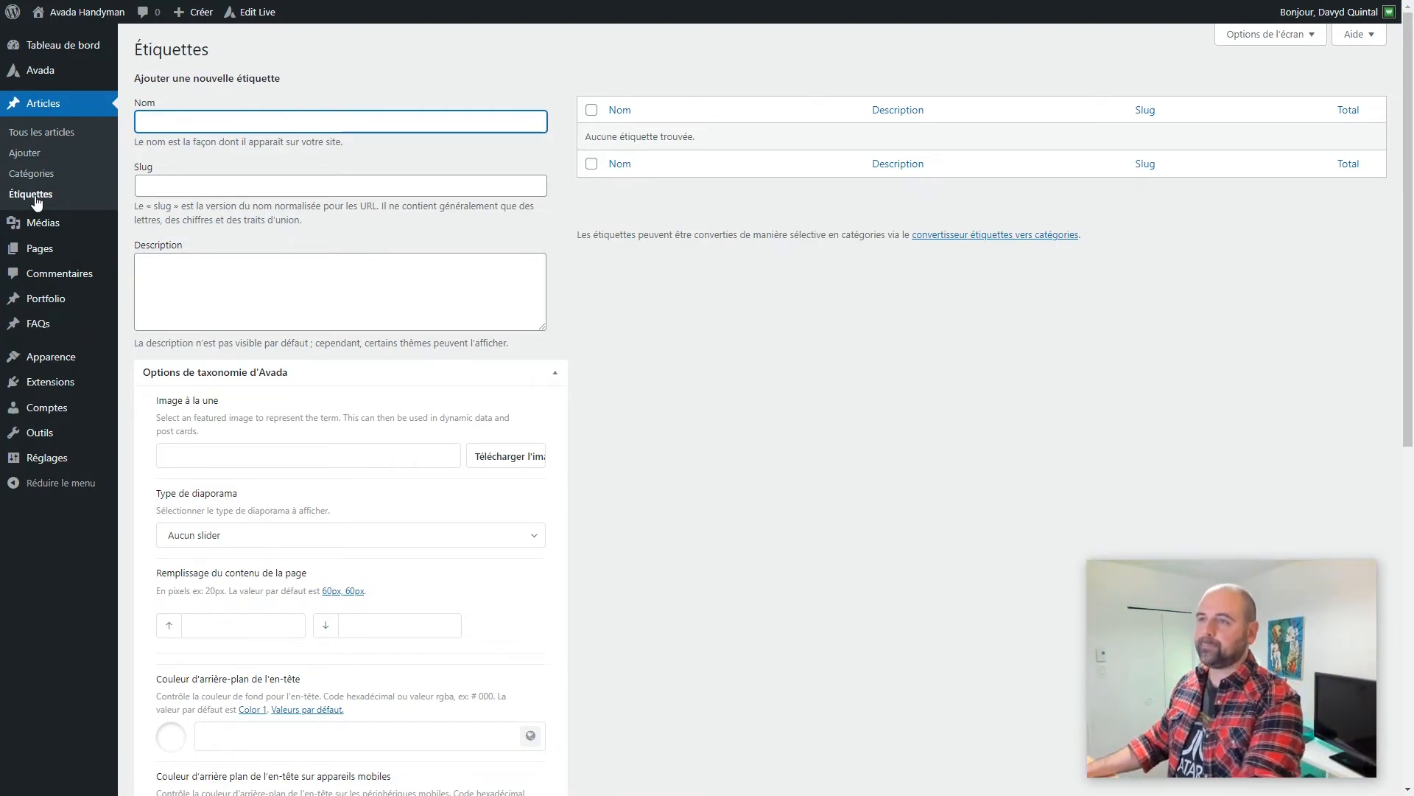
Step: Return to the list of all articles and create a new article with the Gutenberg Editor
left_click(56, 133)
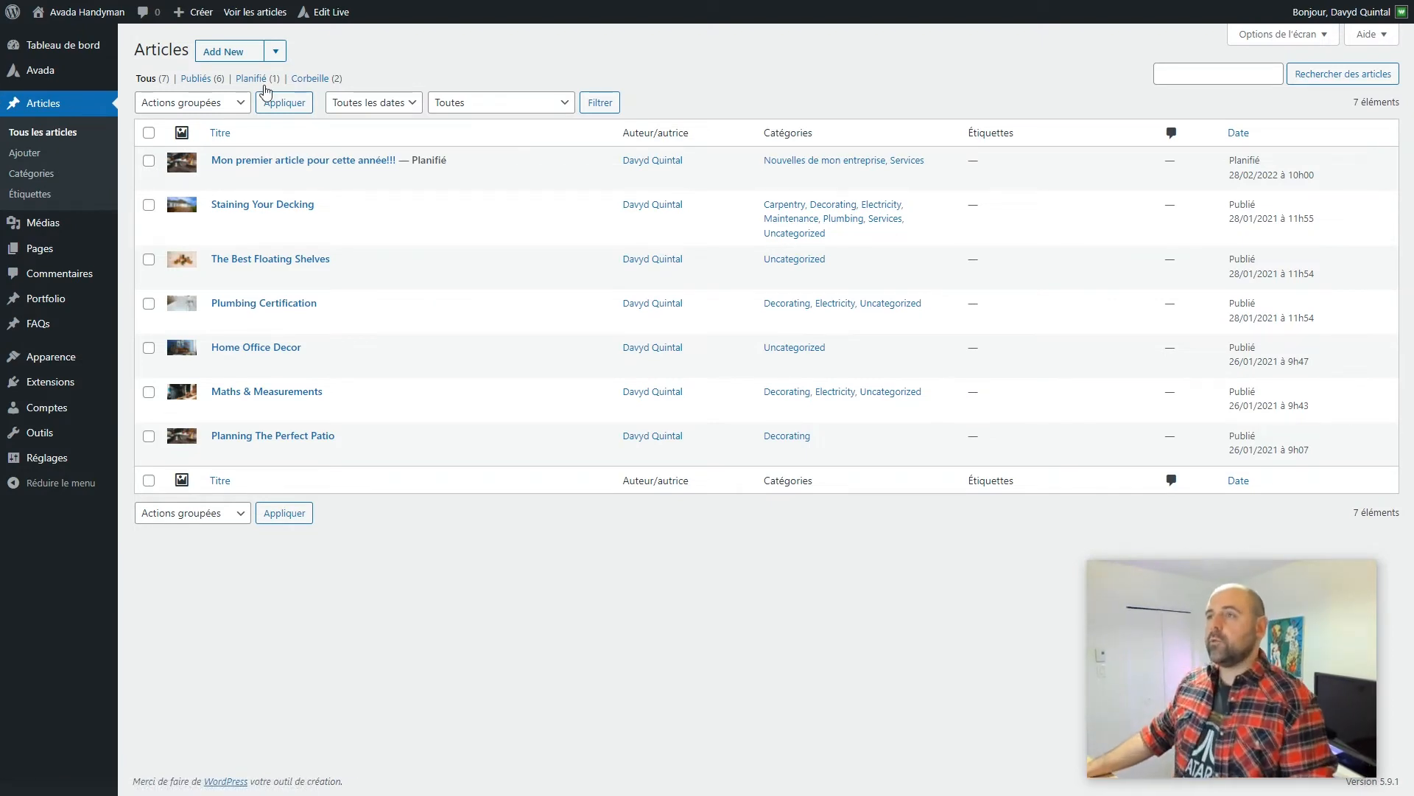
left_click(274, 55)
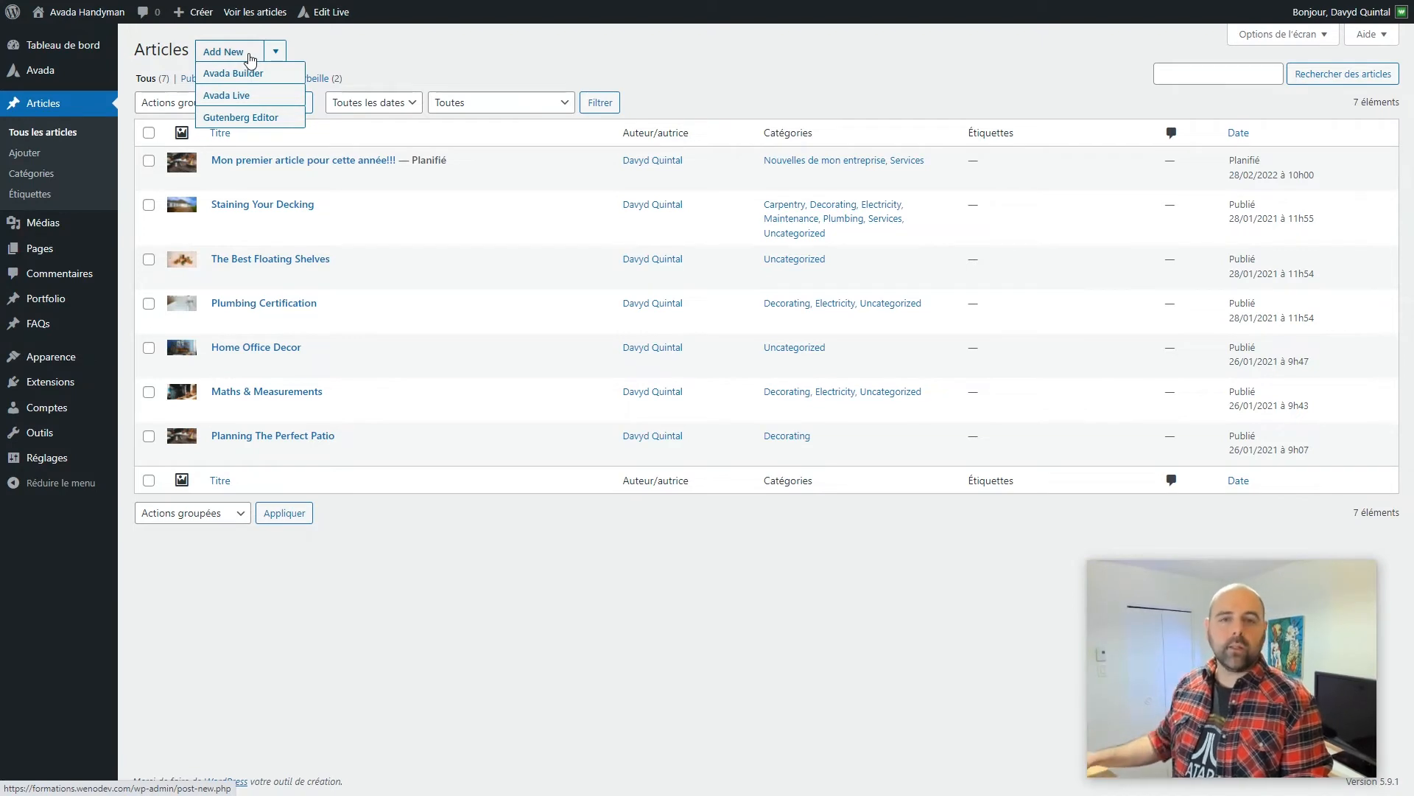
left_click(235, 120)
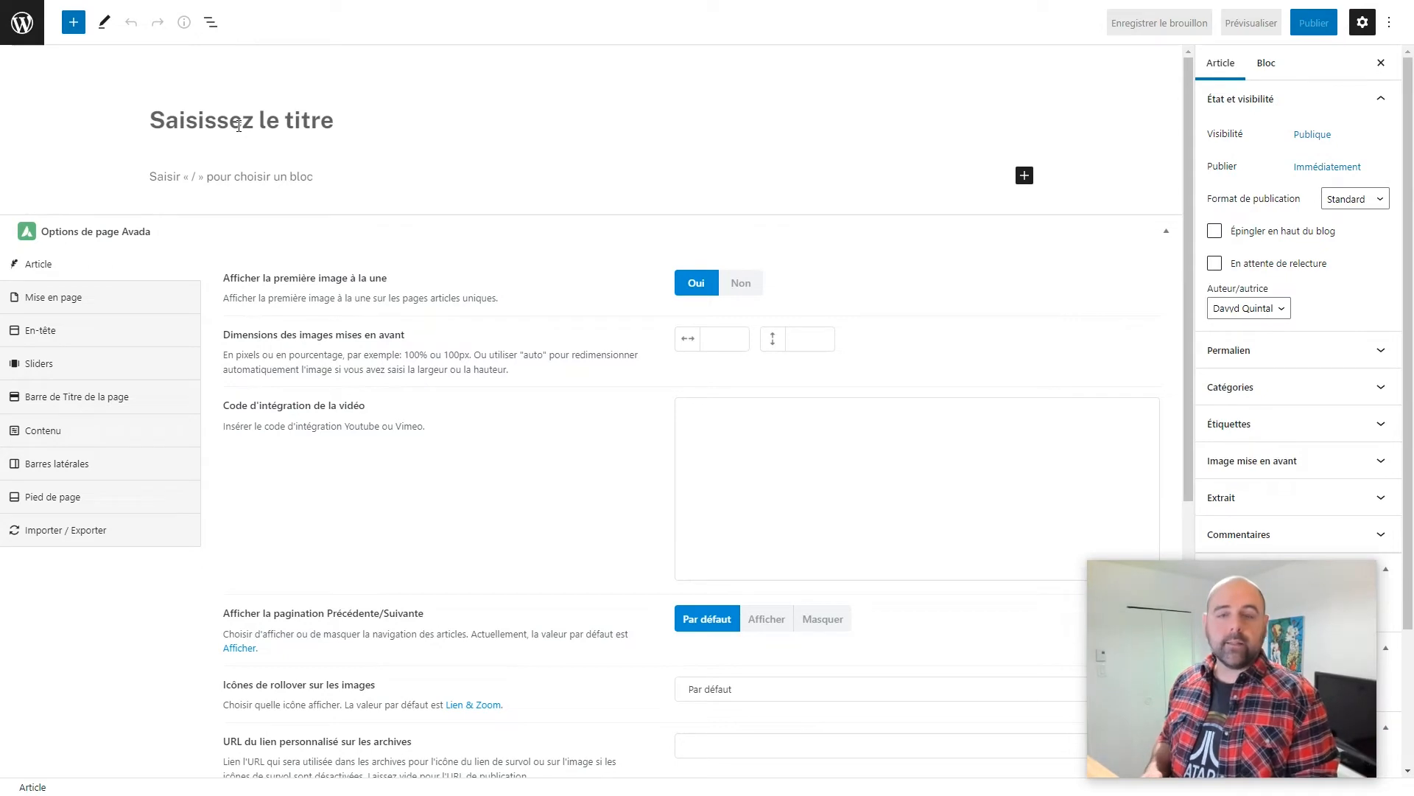
Step: Title the new article "Mon deuxième article d'aujourd'hui !!!"
type("Mn dei")
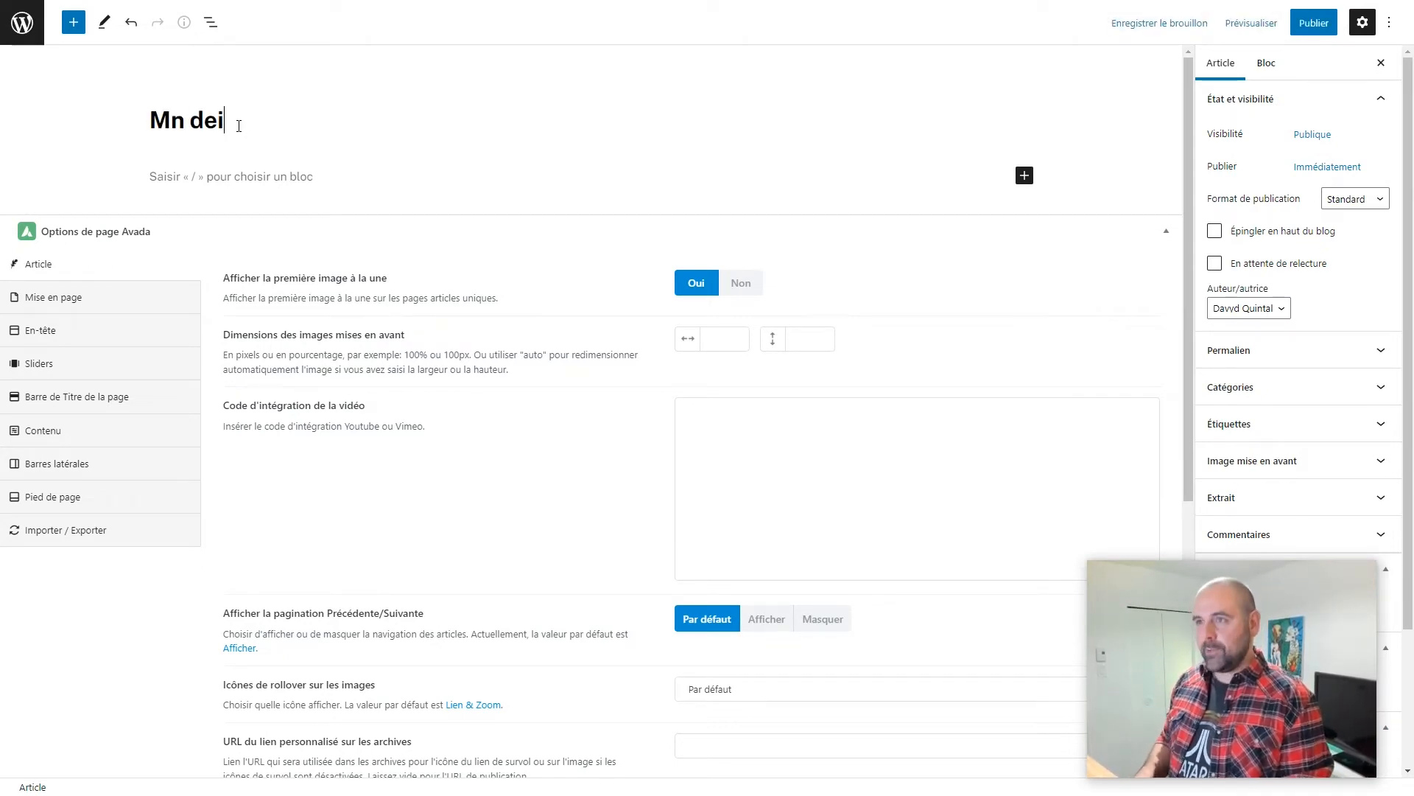
key("BackSpace")
type("u")
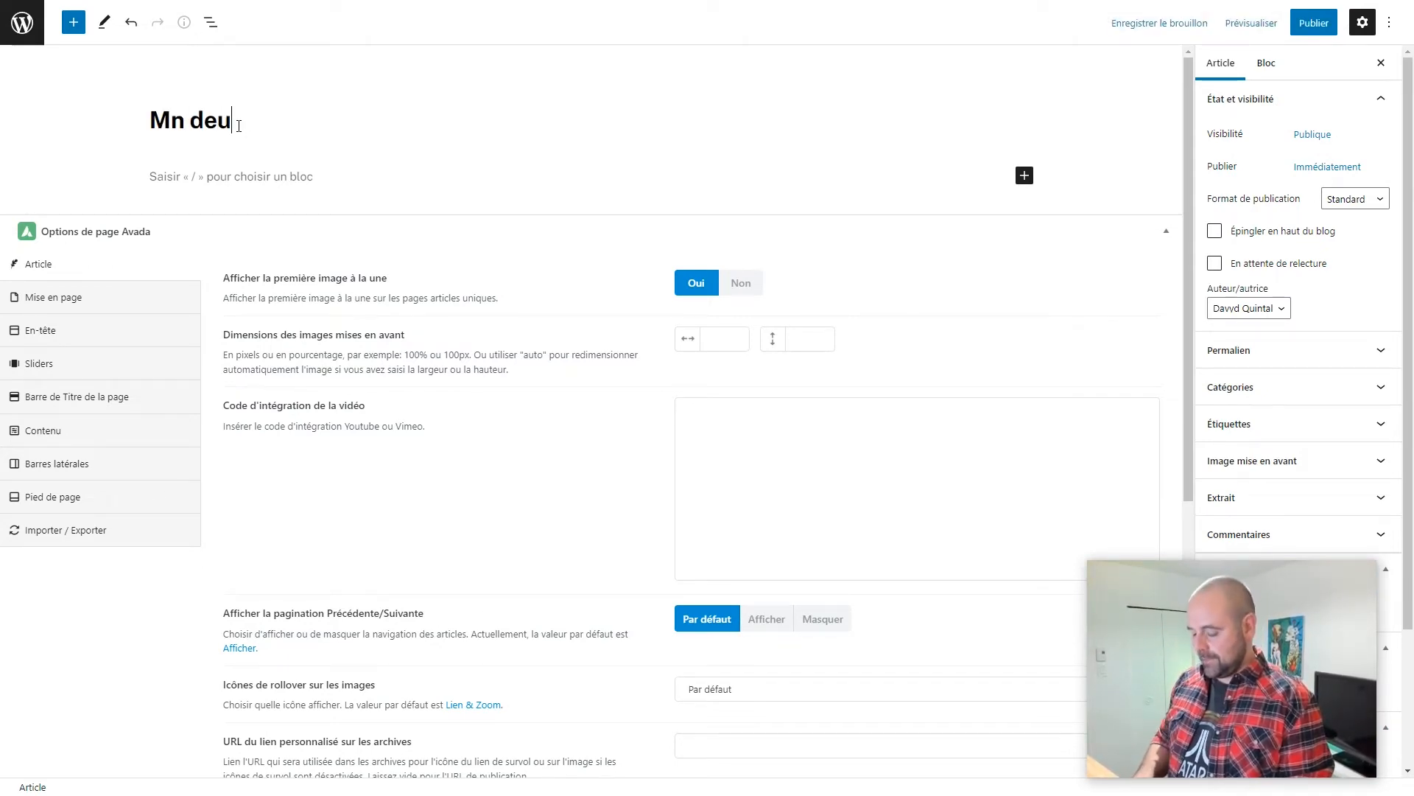
type("xième artil")
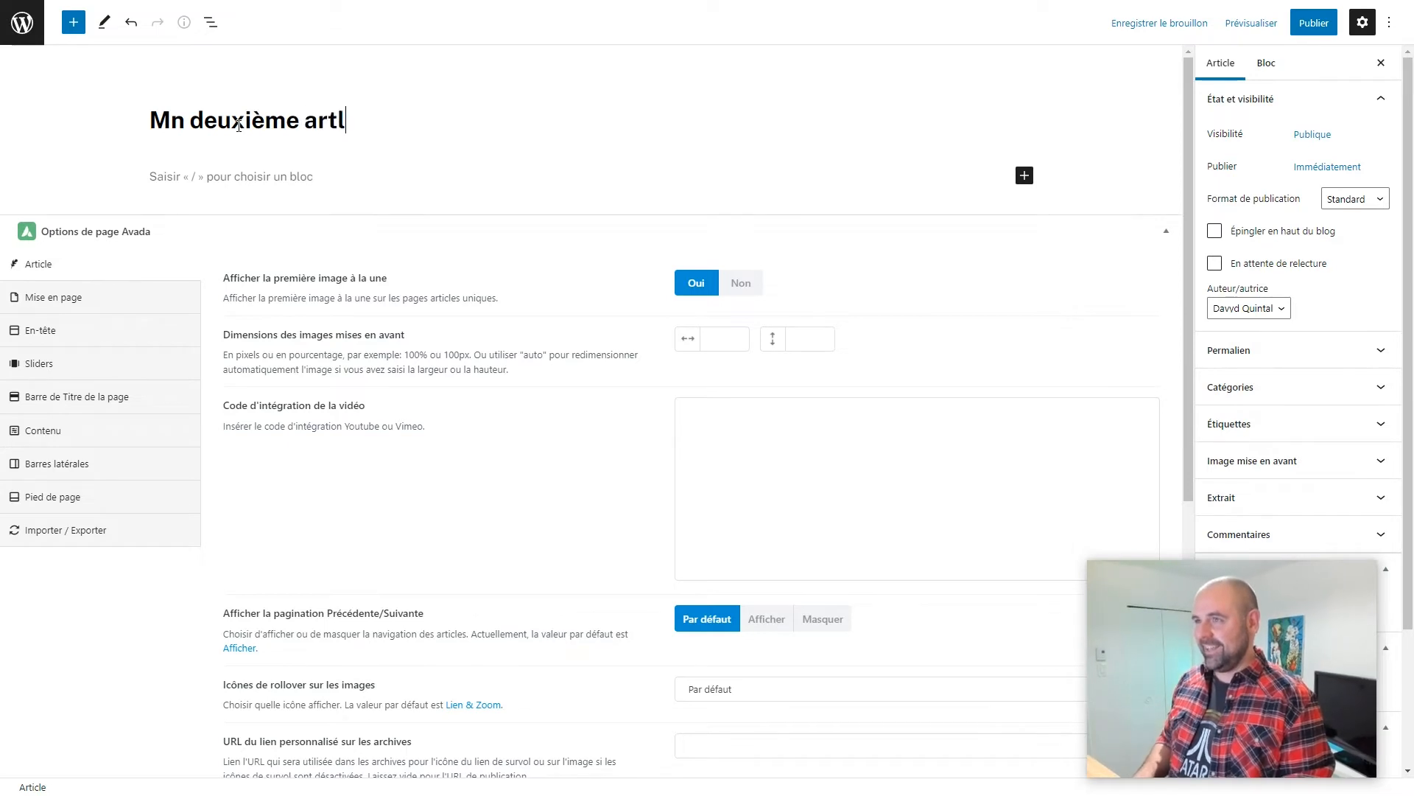
type("cle d'ajou")
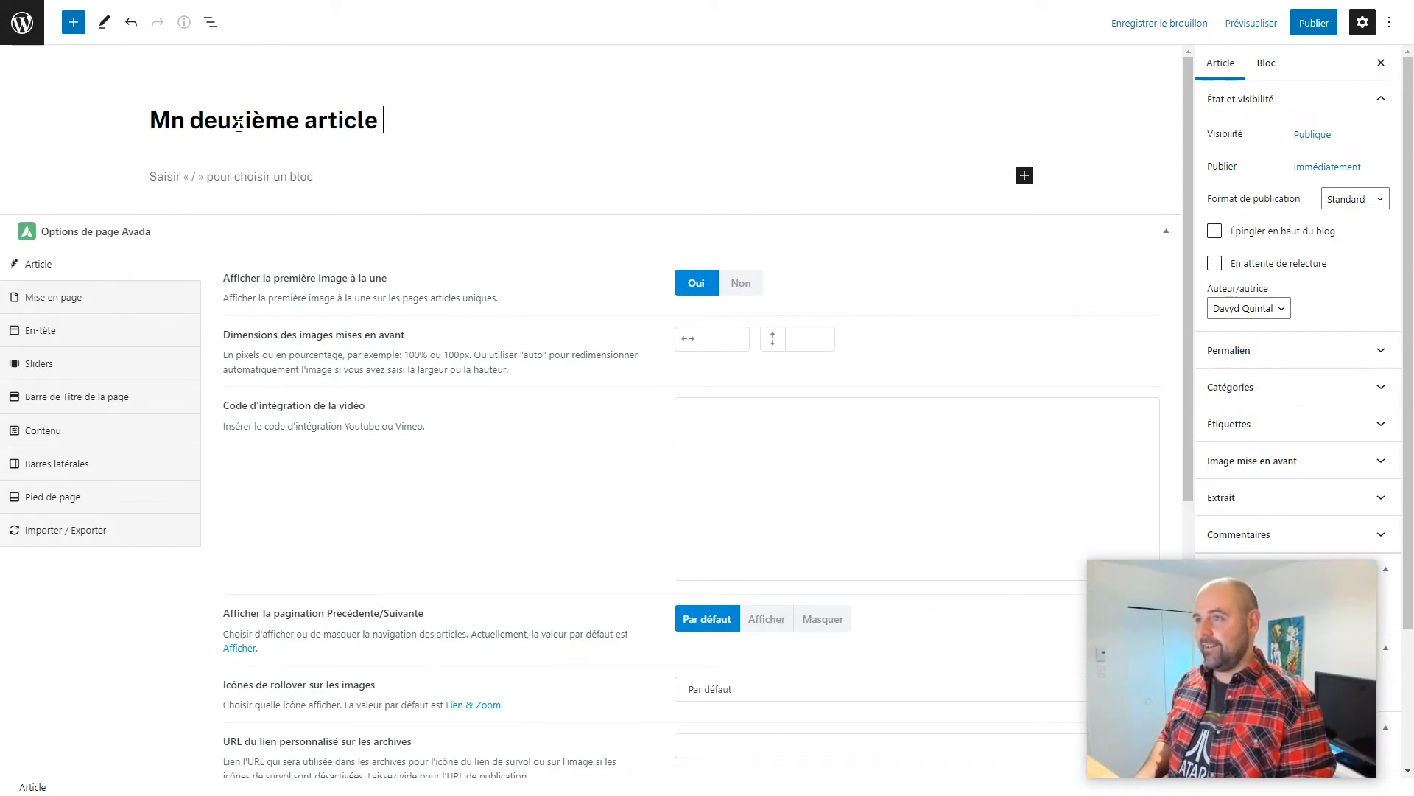
key("BackSpace")
key("BackSpace")
key("BackSpace")
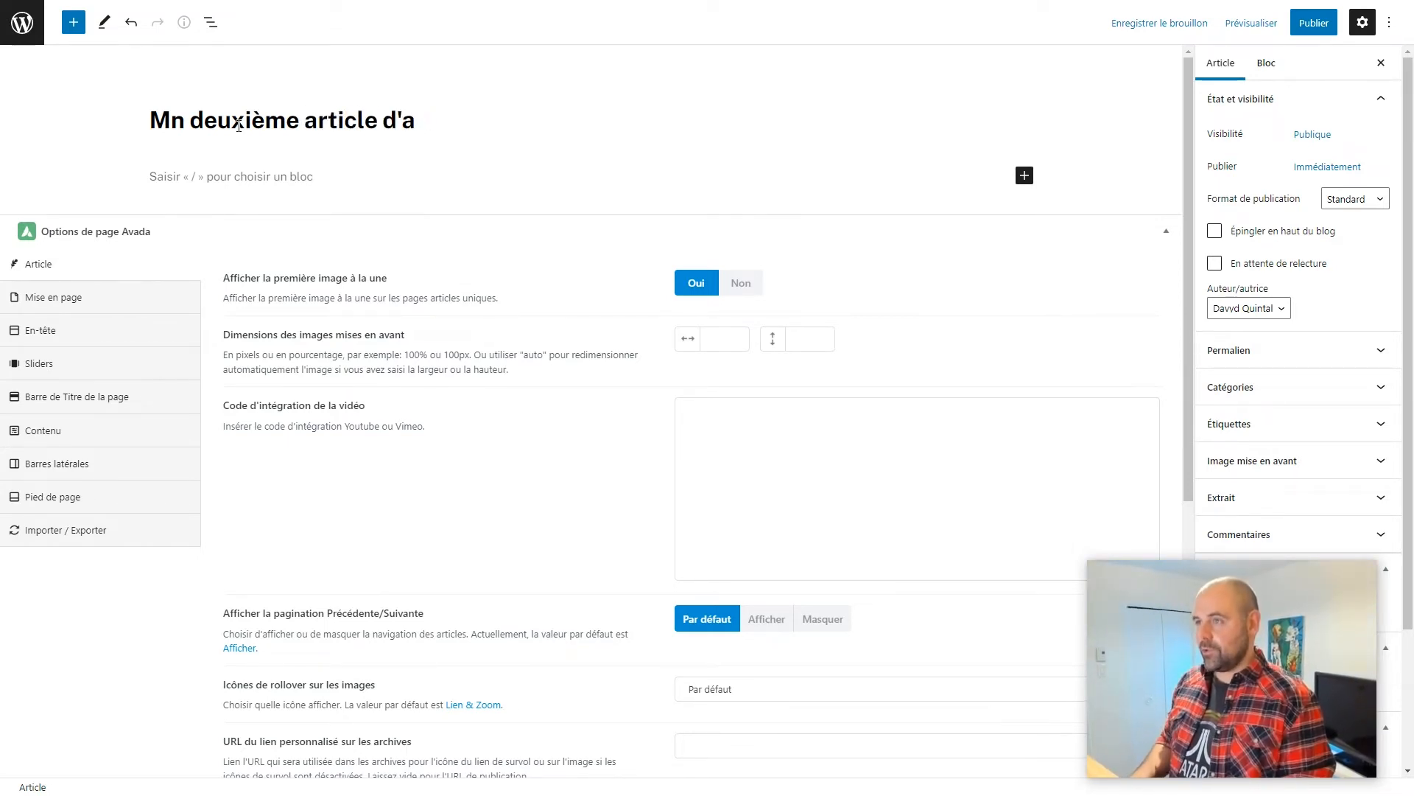
type("ujourd'hui !!")
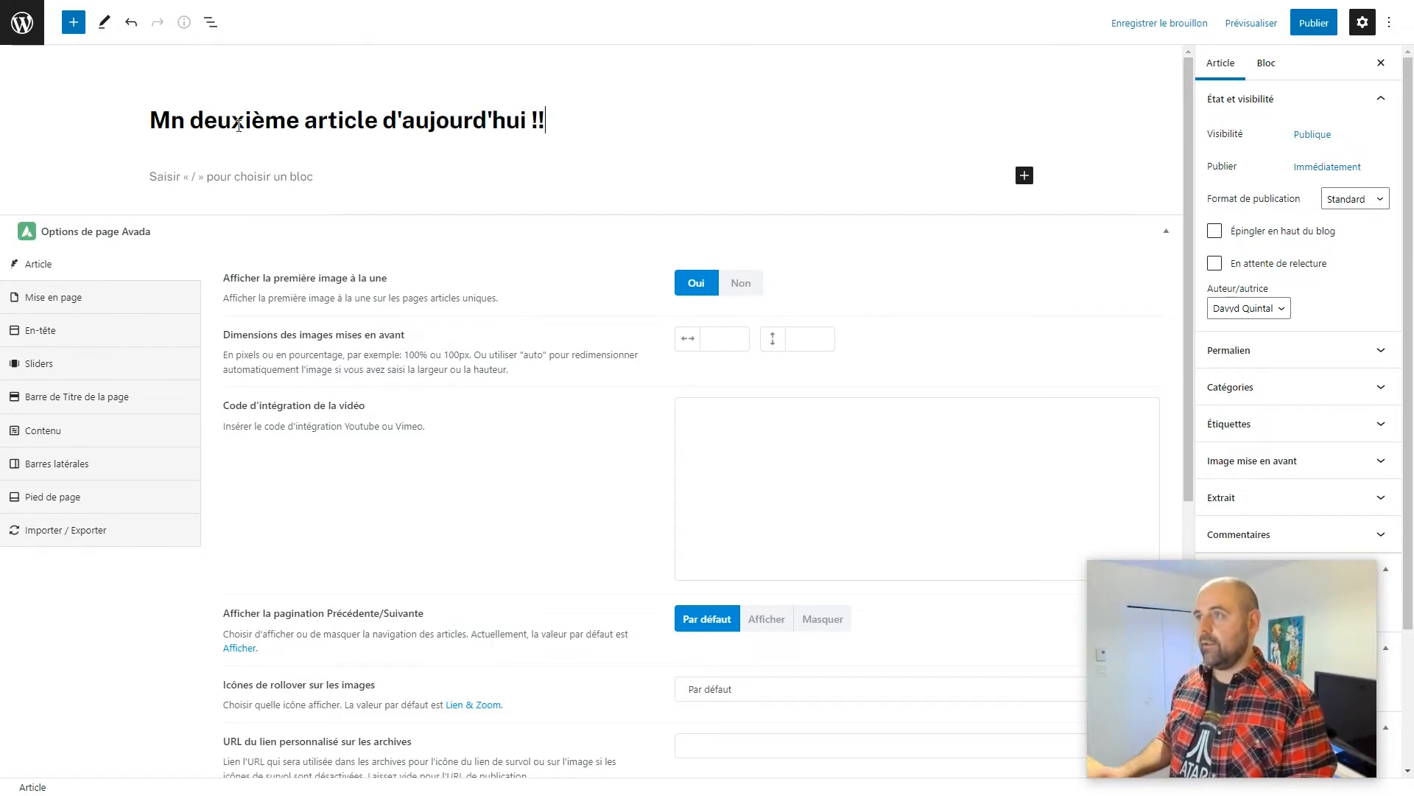
type("!")
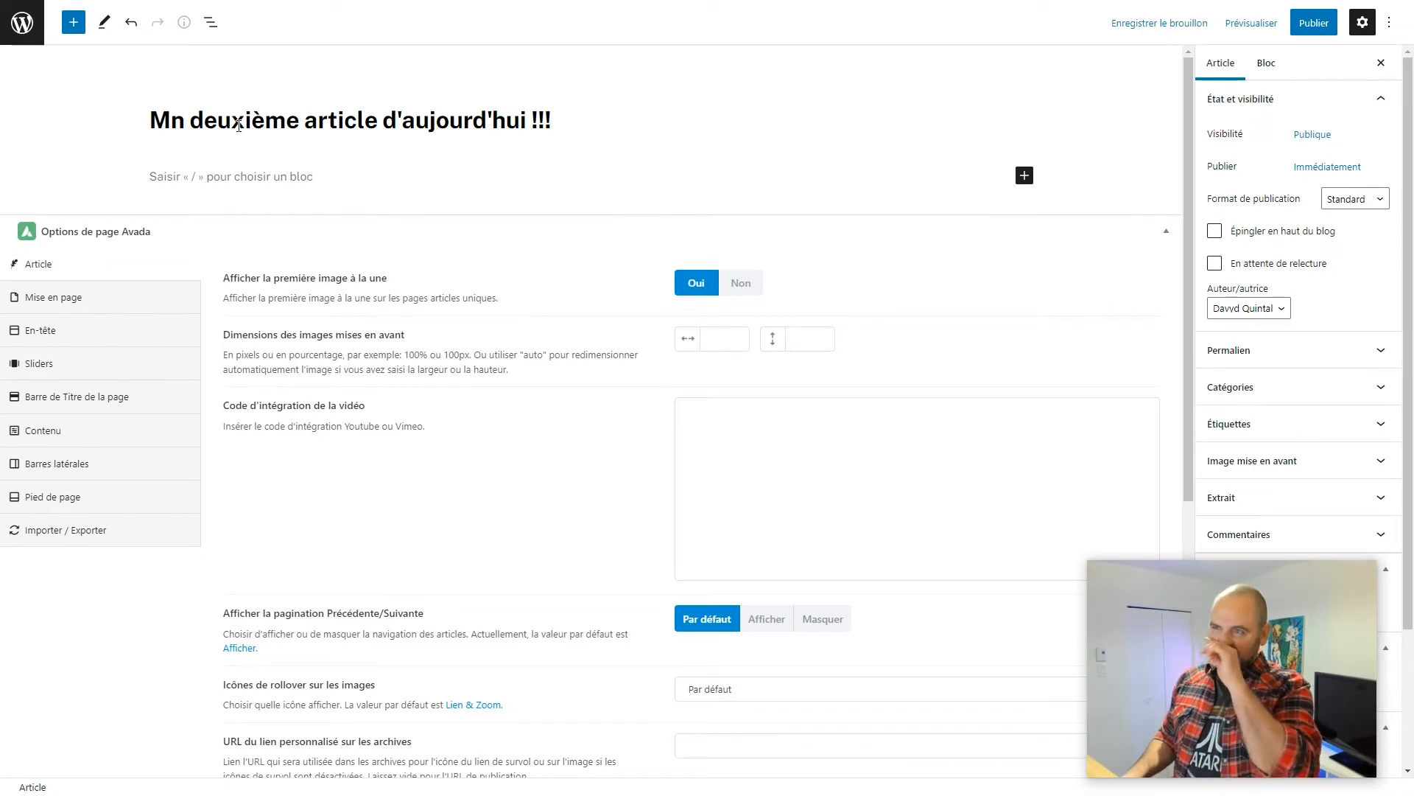
key("Home")
key("Right")
type("o")
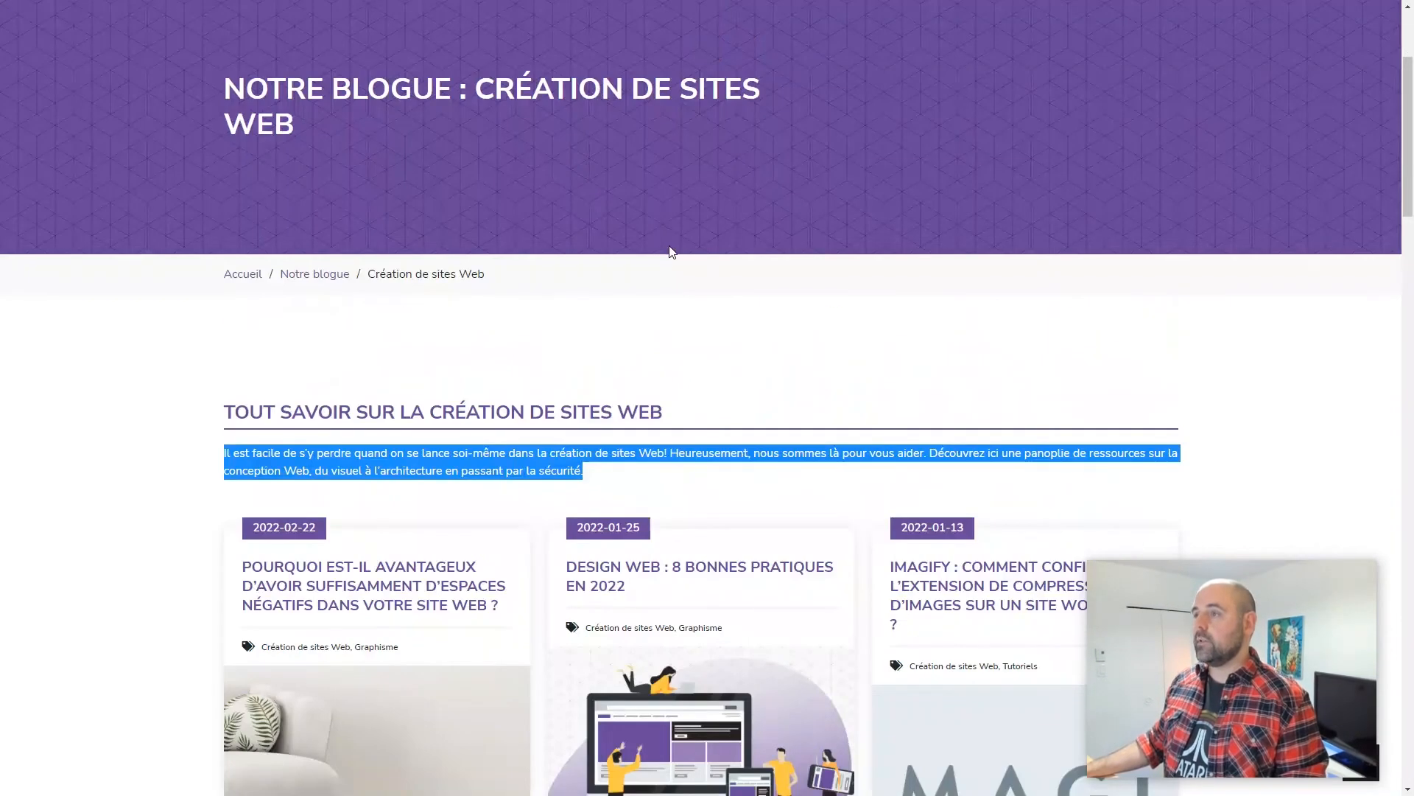
Step: Switch to the Wenovio blog and examine the title area of the article "Design Web : 8 bonnes pratiques en 2022"
left_click(725, 700)
scroll(898, 431, "down", 1)
scroll(898, 431, "up", 1)
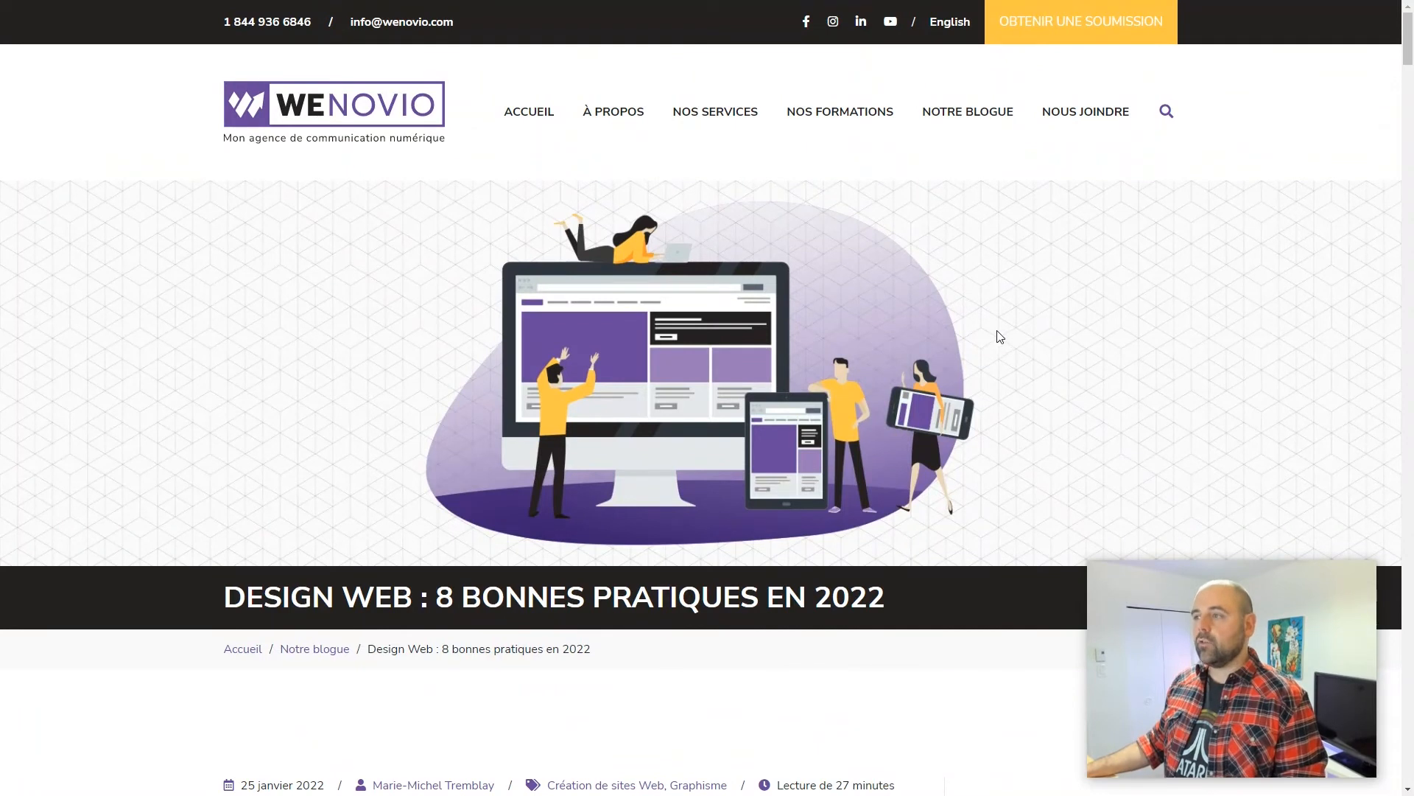
left_click_drag(227, 593, 480, 606)
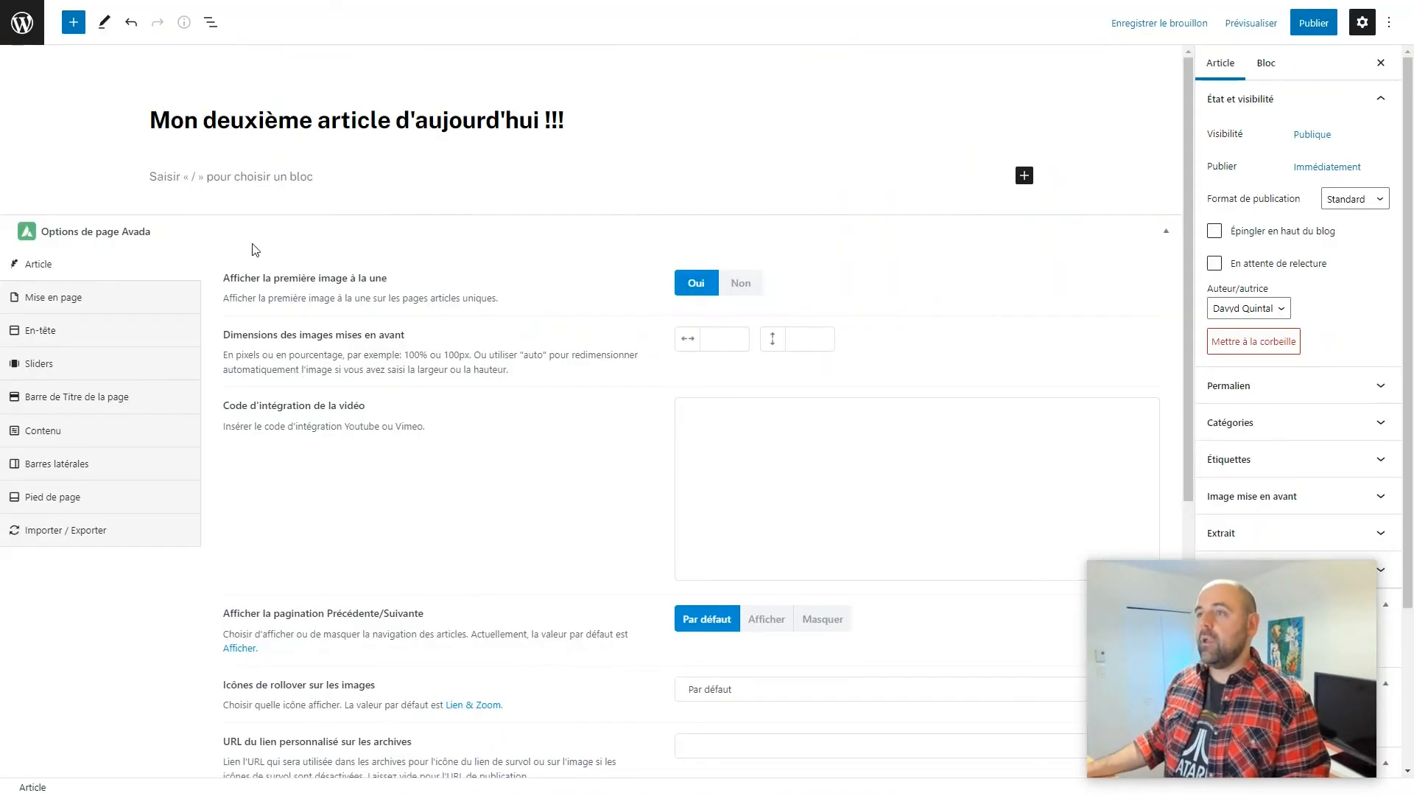
left_click(193, 176)
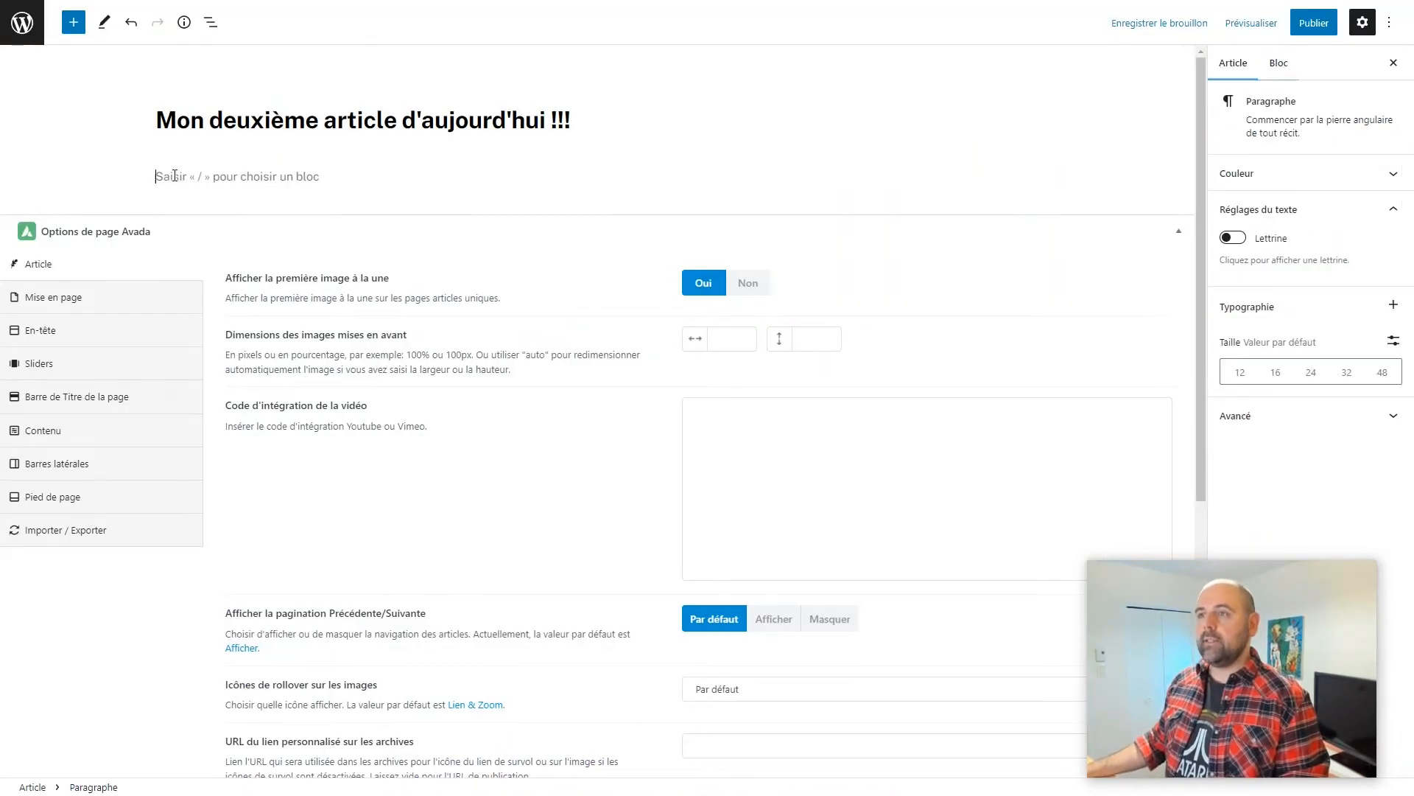
type("fdsfsdf")
key("BackSpace")
key("BackSpace")
key("BackSpace")
key("BackSpace")
key("BackSpace")
key("BackSpace")
key("BackSpace")
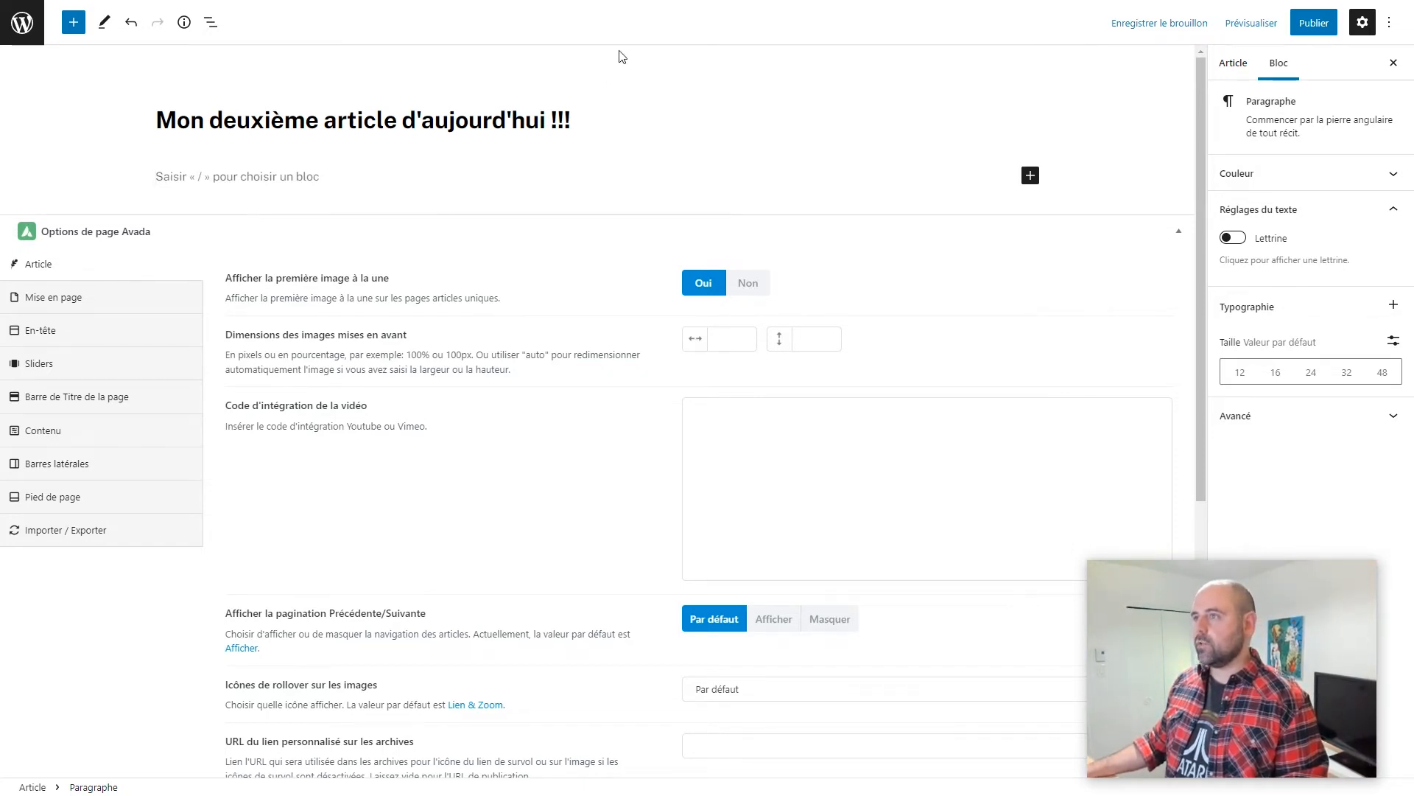
Step: Copy the five generated paragraphs from the Lorem Ipsum site and paste them into the WordPress article's body
key("ctrl+Tab")
key("ctrl+Tab")
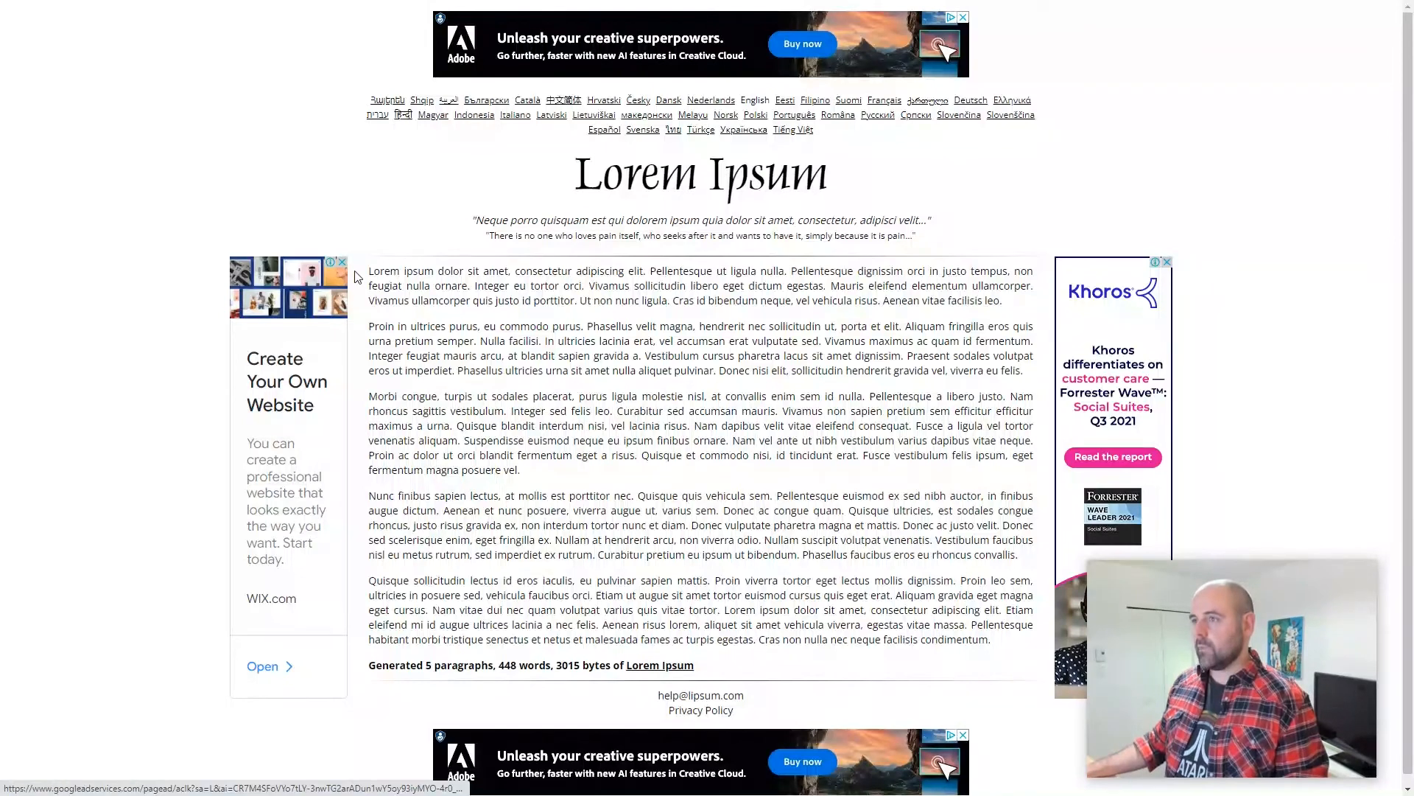
left_click_drag(368, 271, 1007, 638)
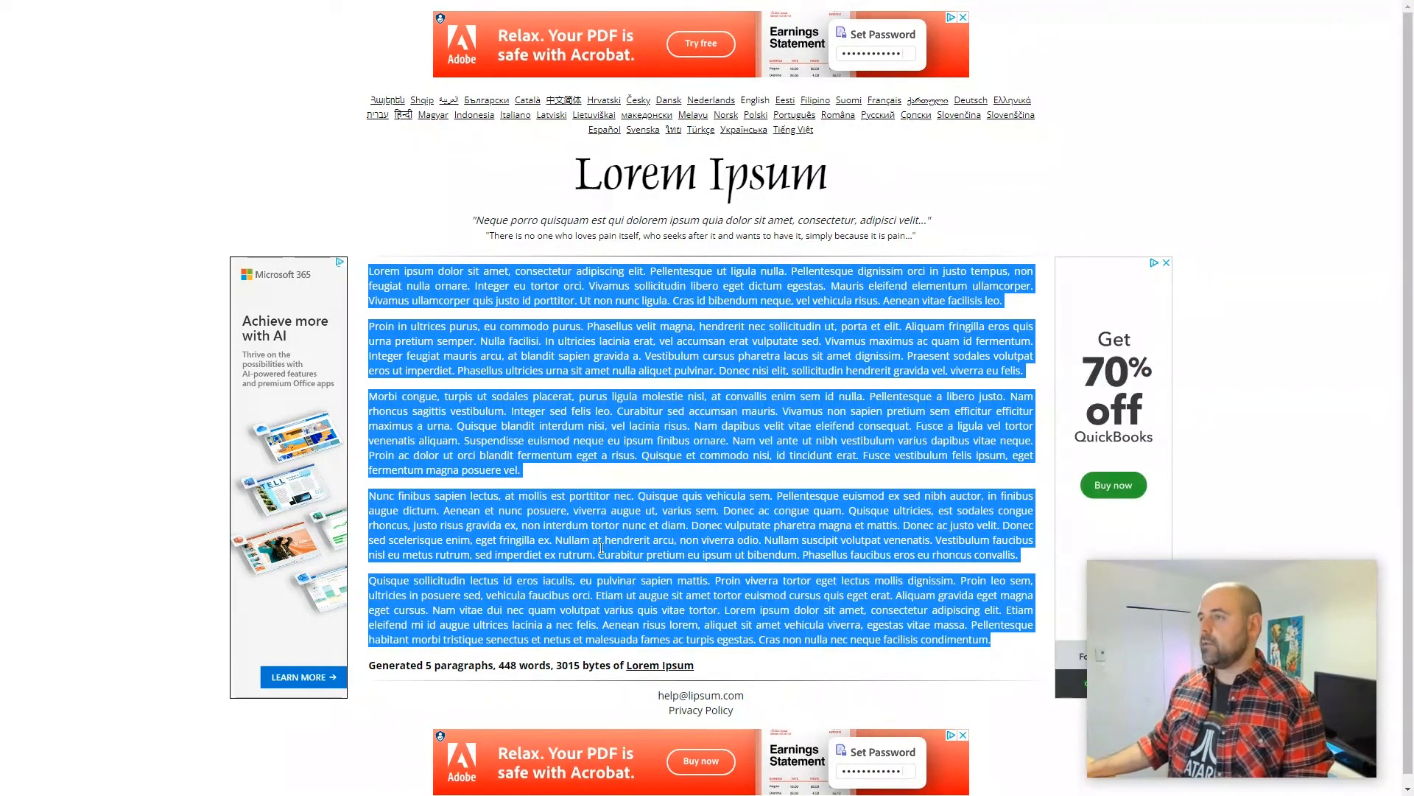
left_click(576, 359)
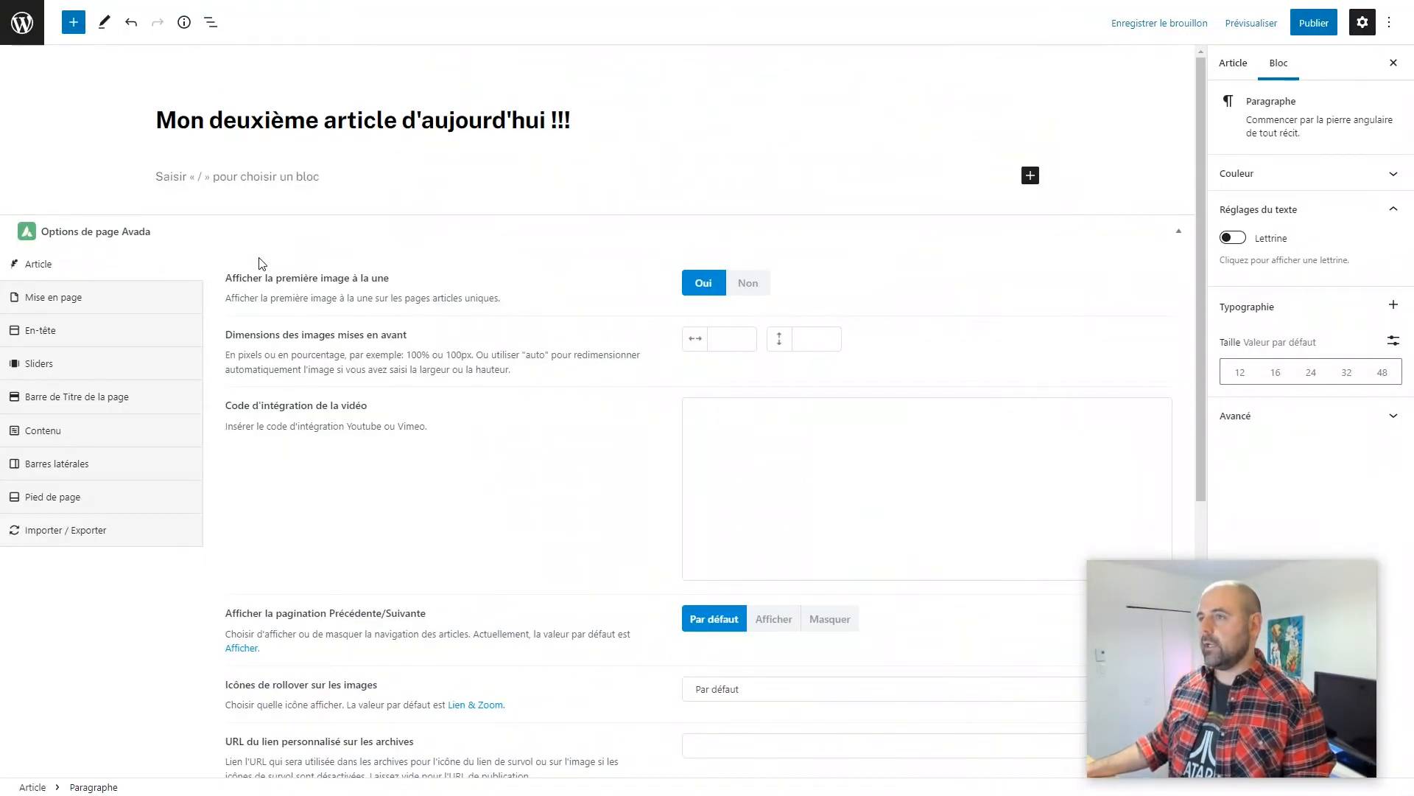
right_click(180, 177)
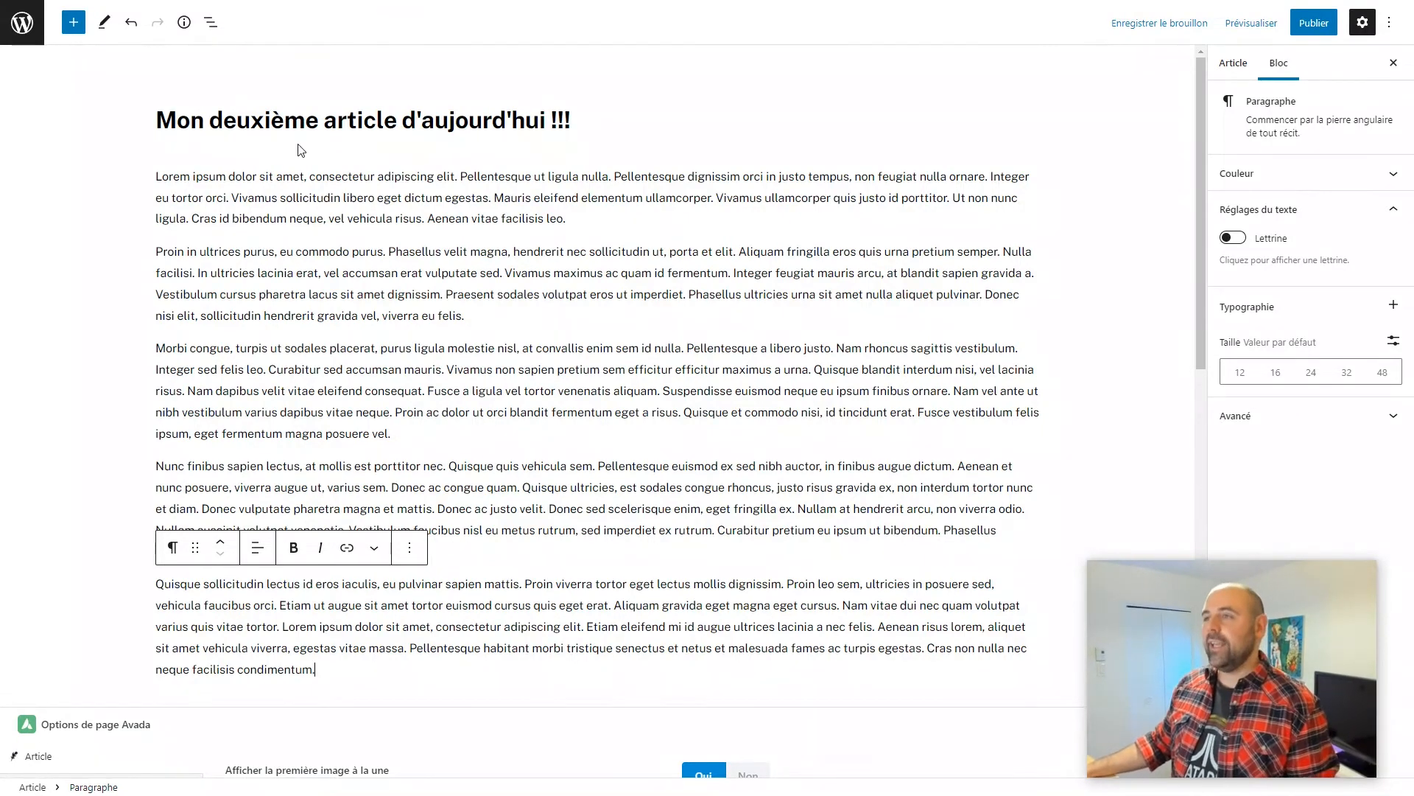
Step: Move the paragraph beginning "Nunc finibus sapien lectus" up one place, above the "Morbi congue" paragraph
left_click(285, 175)
left_click(314, 252)
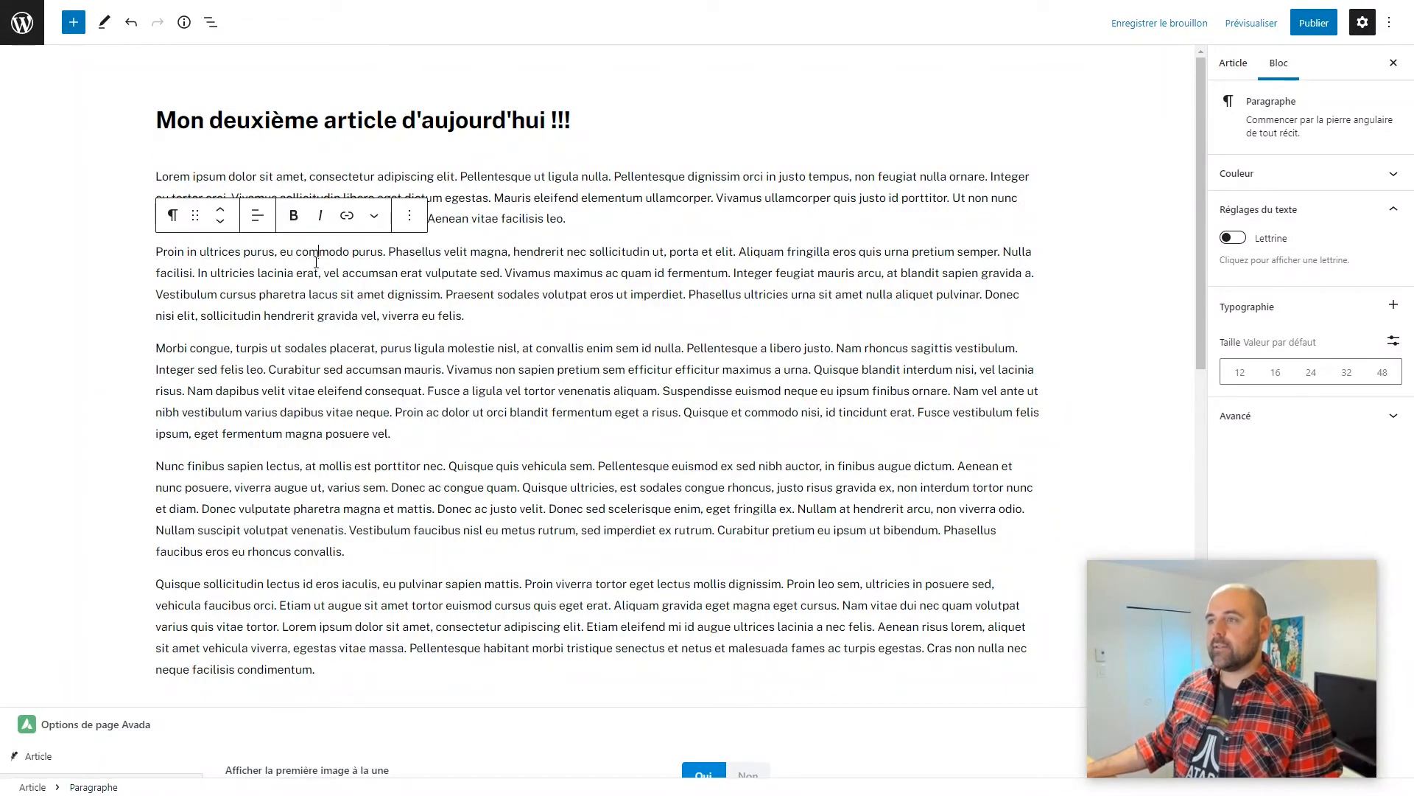
left_click(299, 359)
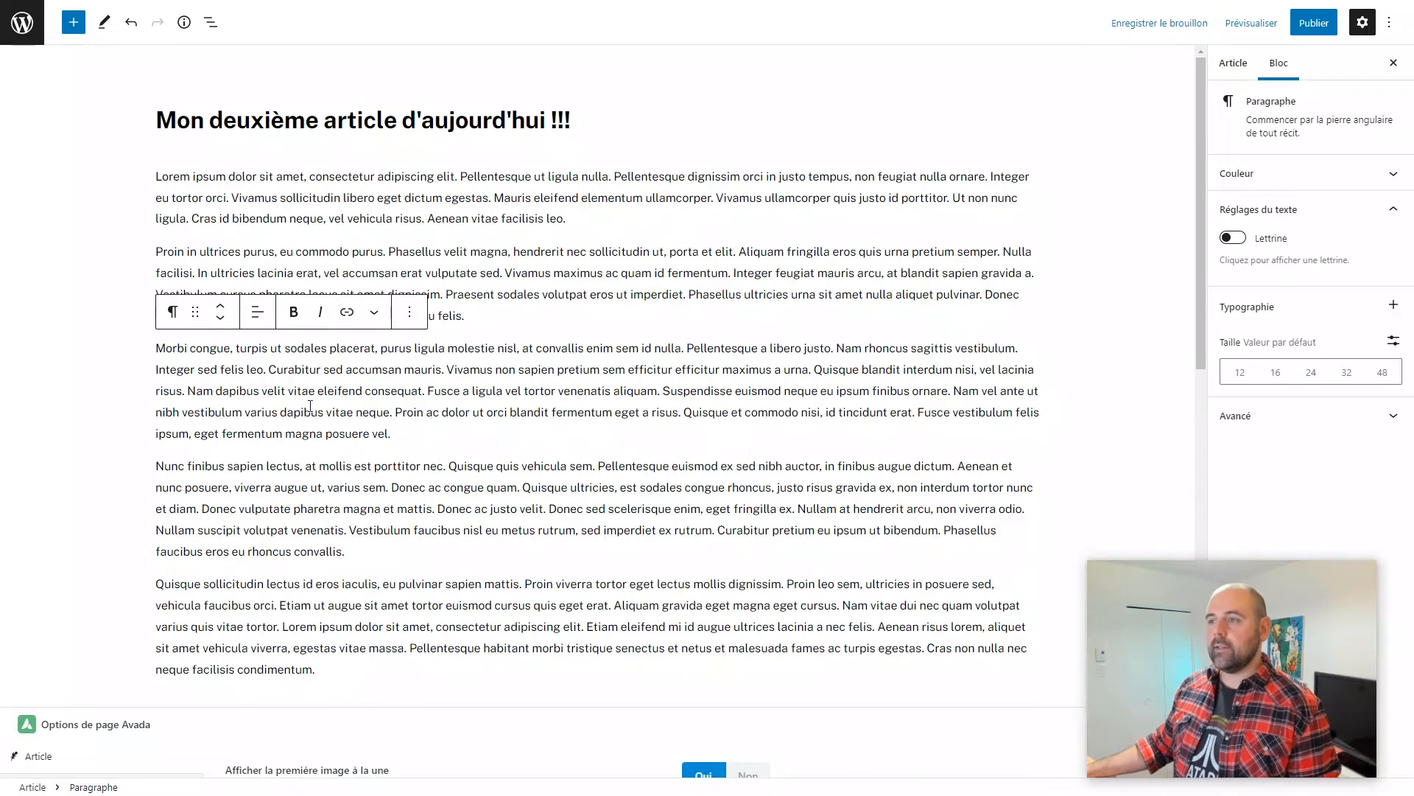
left_click(214, 487)
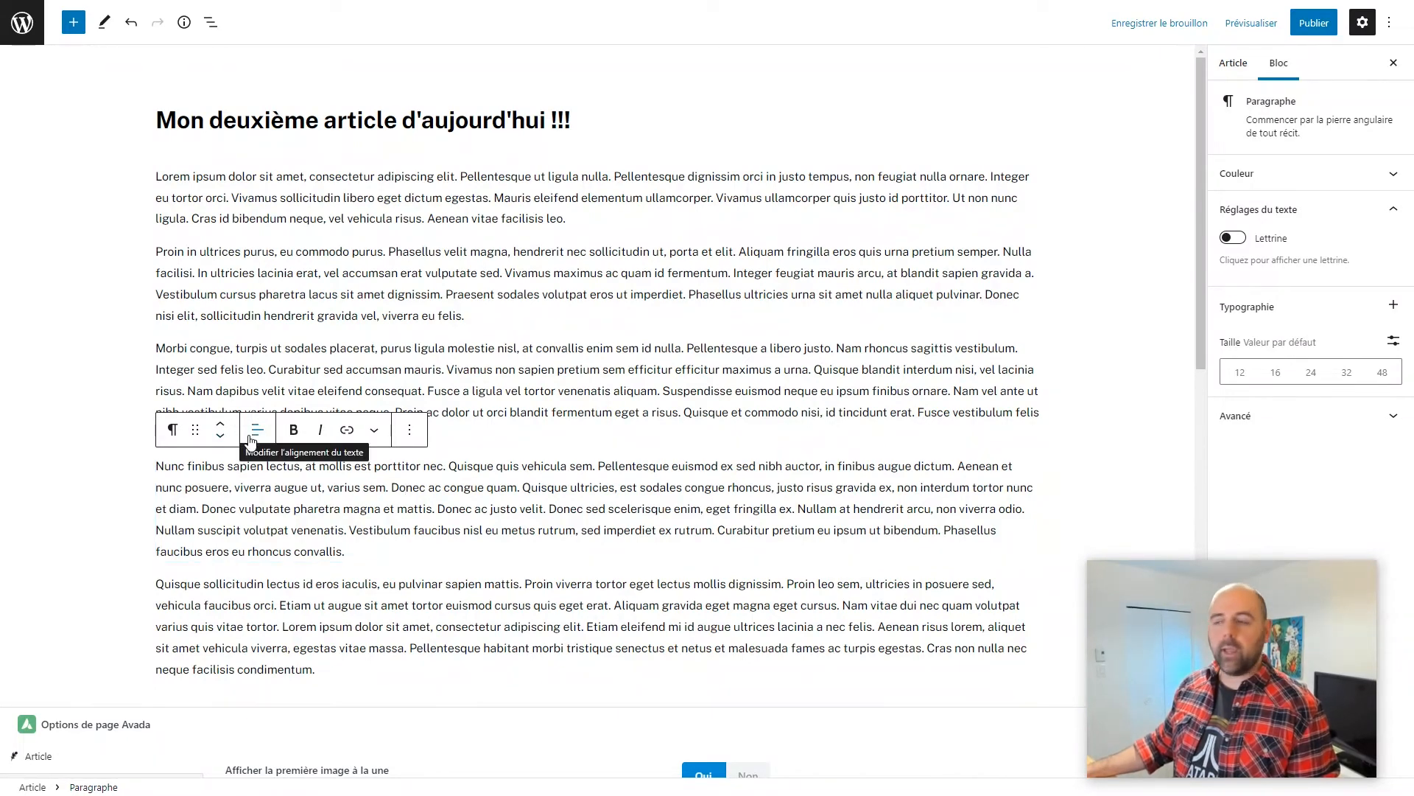
left_click(220, 424)
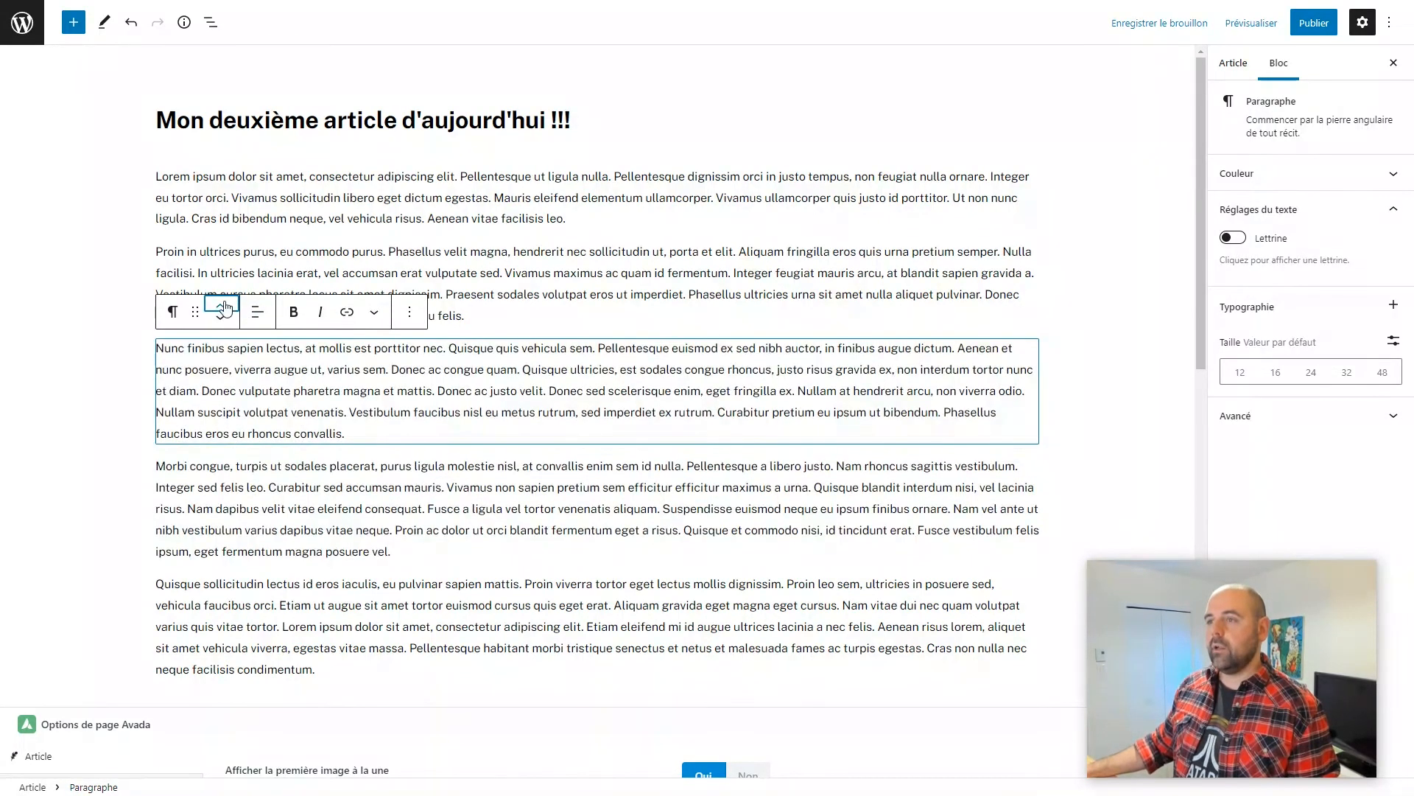
Step: Move the paragraph beginning "Nunc finibus sapien lectus" up one more place, above the "Proin in ultrices purus" paragraph
left_click(221, 331)
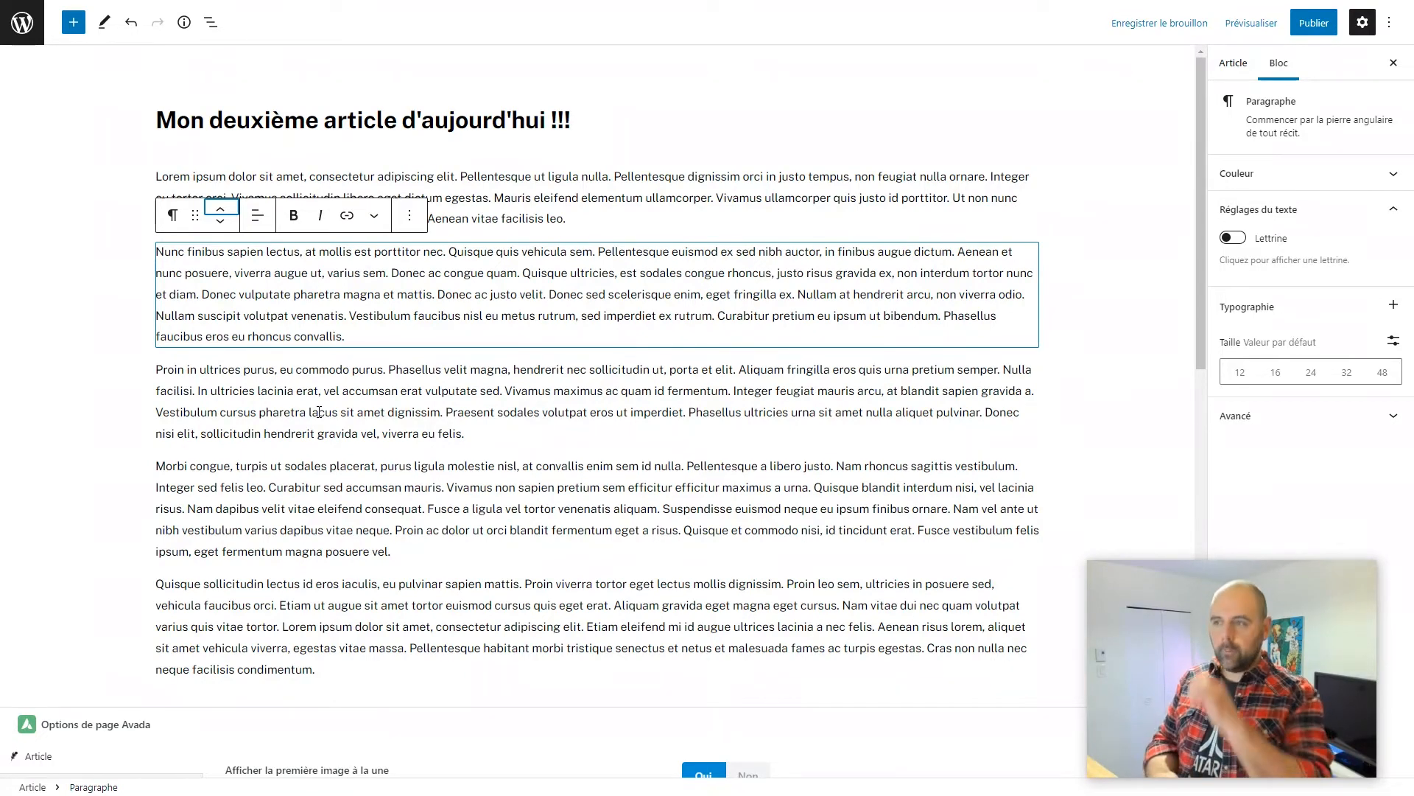
left_click(383, 251)
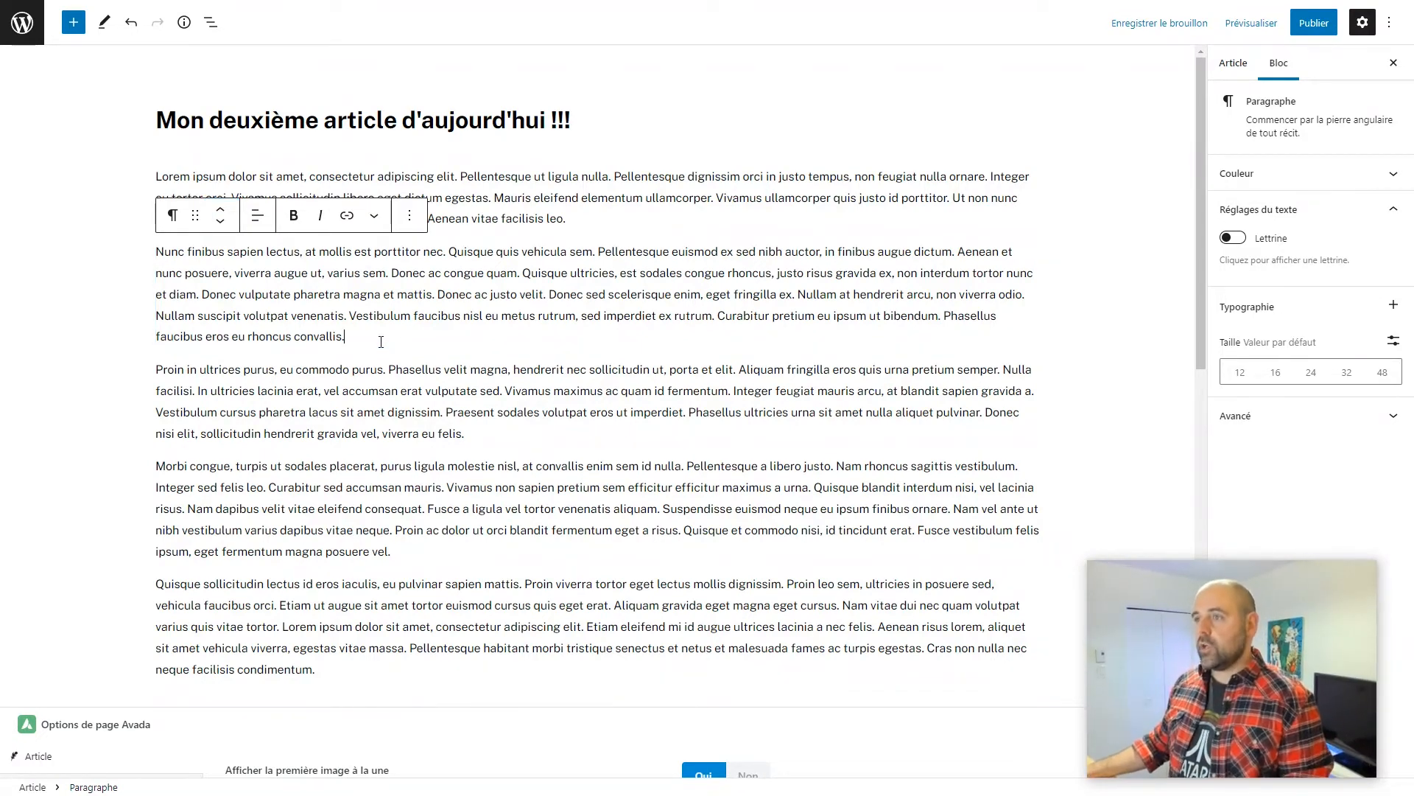
Step: Add the line "Mon sous-titre #1" below the first paragraph and transform it into an H2 heading
left_click(601, 216)
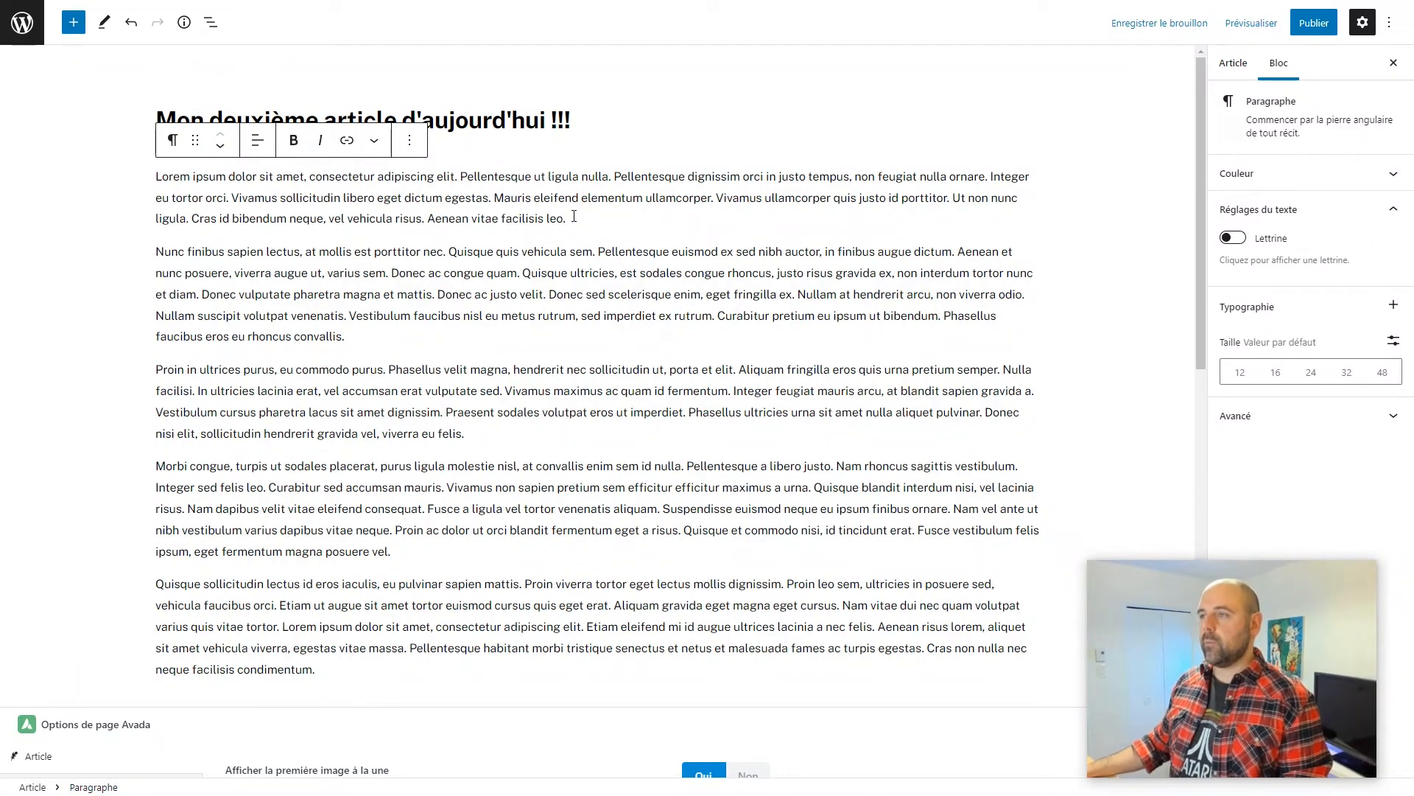
key("Return")
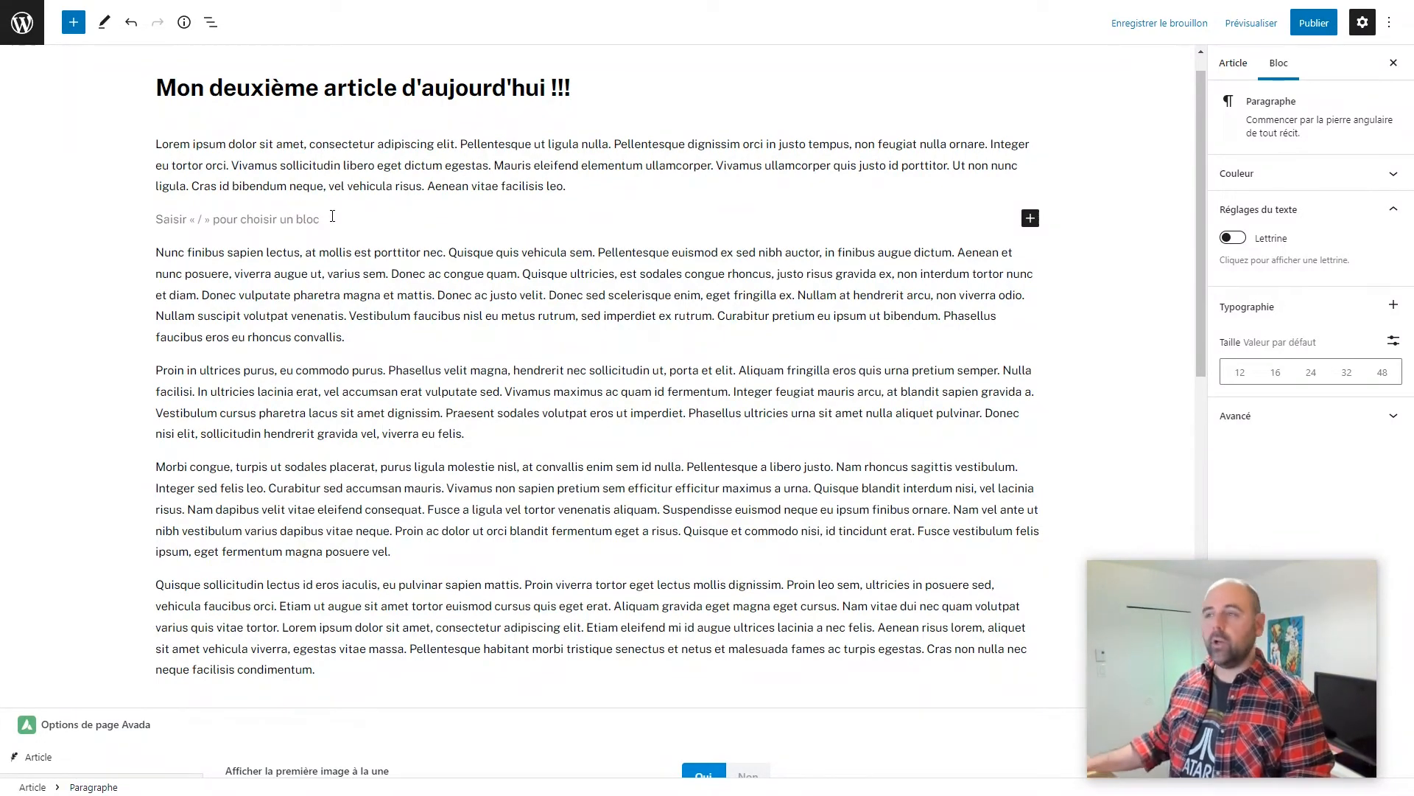
type("Mon d")
key("BackSpace")
key("BackSpace")
key("BackSpace")
key("BackSpace")
key("BackSpace")
type("Mon")
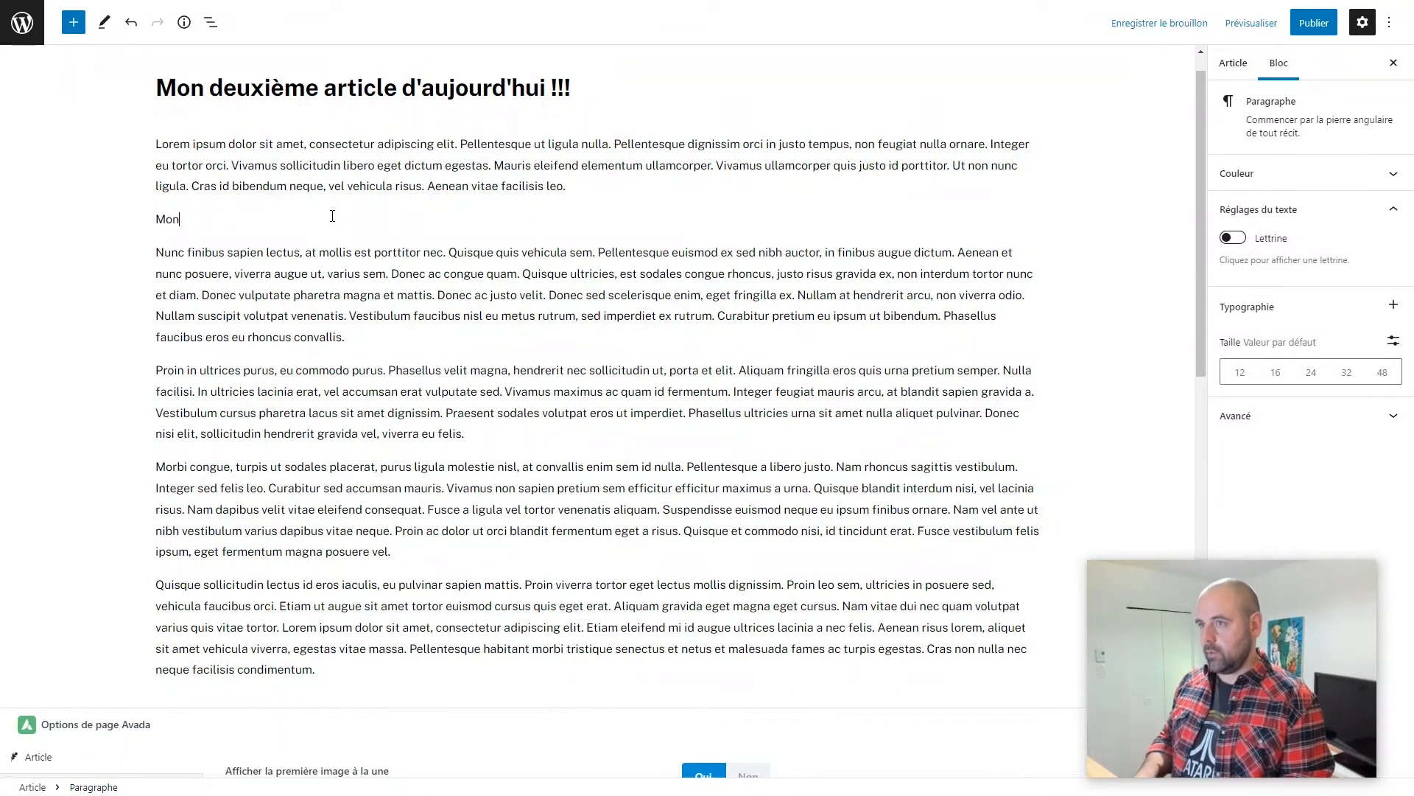
type(" sous-titre #1")
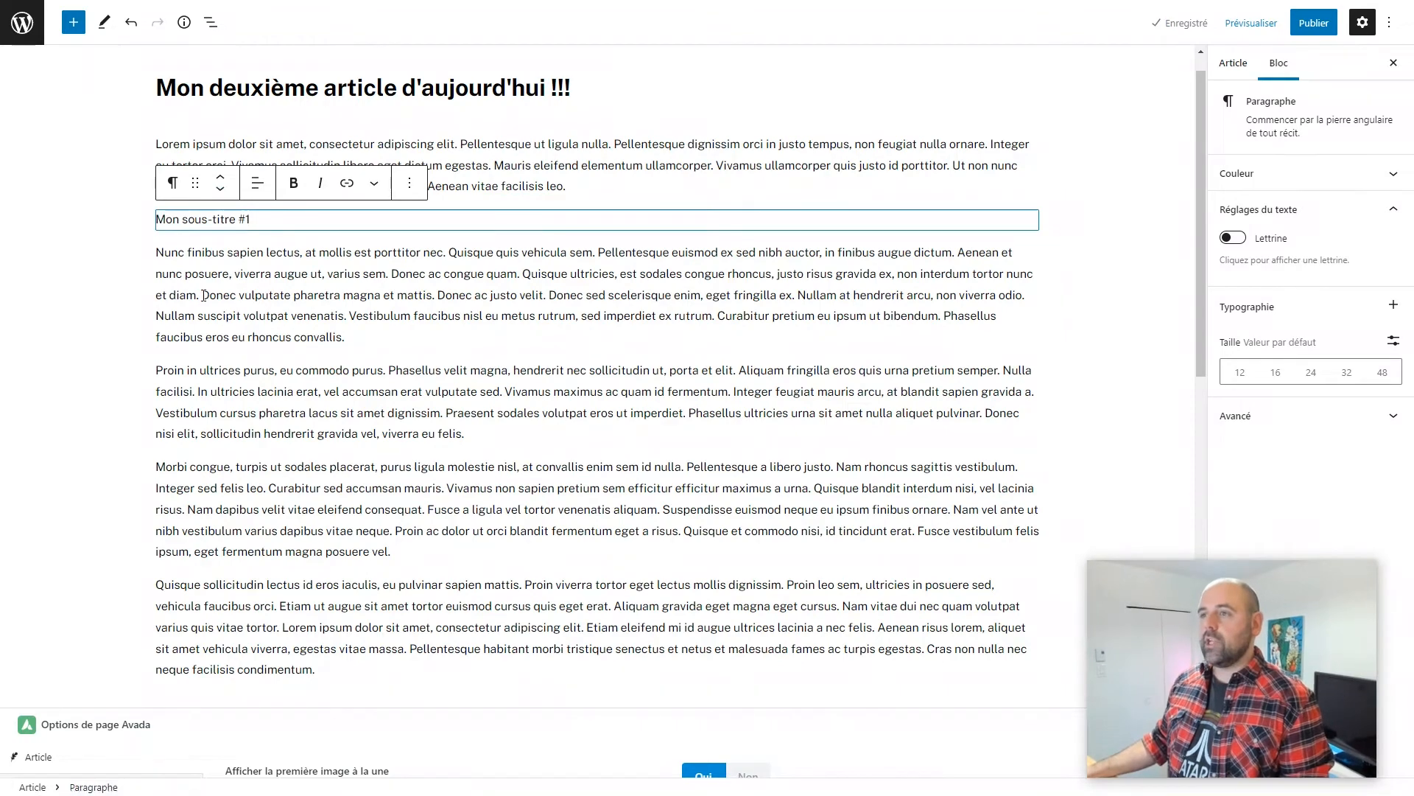
left_click(172, 183)
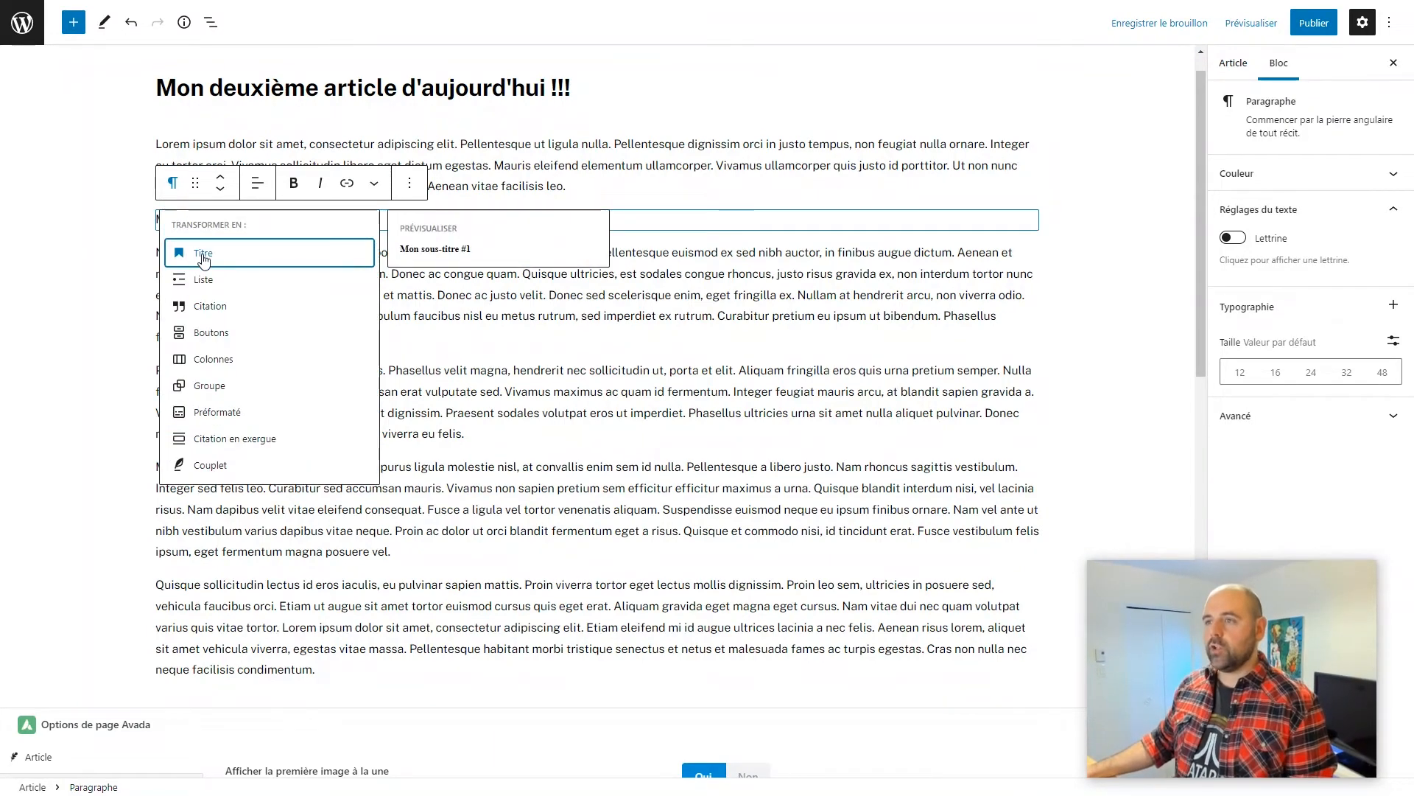
left_click(200, 253)
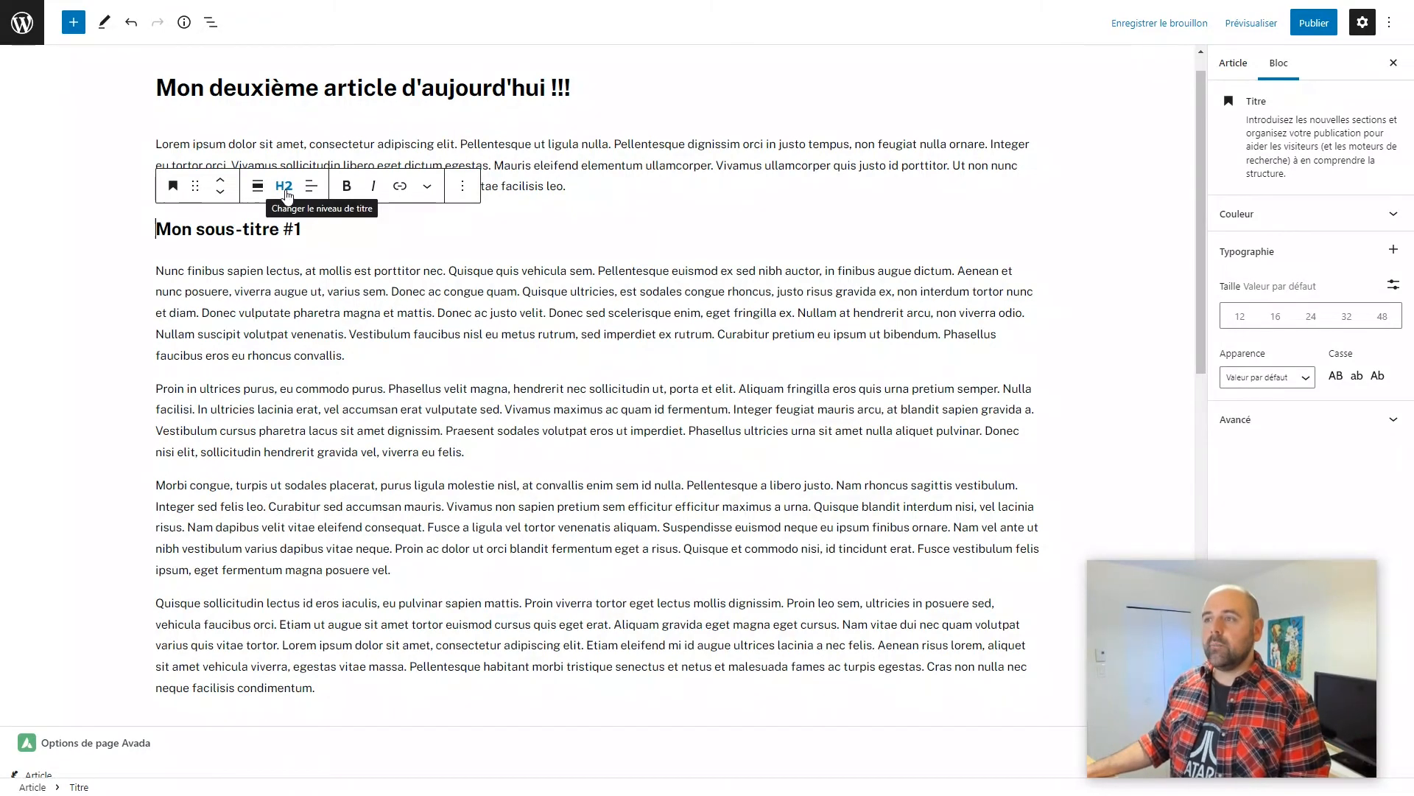
Step: Add the line "fsdfdsf ddd" below the "Nunc finibus" paragraph and transform it into a heading of level H3
left_click(361, 357)
key("Return")
type("fsdfdsf ddd")
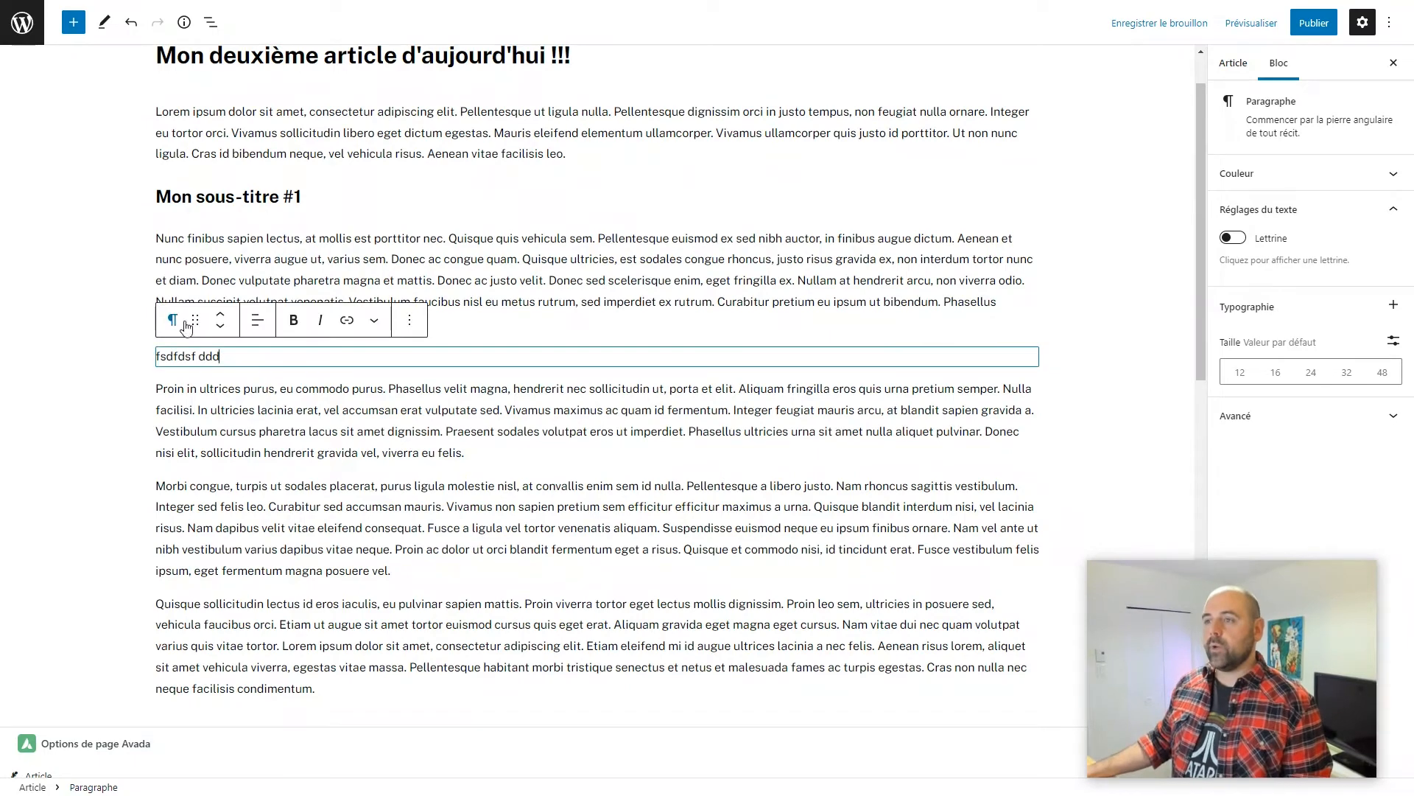
left_click(175, 321)
left_click(197, 389)
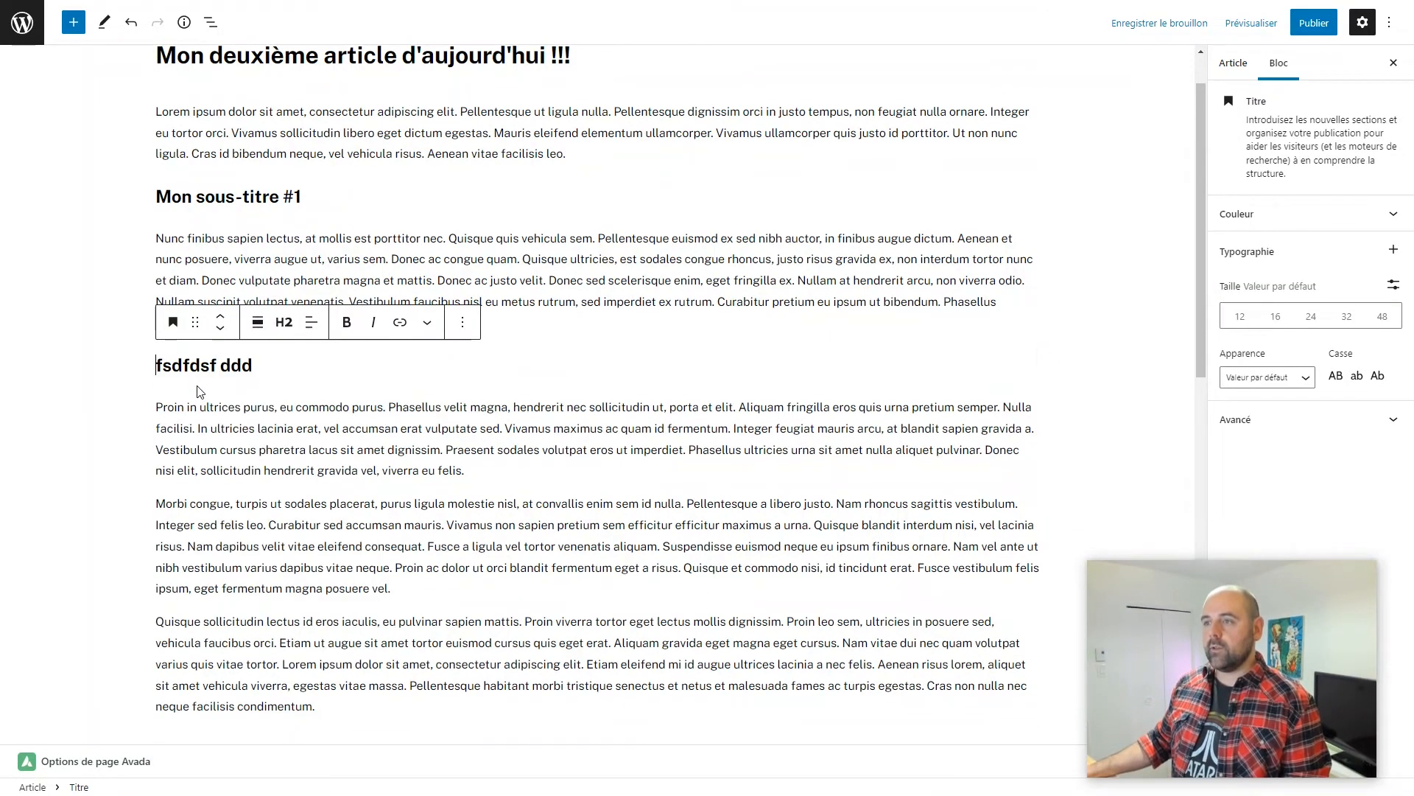
left_click(287, 331)
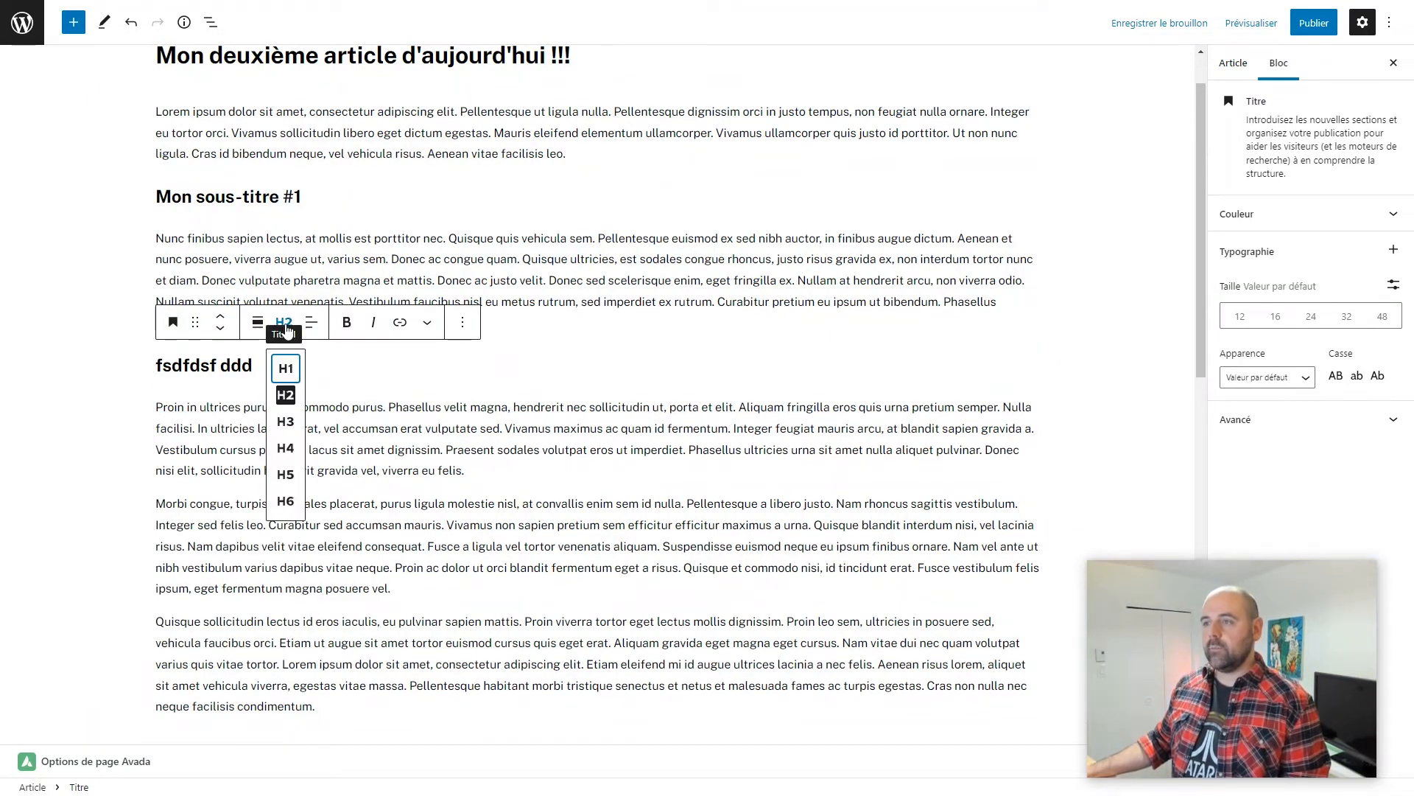
left_click(285, 423)
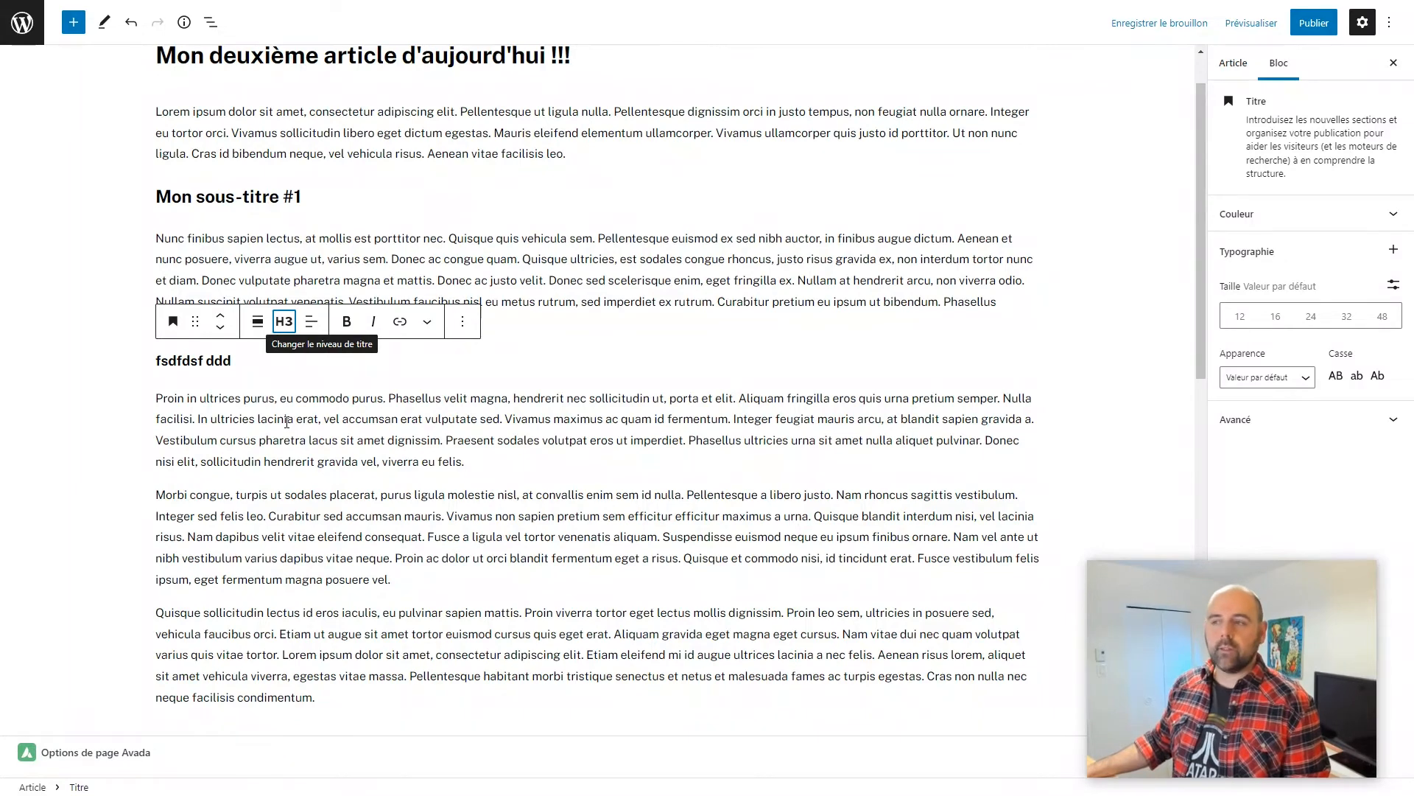
Step: Add an empty block below the "Proin in ultrices purus" paragraph and open the full block library for it
left_click(489, 460)
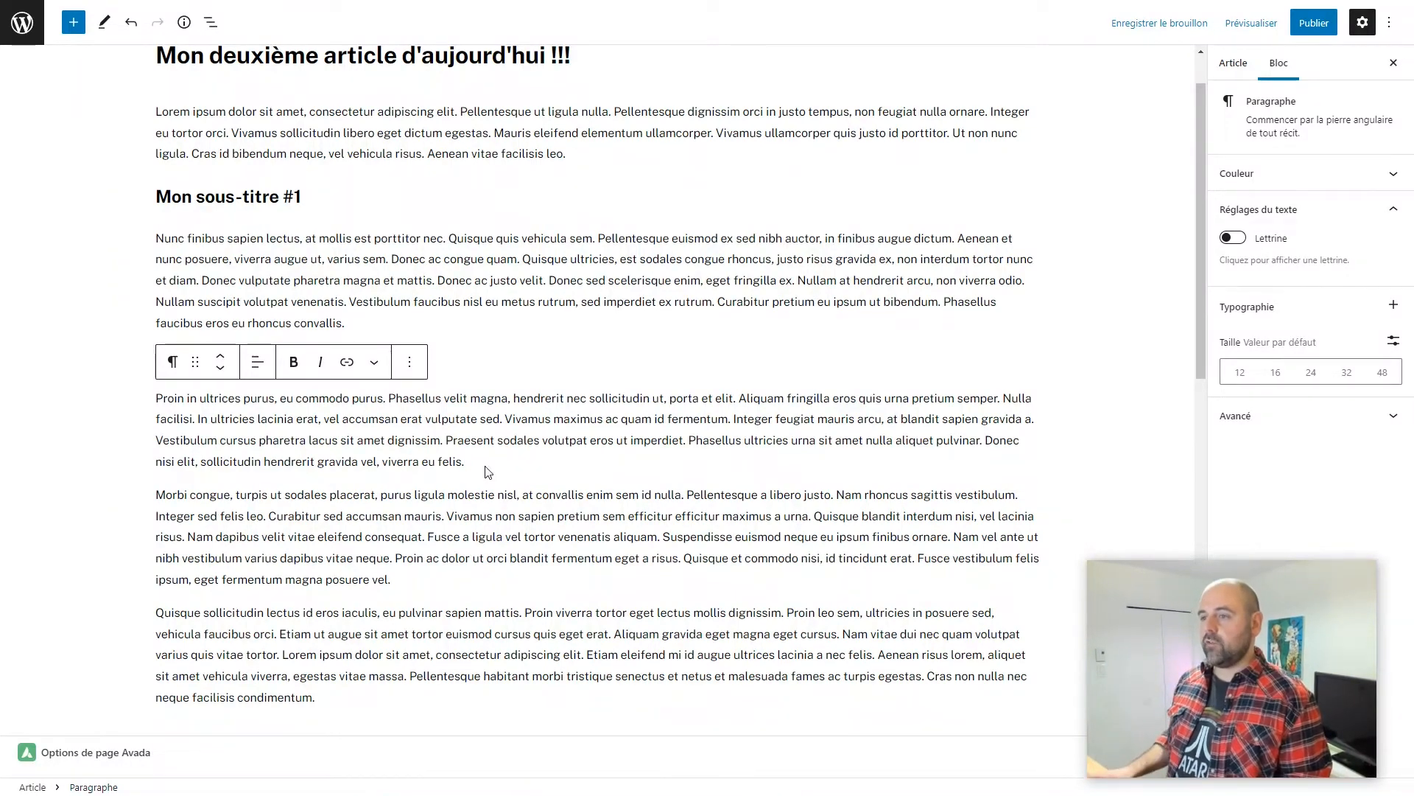
key("Return")
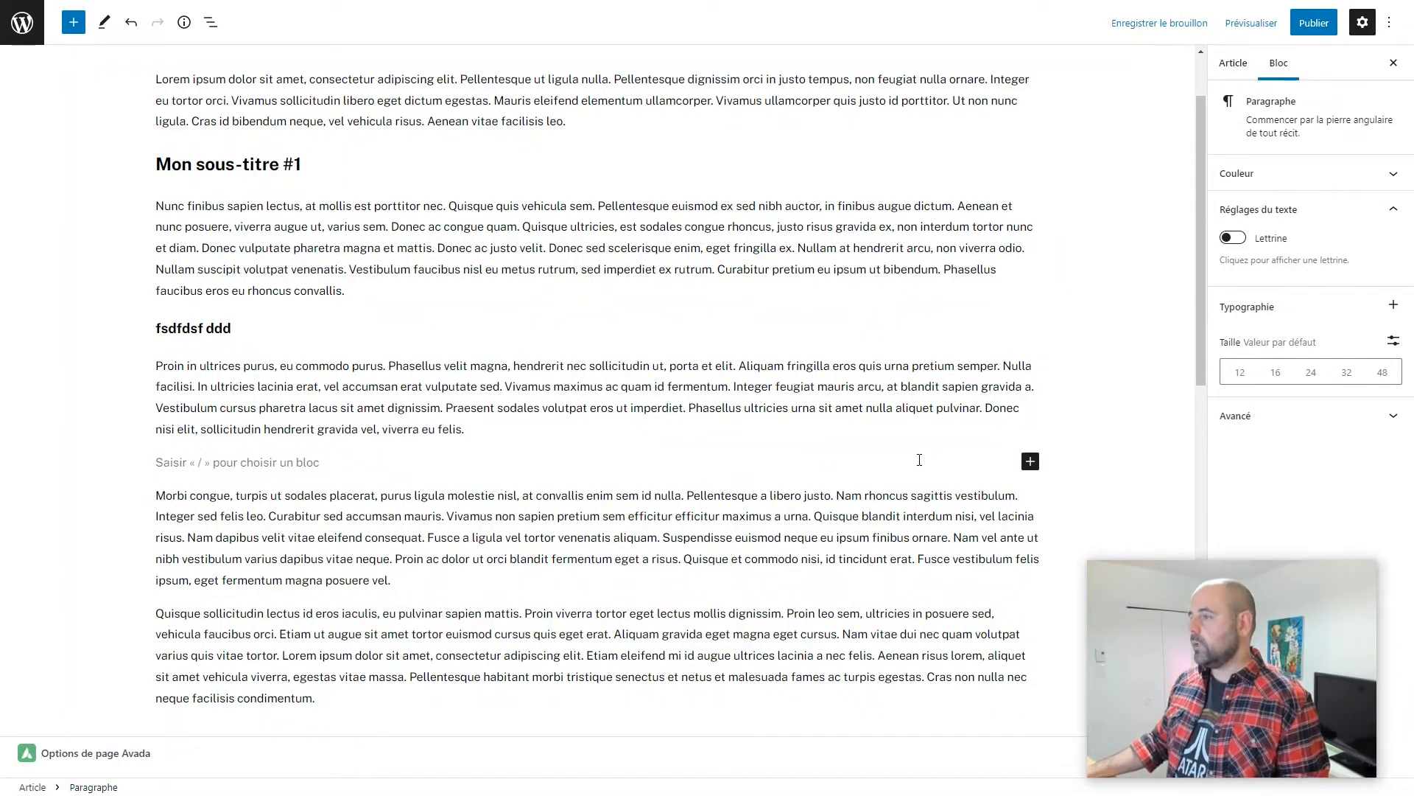
left_click(1030, 463)
left_click_drag(1200, 581, 1195, 119)
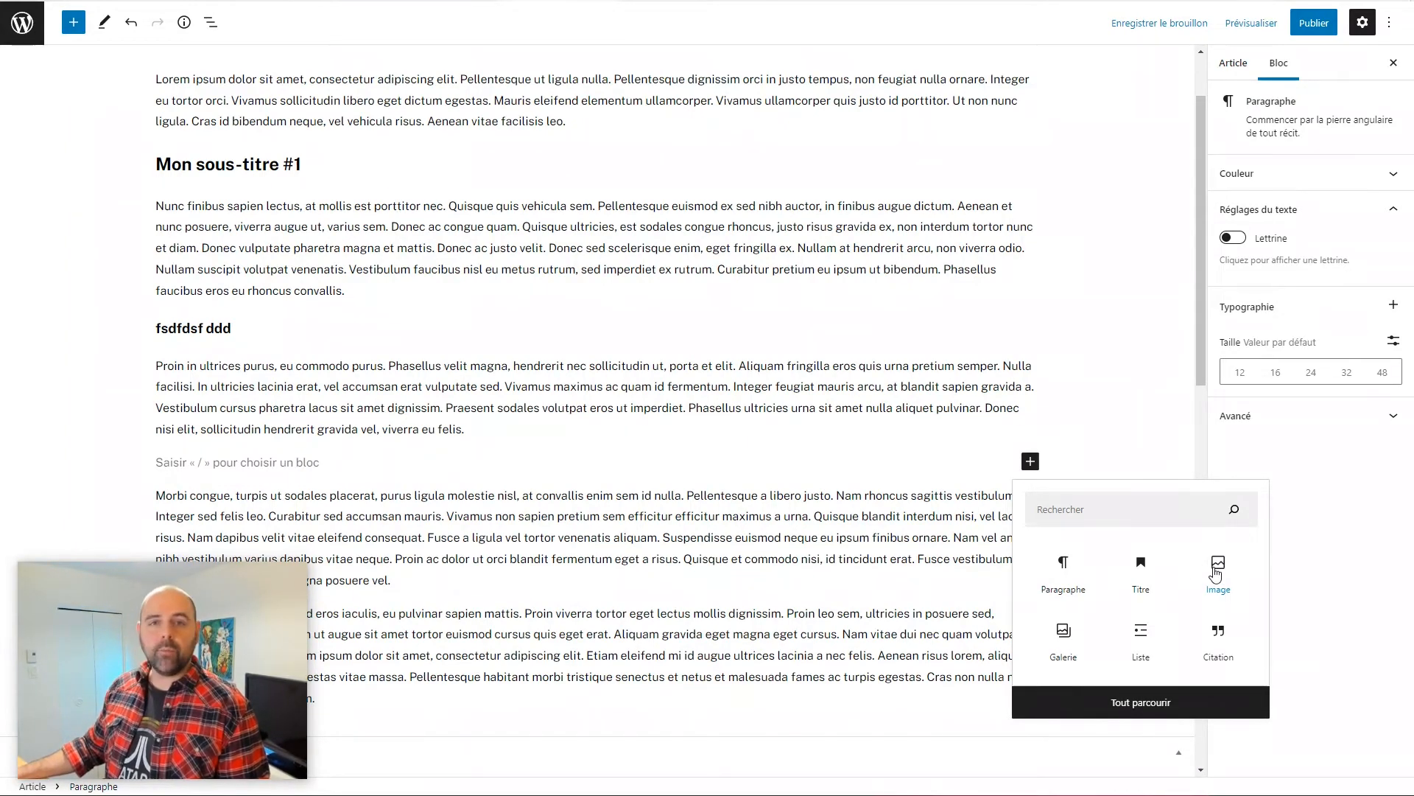
left_click(1134, 703)
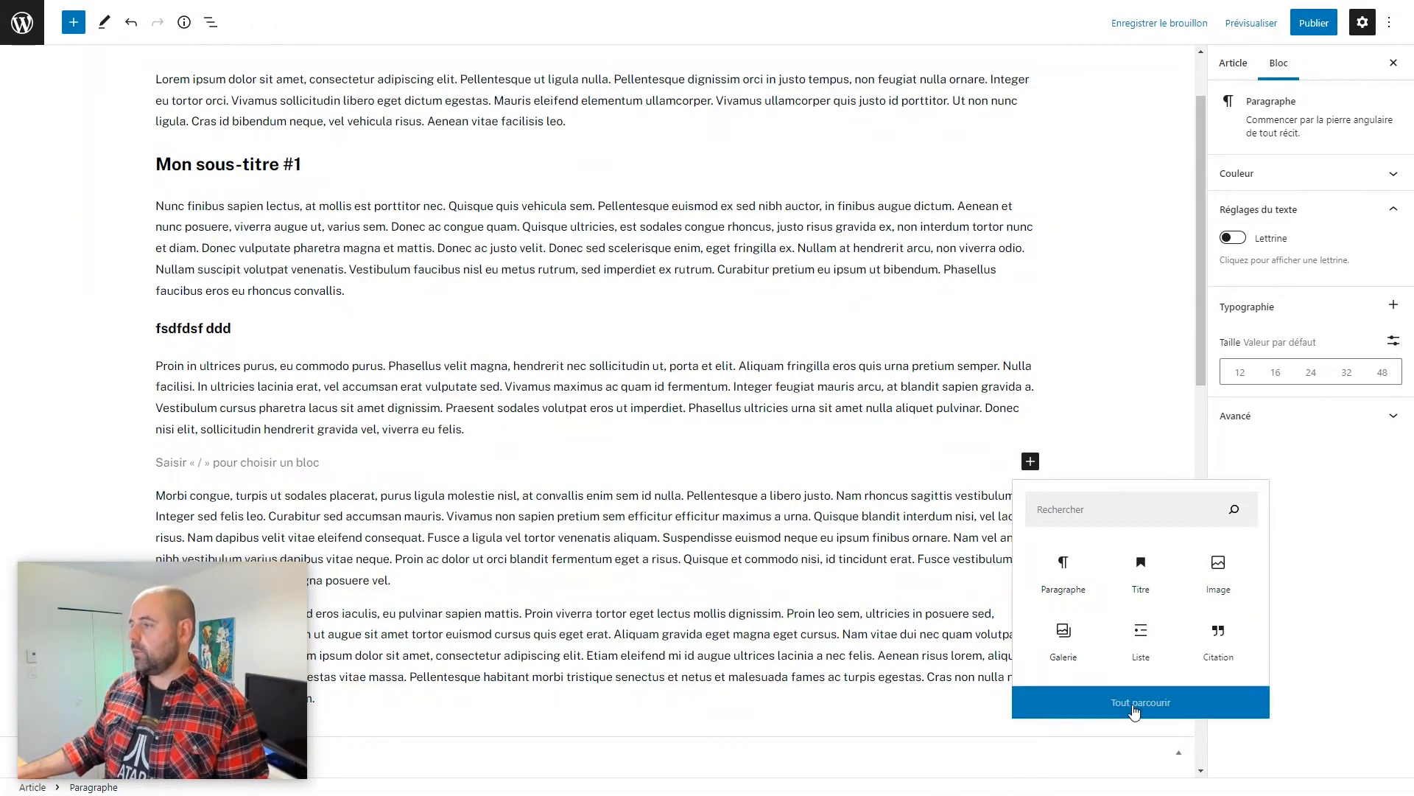
left_click_drag(140, 585, 1223, 592)
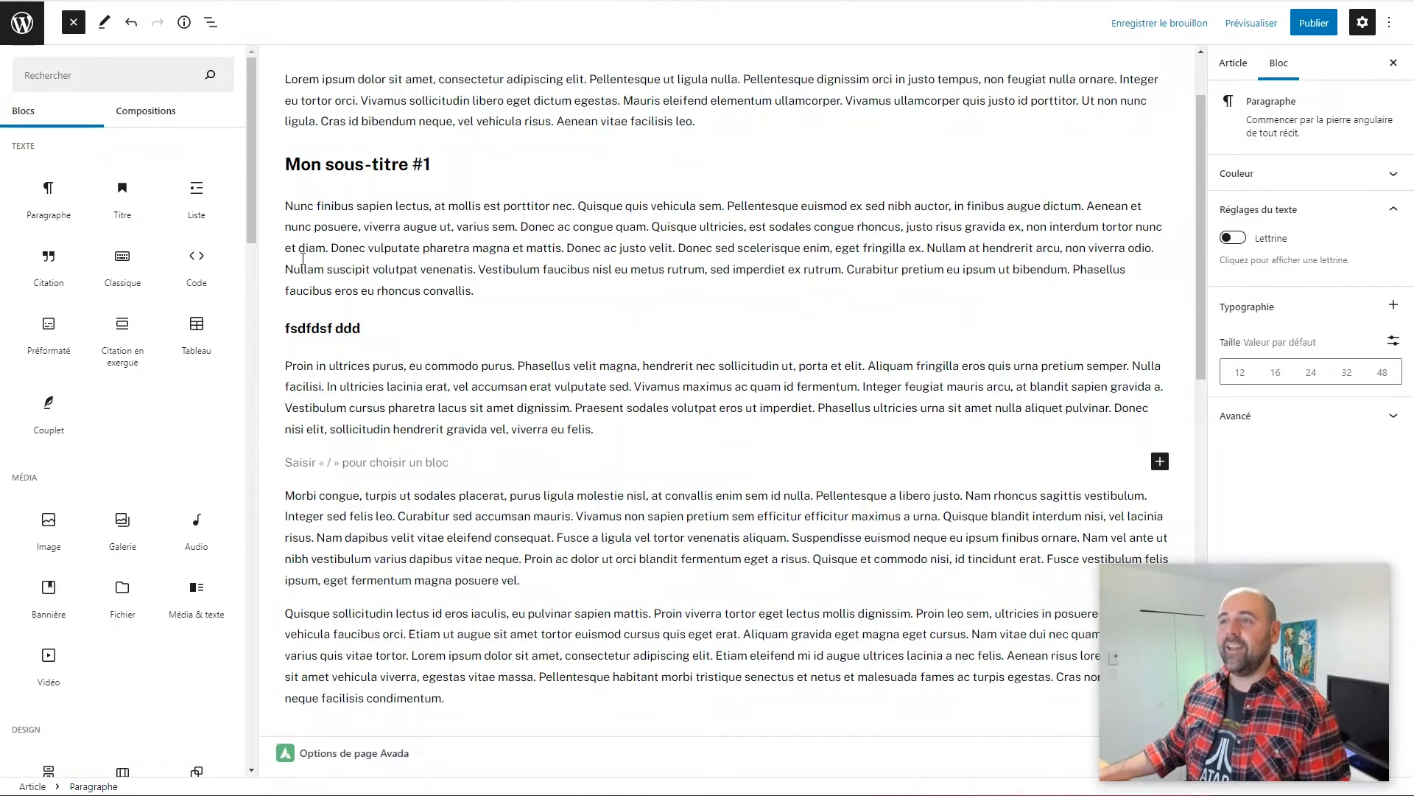
Step: Browse the available block types, search them for "ima" and insert an Image block in place of the empty block
left_click_drag(247, 216, 280, 709)
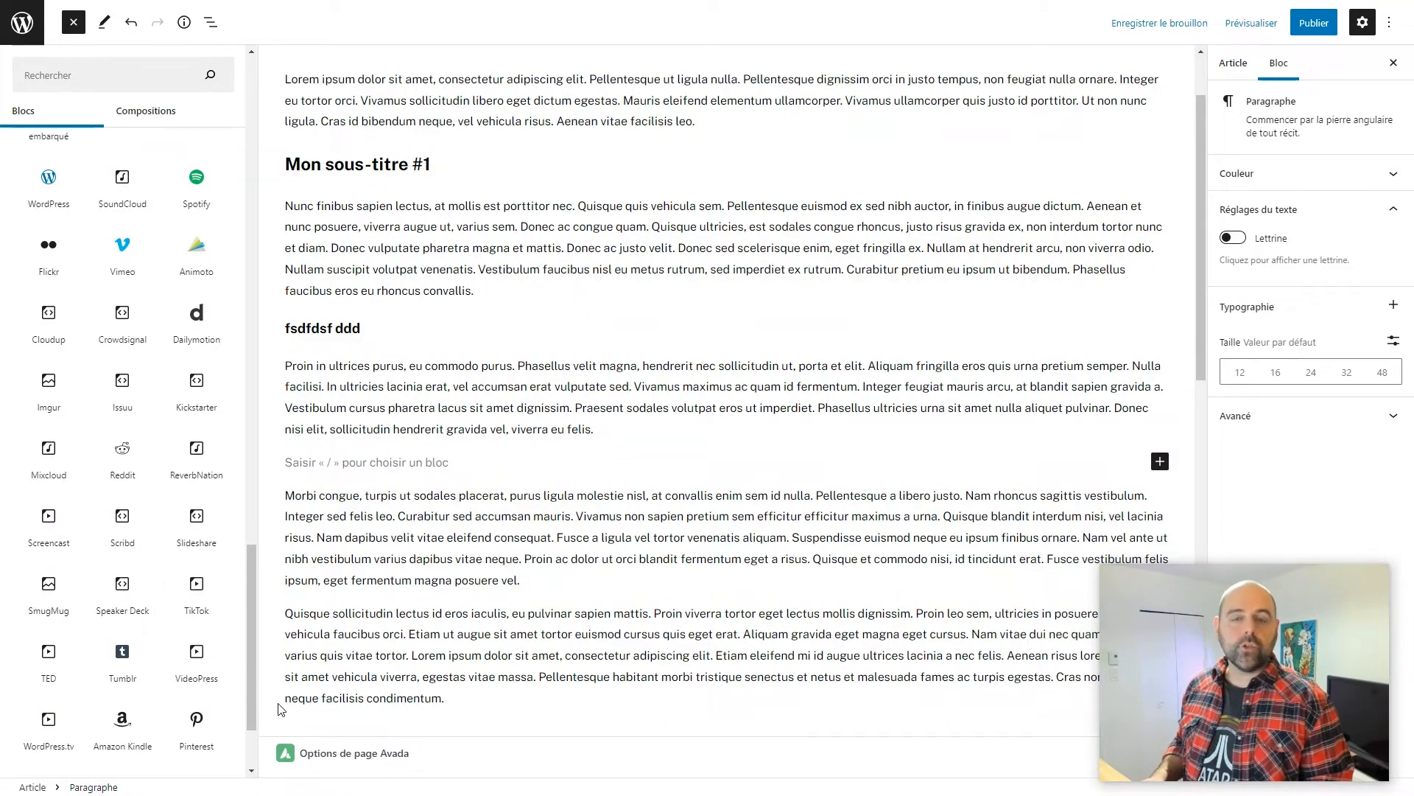
left_click_drag(248, 667, 267, 144)
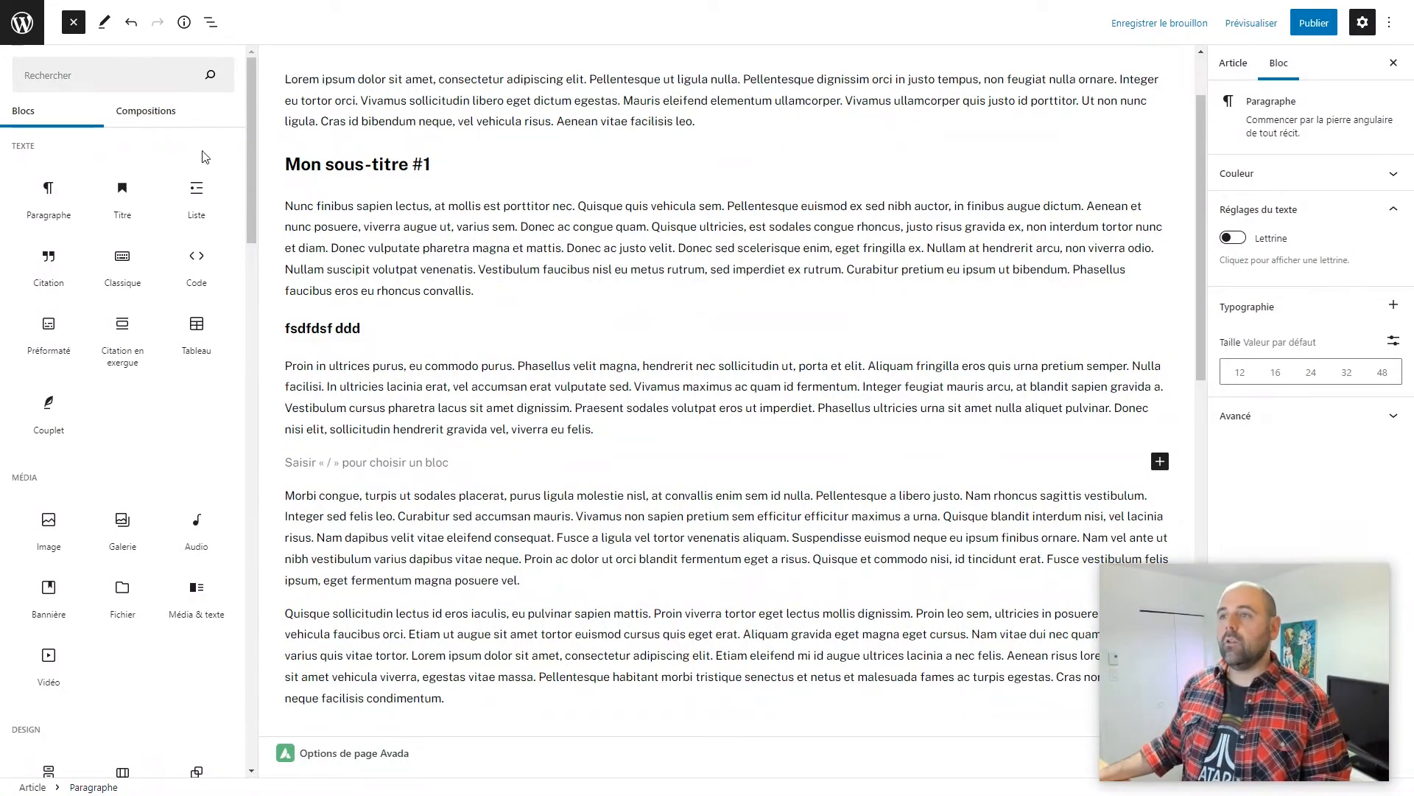
left_click_drag(250, 187, 319, 501)
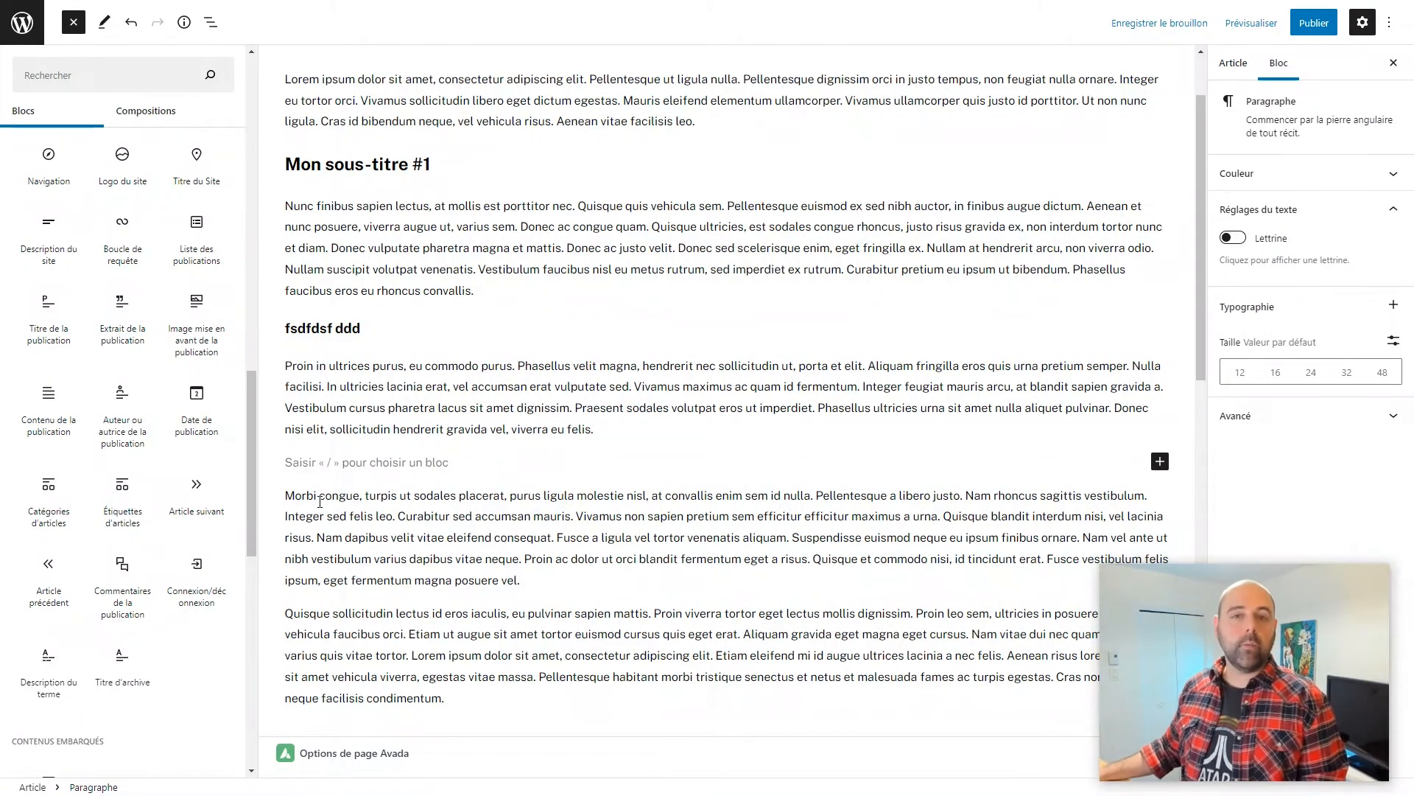
left_click_drag(254, 492, 265, 131)
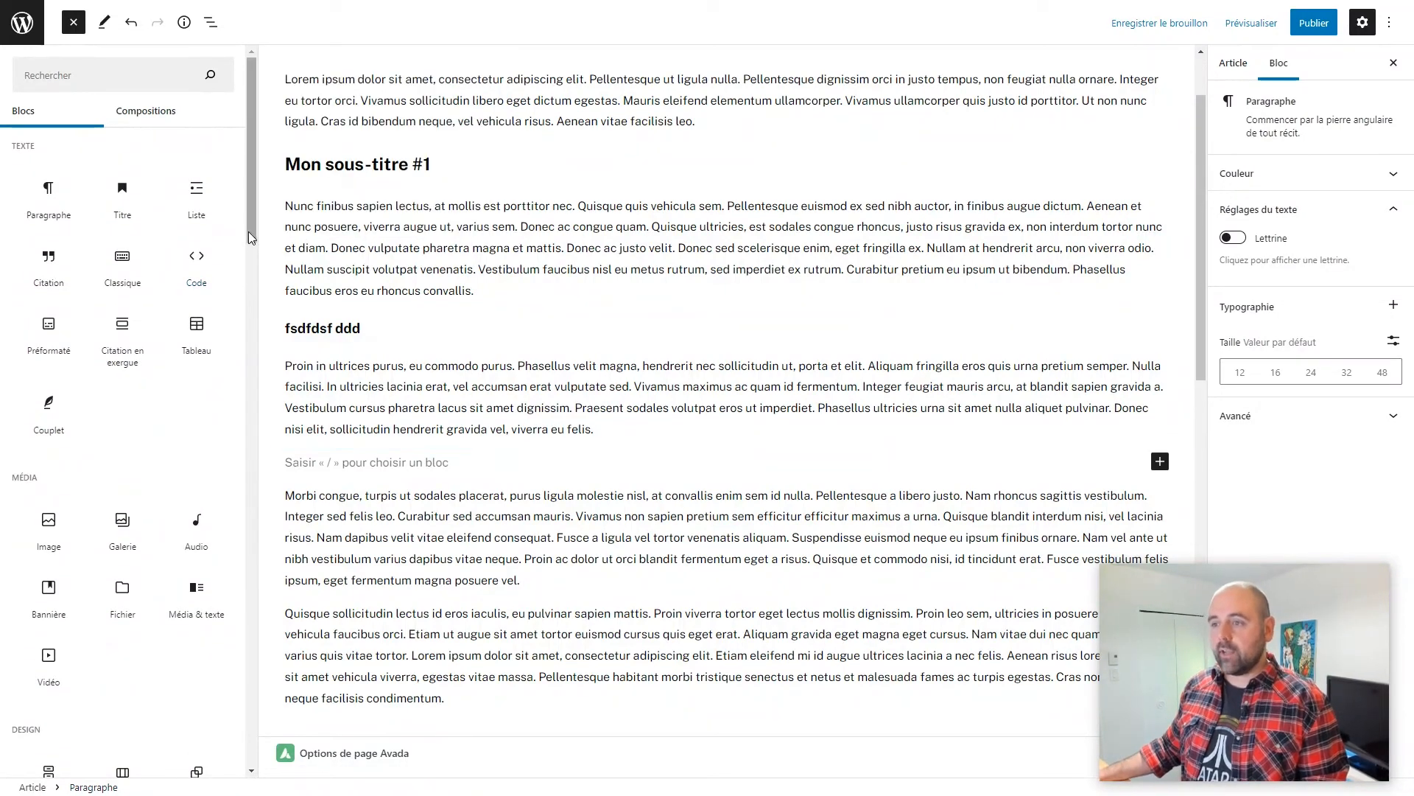
left_click_drag(249, 231, 264, 68)
left_click(105, 76)
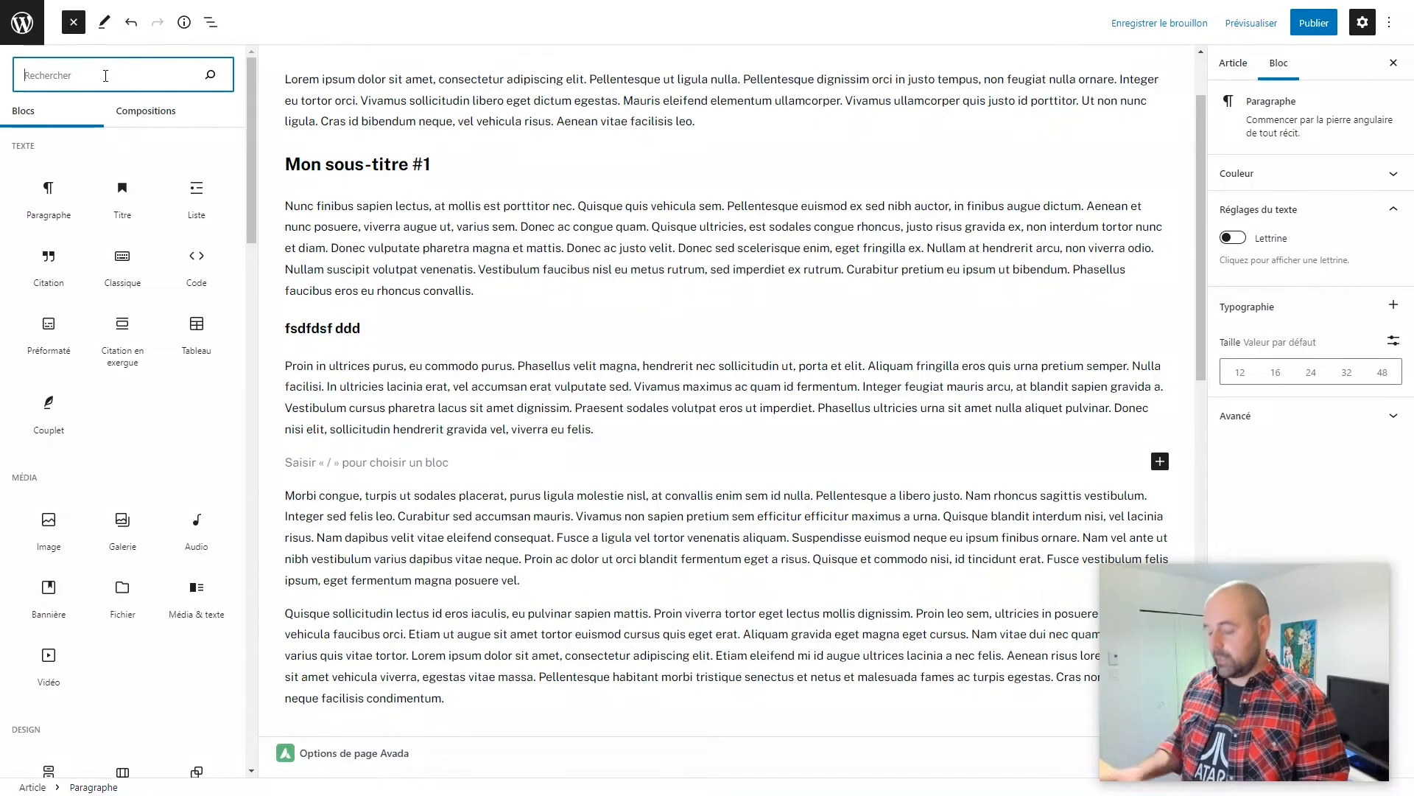
type("ima")
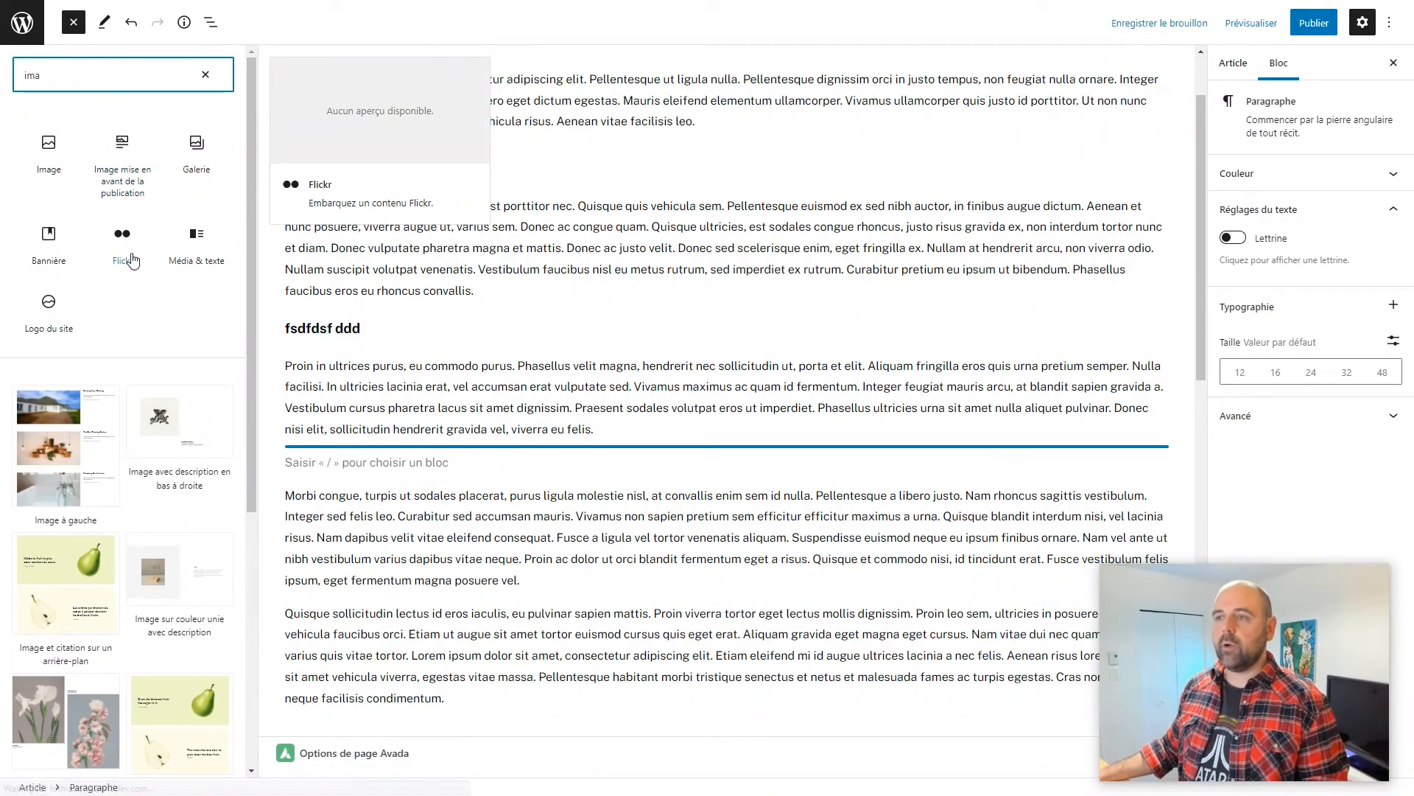
left_click(54, 168)
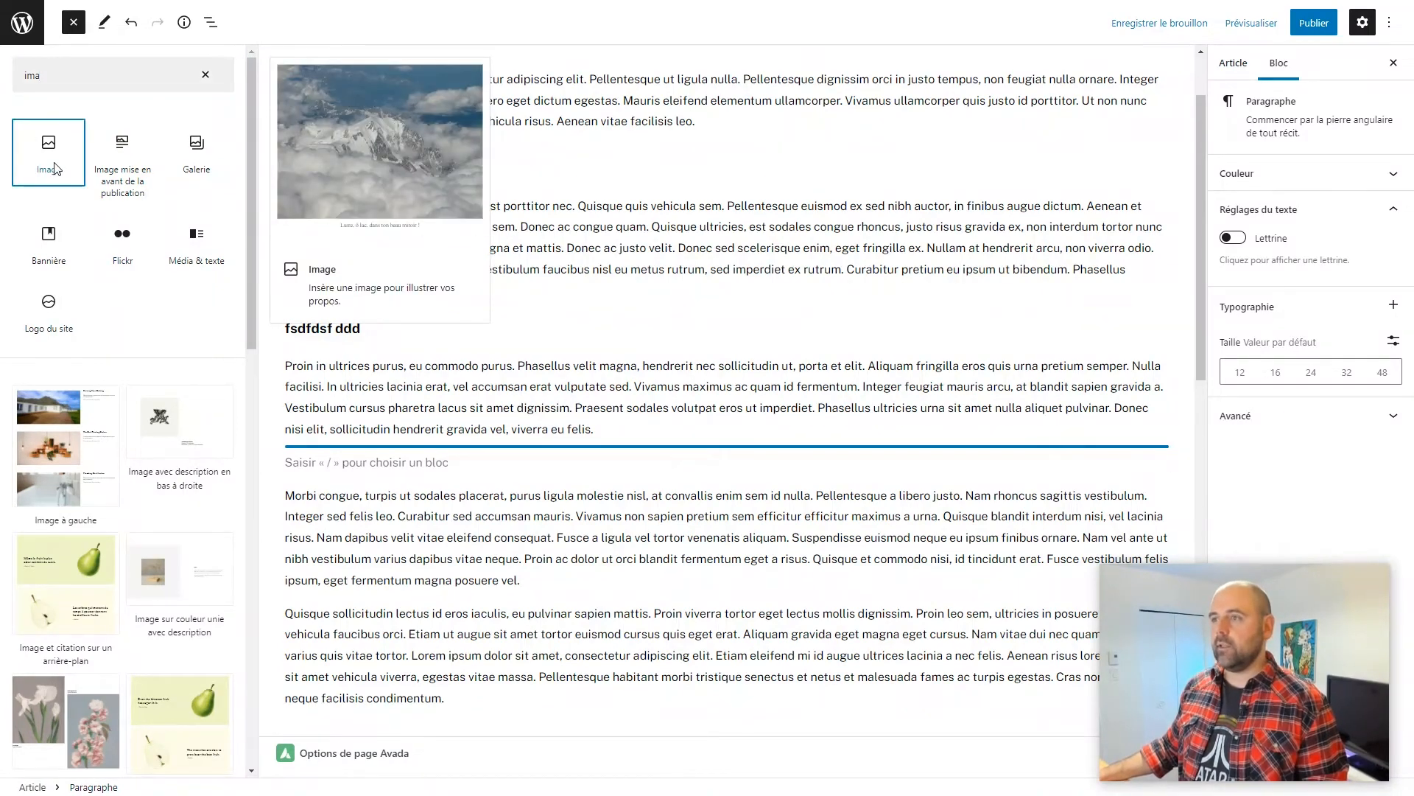
left_click(54, 168)
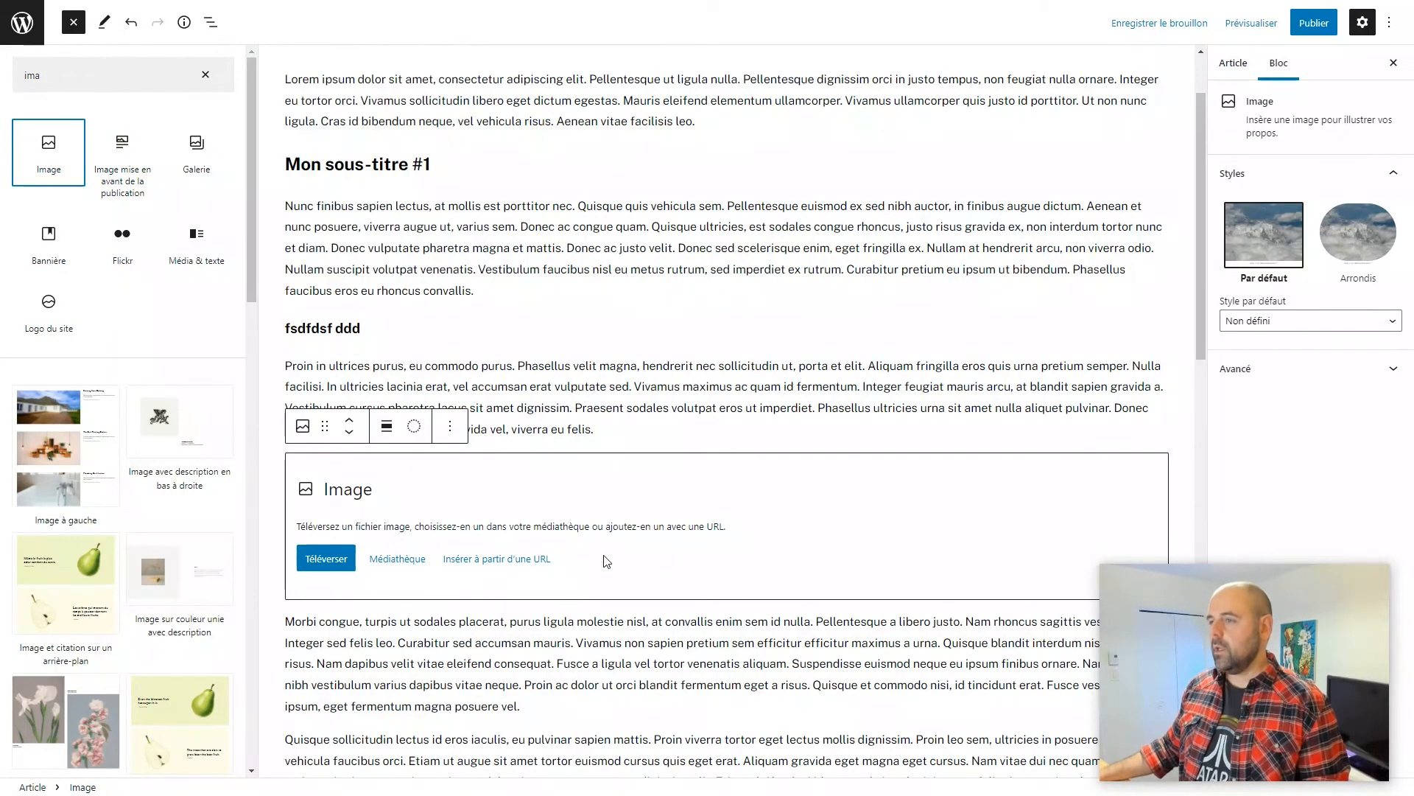
Step: Open the media library for the Image block and look at the details of info-05.jpg and the file upload option
scroll(501, 560, "down", 2)
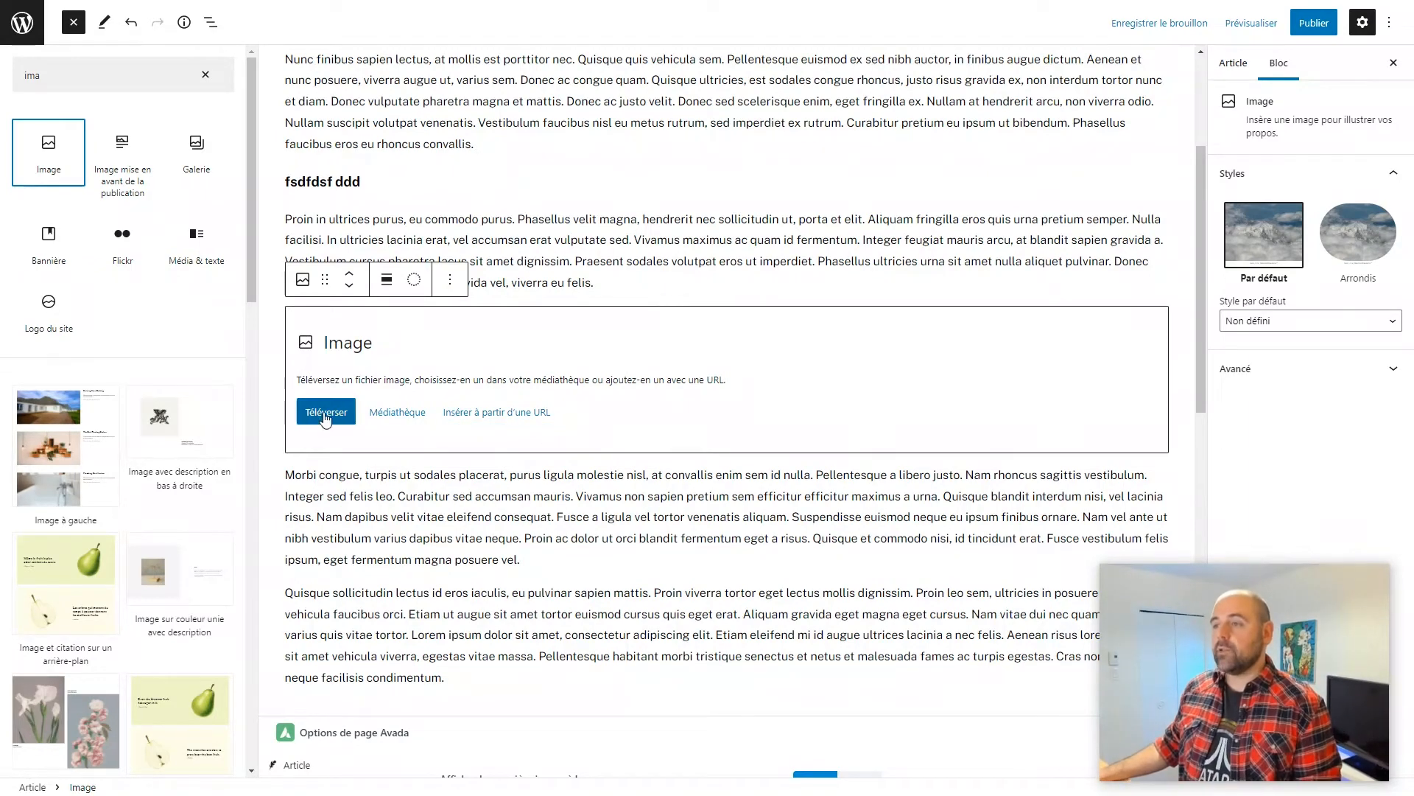
left_click(401, 411)
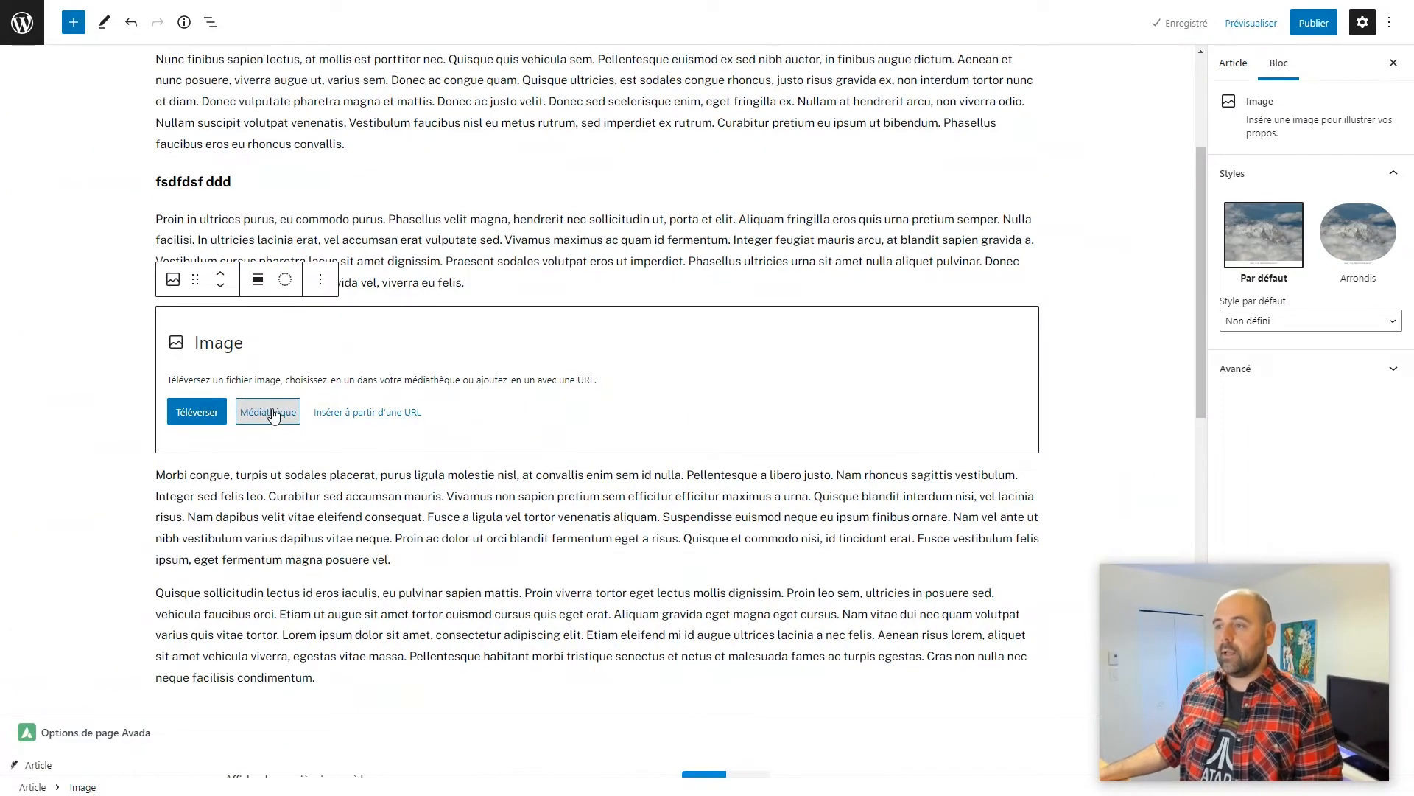
left_click(270, 412)
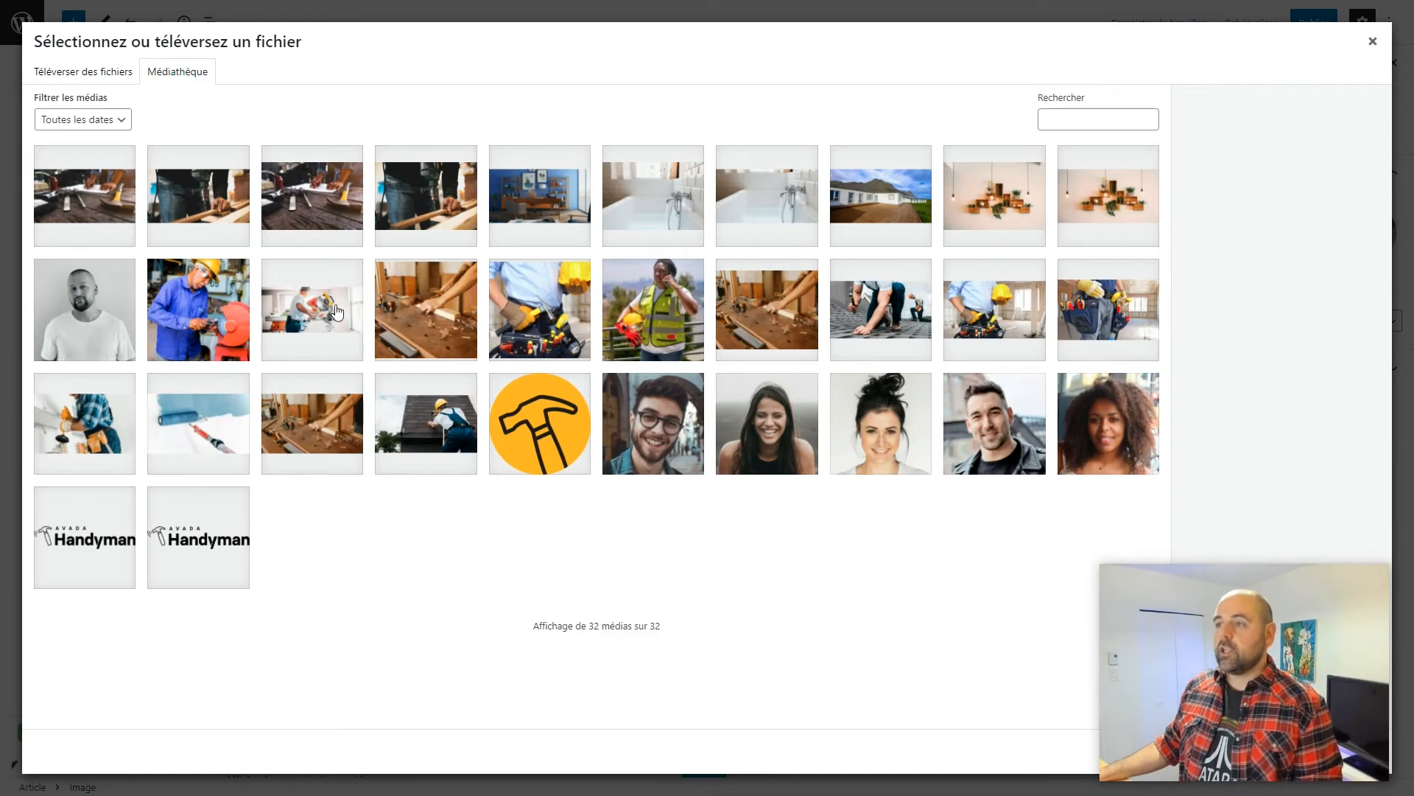
left_click(448, 304)
left_click_drag(1209, 573, 172, 581)
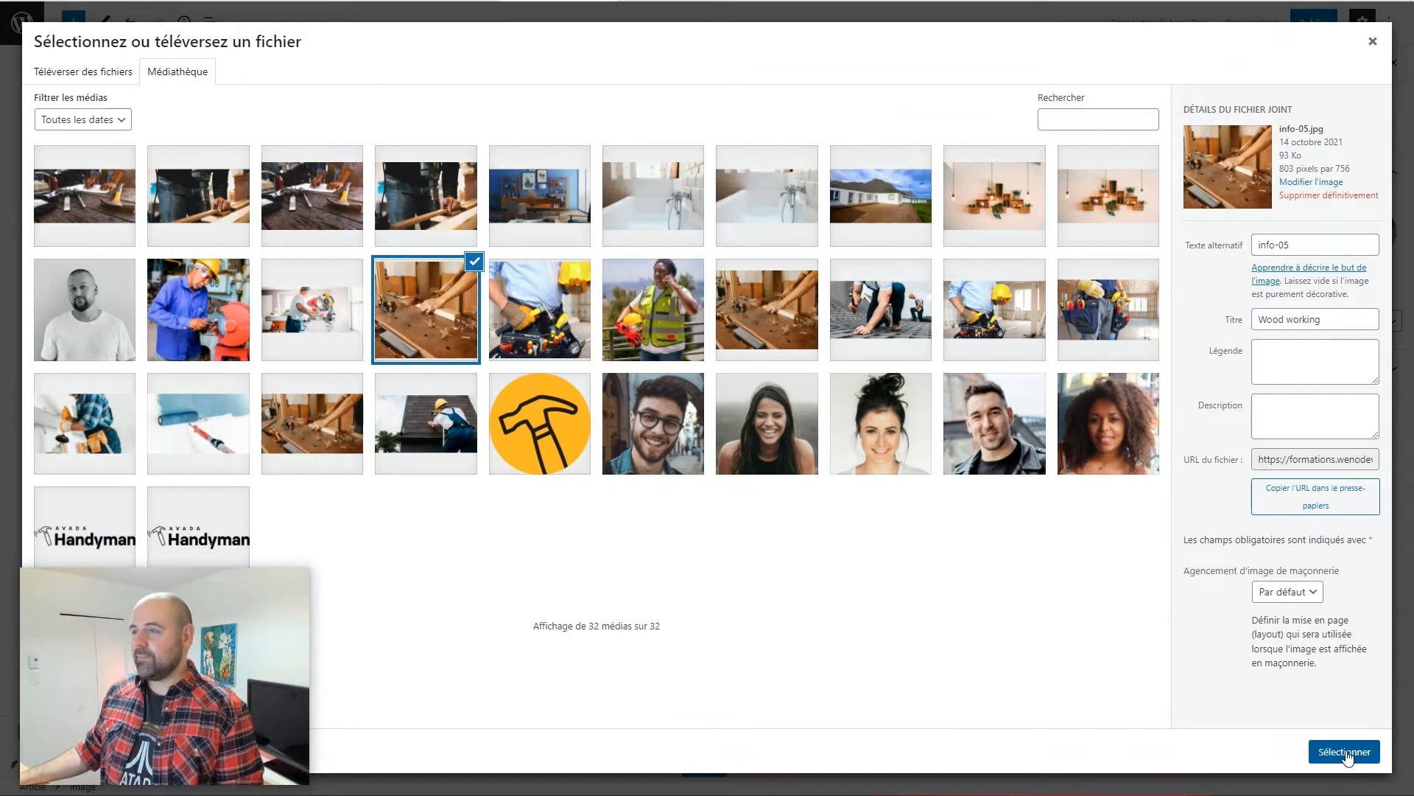
left_click(112, 73)
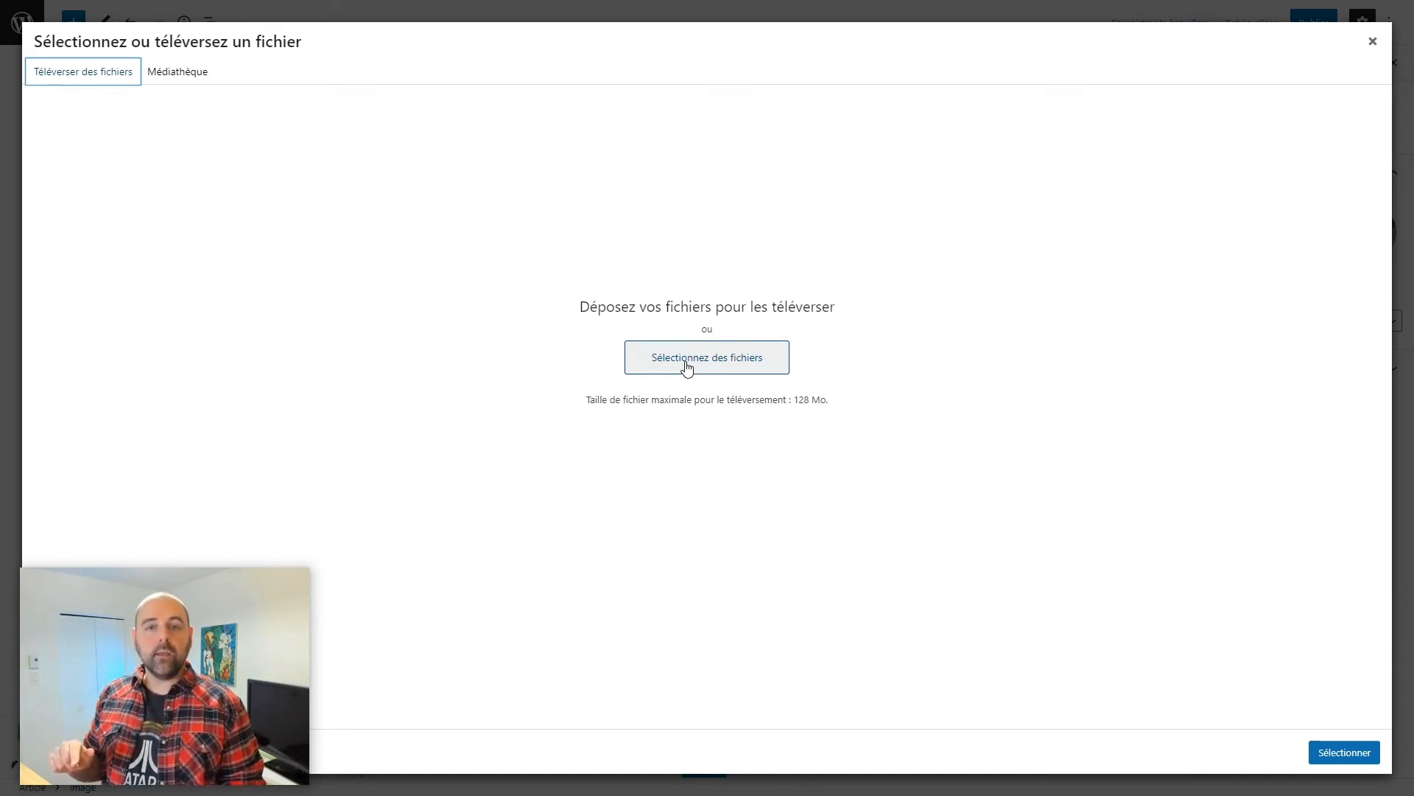
left_click(183, 70)
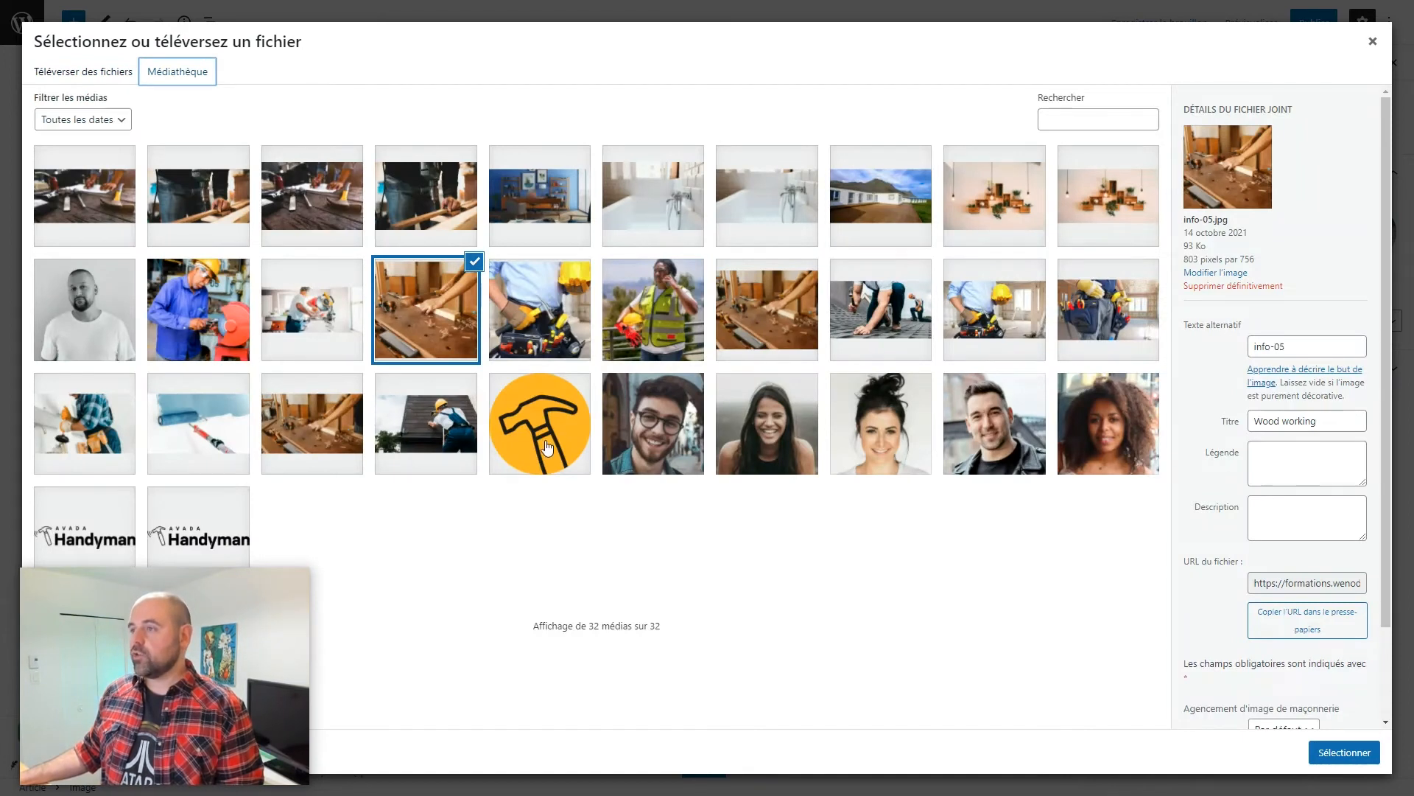
Step: Choose gallery-04.jpg, the workbench picture with hammer and chisels, from the media library and insert it into the Image block
left_click(622, 421)
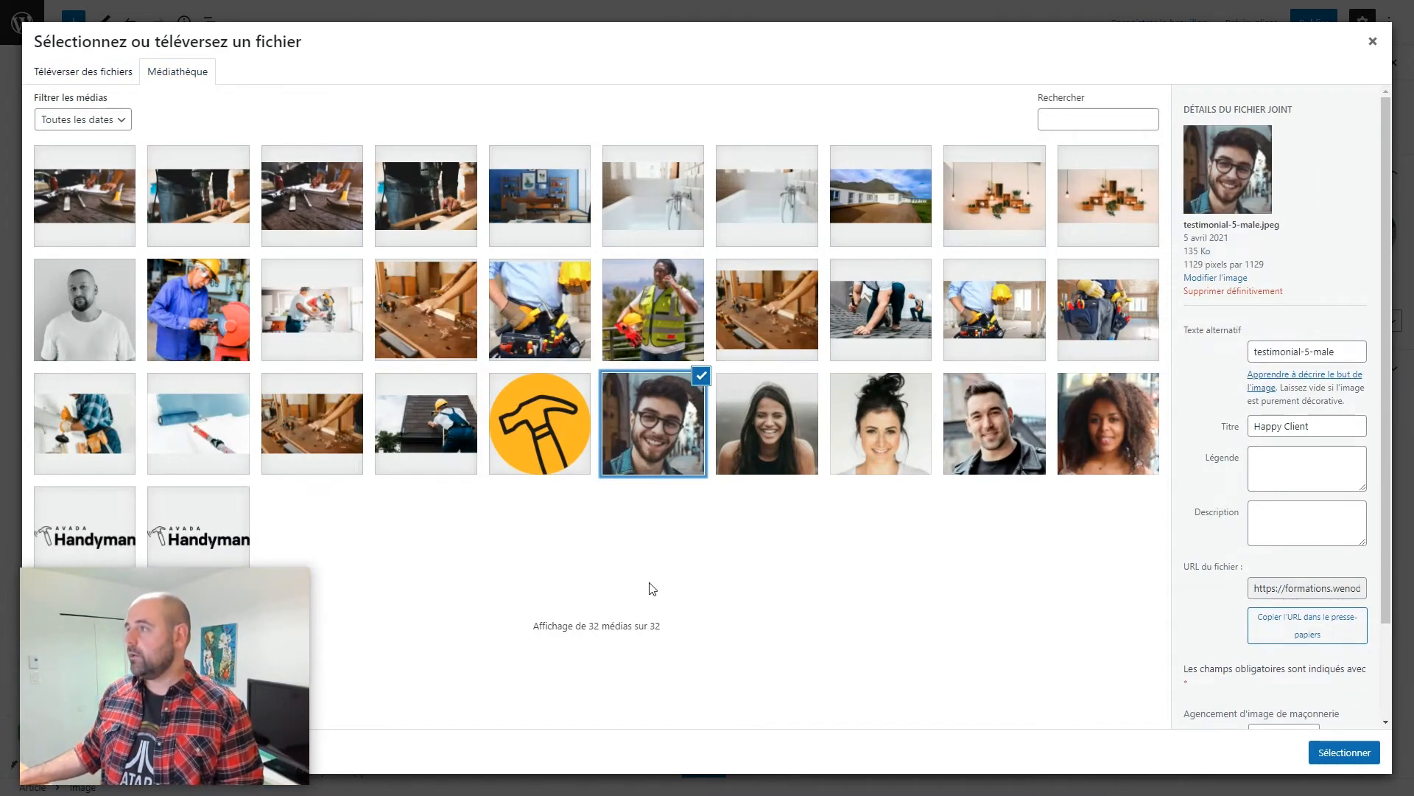
left_click(512, 189)
left_click(455, 196)
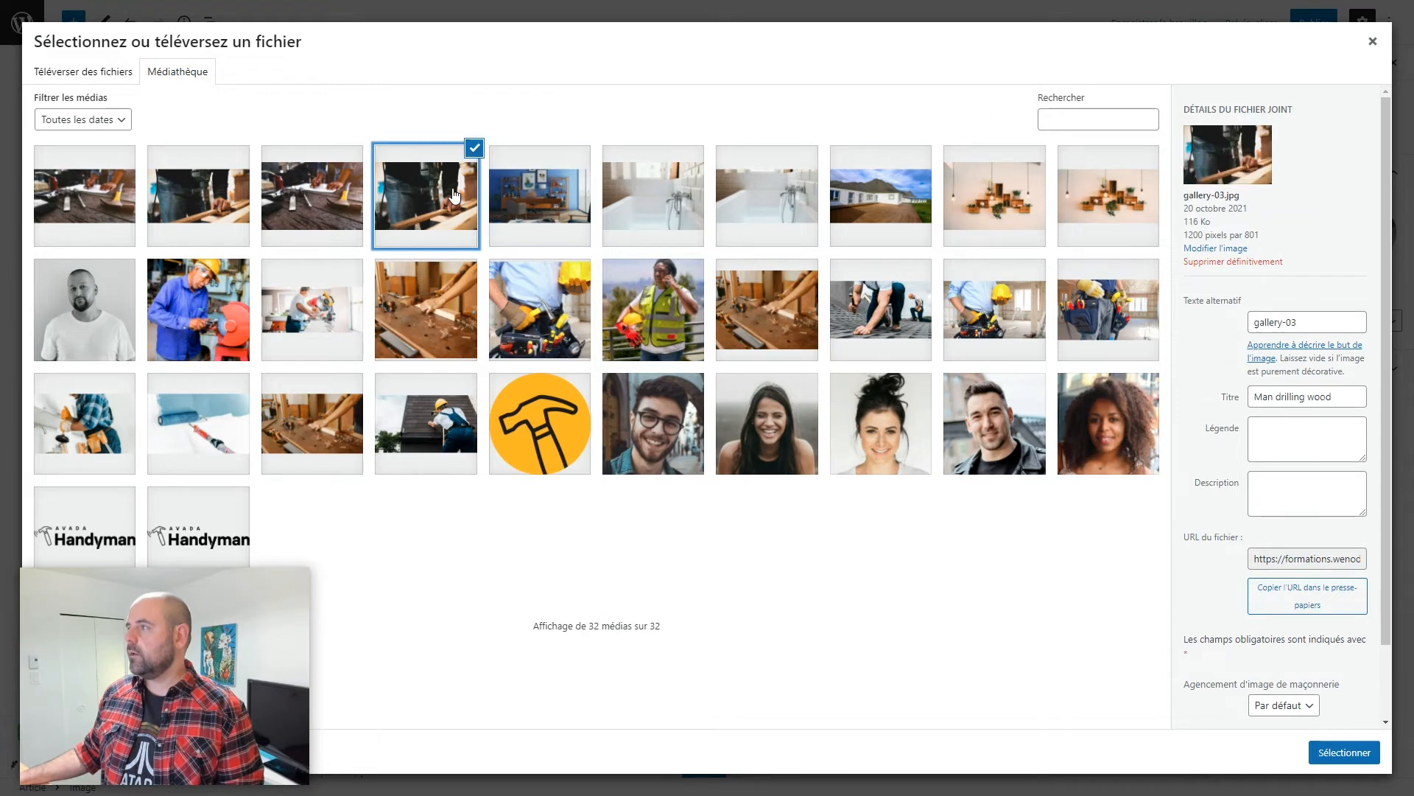
left_click(330, 204)
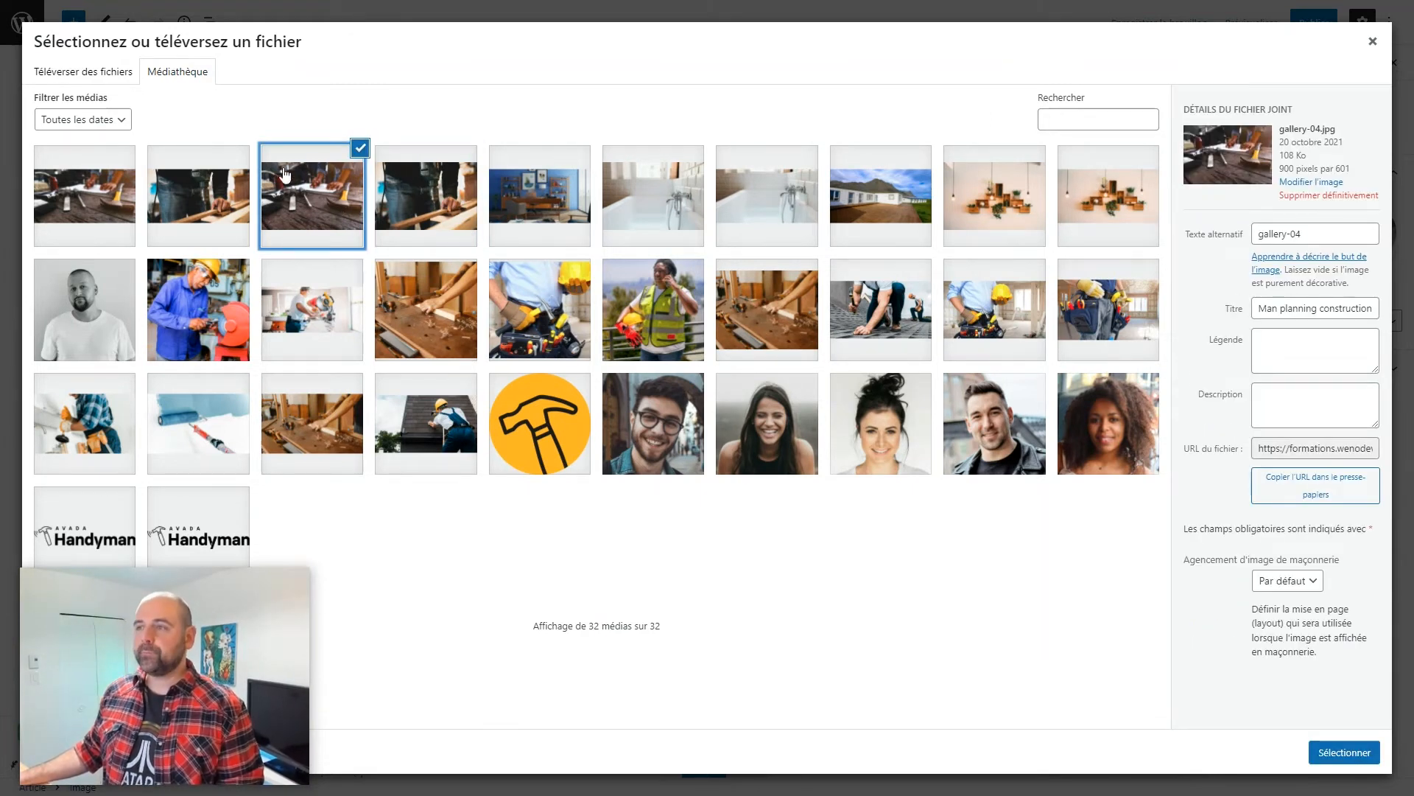
left_click(1345, 753)
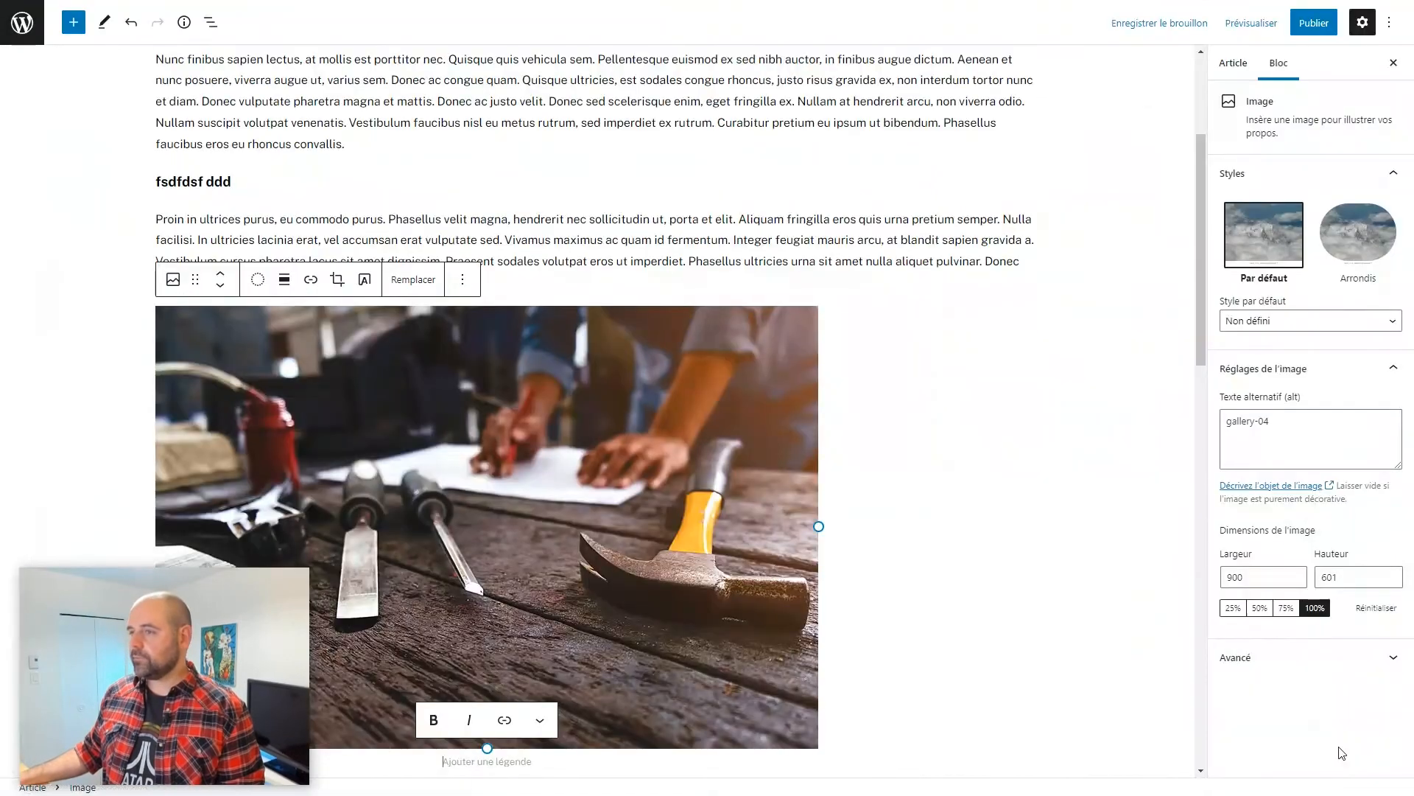
Step: Move the workbench image down past the next two paragraphs and back up to just below the "Proin in ultrices purus" paragraph
left_click_drag(147, 592, 200, 48)
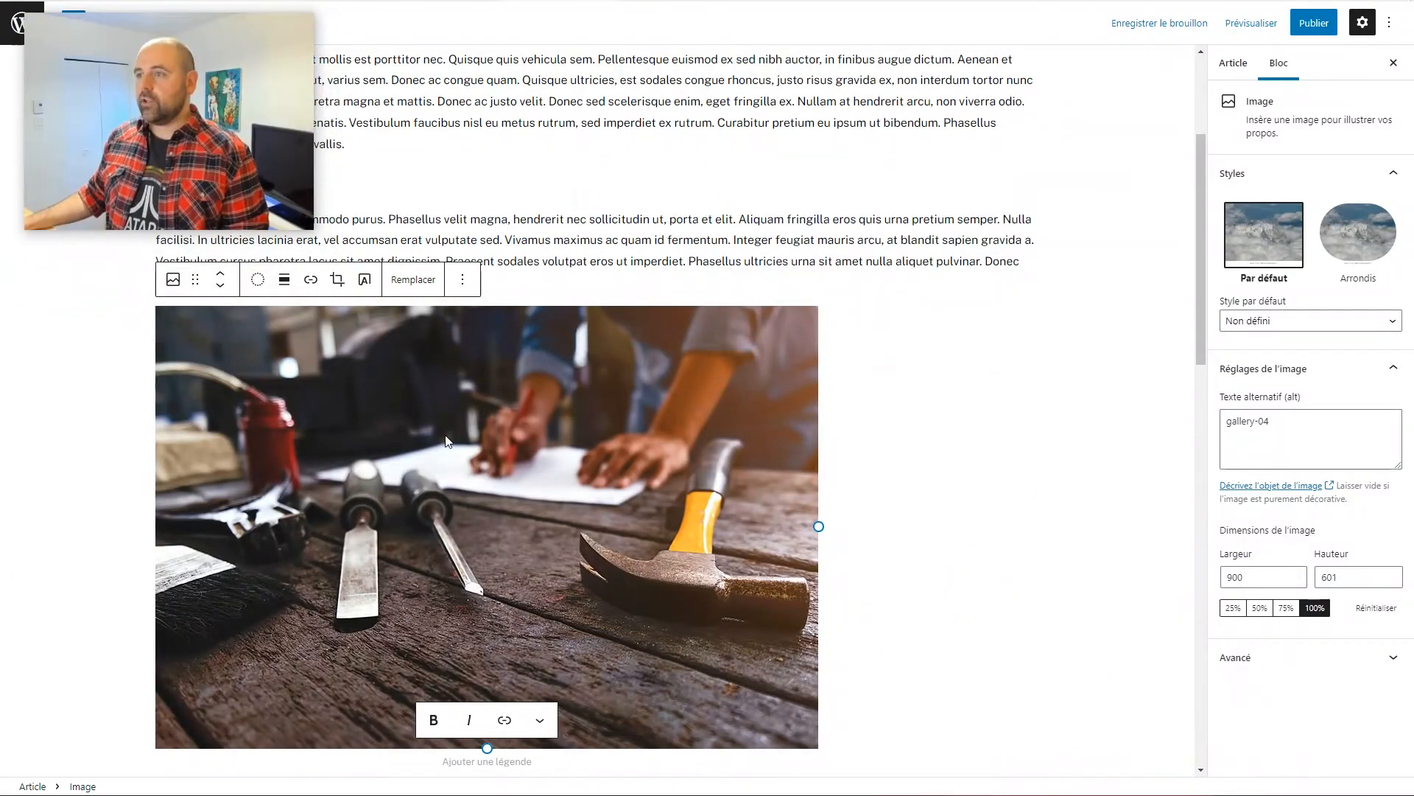
left_click(555, 239)
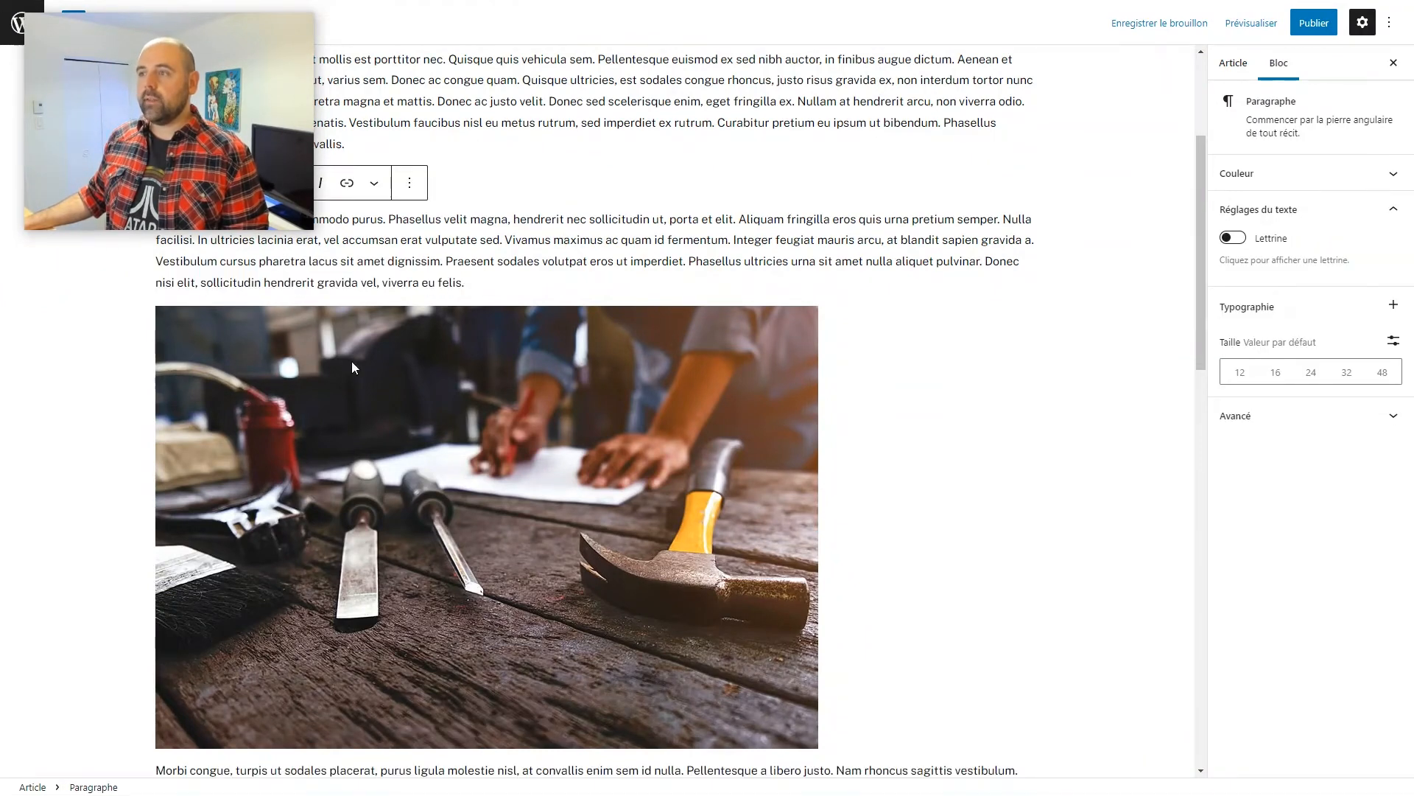
left_click(244, 357)
left_click(220, 288)
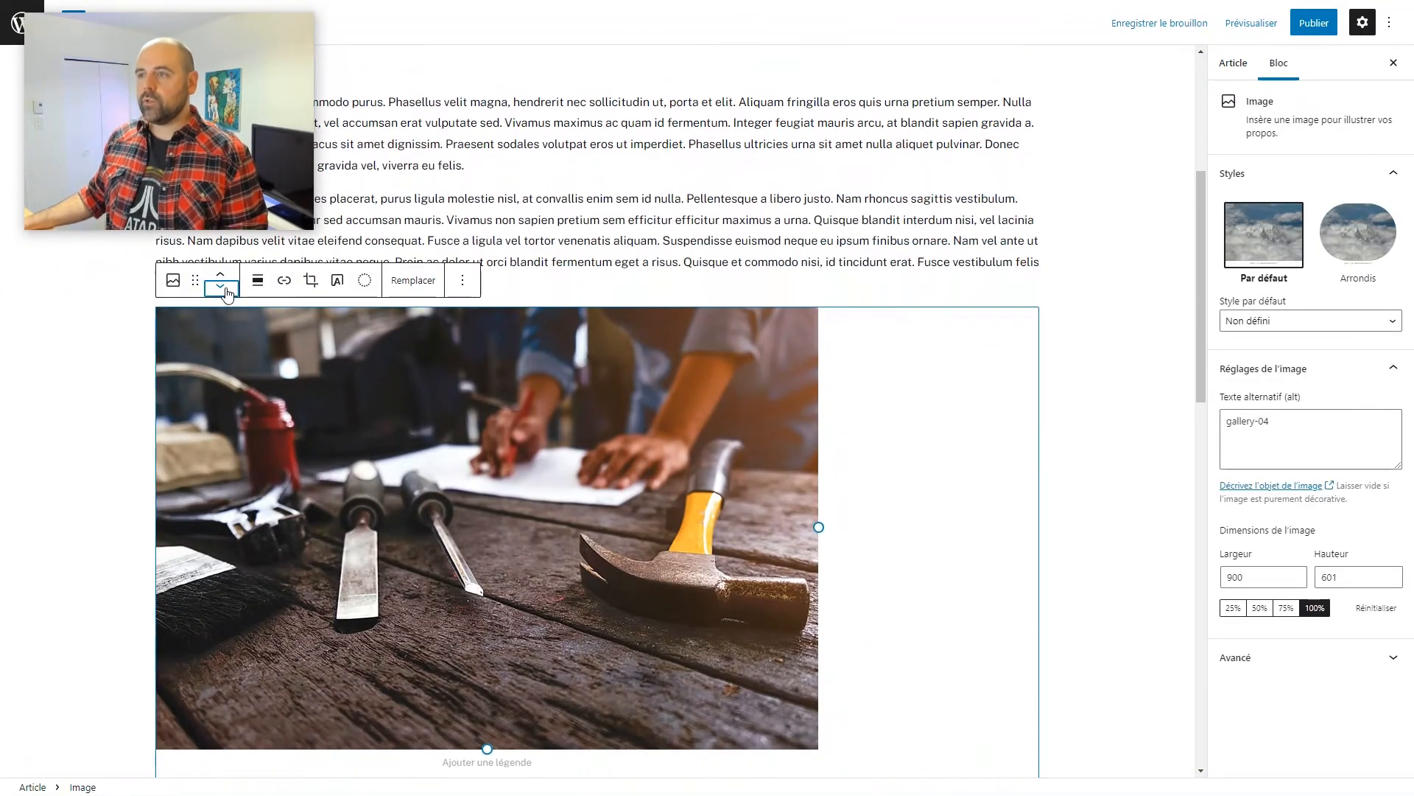
left_click(220, 288)
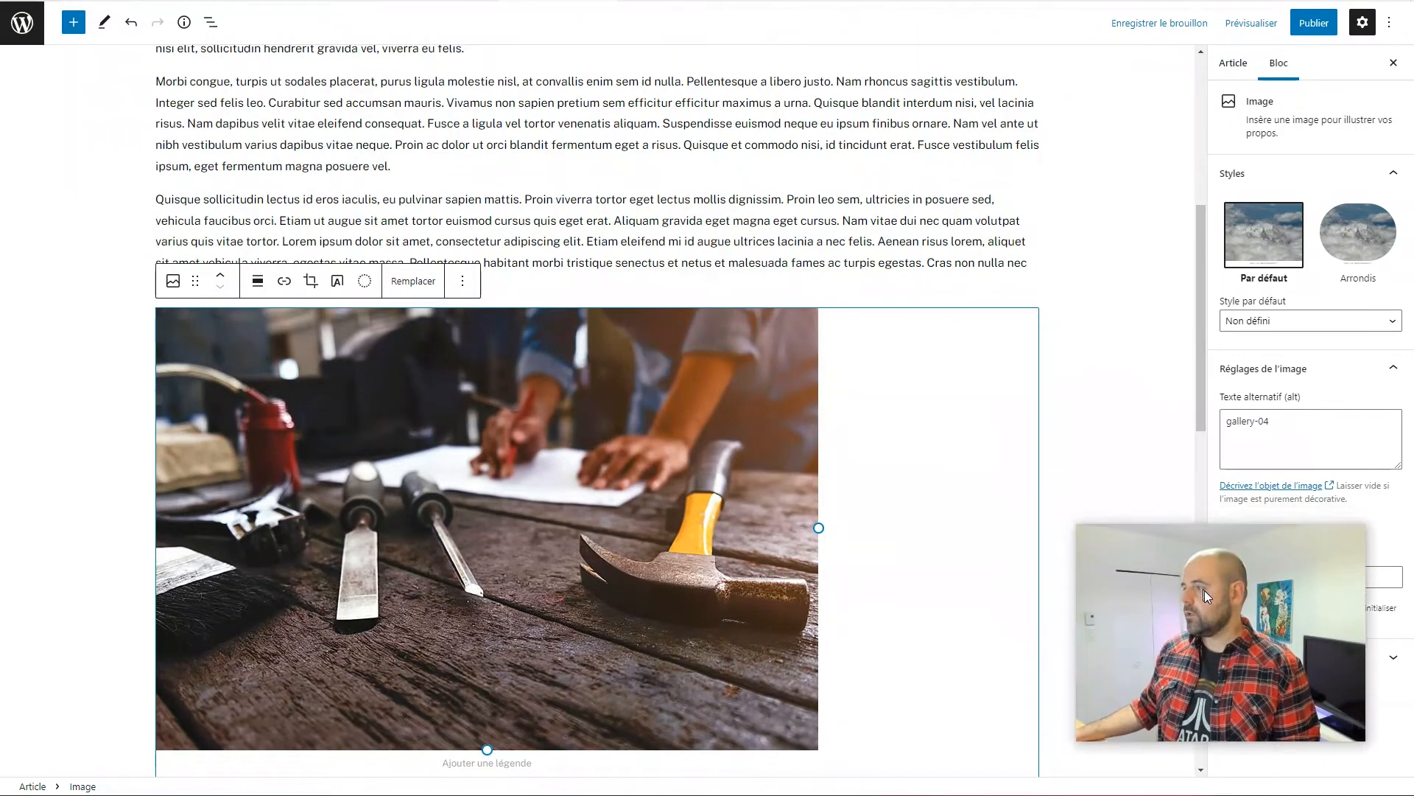
left_click(225, 275)
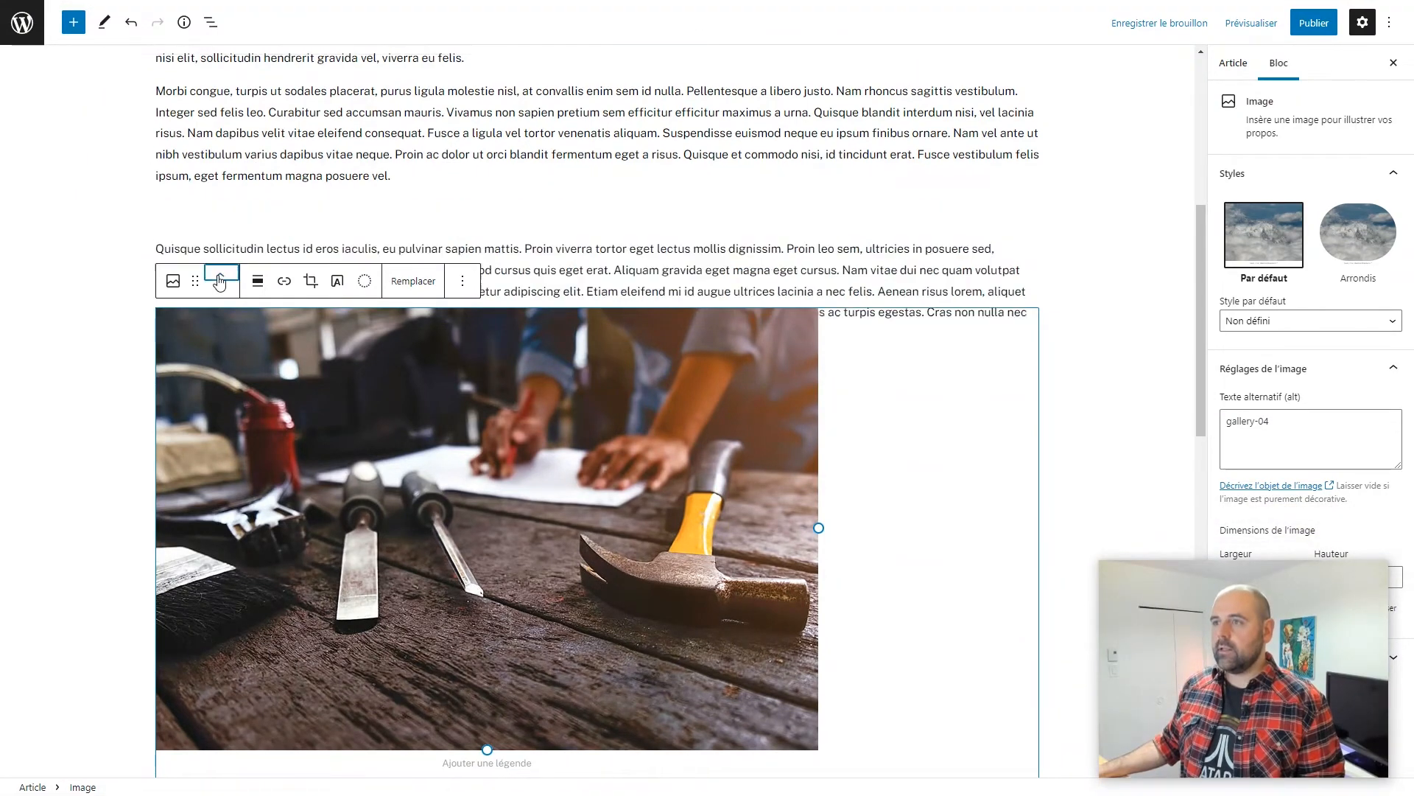
left_click(219, 273)
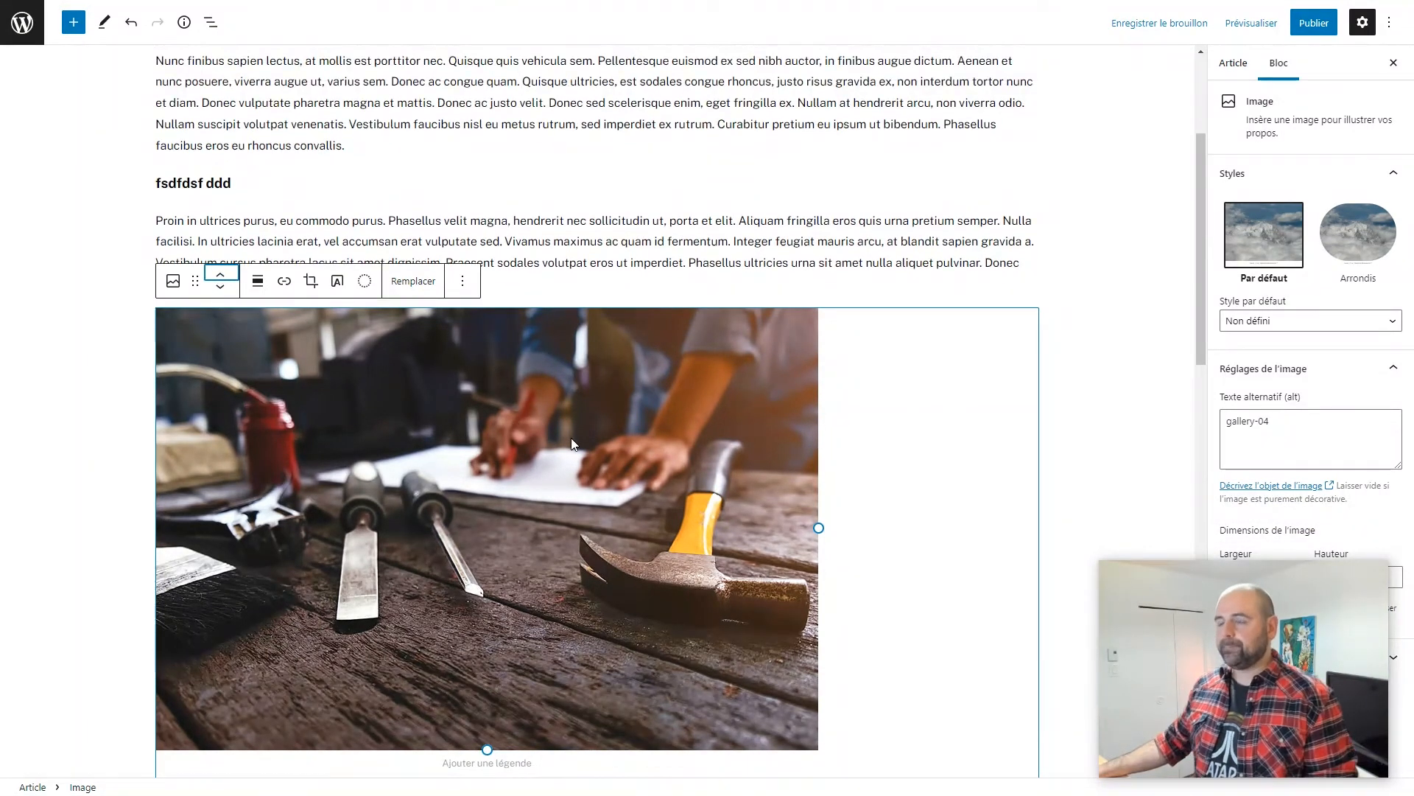
Step: Add four paragraphs below the "Morbi congue" paragraph: "fsdfsdf", "fssdafsad", "sdfsadf" and "dsfsadfds sdss aaa"
left_click(501, 228)
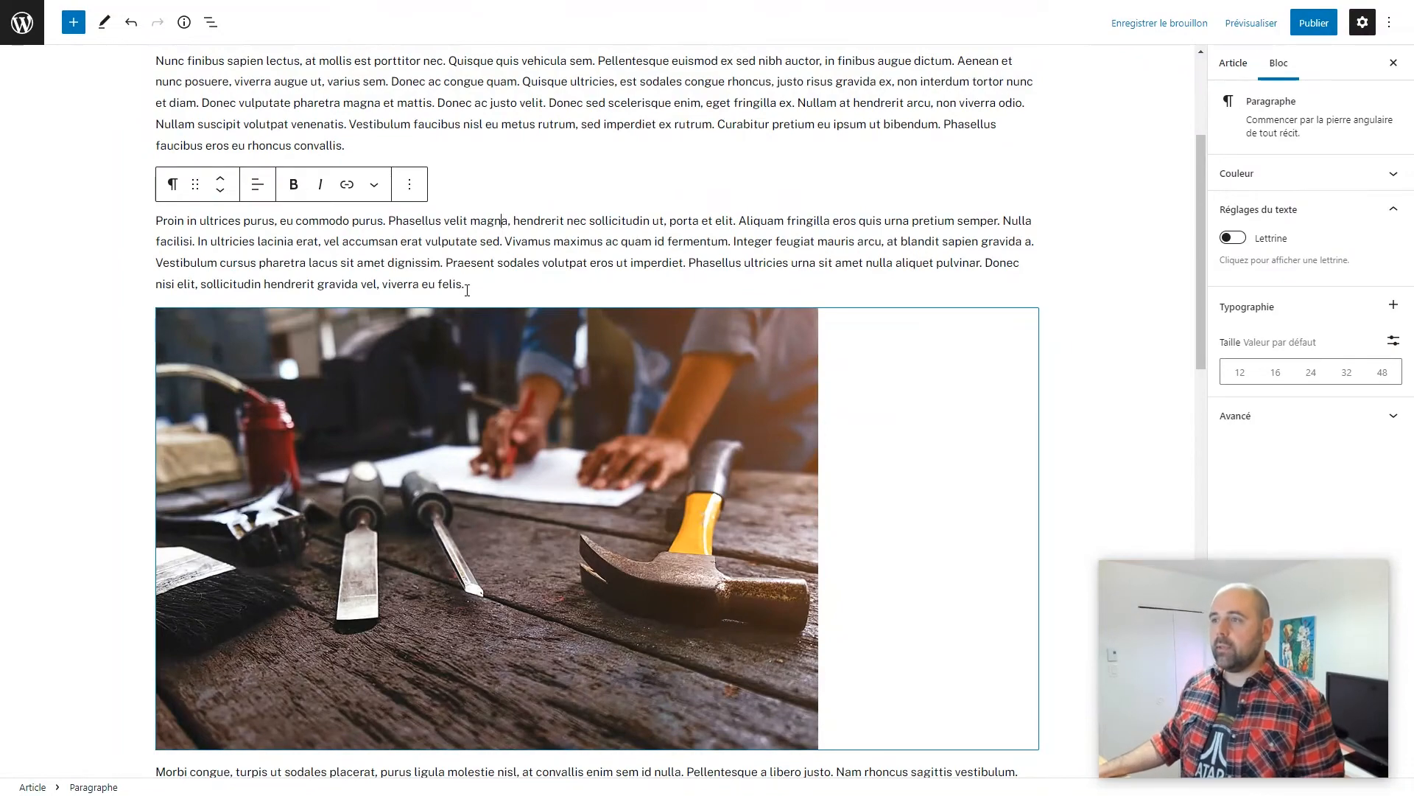
scroll(467, 291, "down", 1)
scroll(465, 296, "down", 6)
left_click(406, 267)
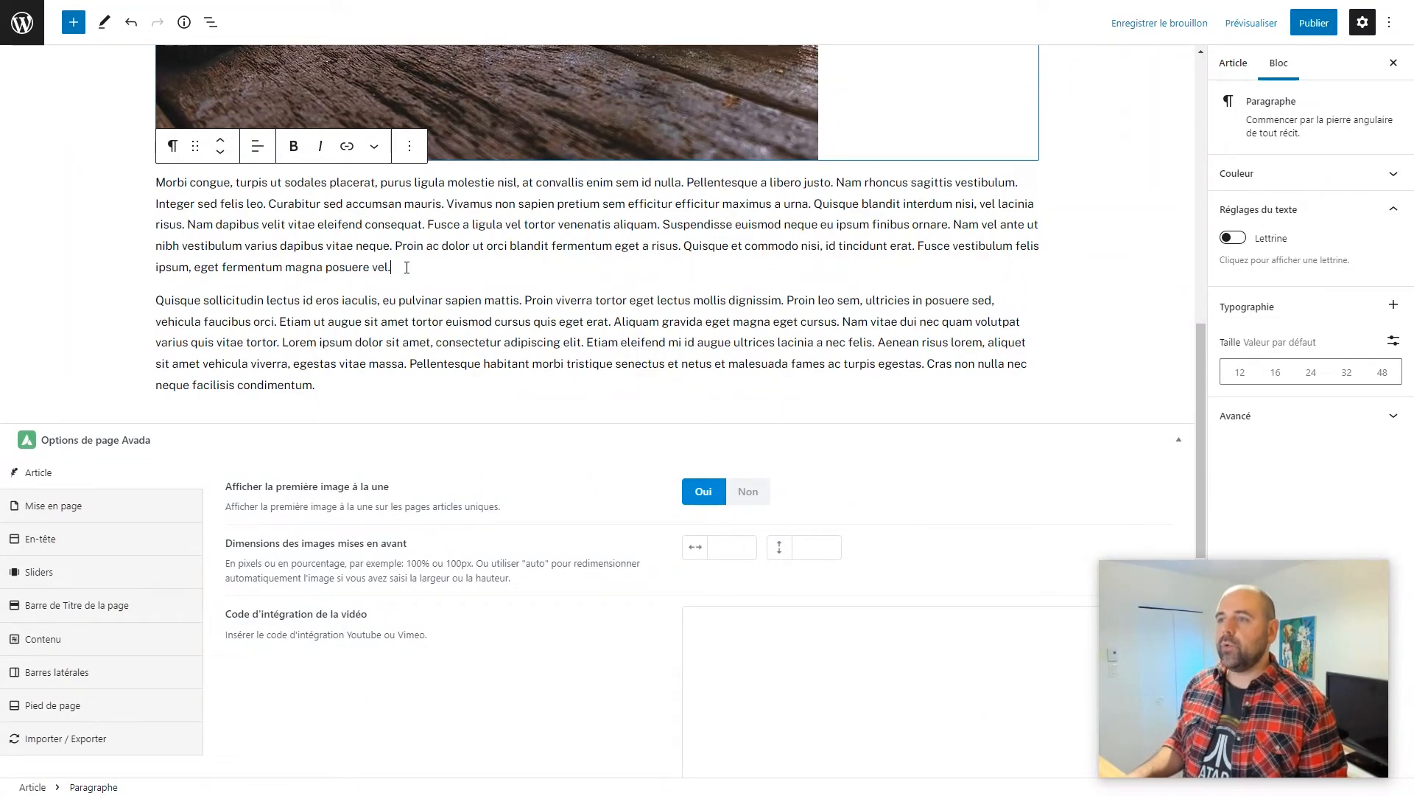
key("ctrl+s")
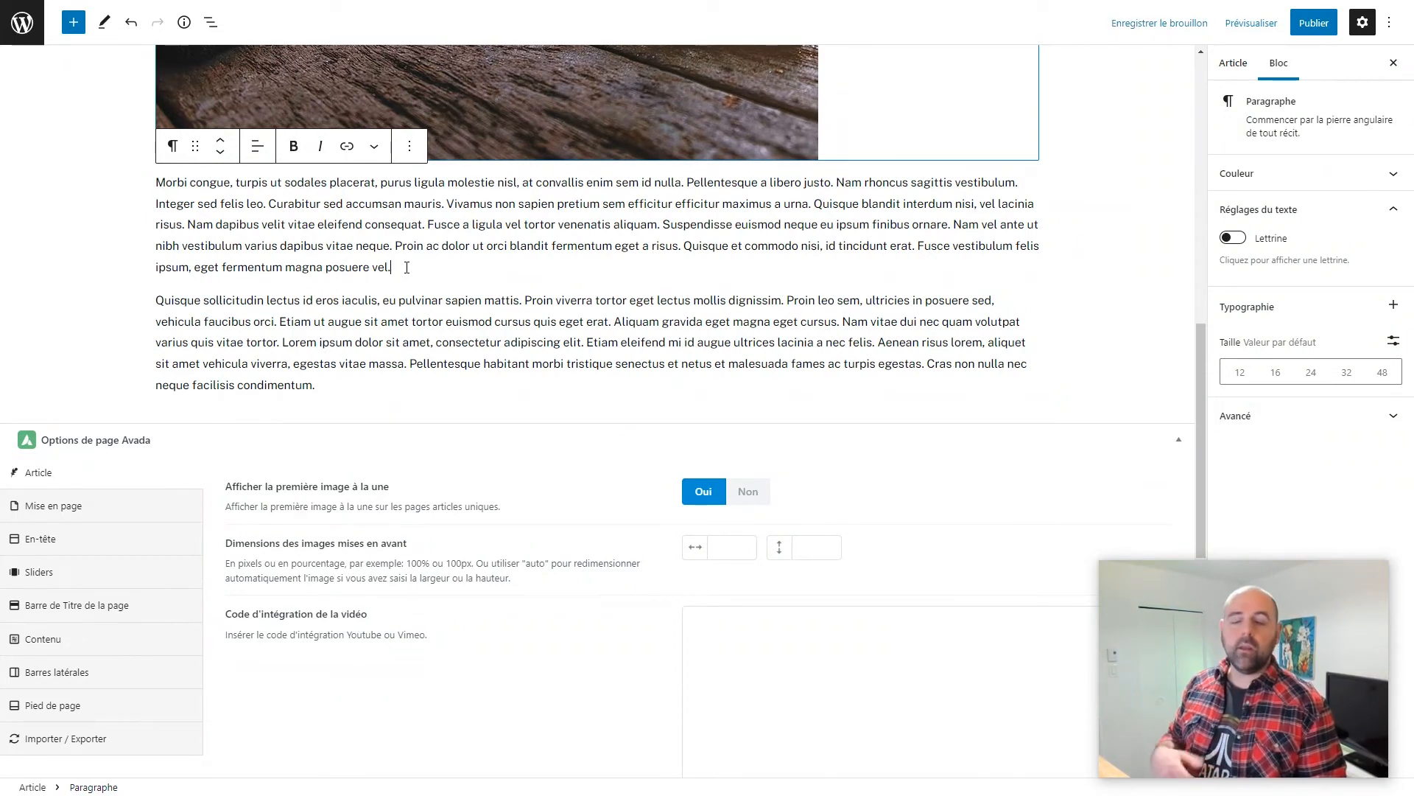
key("Return")
type("fsdfsdf")
key("Return")
type("fssdafsad")
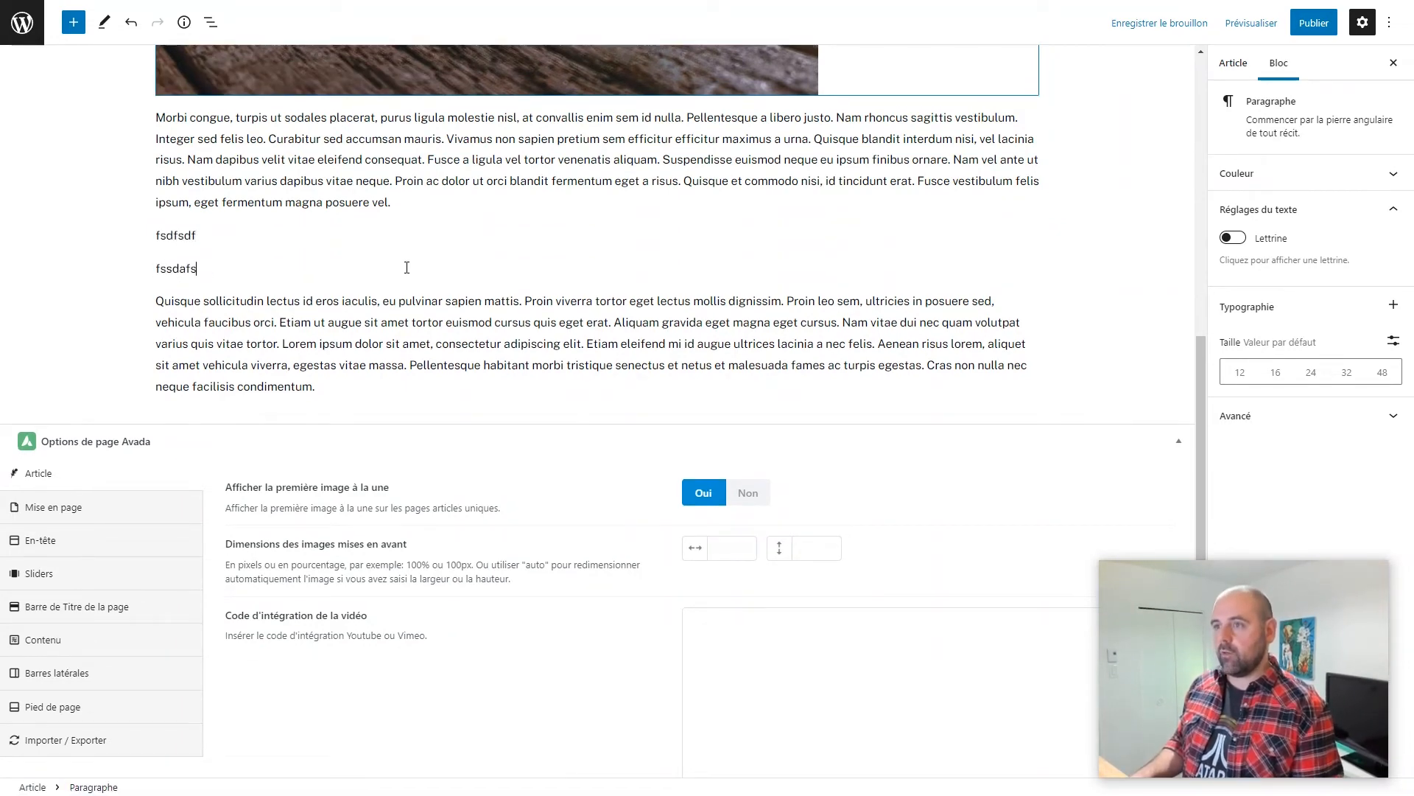
key("Return")
type("sdfsadf")
key("Return")
type("dsfs")
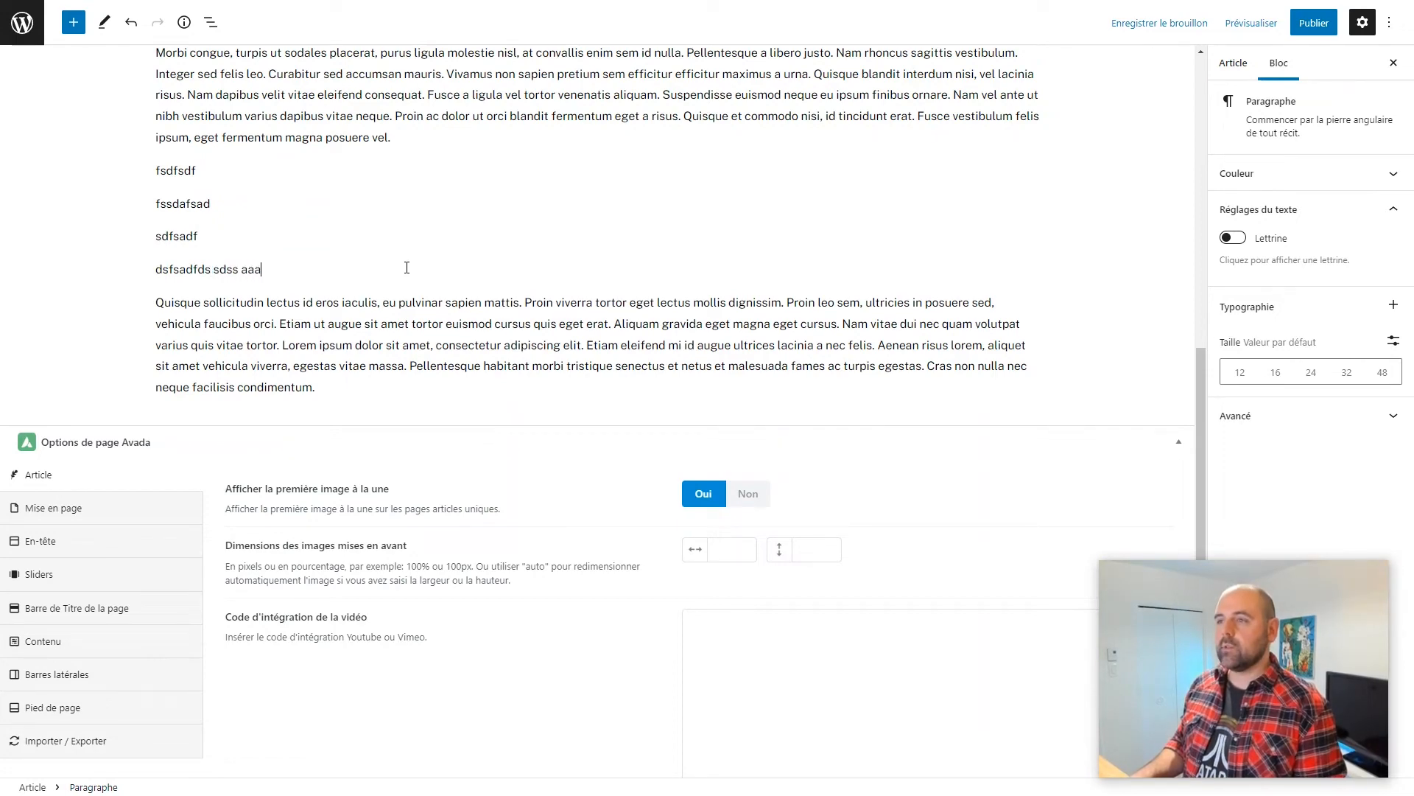
type("adfds sdss aaa")
Step: Transform the four short paragraphs into one list, try ordered numbering and set it back to bullets
key("shift+Up")
key("shift+Up")
key("shift+Up")
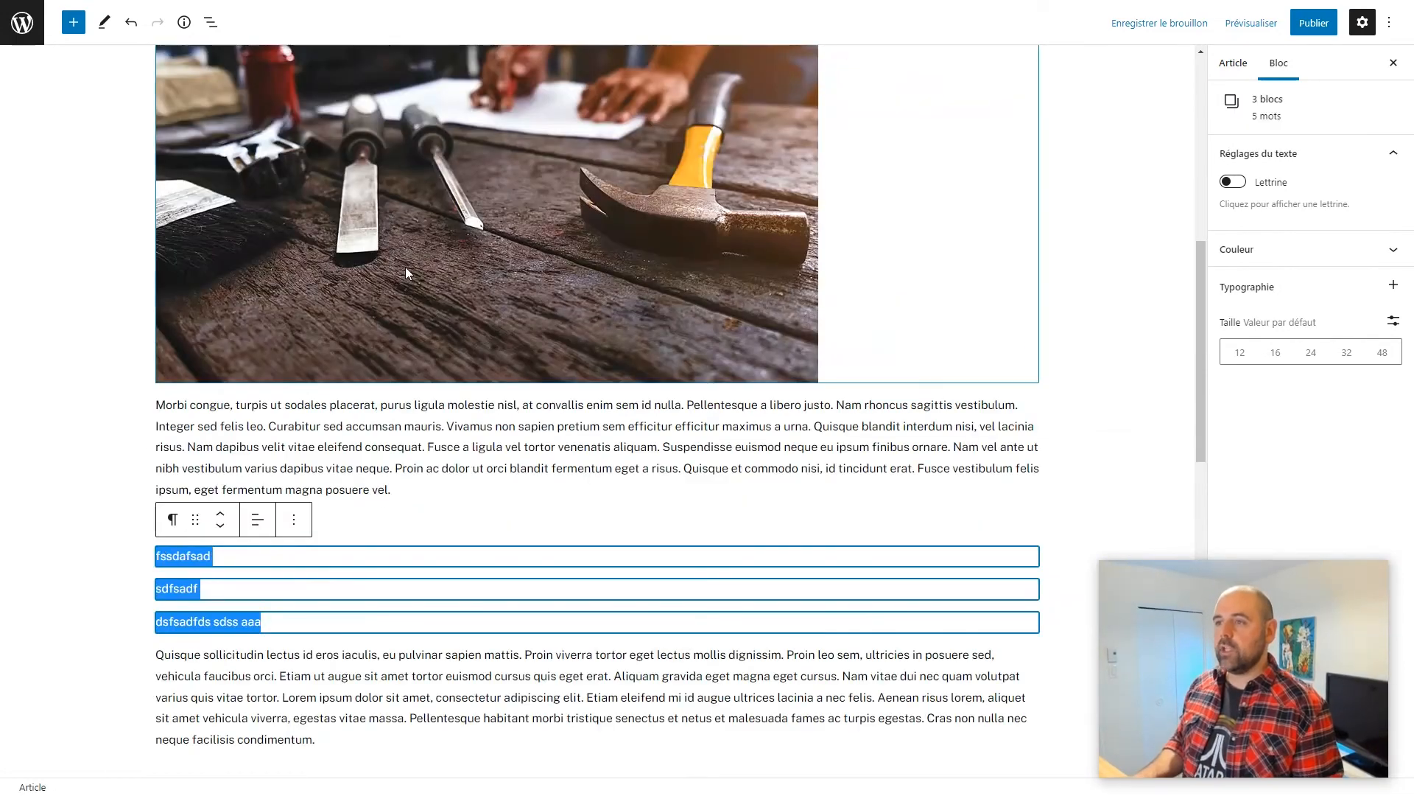
left_click(323, 447)
left_click_drag(268, 629, 149, 529)
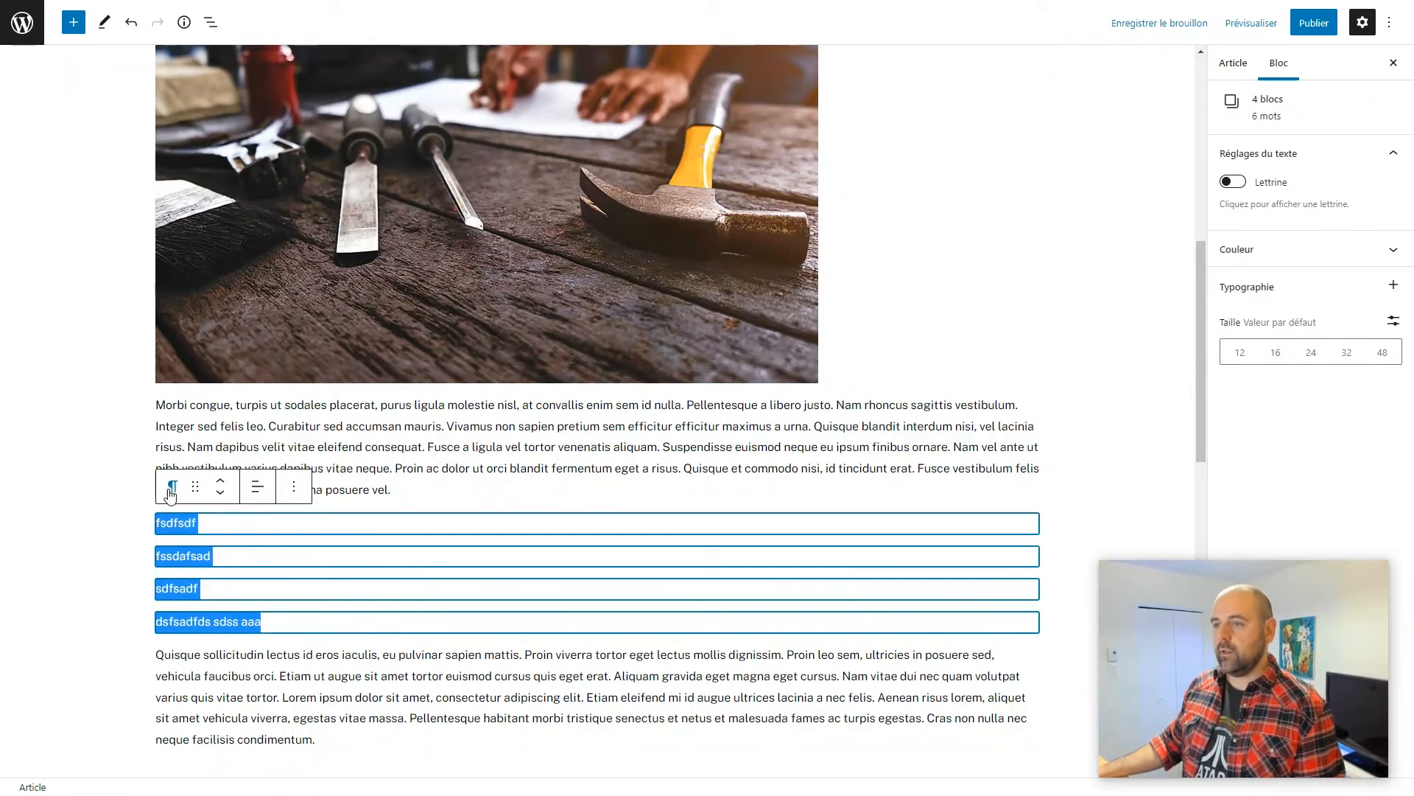
left_click(173, 489)
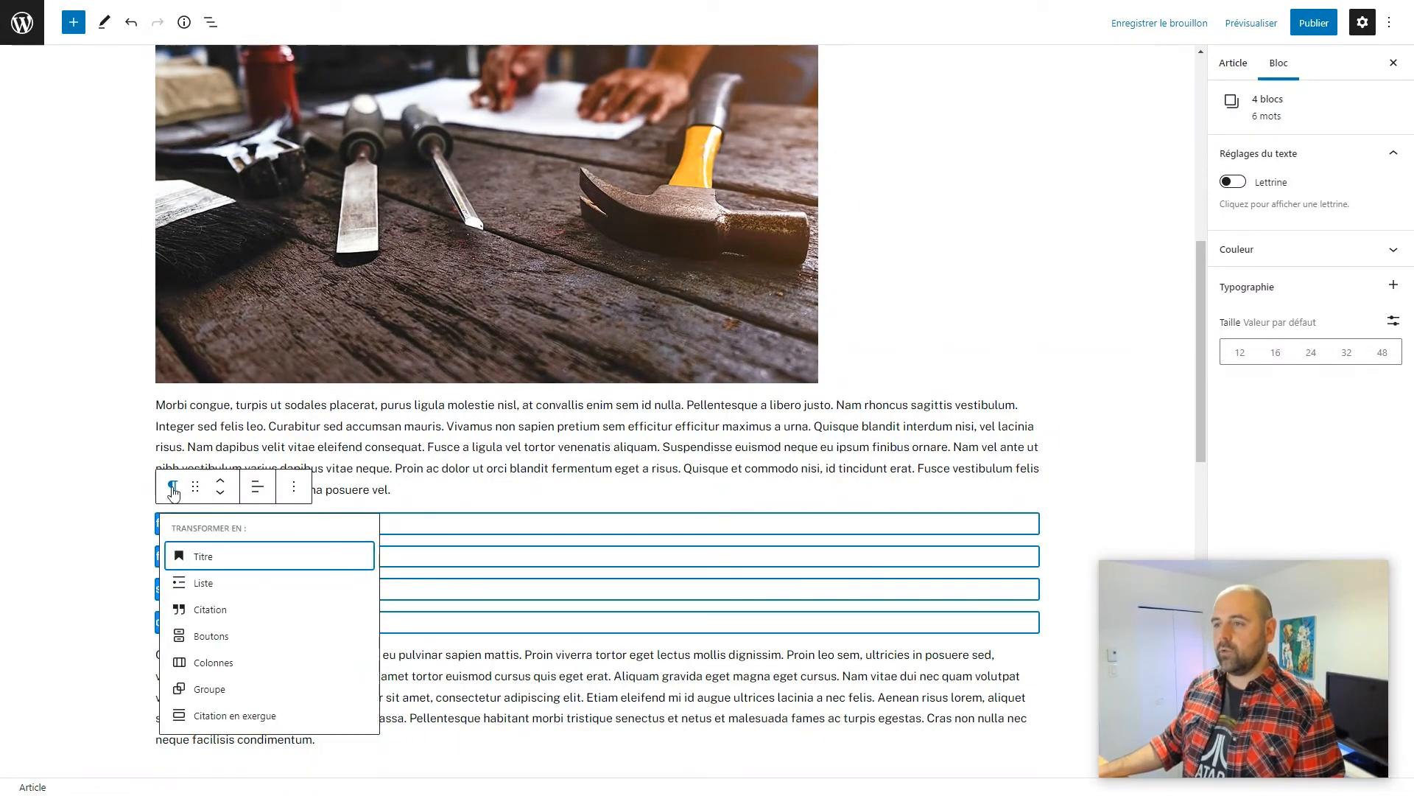
left_click(203, 584)
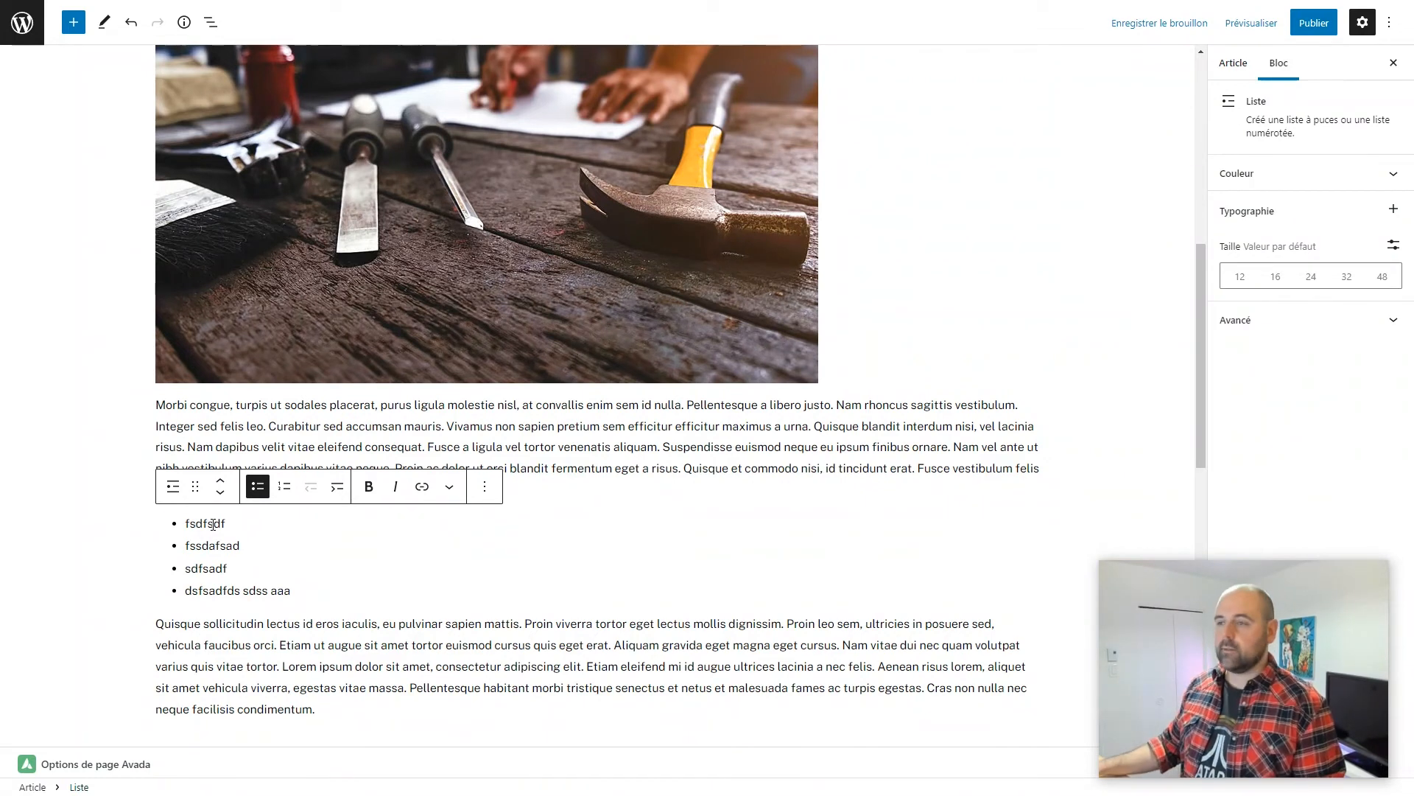
left_click(285, 488)
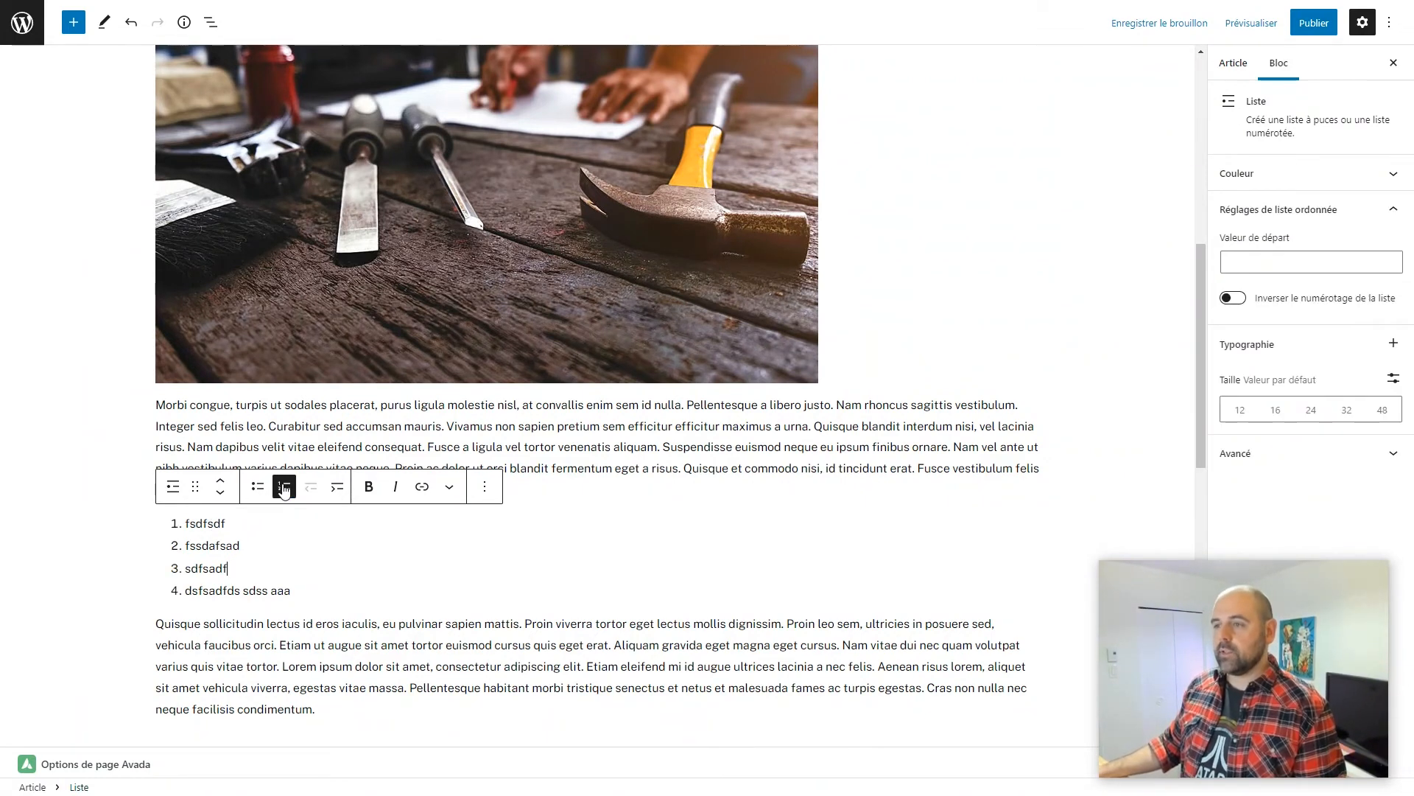
left_click(255, 489)
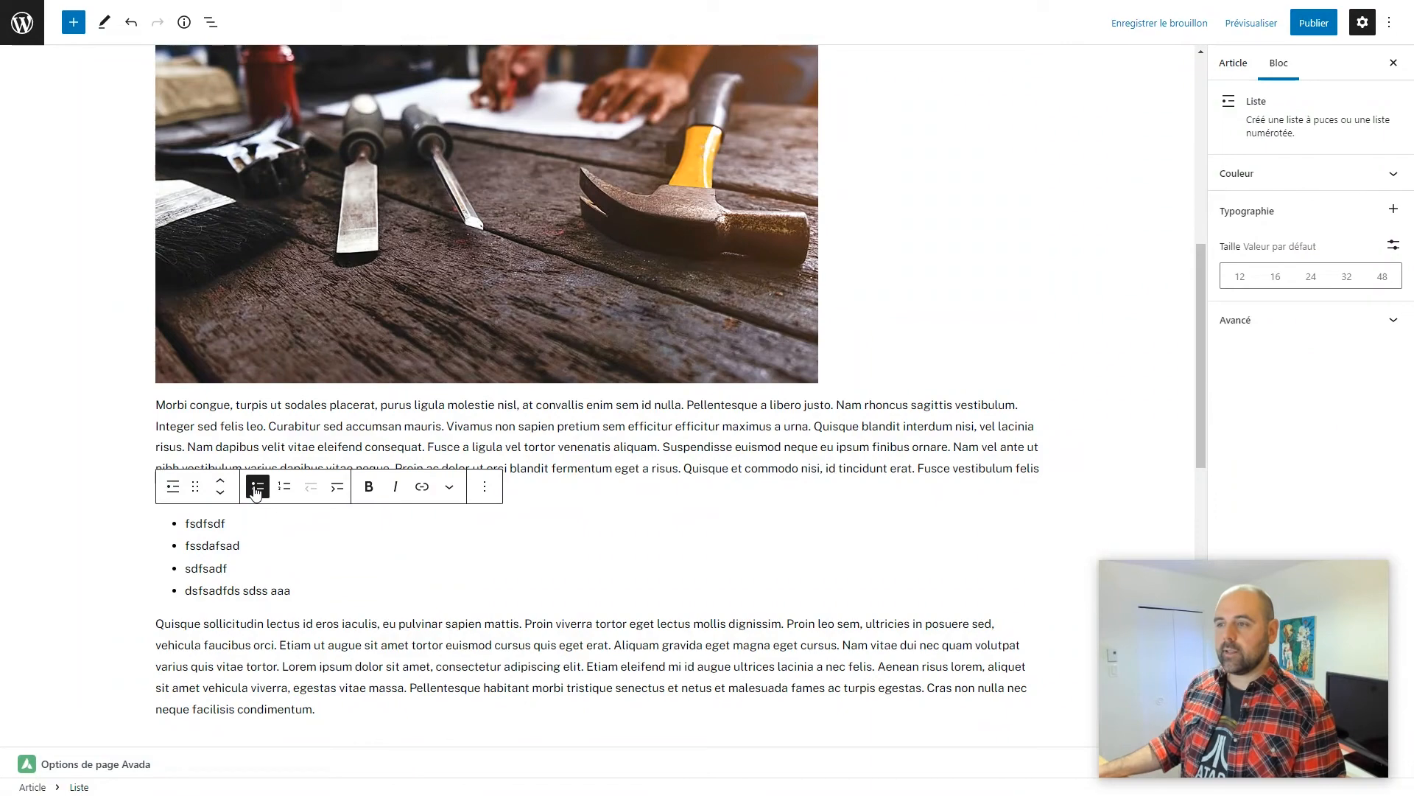
Step: Move the bulleted list up through the article to sit directly below the "fsdfdsf ddd" subheading
left_click(220, 480)
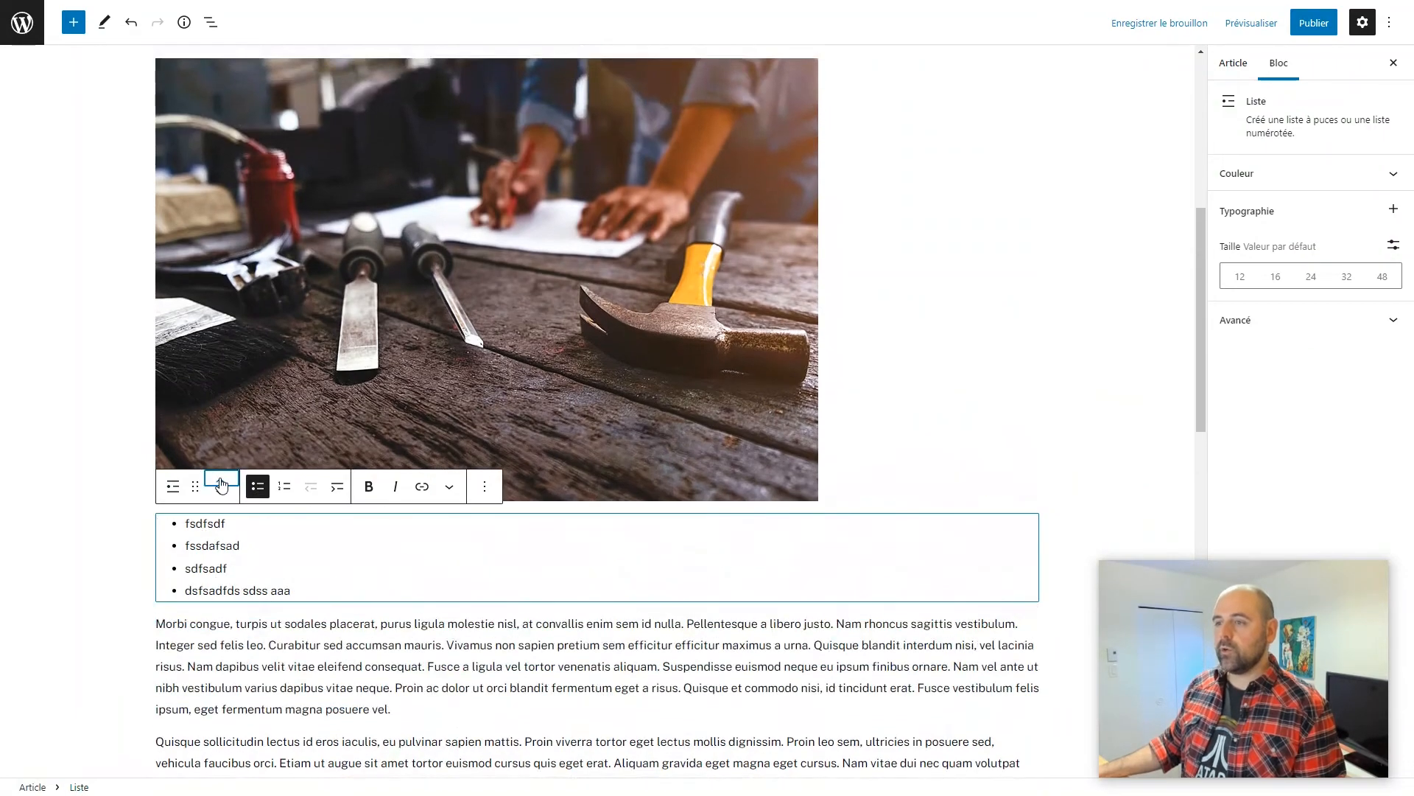
left_click(220, 480)
left_click(220, 479)
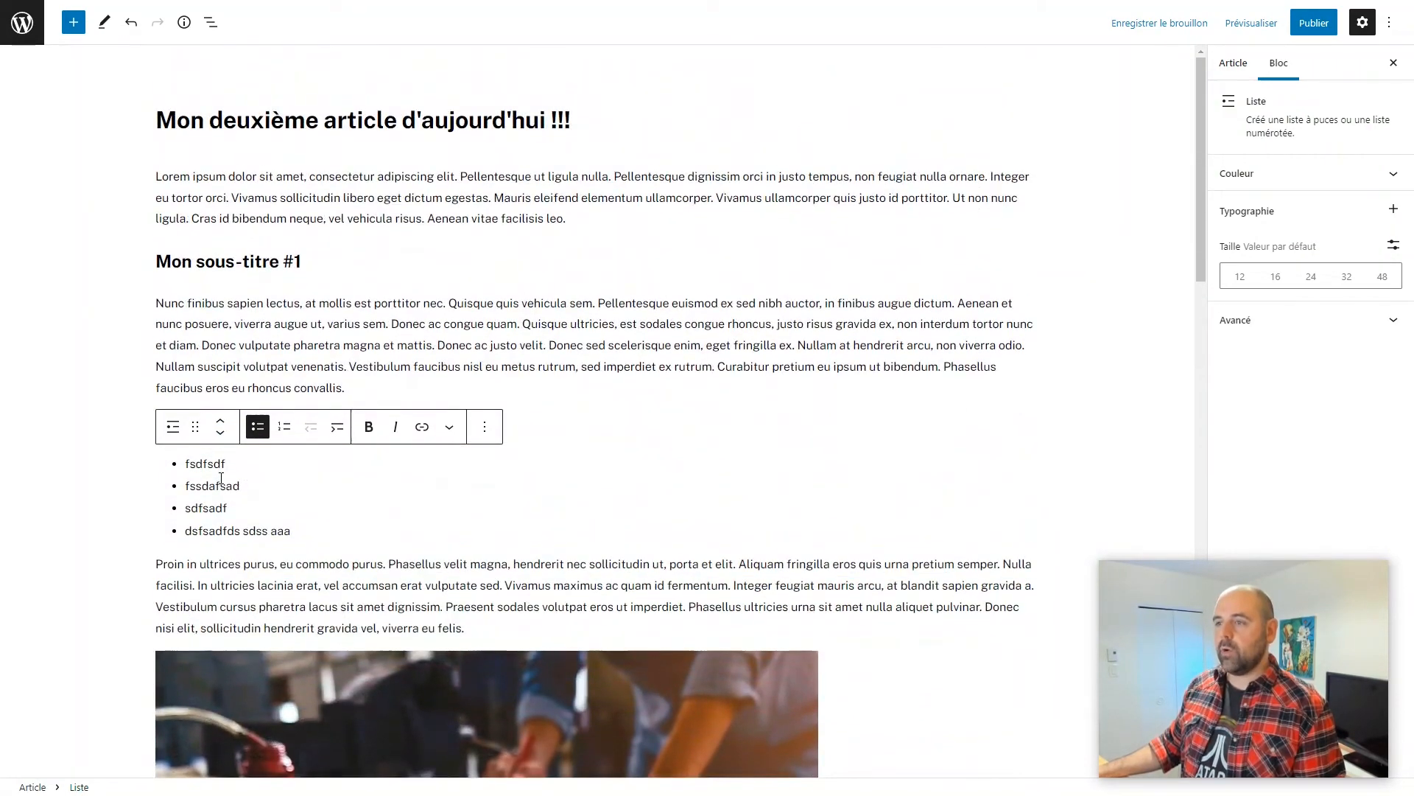
left_click(220, 422)
left_click(220, 390)
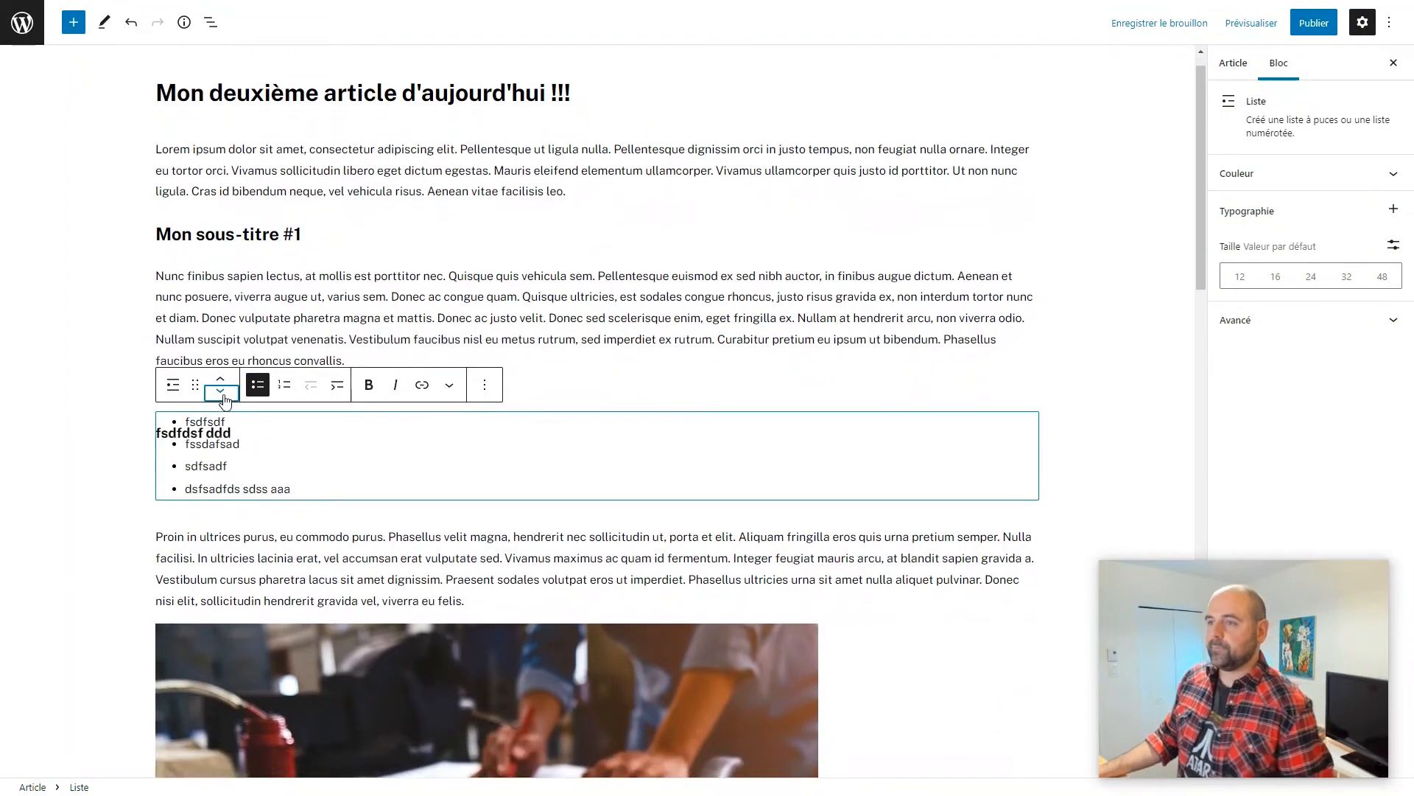
Step: Add an empty block below the "Nunc finibus" paragraph and open the full block library for it
left_click(461, 325)
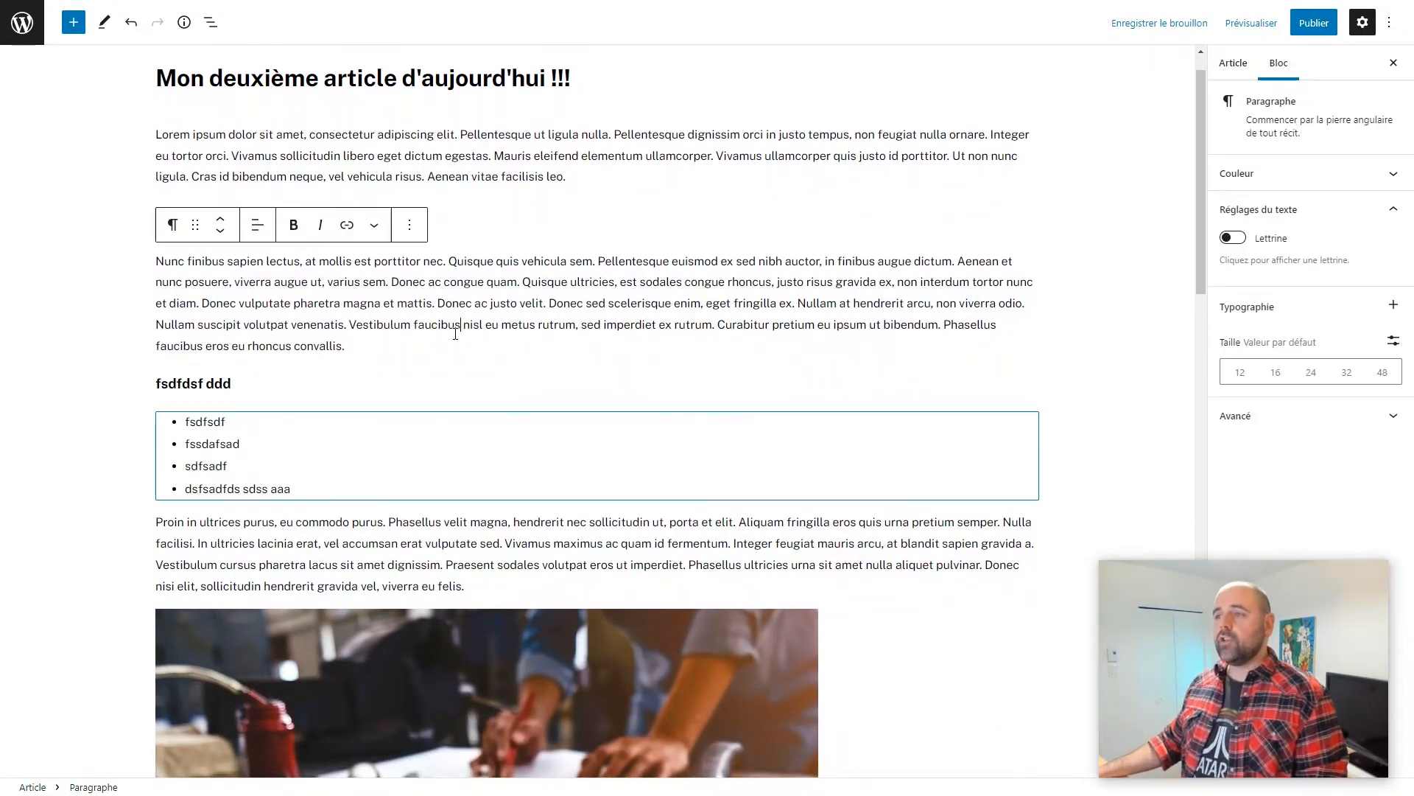
left_click(398, 344)
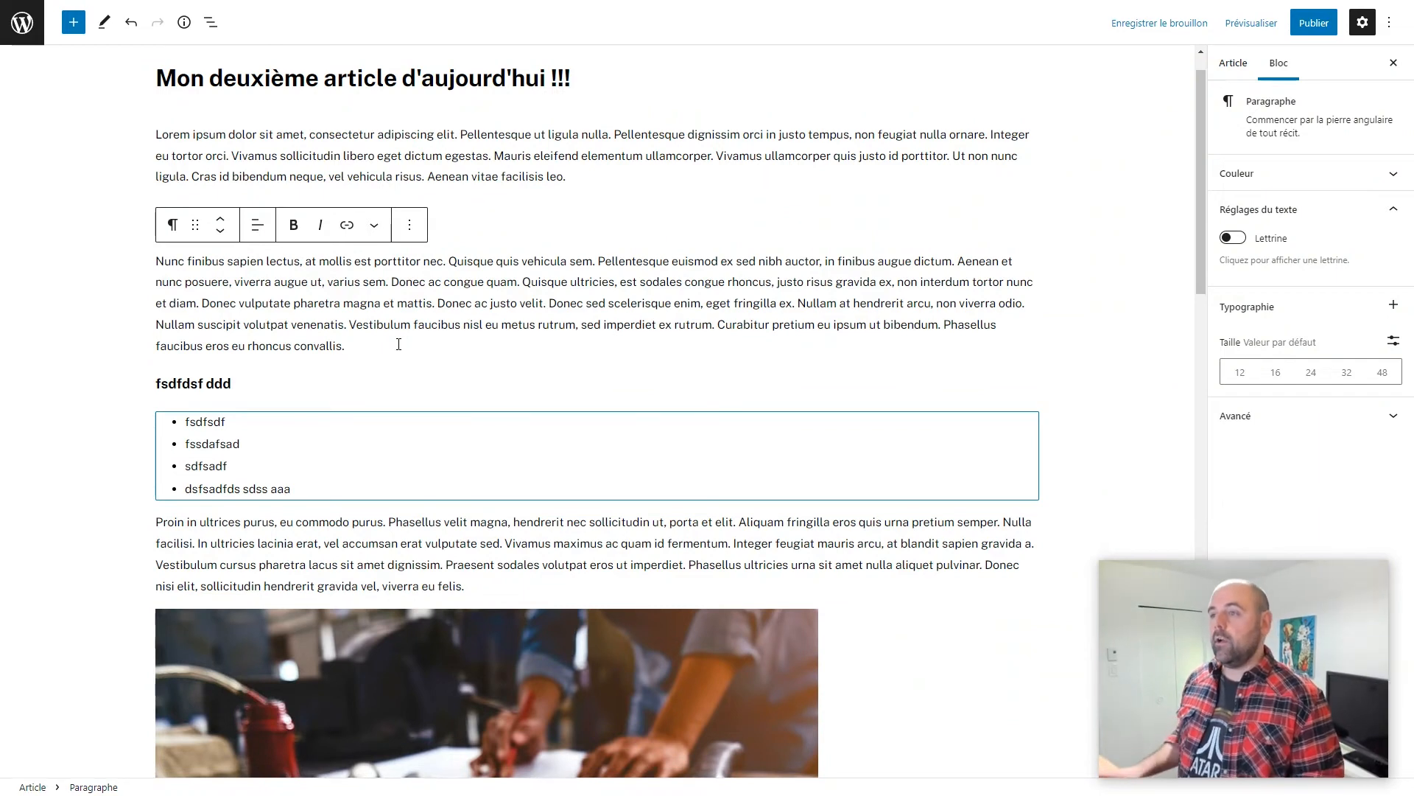
key("Return")
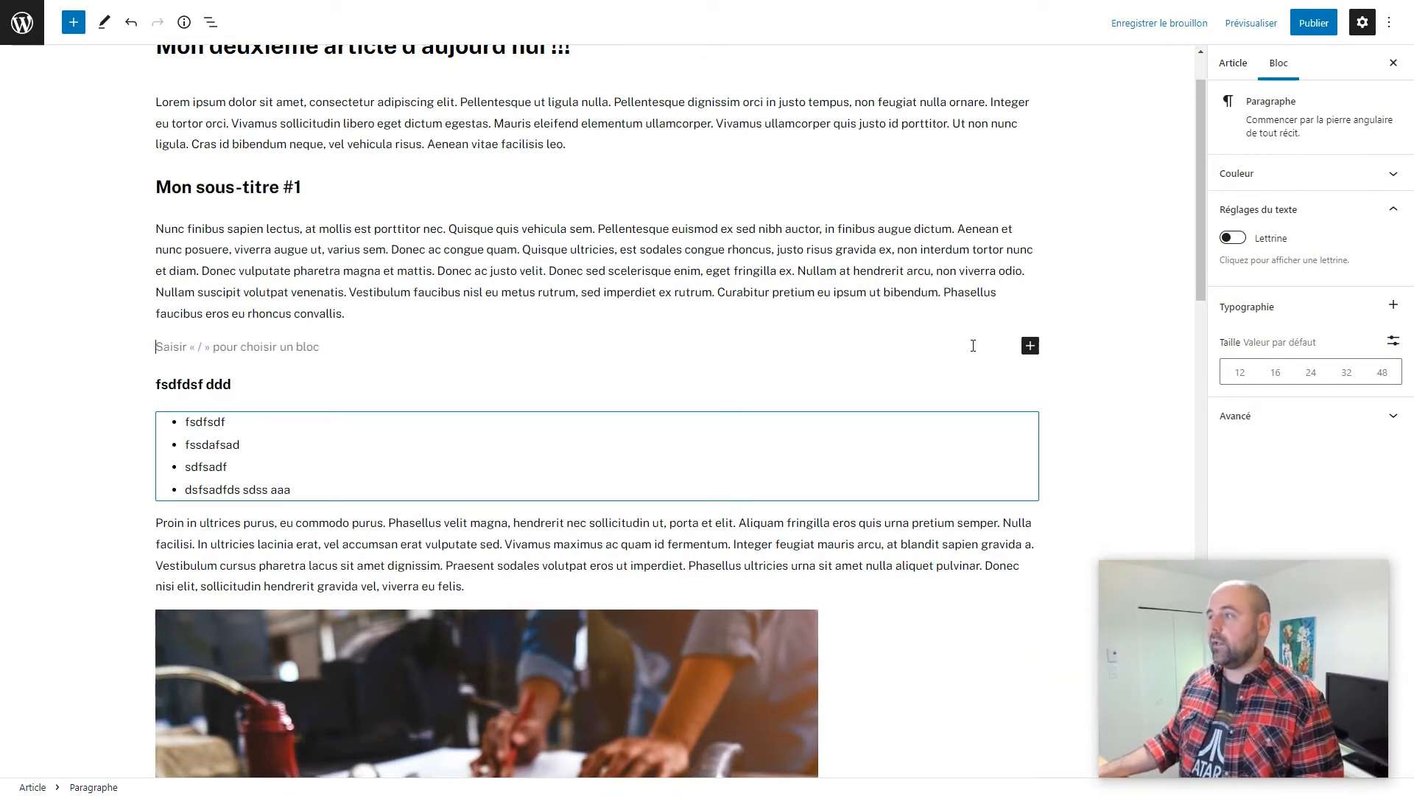
left_click(1030, 346)
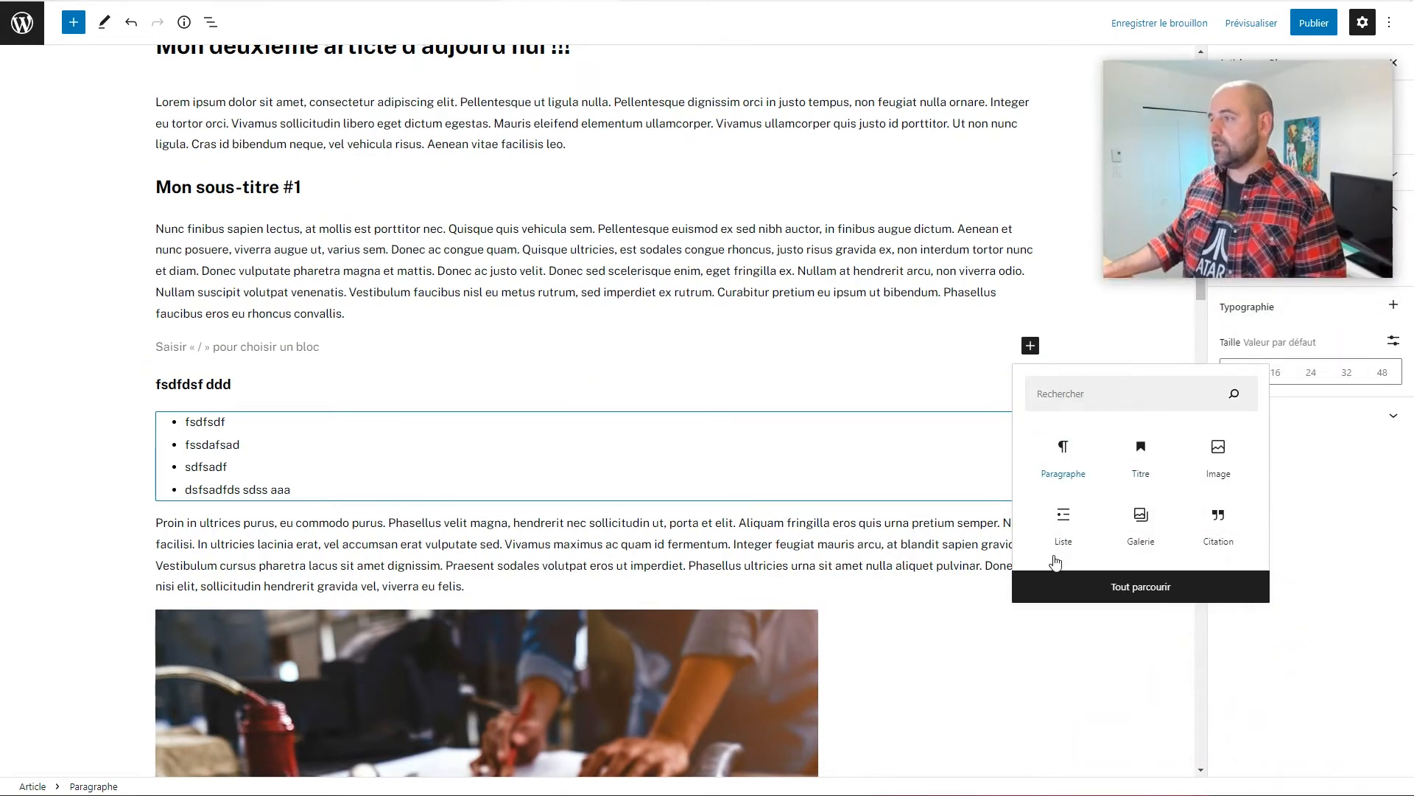
left_click(1117, 592)
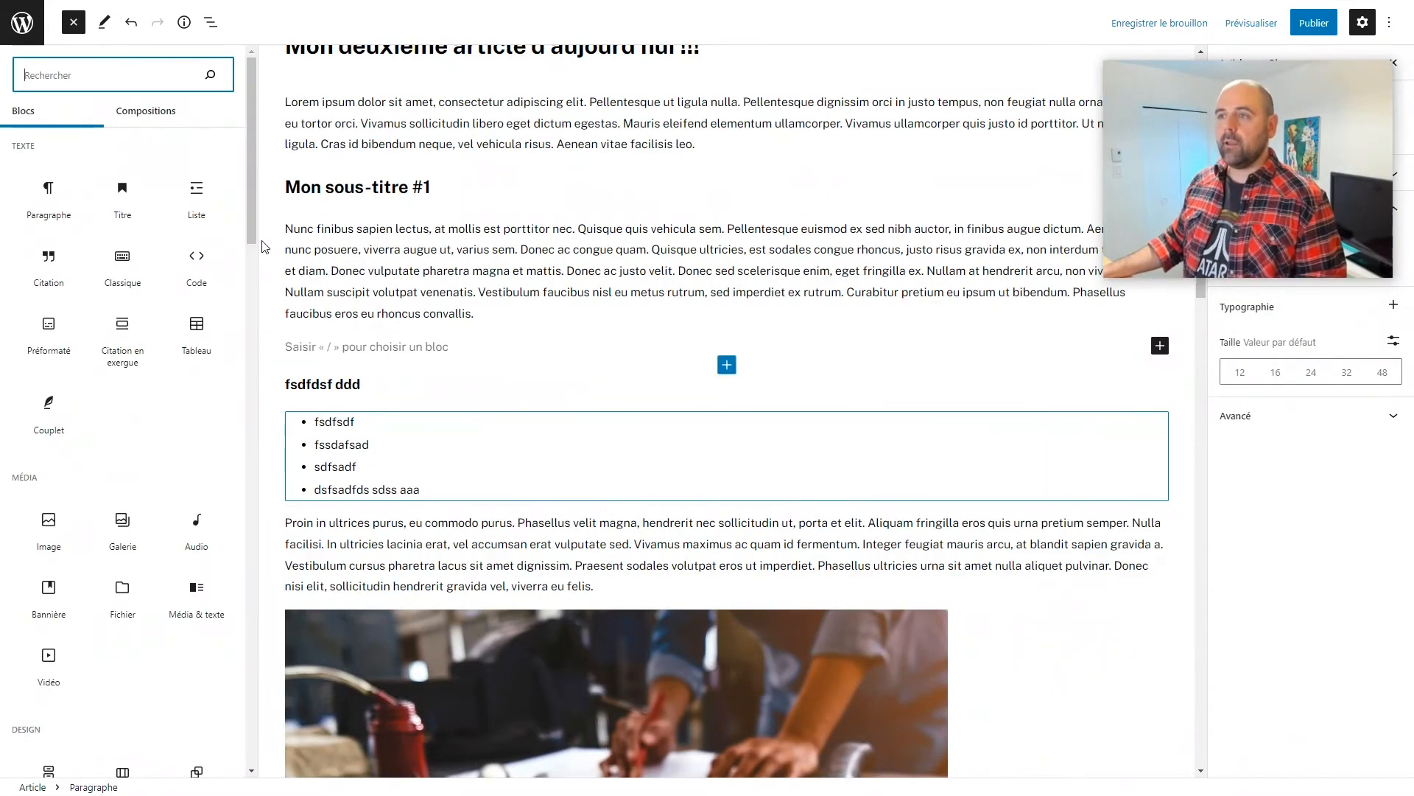
Step: Look through the text and media block types, including the Table block's preview, and close the block library without inserting anything
left_click_drag(252, 247, 268, 159)
mouse_move(188, 352)
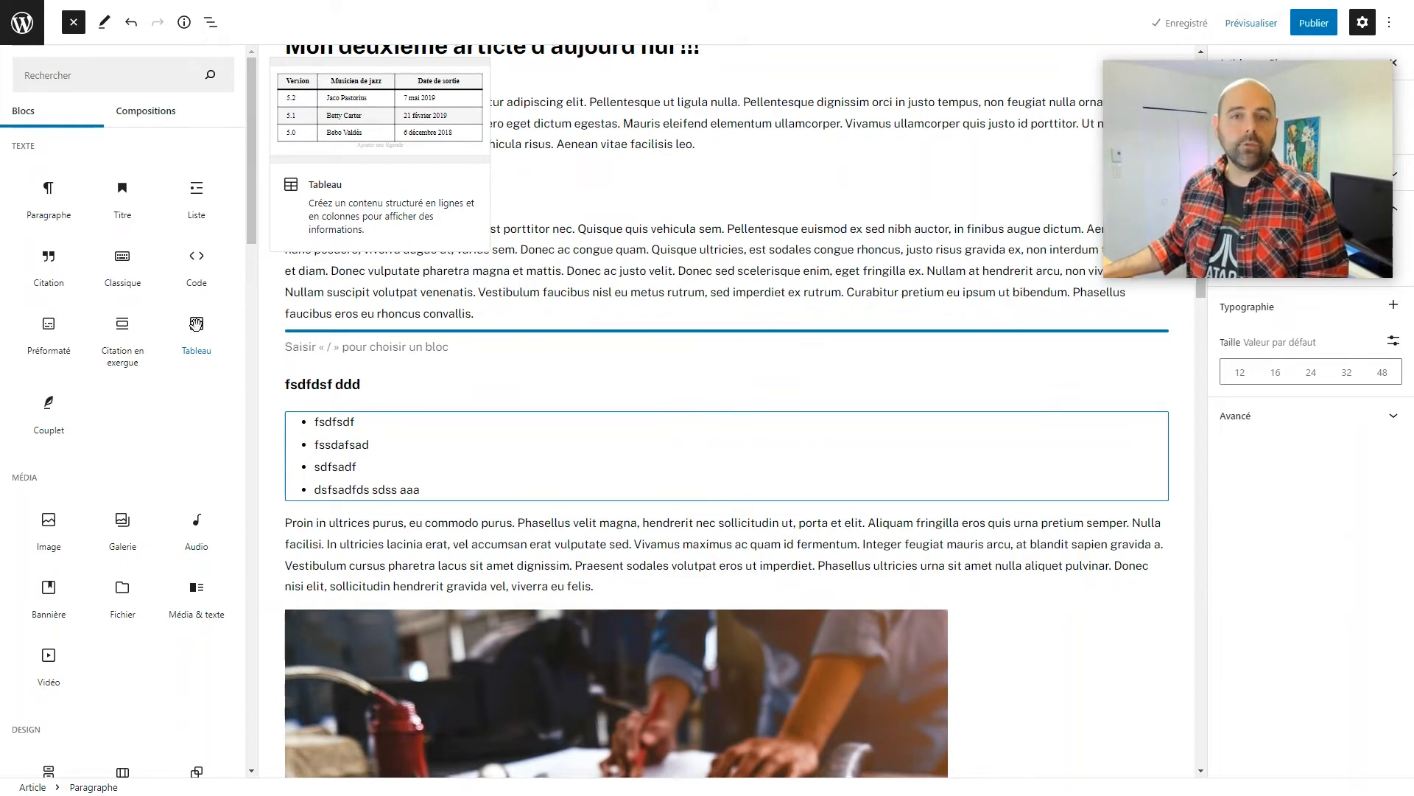
mouse_move(121, 301)
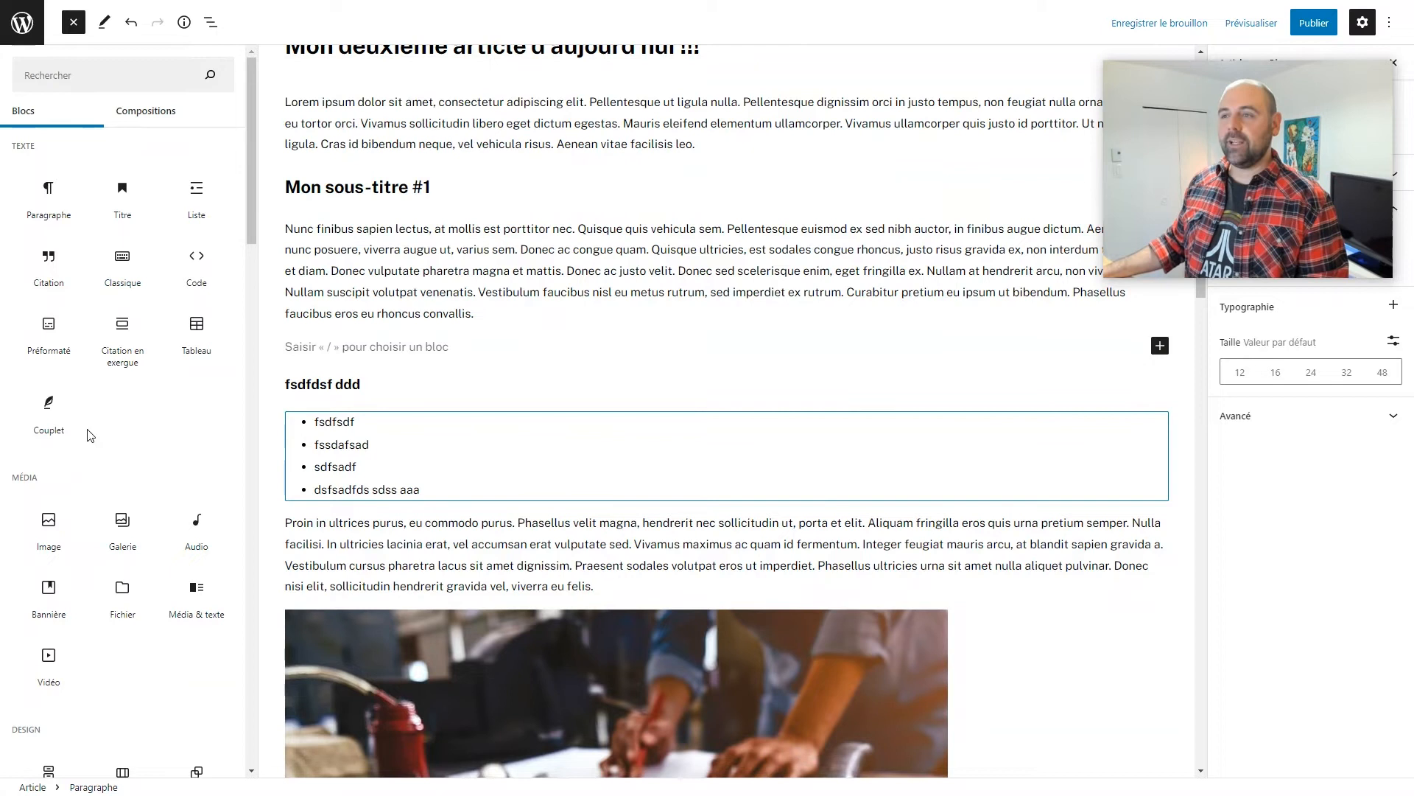
mouse_move(74, 462)
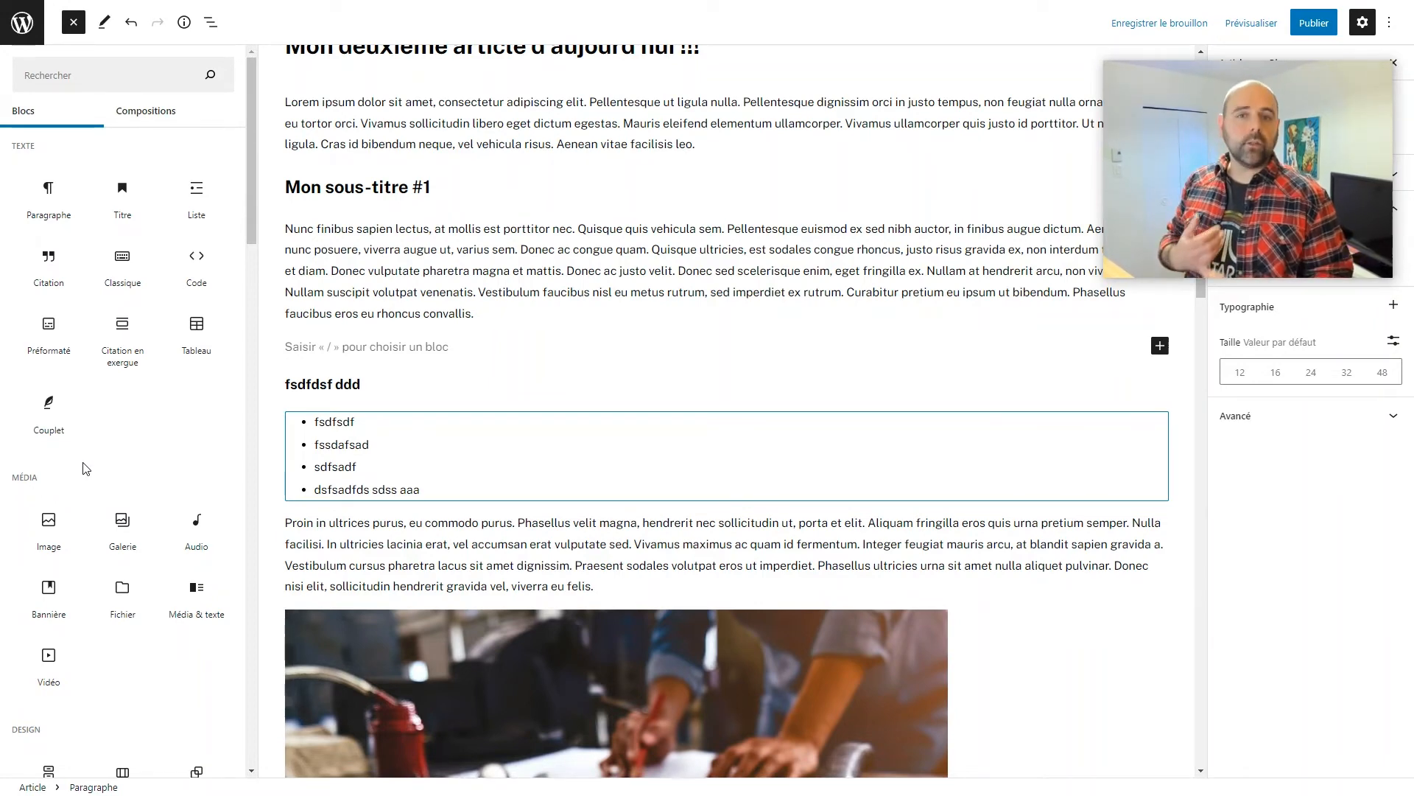
left_click(530, 456)
left_click_drag(1179, 188, 118, 679)
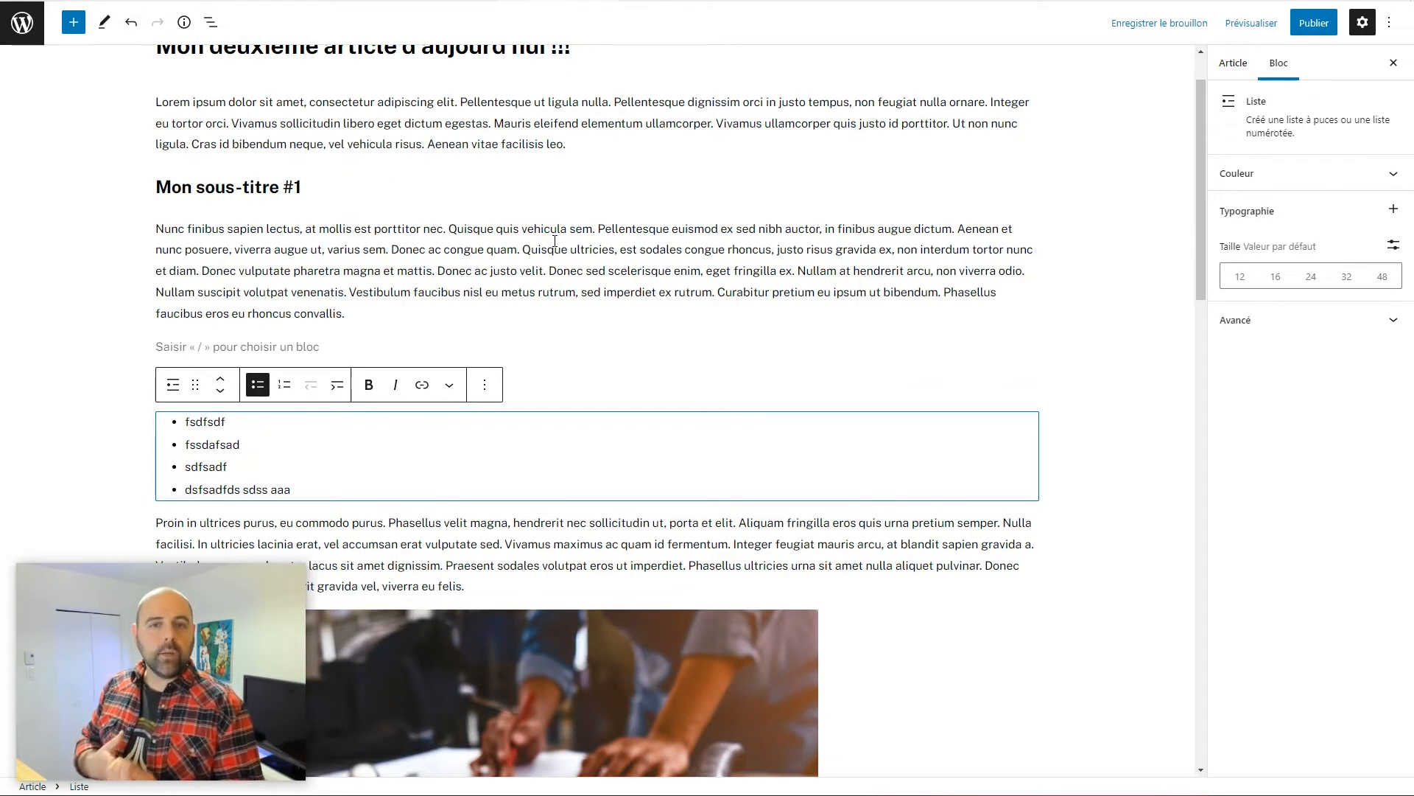
Step: Save the second article as a draft
left_click(1158, 23)
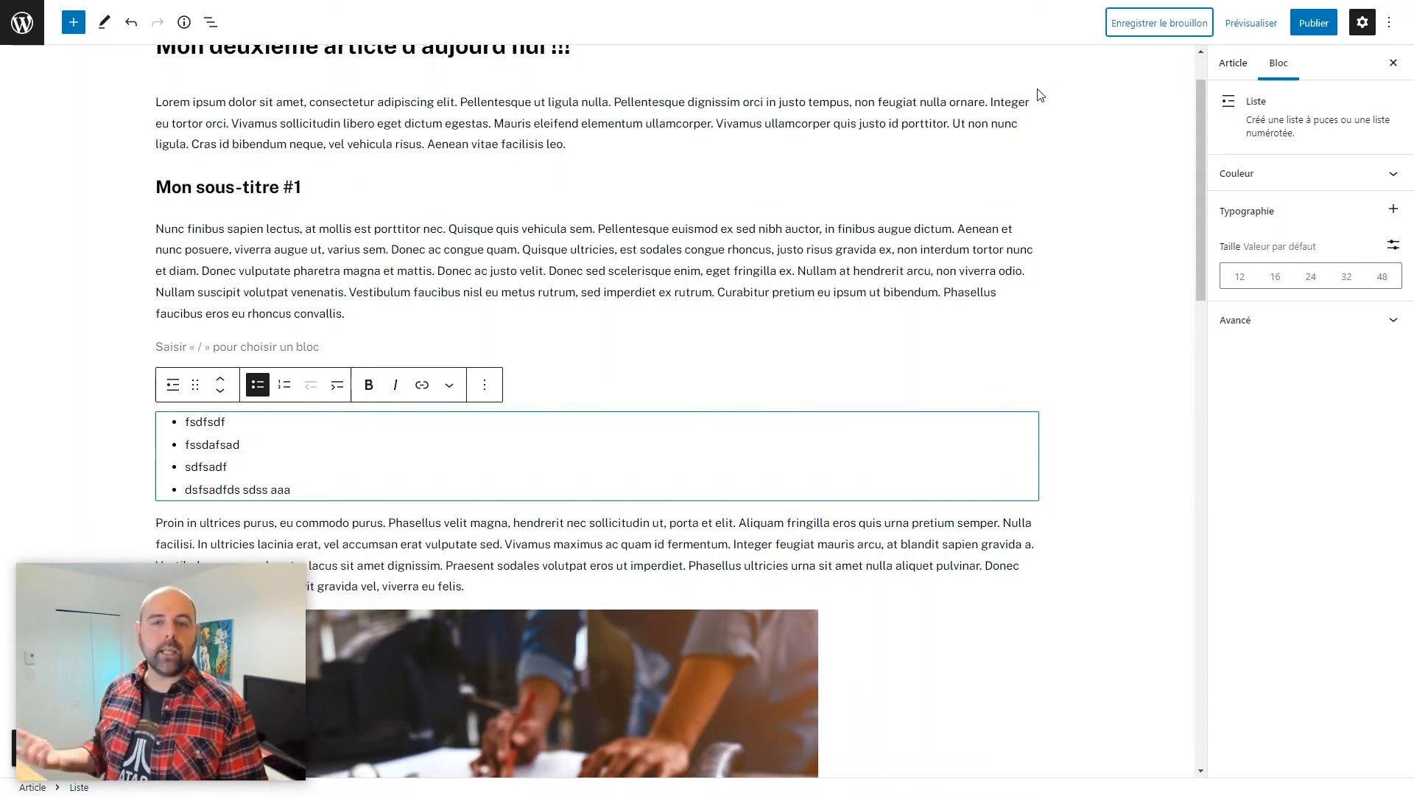
left_click(792, 253)
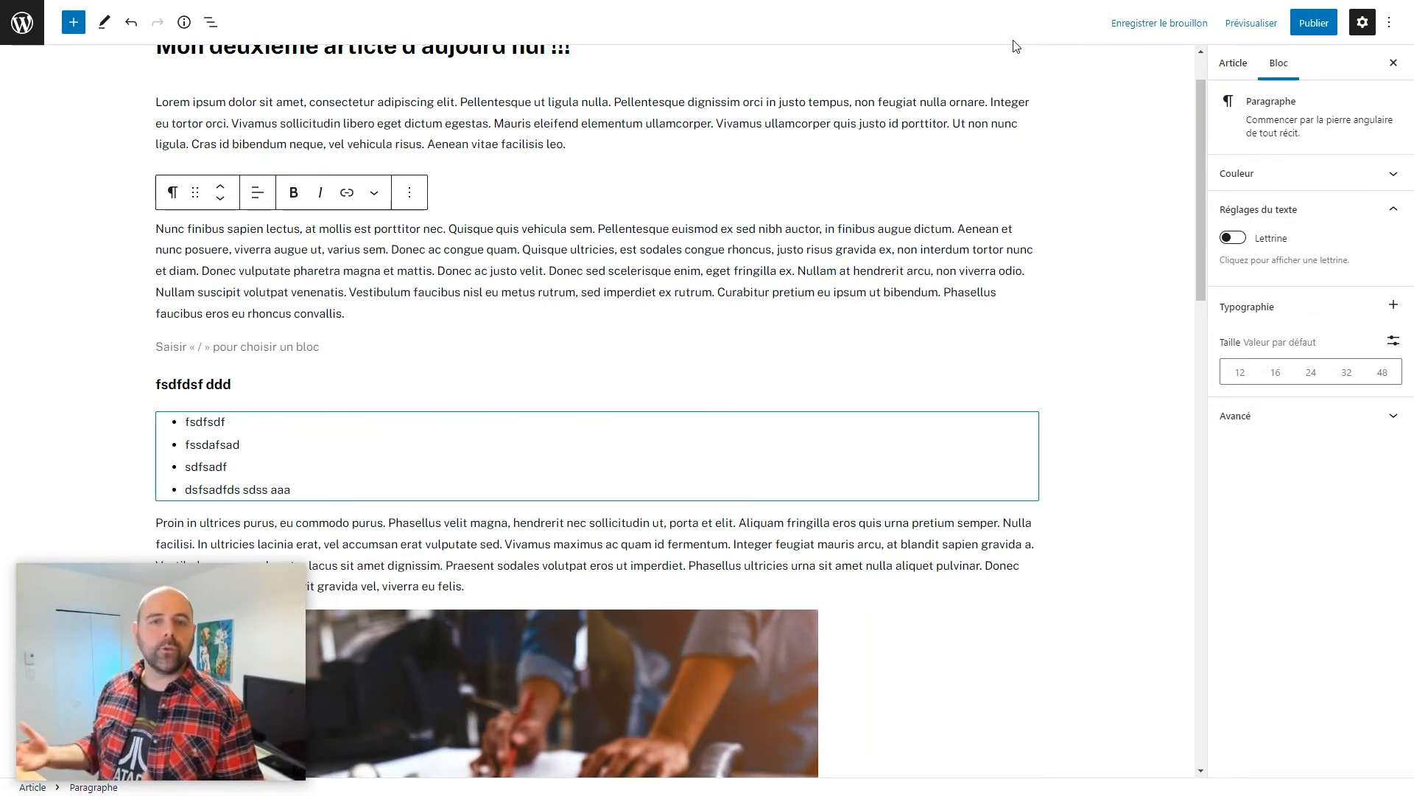
left_click(1154, 23)
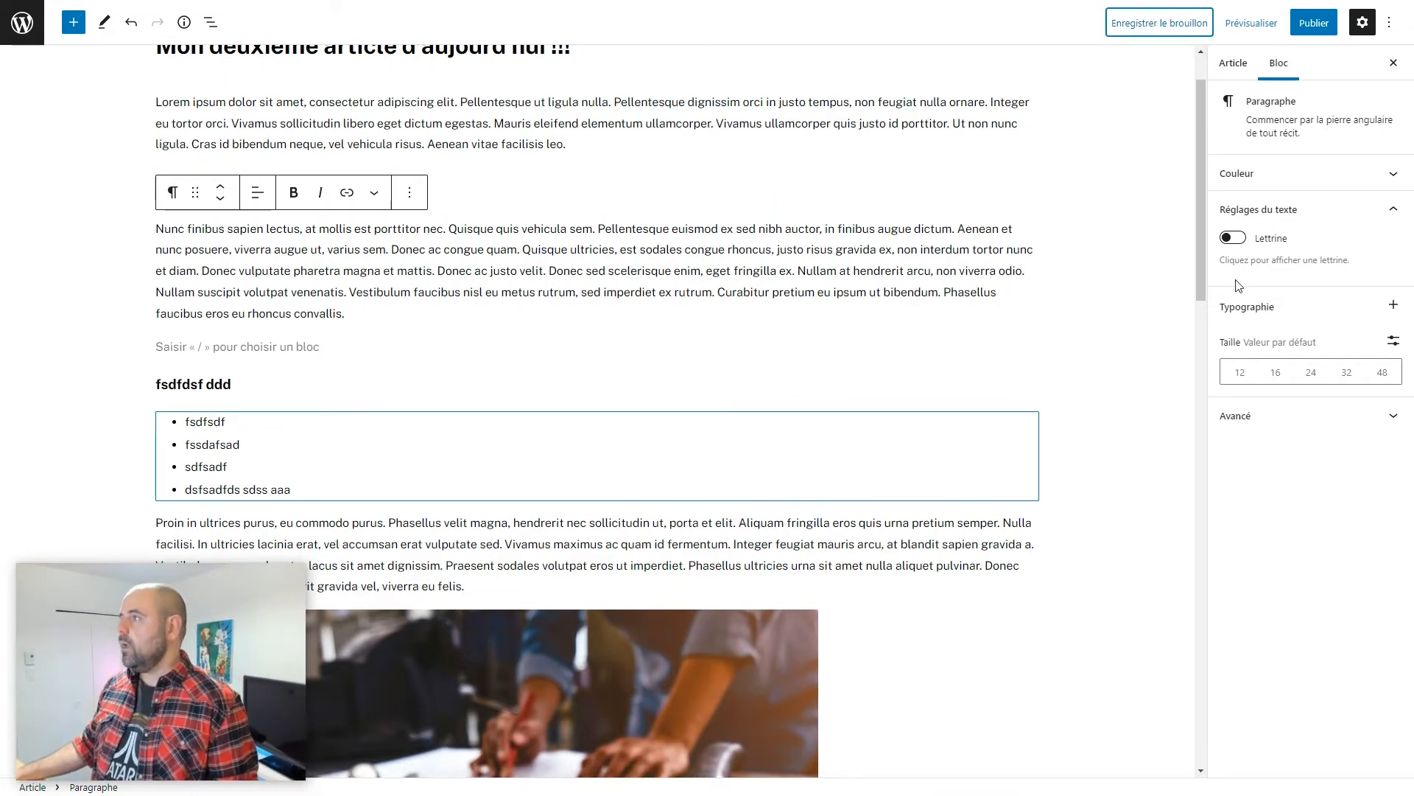
Step: Switch between the article-level and block-level settings, leaving the article settings shown
left_click(1235, 63)
left_click(1272, 64)
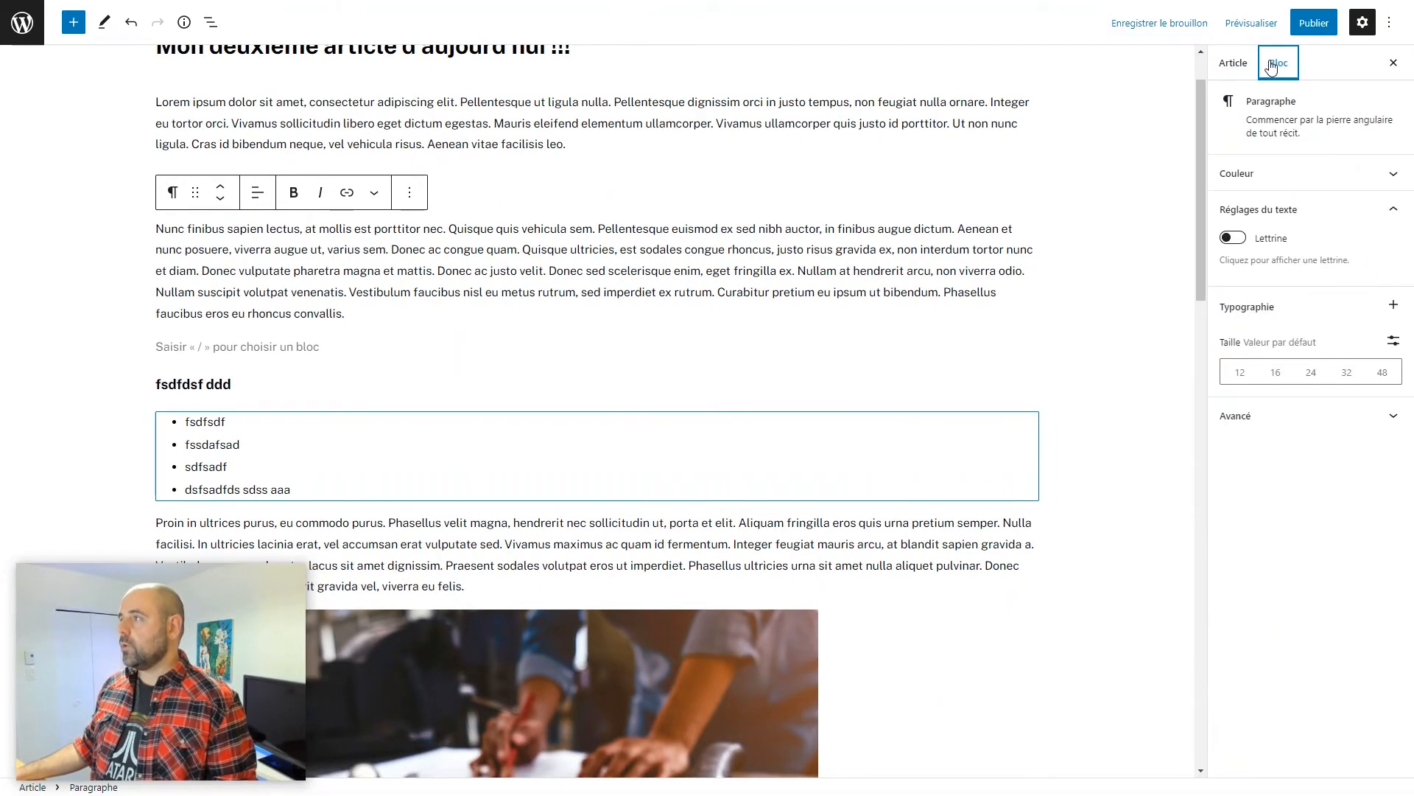
left_click(1230, 69)
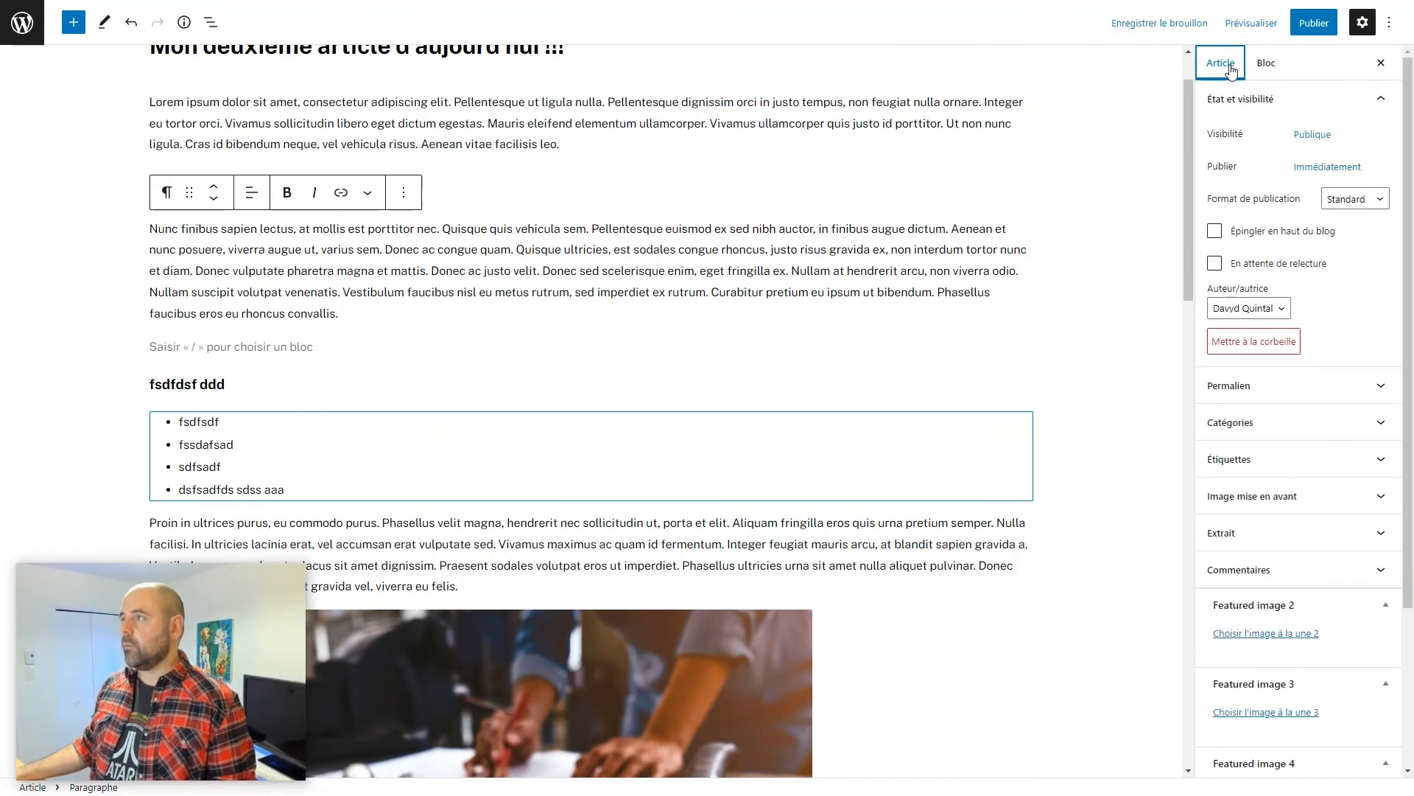
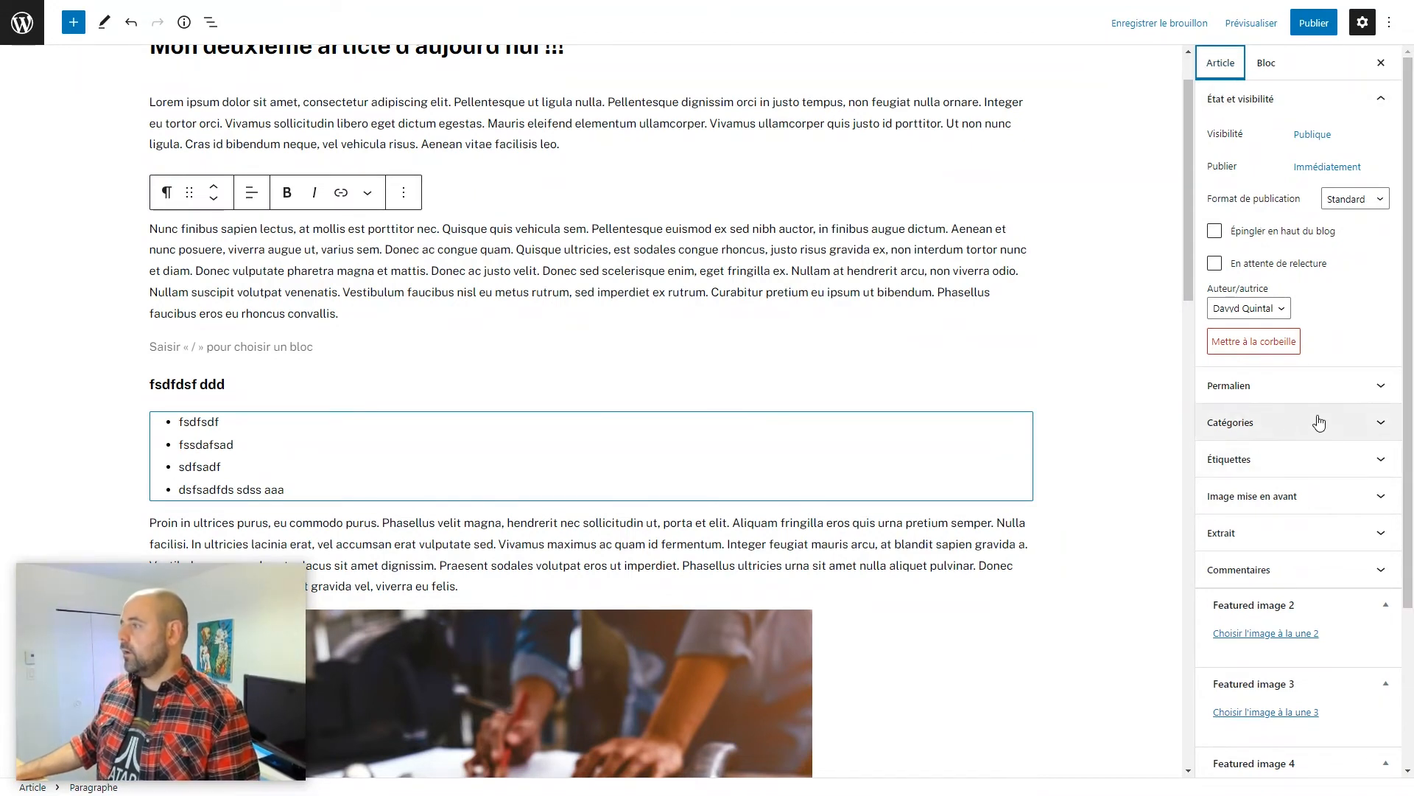
Step: Set the article's URL slug to mon-deuxieme-article-d-aujourdhui in the permalink settings
left_click(1380, 386)
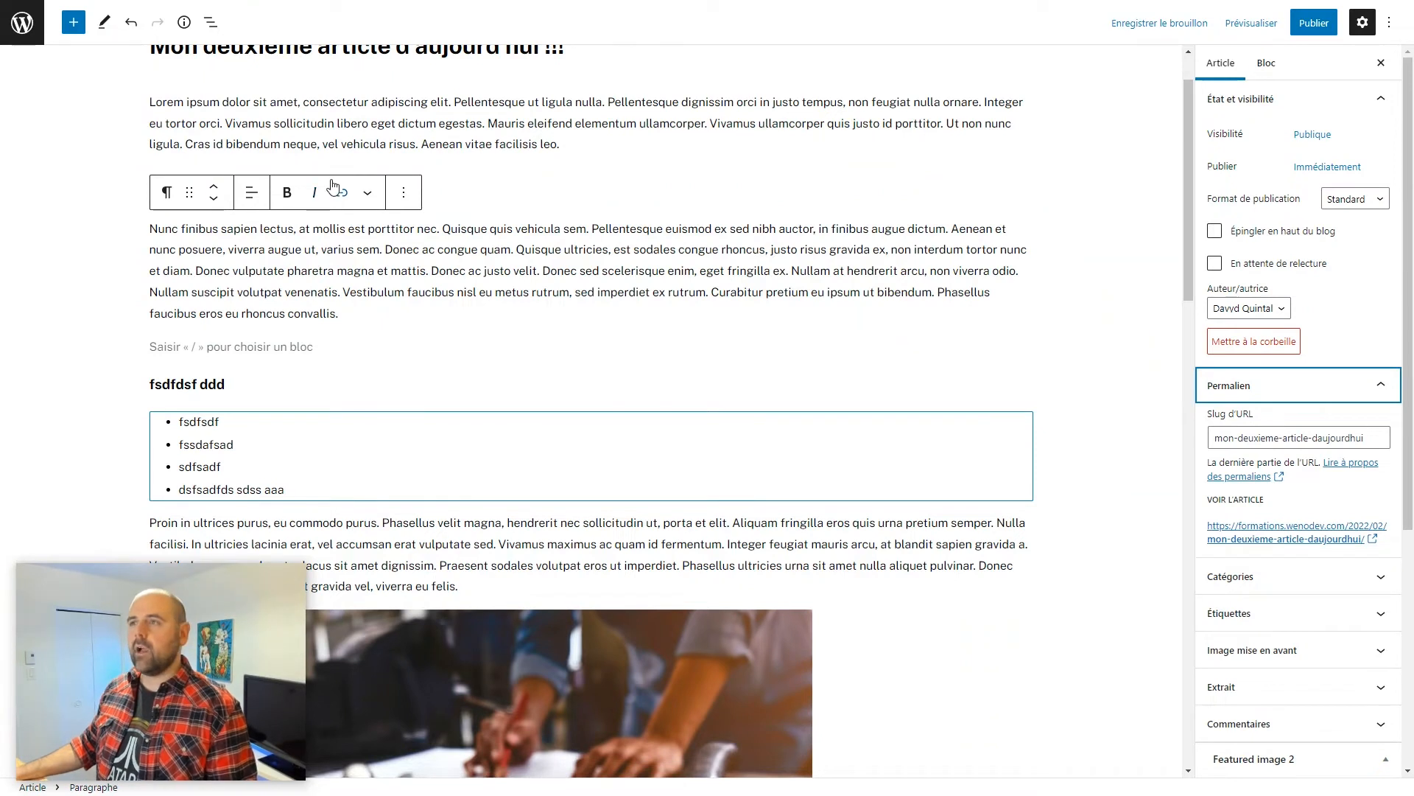
scroll(332, 179, "up", 1)
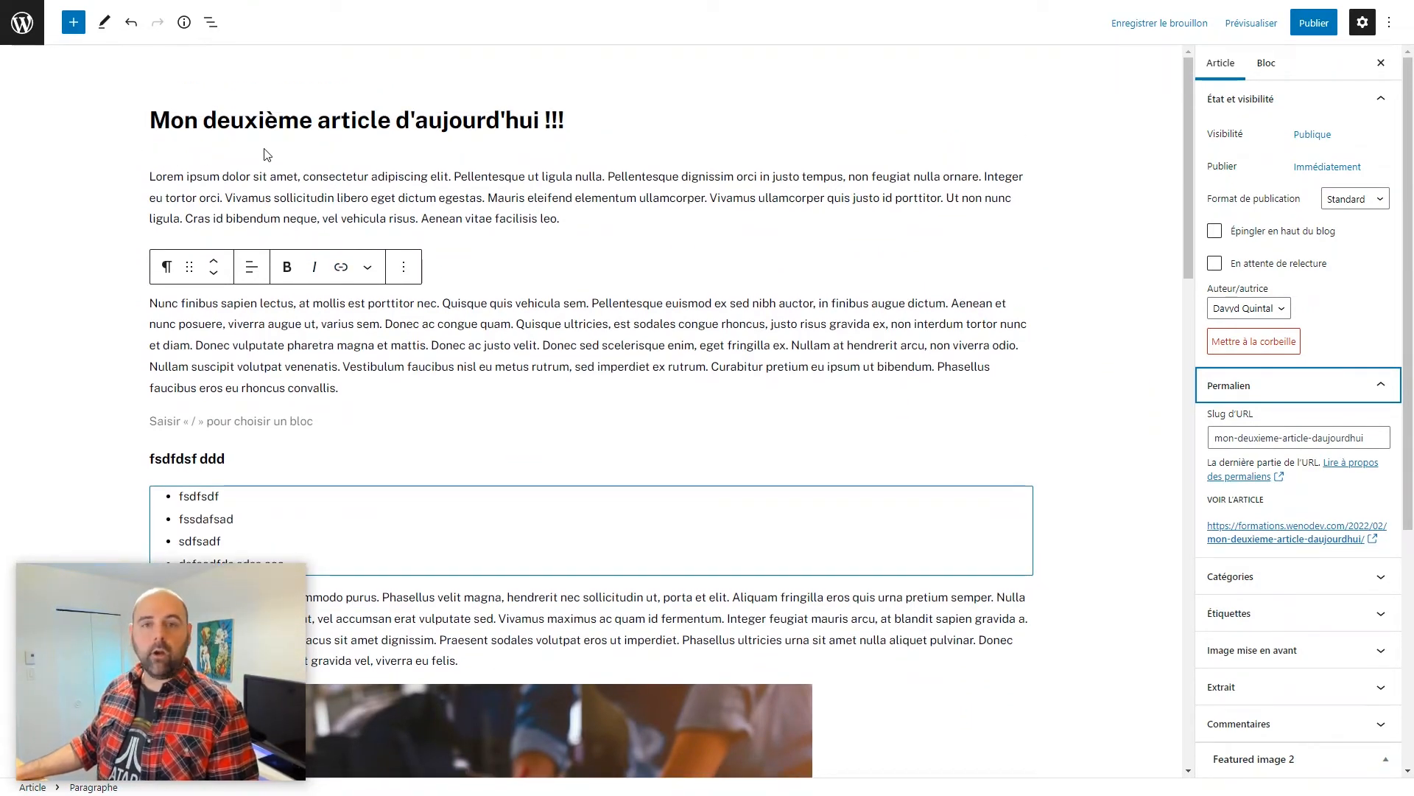
left_click(1281, 438)
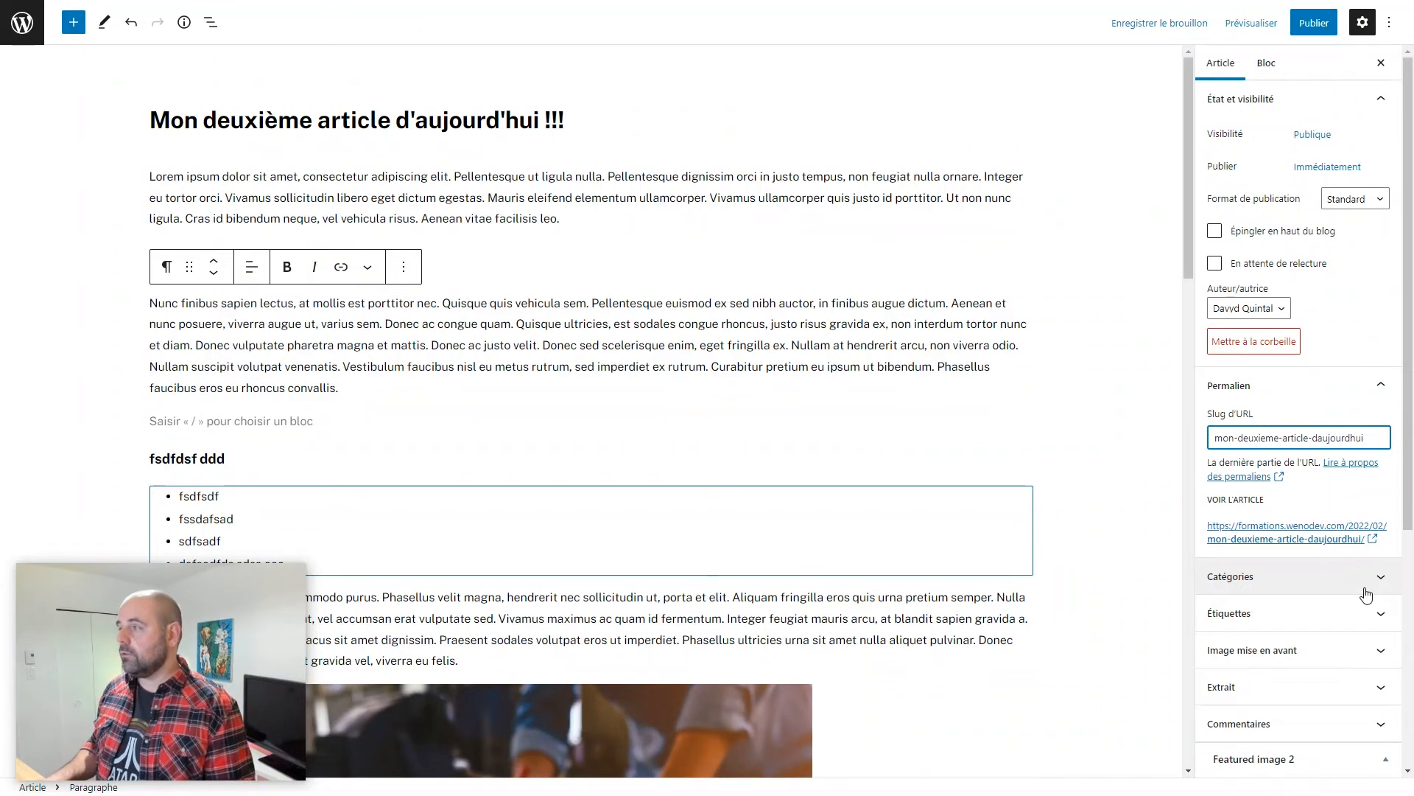
type("-")
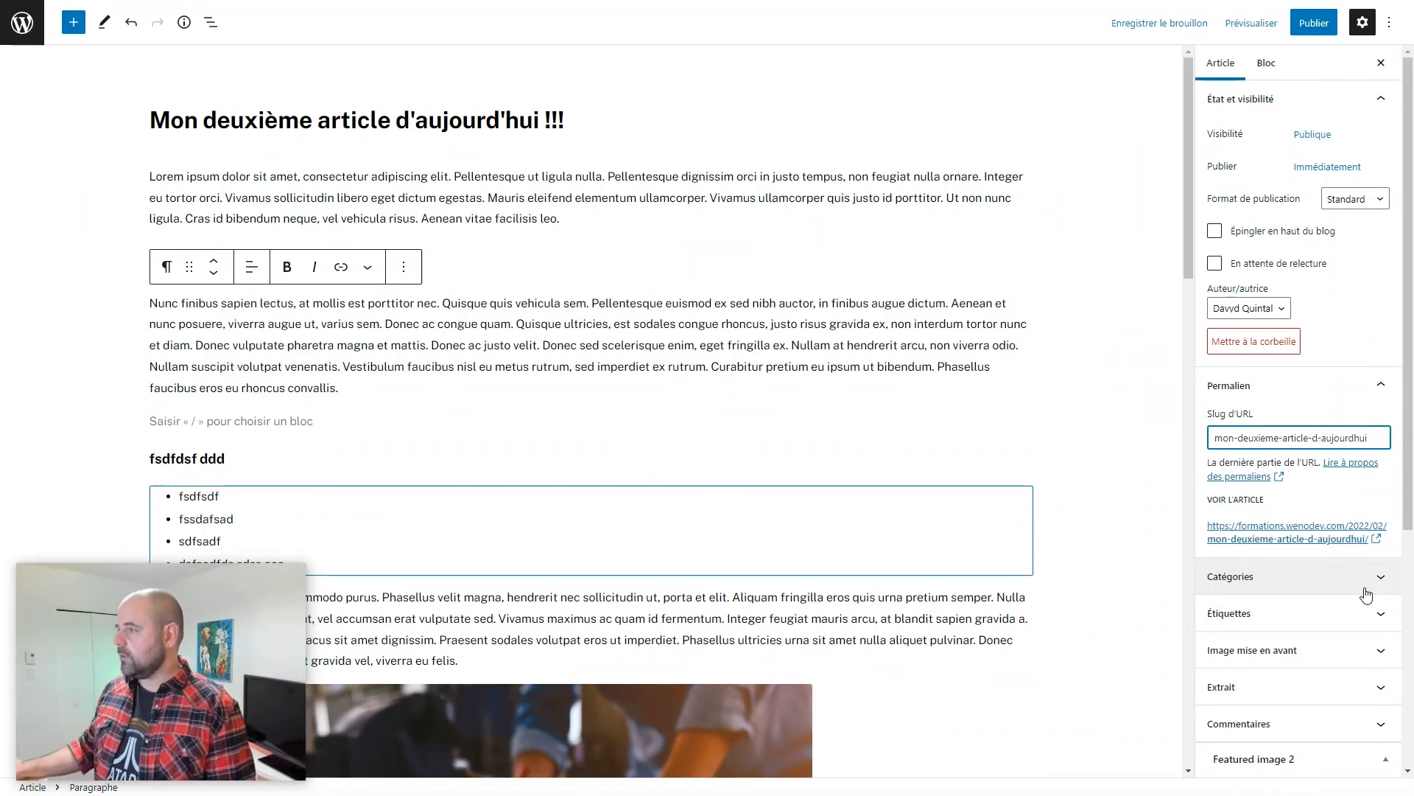
Step: Assign the article to the Decorating and Electricity categories and remove it from Non classé
left_click(1380, 581)
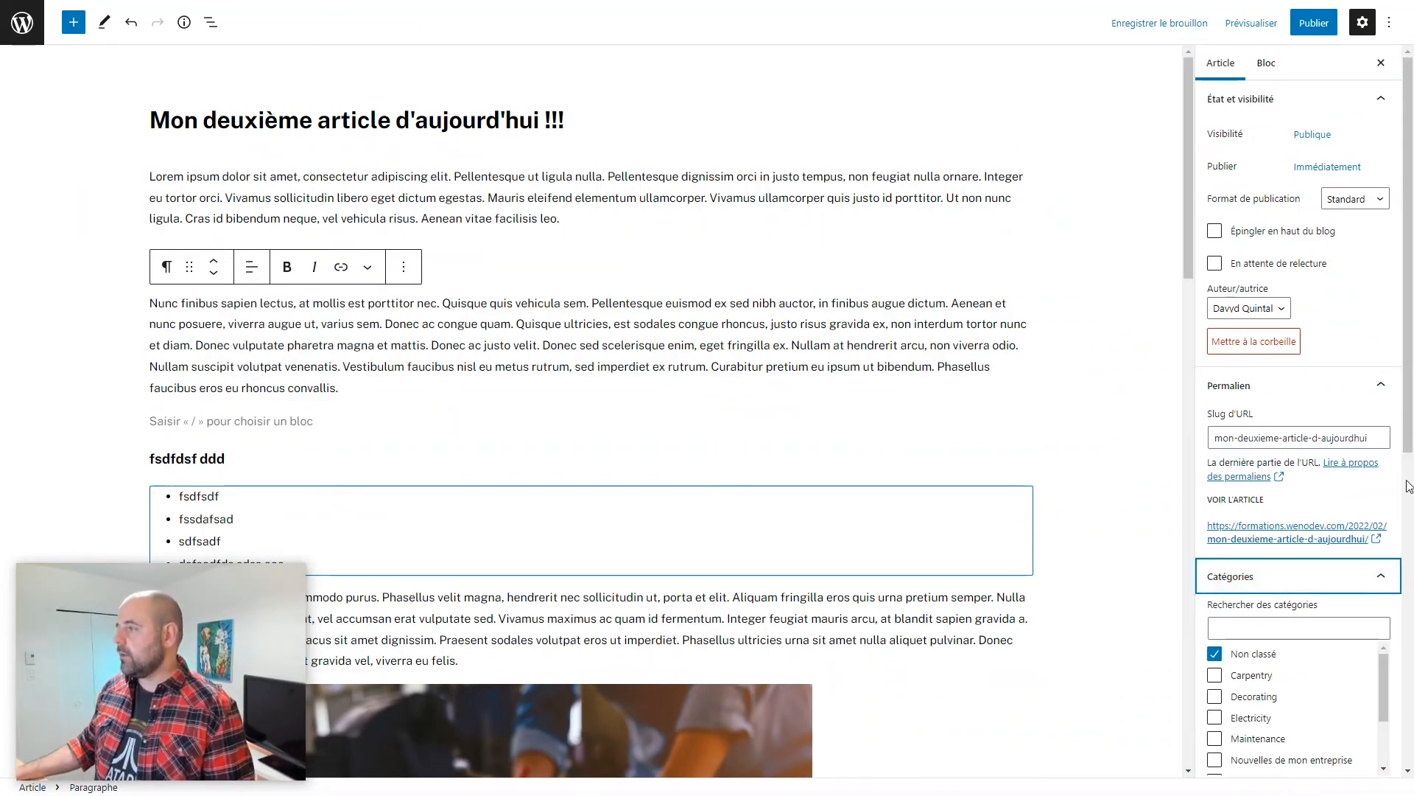
scroll(1374, 508, "down", 5)
left_click(1388, 263)
left_click(1388, 264)
left_click(1214, 336)
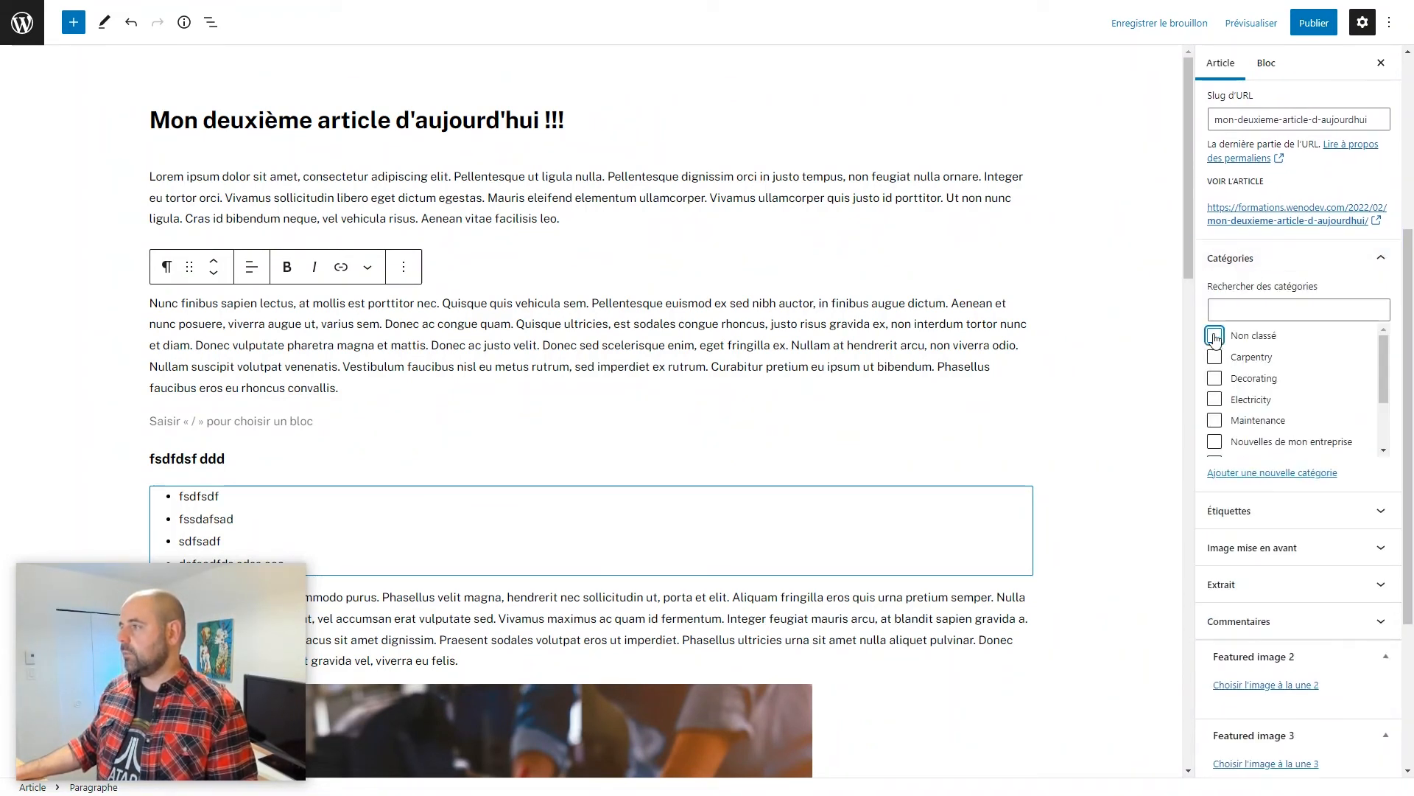
left_click(1215, 380)
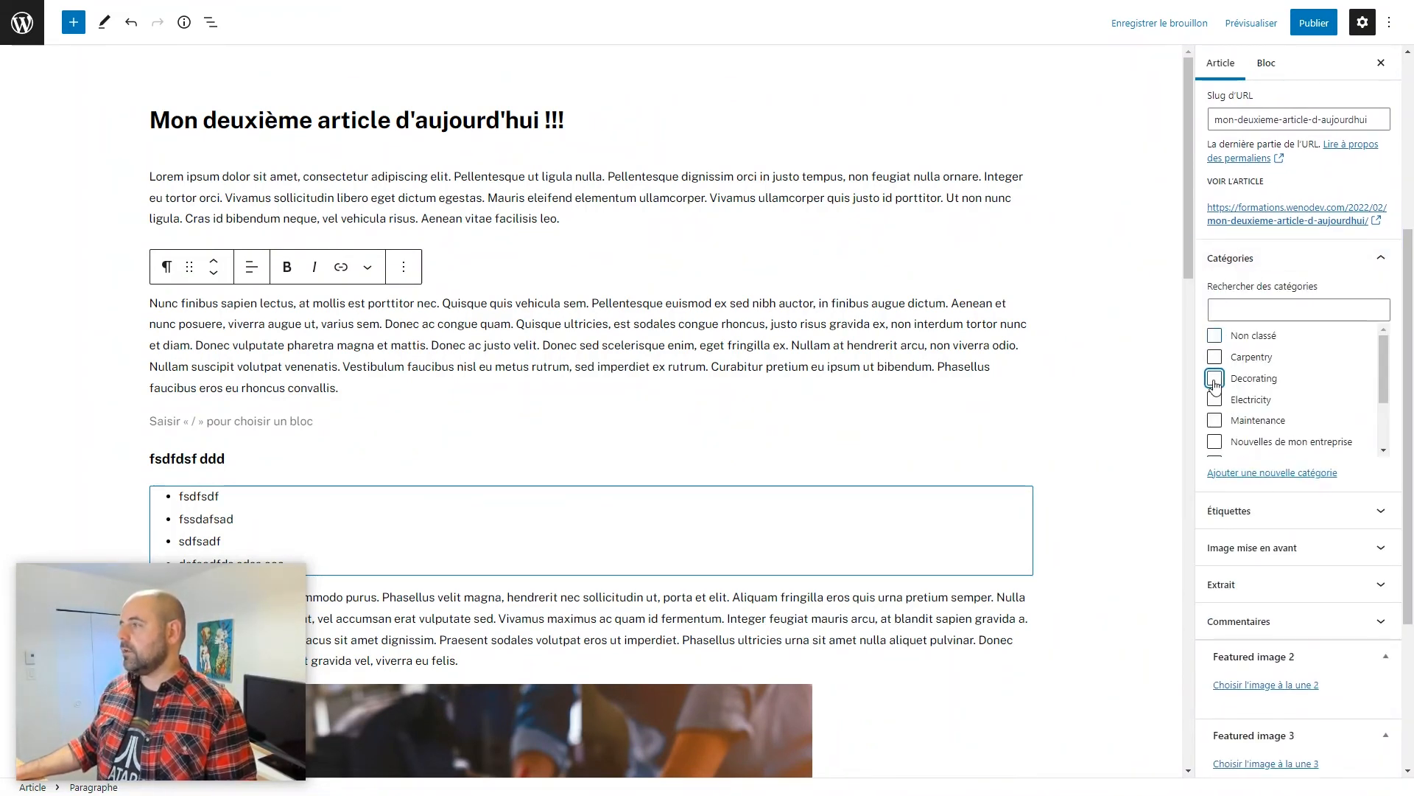
left_click(1215, 402)
scroll(1333, 501, "down", 1)
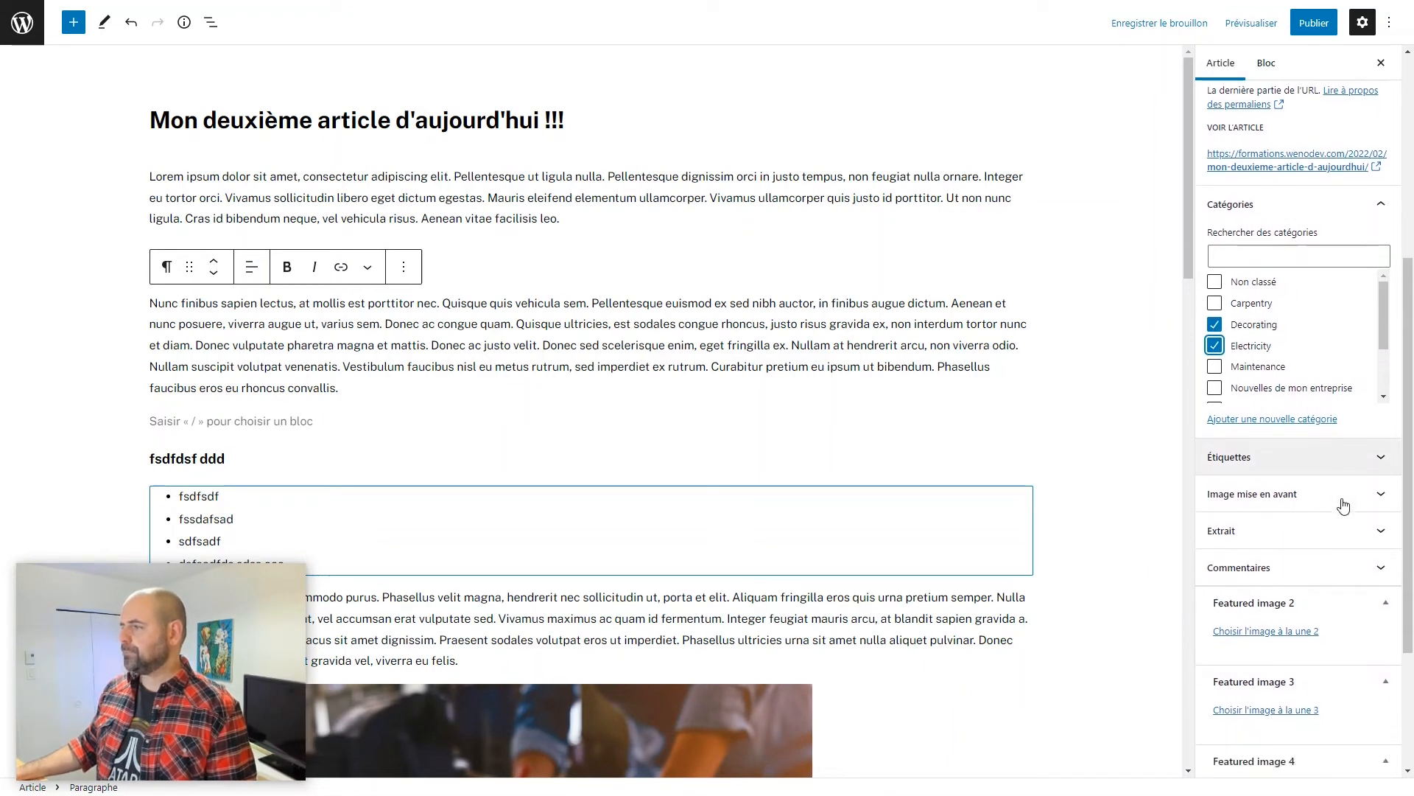
Step: Try "dkfj" as a tag for the article, clear the entry and collapse the tag settings
scroll(1343, 506, "down", 3)
left_click(1366, 249)
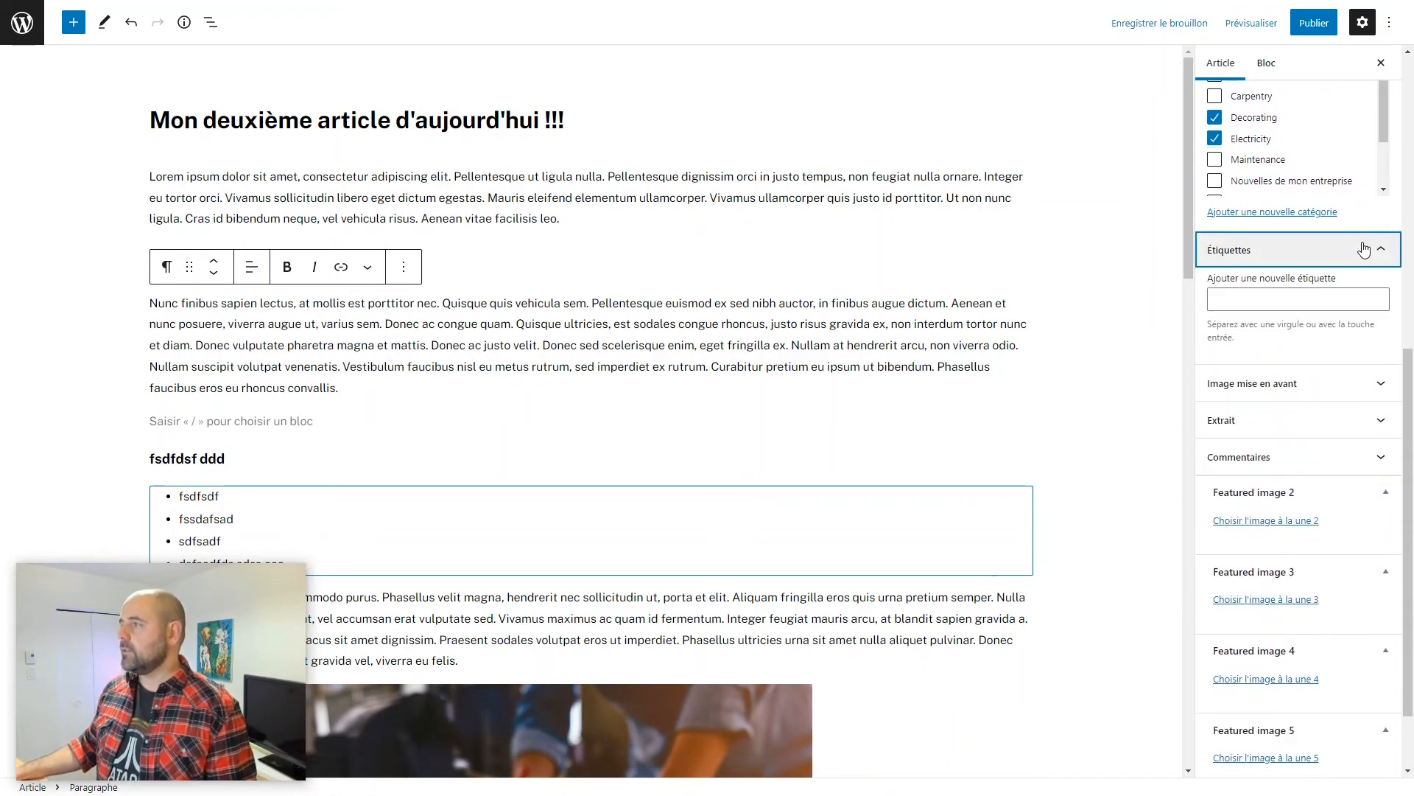
left_click(1248, 295)
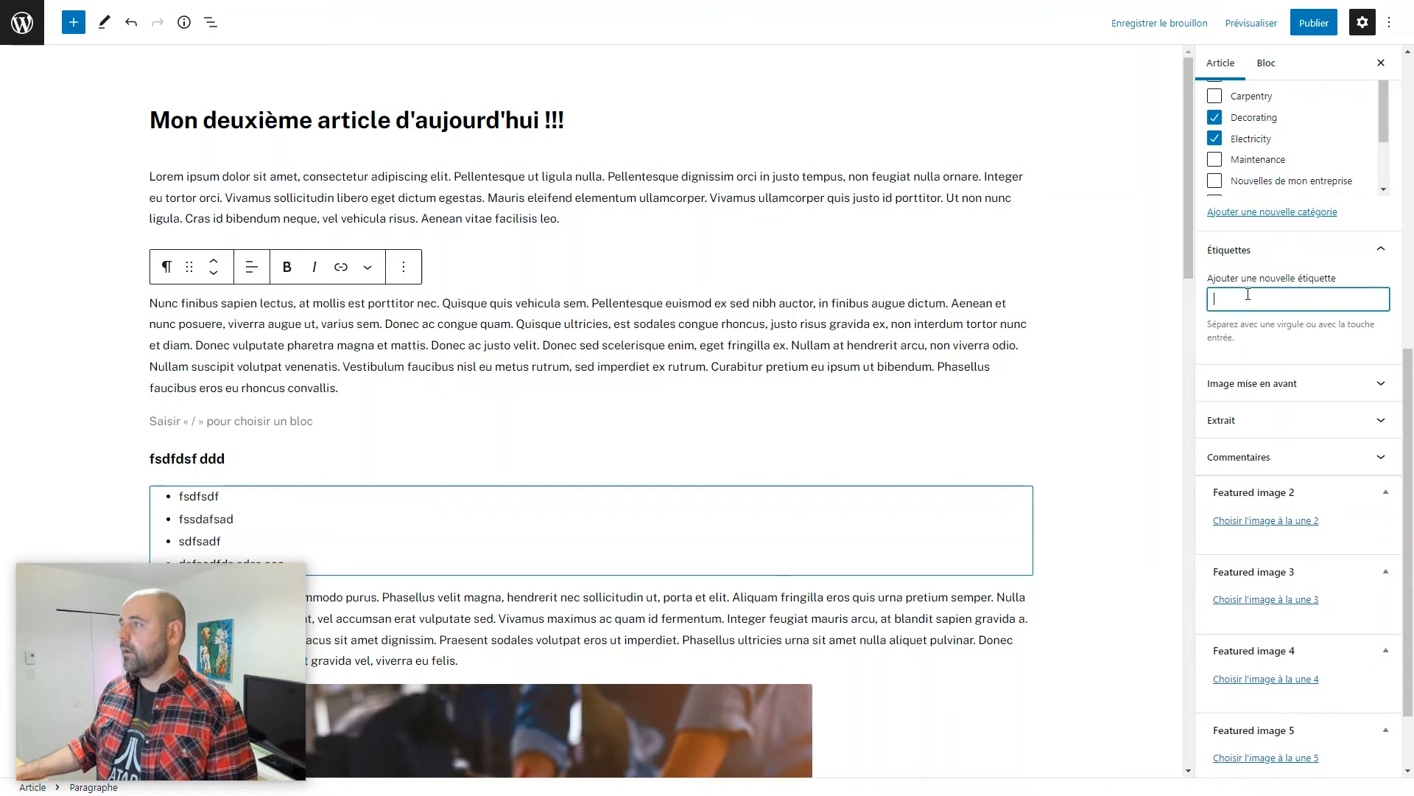
type("dkfj")
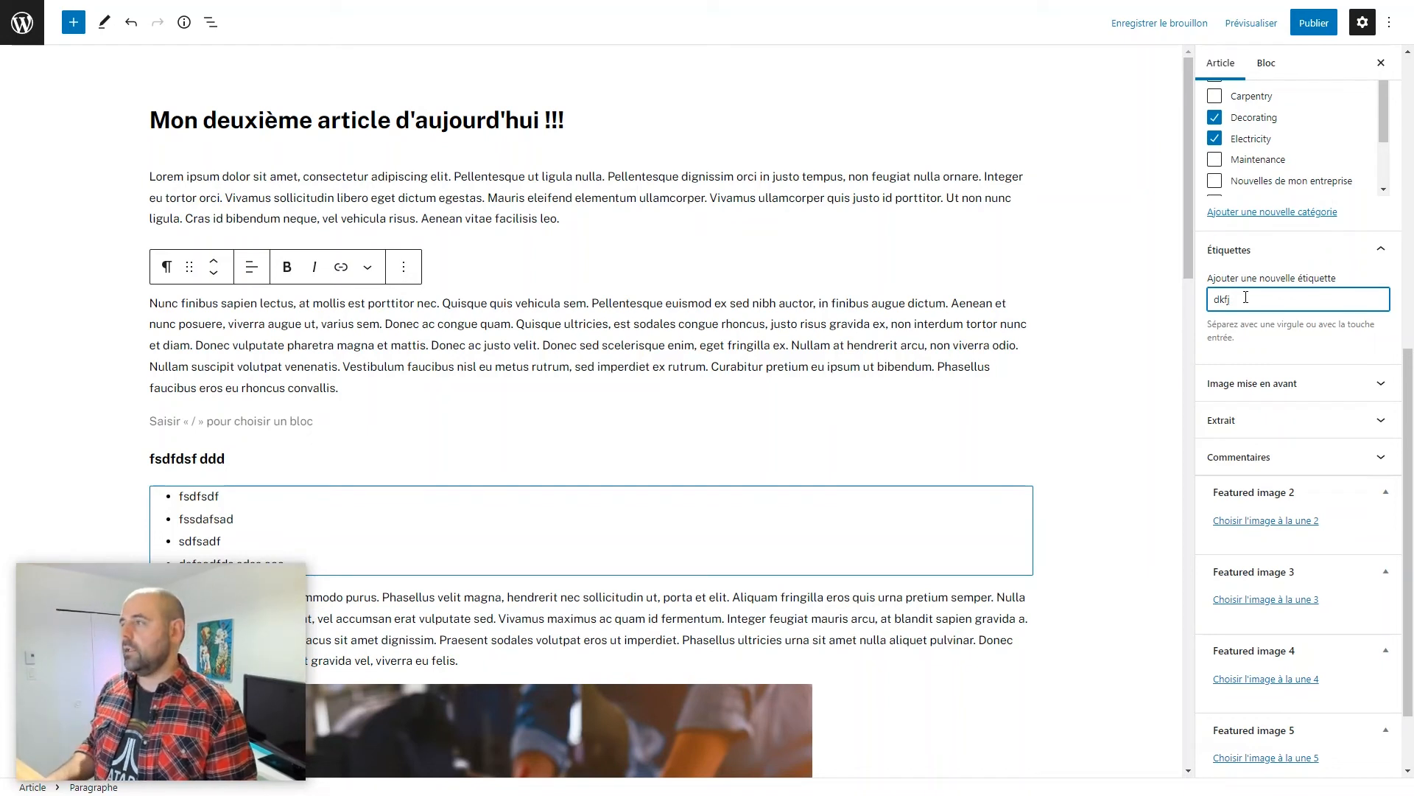
key("ctrl+a")
key("BackSpace")
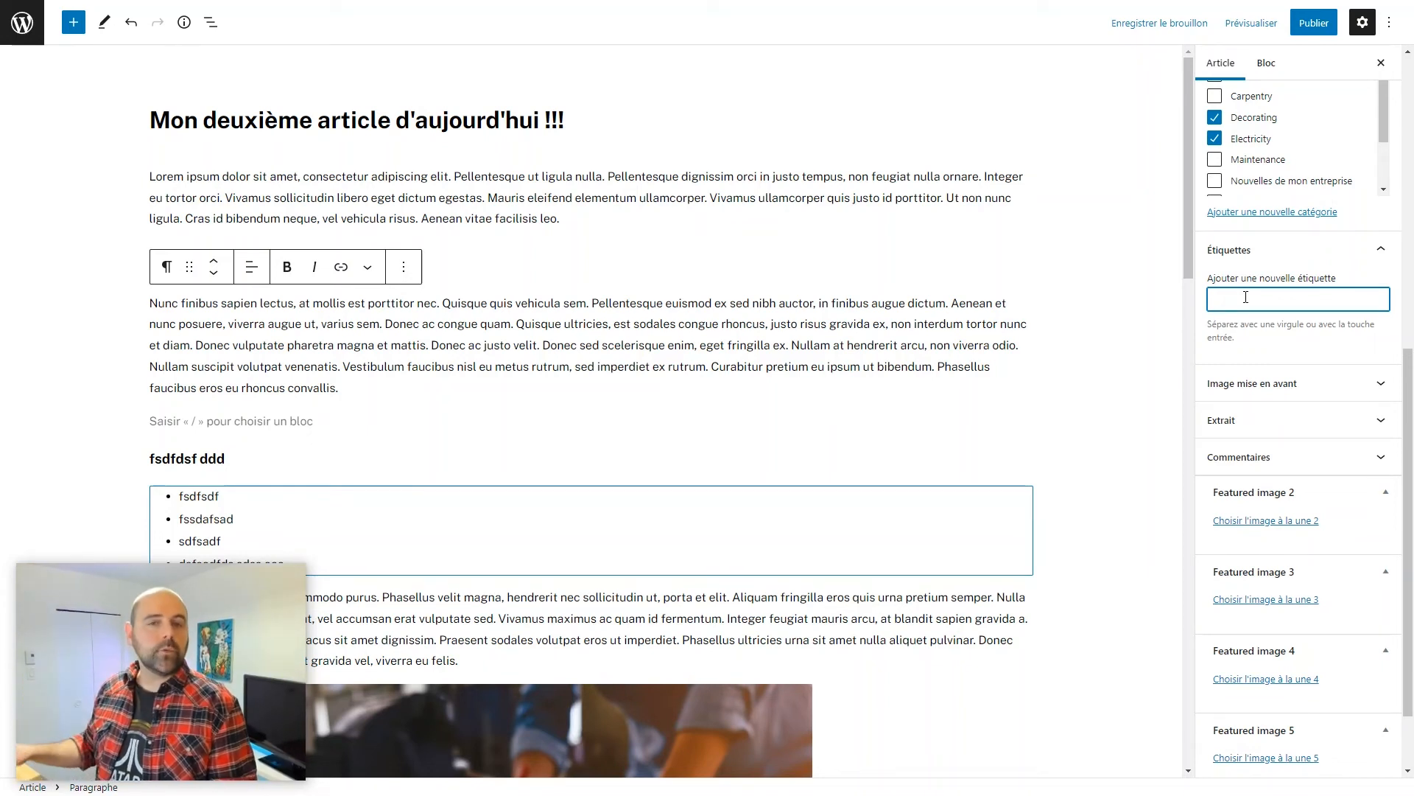
left_click(1376, 253)
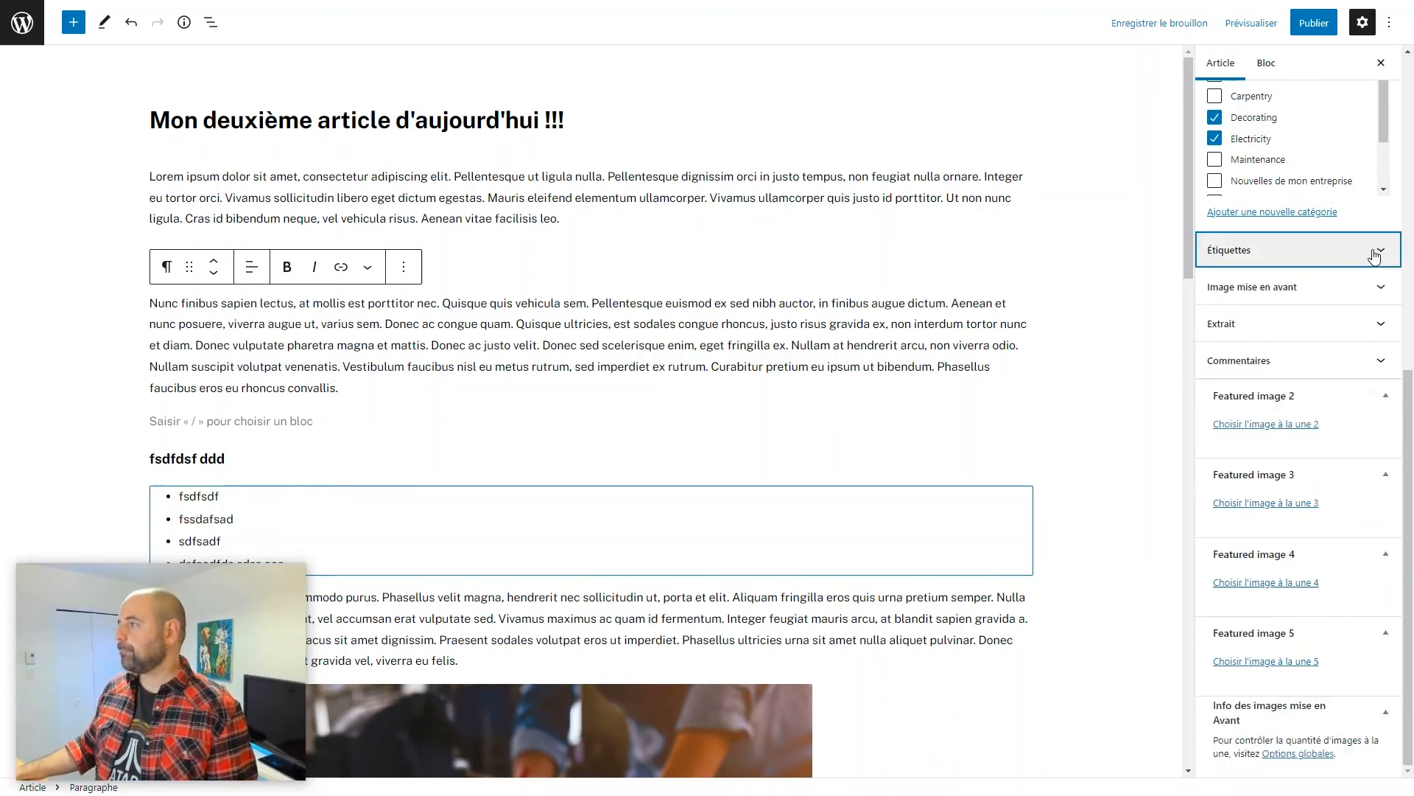
Step: Open the featured image settings and look at the article thumbnails on the Wenovio blog listing
left_click(1372, 295)
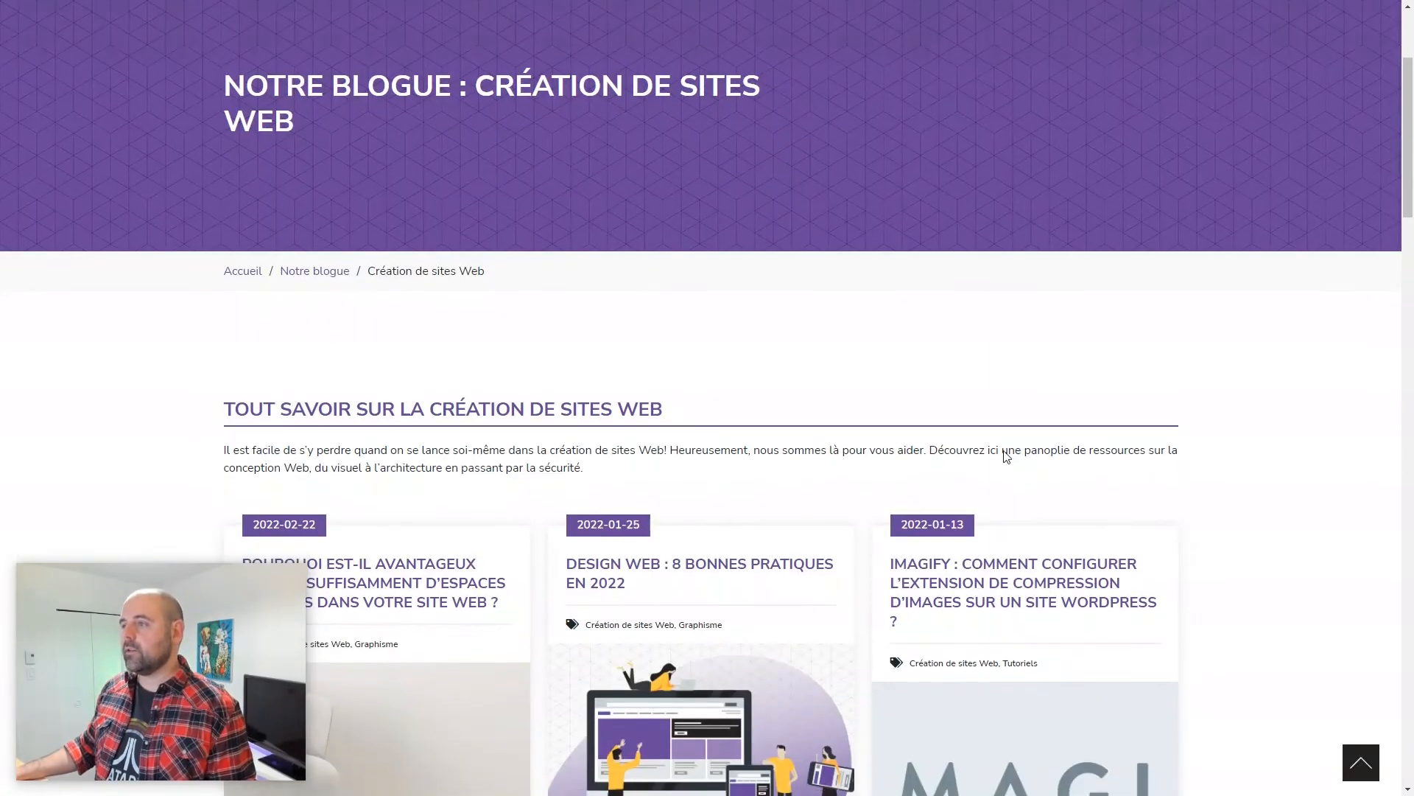
scroll(877, 464, "down", 6)
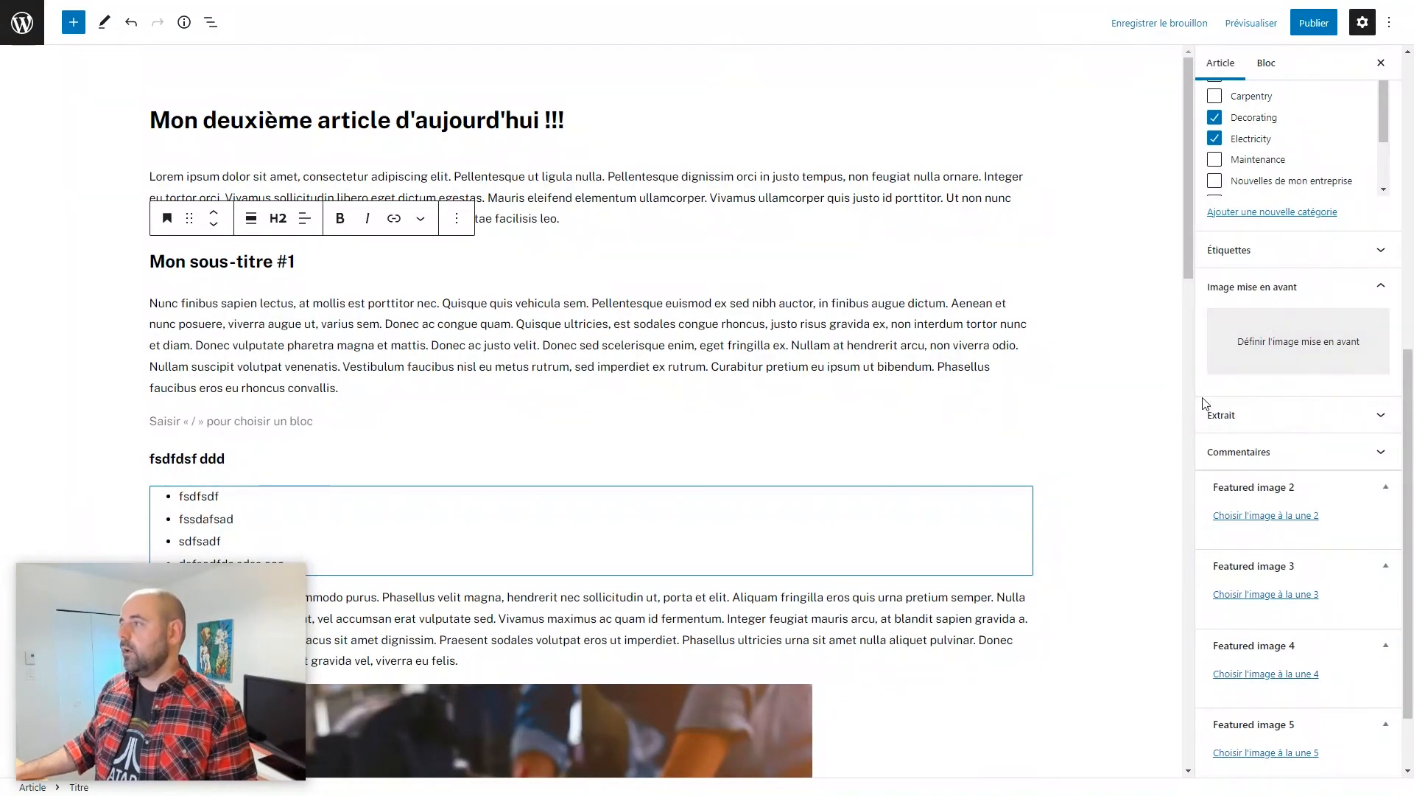
Step: Set banner-05.jpg from the media library as the article's featured image, checking the file upload option on the way
left_click(1253, 330)
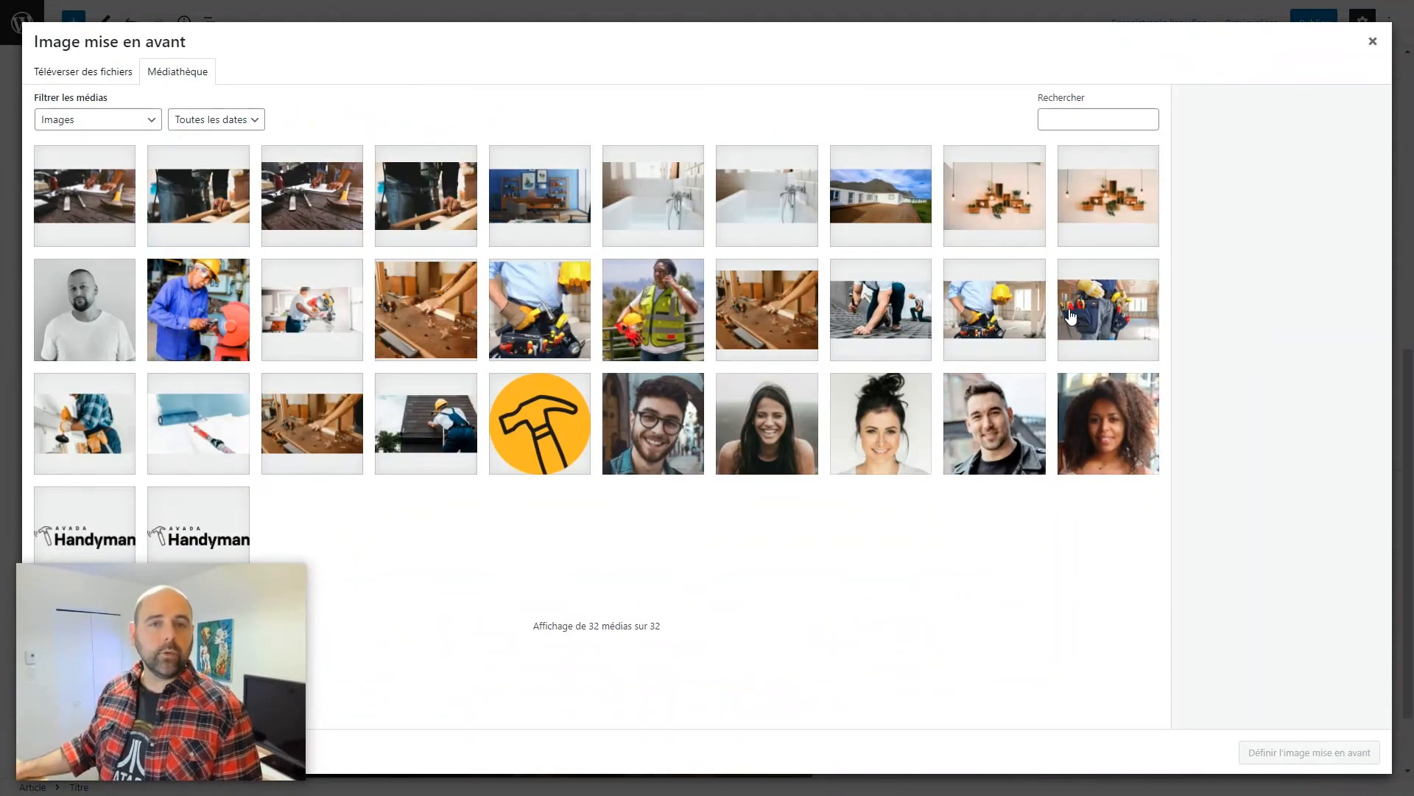
left_click(304, 313)
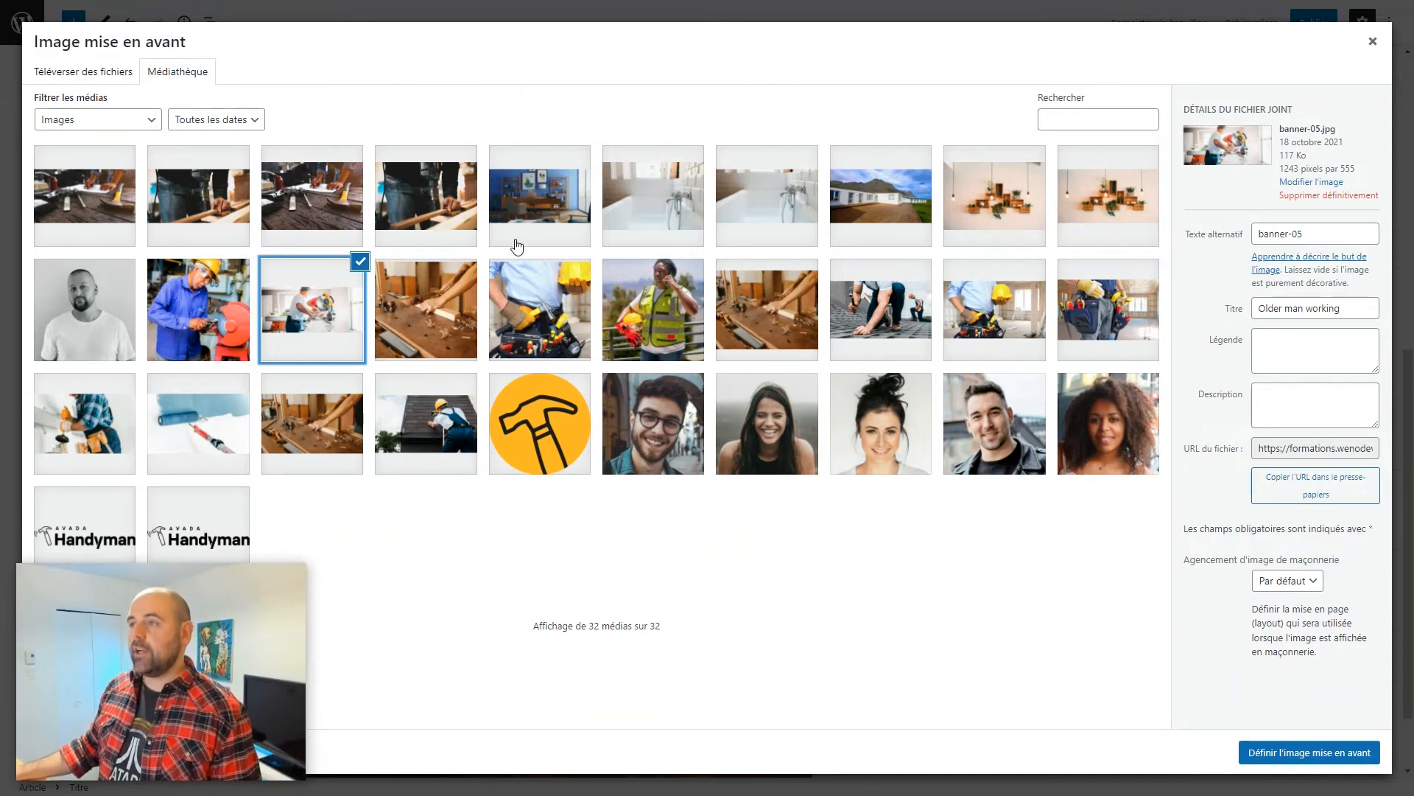
left_click(58, 78)
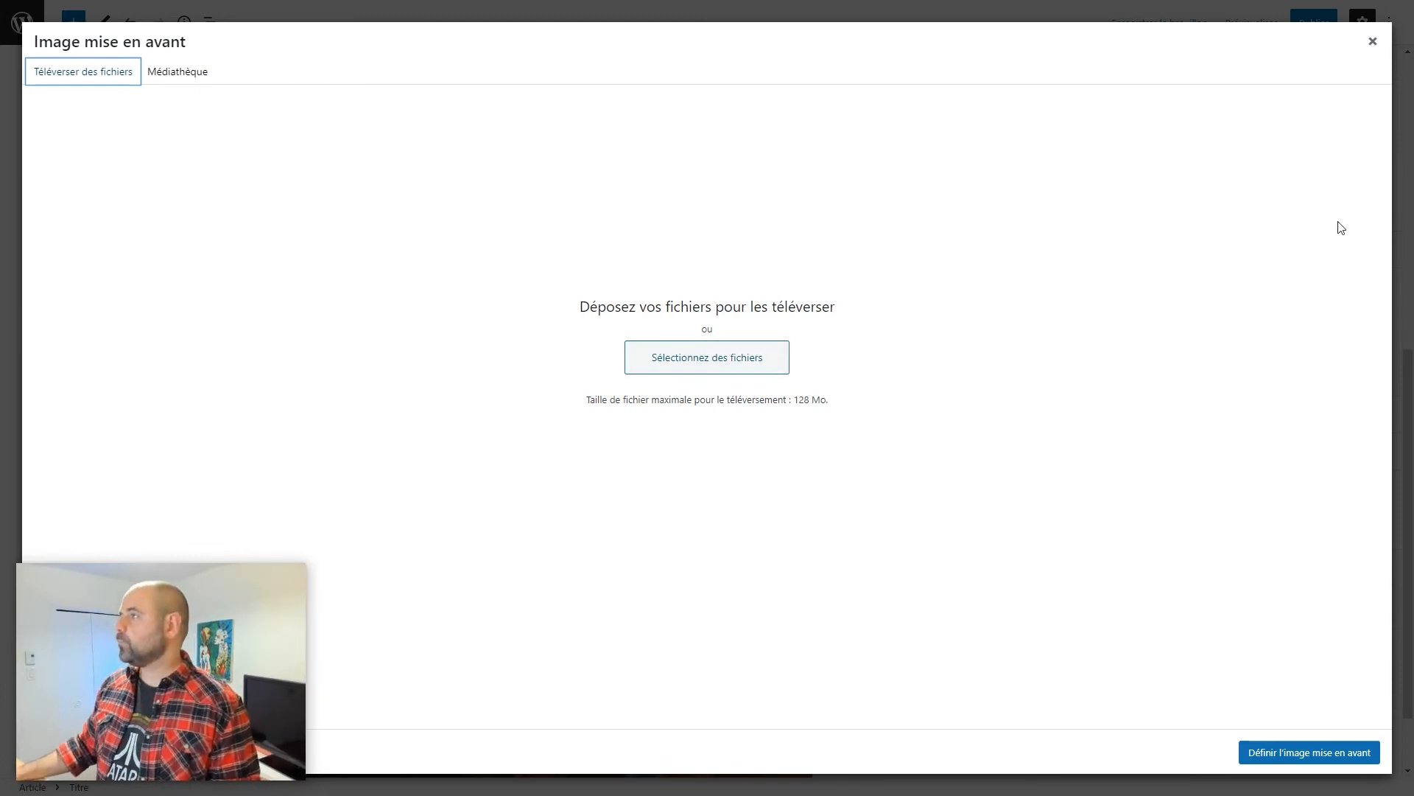
left_click(210, 71)
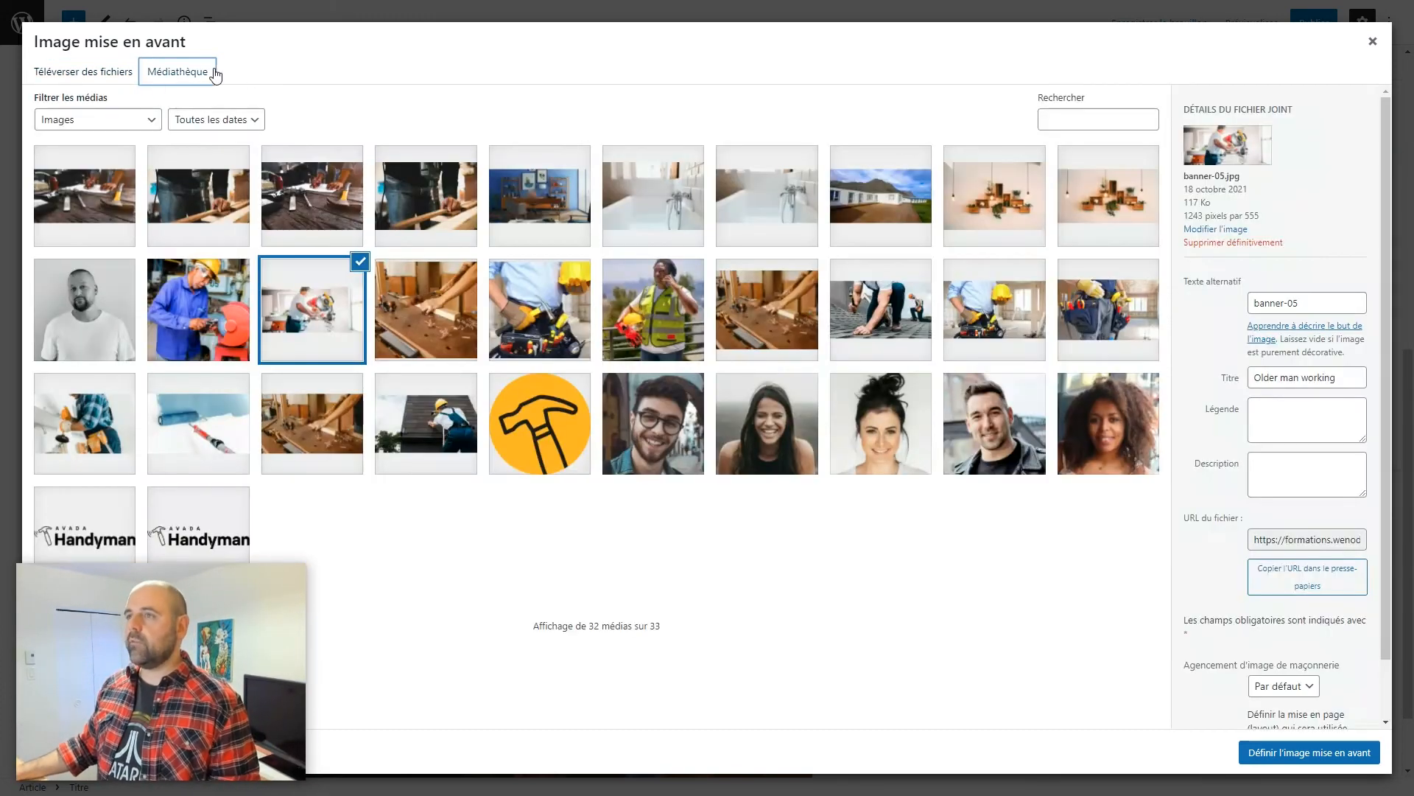
left_click(330, 194)
left_click(357, 302)
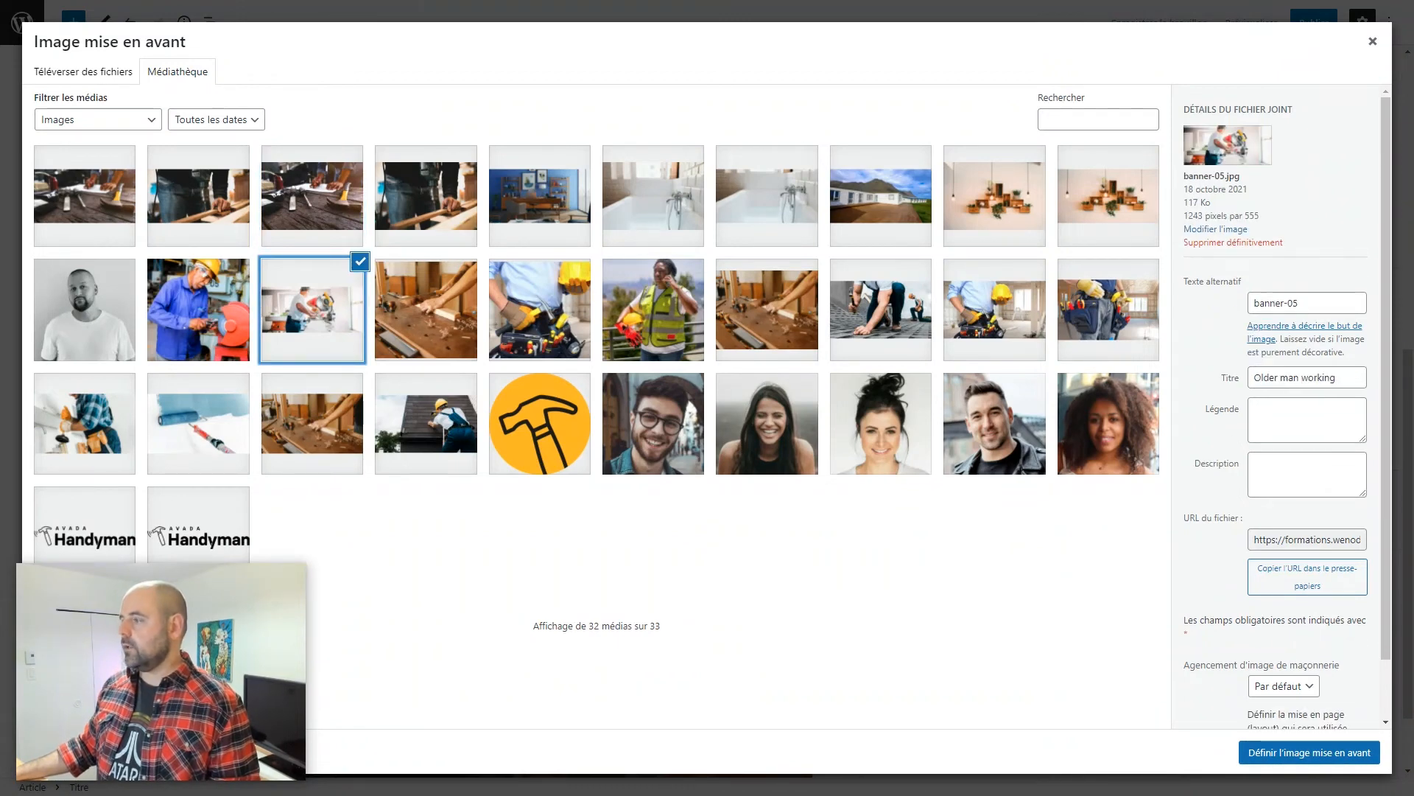
left_click(1280, 754)
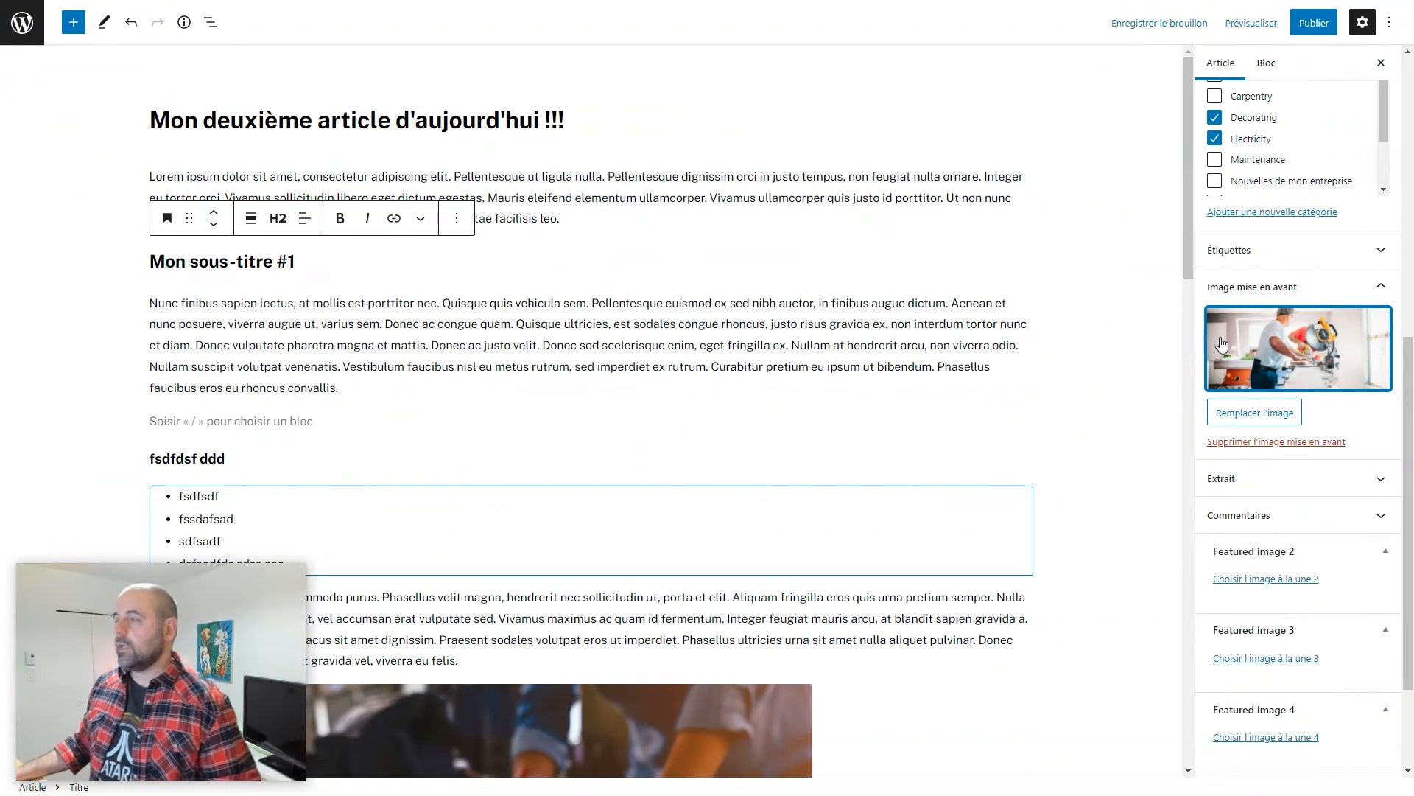
Step: Replace the article's featured image with carpentry.jpg, titled "Wood working", from the media library
left_click(1259, 351)
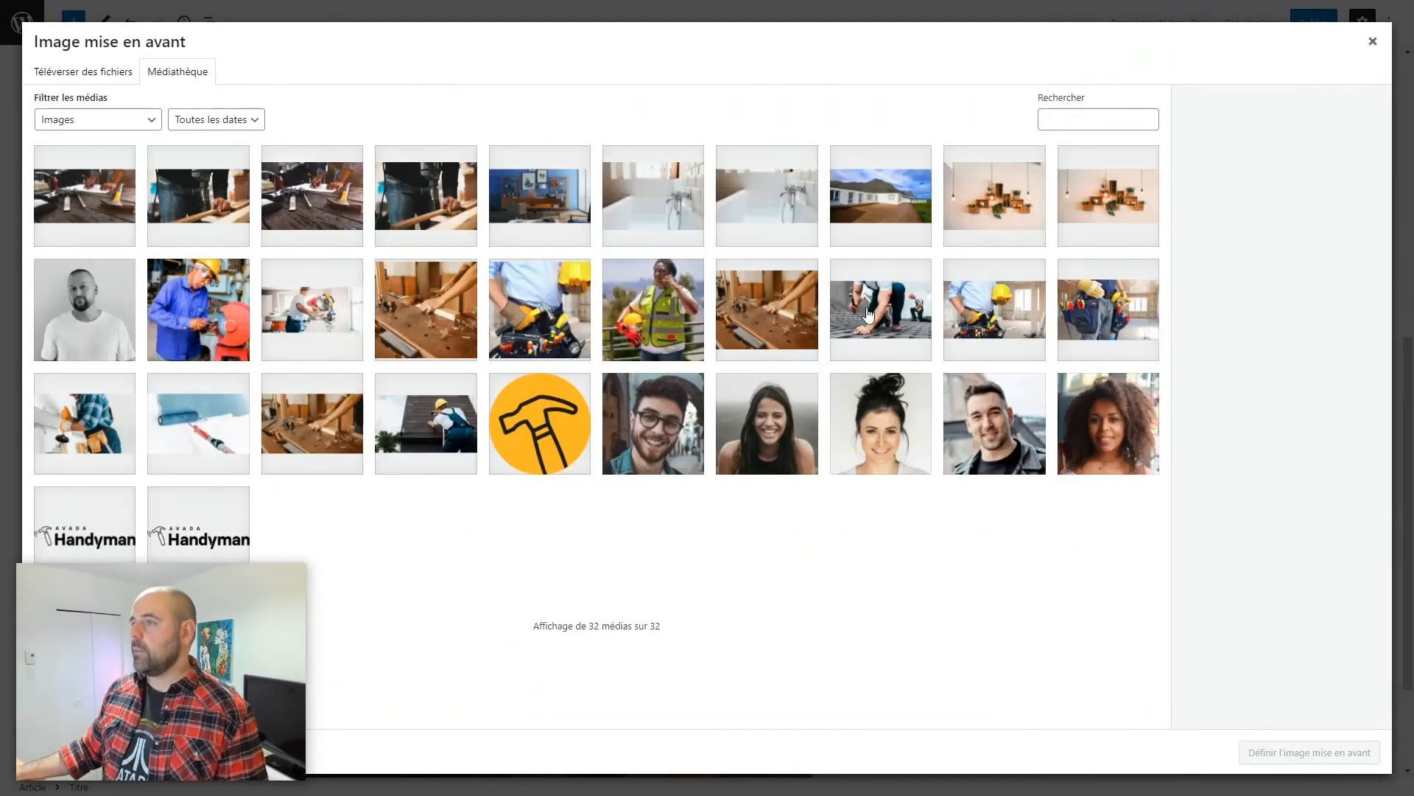
left_click(754, 305)
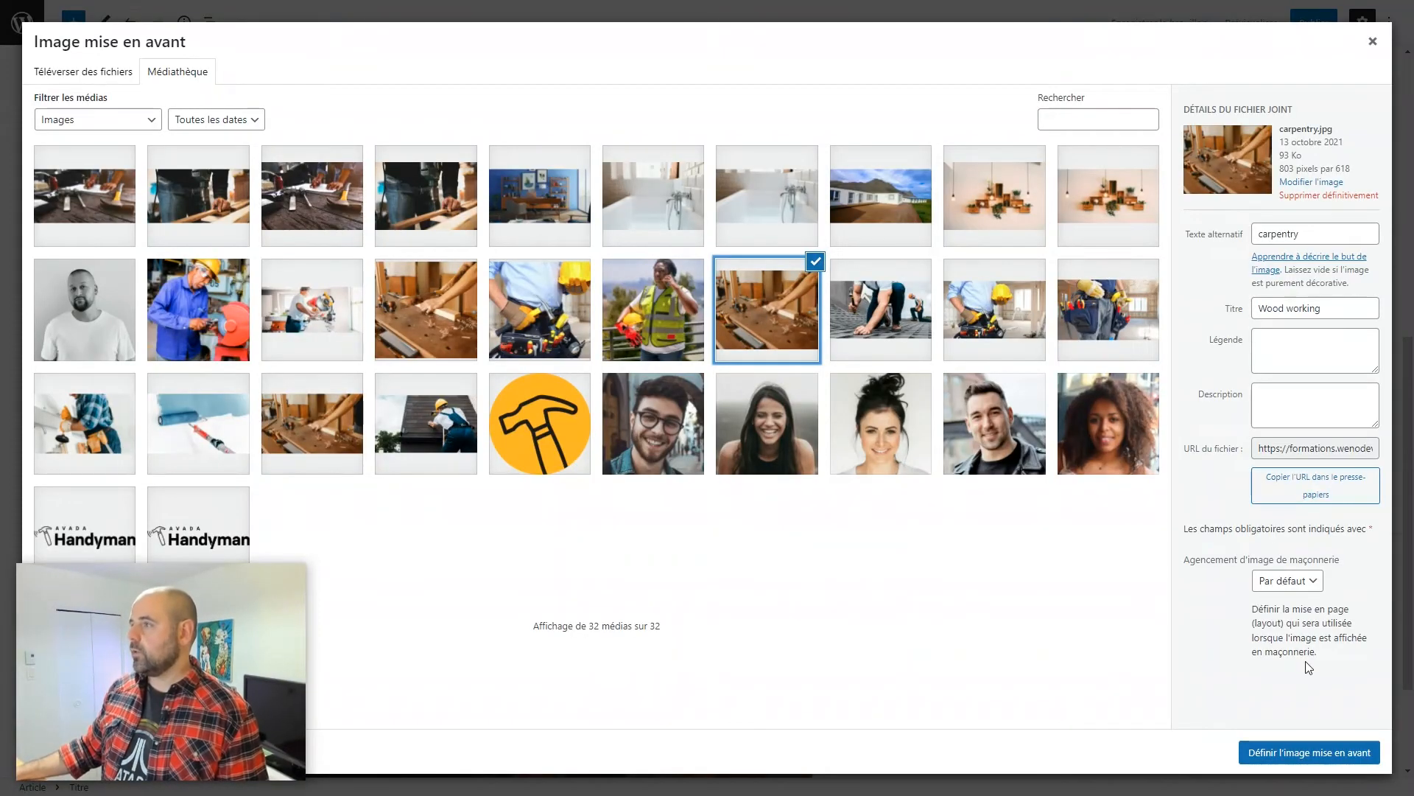
left_click(1320, 751)
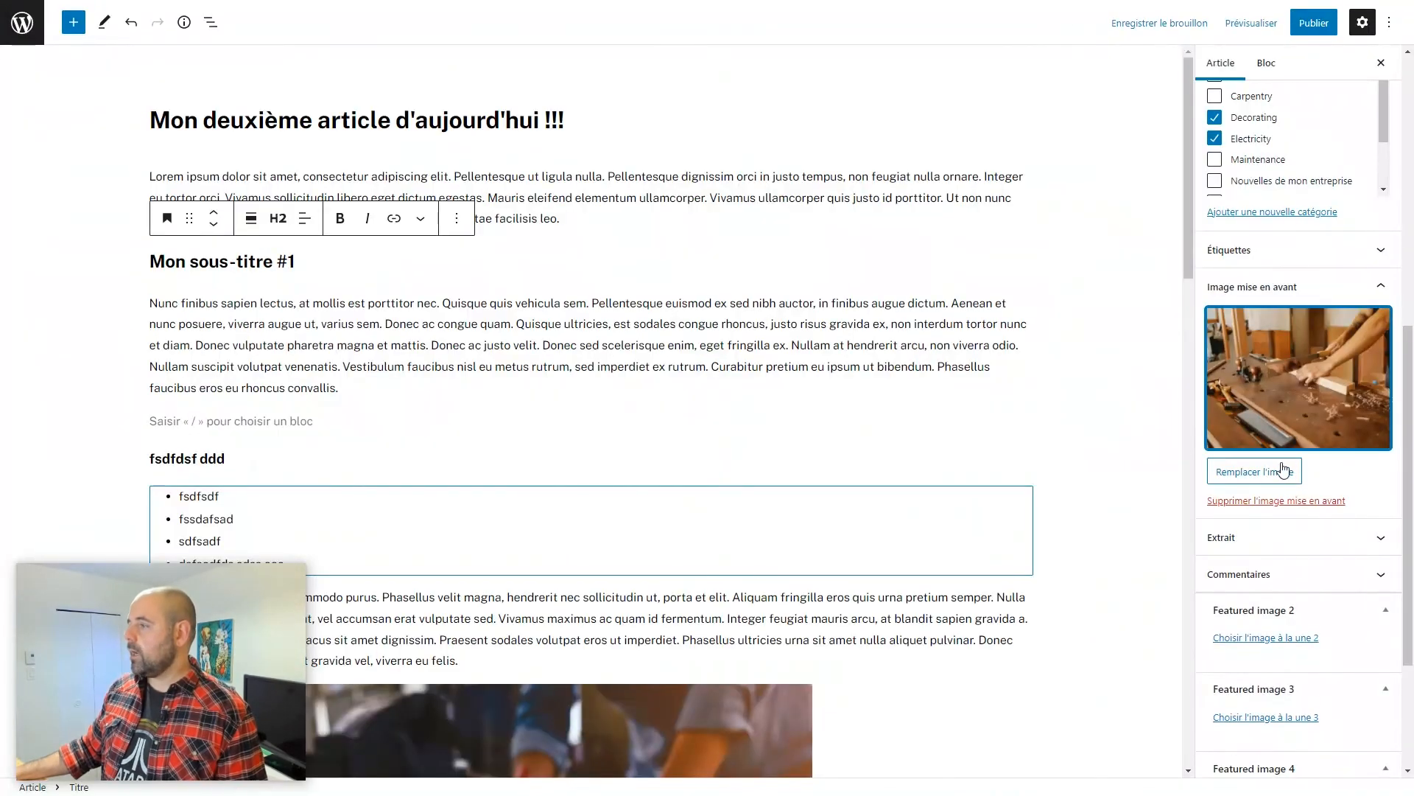
Step: Open the article's excerpt settings and place the cursor in the empty excerpt field
scroll(1388, 472, "down", 3)
left_click(1381, 328)
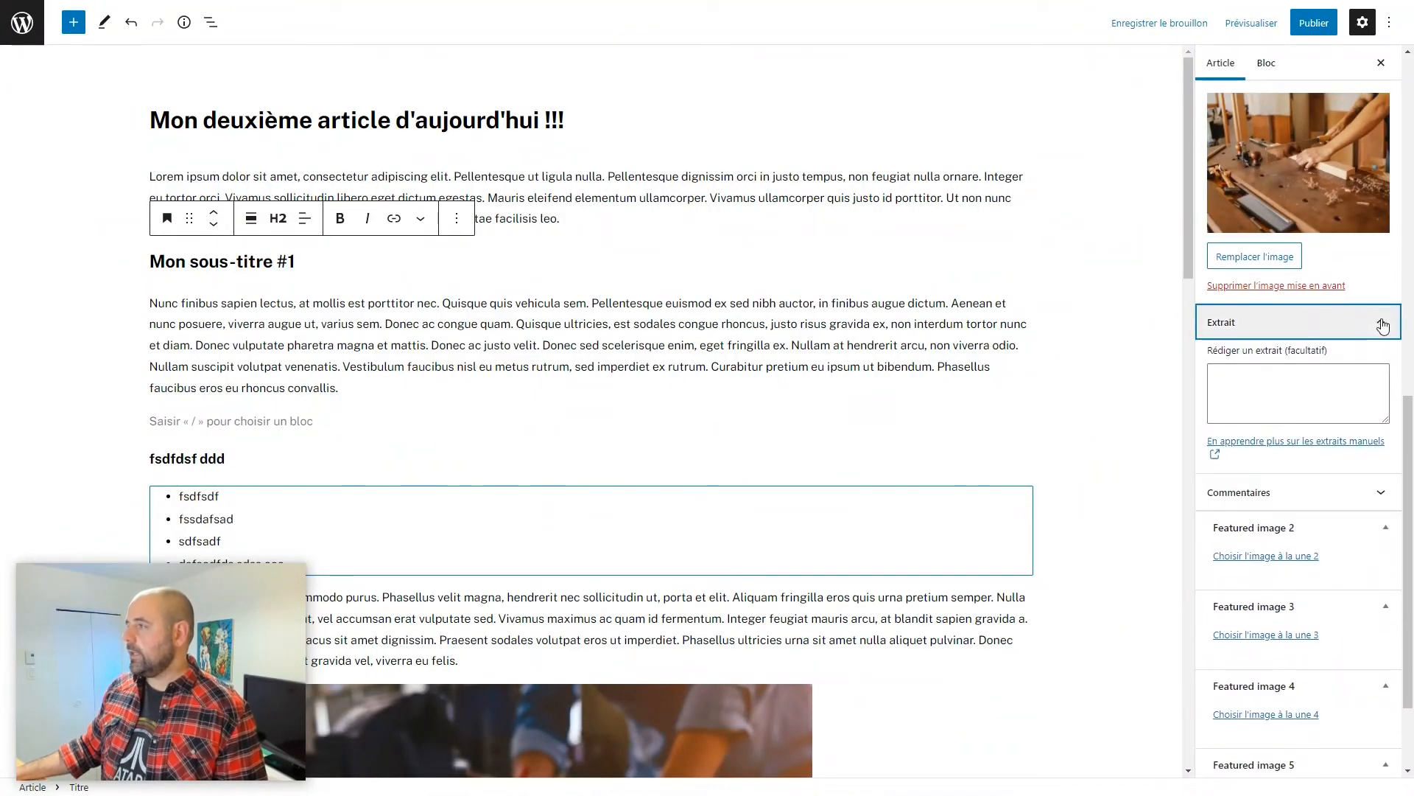
left_click(1253, 387)
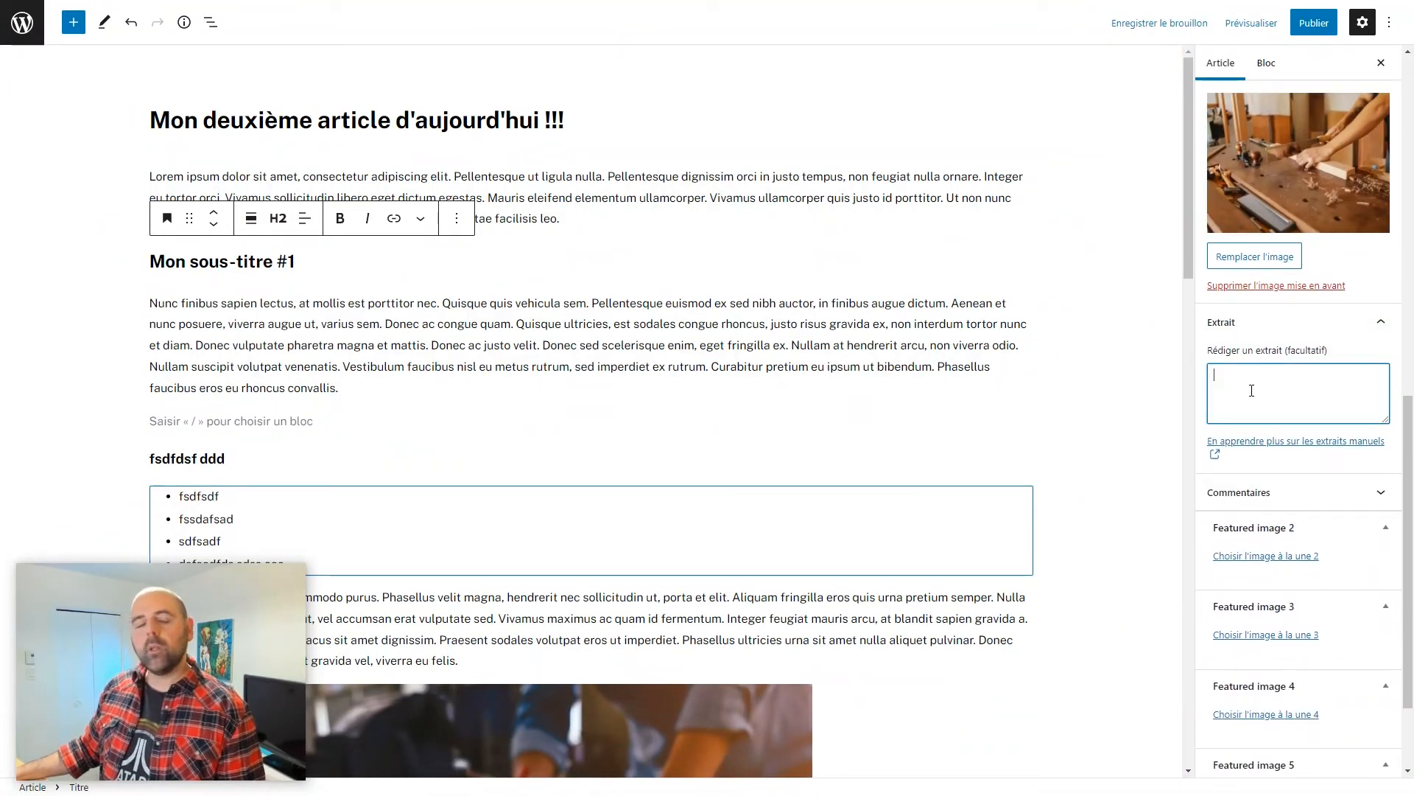
Step: Examine the excerpt of "Design Web : 8 bonnes pratiques en 2022" on the Wenovio blog and return to the article's excerpt field
left_click(684, 102)
key("ctrl+Tab")
key("ctrl+Tab")
key("ctrl+Tab")
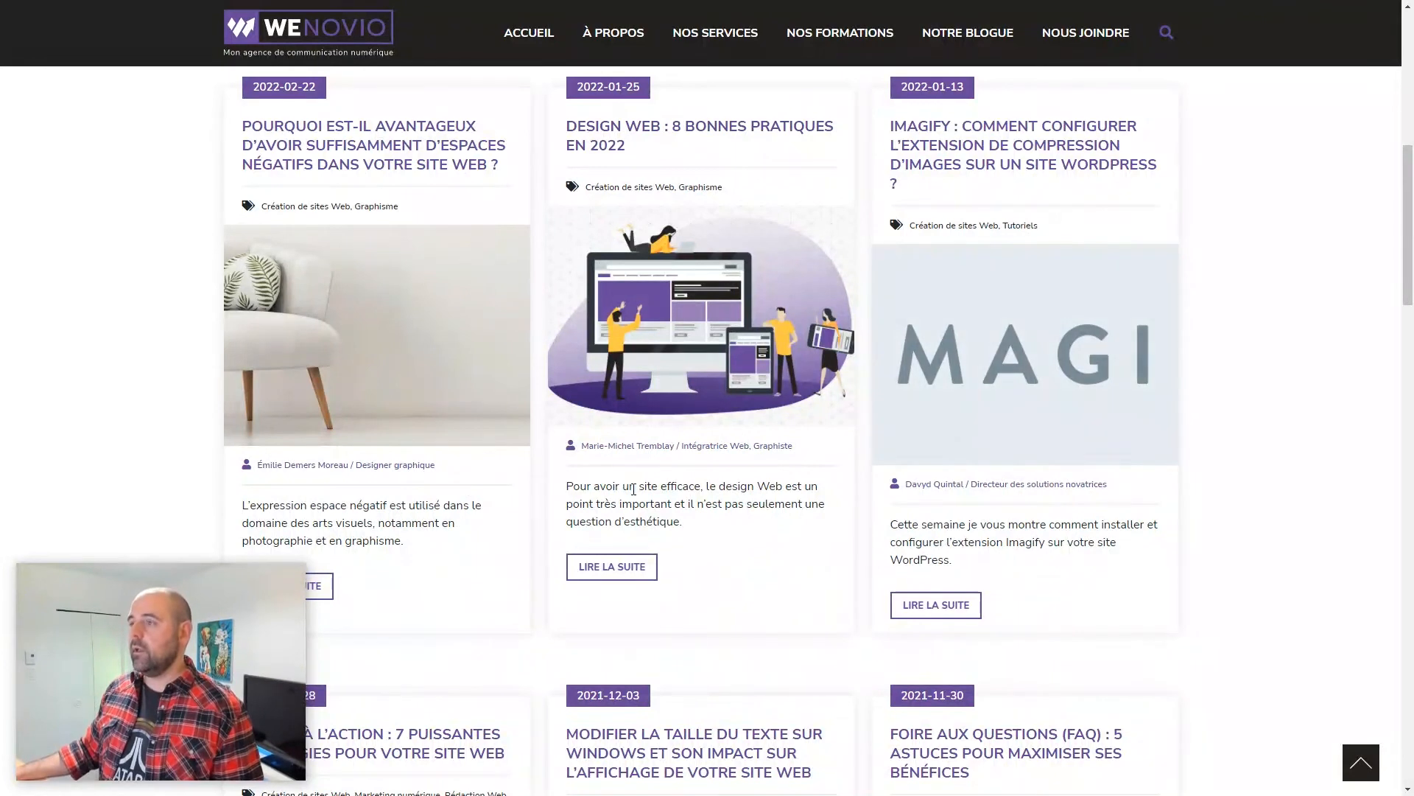
left_click_drag(565, 485, 709, 524)
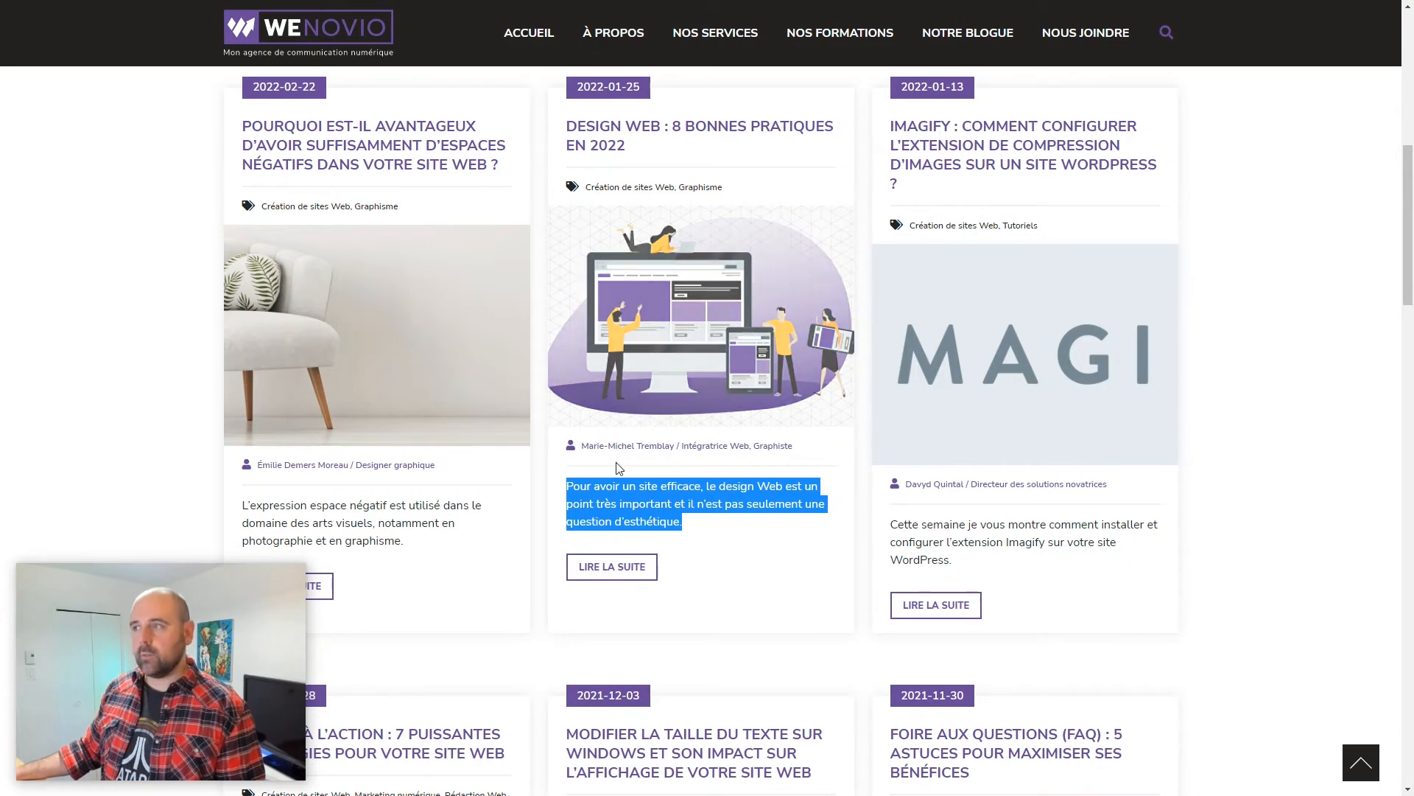
left_click(729, 539)
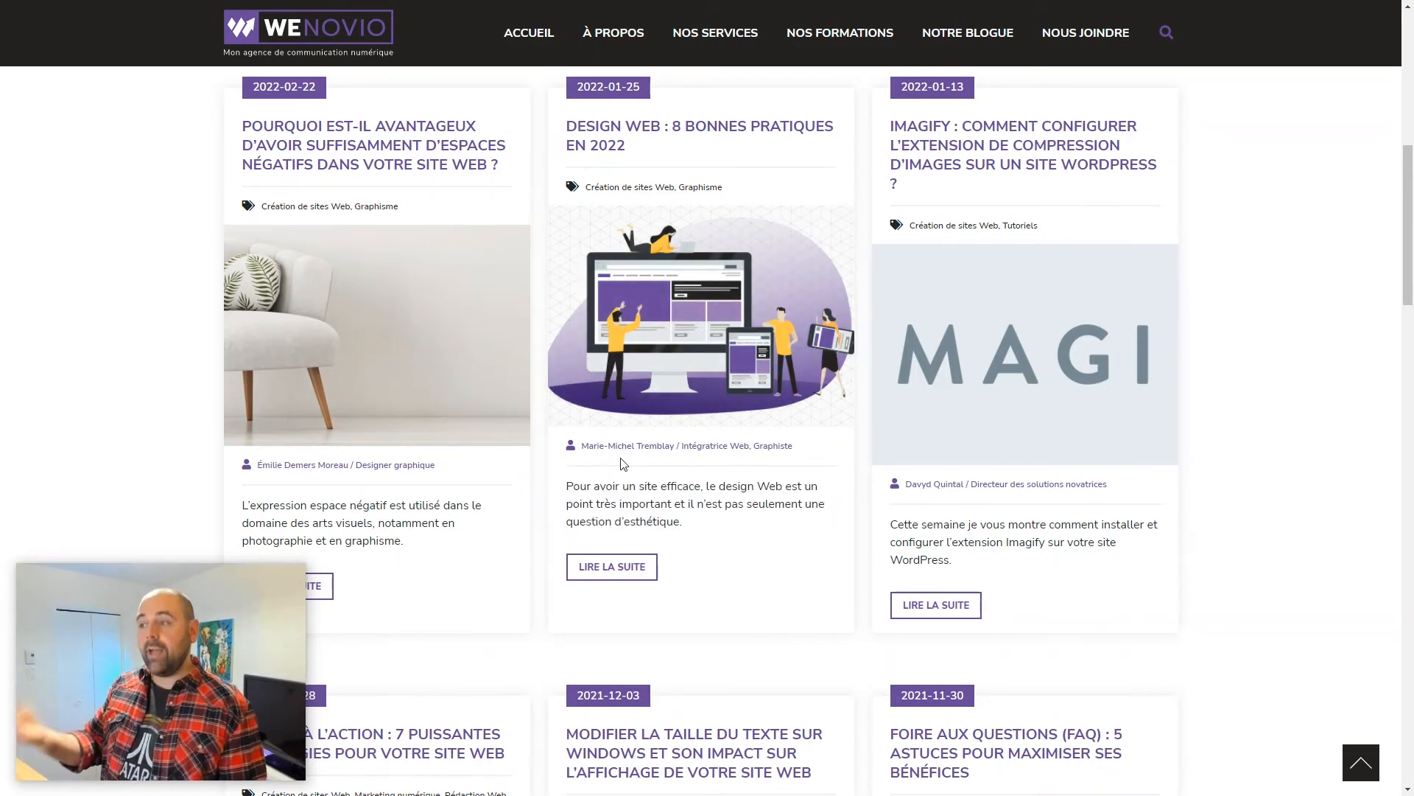
key("ctrl+Tab")
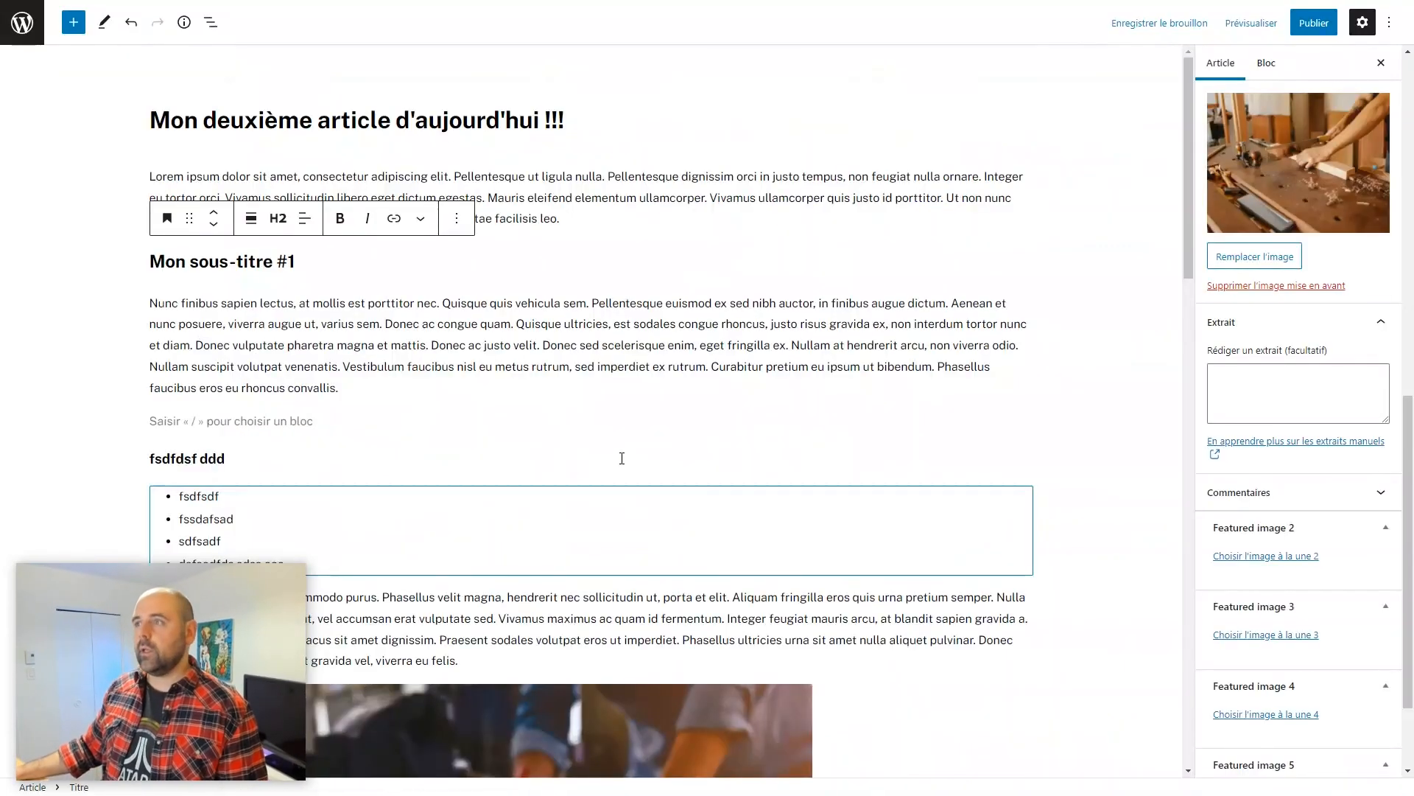
left_click(1256, 382)
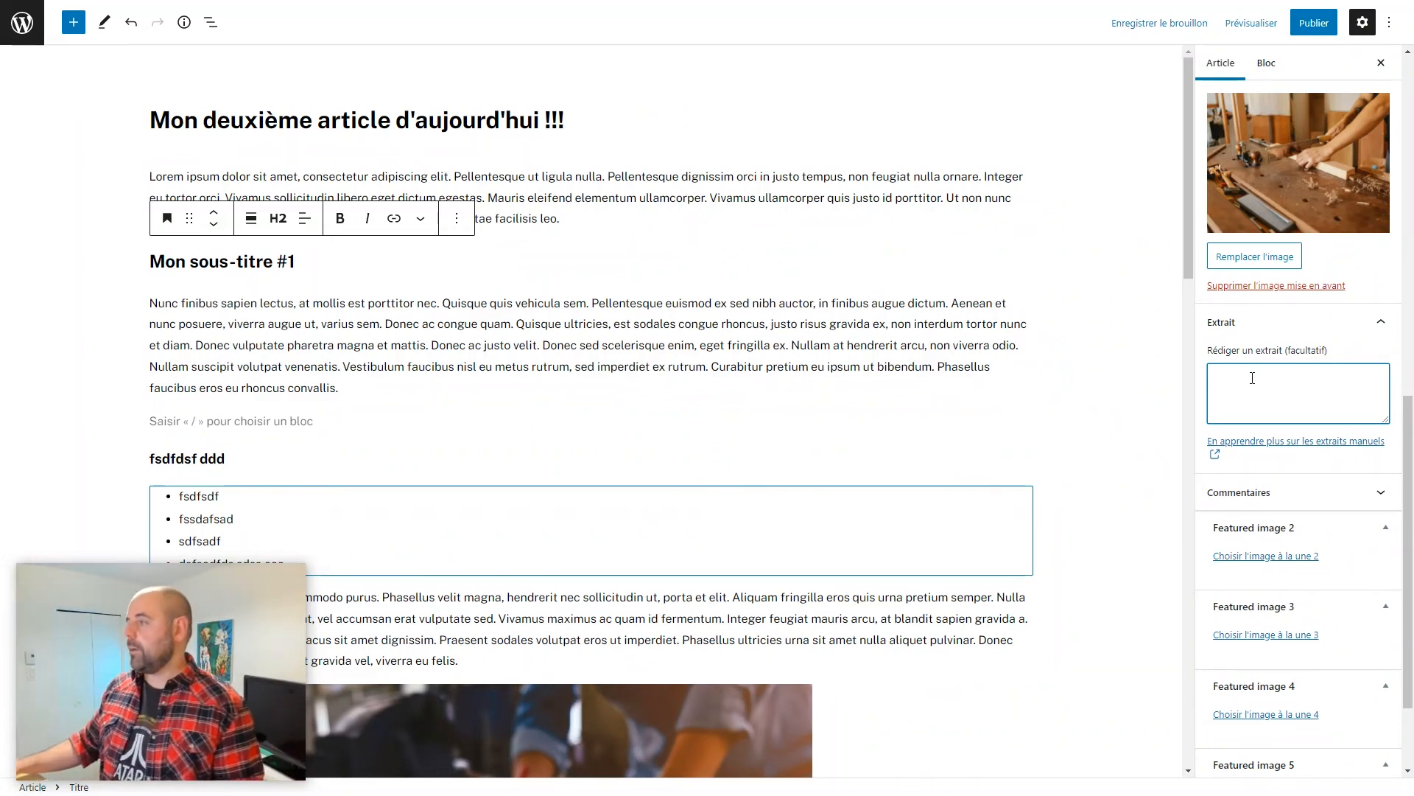
Step: Review the remaining article settings and save the second article's changes as a draft
scroll(1306, 465, "down", 2)
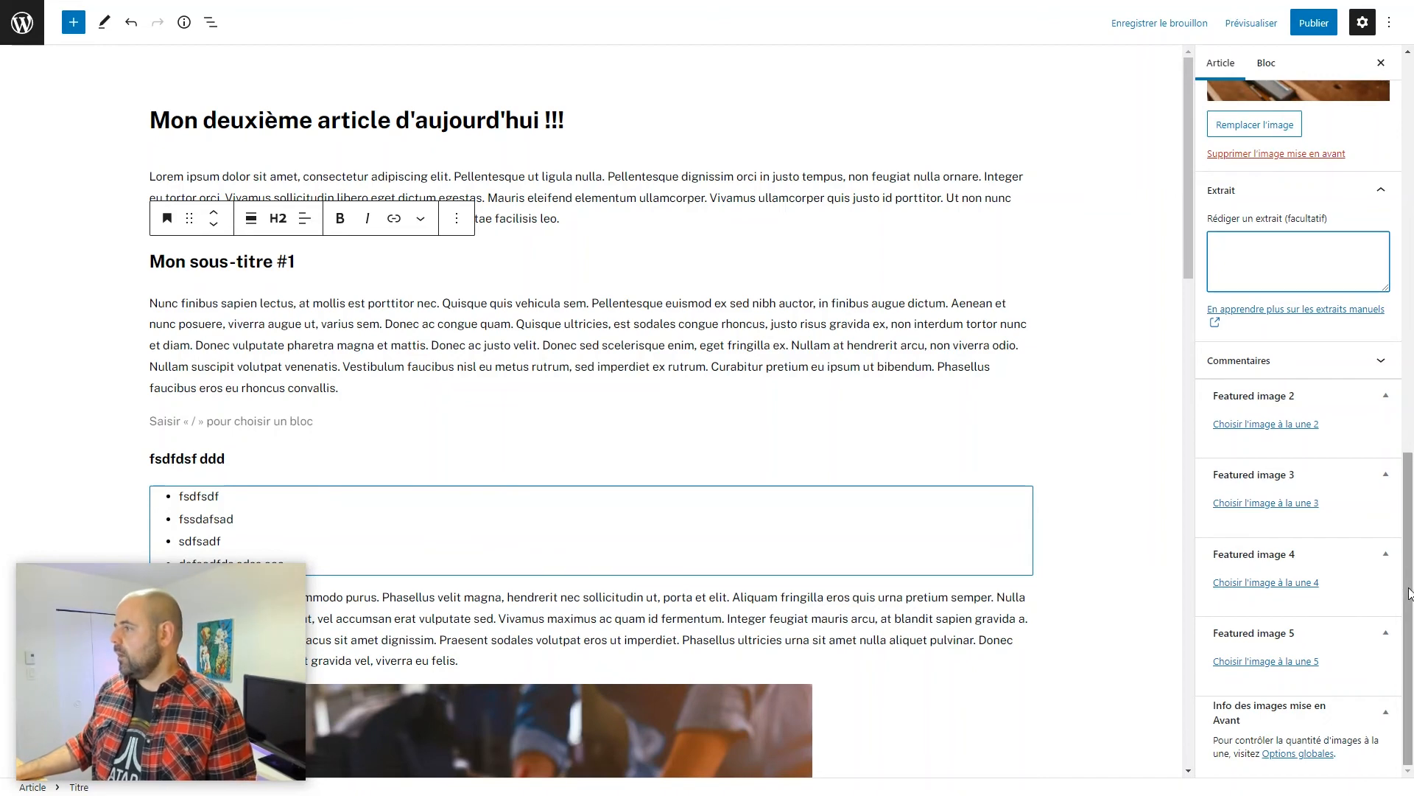
left_click_drag(1407, 593, 1413, 549)
scroll(1413, 549, "up", 12)
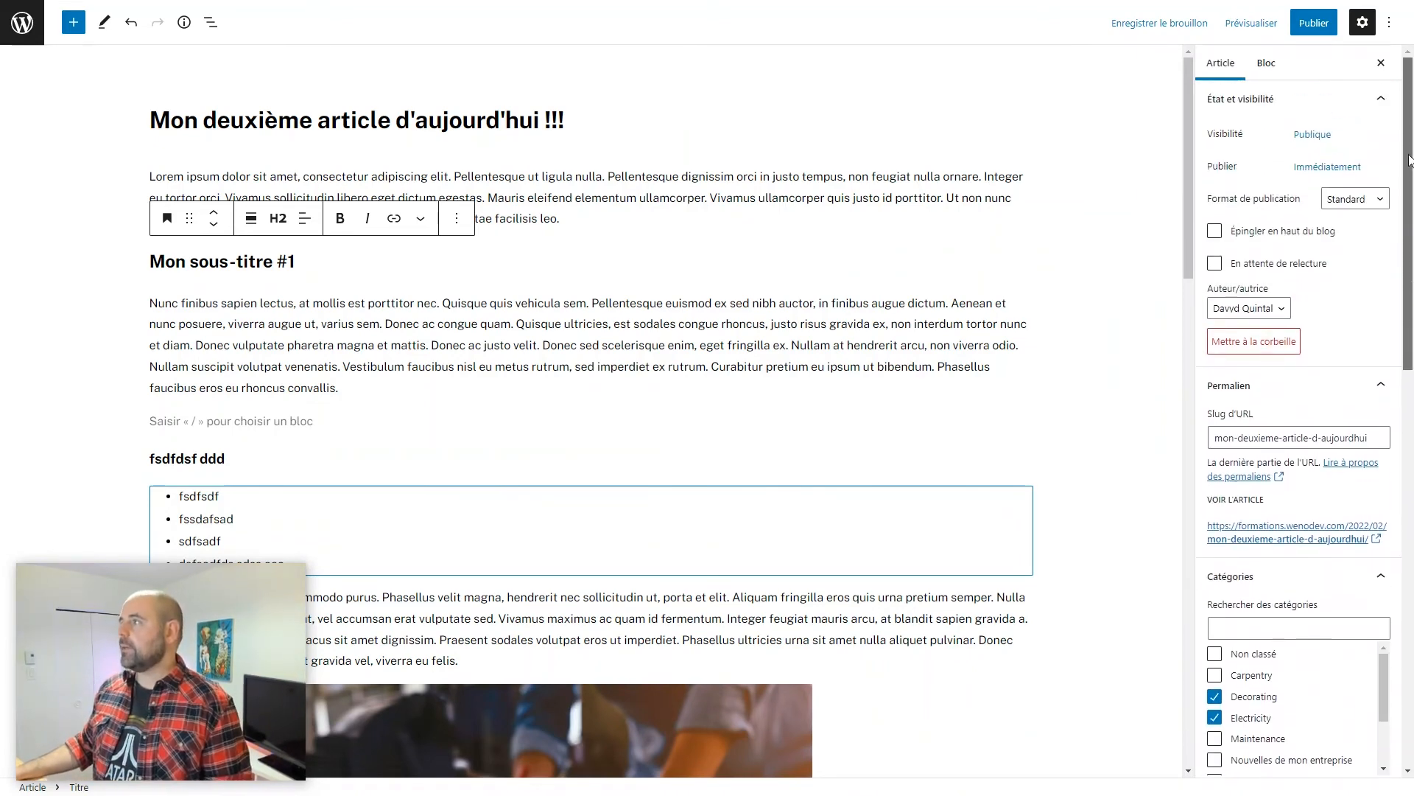
left_click(1155, 24)
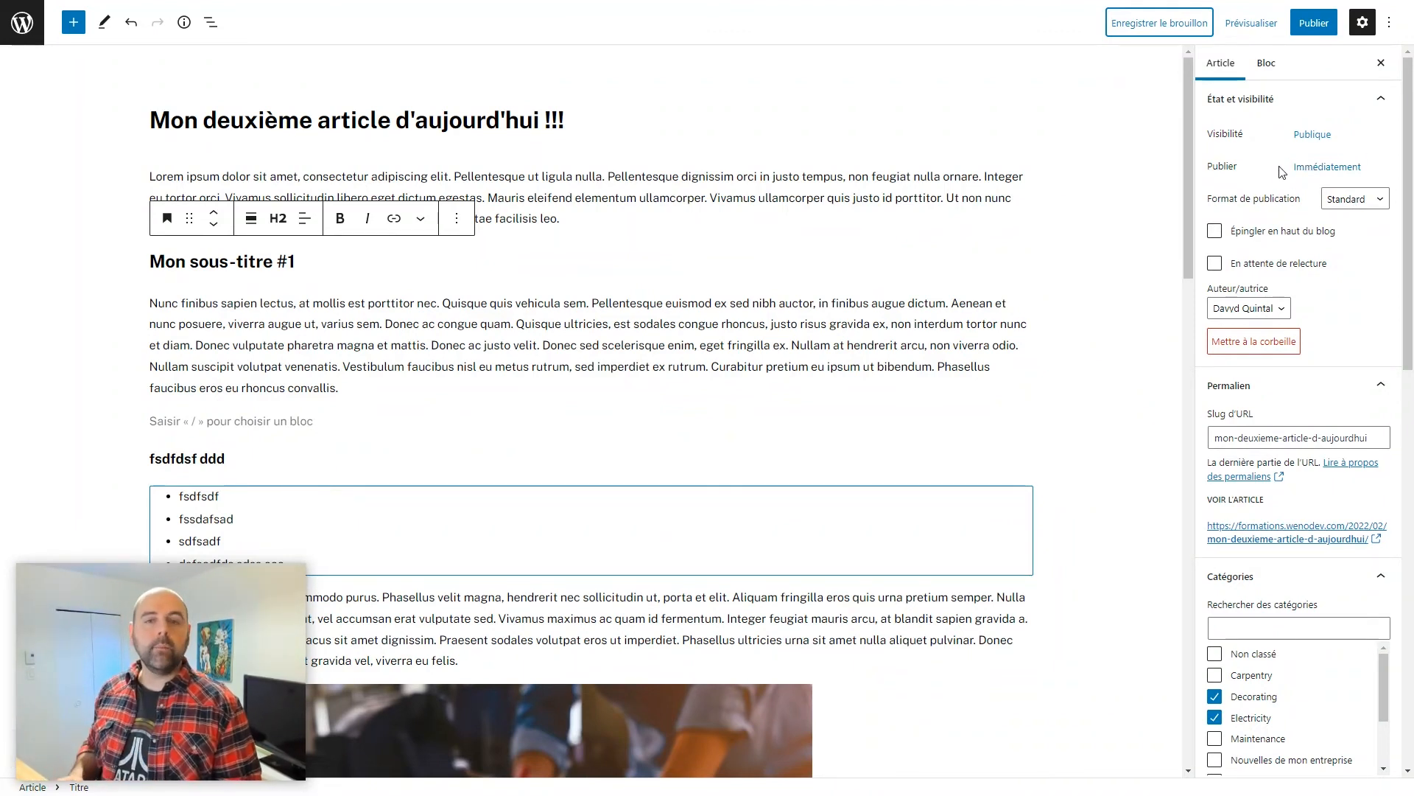
Step: Review the pre-publication checks, cancel publishing, and set the article's publication date to 28 February 2022 at 10:00
left_click(1306, 27)
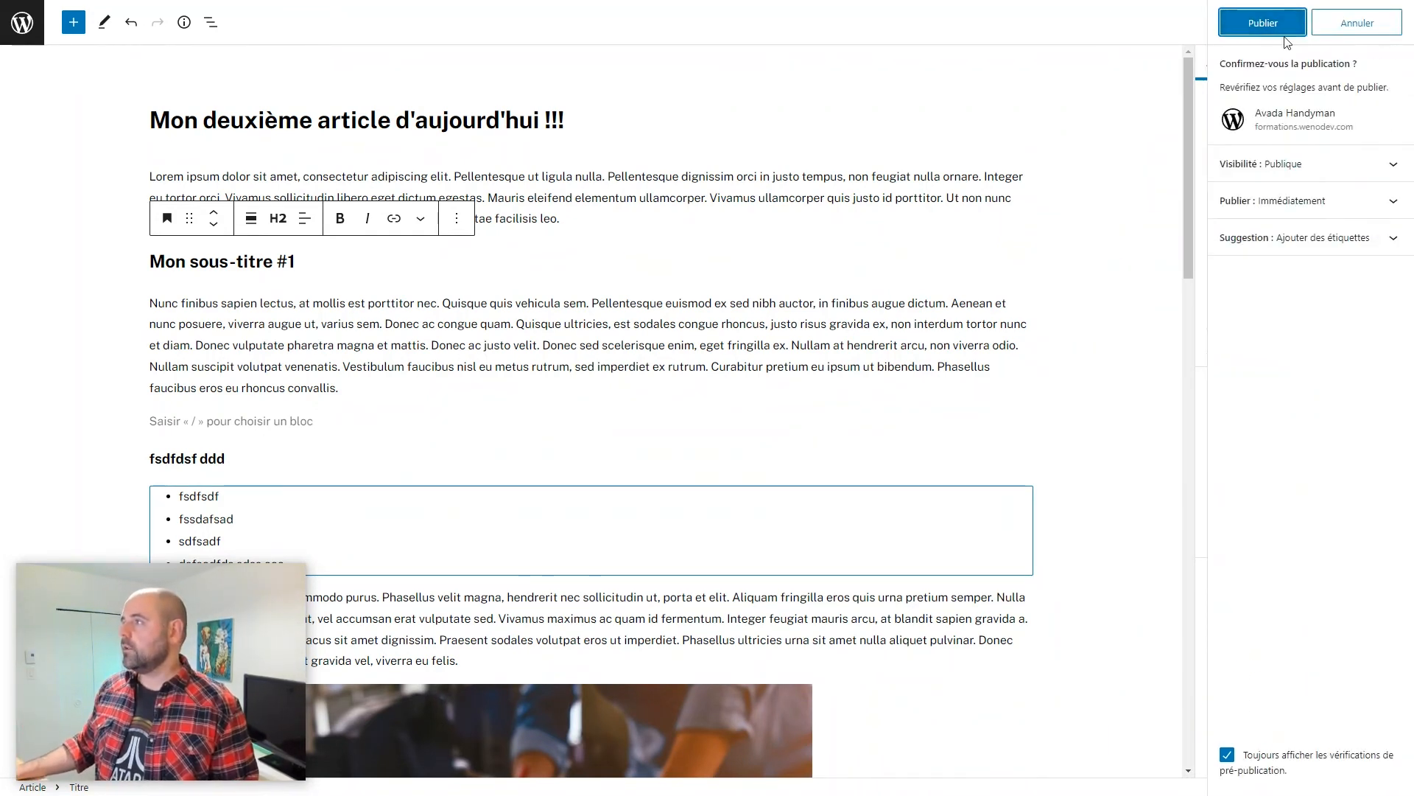
left_click(1385, 30)
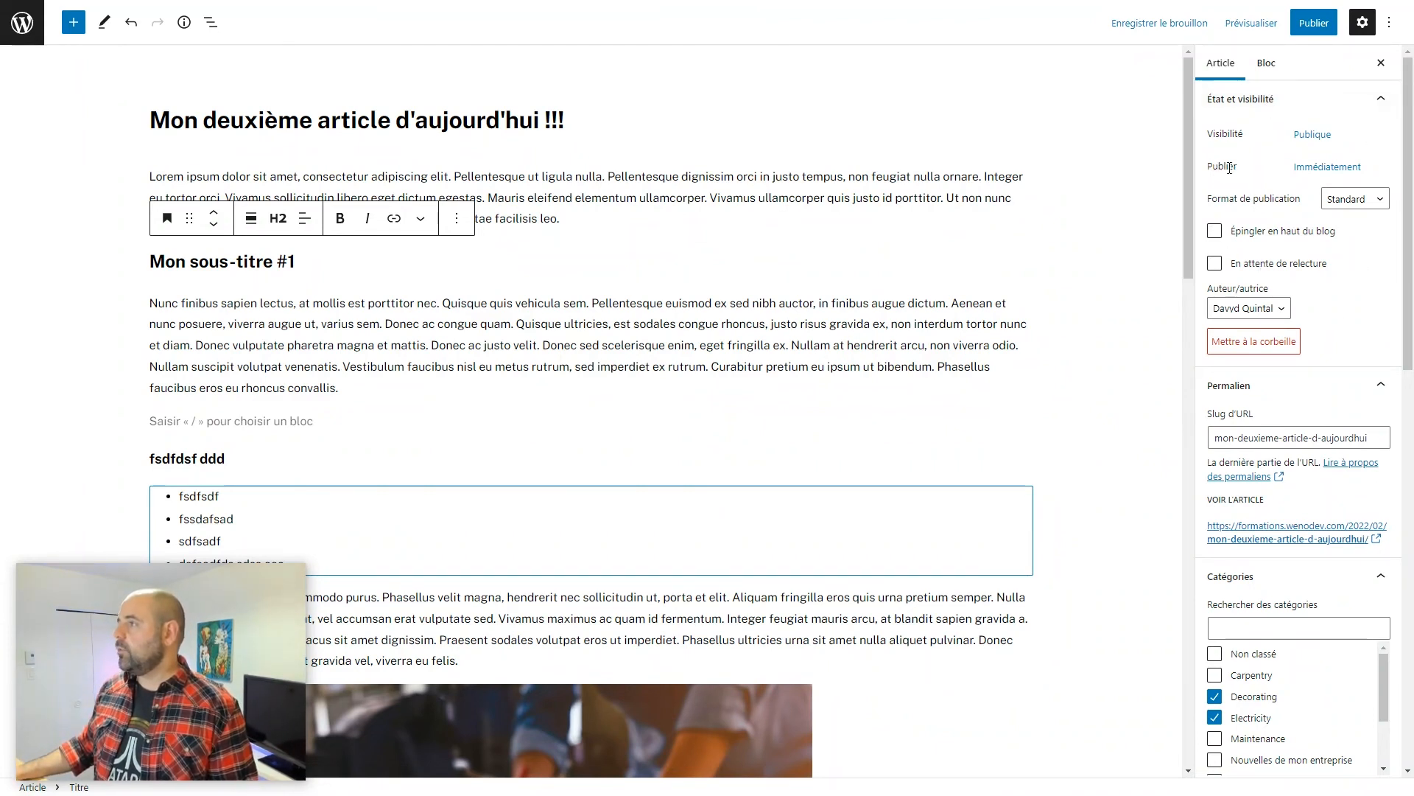
left_click(1340, 171)
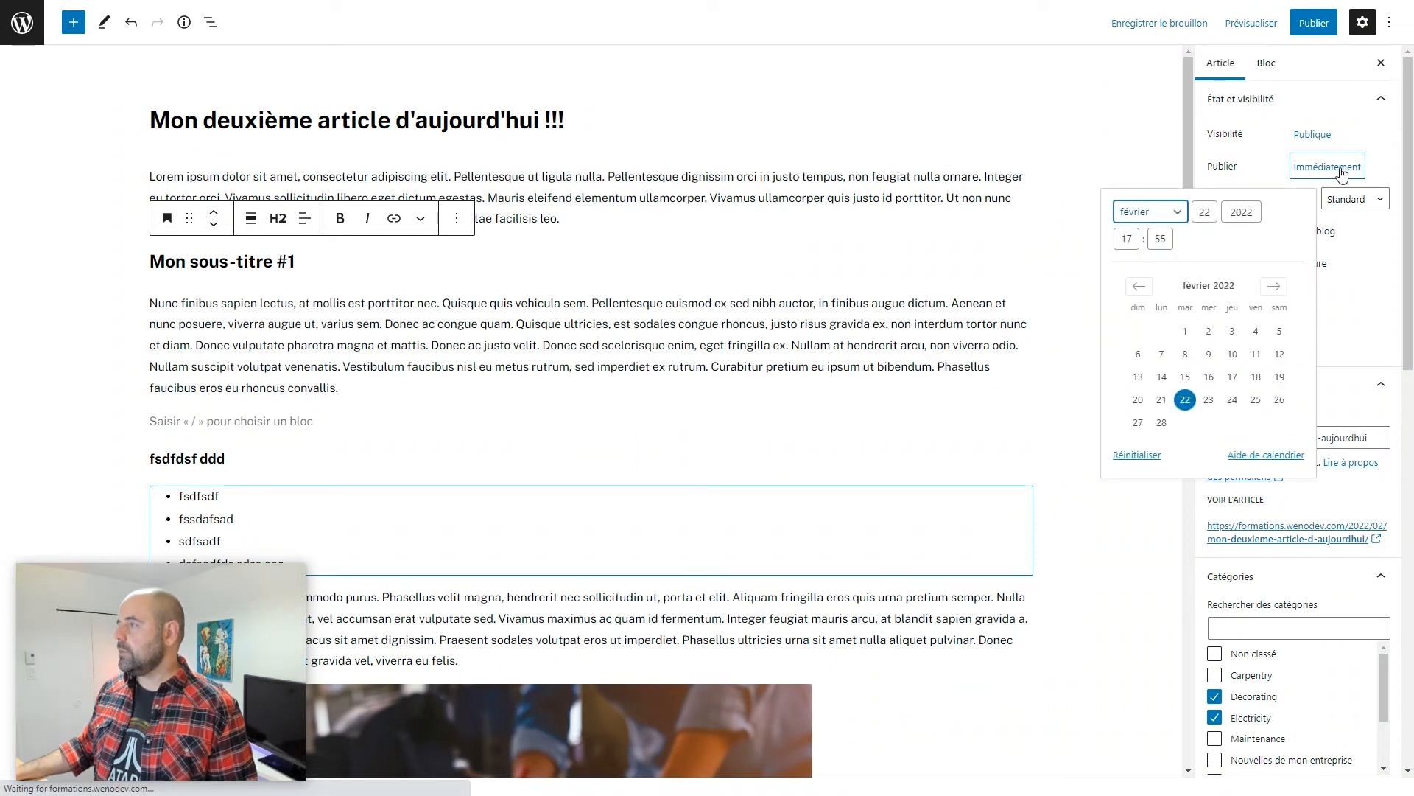
left_click(1161, 422)
double_click(1127, 239)
type("10")
key("Tab")
type("00")
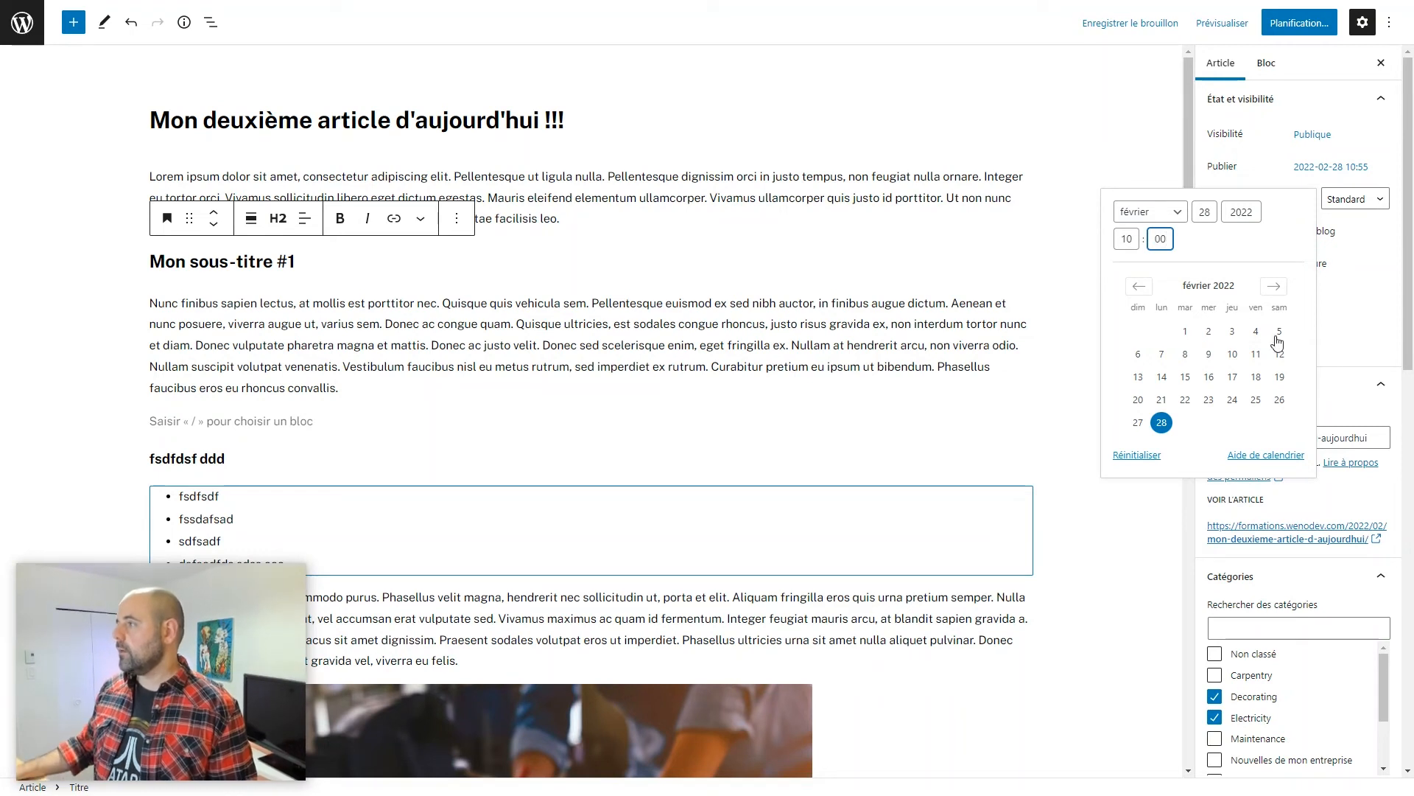
left_click(1374, 349)
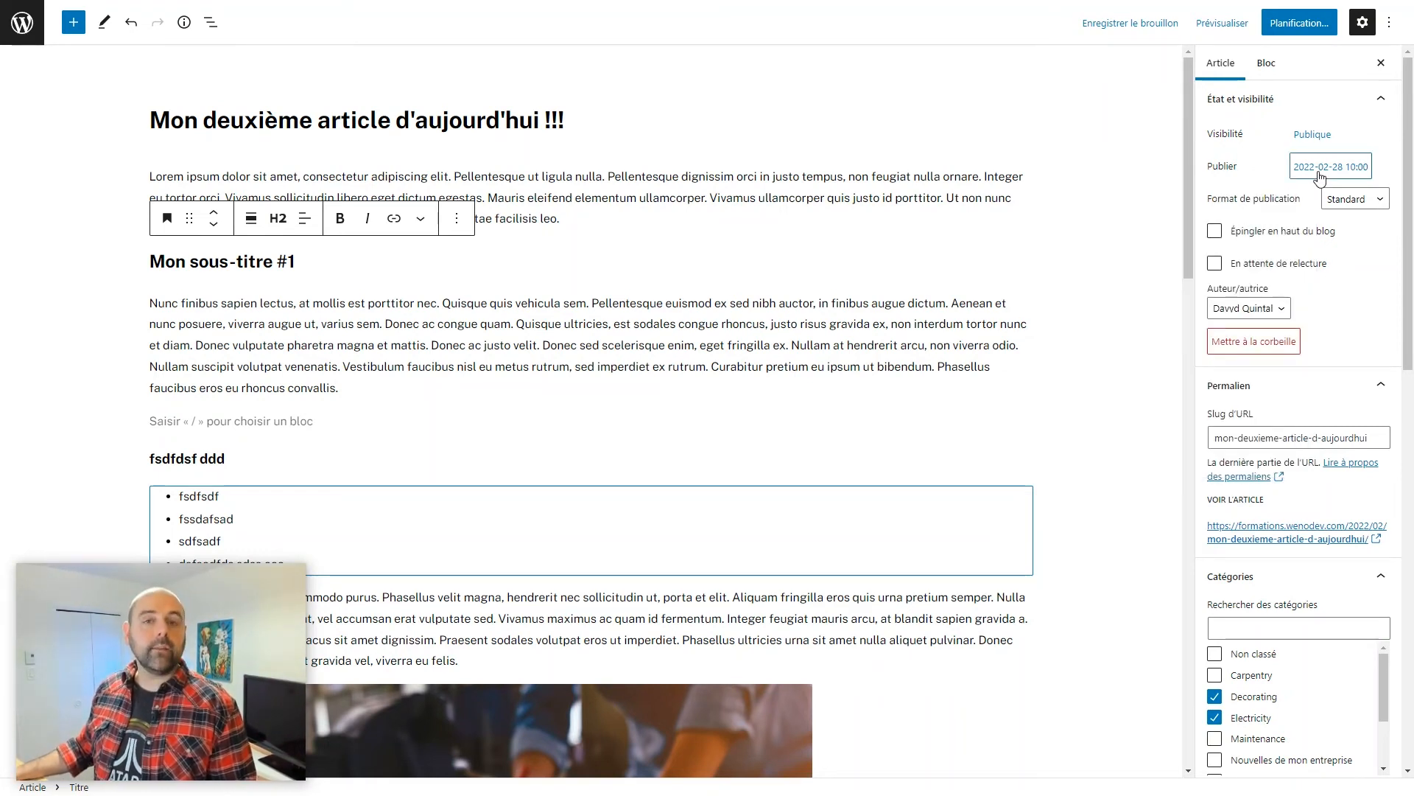
Step: Review the scheduling confirmation for the second article and cancel it
left_click(1282, 28)
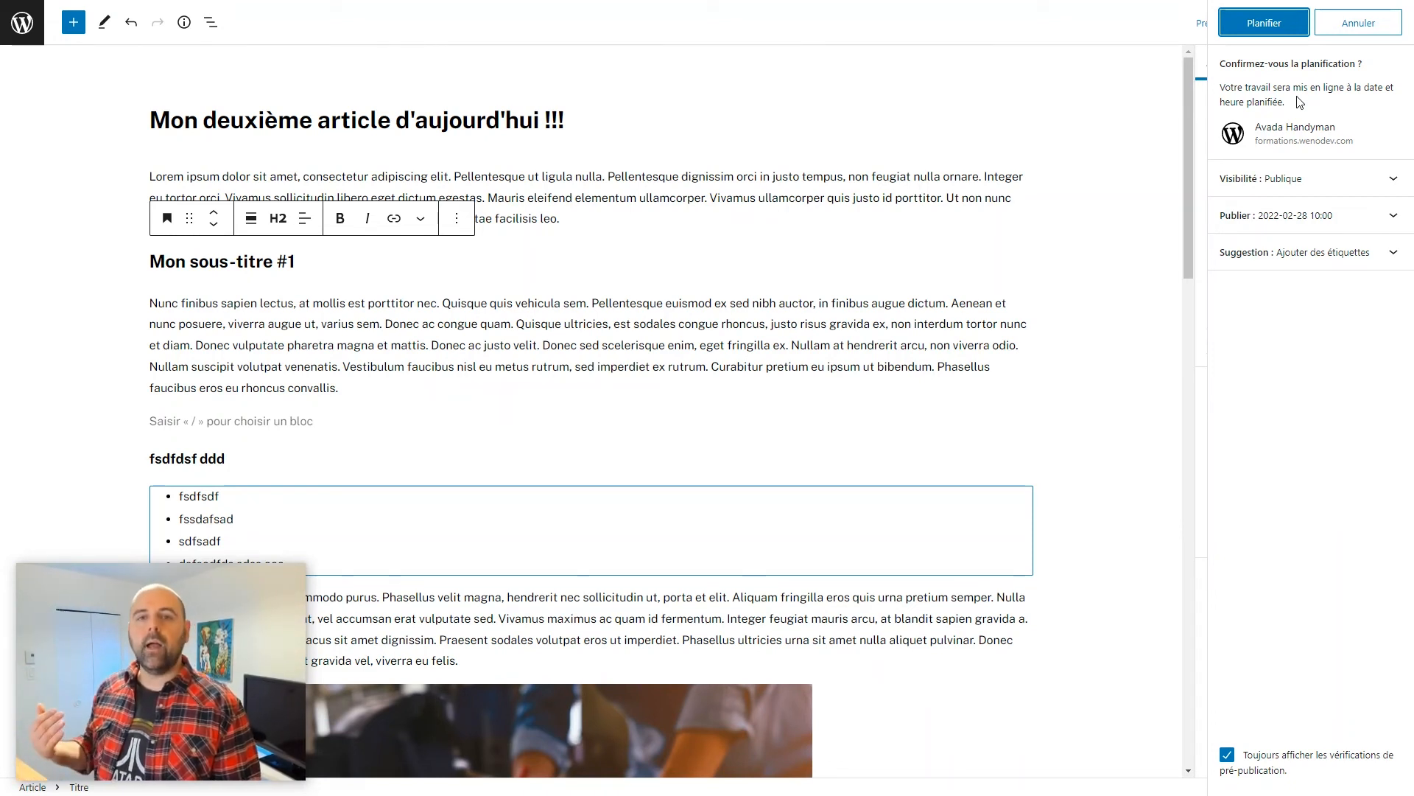
left_click(1359, 23)
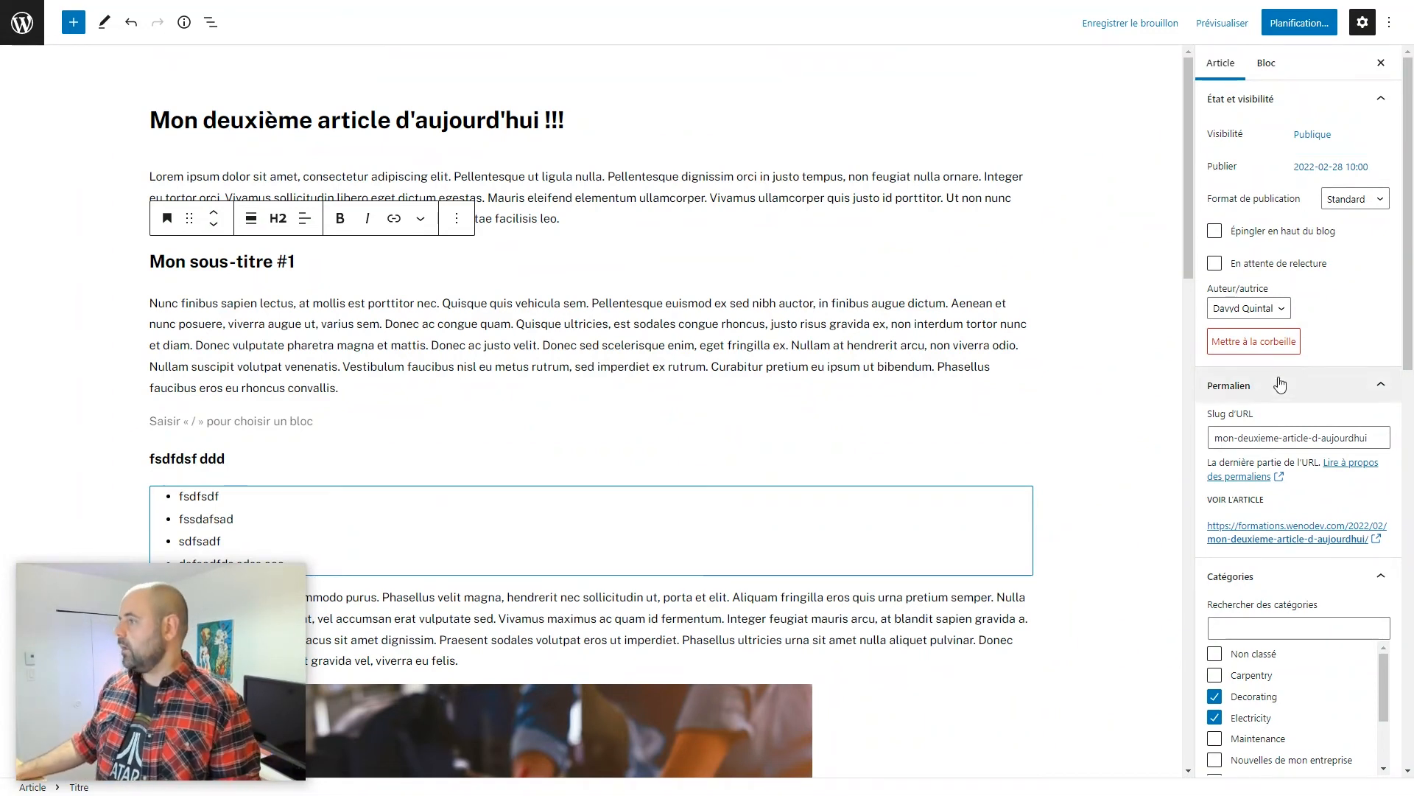
Step: Examine the block settings of the headings, paragraphs and list, and delete the empty block above the "fsdfdsf ddd" heading
left_click(1263, 63)
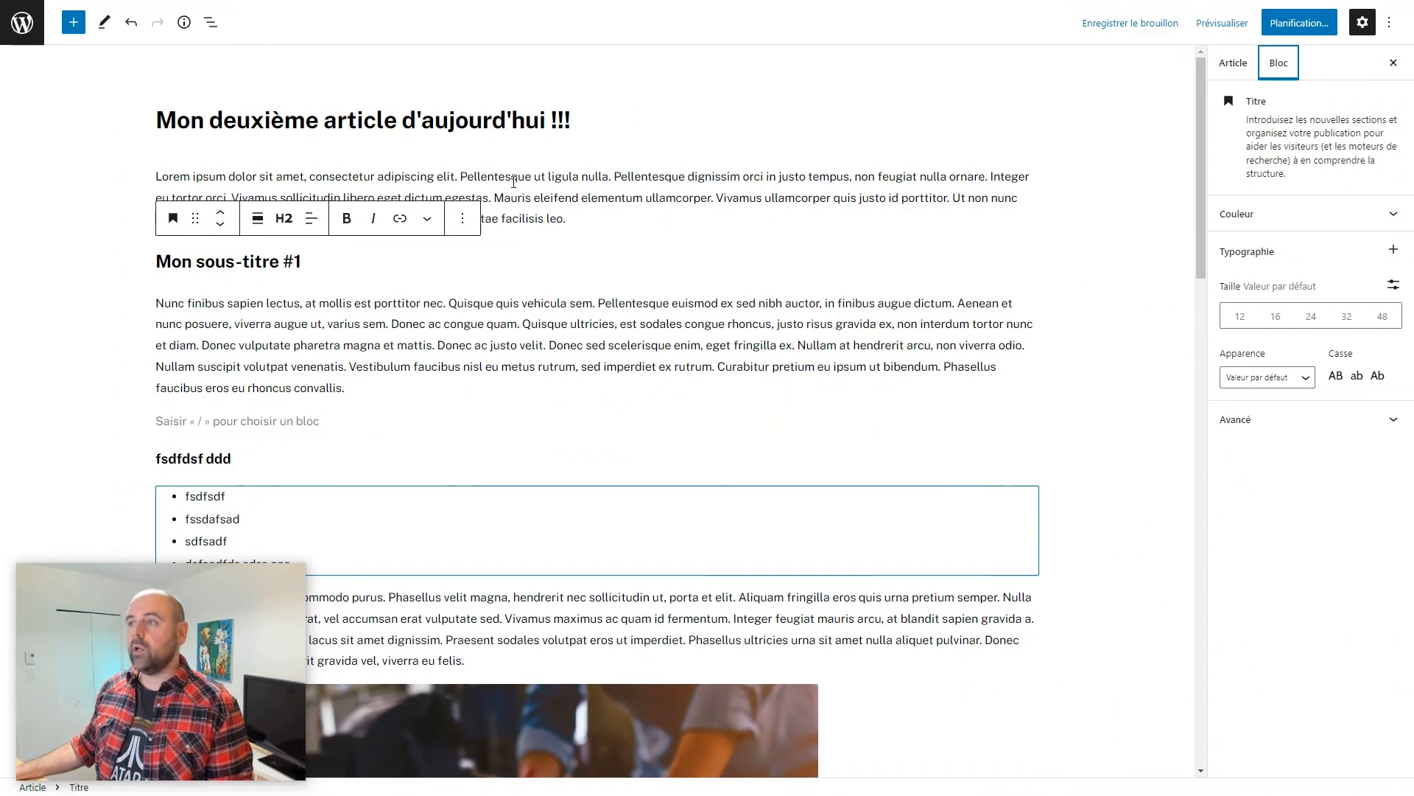
left_click(425, 176)
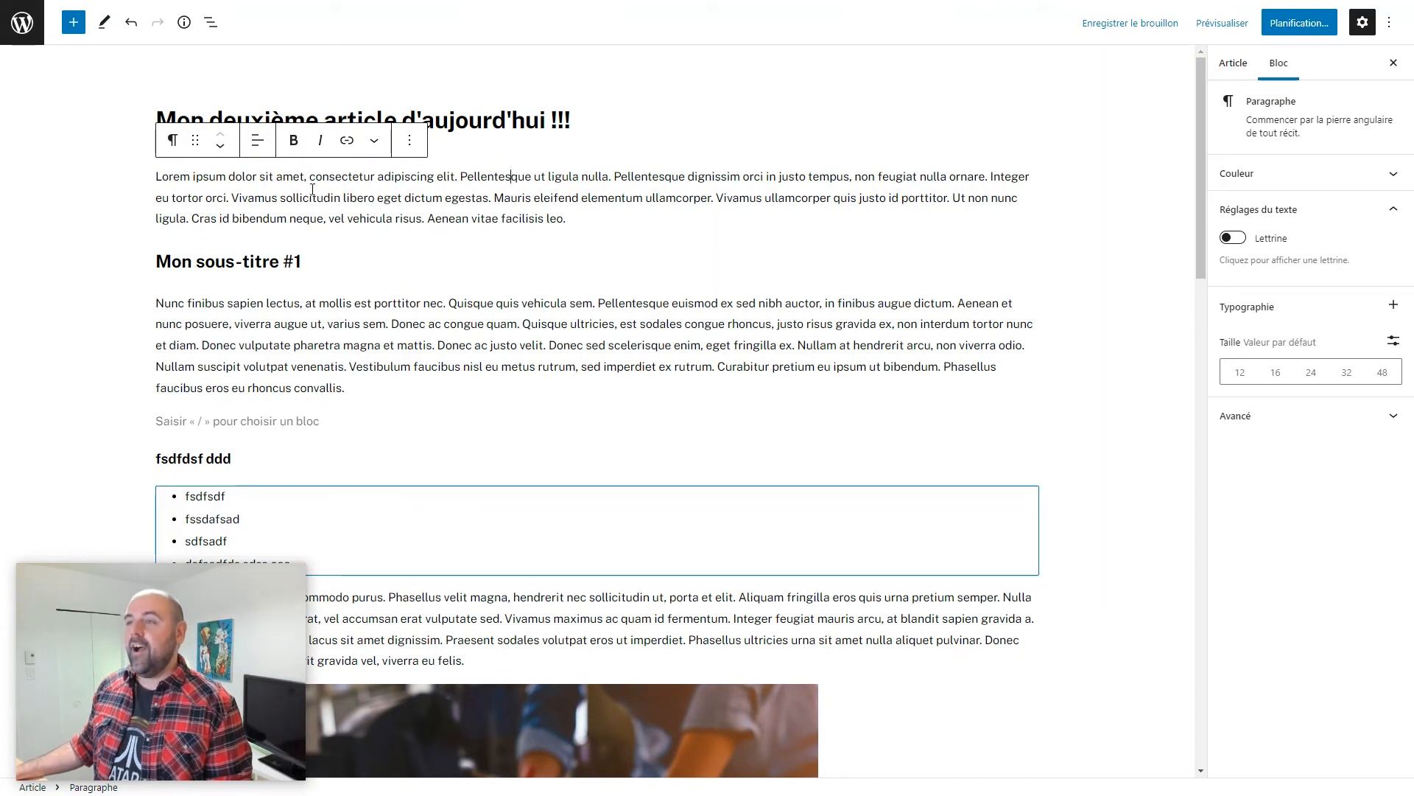
left_click(213, 254)
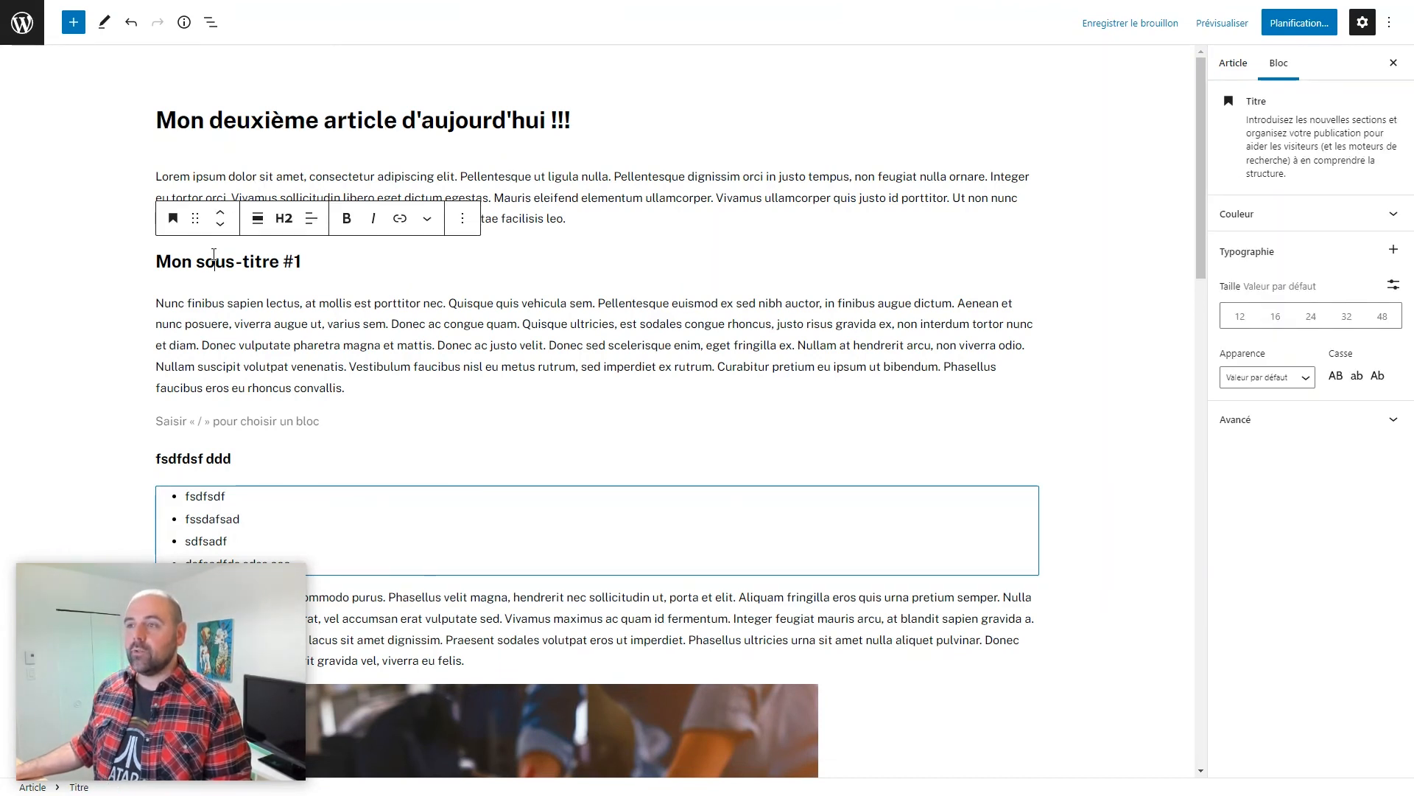
left_click(229, 327)
scroll(295, 310, "down", 3)
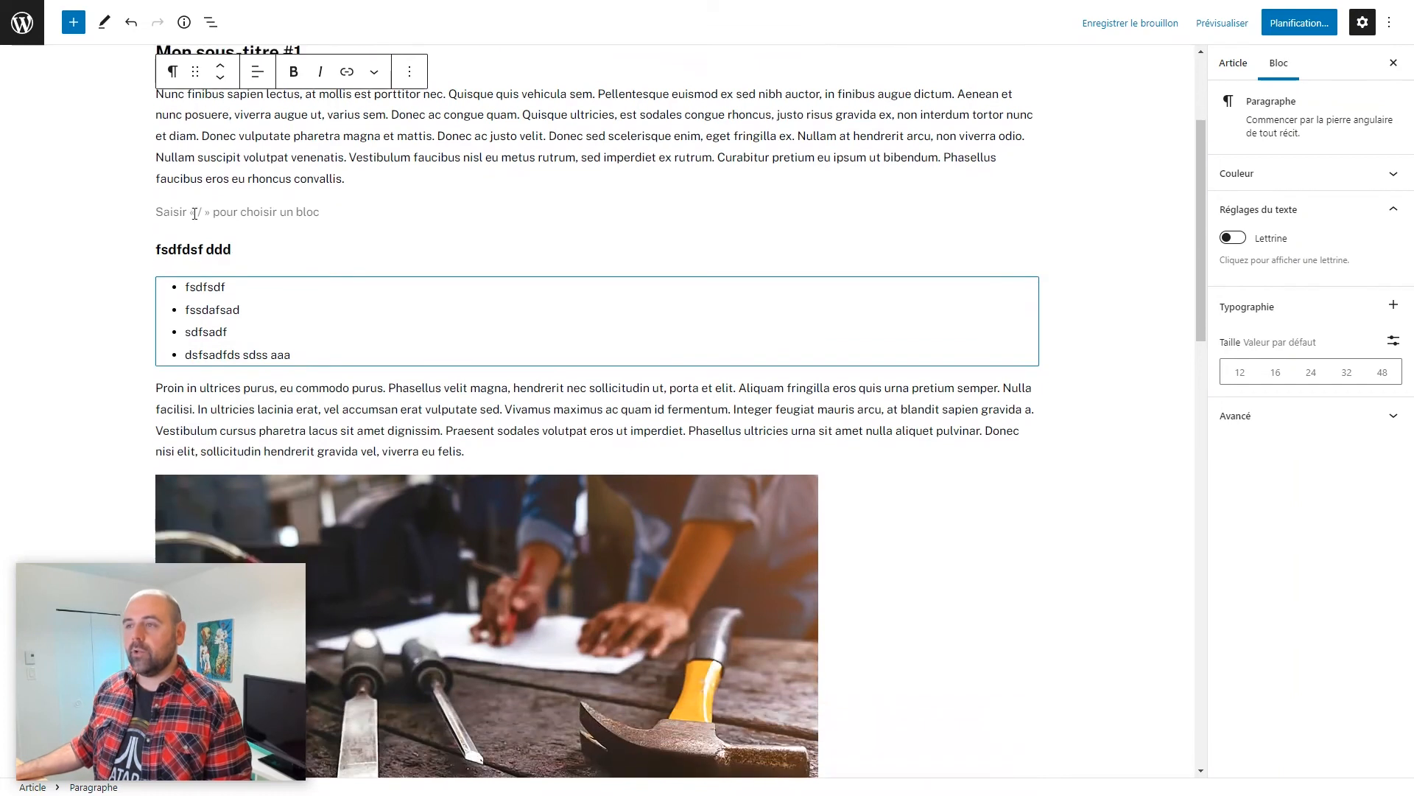
key("BackSpace")
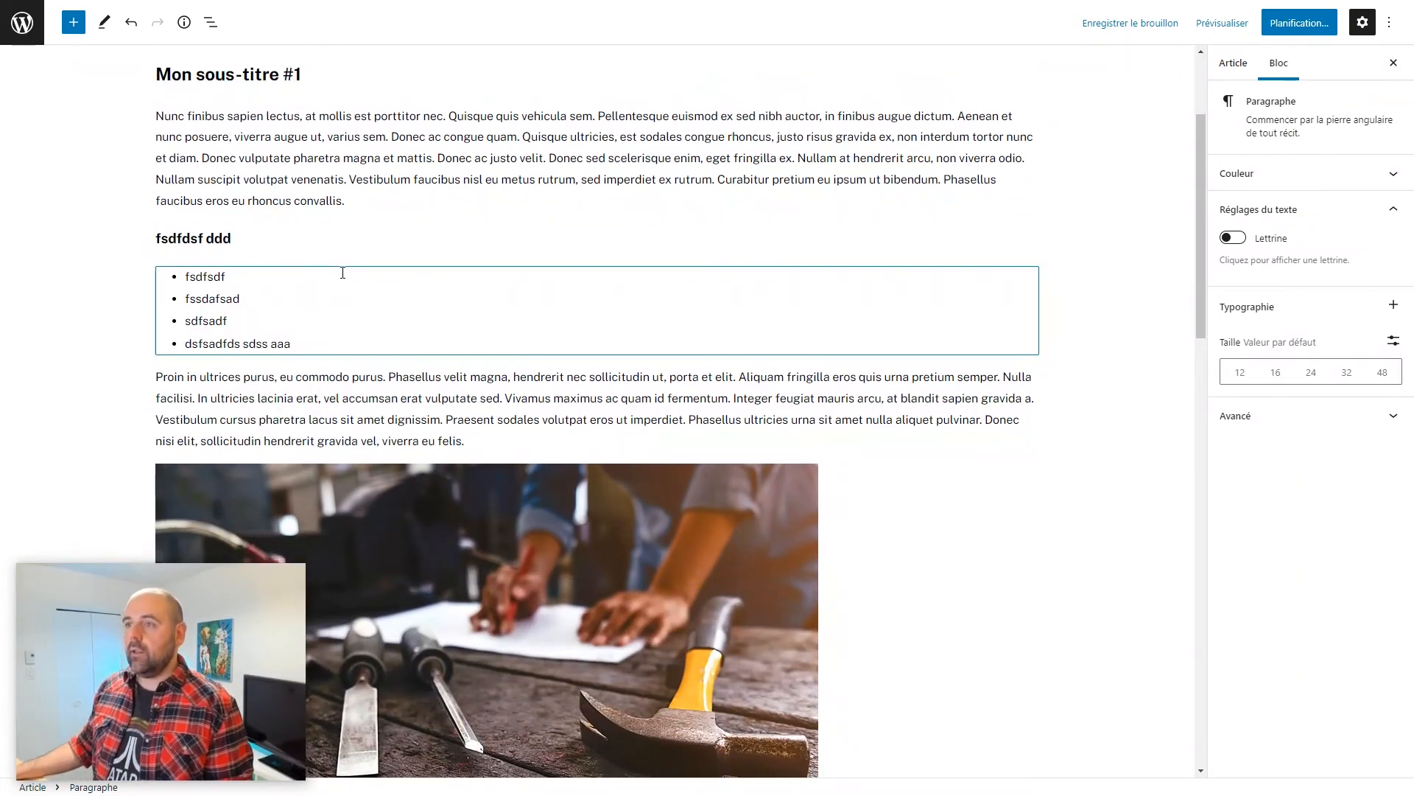
left_click(265, 277)
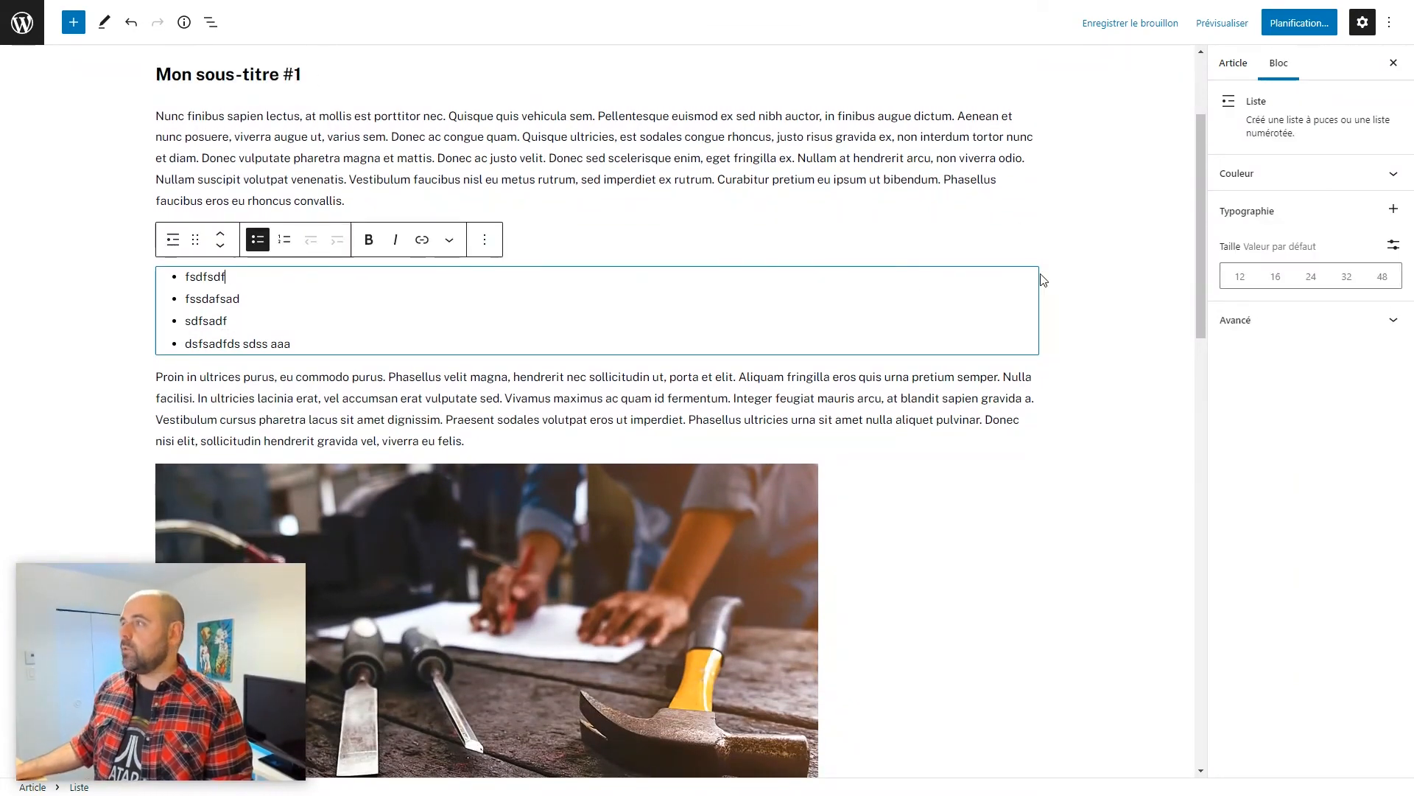
left_click(345, 159)
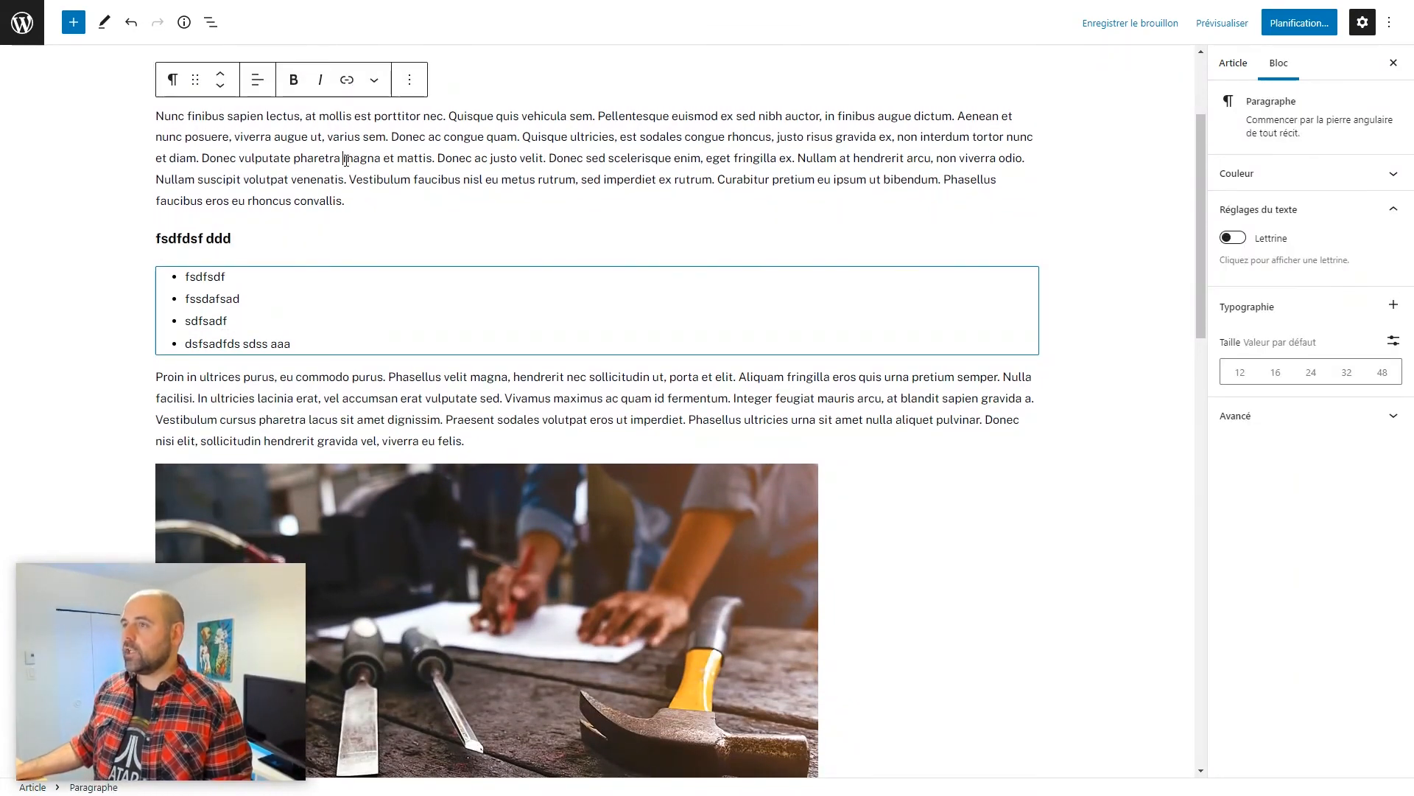
Step: Clear the alternative text of the hammer and chisels image in the article
left_click(617, 526)
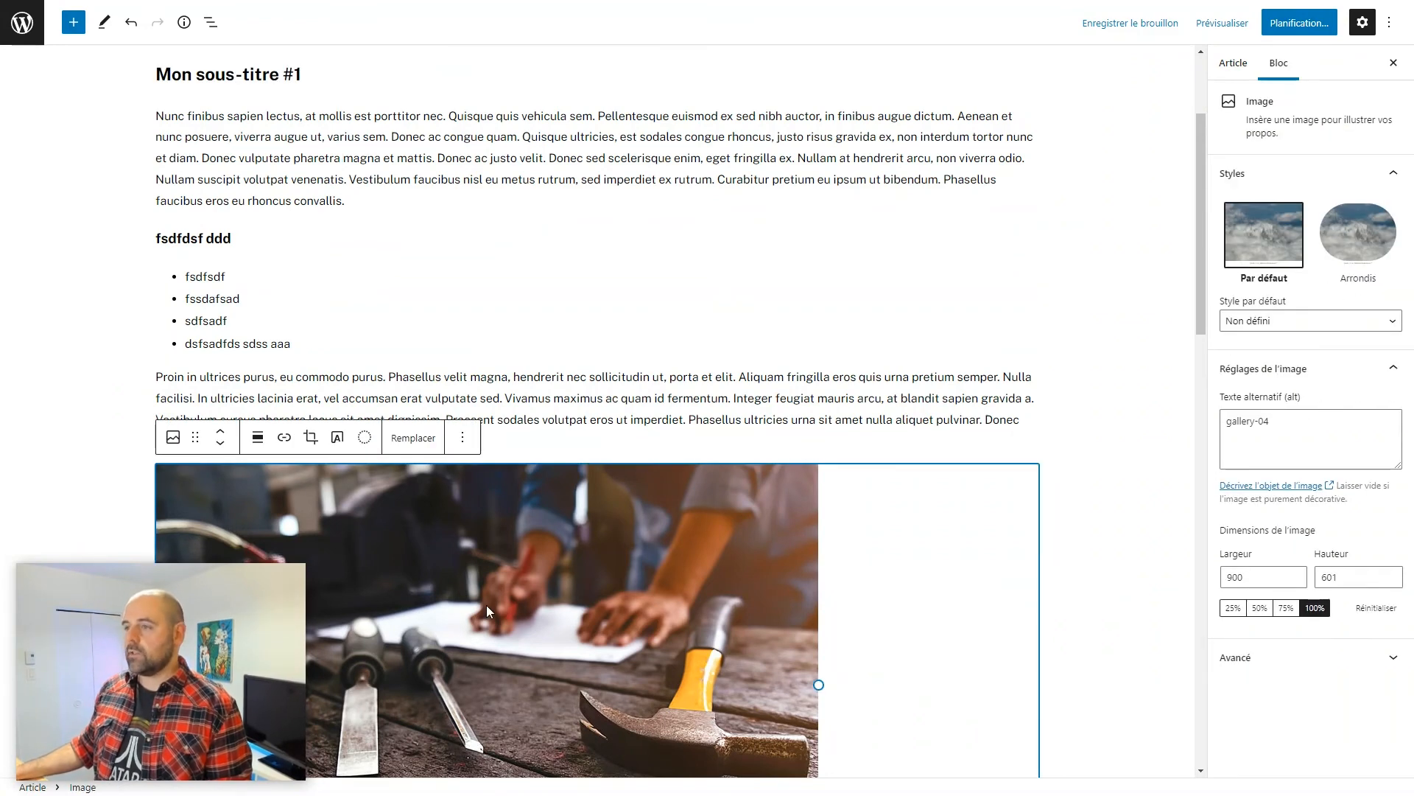
scroll(486, 604, "down", 3)
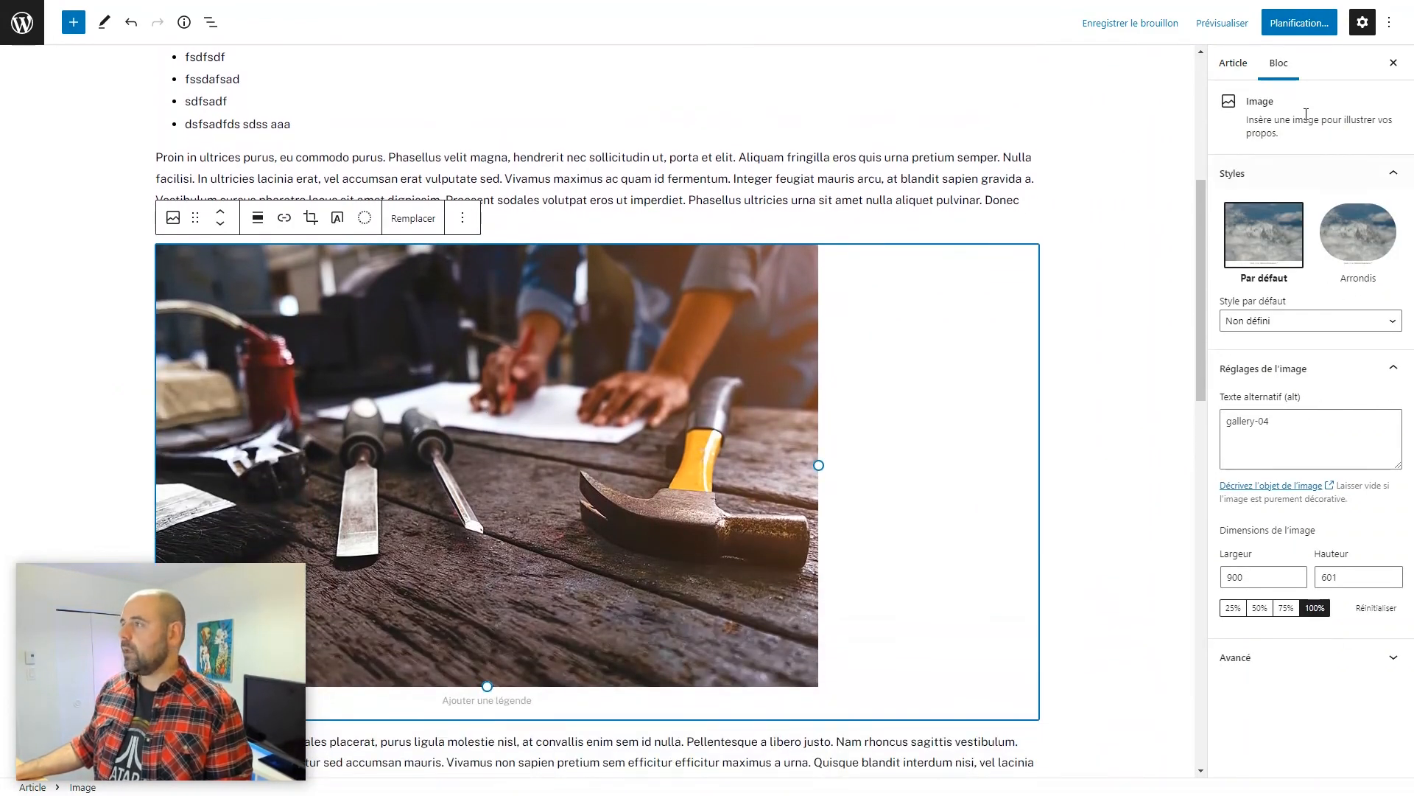
left_click(1295, 424)
key("ctrl+a")
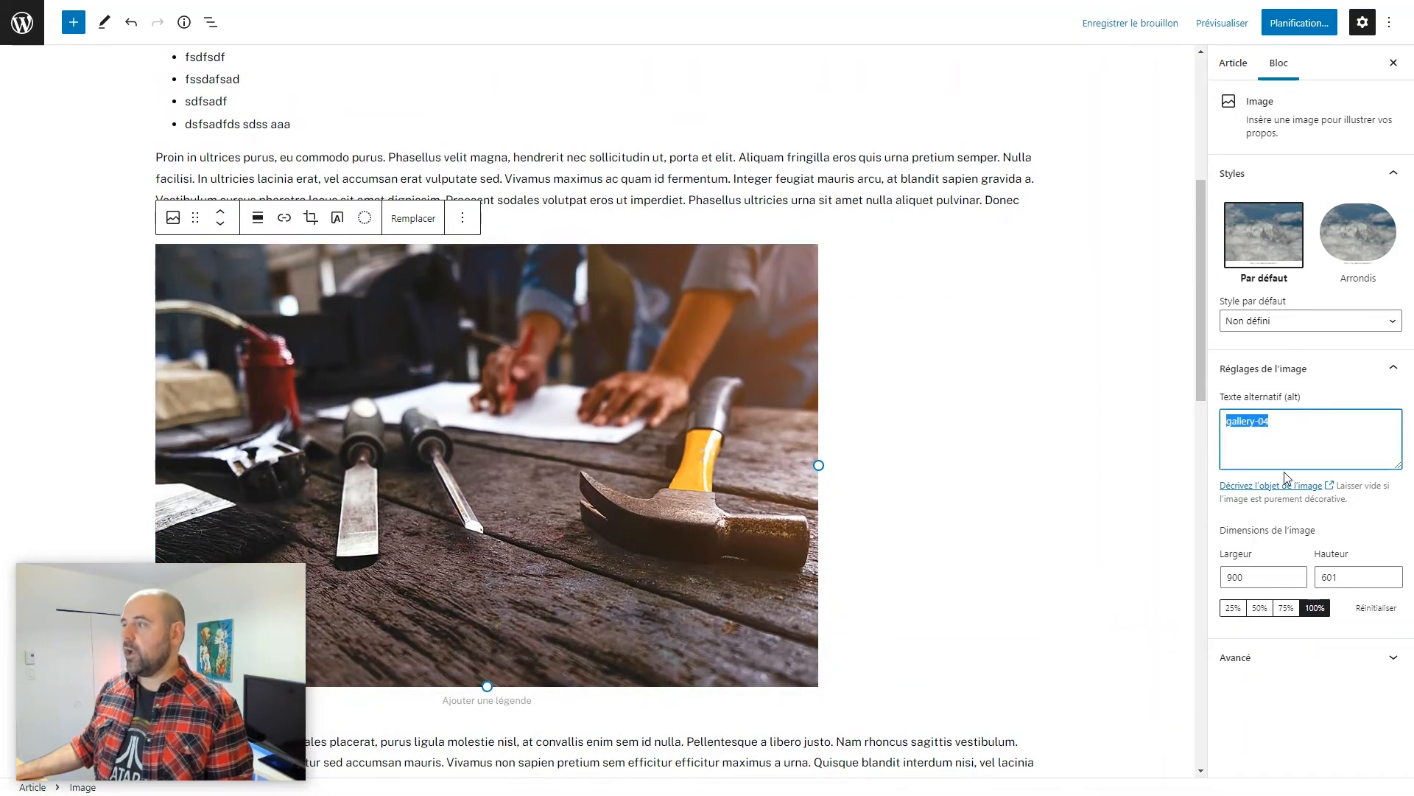
key("BackSpace")
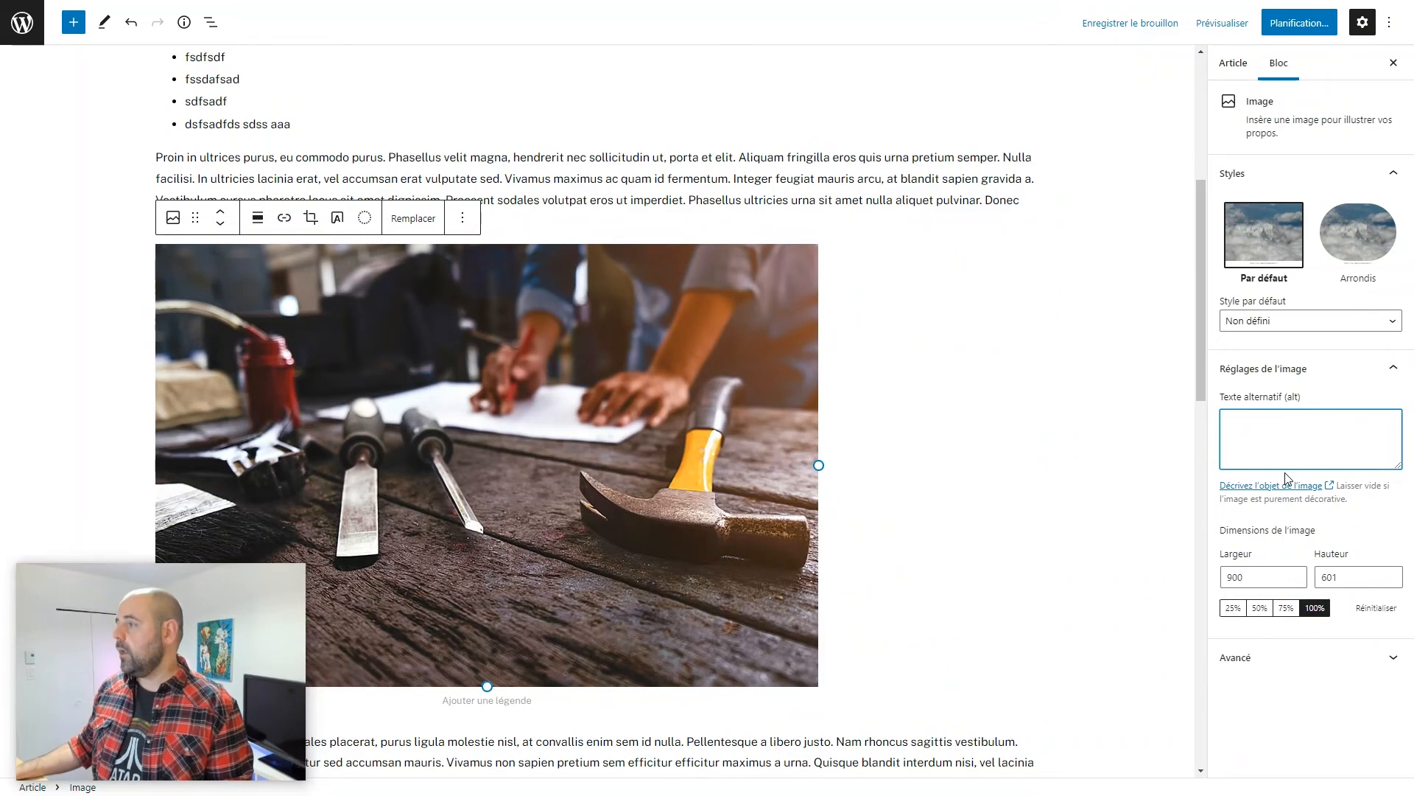
Step: Set the image's width to 450 pixels, and enlarge it freehand directly in the article
double_click(1250, 575)
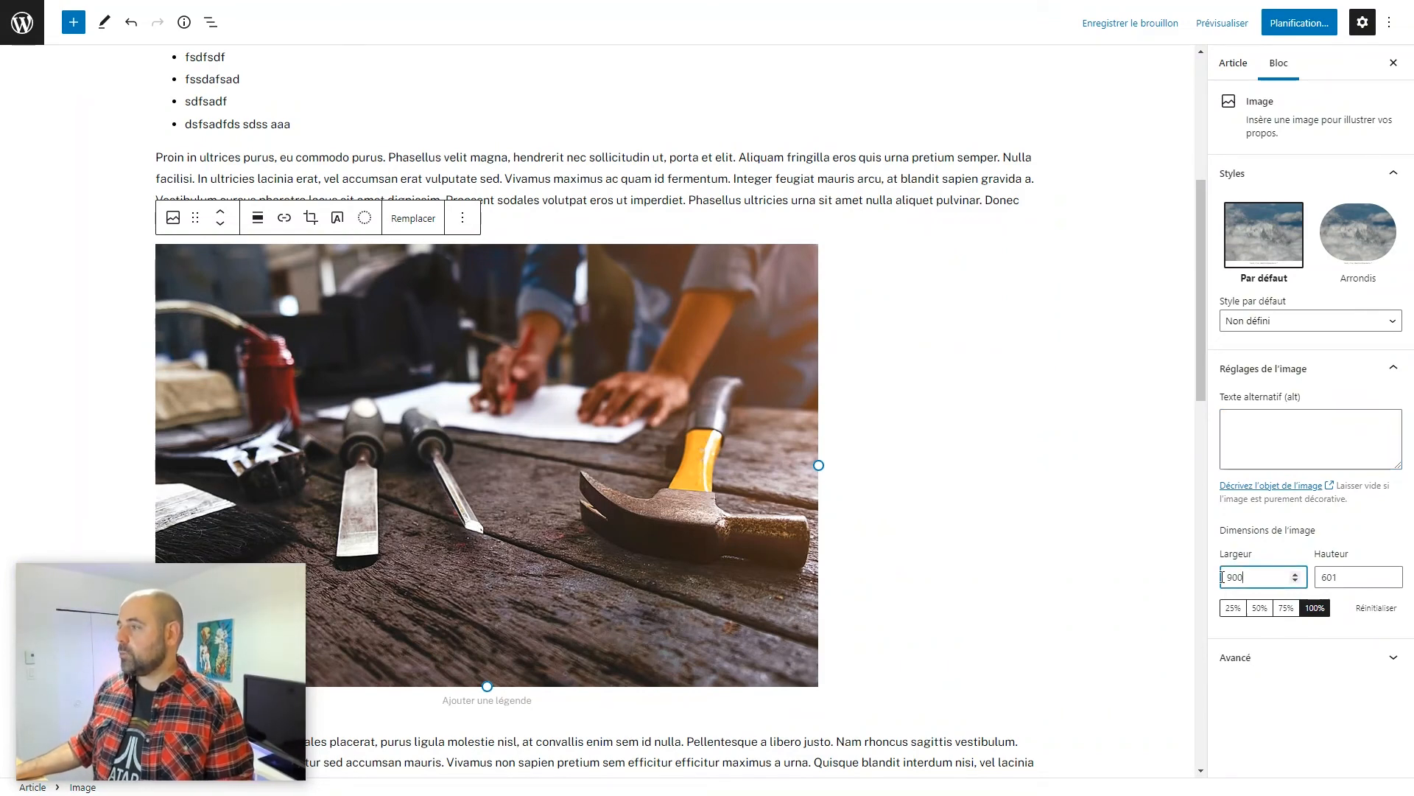
type("450")
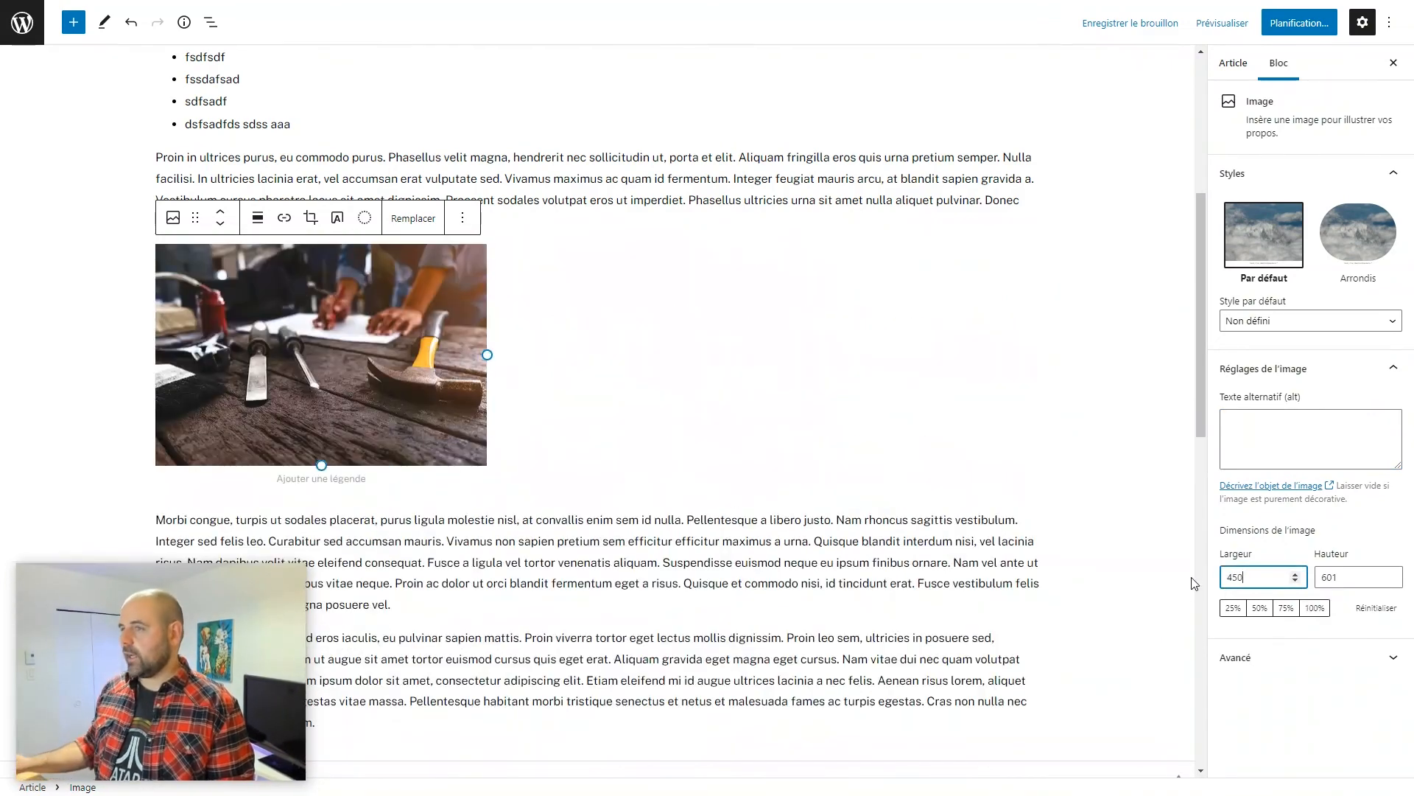
left_click_drag(487, 354, 686, 417)
Step: Give the "Proin in ultrices purus" paragraph above the image a green background and white text
left_click(291, 162)
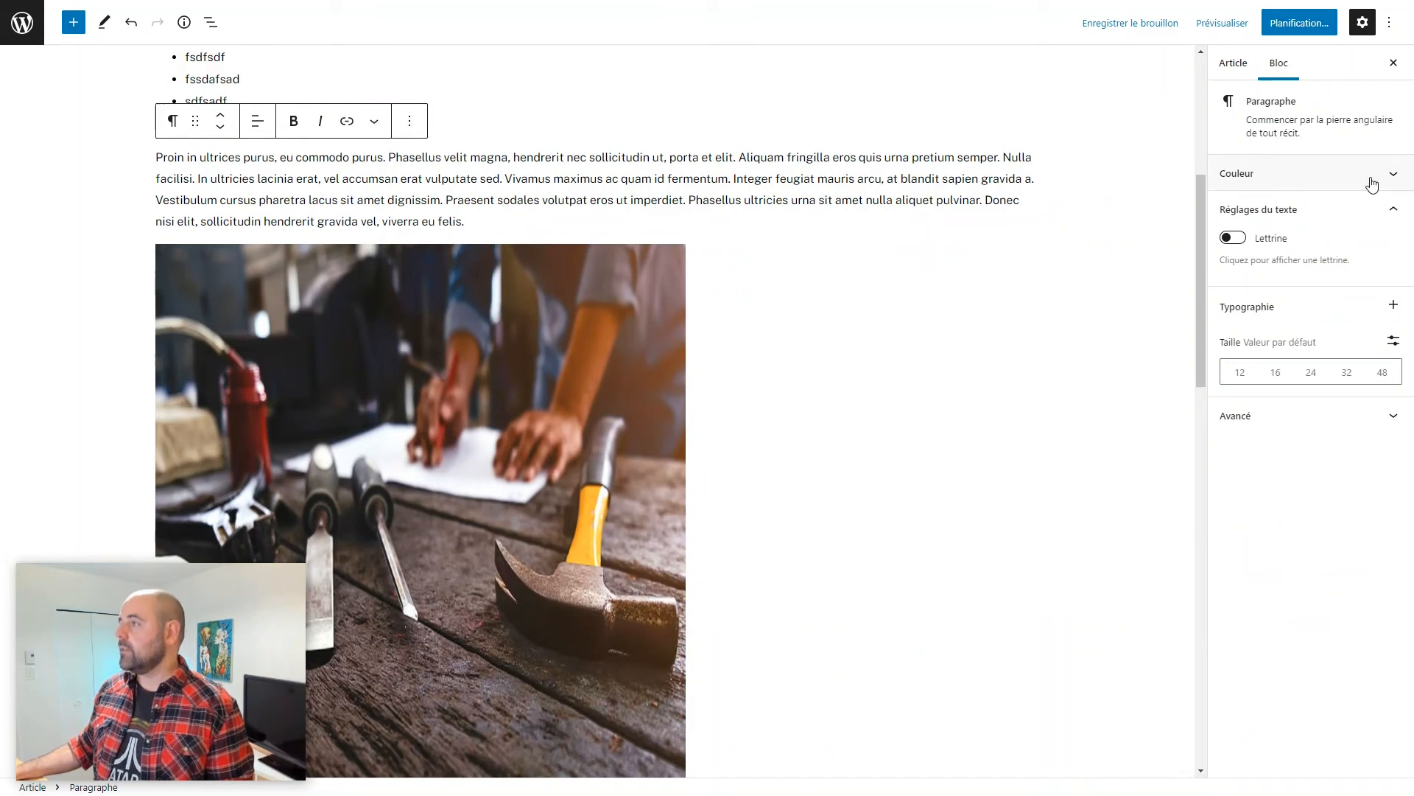
left_click(1392, 174)
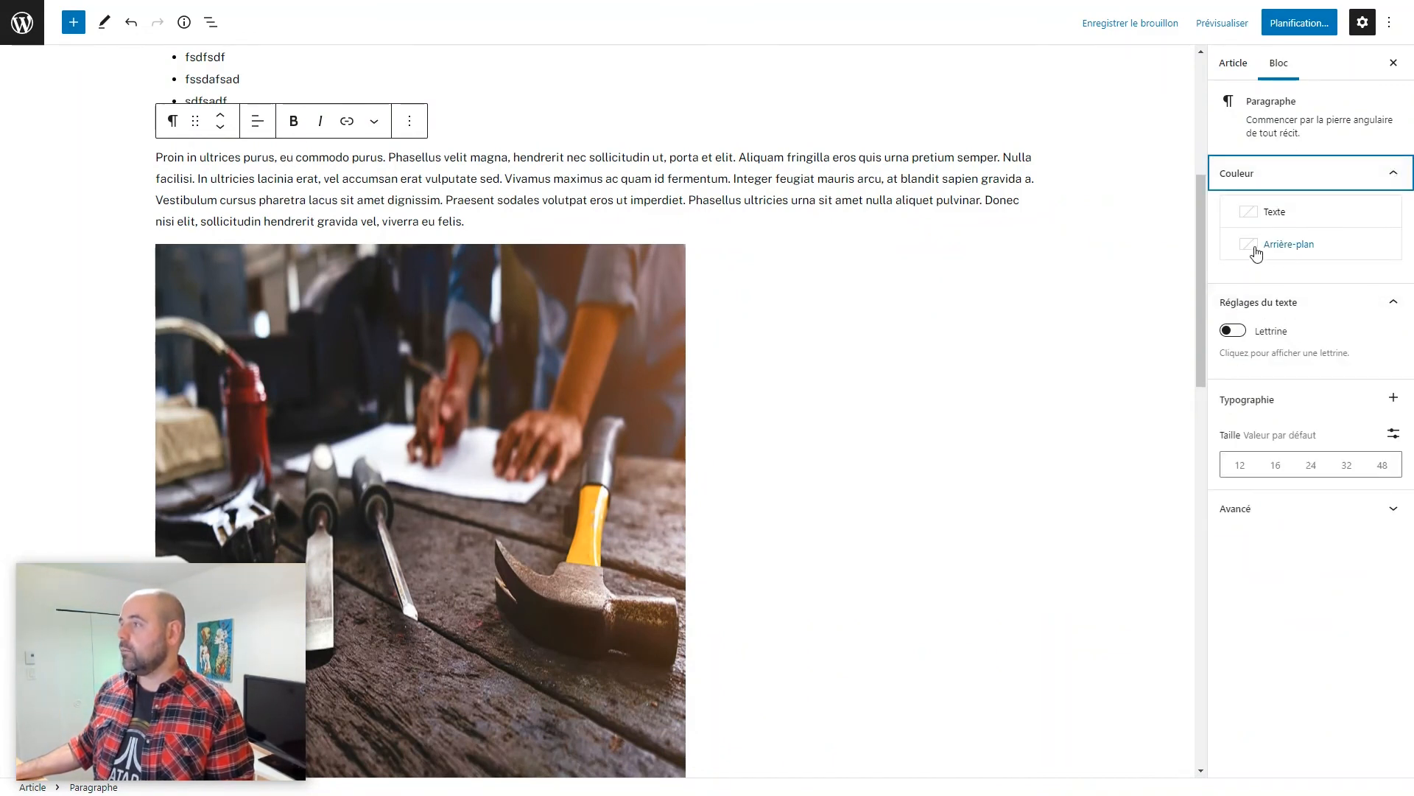
left_click(1248, 250)
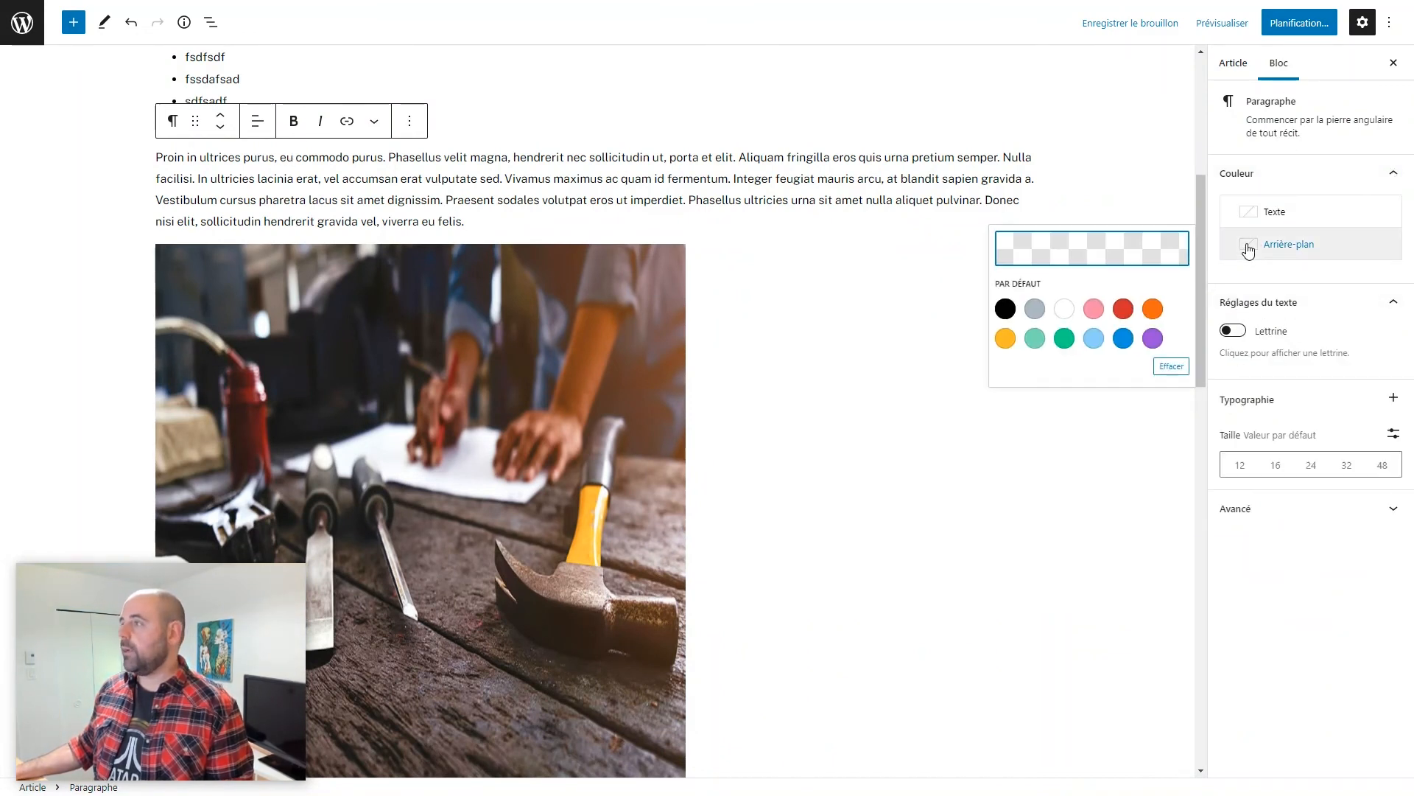
left_click(1034, 310)
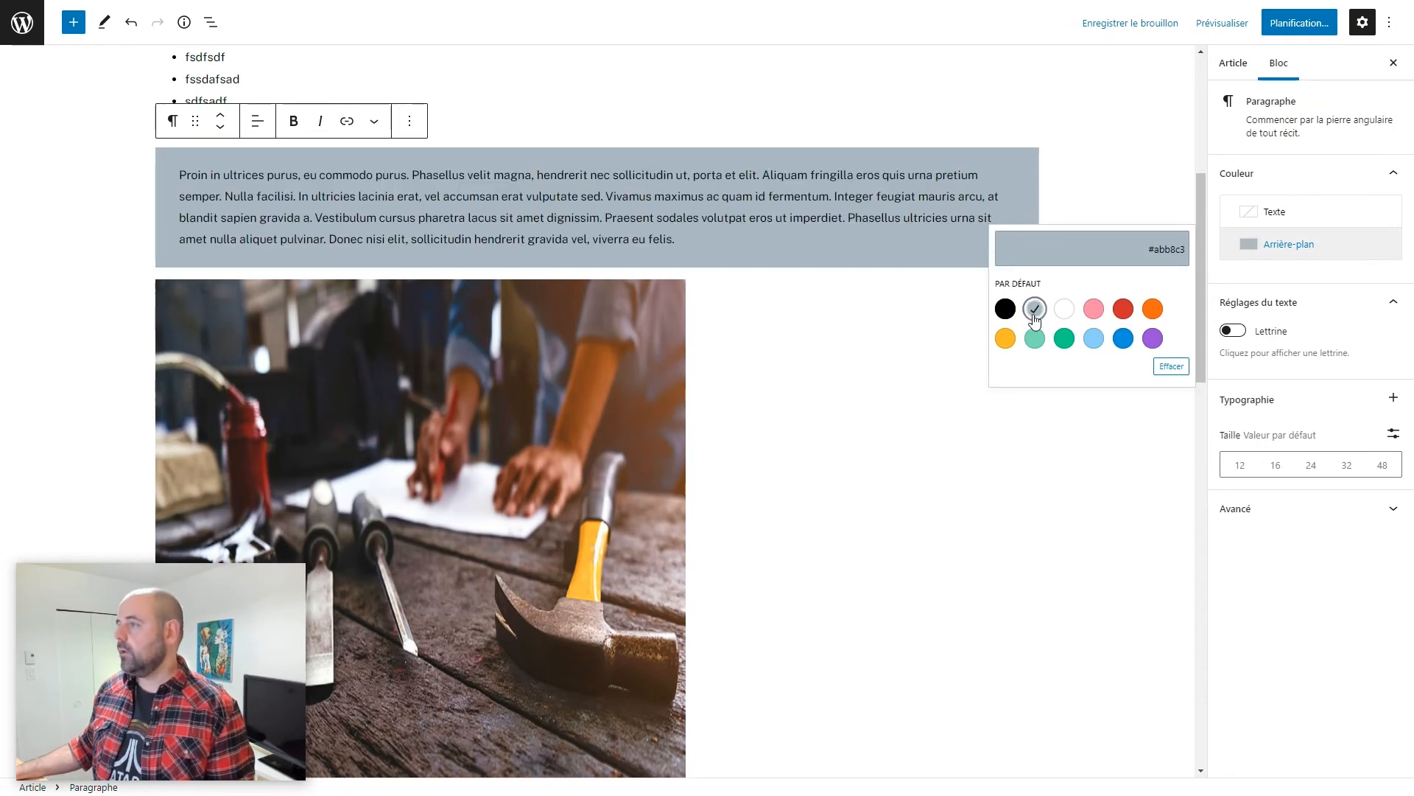
left_click(1065, 340)
left_click(1300, 213)
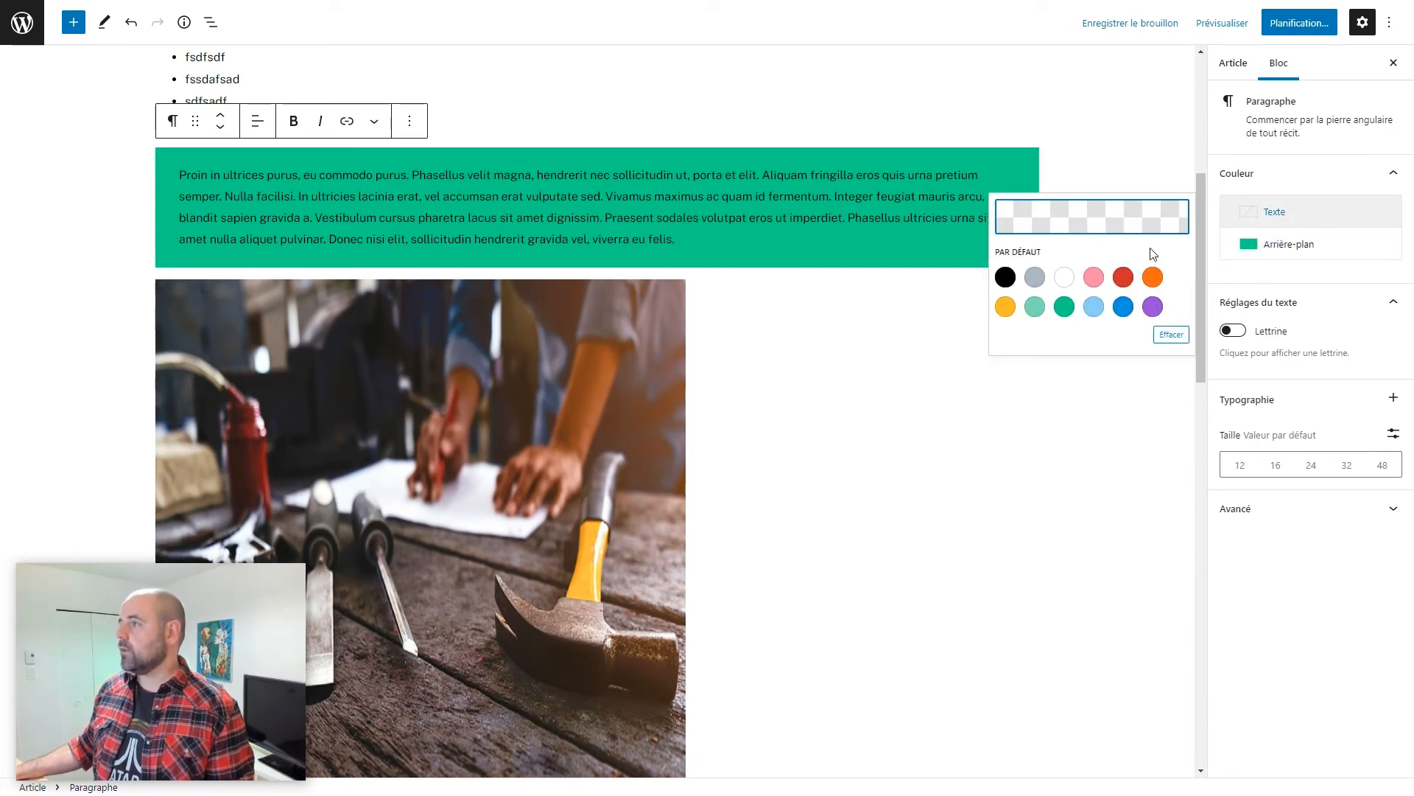
left_click(1065, 277)
left_click(433, 197)
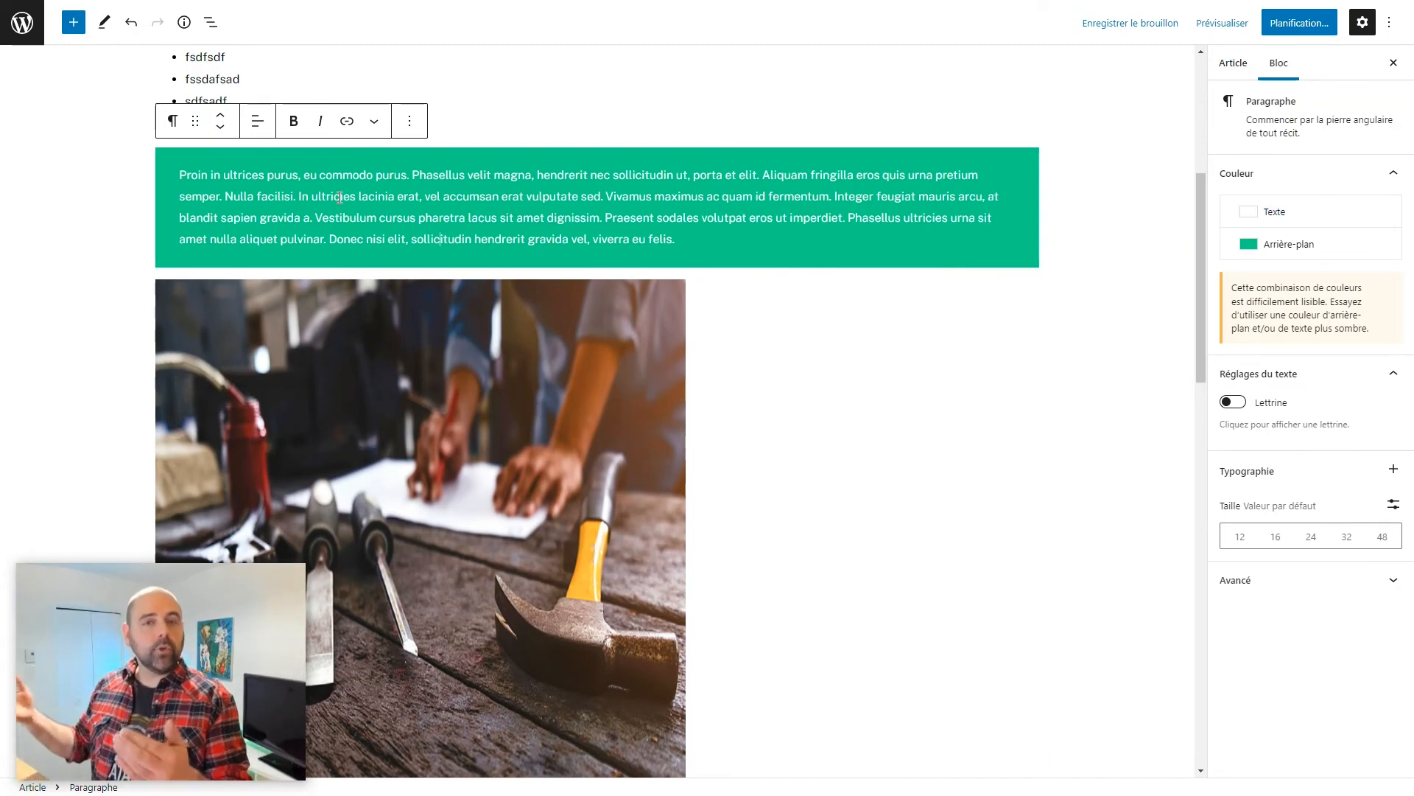
Step: Examine the bulleted list's color and typography settings and look over the article's content
scroll(340, 197, "up", 4)
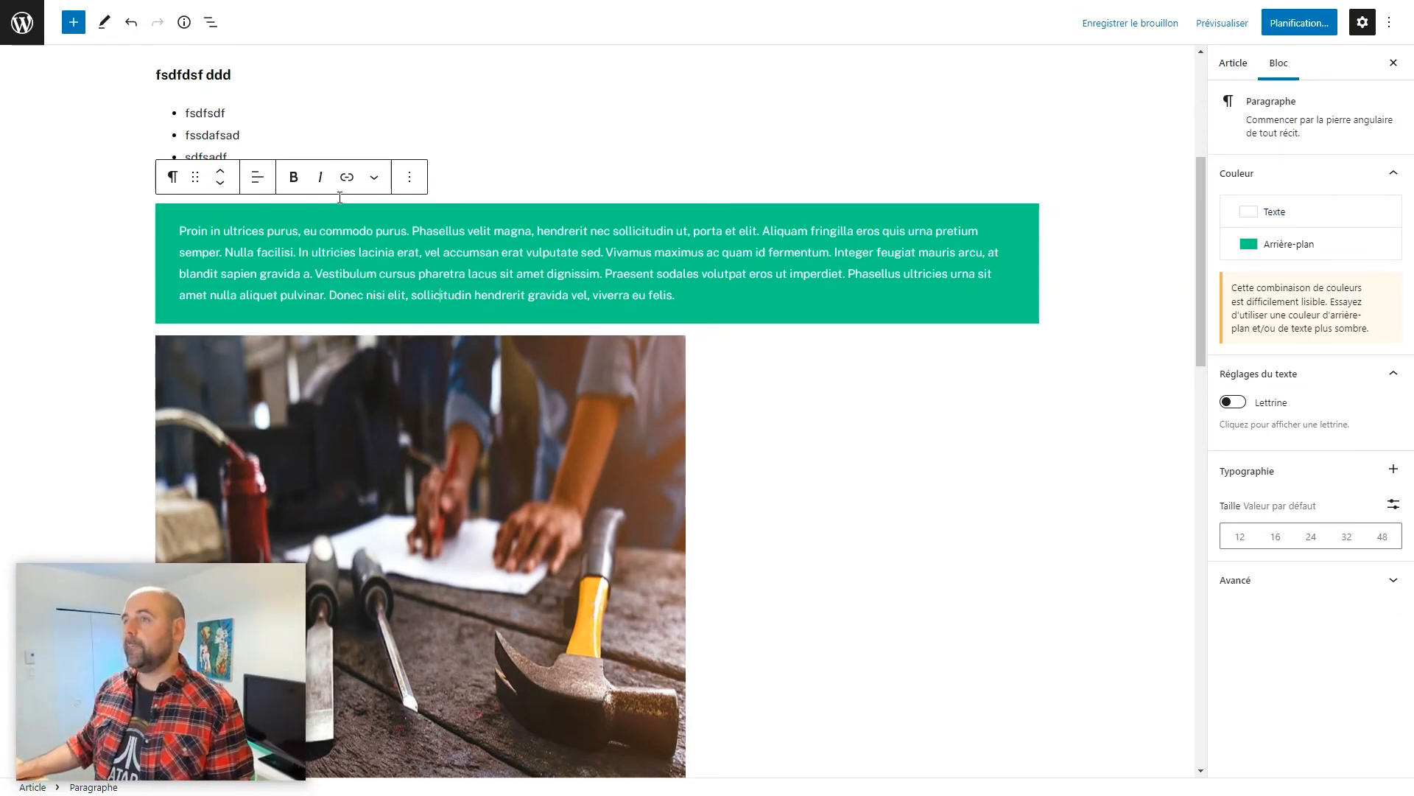
left_click(177, 378)
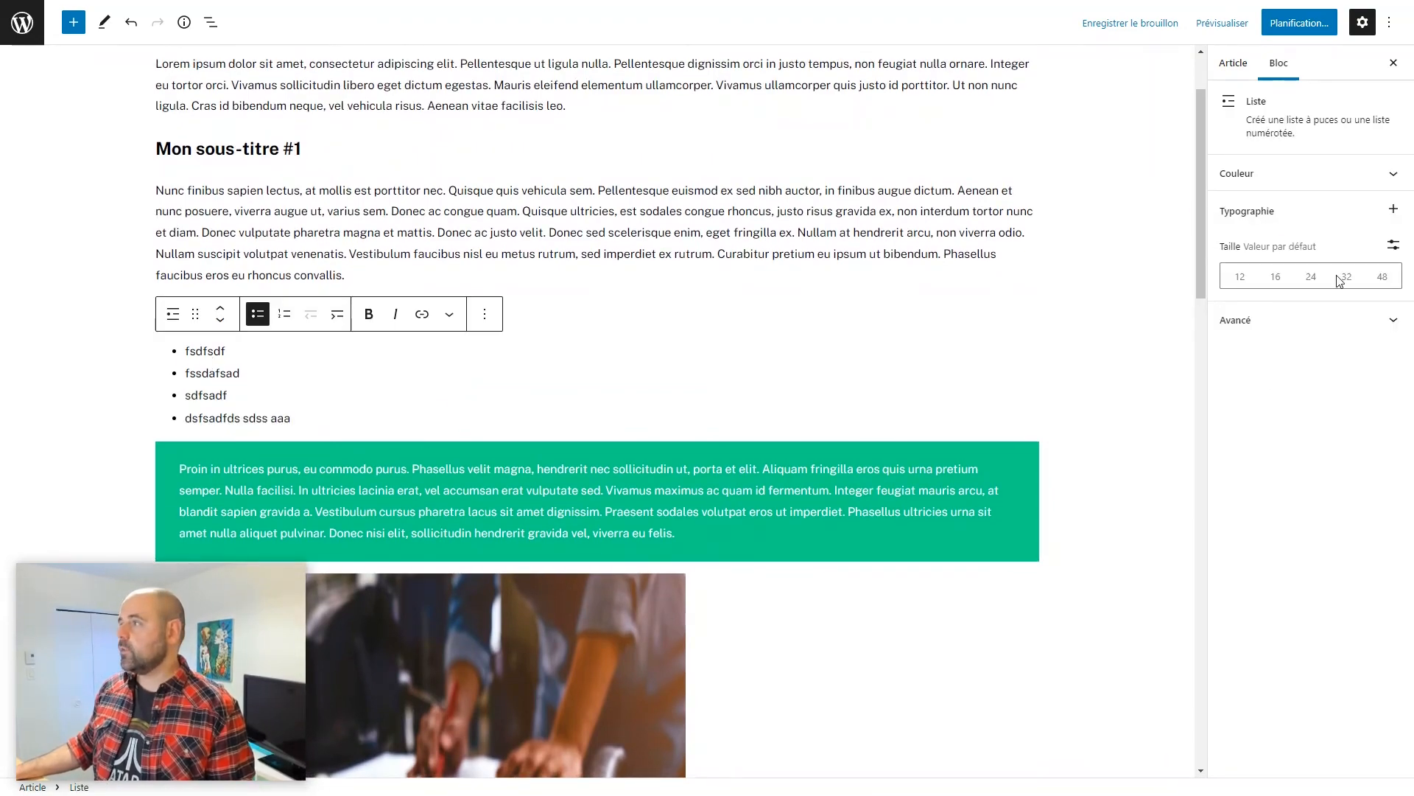
scroll(1339, 281, "down", 10)
scroll(646, 252, "up", 10)
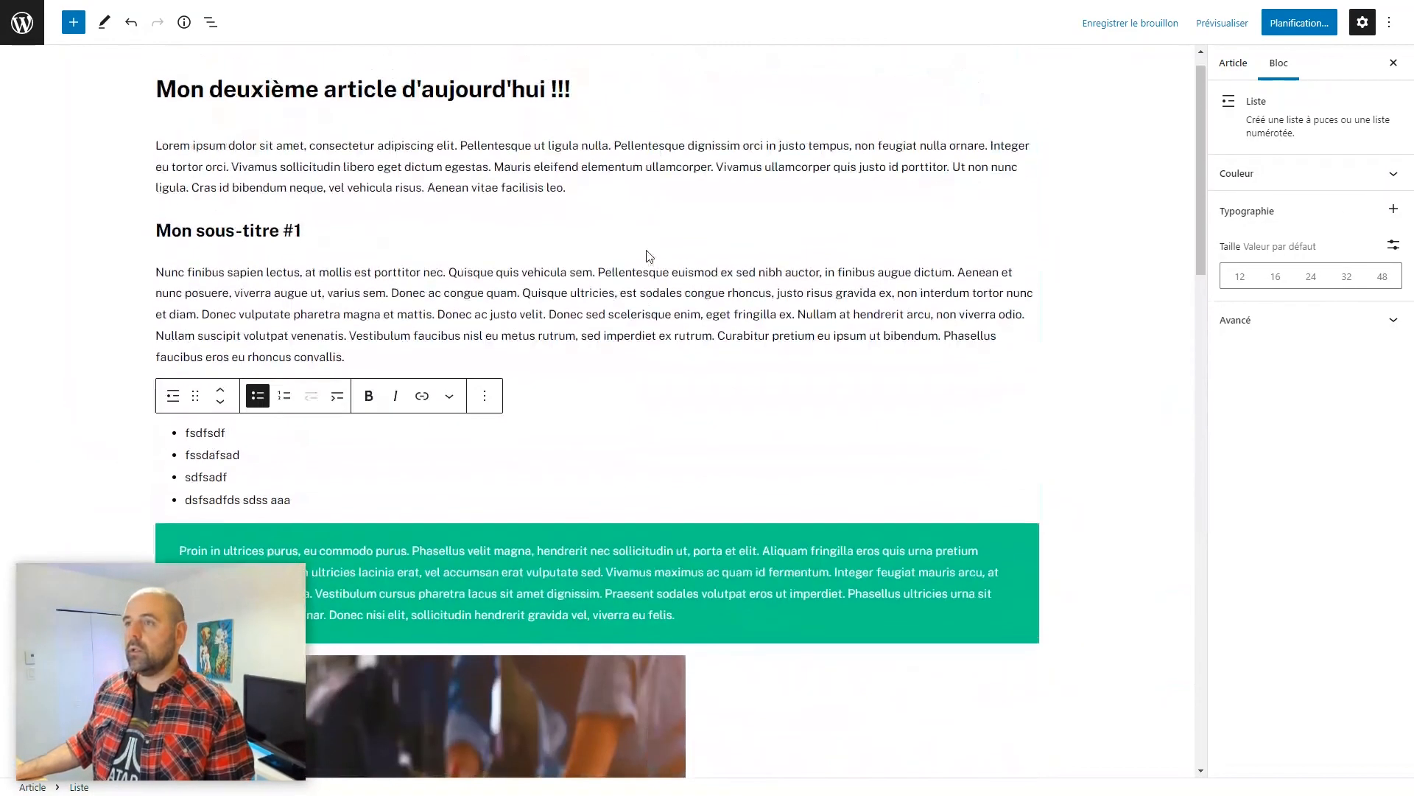
scroll(353, 284, "down", 2)
left_click(1397, 178)
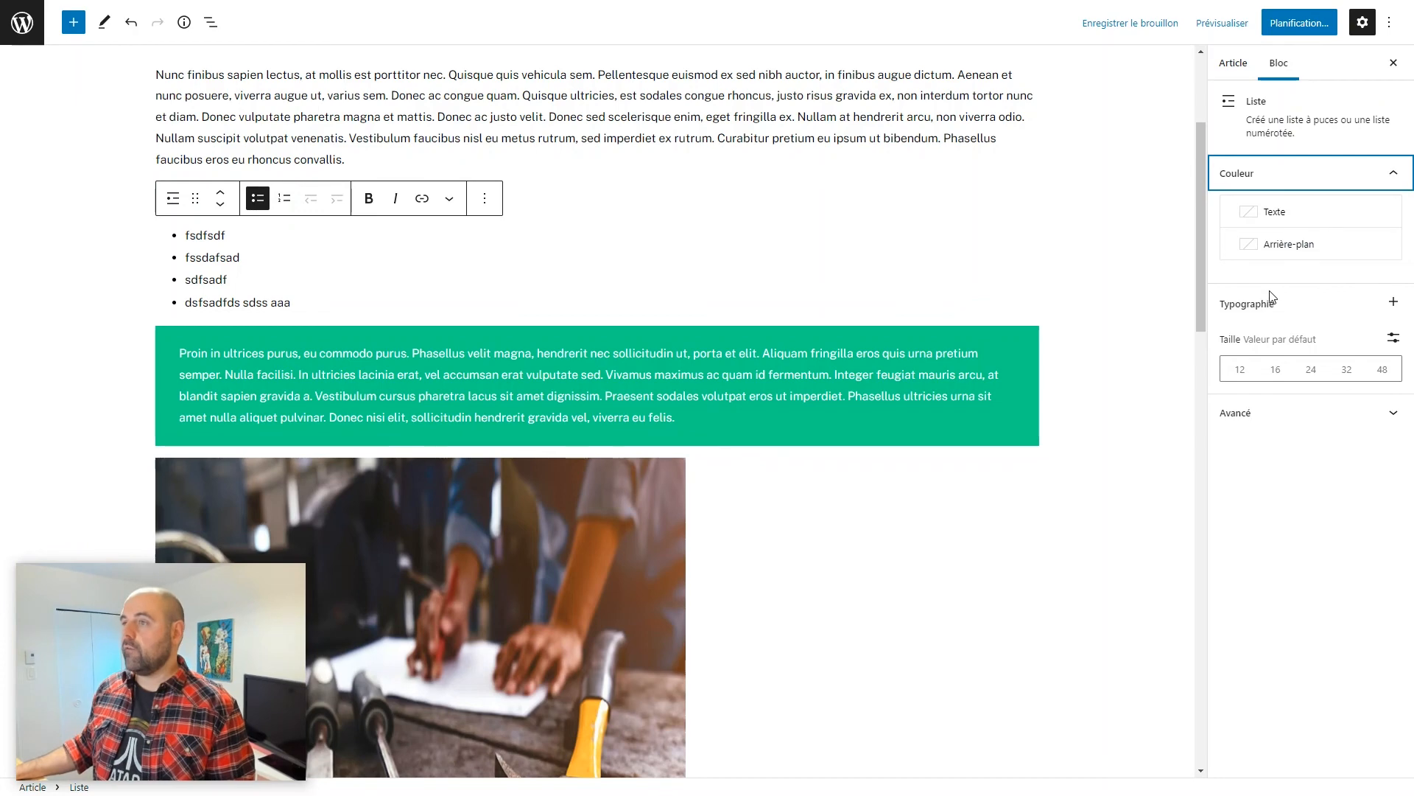
scroll(407, 142, "up", 2)
scroll(407, 142, "up", 2)
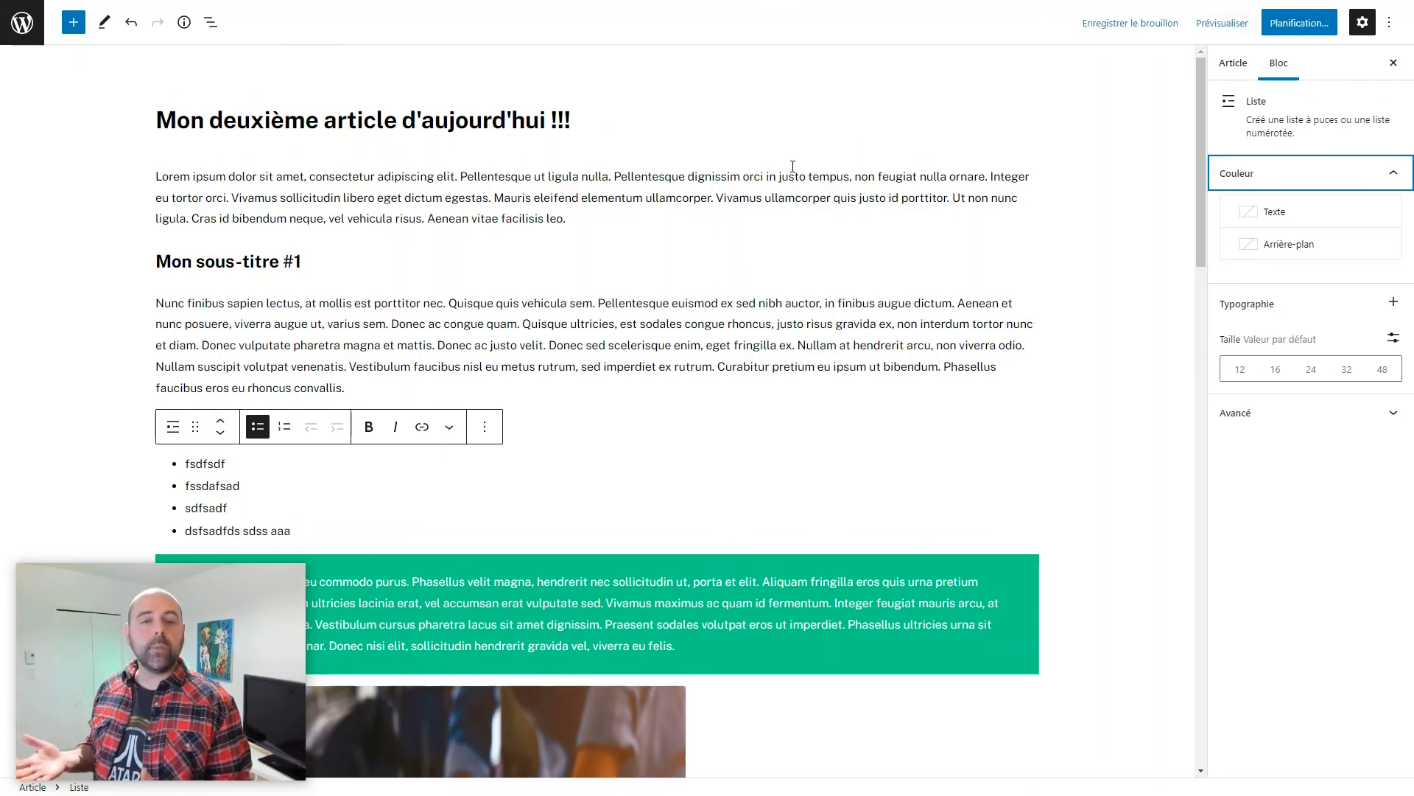
Step: Save the article's changes as a draft and preview it in a new tab
left_click_drag(118, 648, 1206, 617)
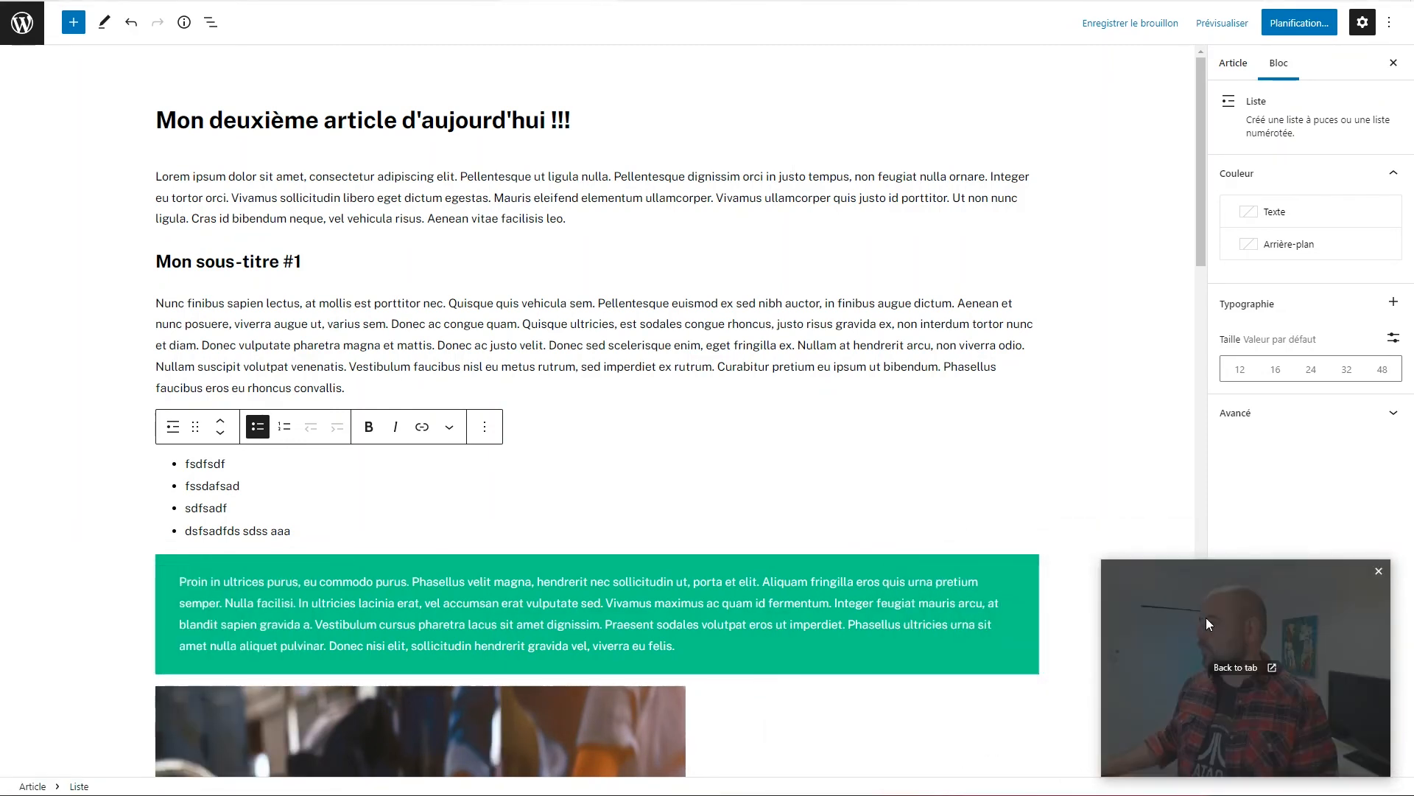
left_click(1144, 23)
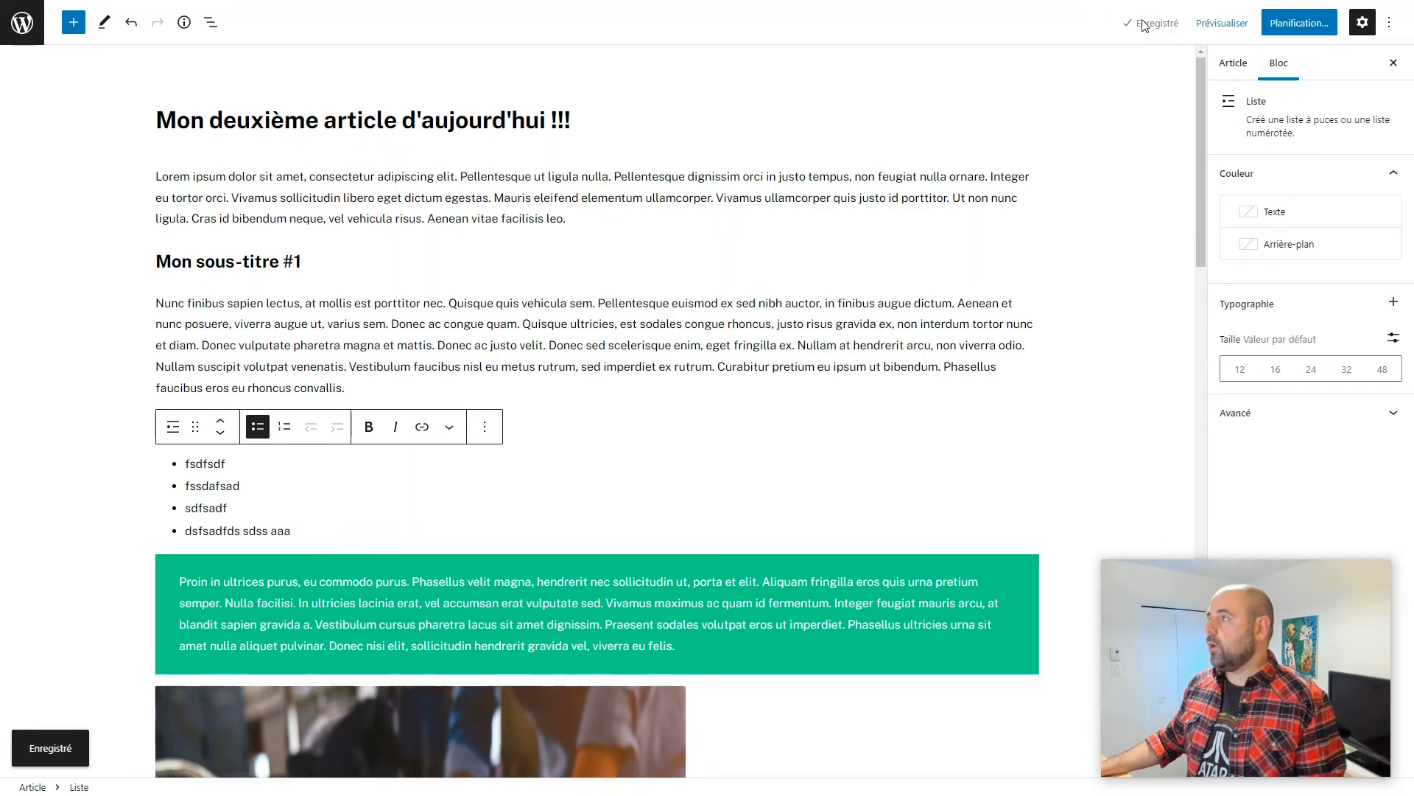
left_click(1221, 24)
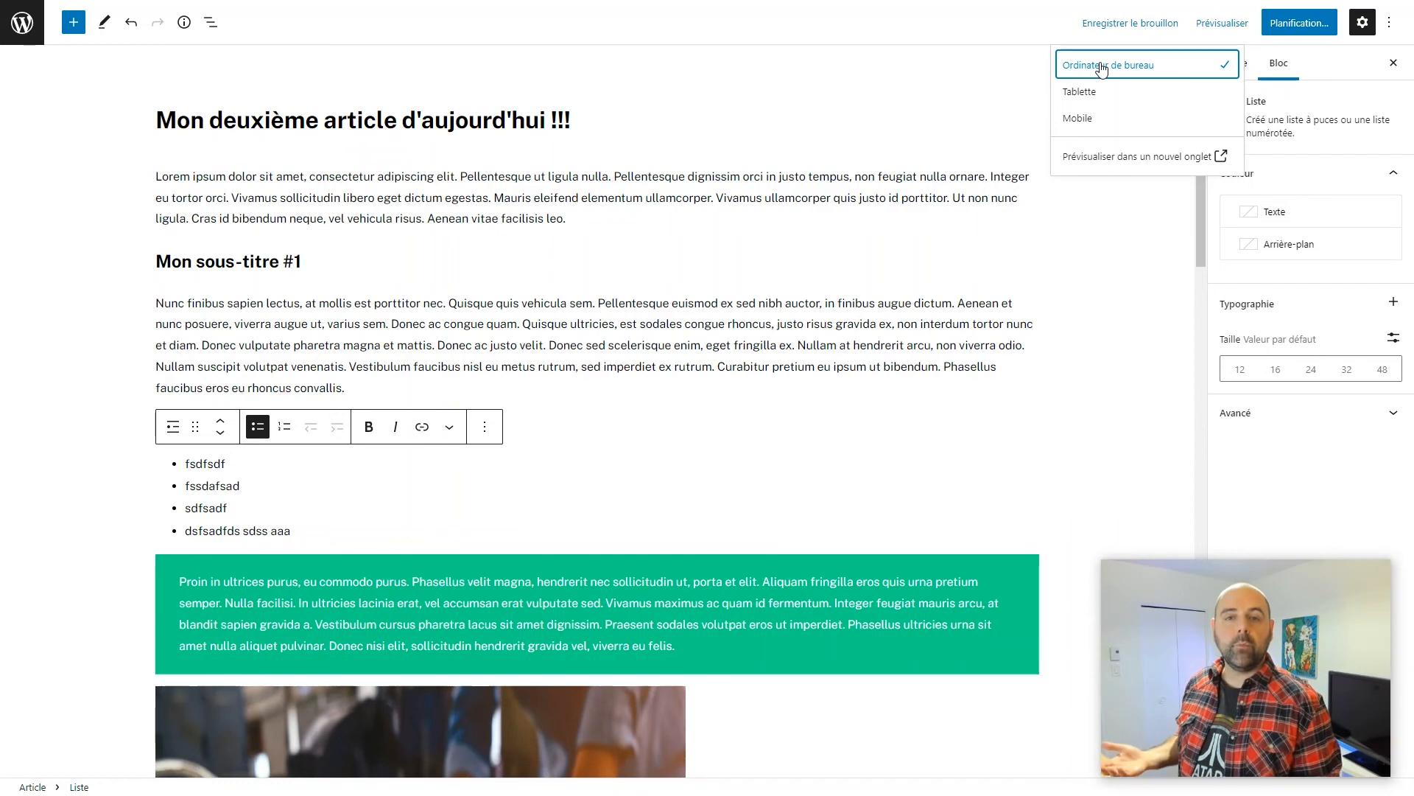
left_click(1124, 156)
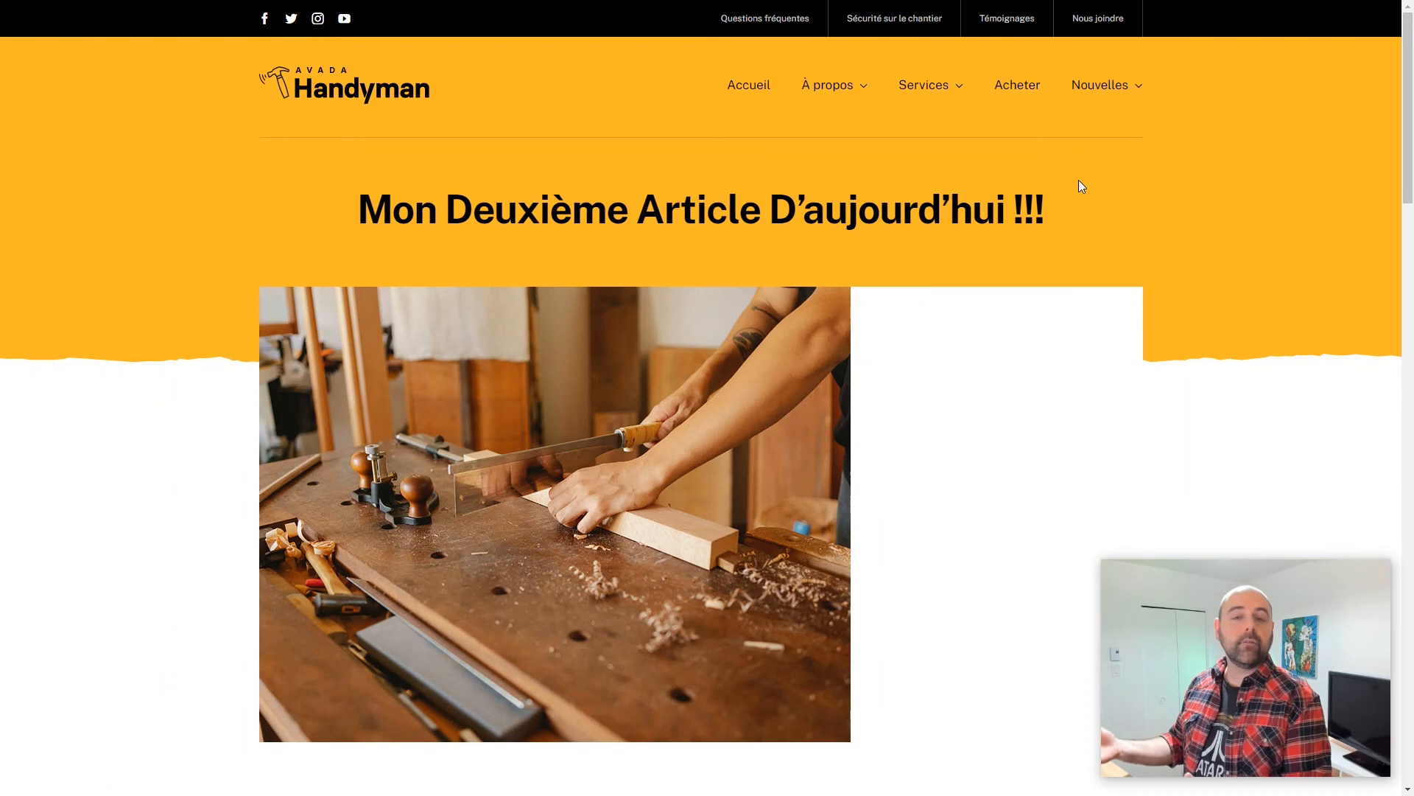
Step: Examine the previewed article's layout, green paragraph and image down to the related posts, and close the preview
scroll(697, 354, "down", 10)
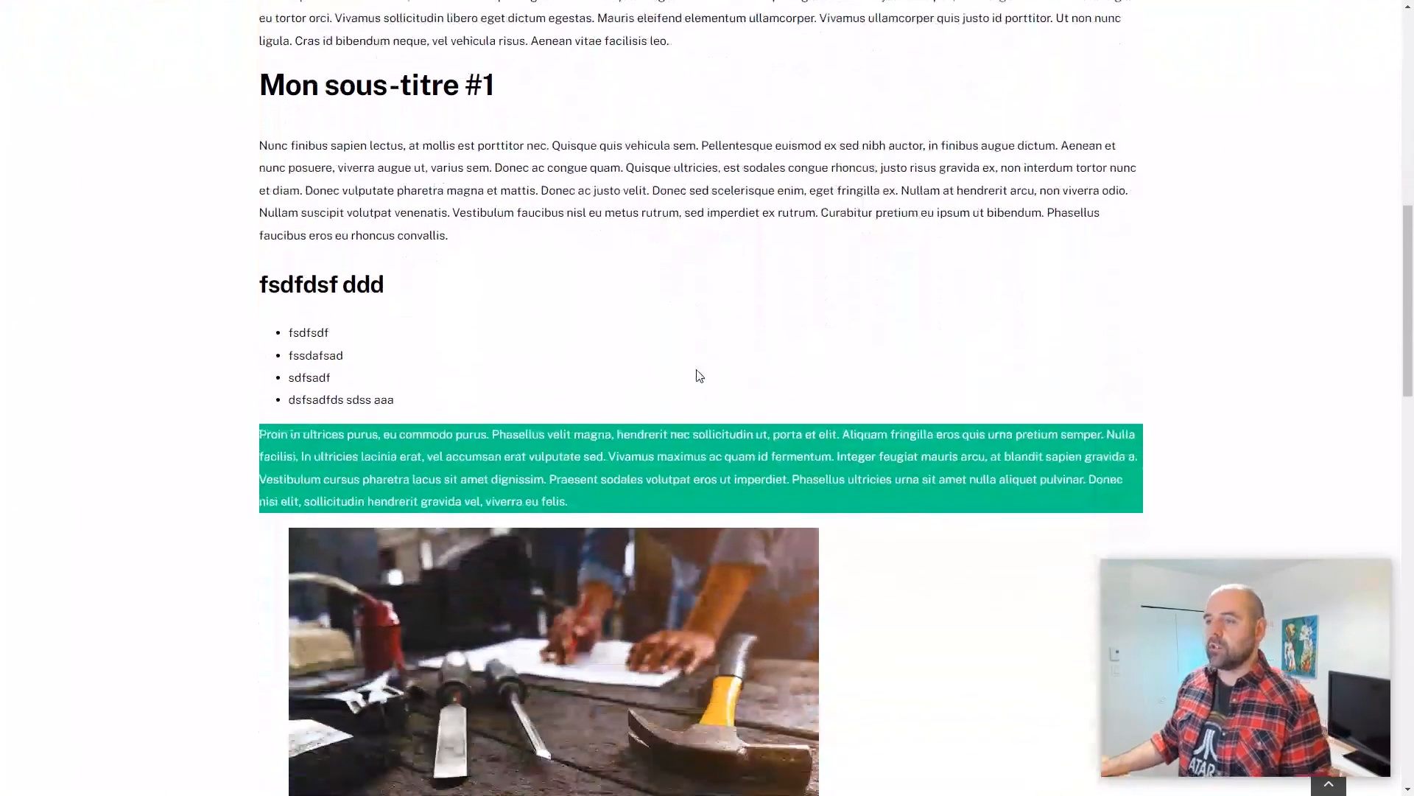
scroll(696, 369, "down", 4)
scroll(452, 298, "up", 2)
left_click_drag(275, 278, 579, 353)
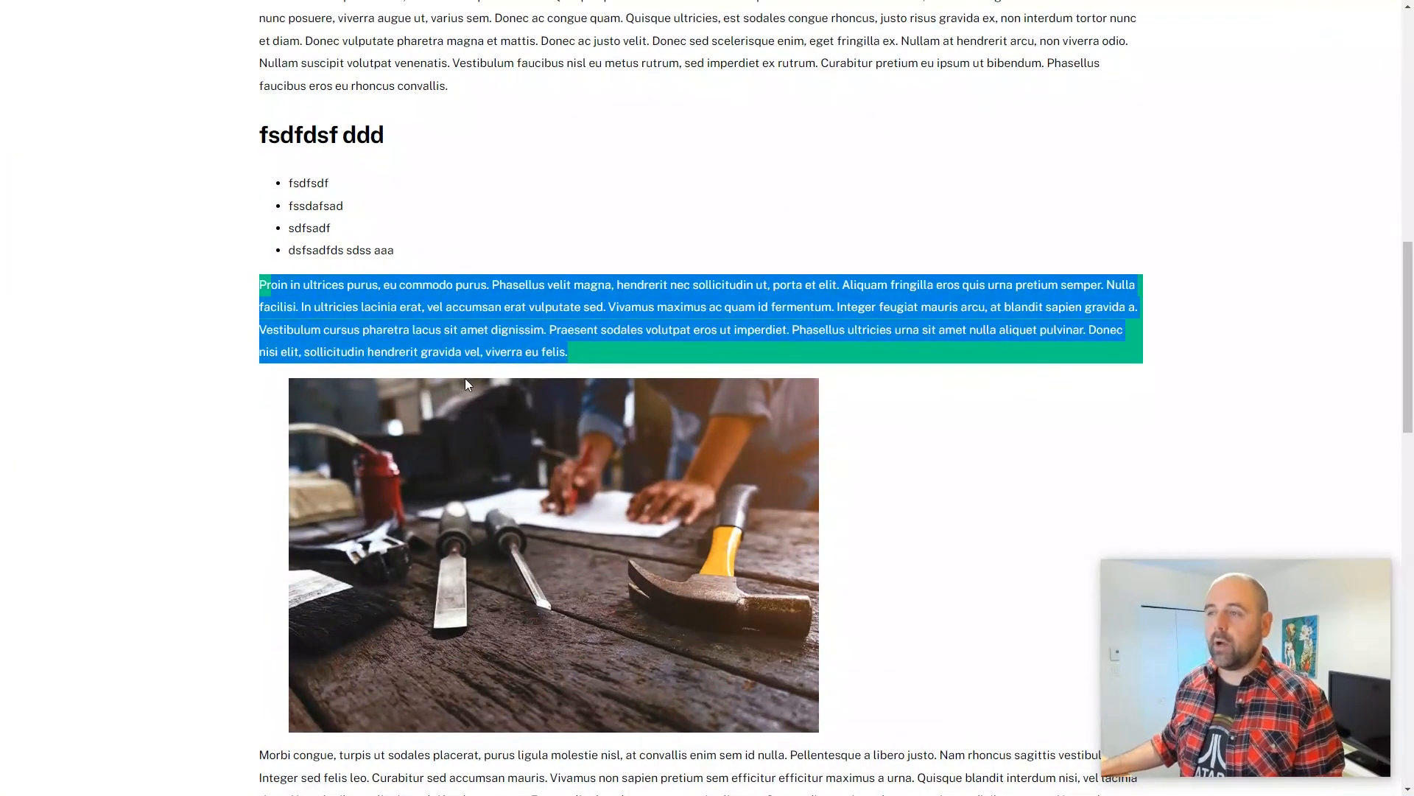
scroll(577, 346, "up", 12)
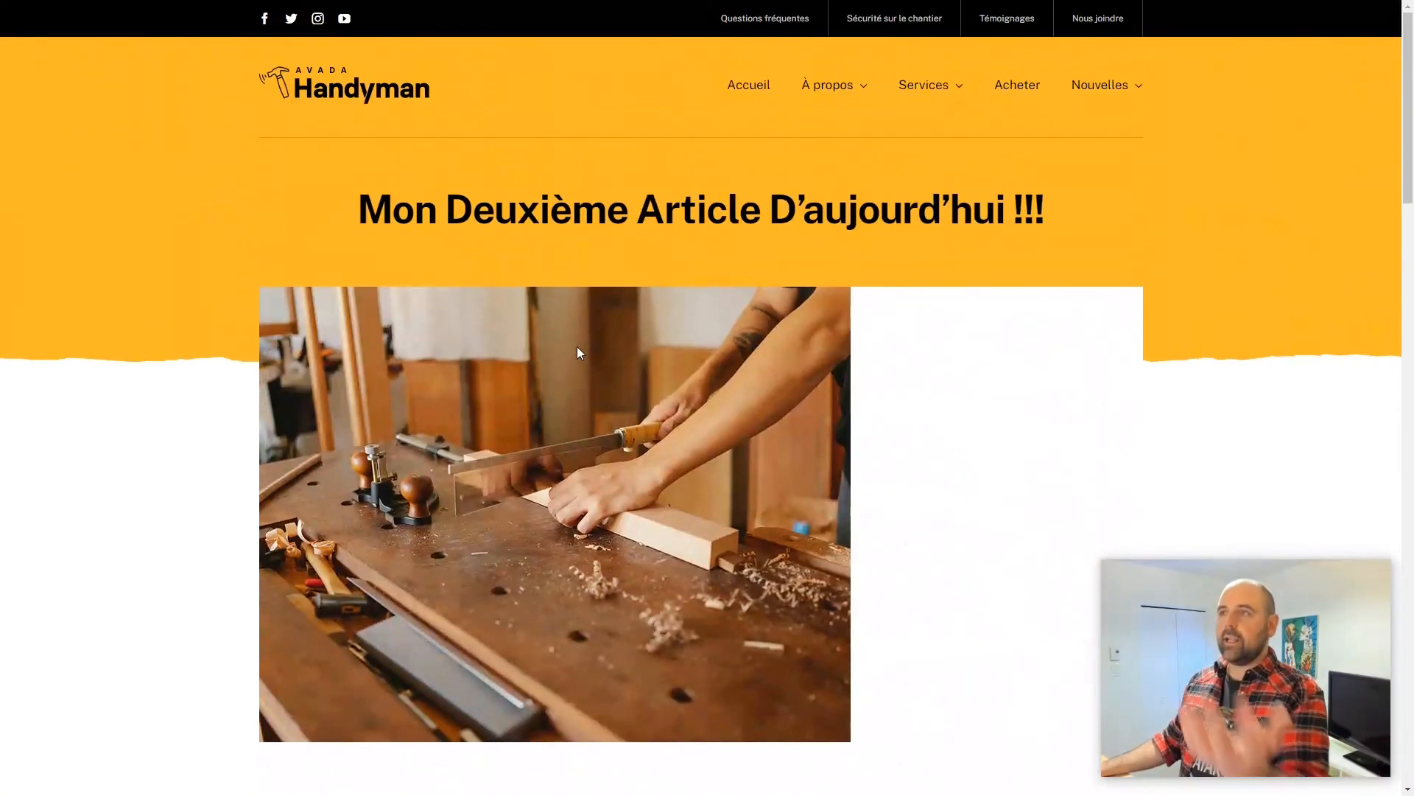
scroll(577, 346, "down", 10)
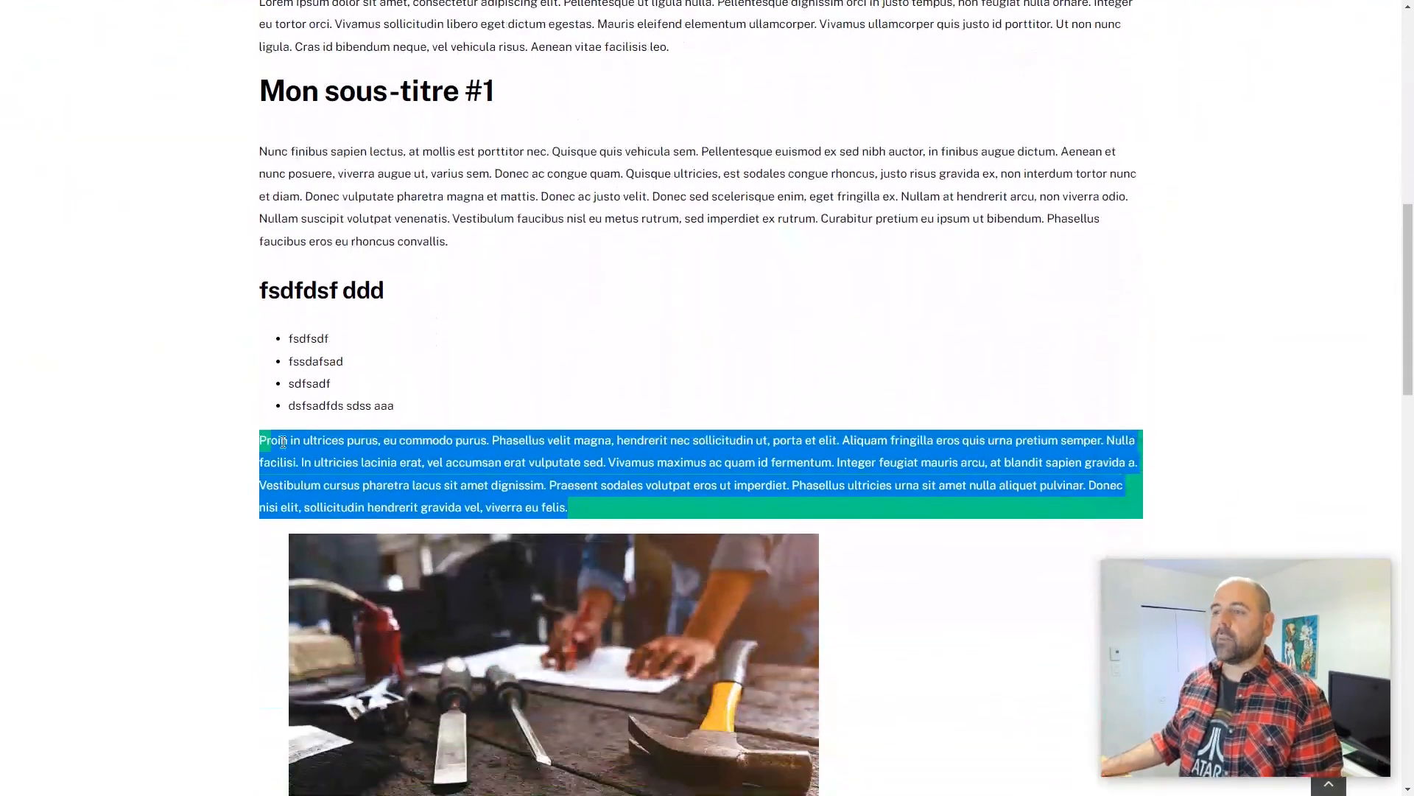
left_click(361, 426)
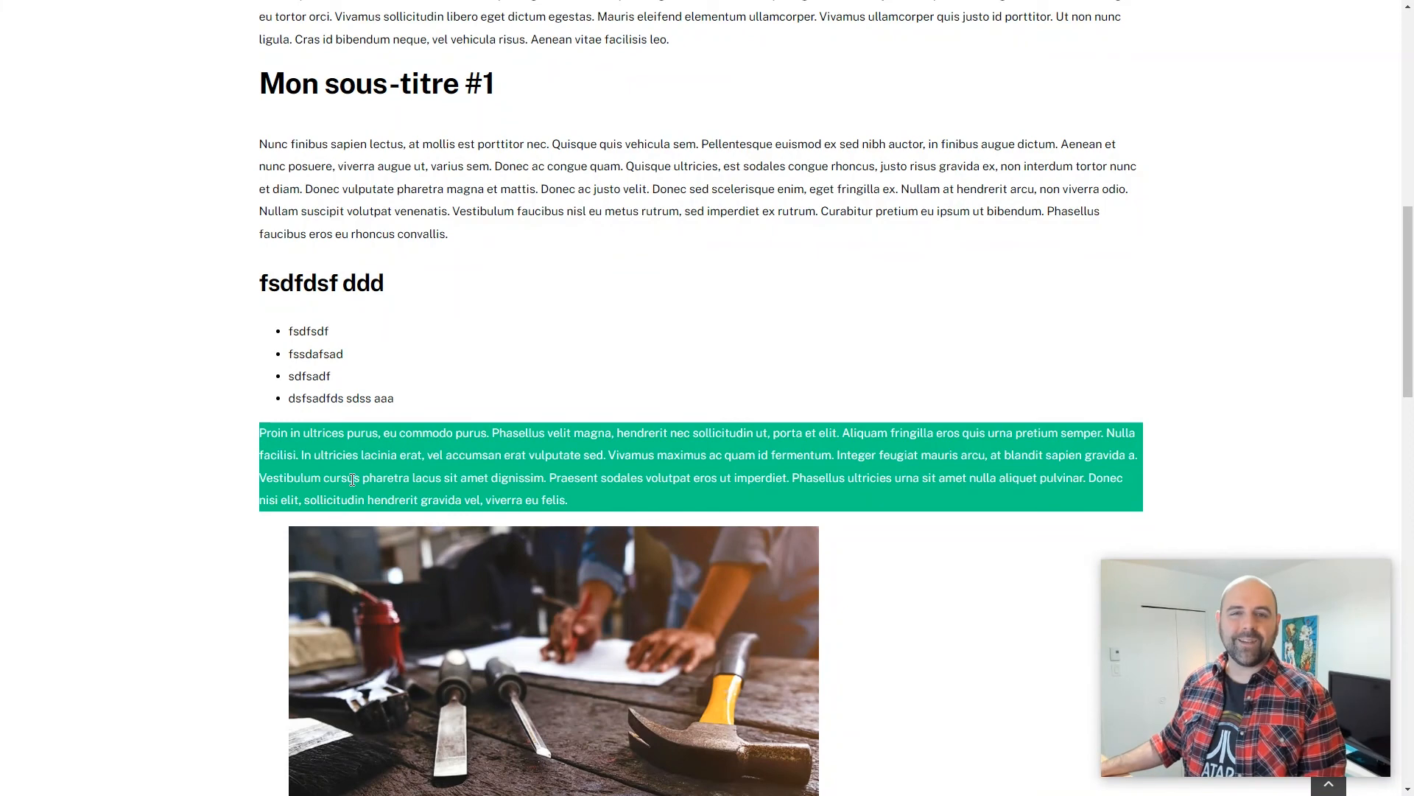
scroll(440, 520, "down", 10)
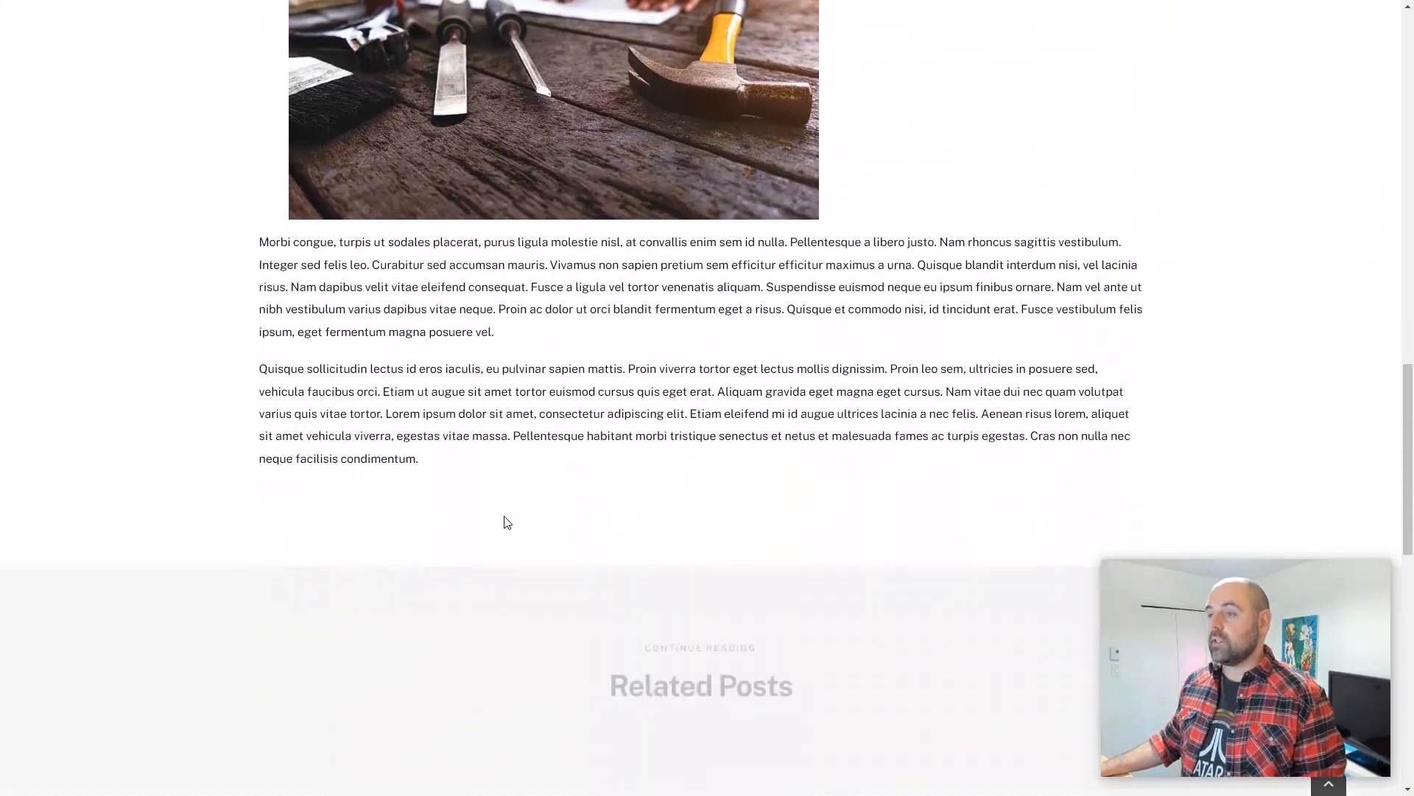
scroll(507, 522, "up", 2)
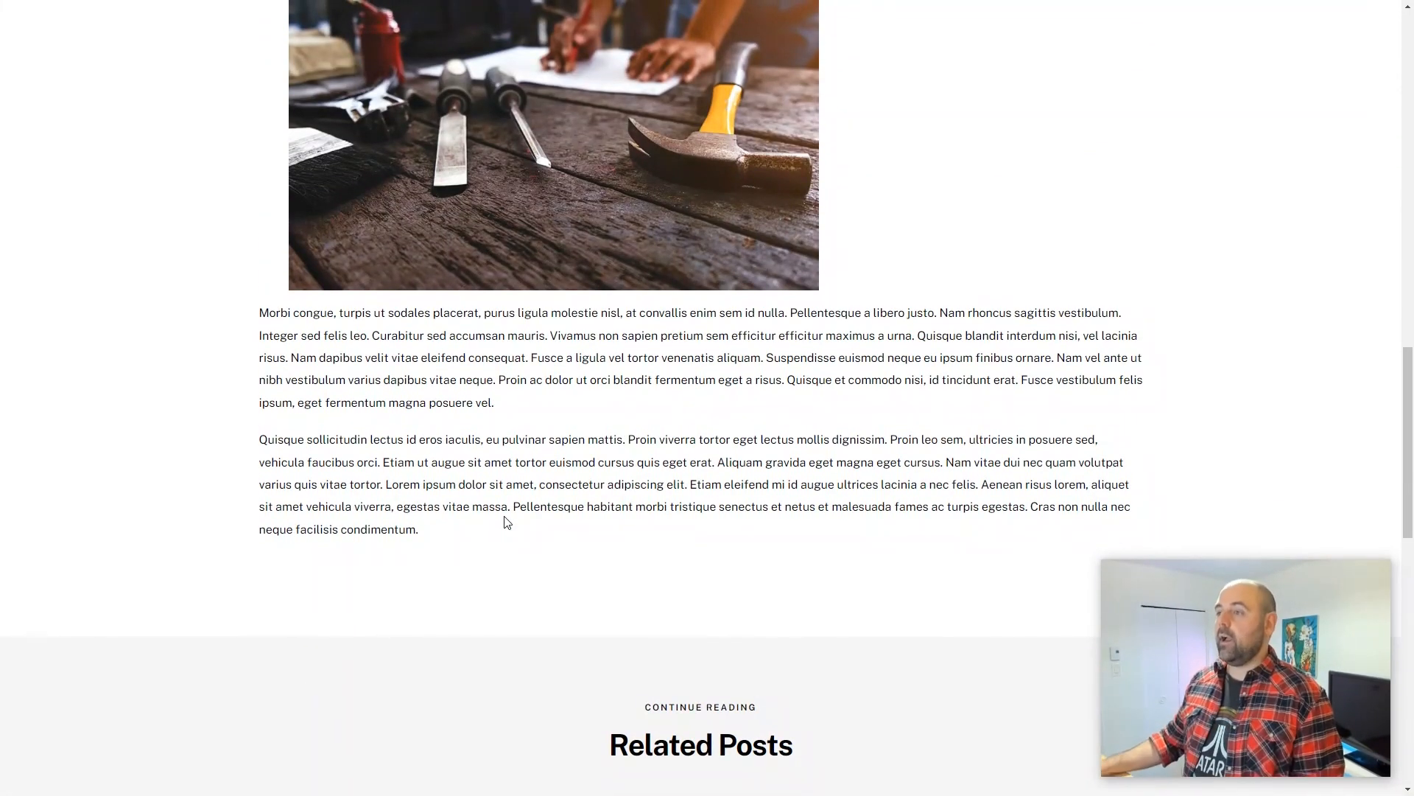
key("ctrl+w")
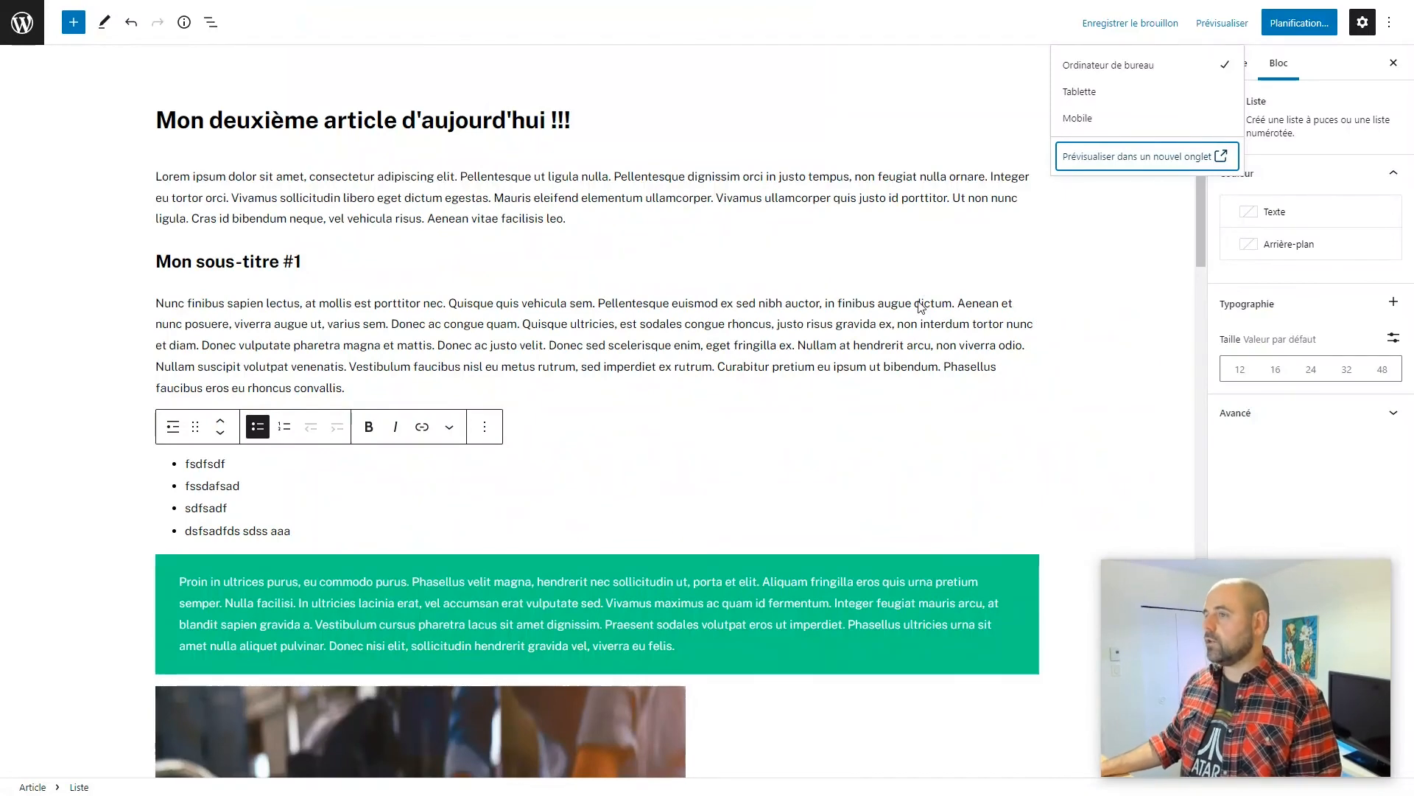
Step: Clear the background color and text color of the "Proin in ultrices purus" paragraph
left_click(474, 645)
scroll(737, 442, "down", 5)
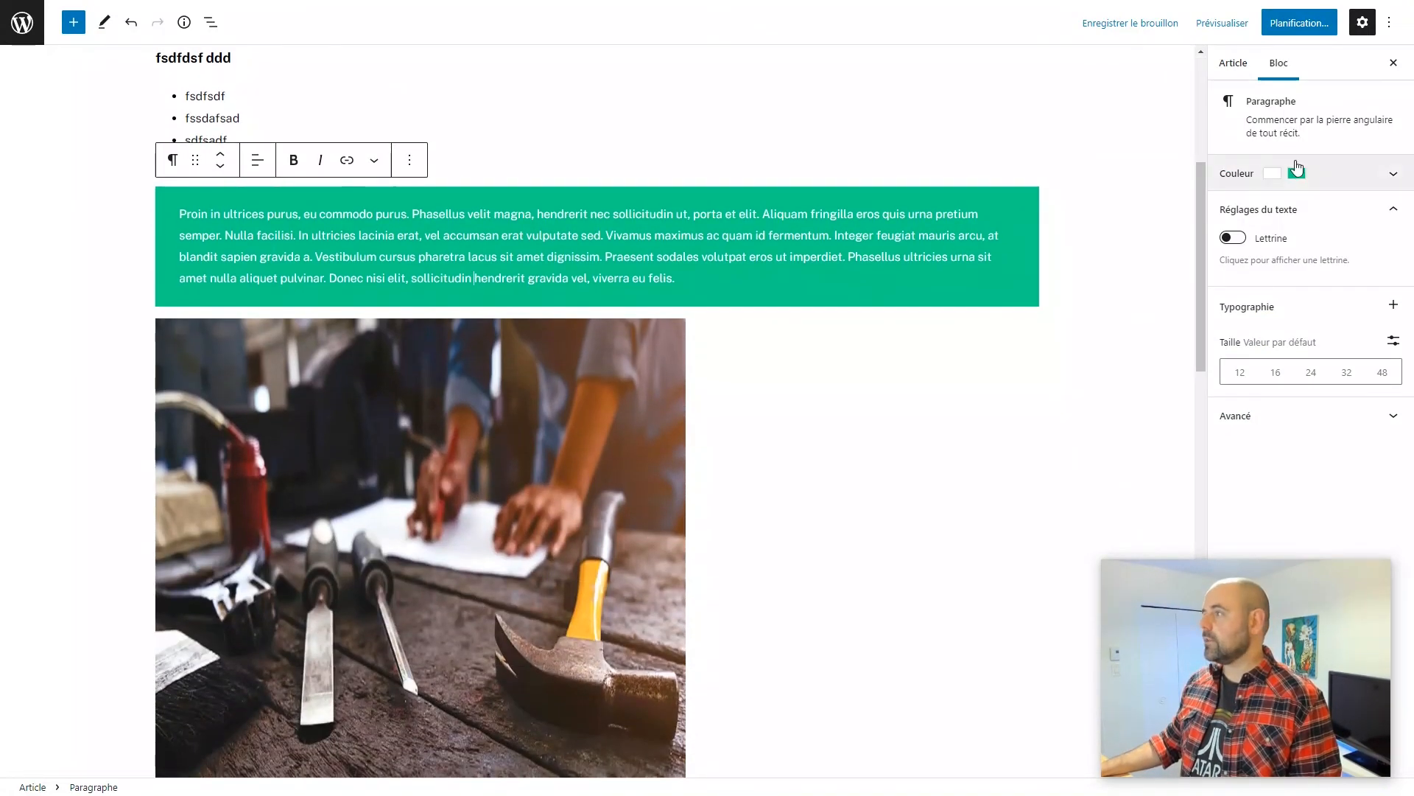
left_click(1295, 168)
left_click(1278, 244)
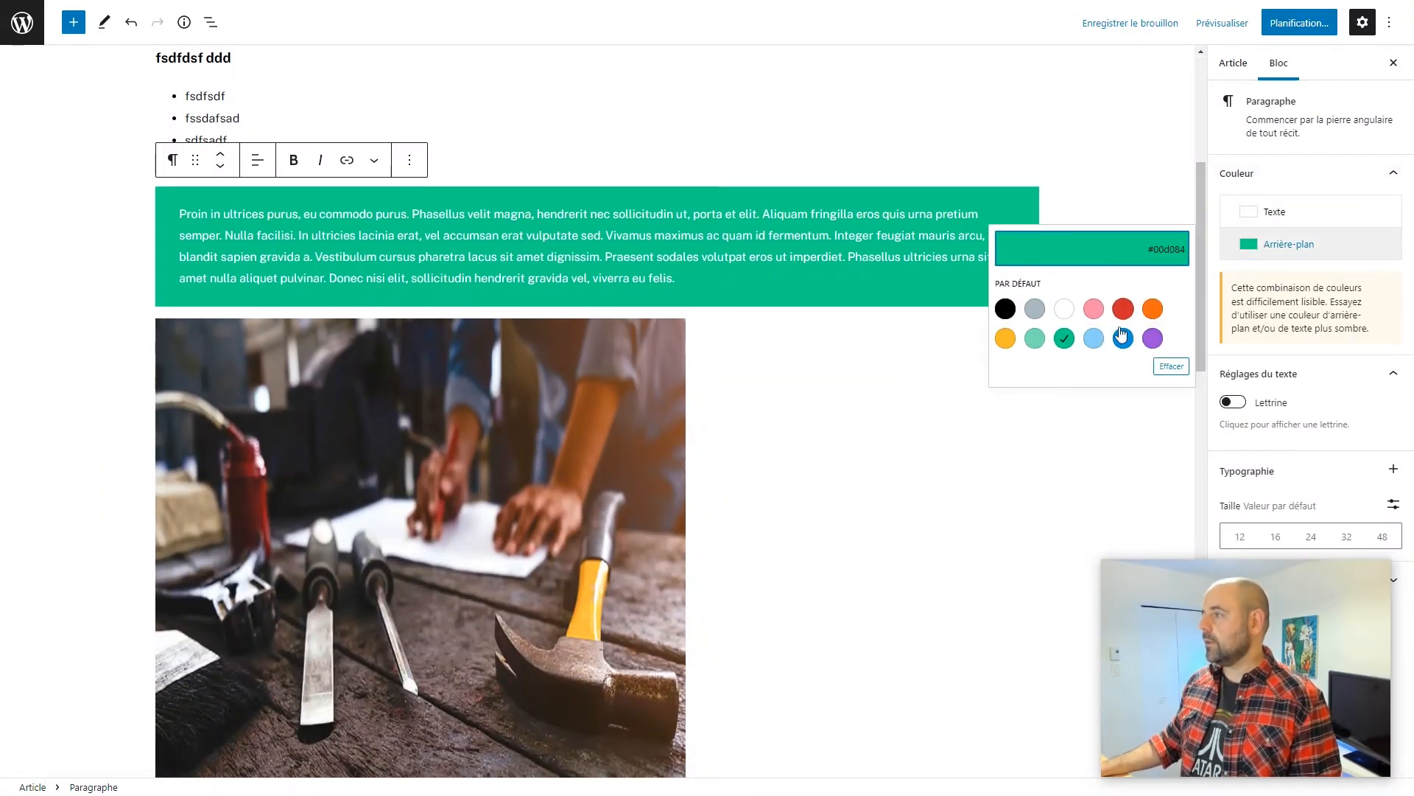
left_click(1171, 366)
left_click(1276, 212)
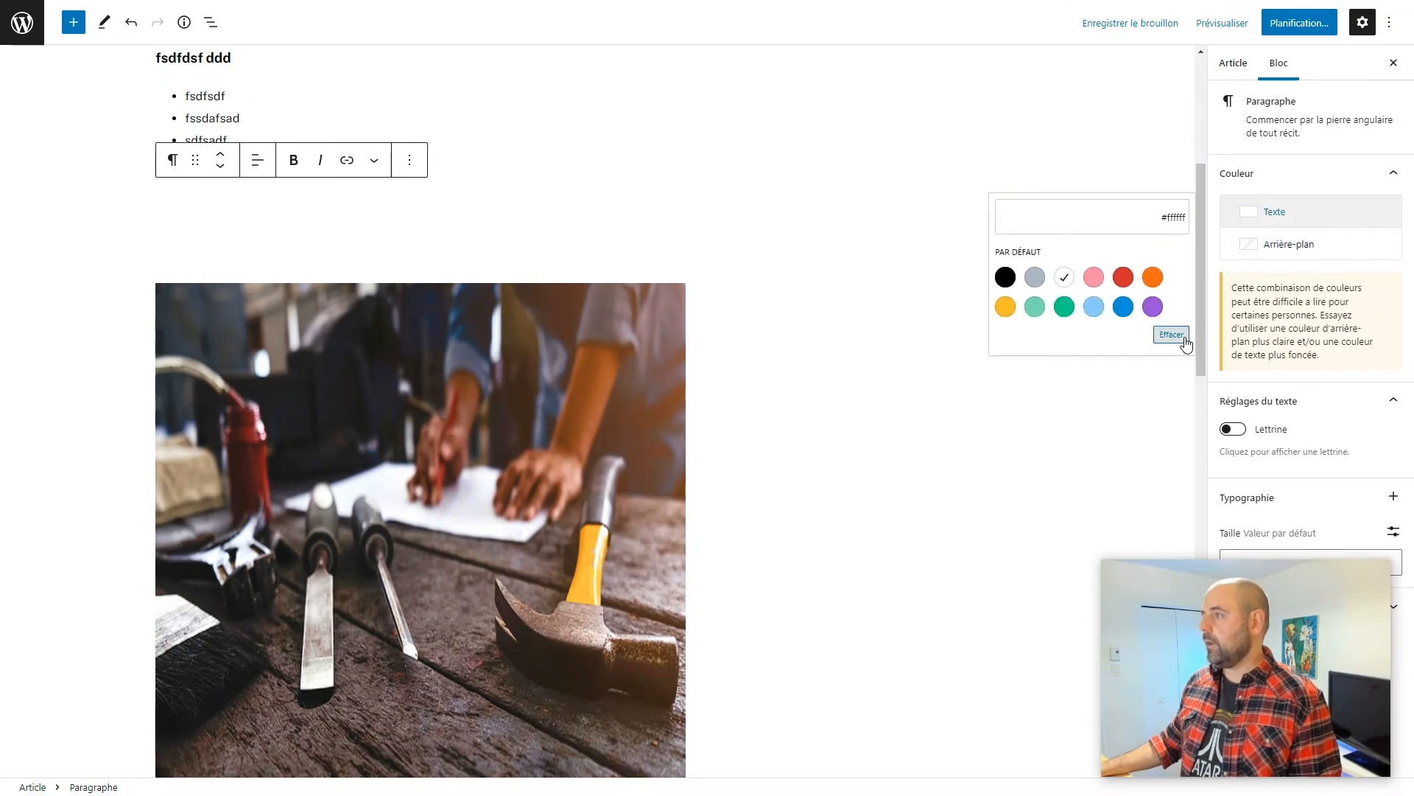
left_click(1182, 337)
Step: Give the "Proin in ultrices purus" paragraph the gray background #abb8c3, and copy its hex code from the custom color picker
left_click(1282, 244)
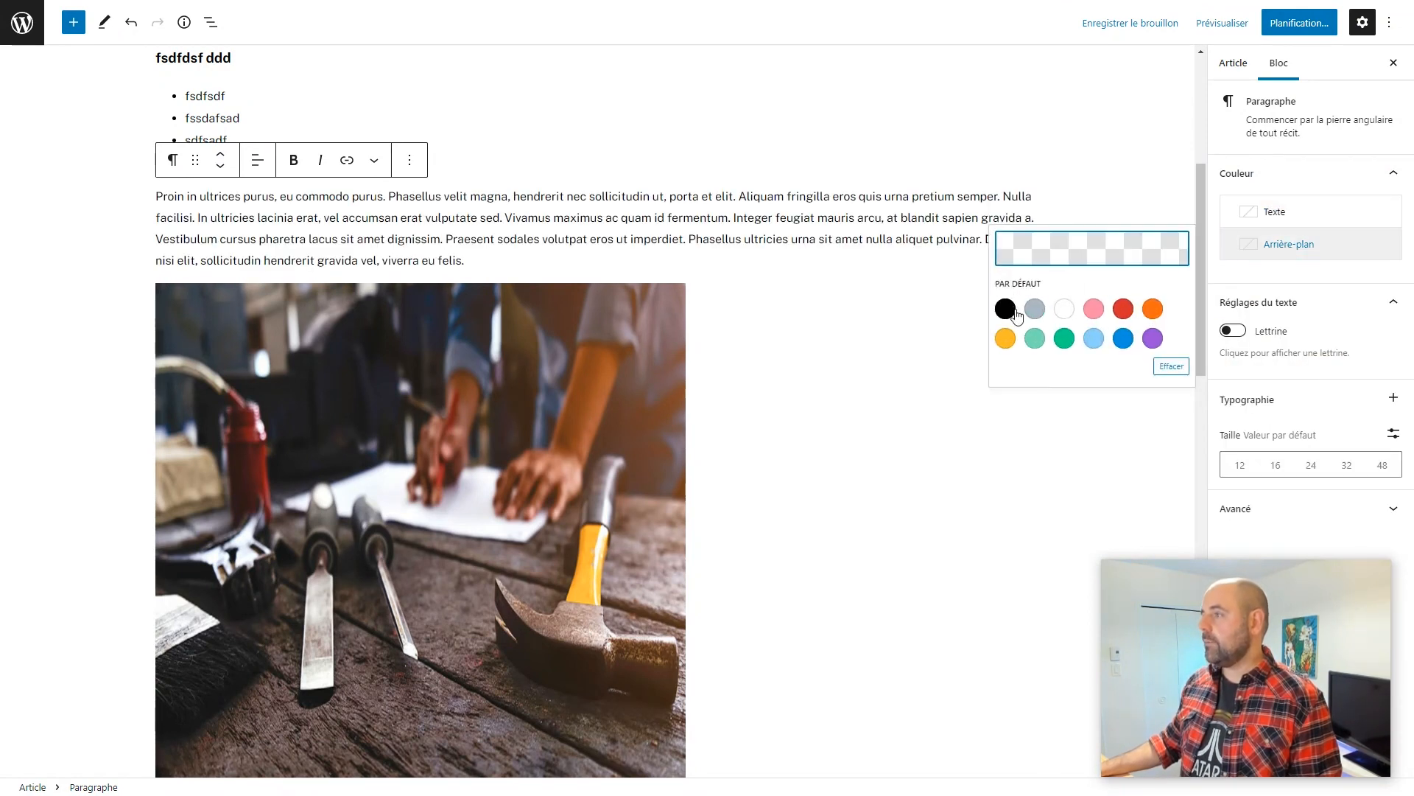
left_click(1034, 309)
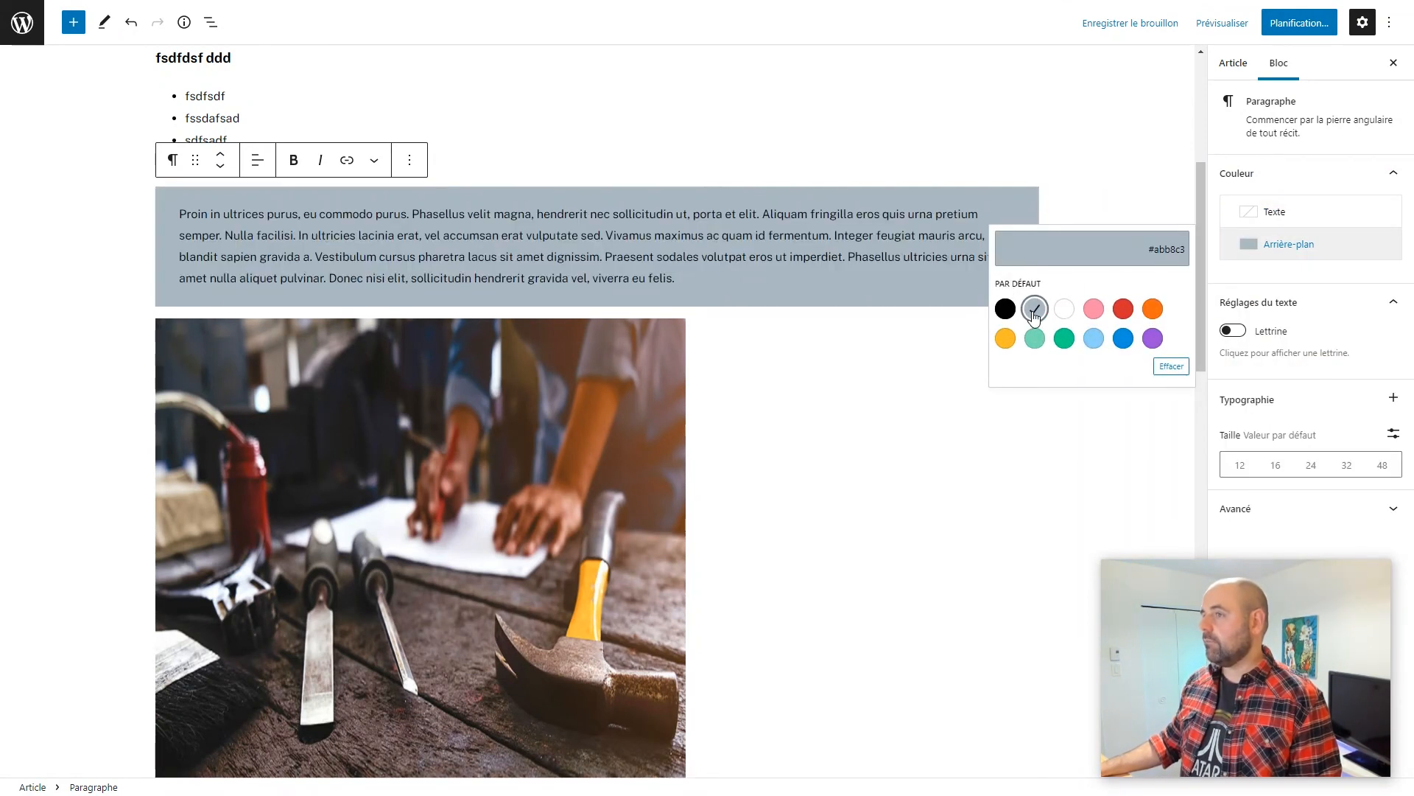
left_click(1154, 254)
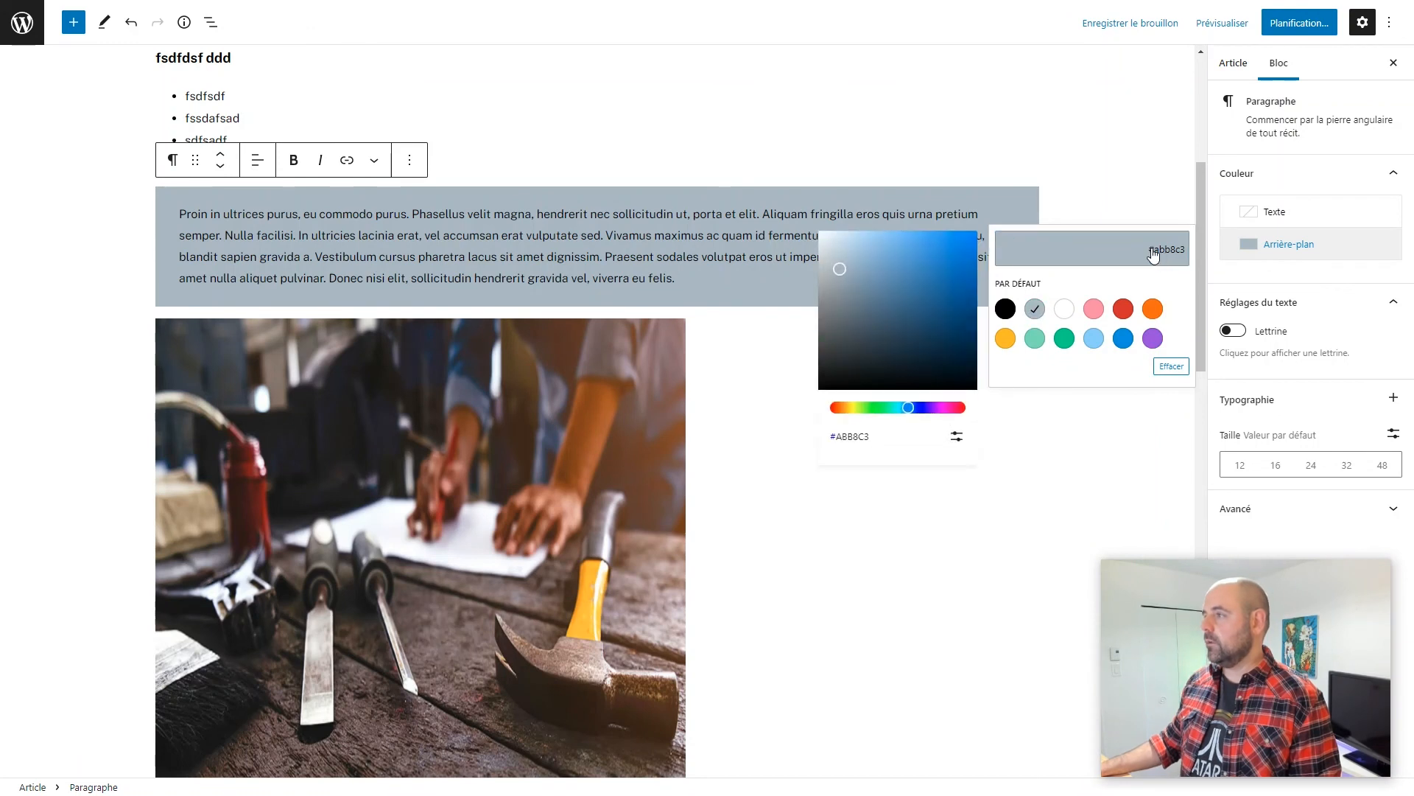
left_click(861, 436)
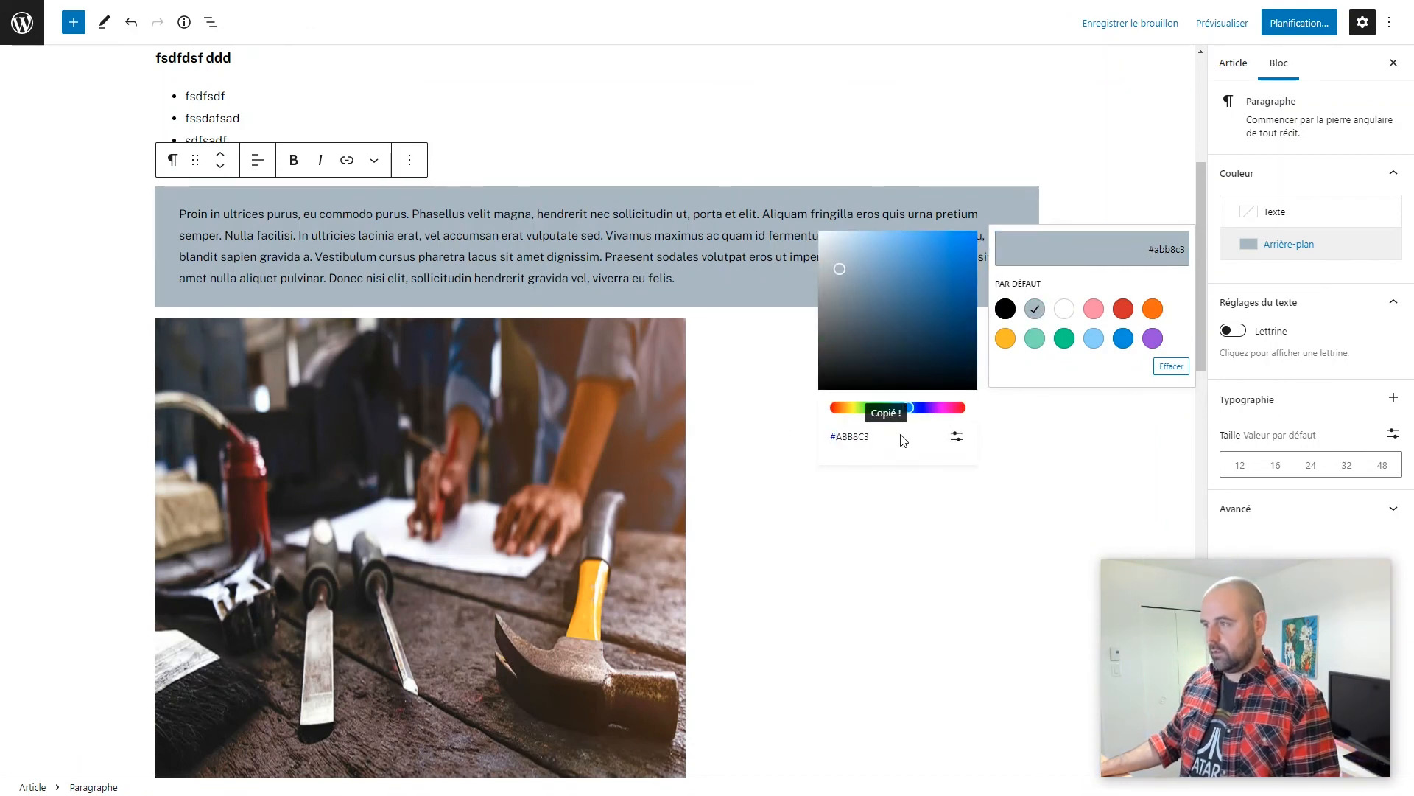
left_click_drag(839, 437, 887, 439)
left_click(887, 439)
left_click(1125, 249)
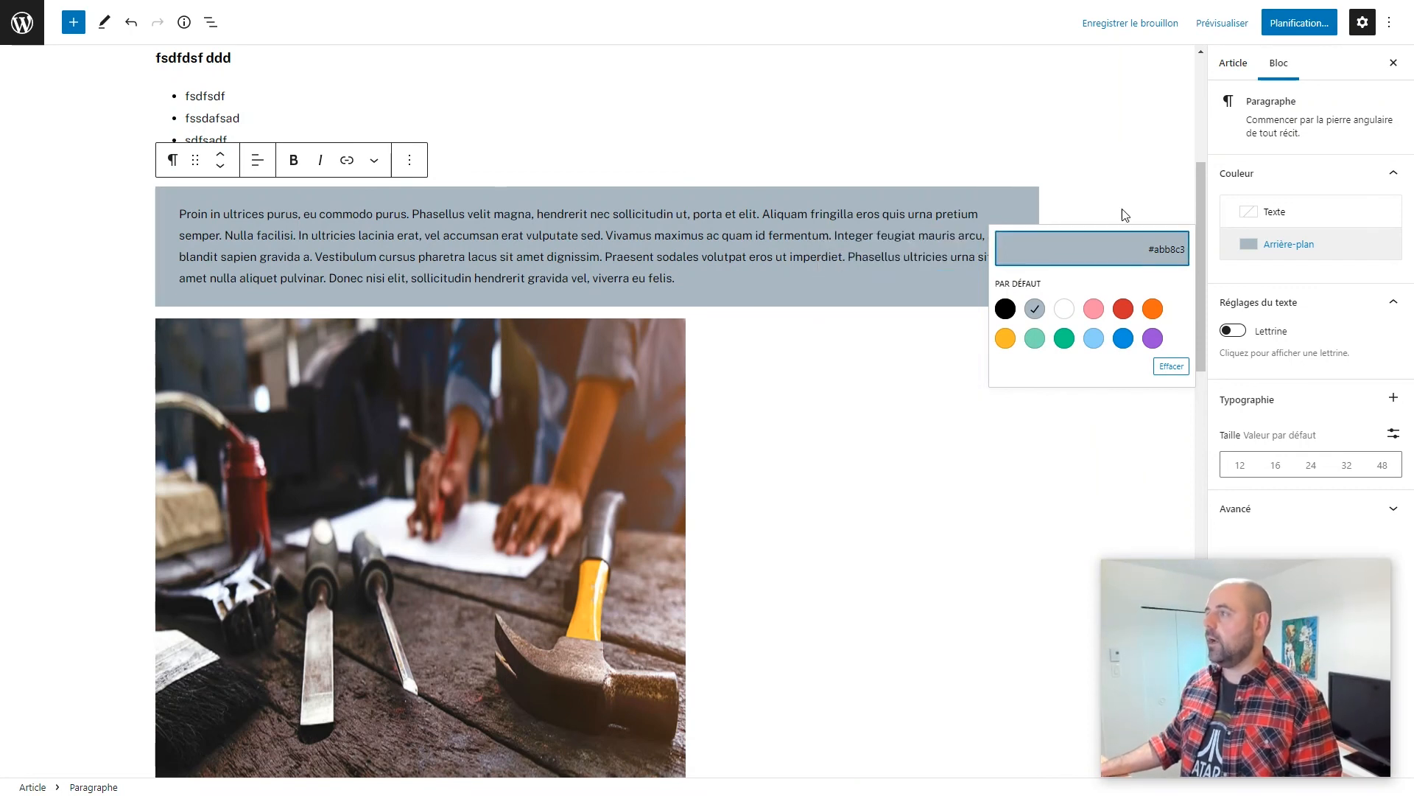
Step: Save the draft, preview the article in a new tab to check the gray paragraph, and close the preview
left_click(1135, 24)
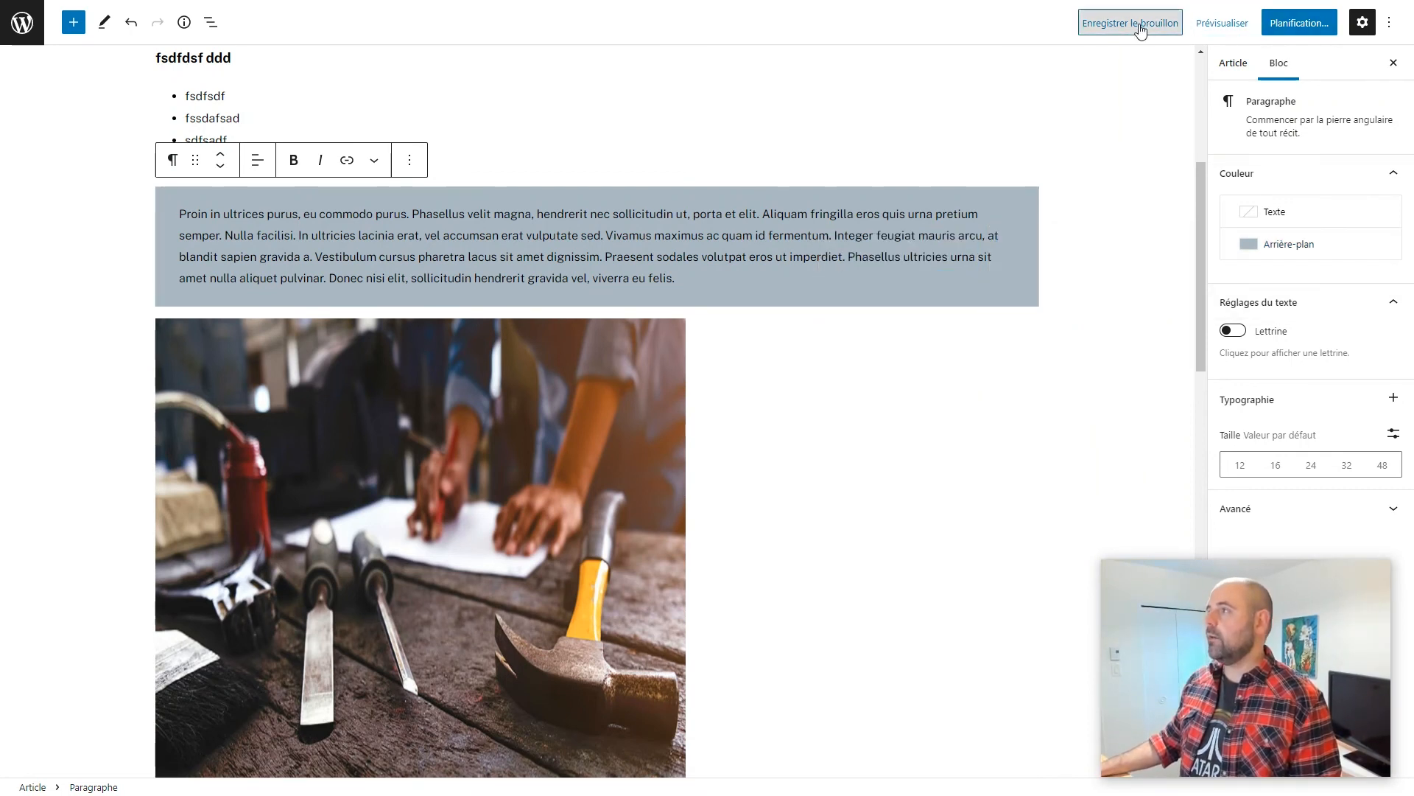
left_click(1221, 24)
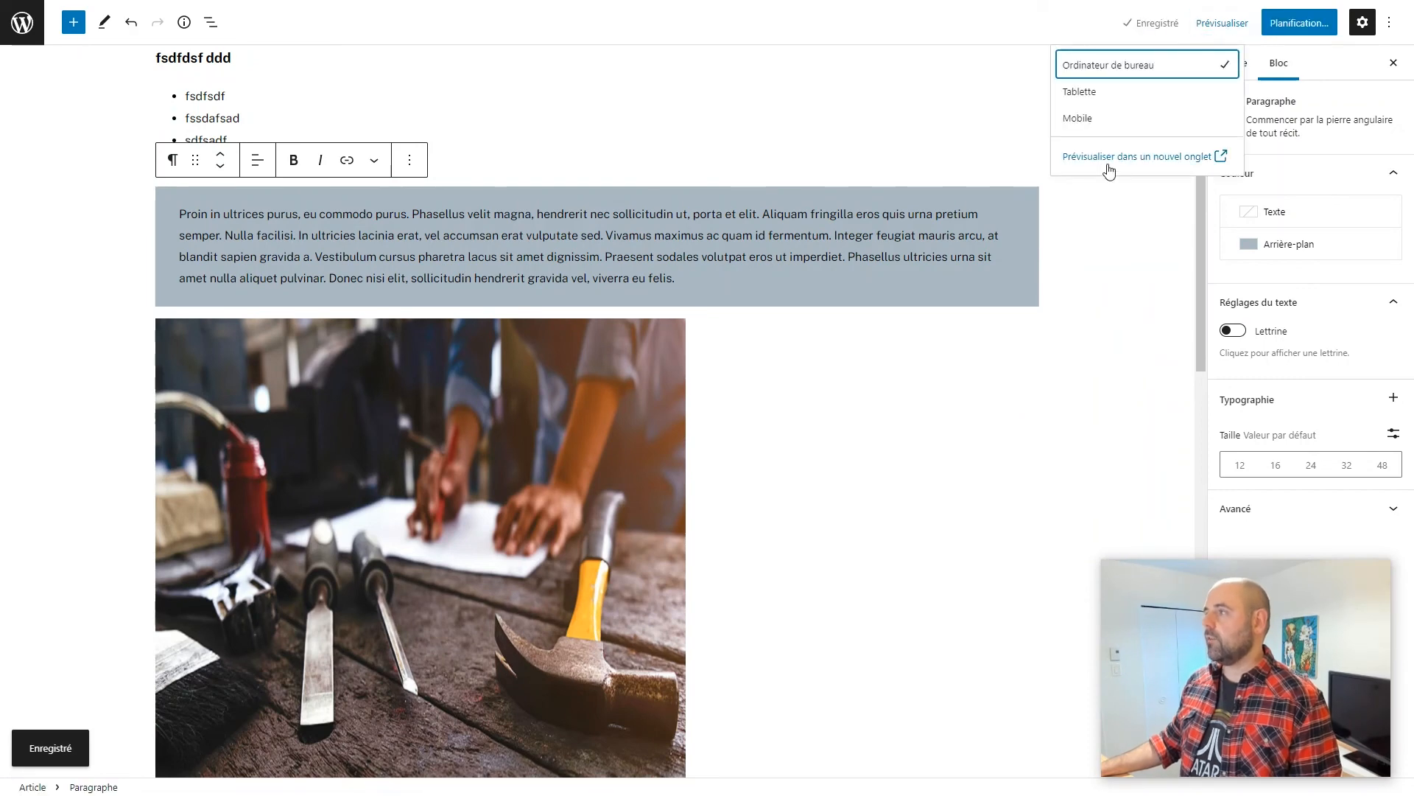
left_click(1109, 162)
scroll(711, 259, "down", 10)
scroll(713, 259, "down", 6)
scroll(713, 249, "up", 2)
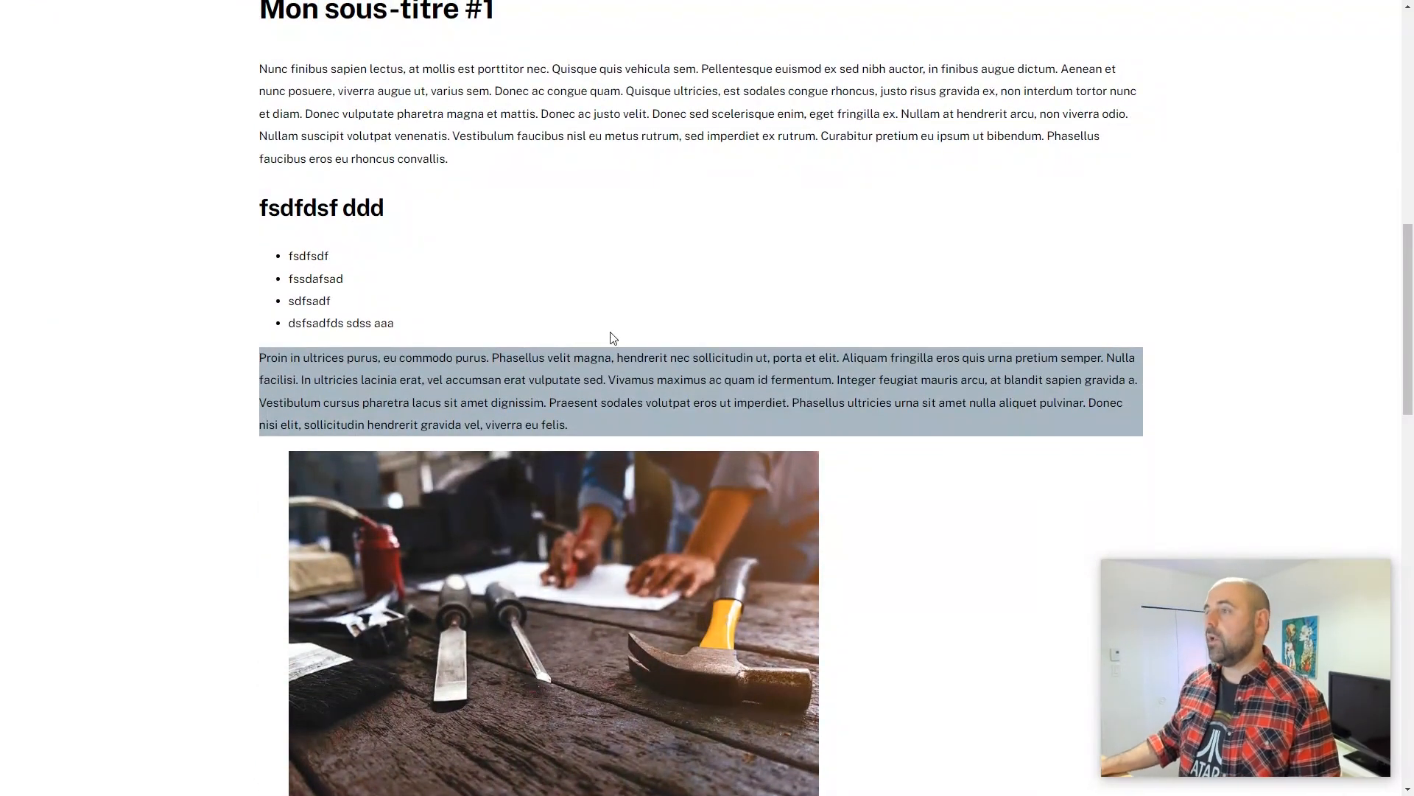
key("ctrl+w")
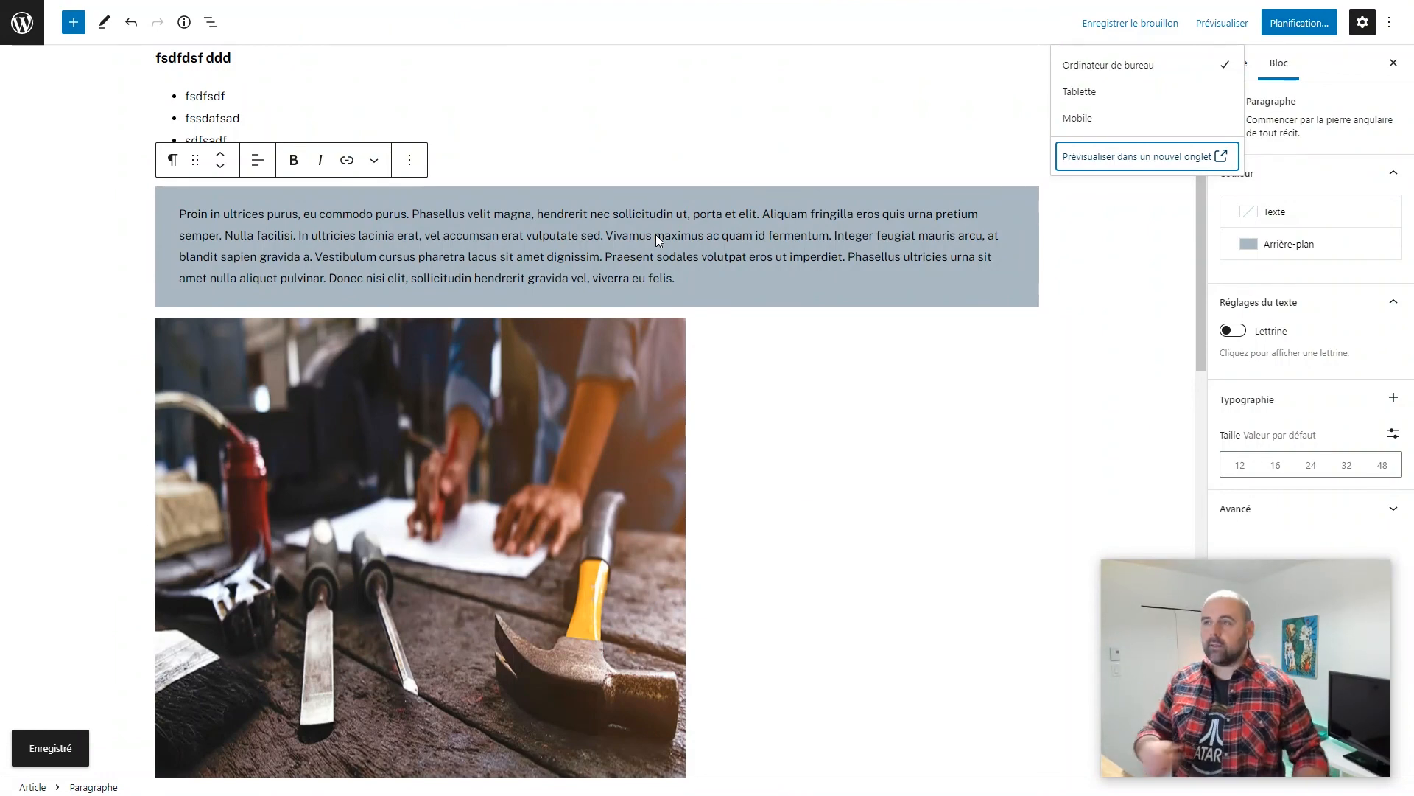
Step: Open the second article from the articles list in the classic editor and in the Gutenberg editor to compare both, returning to the list
left_click(30, 35)
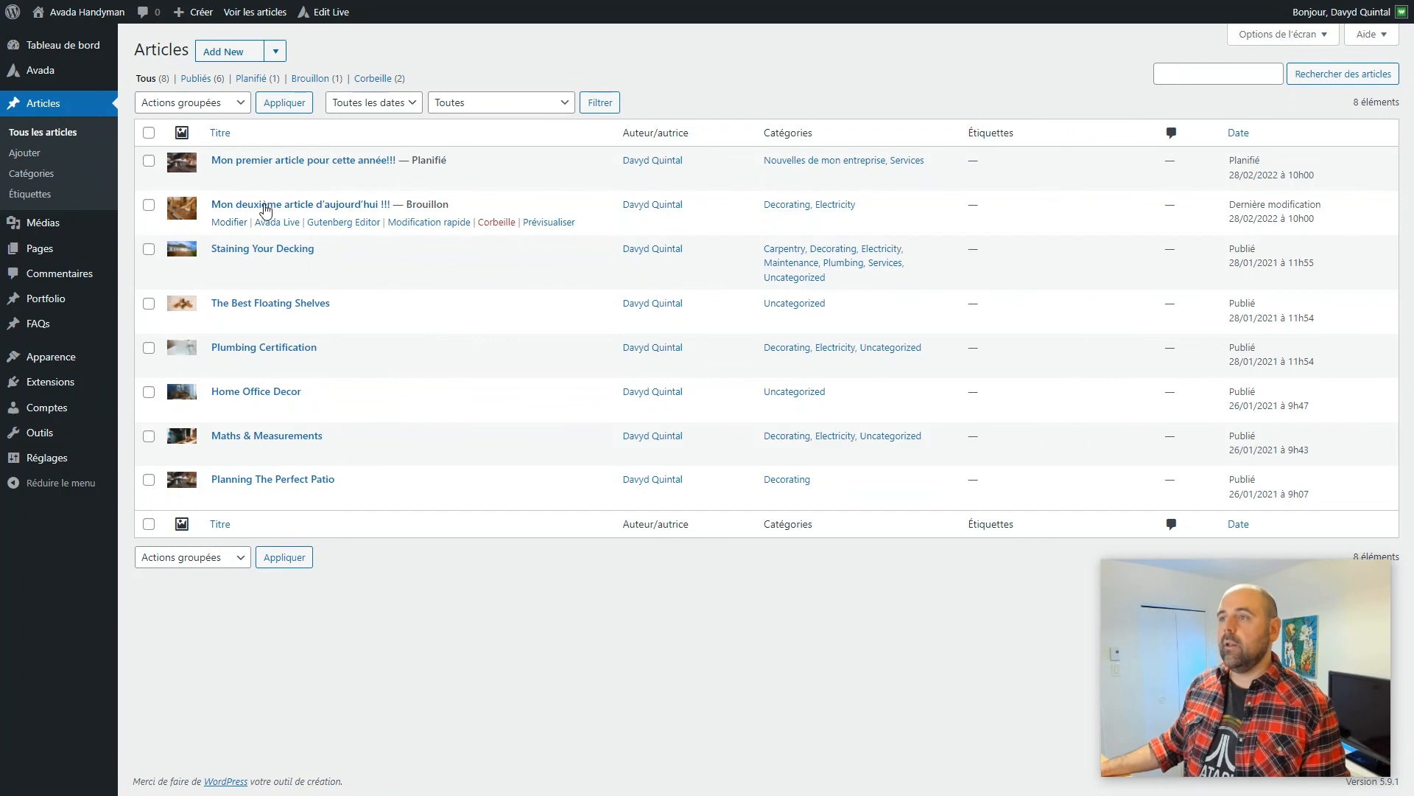
left_click(316, 207)
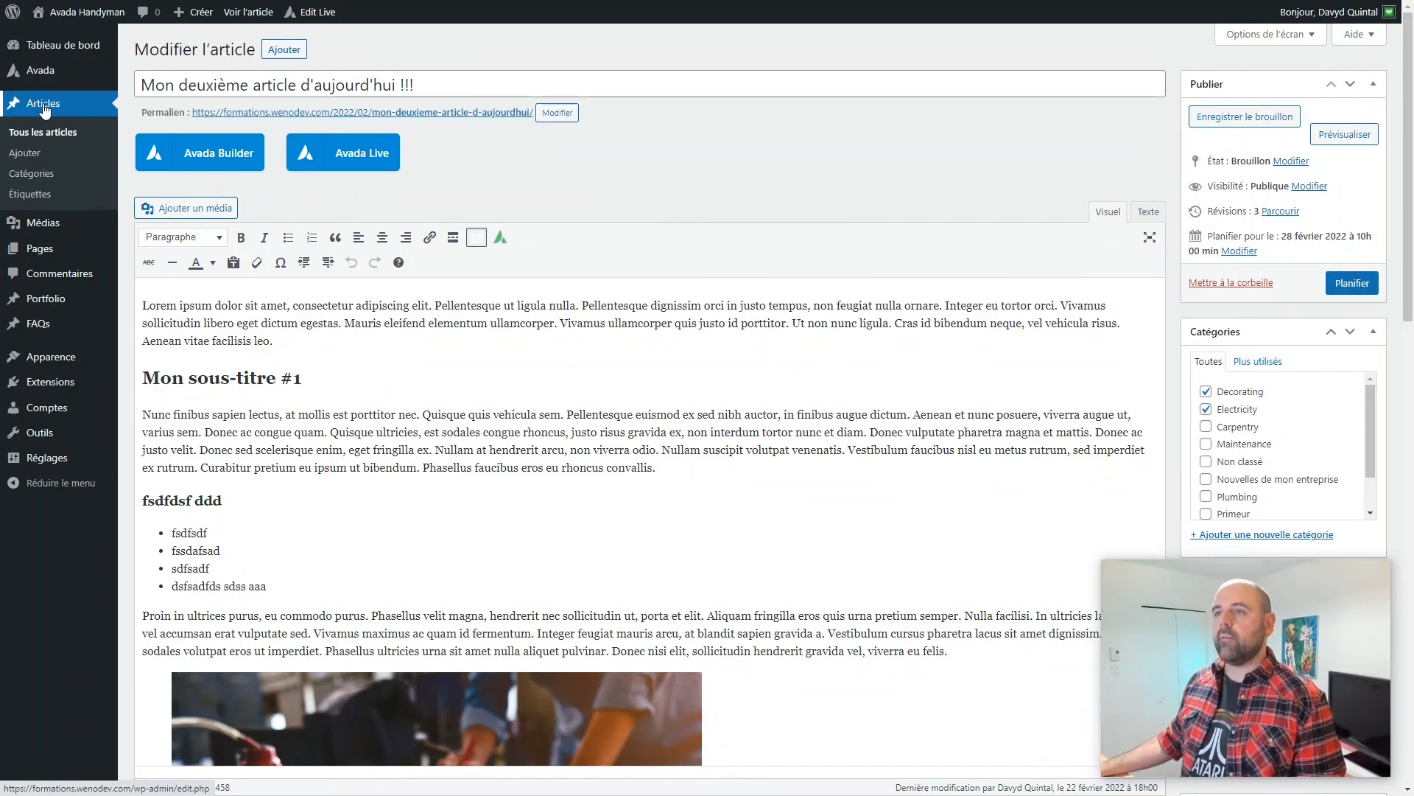
left_click(44, 109)
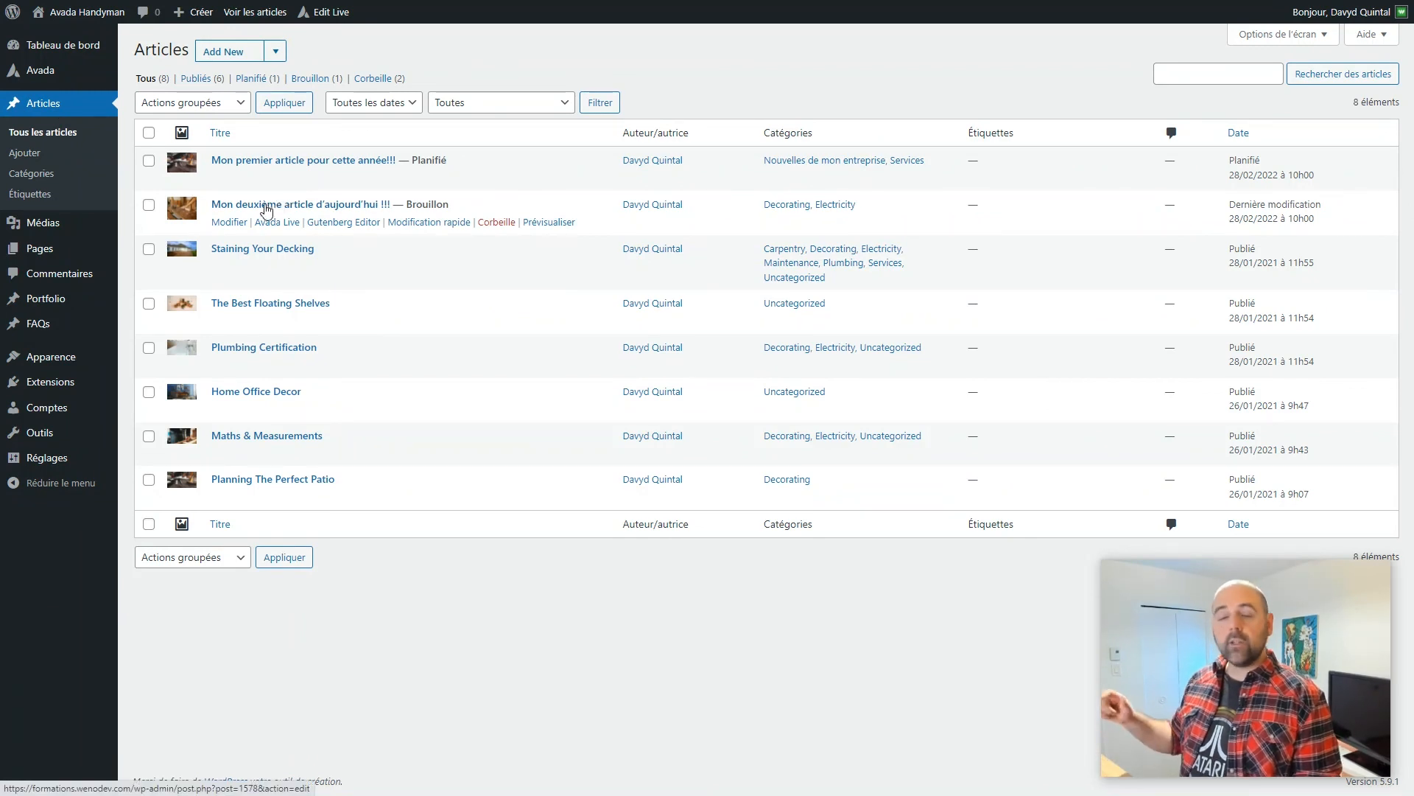
left_click(340, 224)
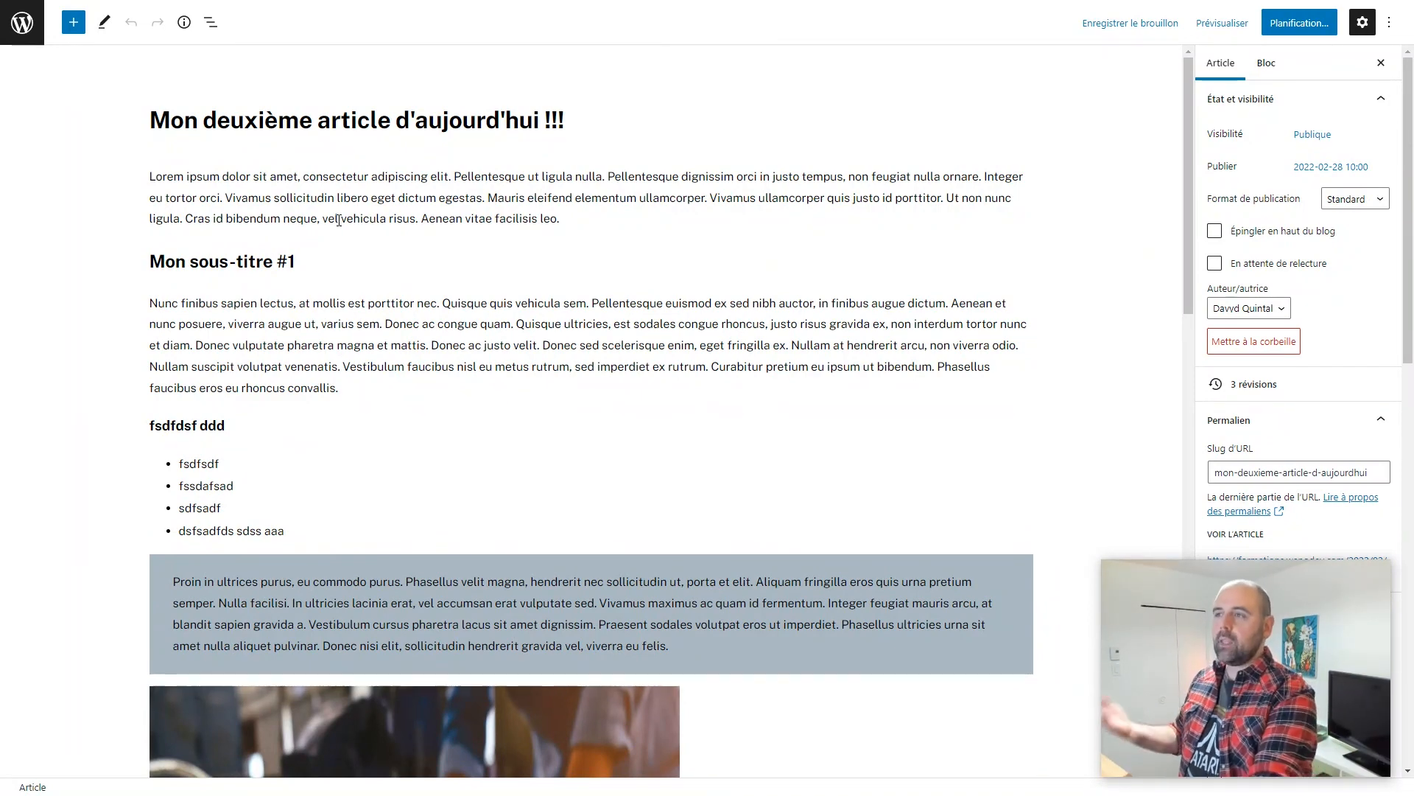
left_click(22, 28)
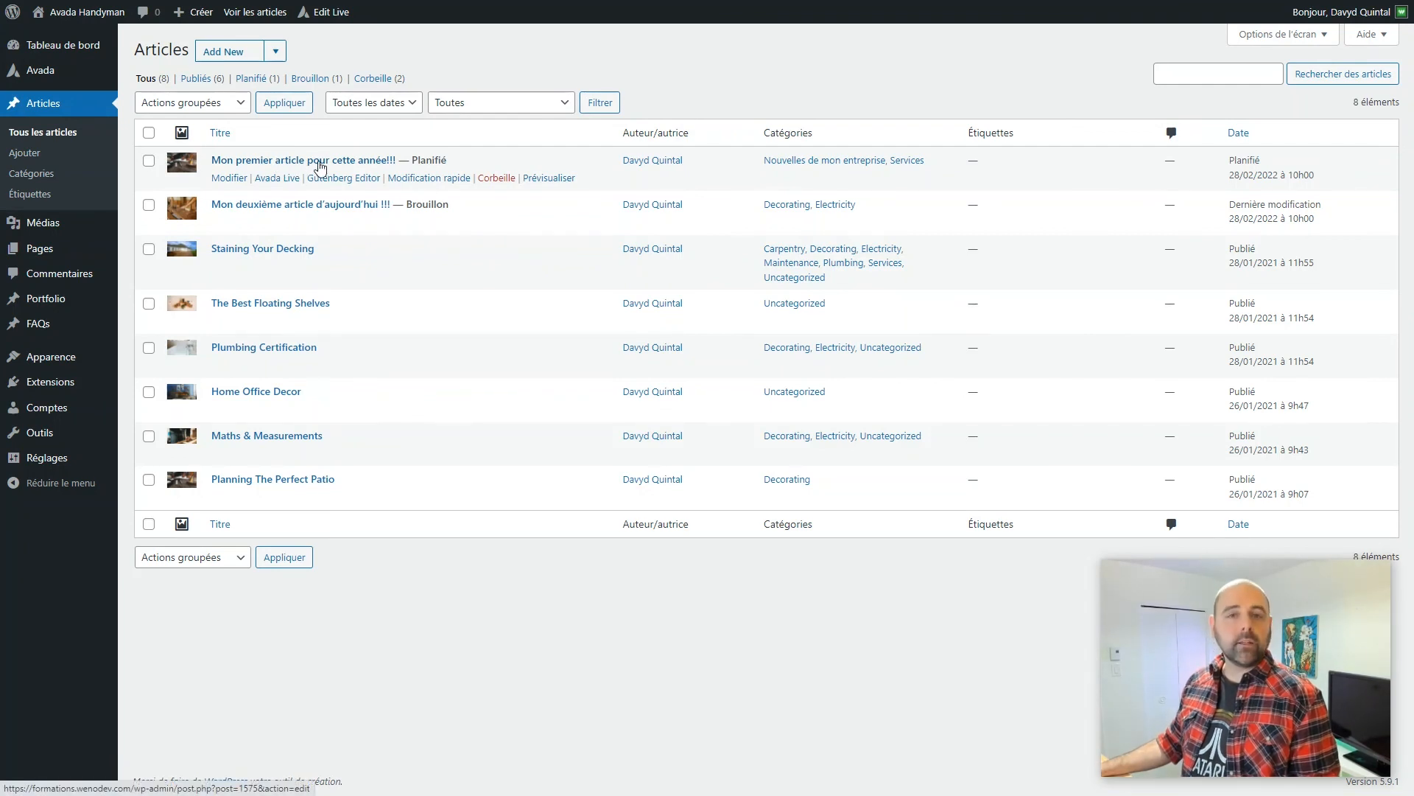
Step: Open "Mon premier article pour cette année!!!" in the Gutenberg editor and examine the text styles inside its Classic block
left_click(348, 187)
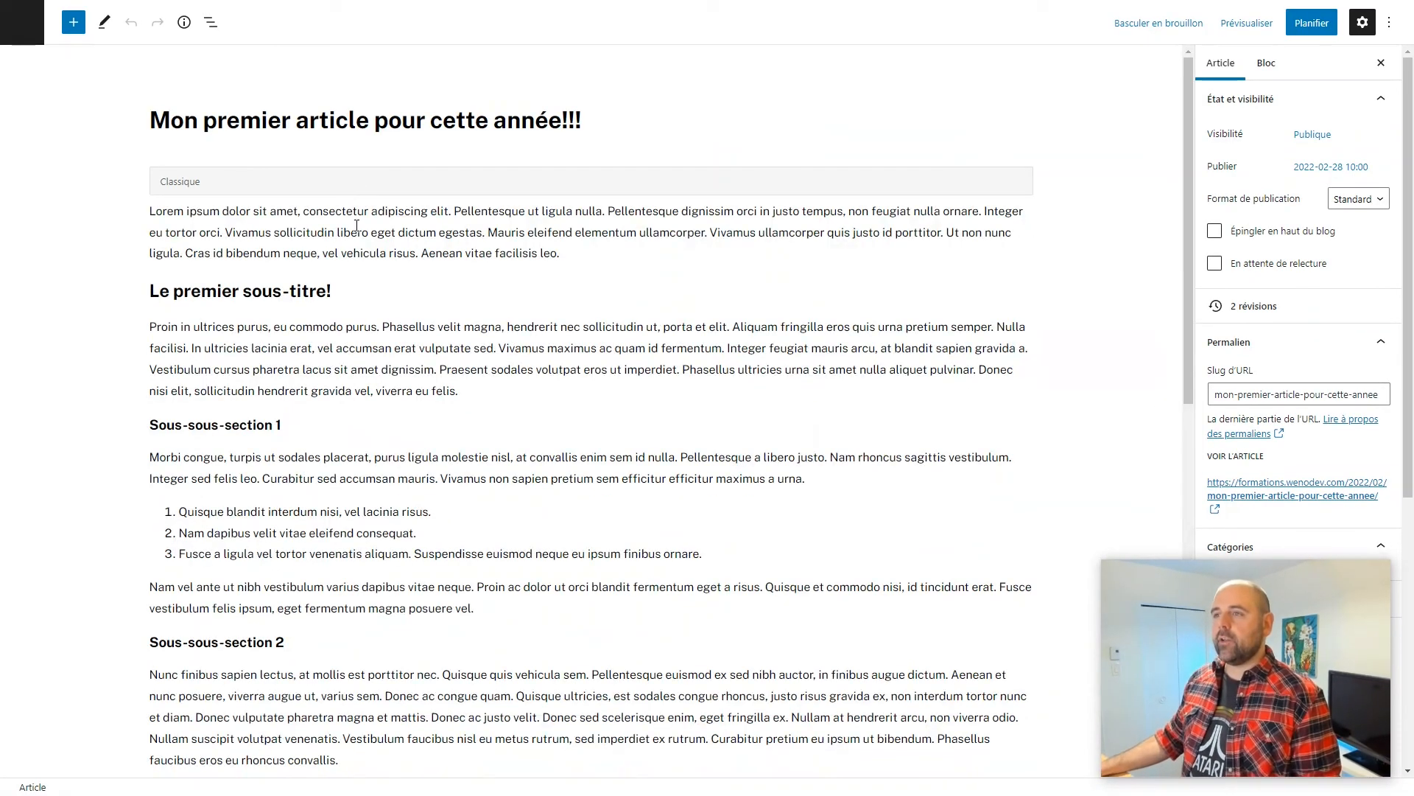
left_click(341, 236)
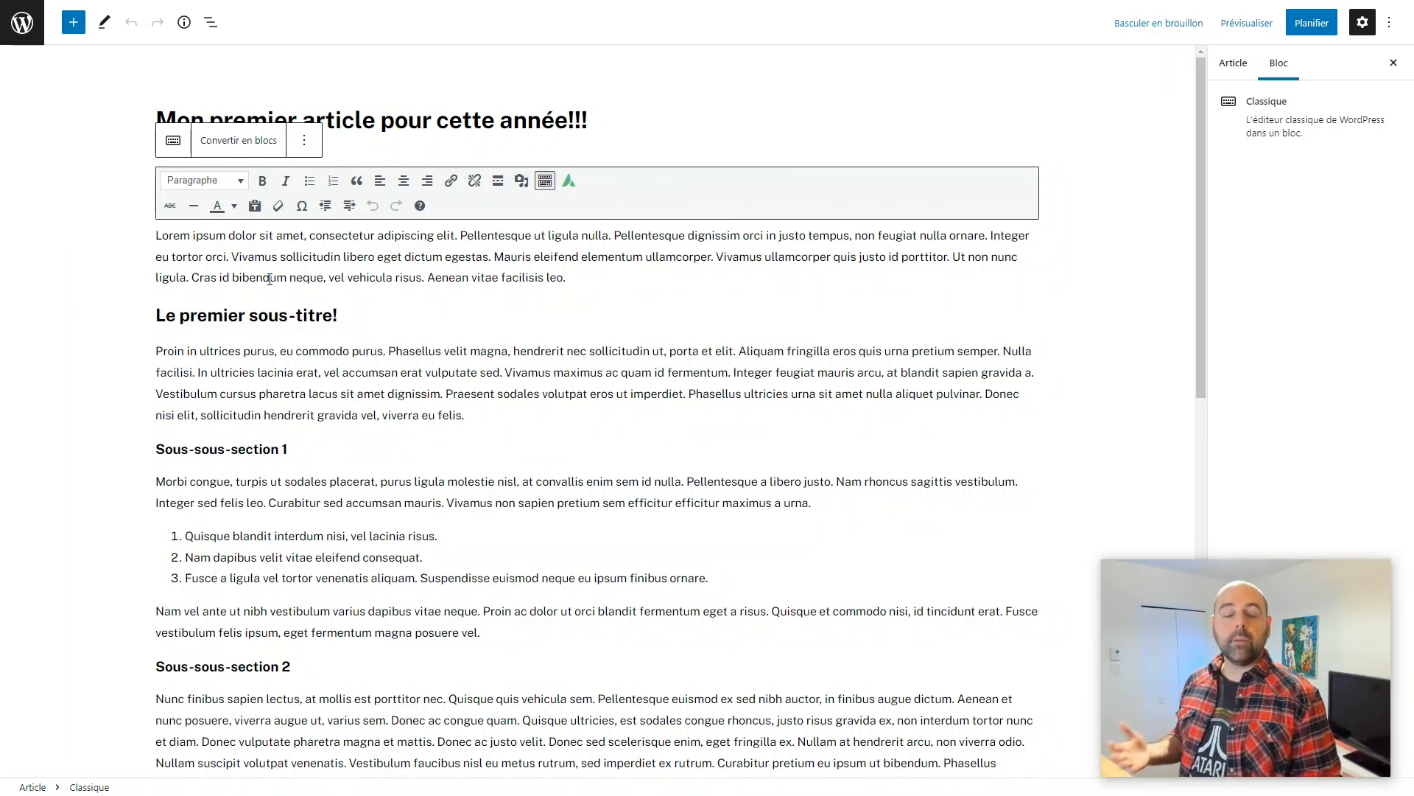
key("Down")
key("Down")
key("Down")
key("Down")
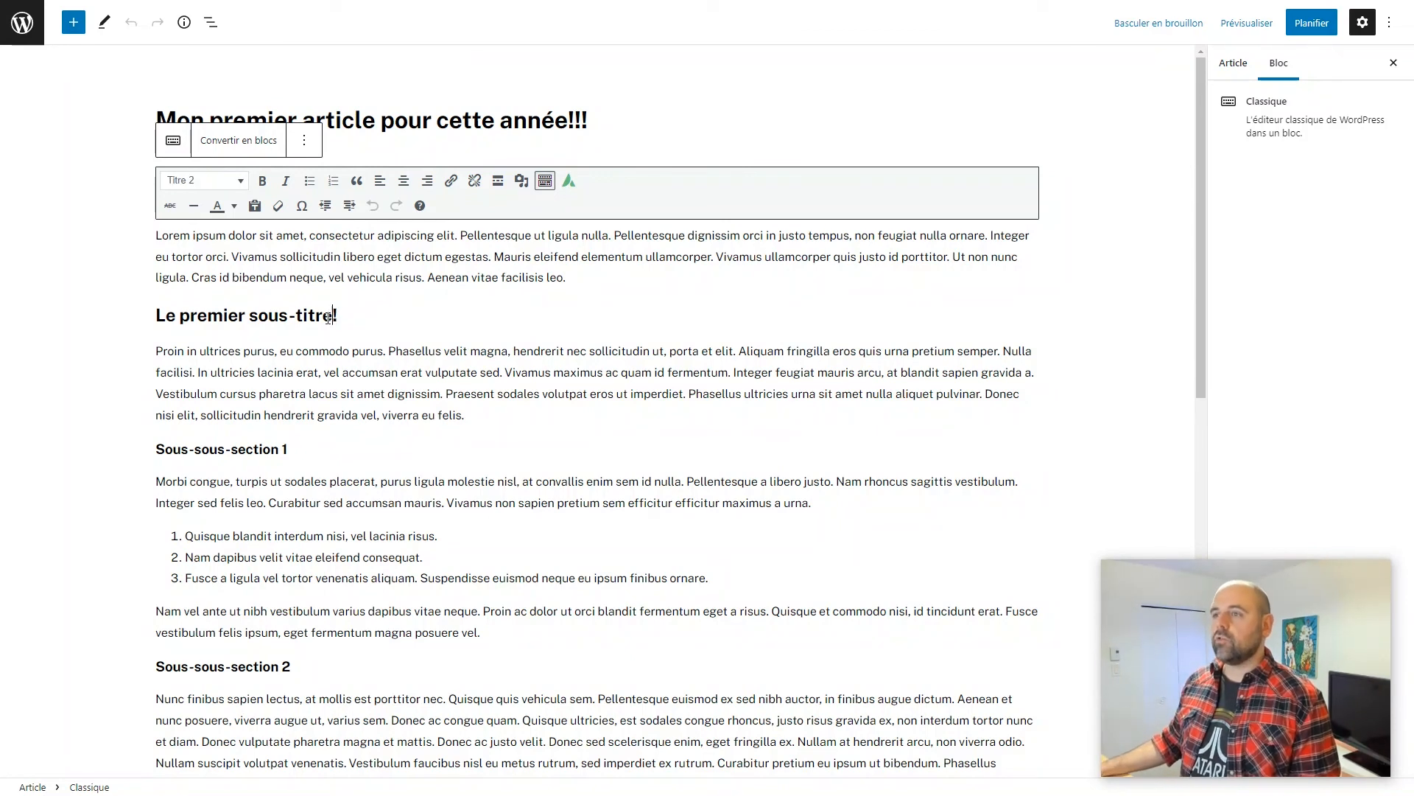
left_click(252, 579)
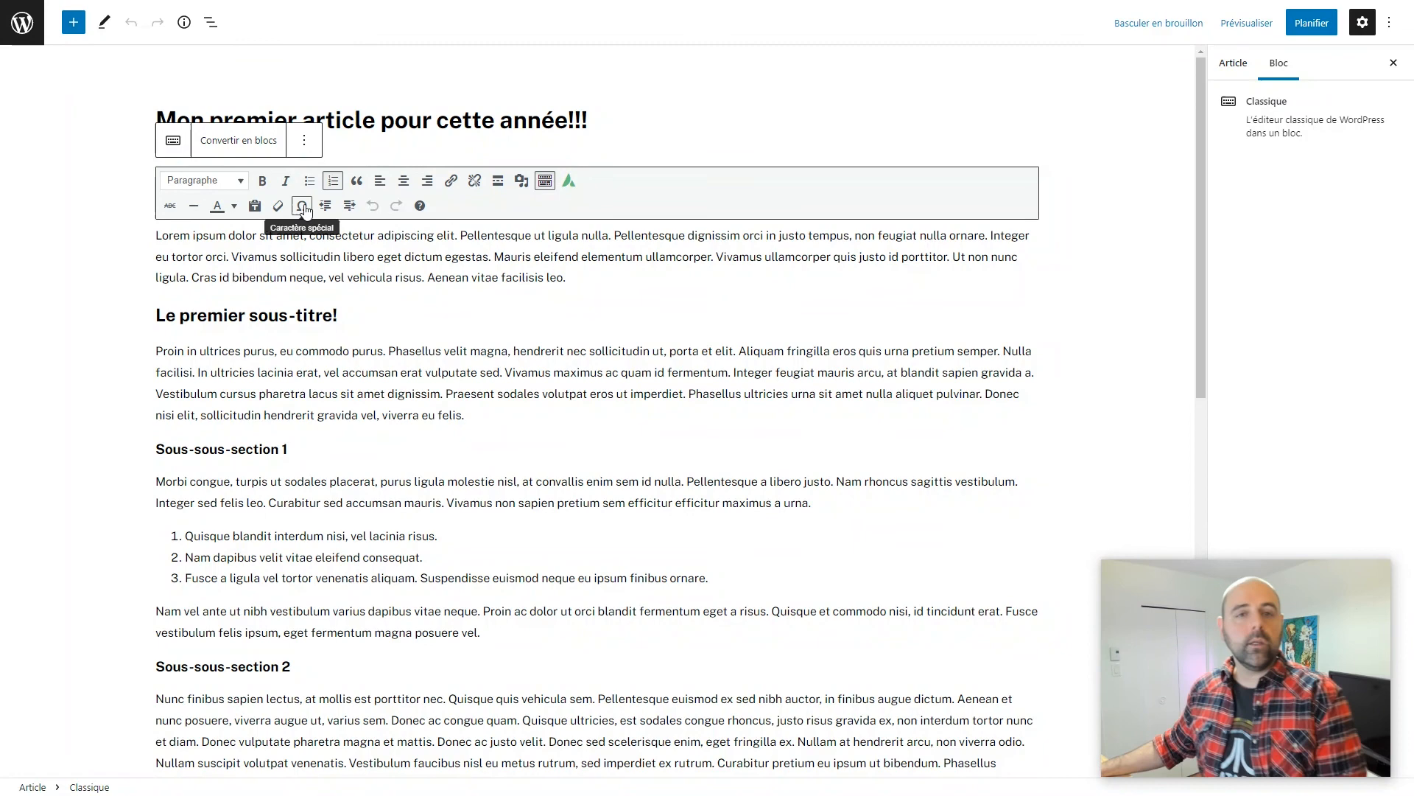
Step: Convert the Classic block into separate blocks, and shift the "Sous-sous-section 1" heading down and back up
left_click(216, 140)
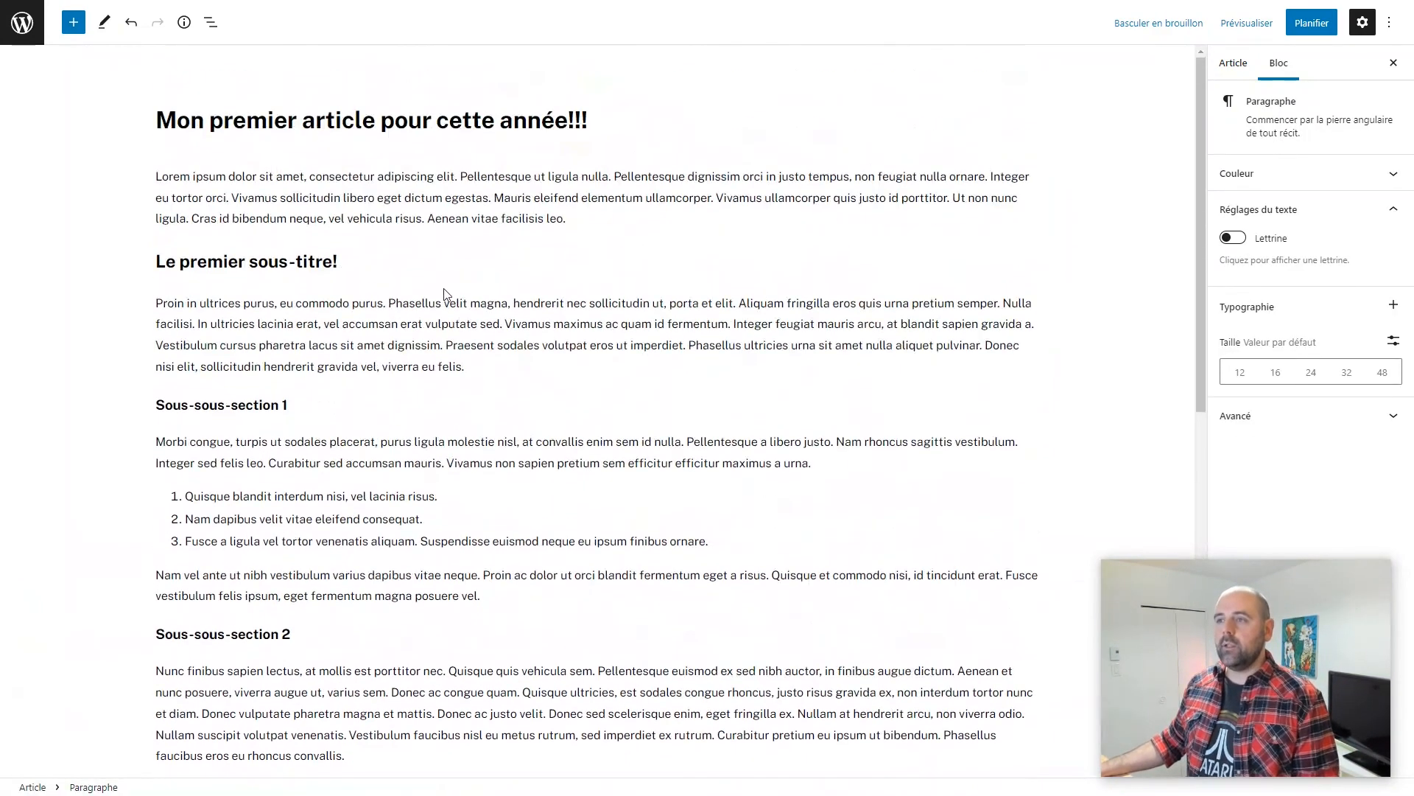
left_click(235, 409)
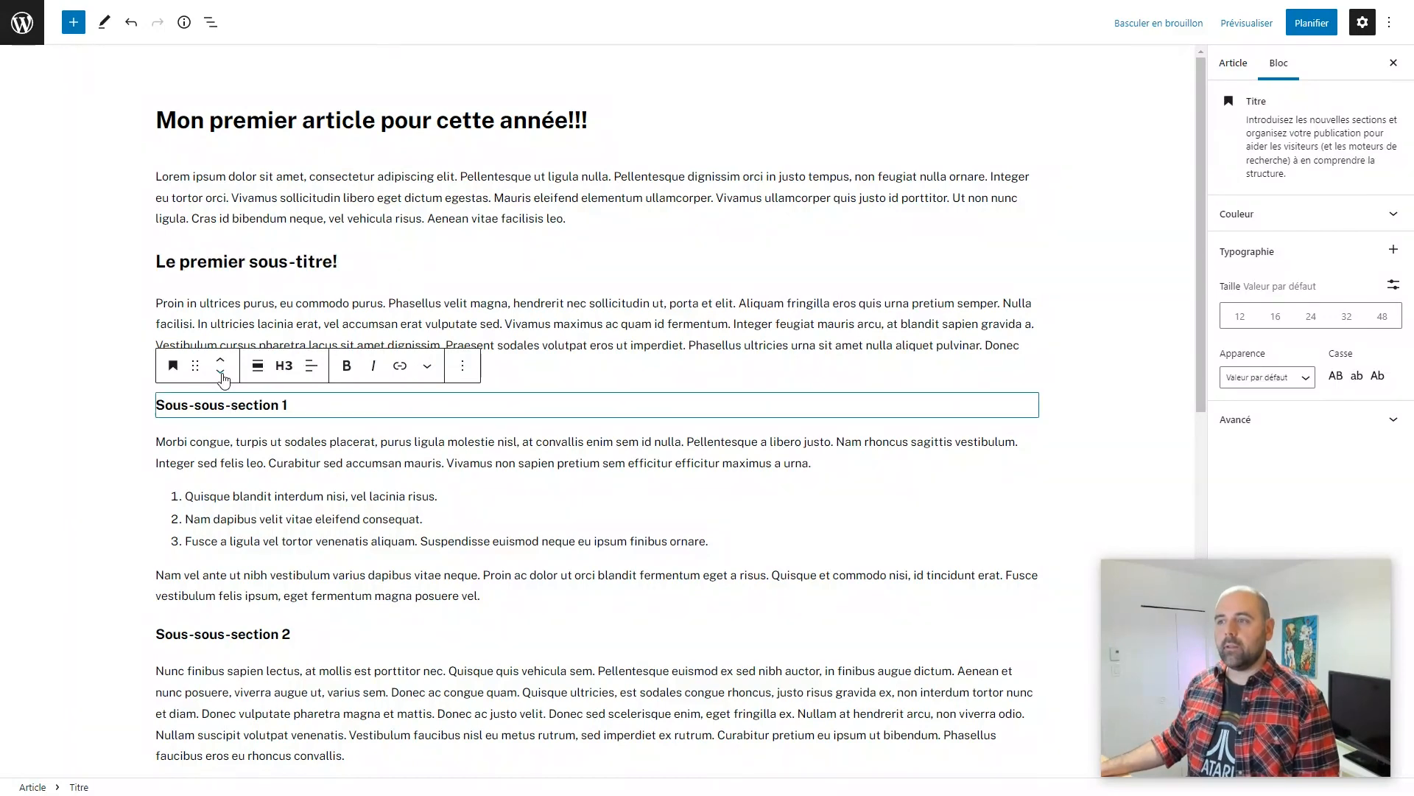
left_click(220, 375)
left_click(223, 360)
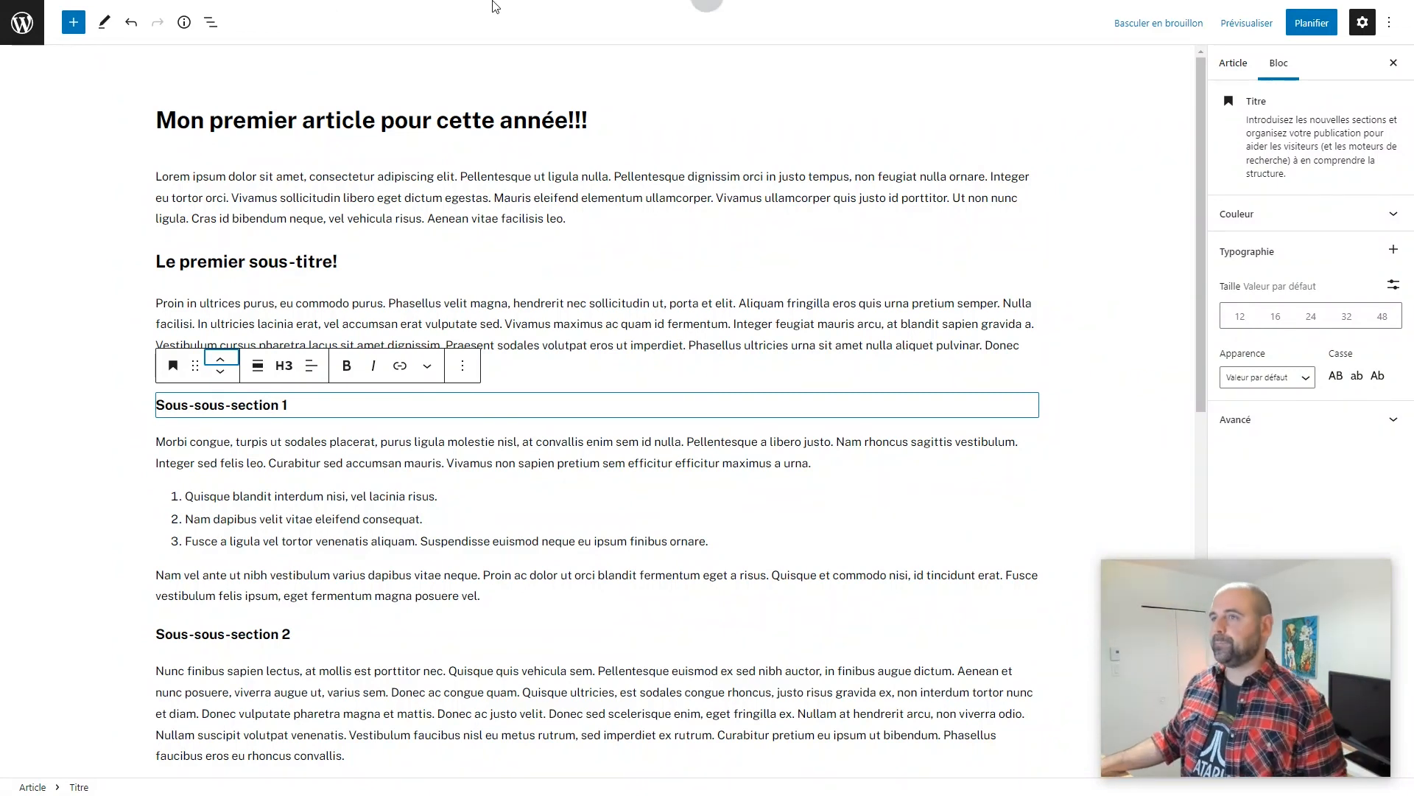
Step: Leave the first article's editor without saving the block conversion, keep the article scheduled, and return to the articles list
left_click(27, 32)
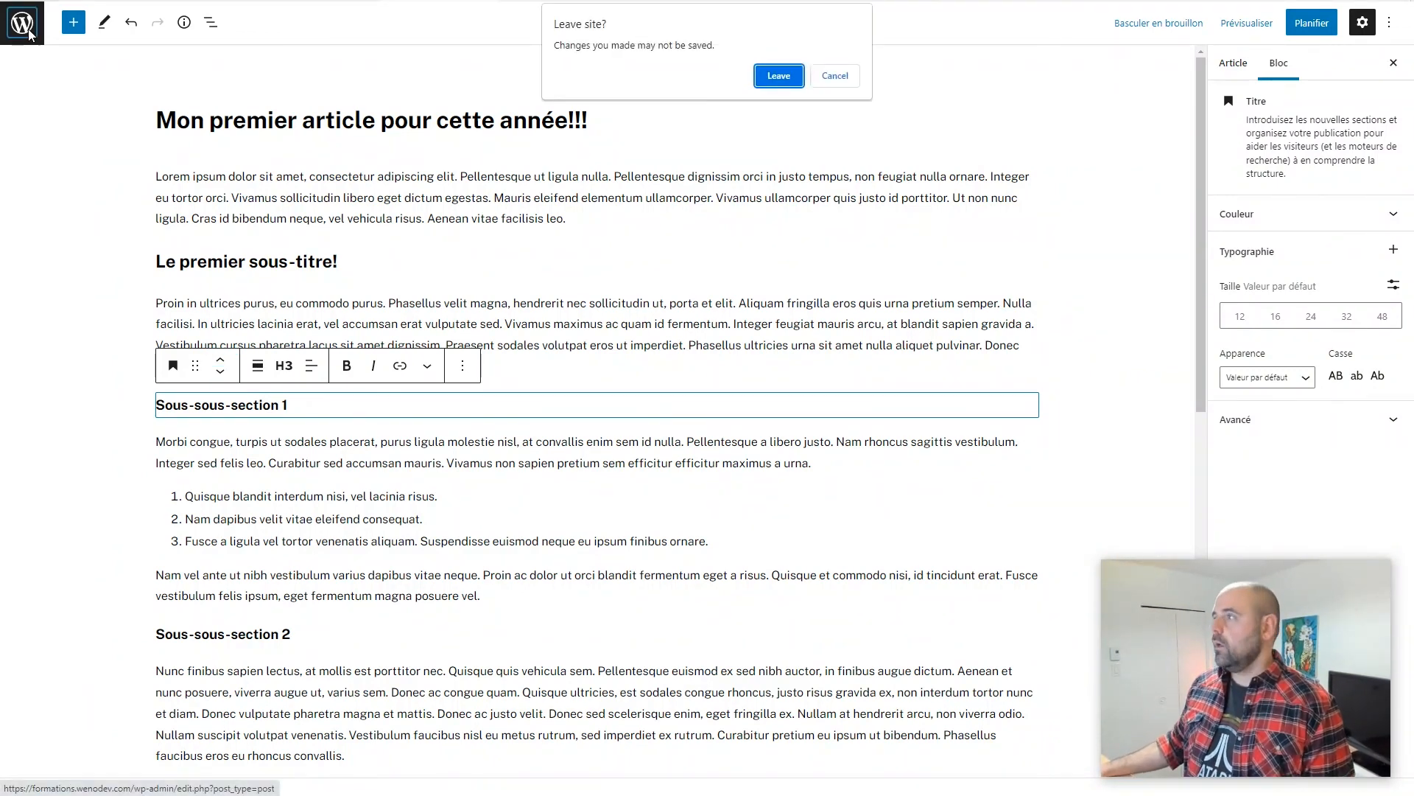
left_click(834, 76)
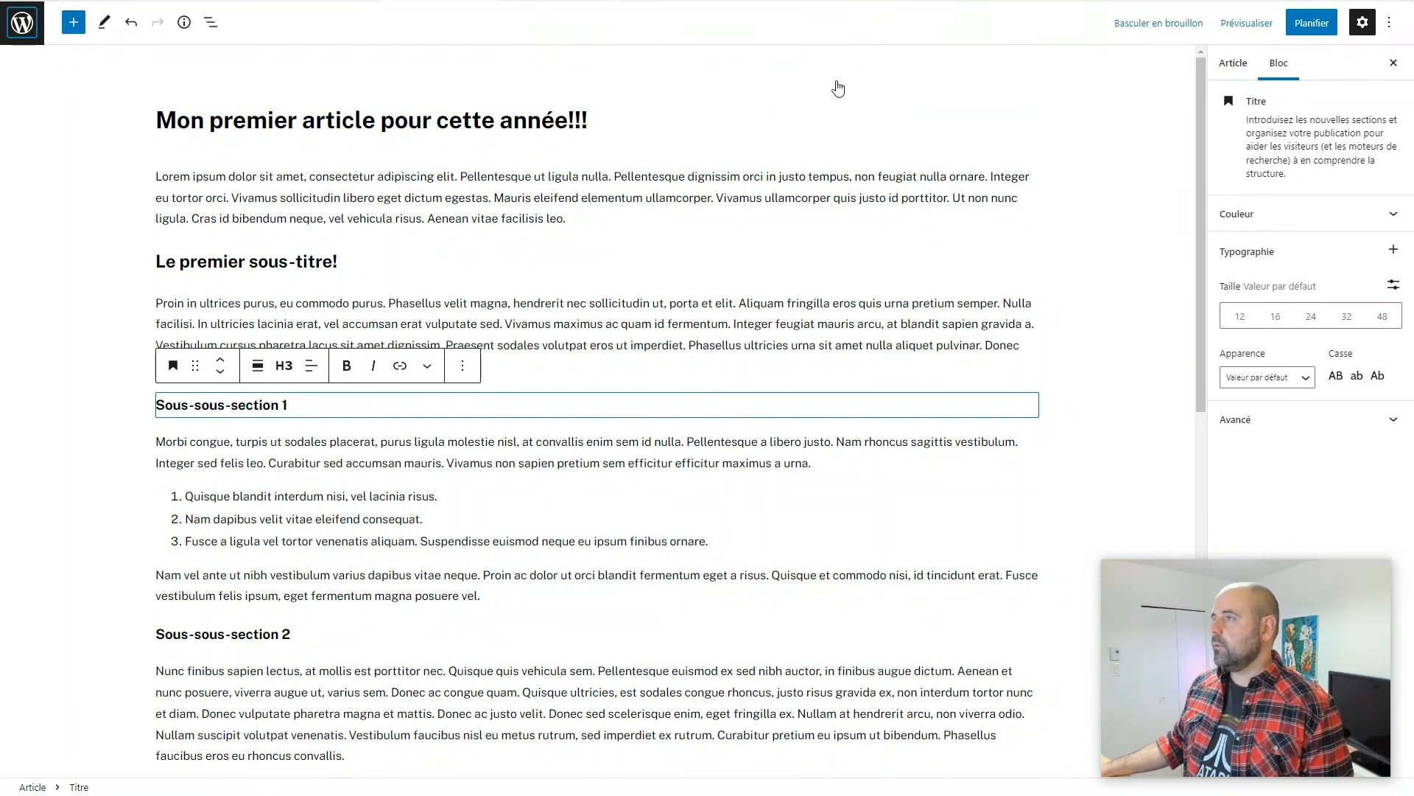
left_click(1148, 27)
left_click(779, 70)
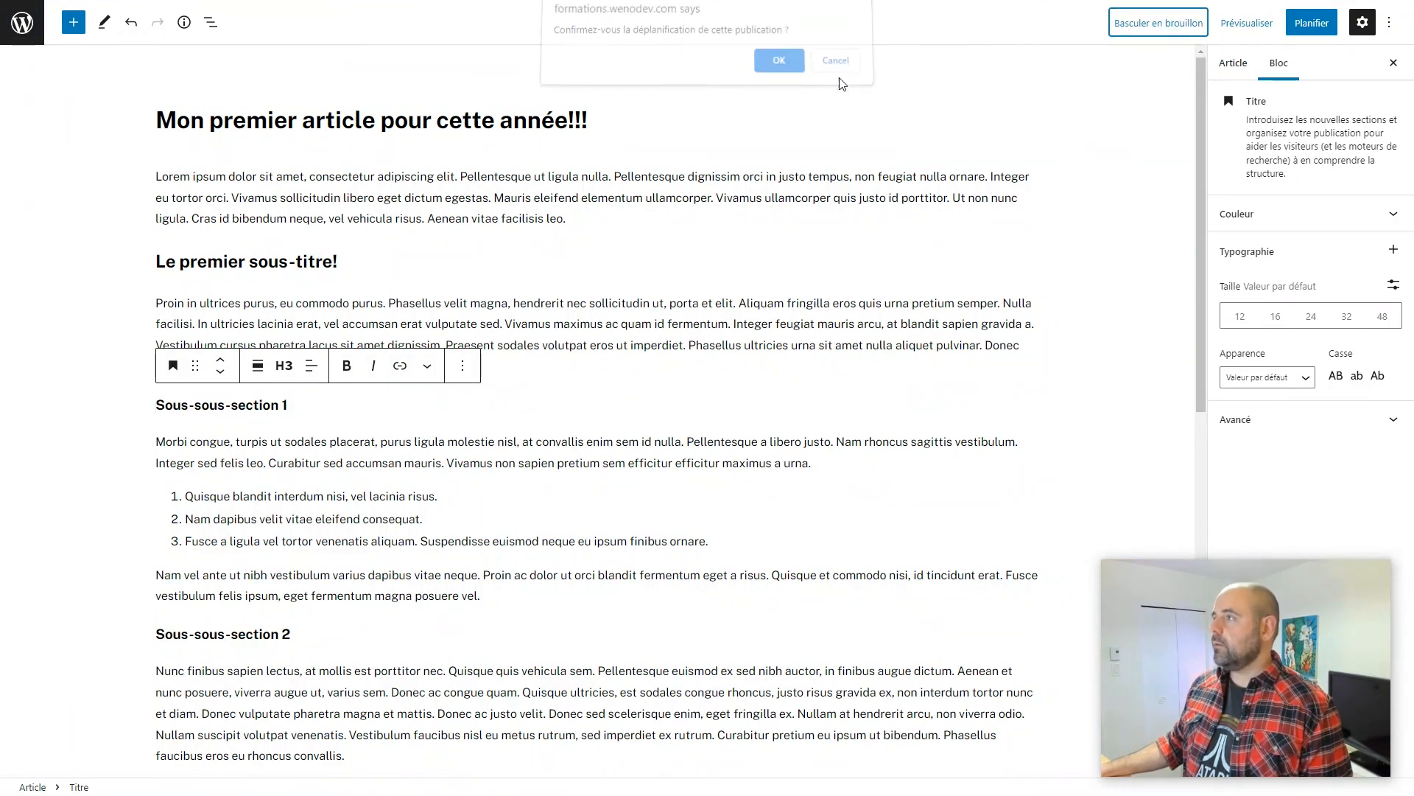
left_click(33, 37)
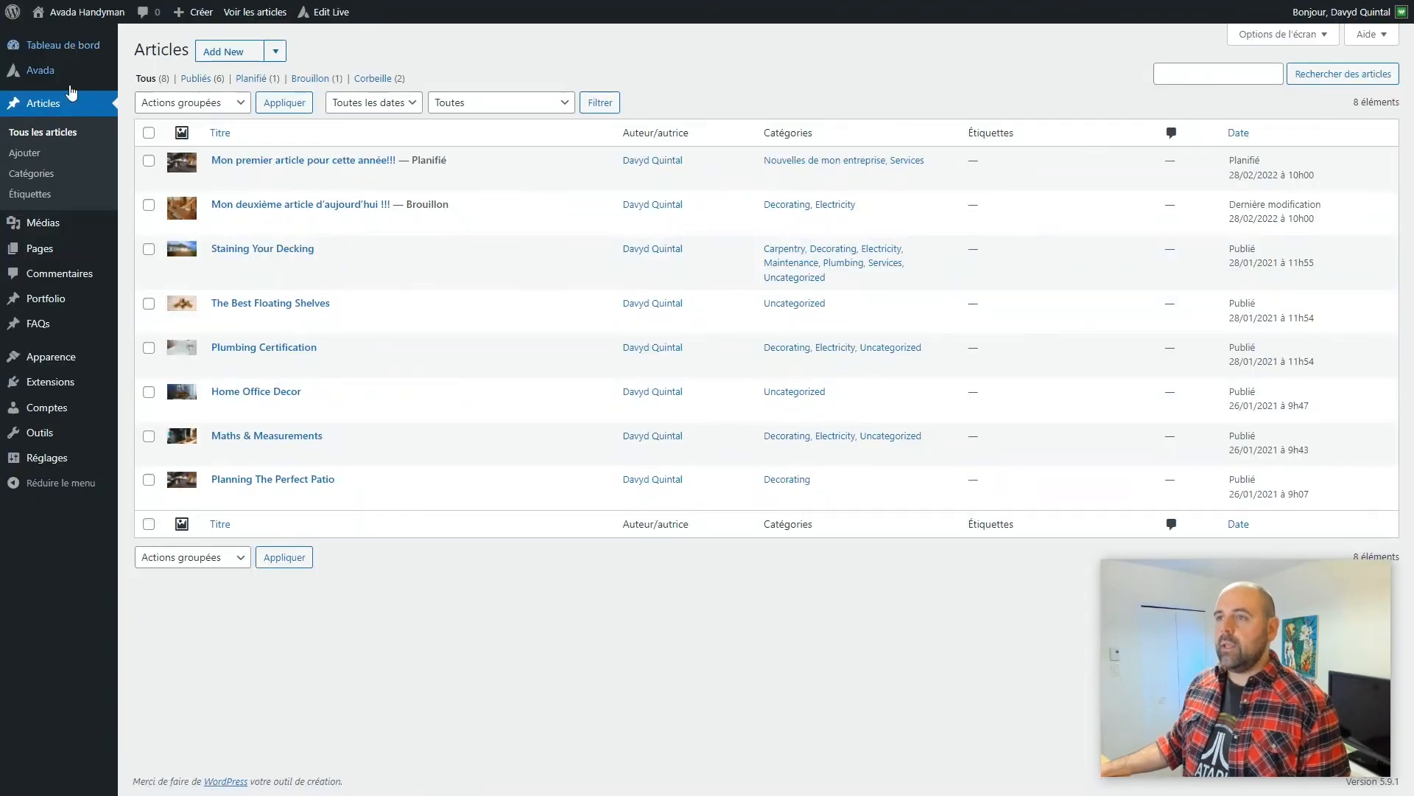